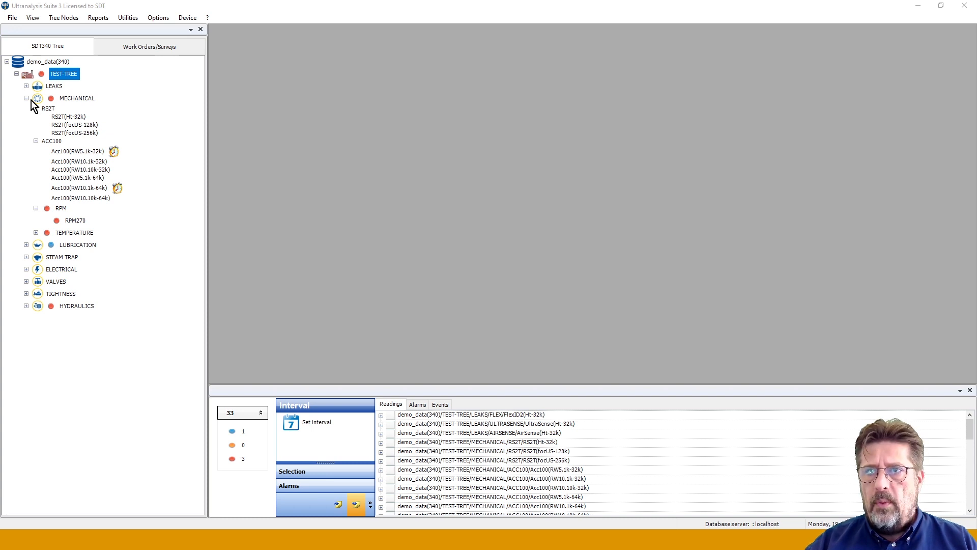
Display the readings and graphs of the RS2T(Ht-32k) measurement in the MECHANICAL branch
left_click(70, 116)
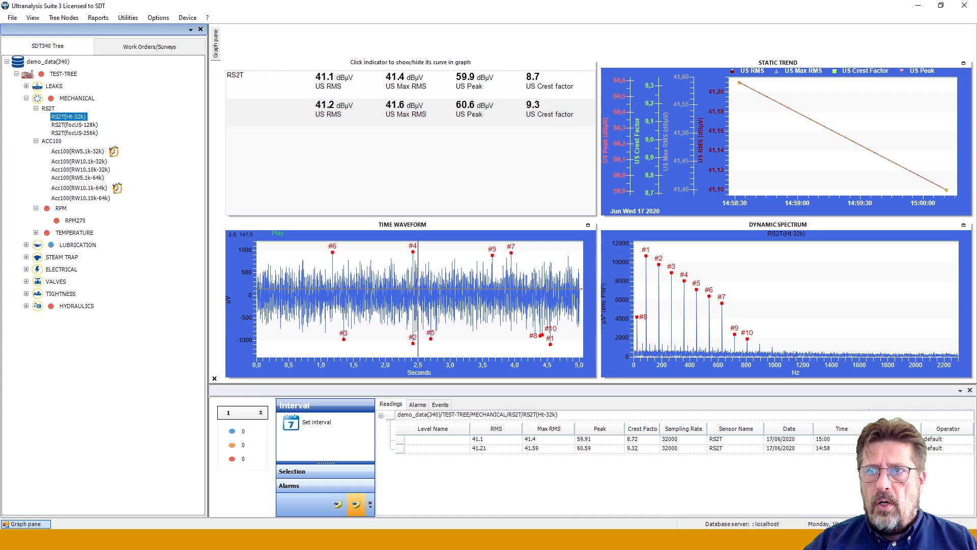
Open the Training tree structure from the yourmanual SDT340 data folder
left_click(13, 17)
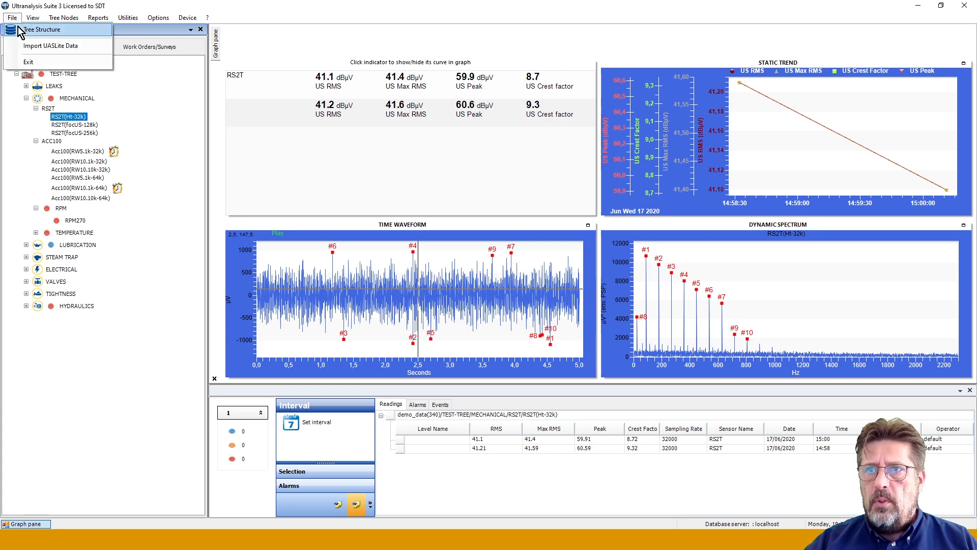
left_click(30, 28)
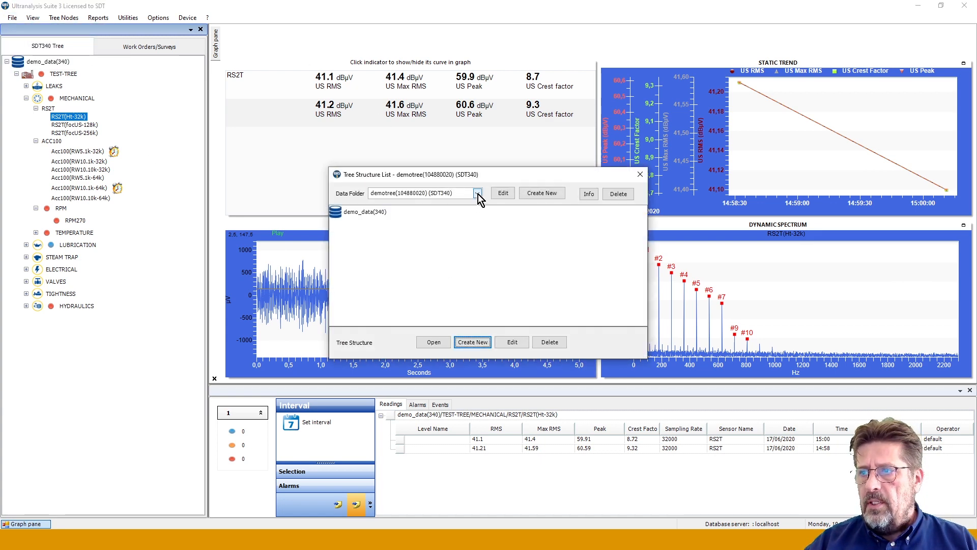
left_click(477, 193)
scroll(441, 263, "down", 5)
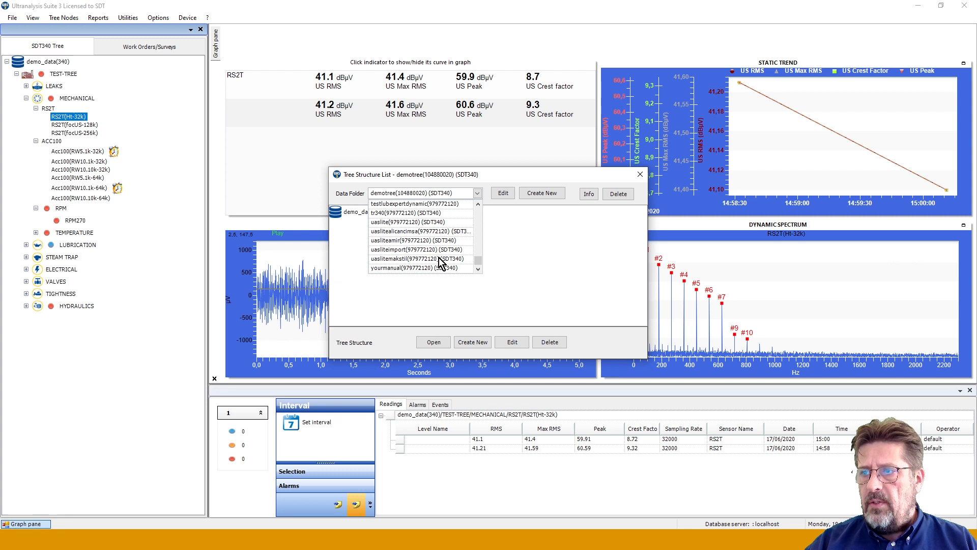
left_click(411, 268)
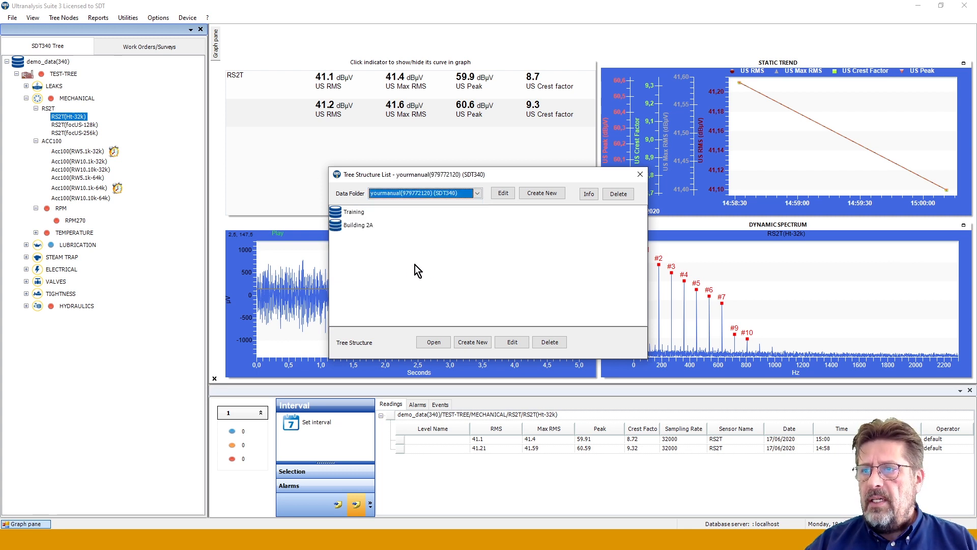
left_click(354, 213)
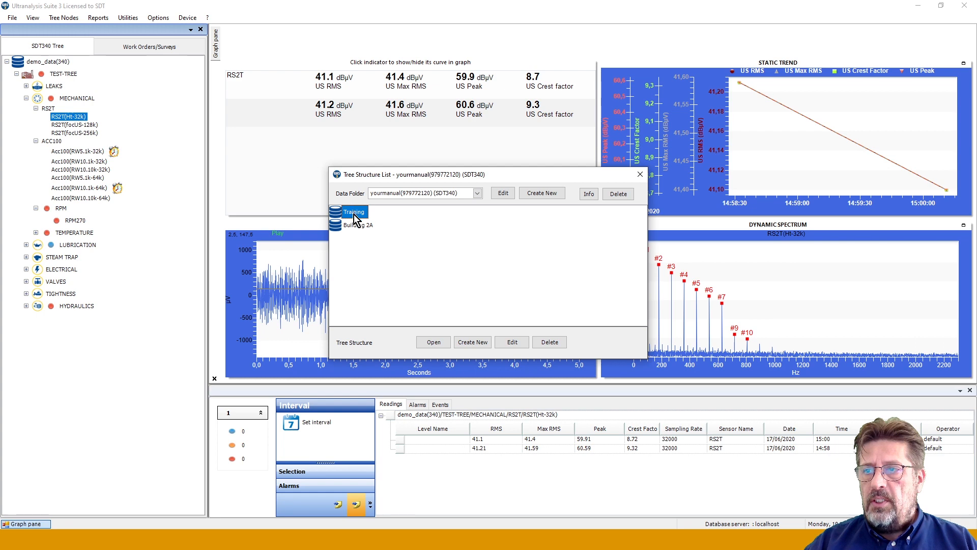
left_click(433, 341)
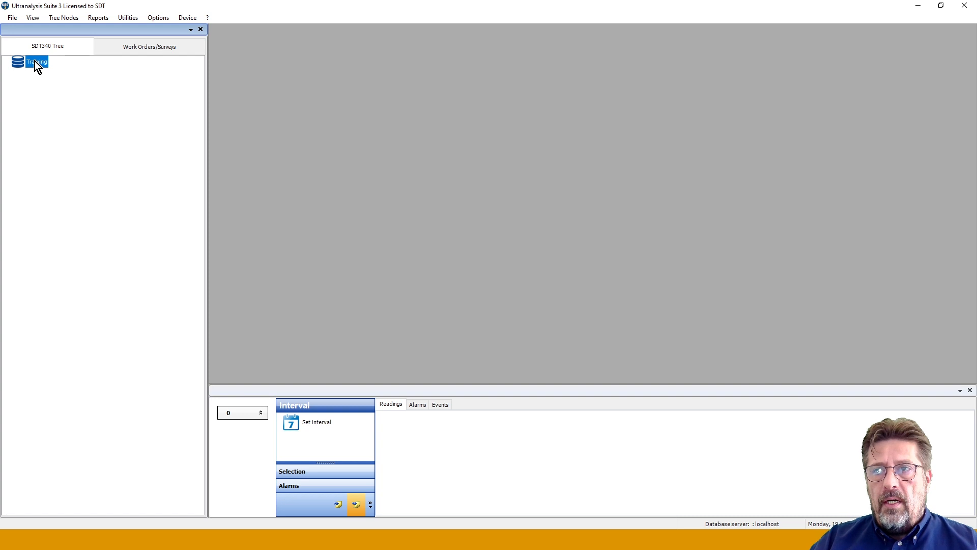
Add a new asset named "Recirculation" directly under the Training root of the tree
right_click(37, 61)
mouse_move(46, 67)
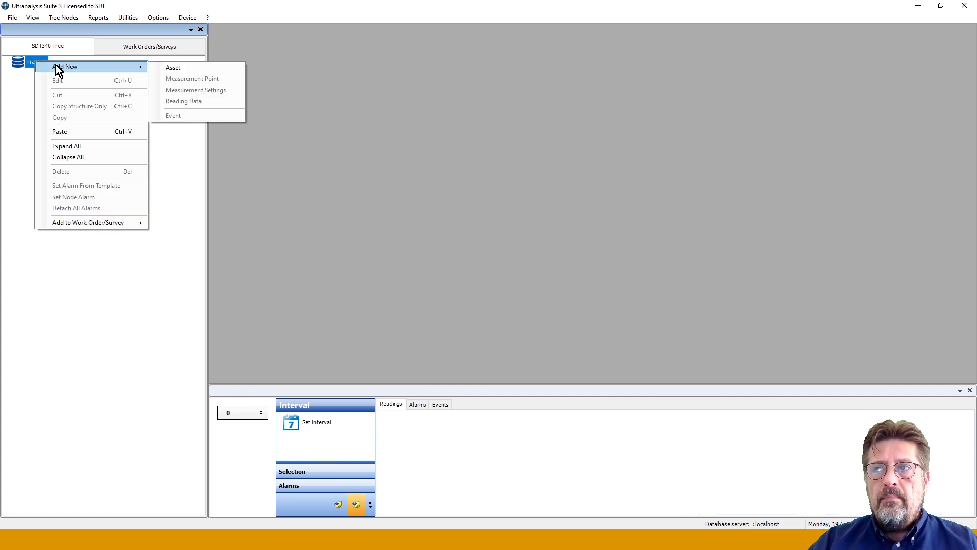
left_click(198, 68)
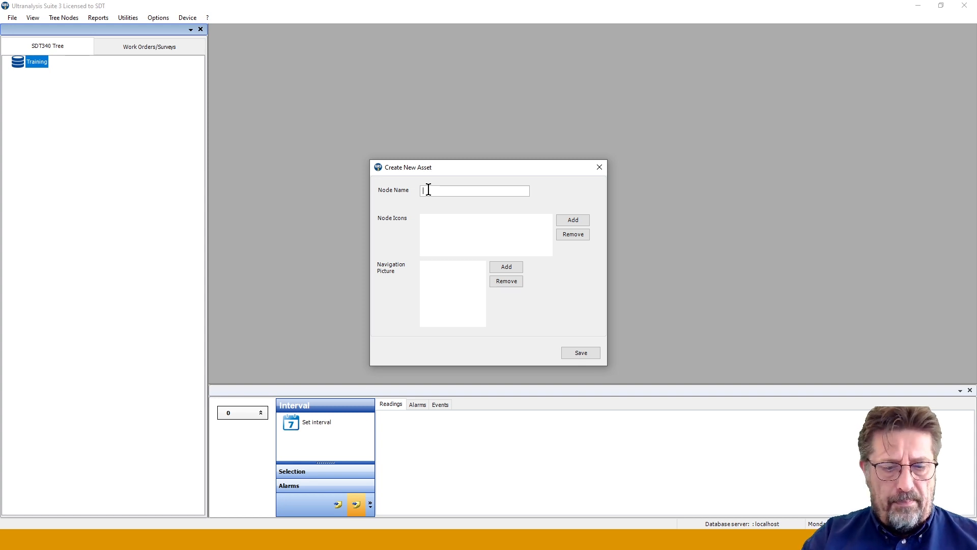
type("Pu")
key("BackSpace")
key("BackSpace")
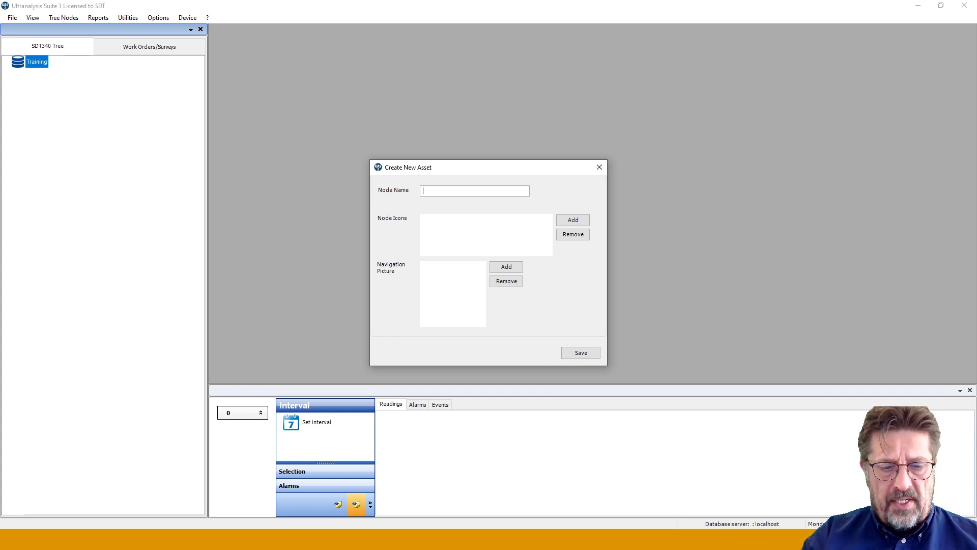
type("Recirc")
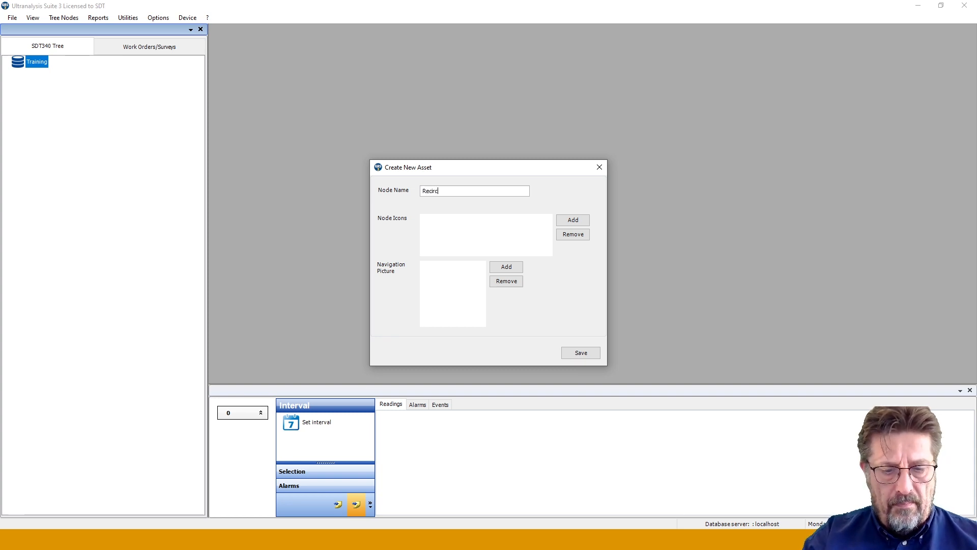
type("ulation")
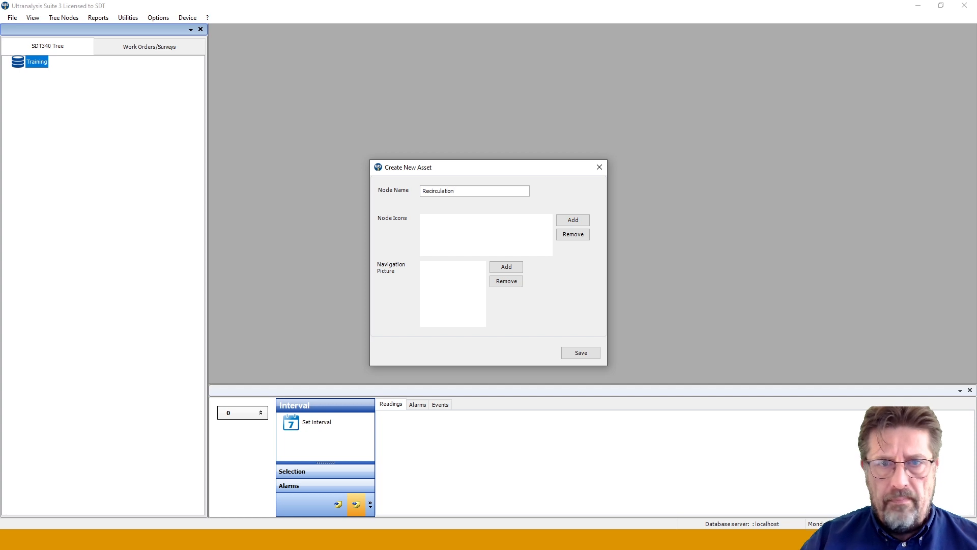
left_click(572, 352)
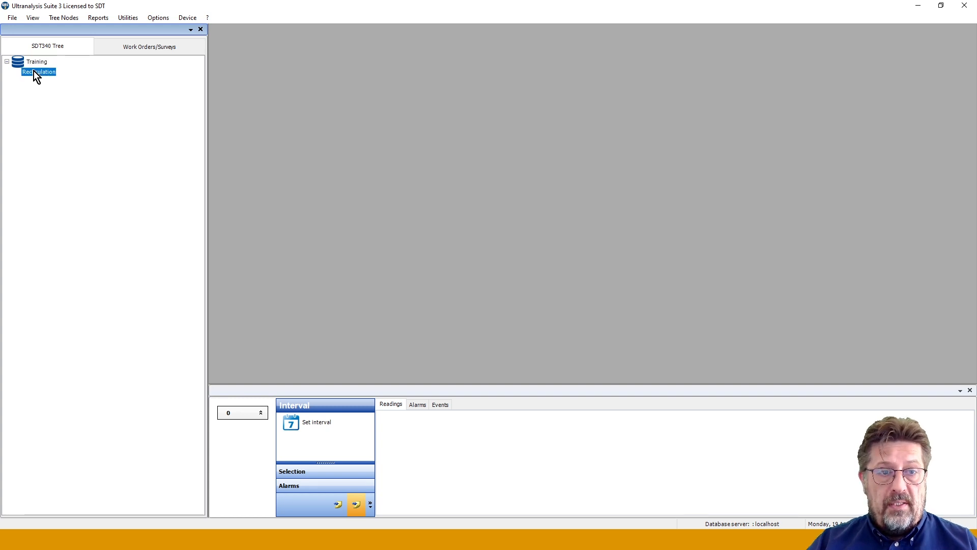
Rename the Recirculation asset to "Water recirculation" and save it
right_click(33, 72)
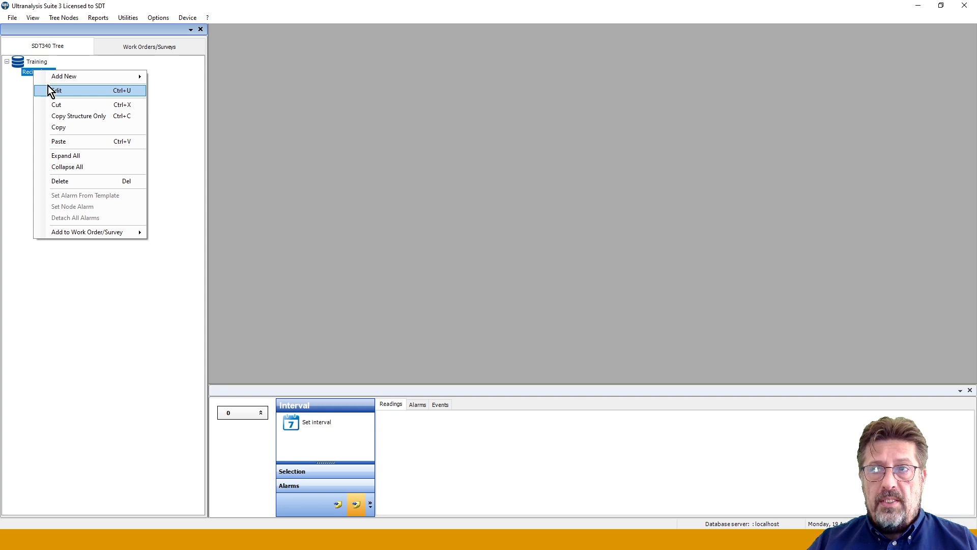
left_click(26, 83)
right_click(29, 75)
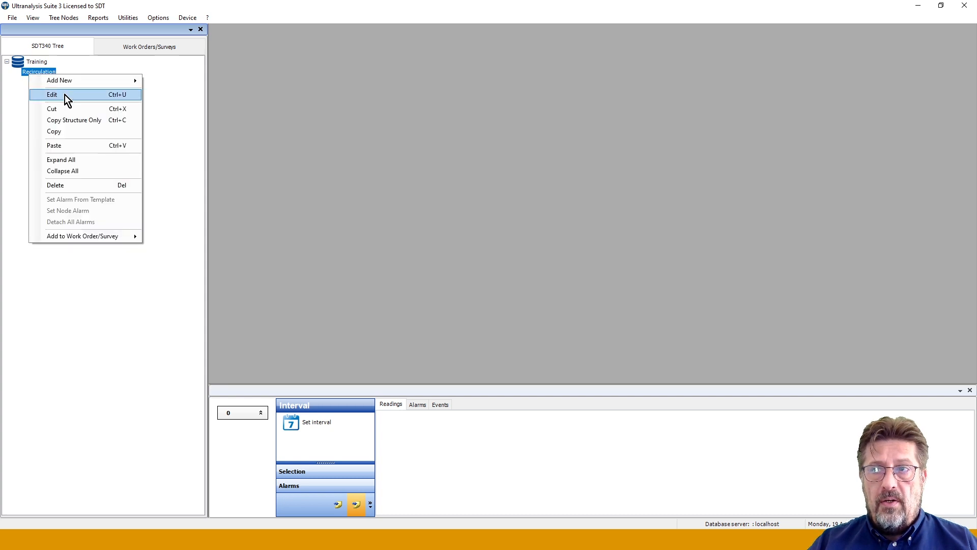
left_click(65, 95)
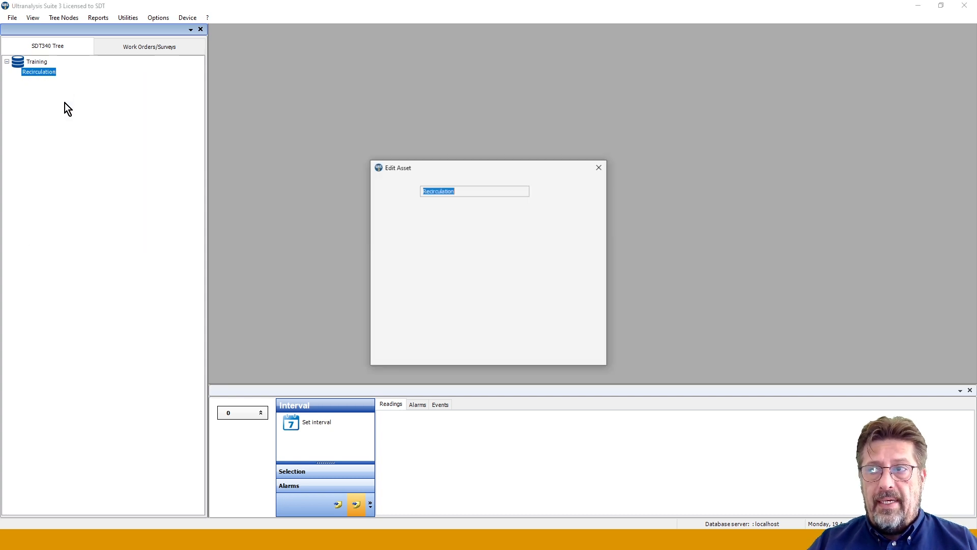
left_click(428, 192)
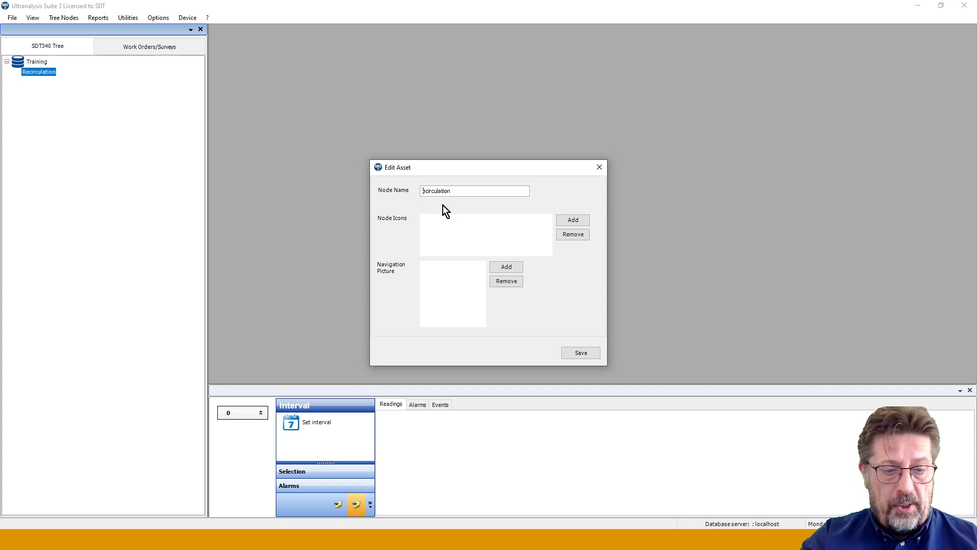
type("Water r")
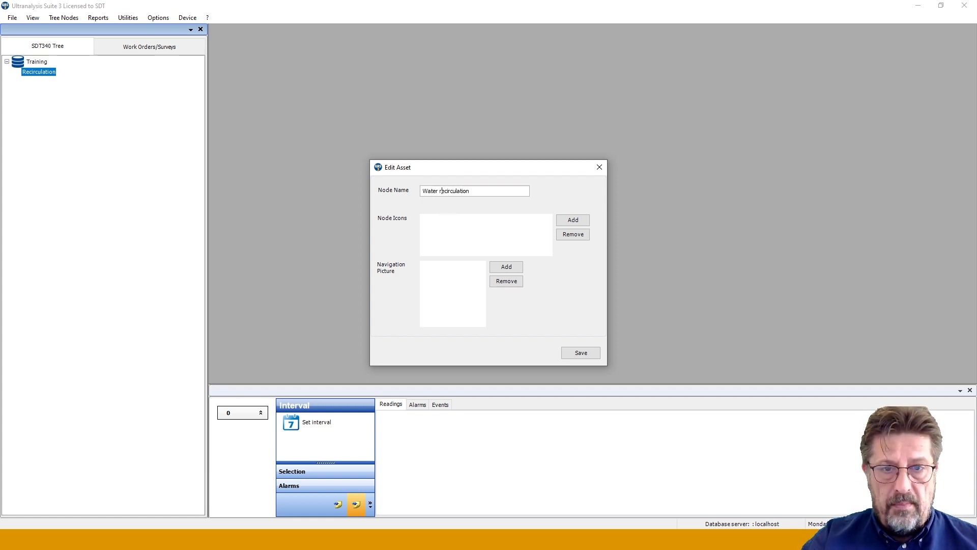
left_click(578, 353)
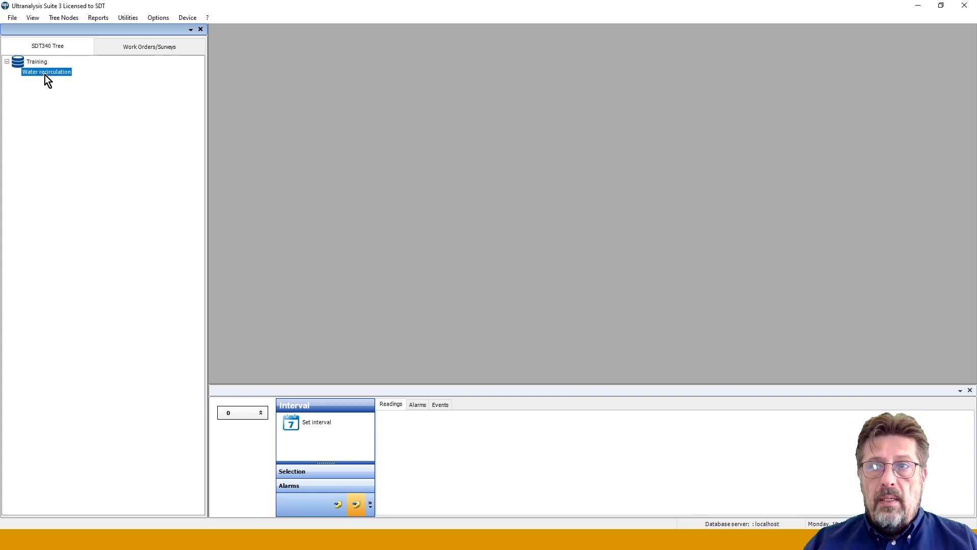
left_click(56, 19)
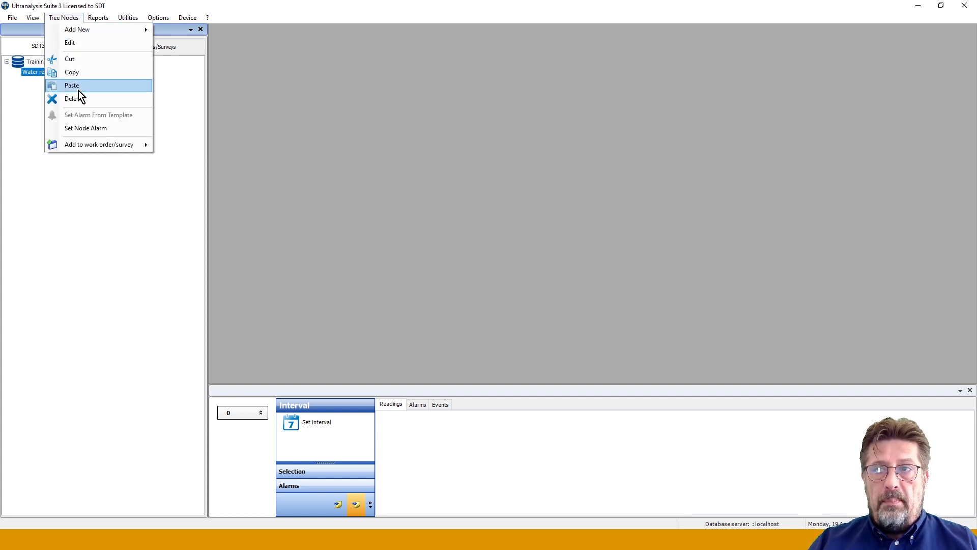
mouse_move(93, 145)
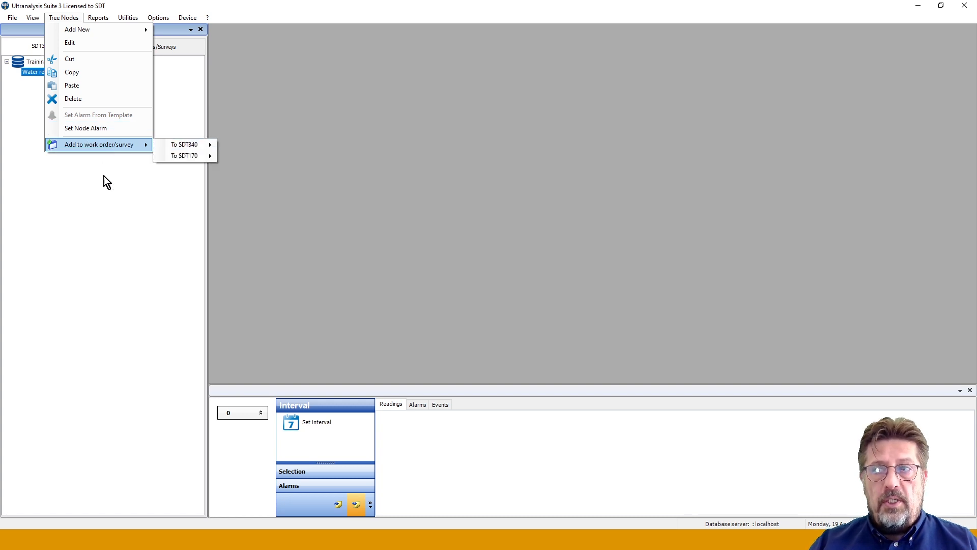
mouse_move(65, 21)
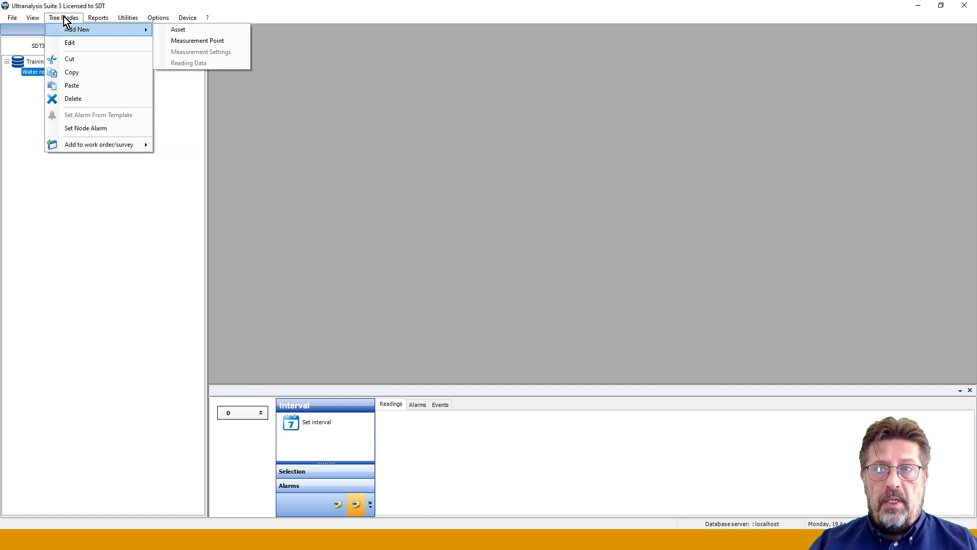
left_click(106, 157)
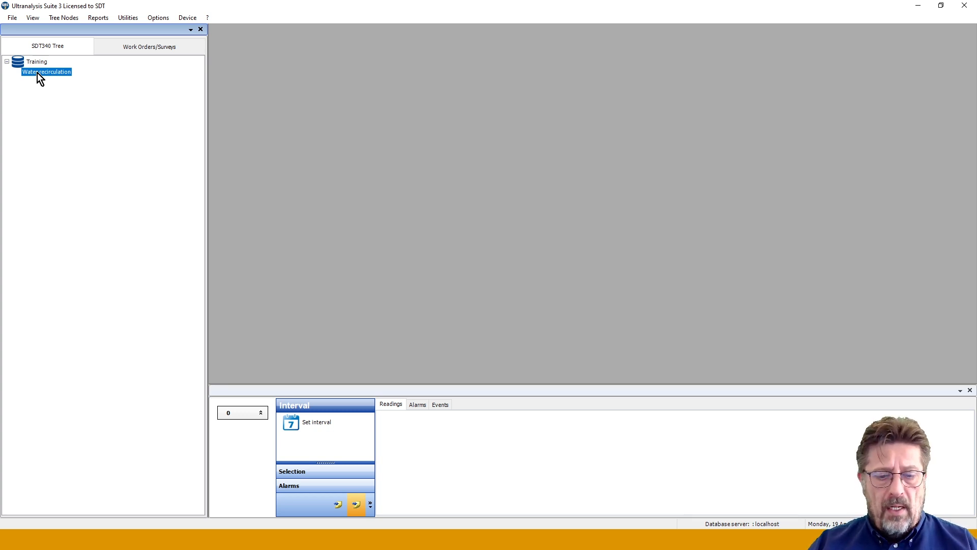
key("Up")
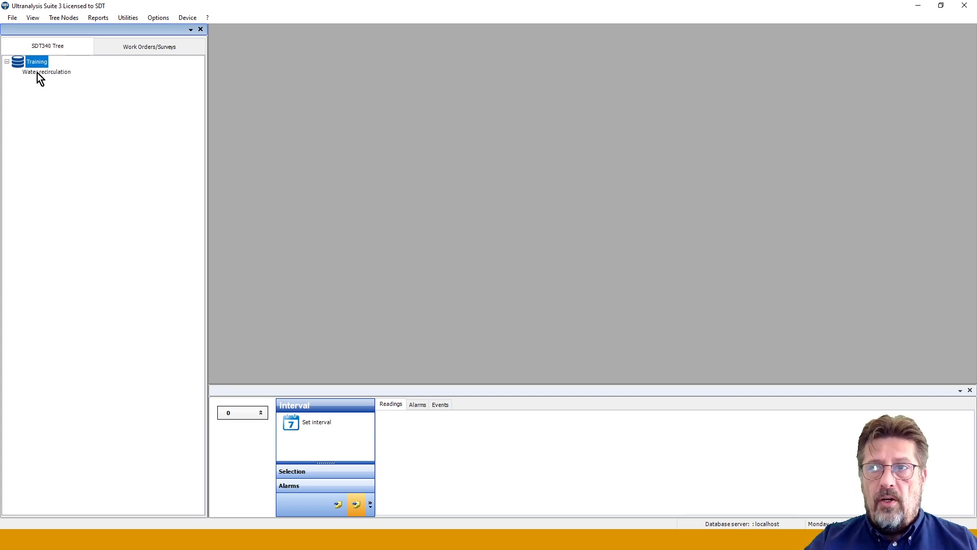
Add a new asset named "Pump Group 1" under the Water recirculation asset
left_click(37, 72)
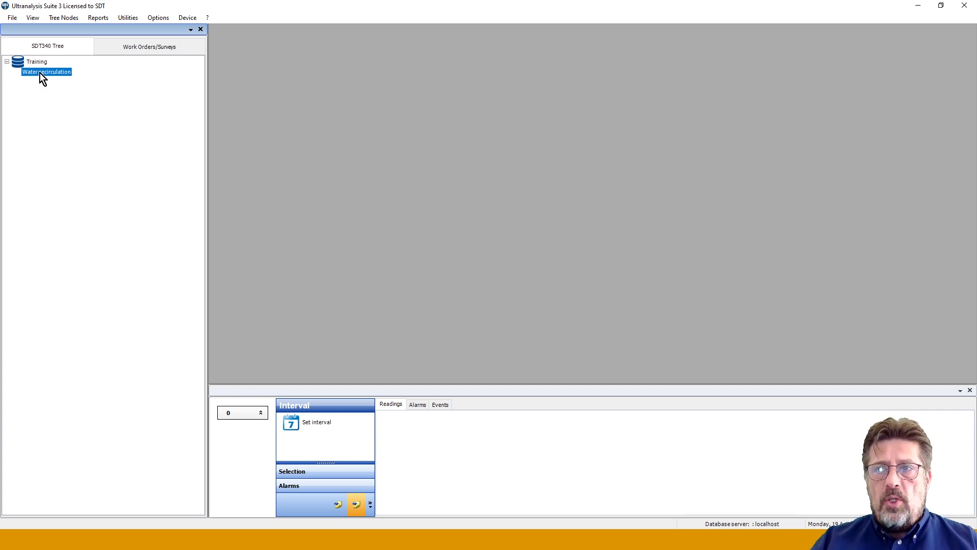
right_click(40, 73)
mouse_move(66, 75)
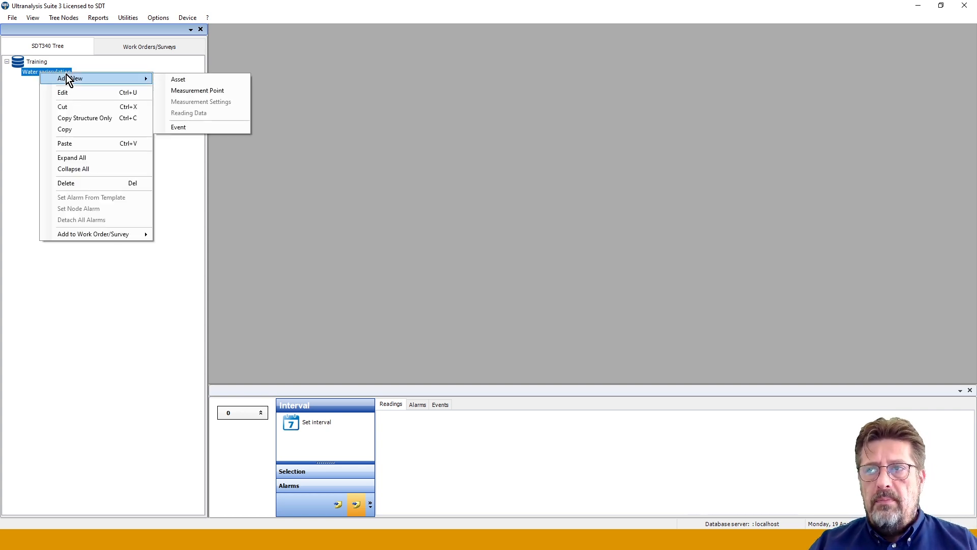
left_click(175, 80)
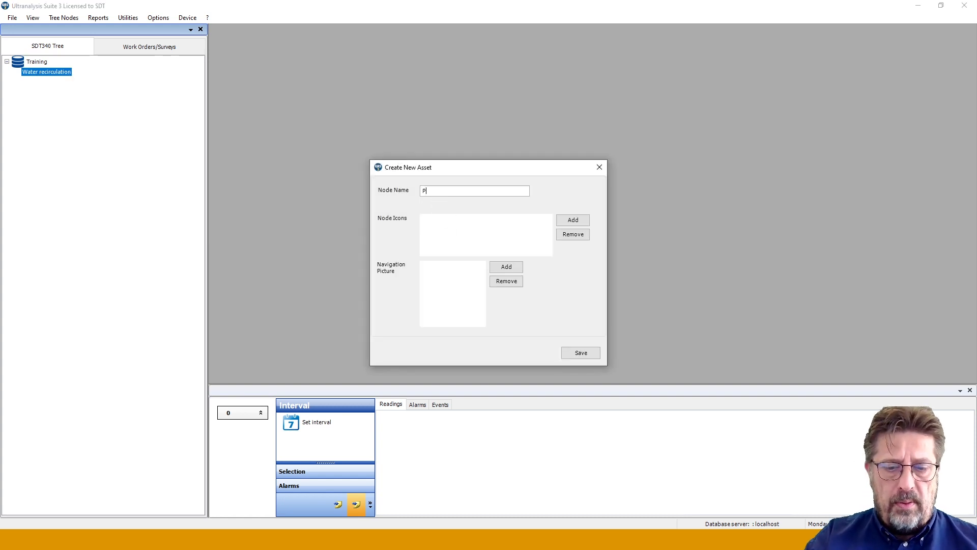
type("Pump g")
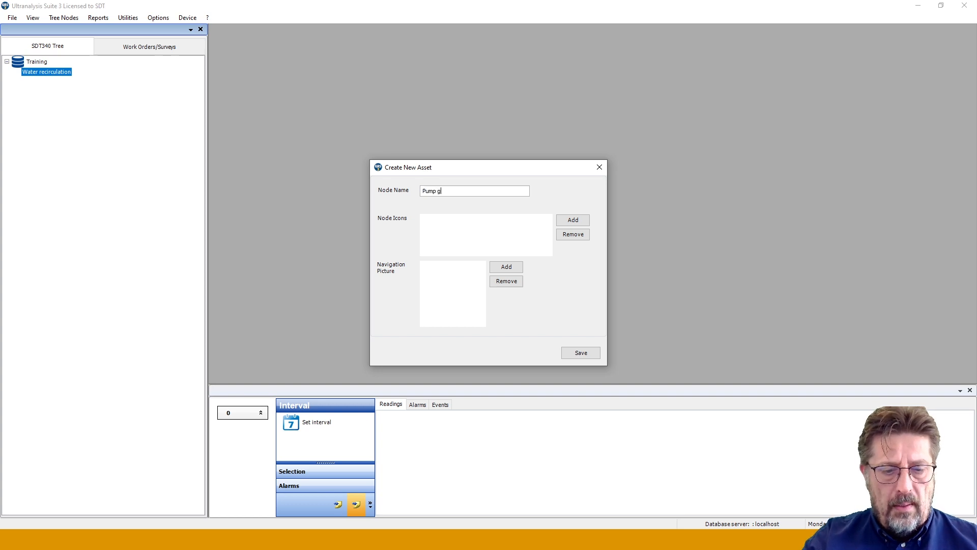
type("Grou")
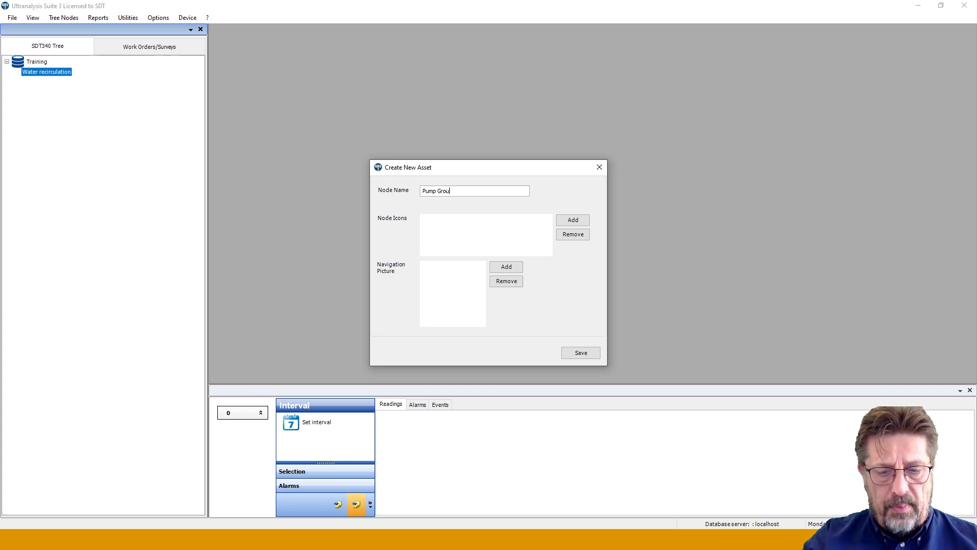
type("p 1")
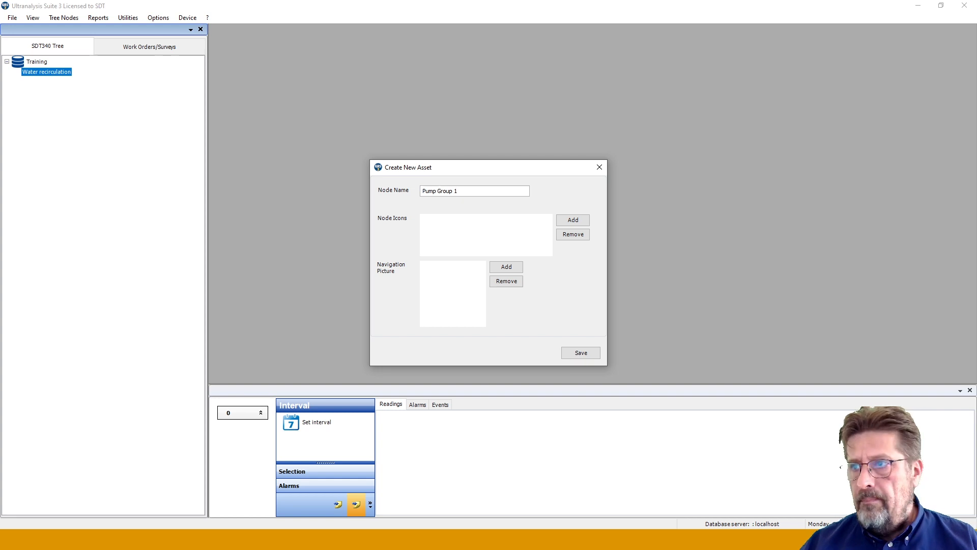
left_click(586, 354)
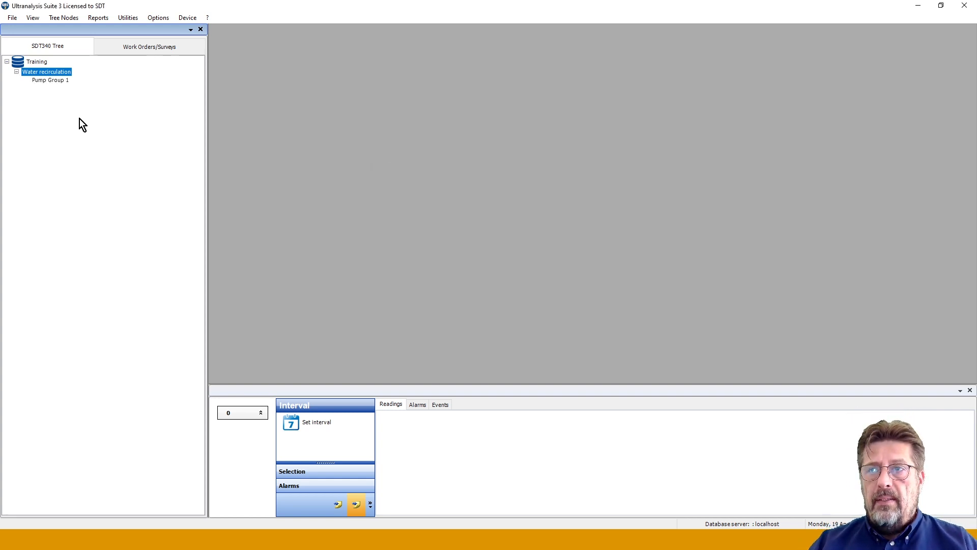
Add a new asset named "Pump 1" under Pump Group 1
right_click(51, 81)
mouse_move(81, 86)
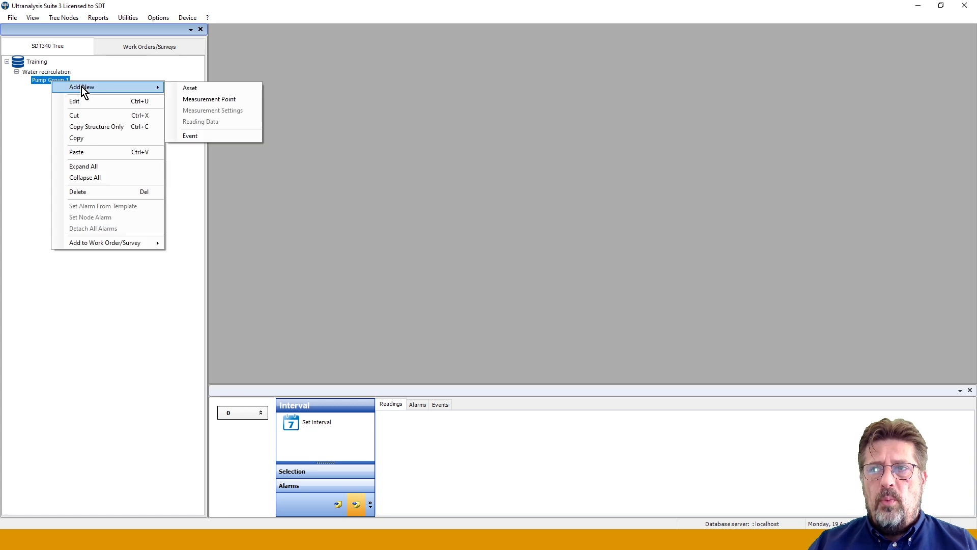
left_click(188, 89)
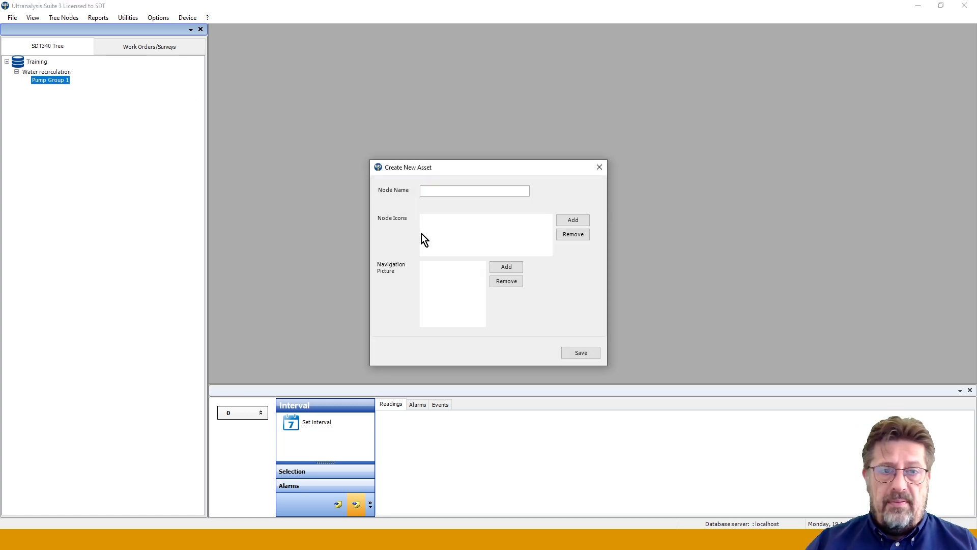
type("Pump 1")
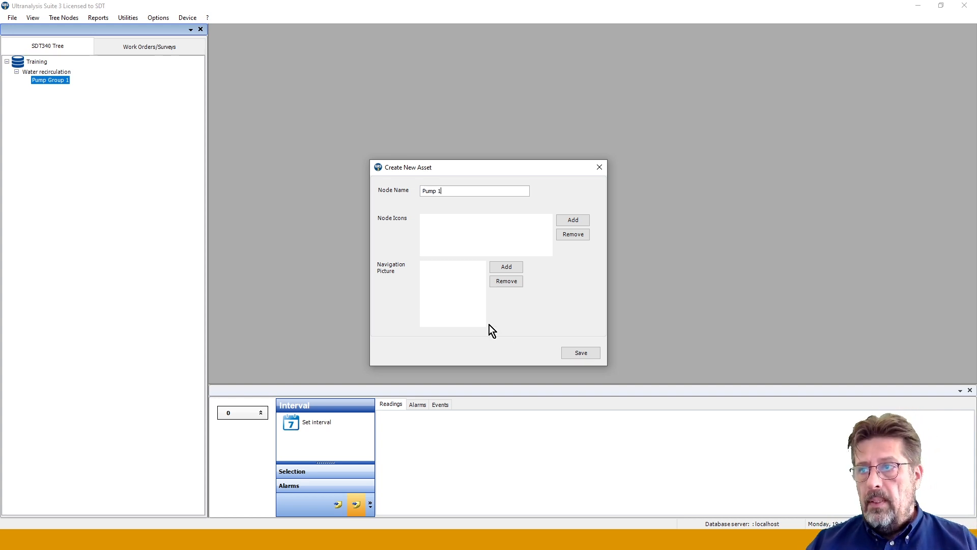
left_click(591, 353)
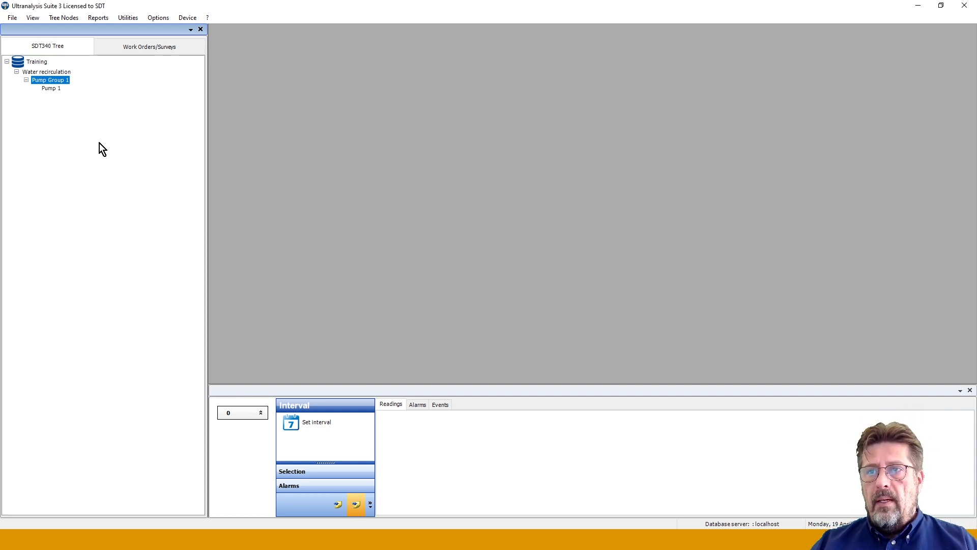
Add a new asset named "motor" under Pump 1 in the tree
right_click(54, 89)
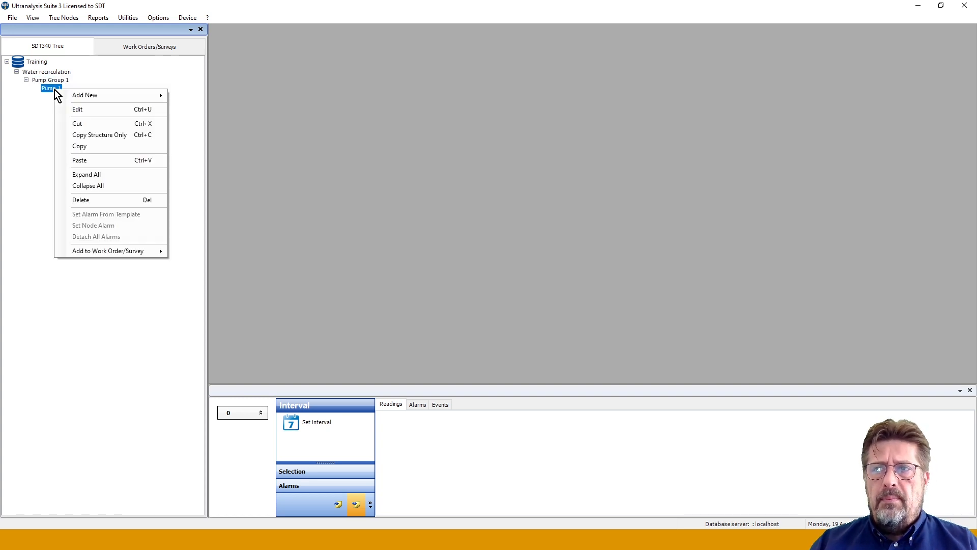
mouse_move(81, 94)
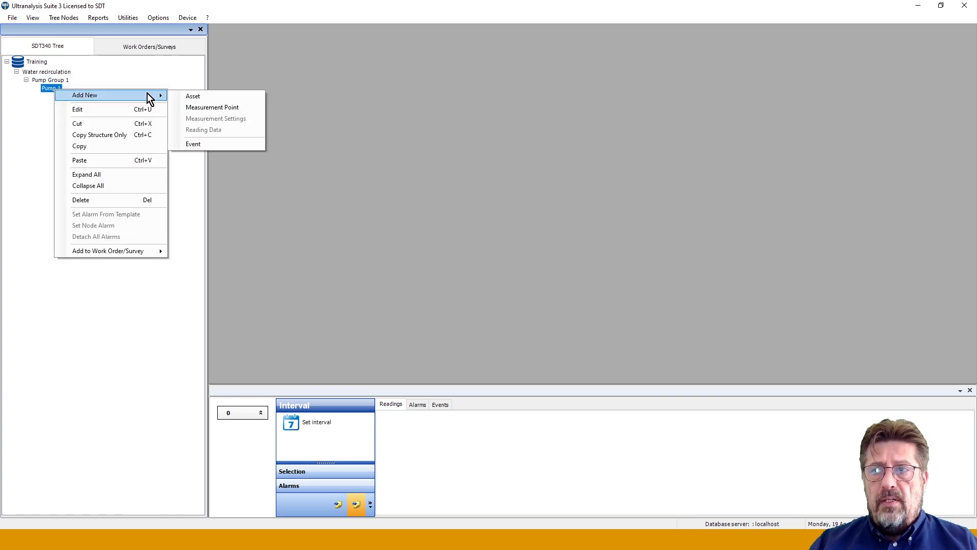
left_click(206, 98)
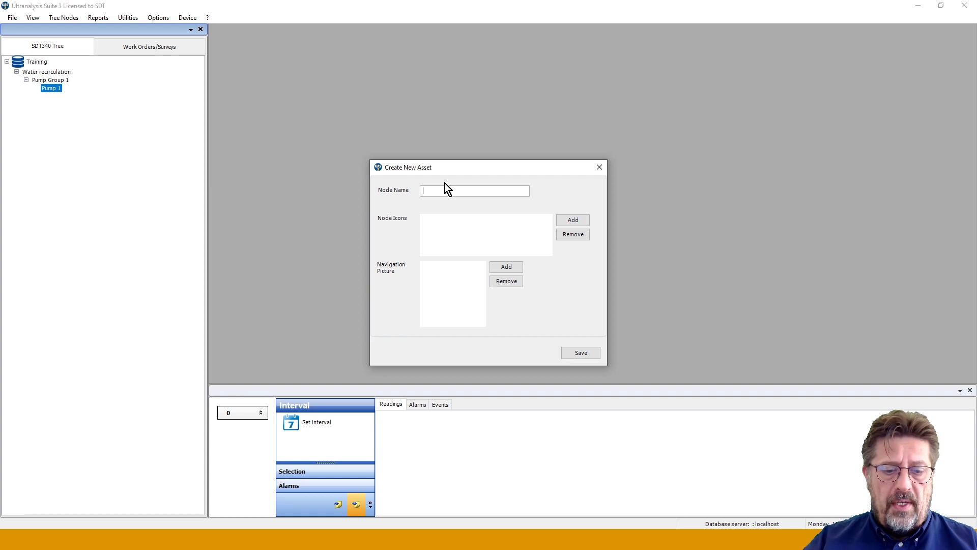
type("motor")
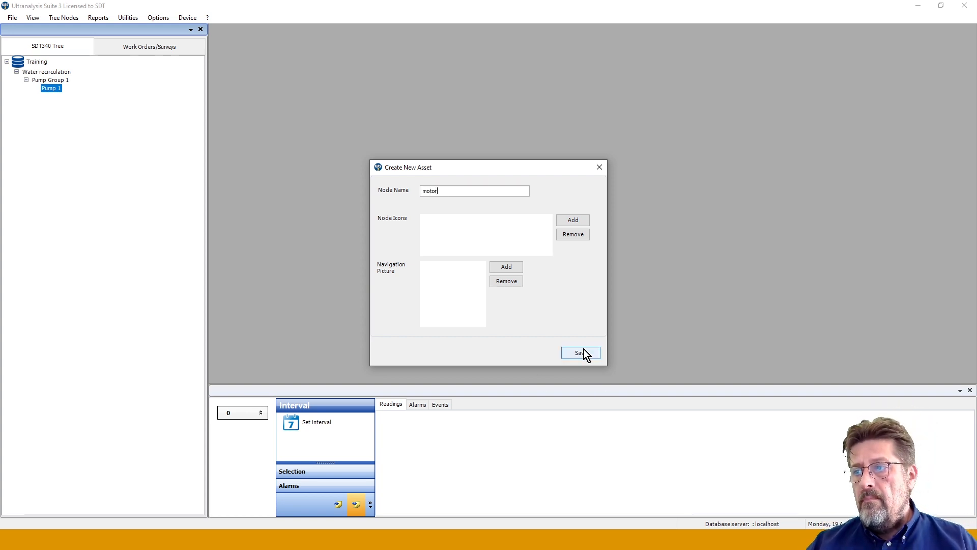
left_click(582, 352)
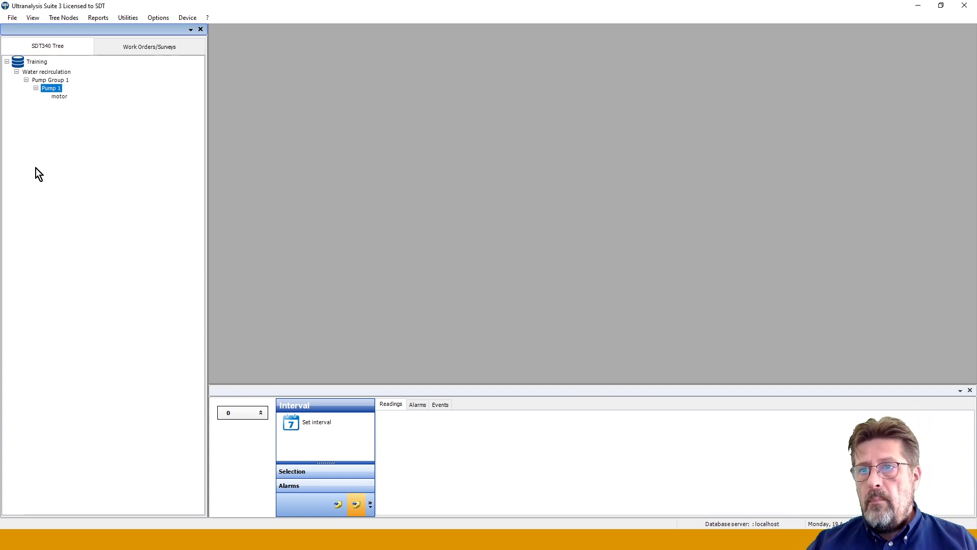
Add a new asset named "pump" under the motor asset
right_click(59, 97)
mouse_move(76, 103)
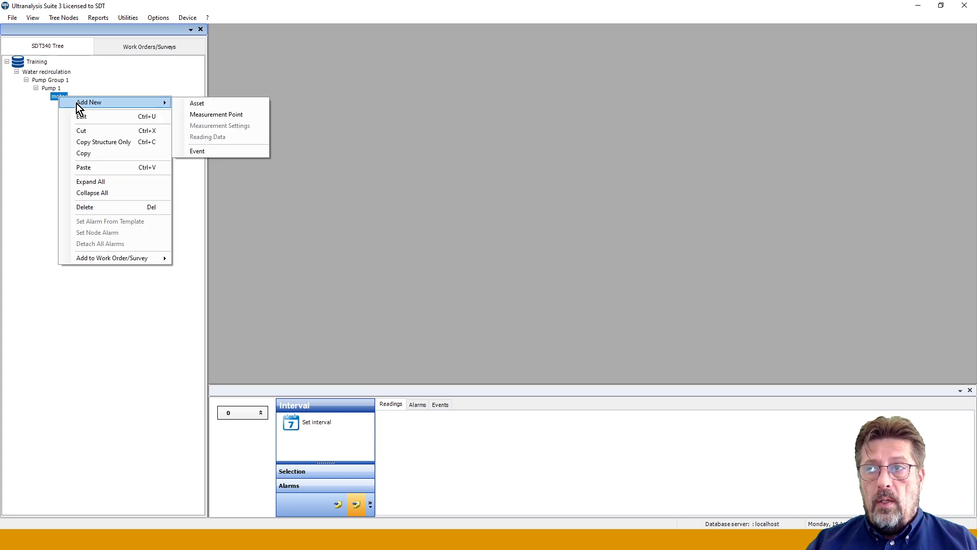
left_click(194, 105)
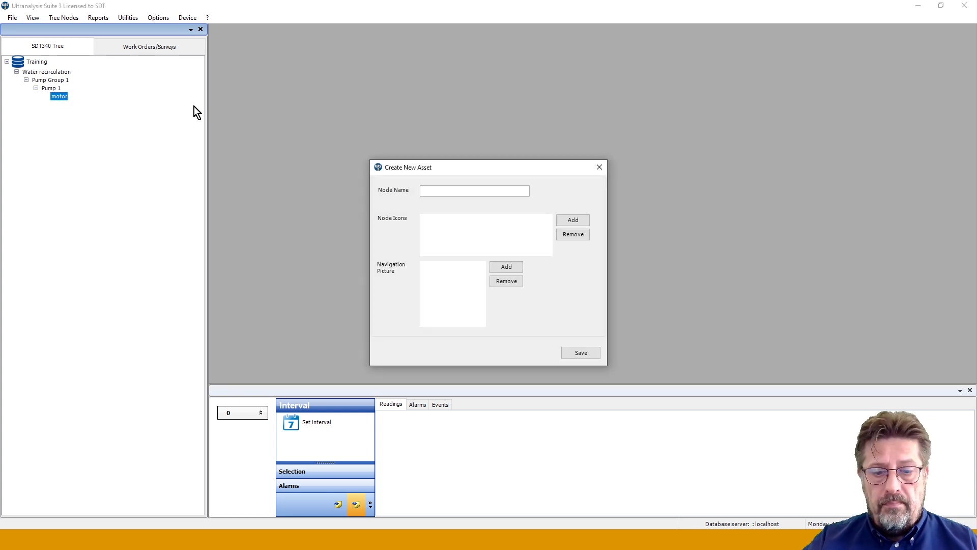
type("pump")
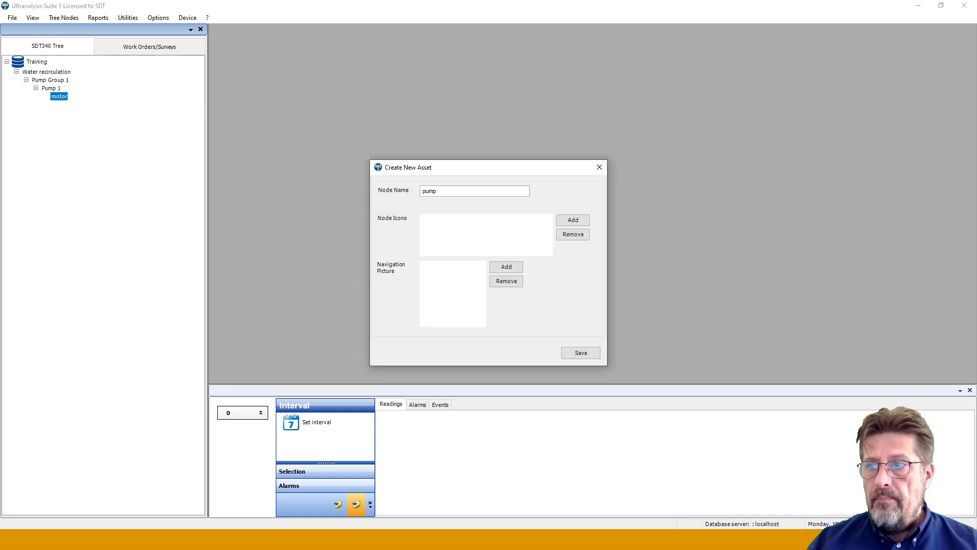
left_click(586, 352)
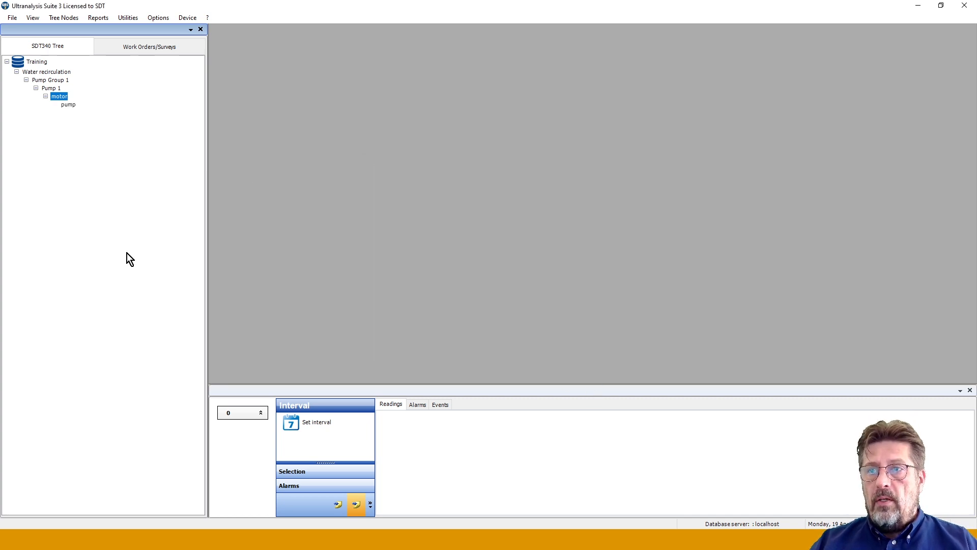
Delete the pump asset nested under the motor asset
right_click(71, 106)
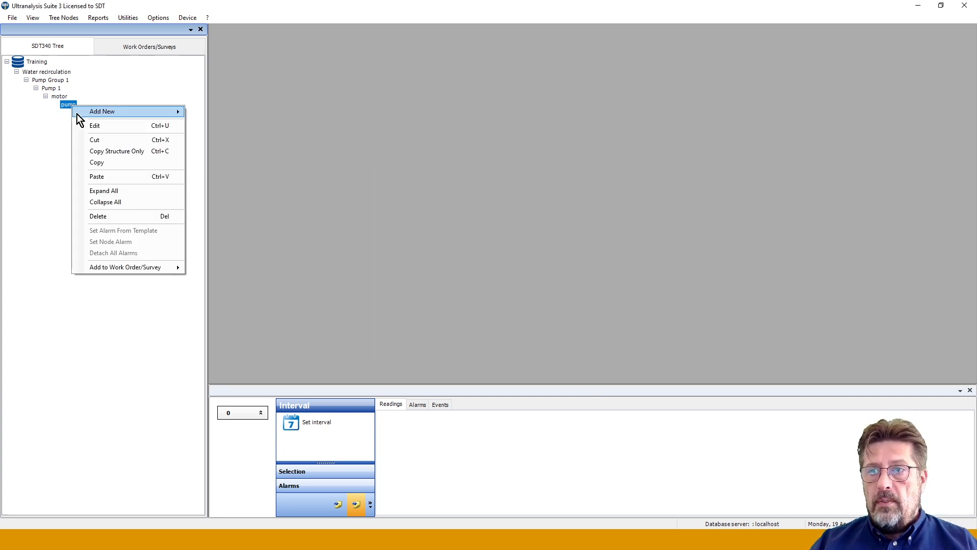
left_click(47, 139)
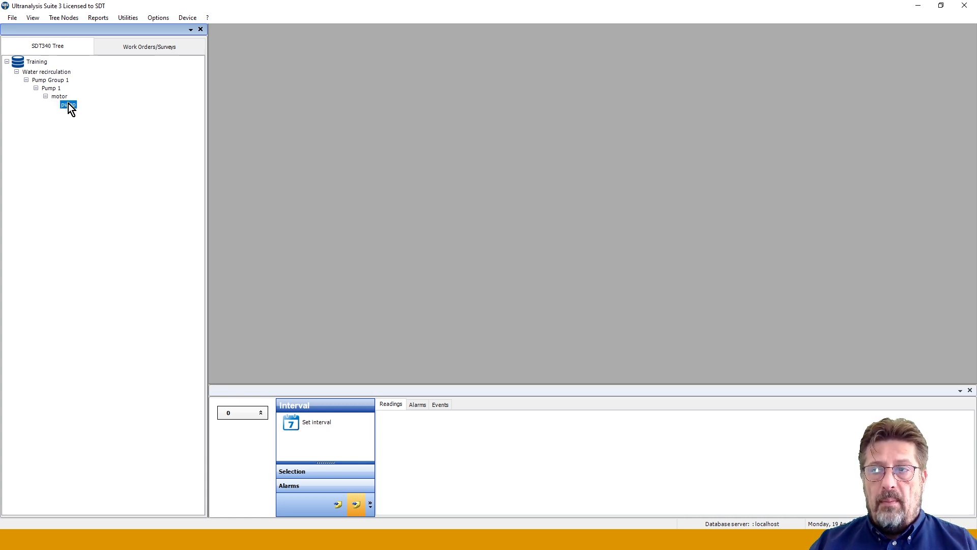
right_click(69, 104)
left_click(100, 212)
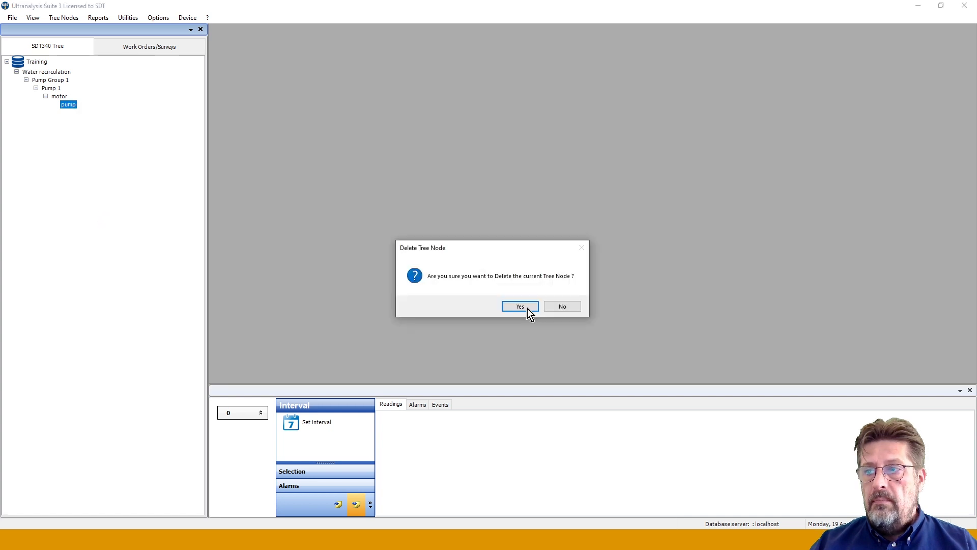
left_click(530, 312)
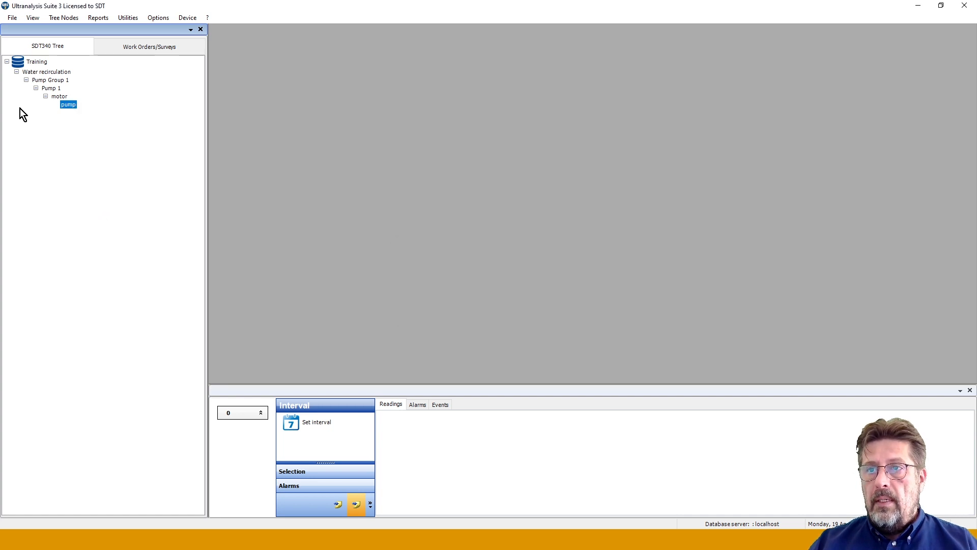
Add a new asset named "pump" directly under Pump 1, at the same level as motor
right_click(47, 88)
mouse_move(78, 95)
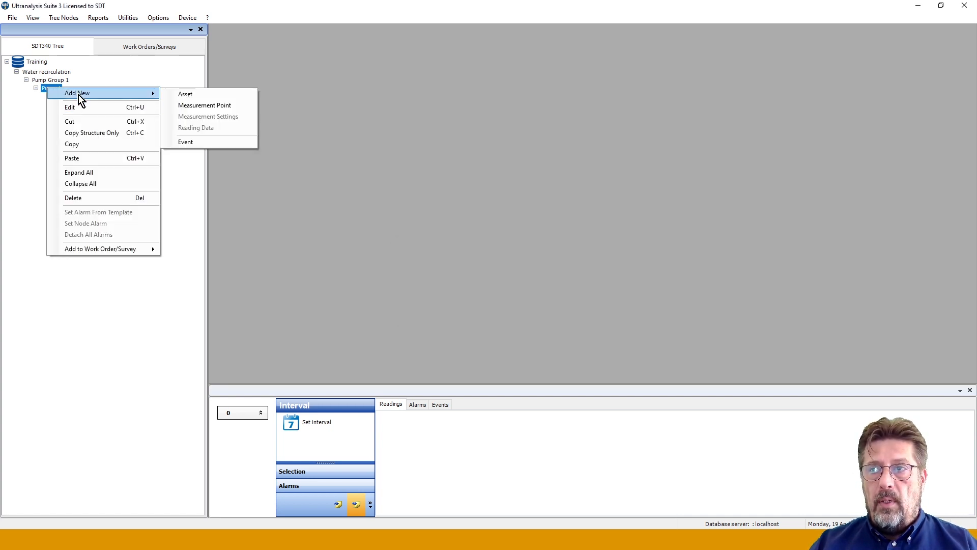
left_click(197, 96)
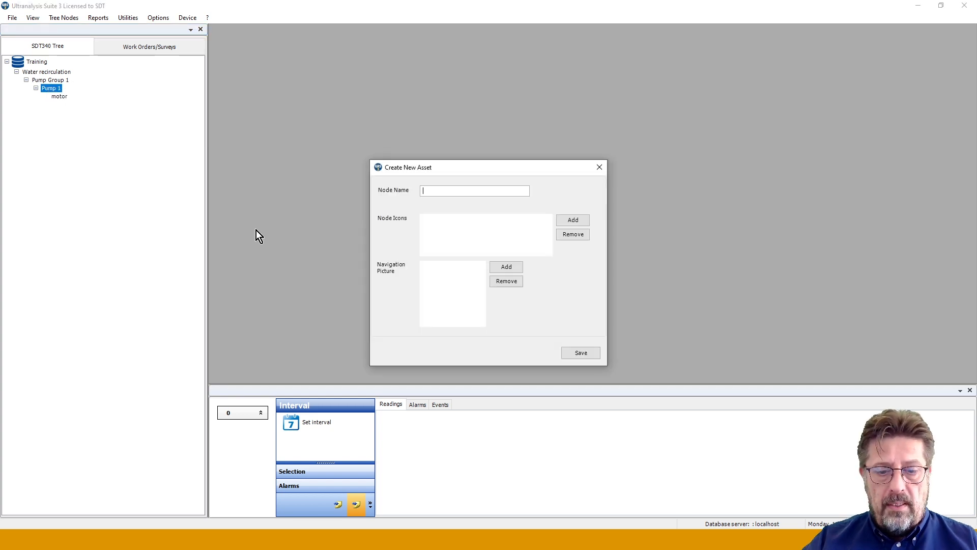
type("pump")
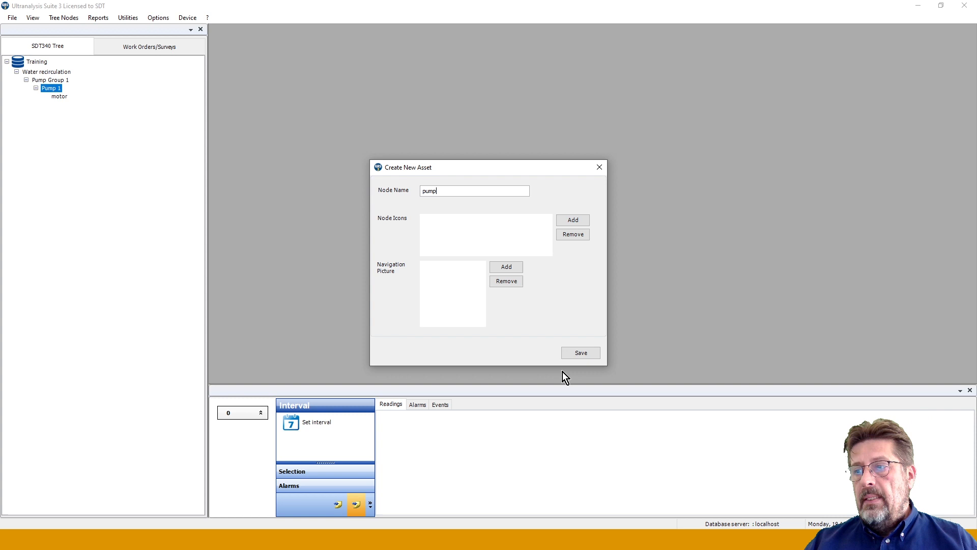
left_click(583, 354)
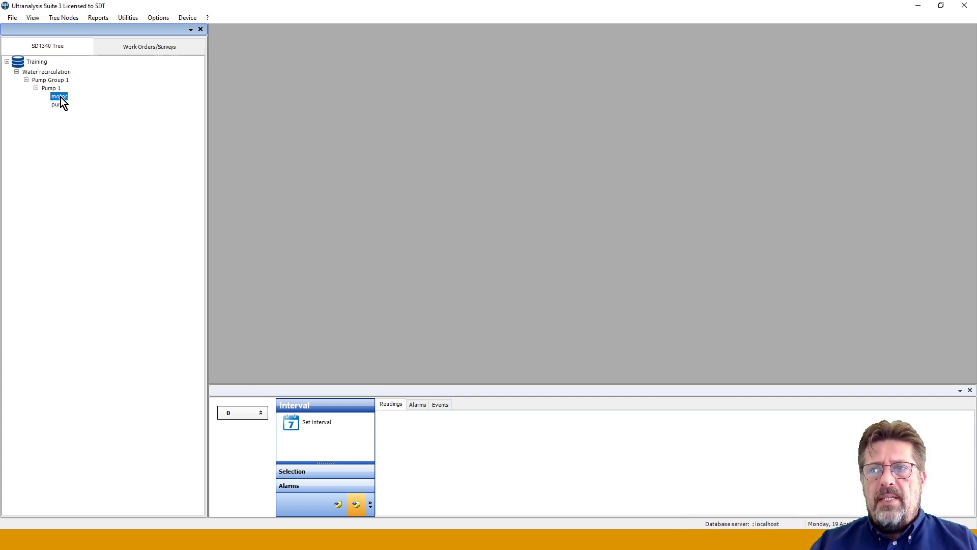
Add a new measurement point named "NdE bearing" under the motor asset
right_click(60, 97)
mouse_move(103, 103)
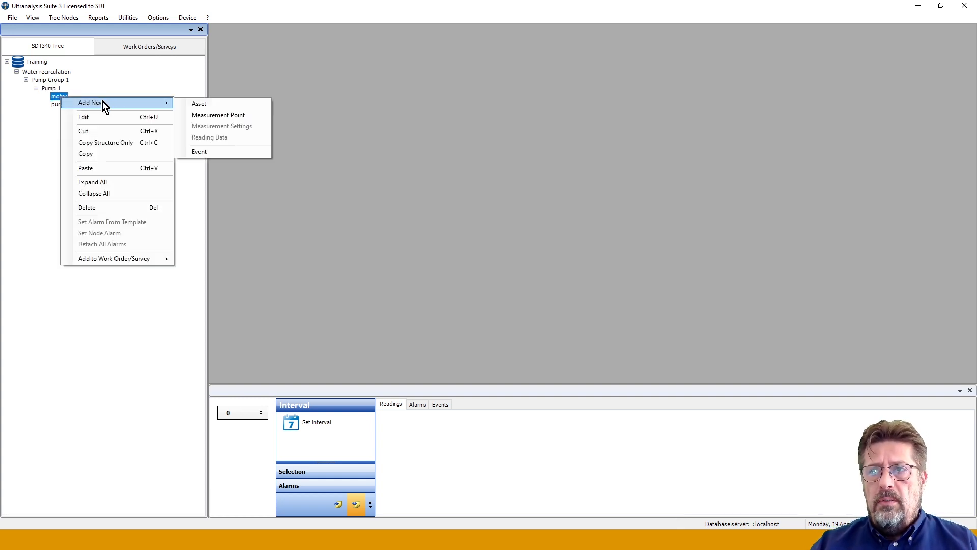
left_click(204, 115)
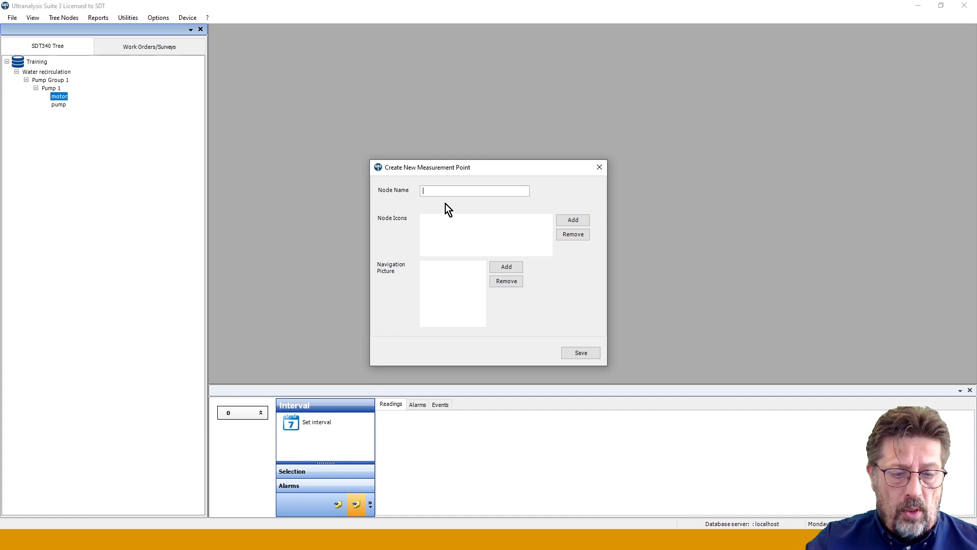
type("NdE")
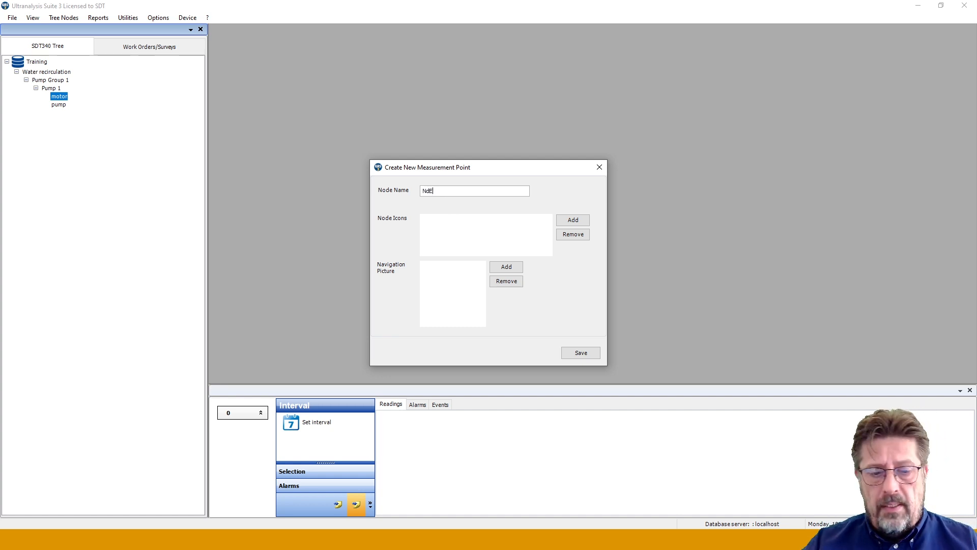
type(" bearing")
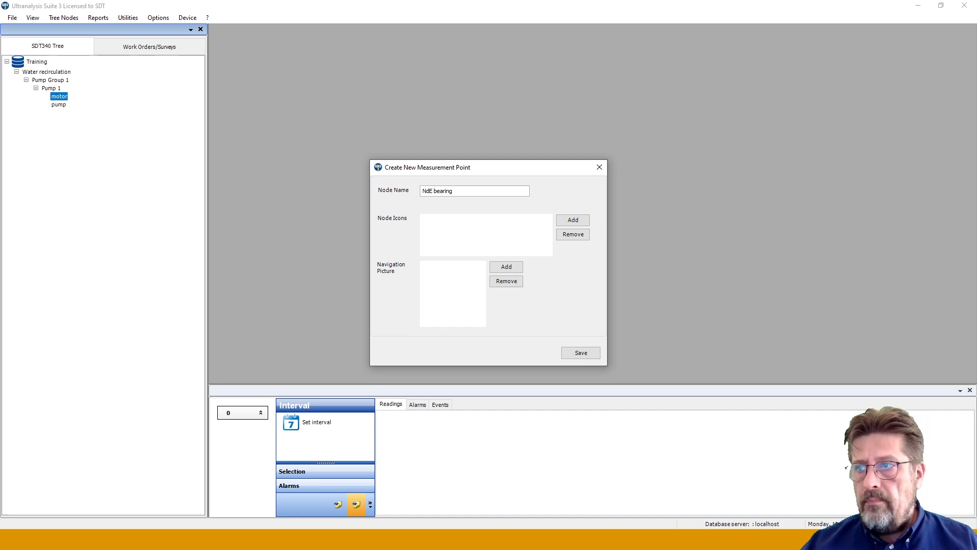
left_click(570, 355)
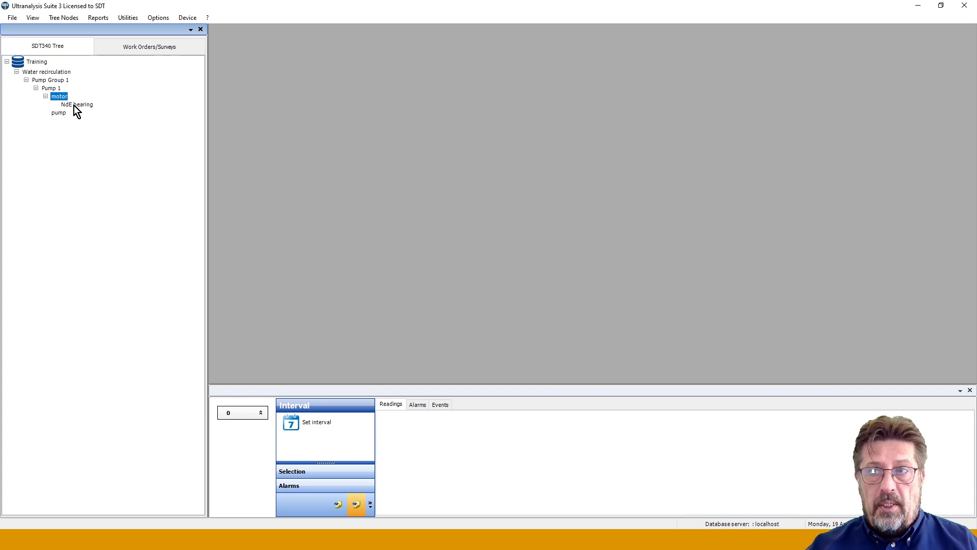
right_click(76, 105)
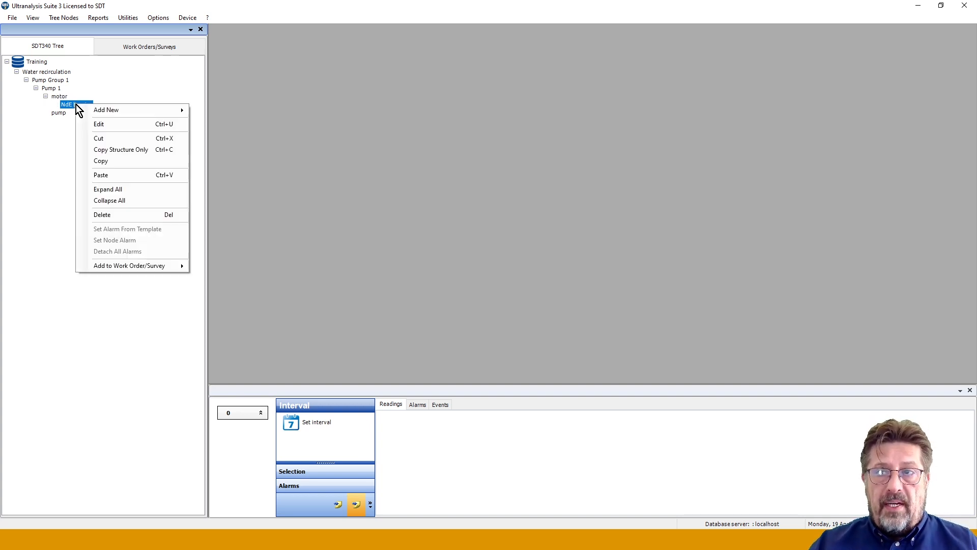
mouse_move(121, 109)
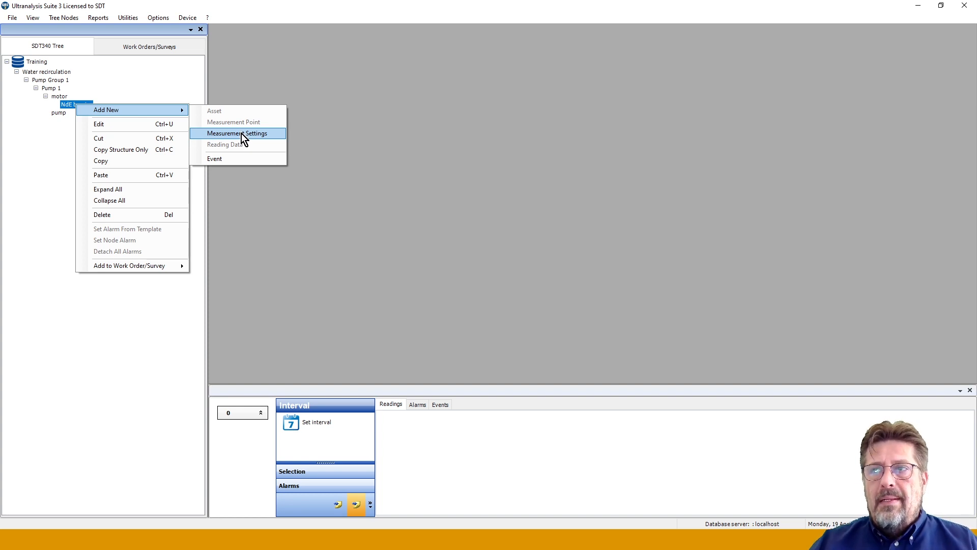
left_click(155, 292)
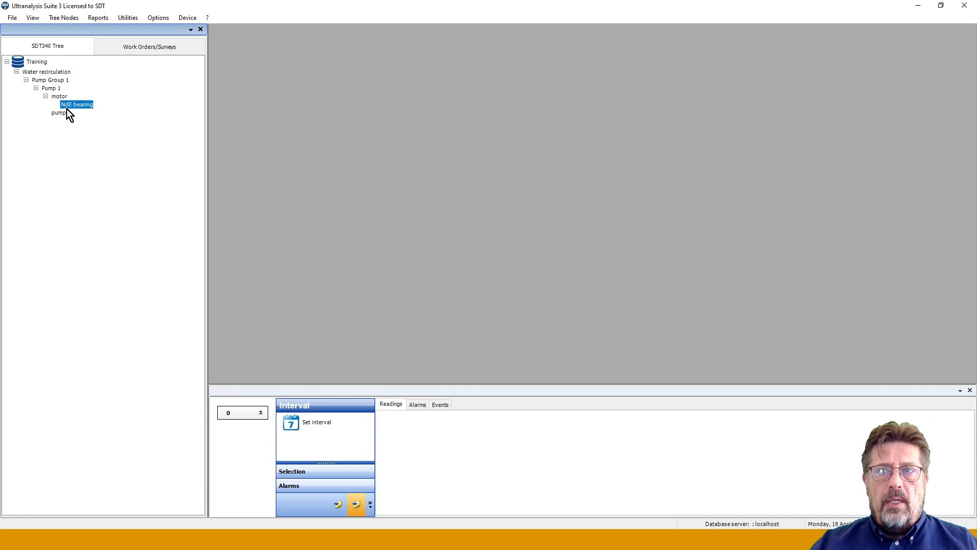
right_click(43, 74)
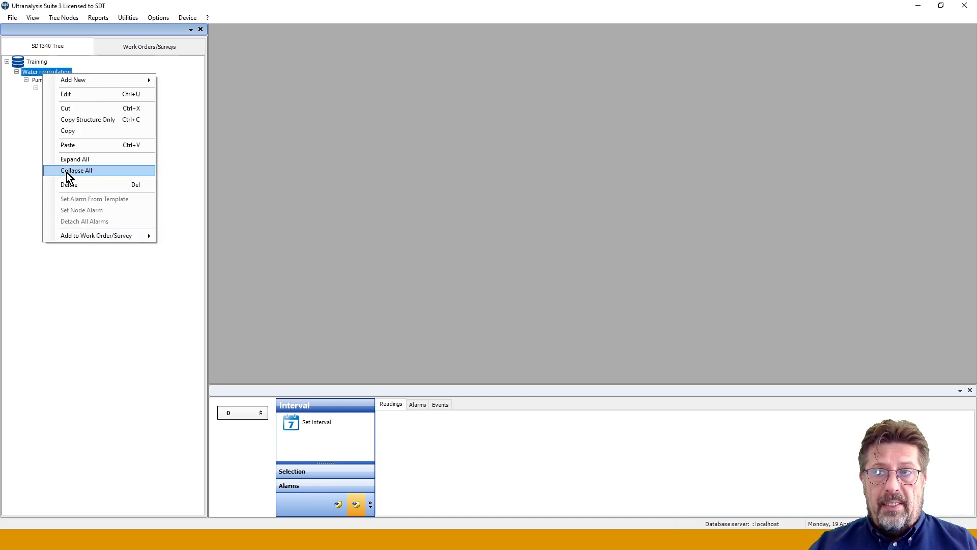
left_click(90, 252)
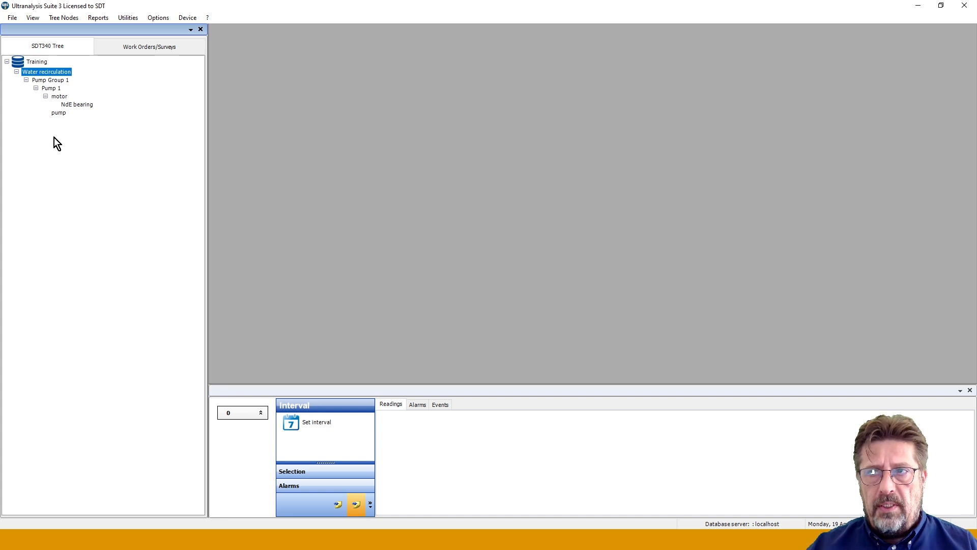
Examine the sensors offered for new measurement settings on the NdE bearing point, then close the dialog without saving
left_click(67, 104)
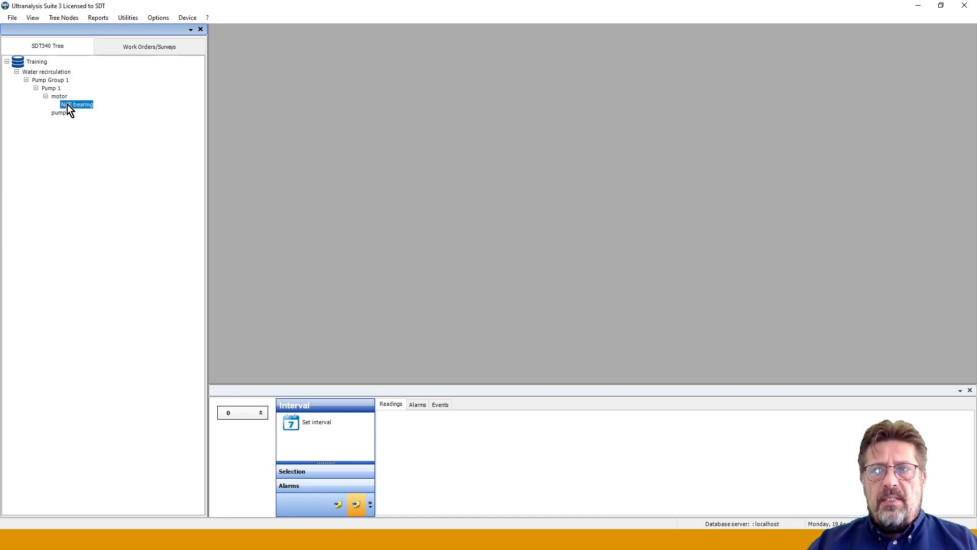
right_click(67, 105)
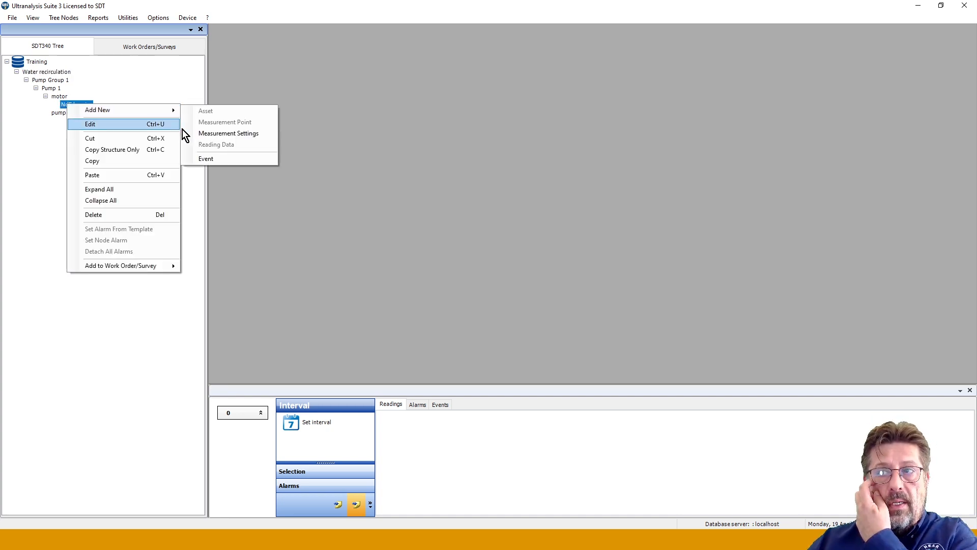
left_click(213, 135)
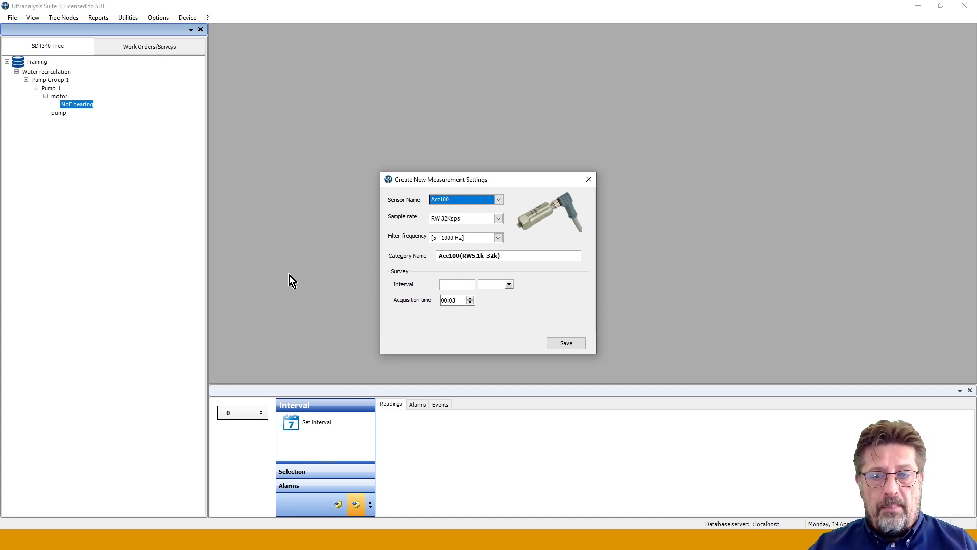
left_click(500, 199)
scroll(499, 239, "down", 1)
left_click_drag(499, 239, 503, 219)
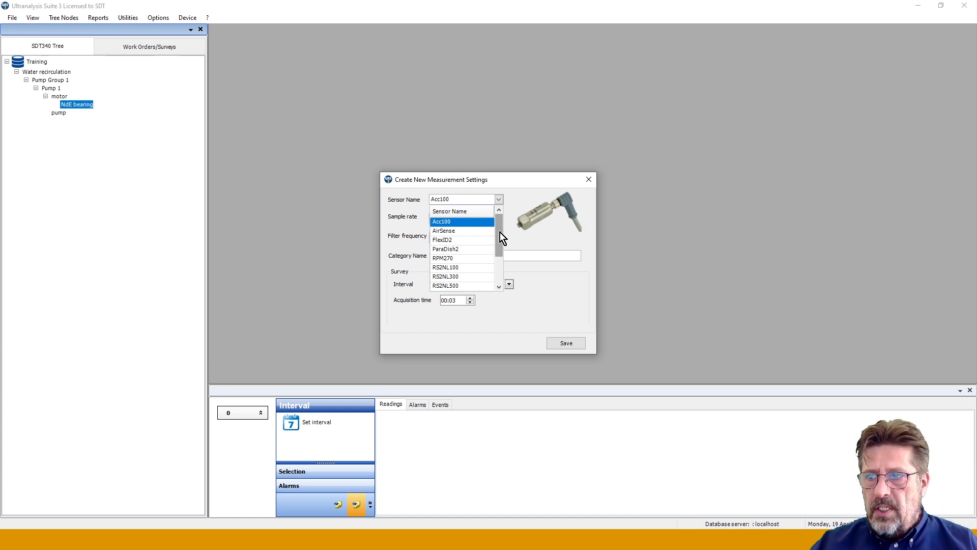
left_click_drag(500, 232, 502, 275)
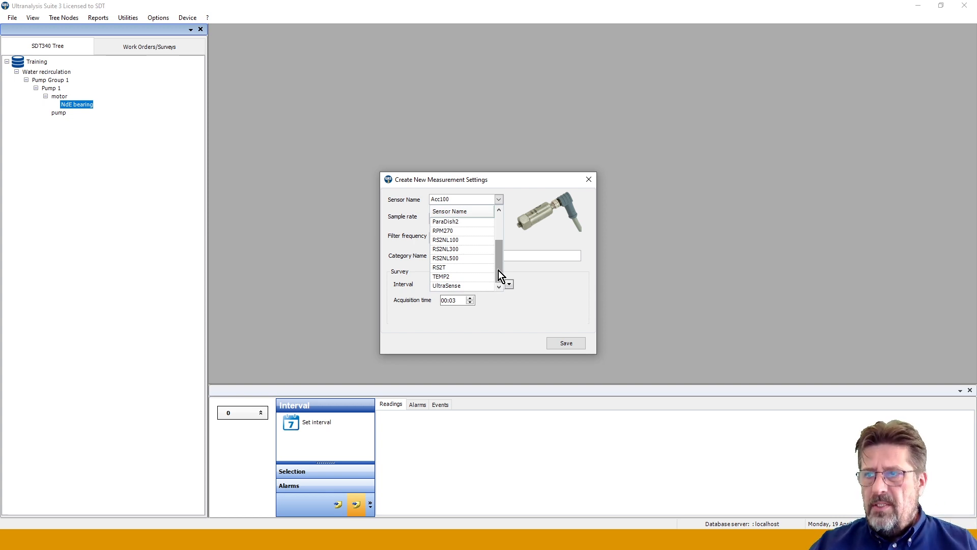
left_click_drag(499, 270, 504, 232)
left_click(587, 181)
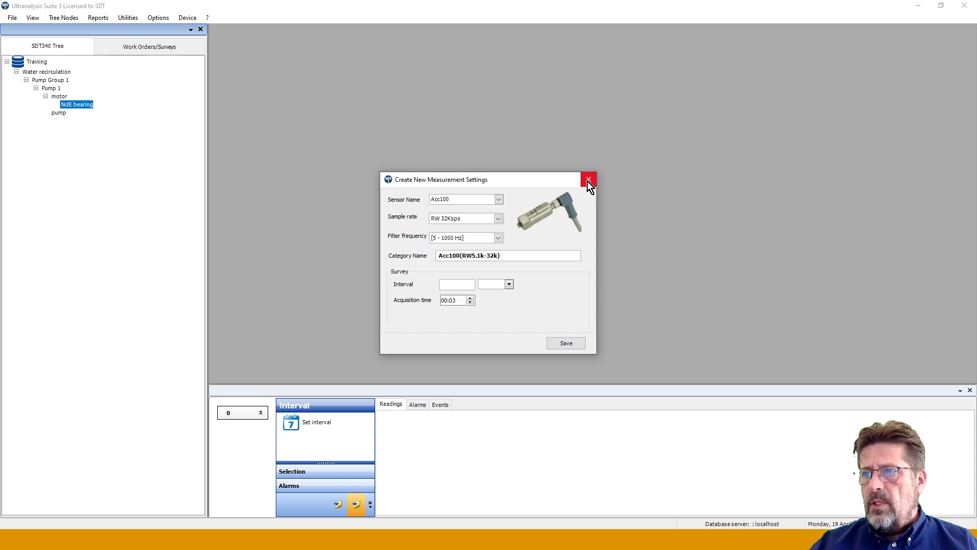
left_click(589, 179)
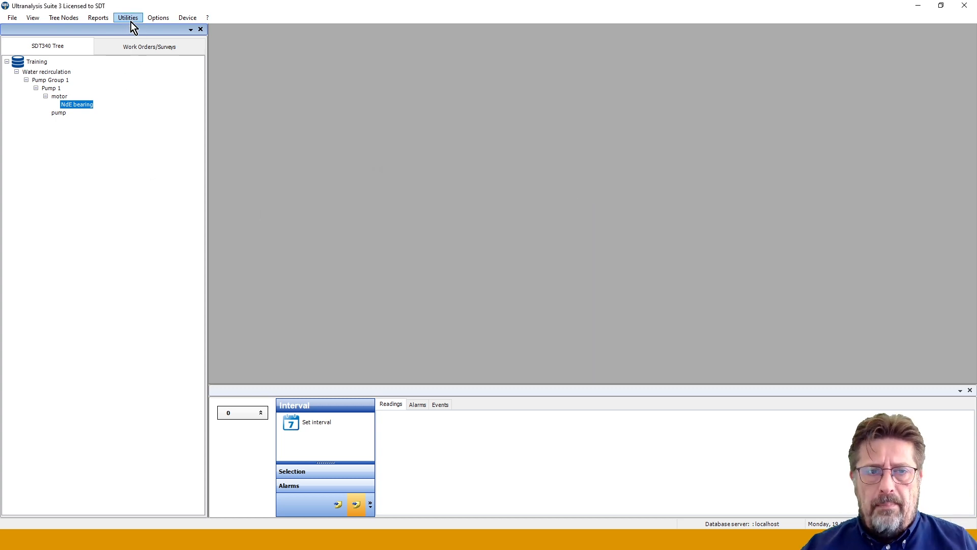
Disable the FlexID2, ParaDish2, RS2NL300, RS2NL500 and UltraSense sensors in the system settings and save
left_click(162, 20)
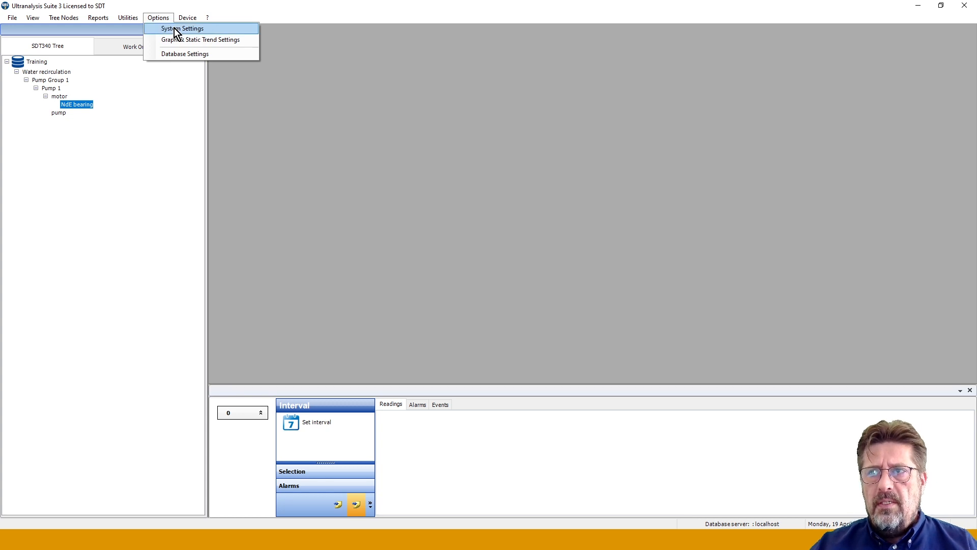
left_click(175, 29)
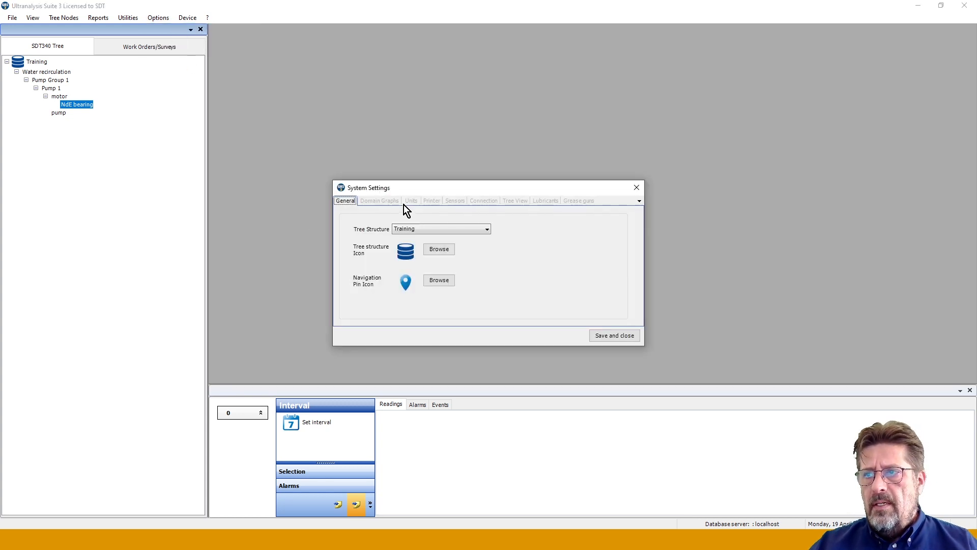
left_click(453, 201)
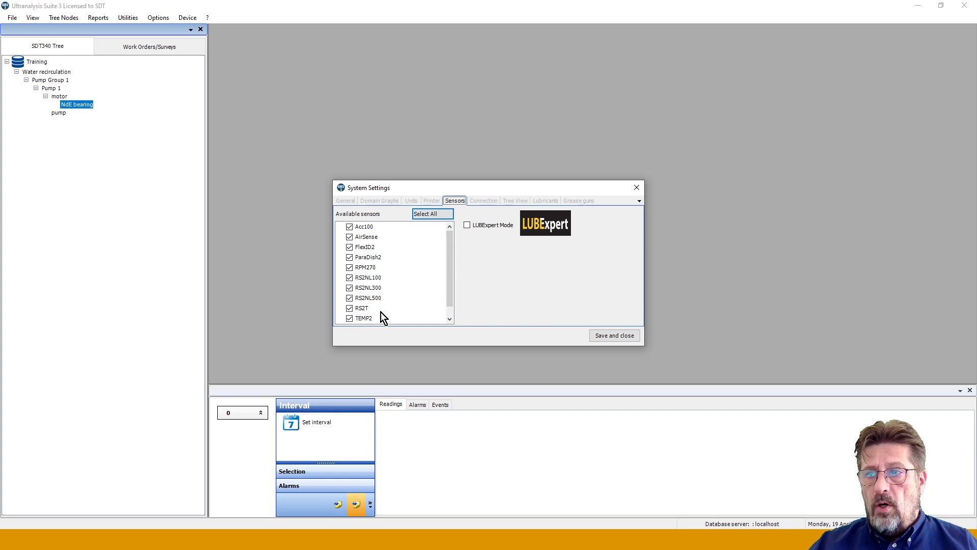
left_click_drag(450, 252, 433, 298)
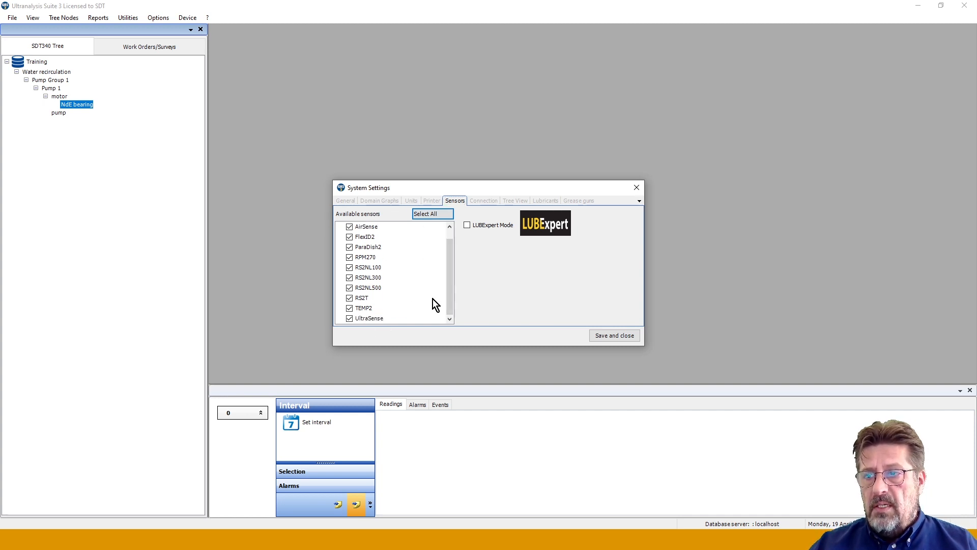
left_click(349, 318)
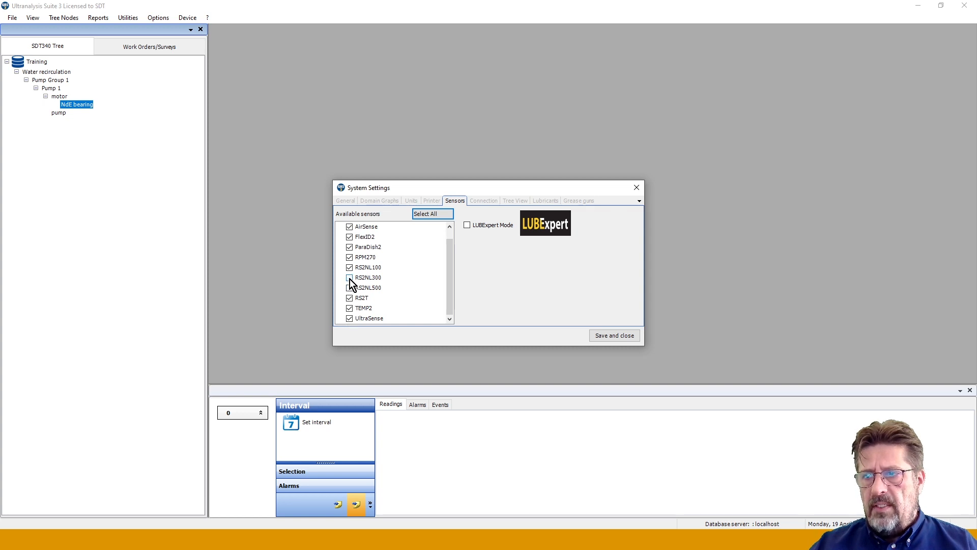
left_click(350, 248)
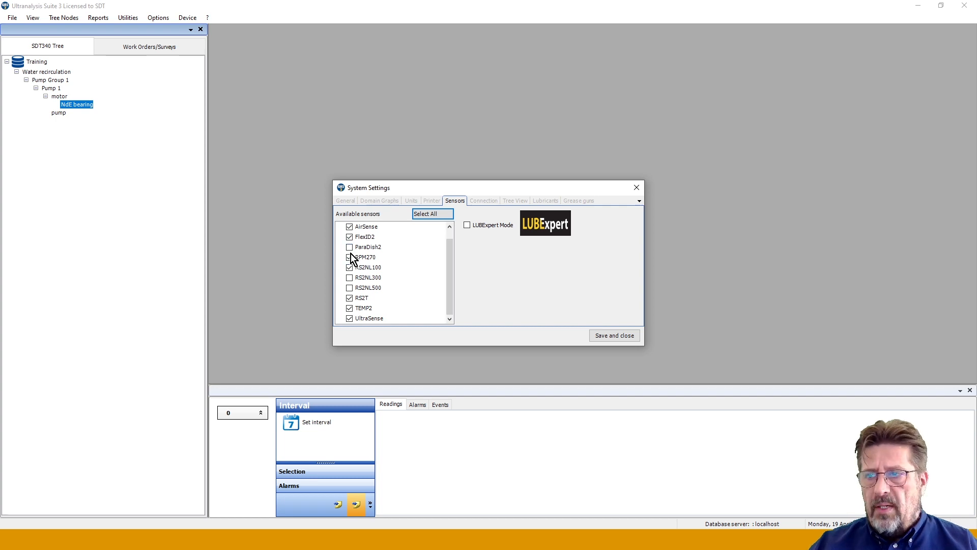
scroll(356, 255, "up", 1)
scroll(355, 260, "down", 1)
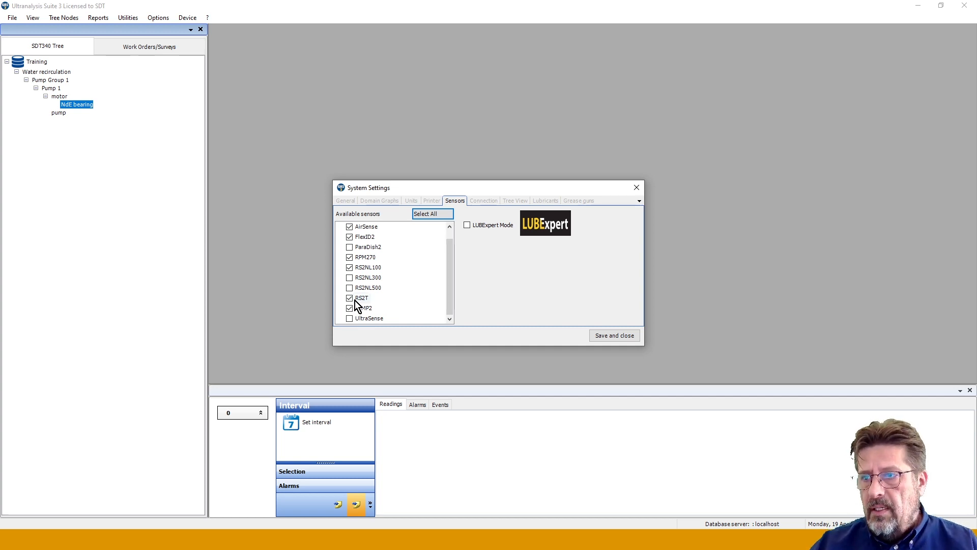
scroll(362, 272, "up", 1)
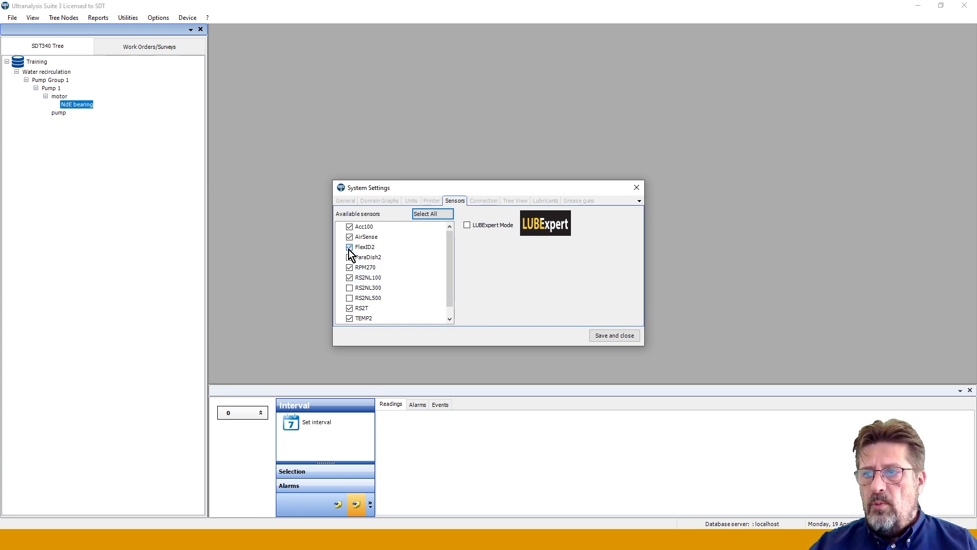
mouse_move(448, 265)
left_mouse_down()
mouse_move(450, 291)
mouse_move(451, 266)
left_mouse_up()
left_click(612, 337)
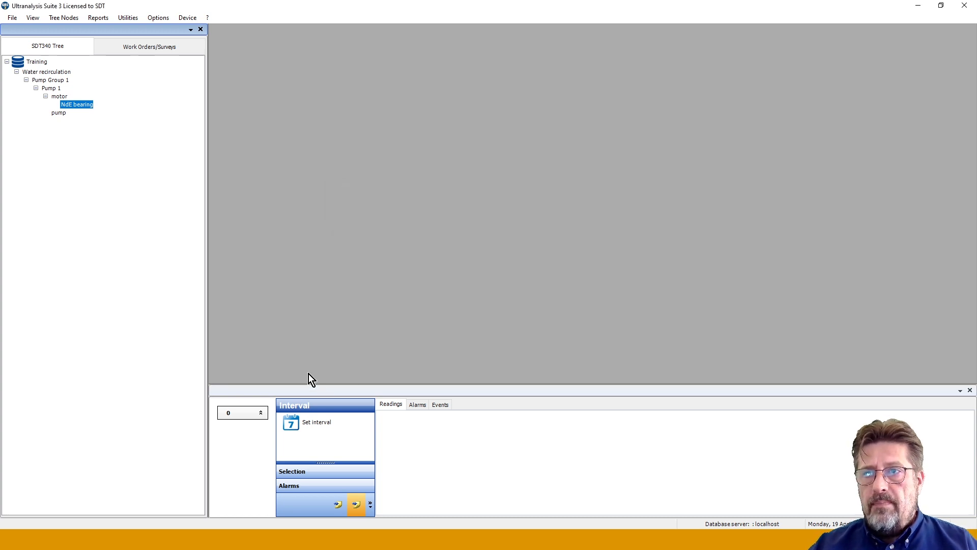
Start new measurement settings on the NdE bearing point with the RS2T sensor and a focUS-256Ksps sample rate
right_click(73, 105)
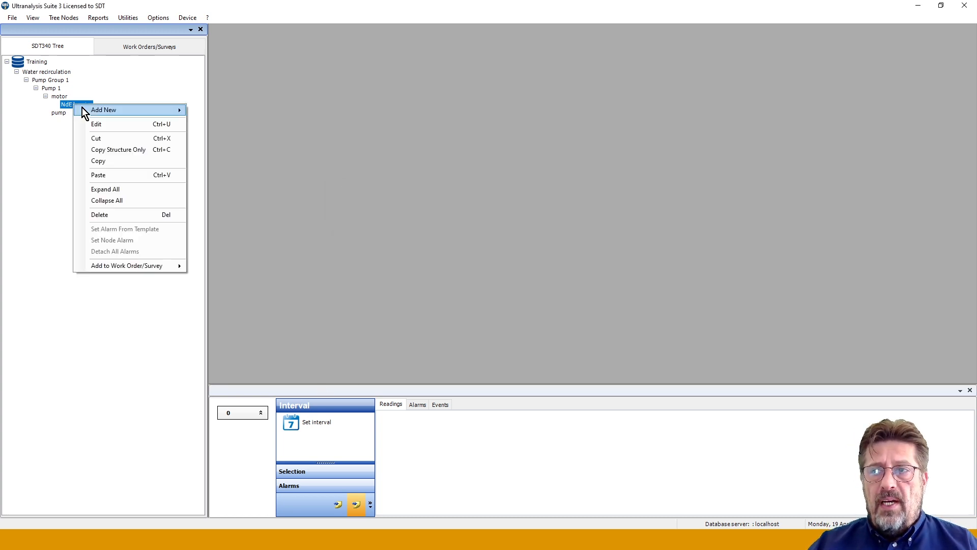
mouse_move(100, 107)
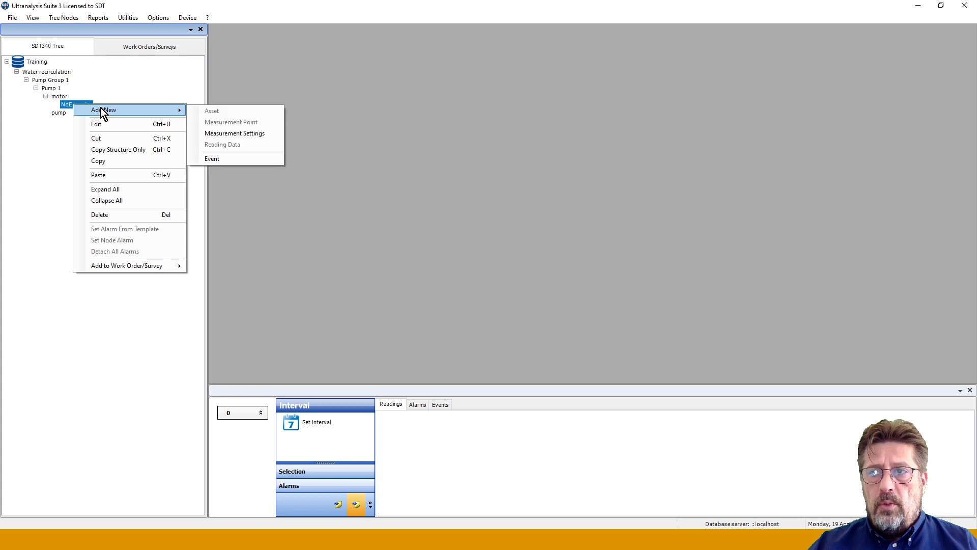
left_click(255, 134)
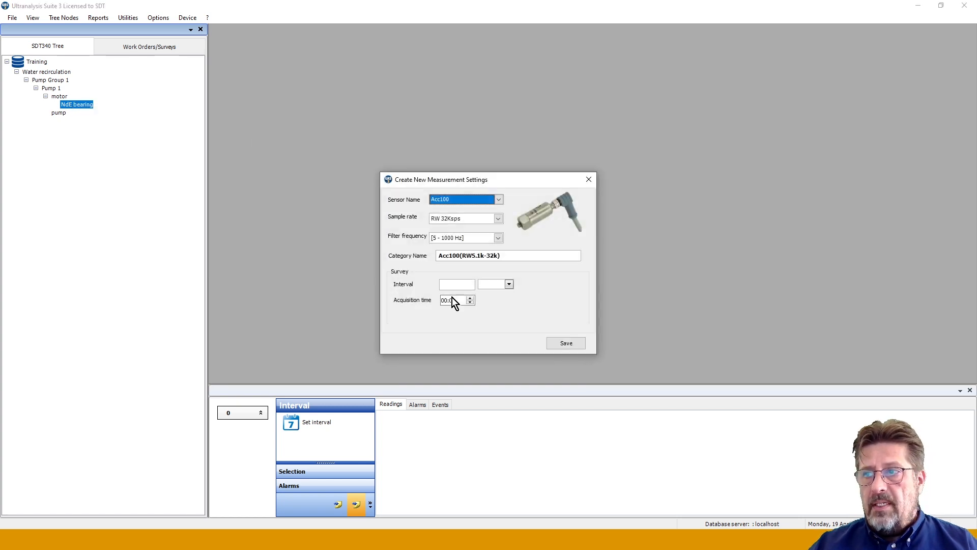
left_click(500, 201)
mouse_move(497, 245)
left_mouse_down()
mouse_move(499, 268)
mouse_move(496, 240)
left_mouse_up()
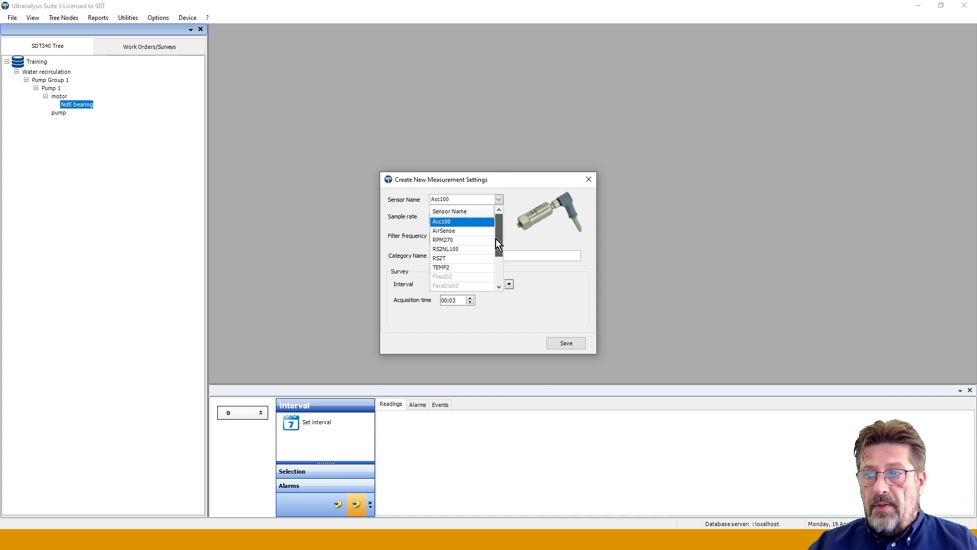
left_click(444, 258)
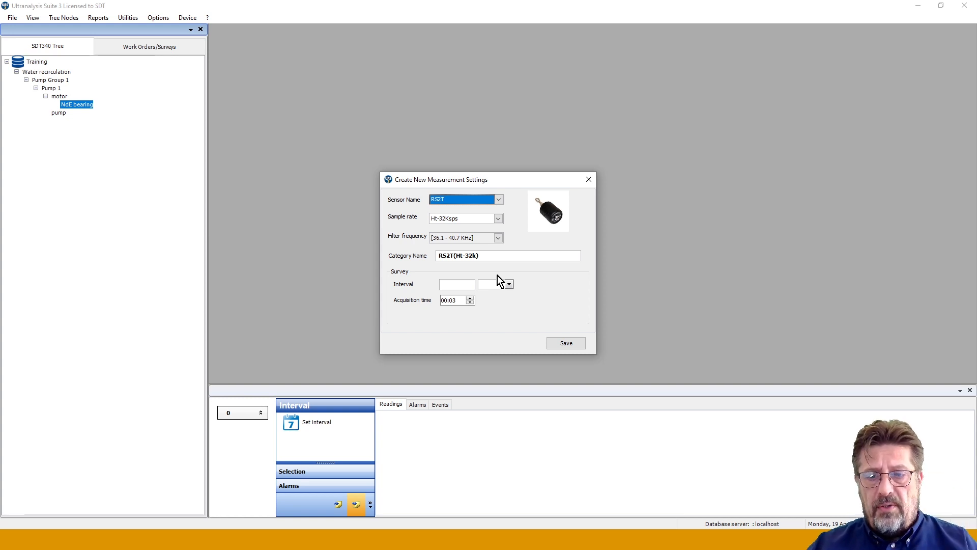
left_click(500, 221)
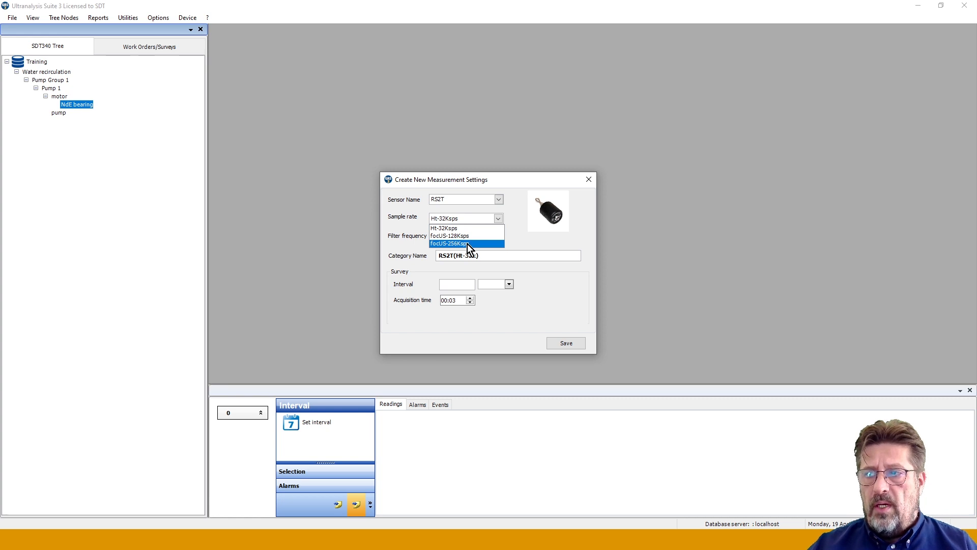
left_click(469, 243)
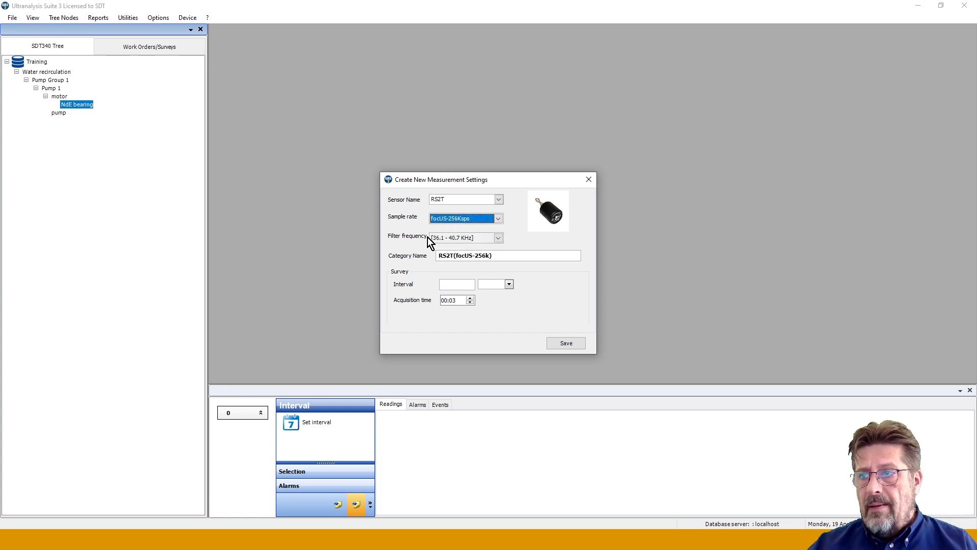
Set the RS2T acquisition time to 00:05 and try to save the settings without an interval
left_click(499, 255)
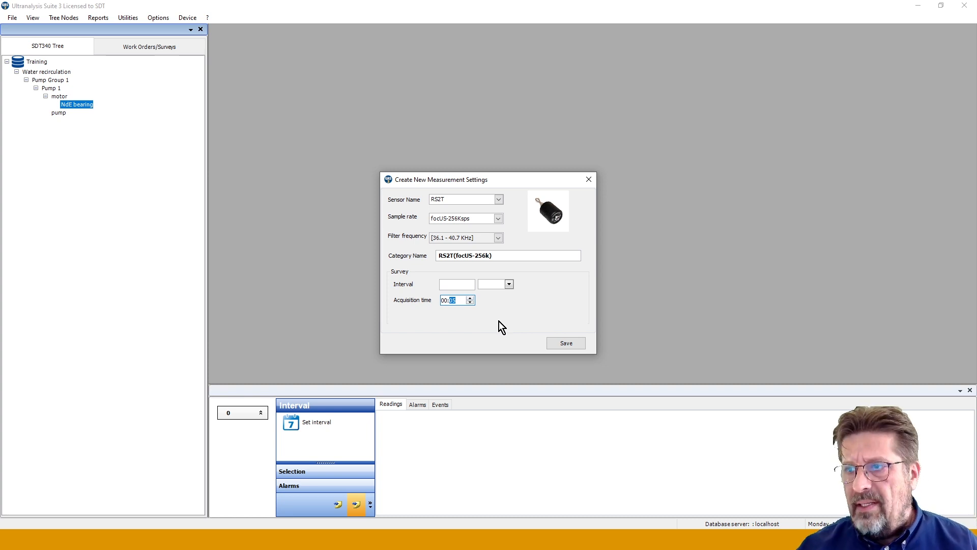
left_click(471, 303)
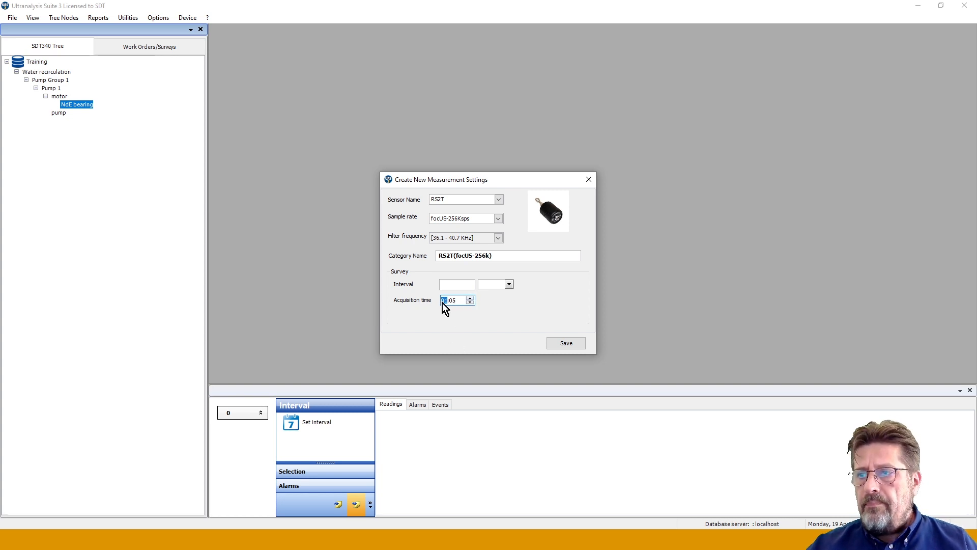
left_click(470, 298)
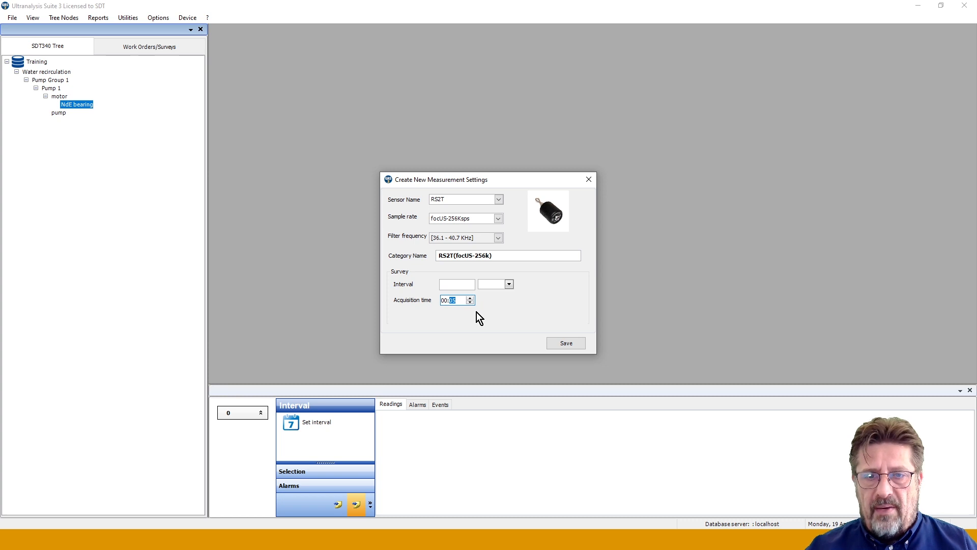
left_click(563, 342)
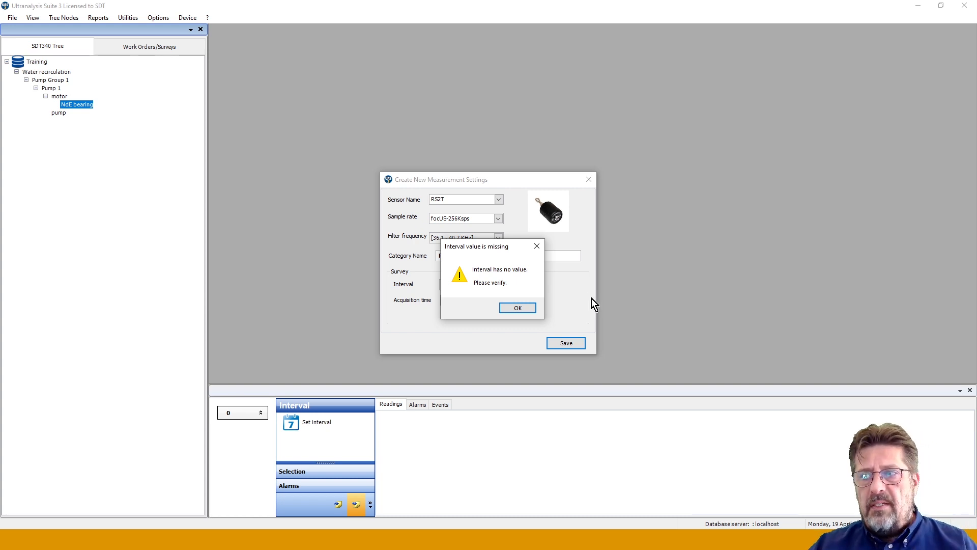
left_click(524, 307)
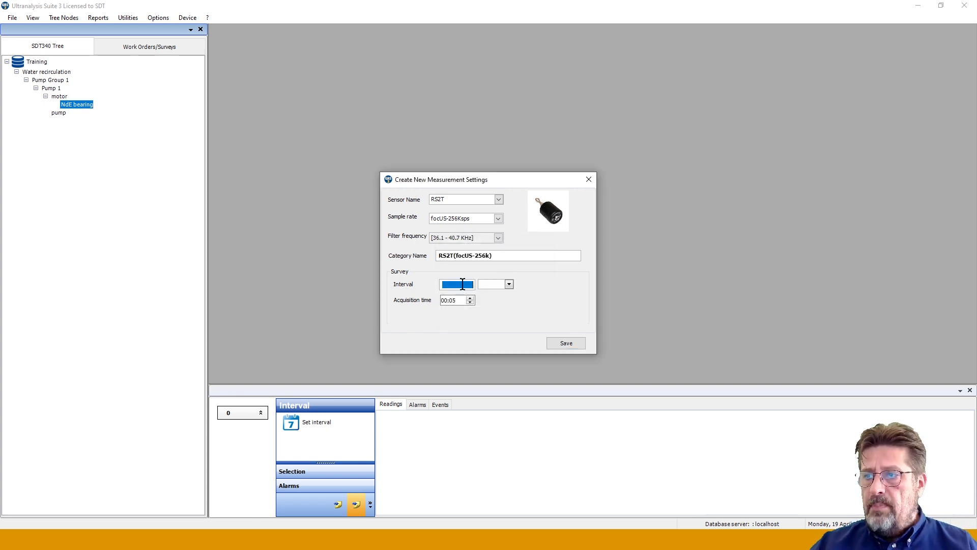
Set the RS2T survey interval to 1 month and save the measurement settings
left_click(463, 283)
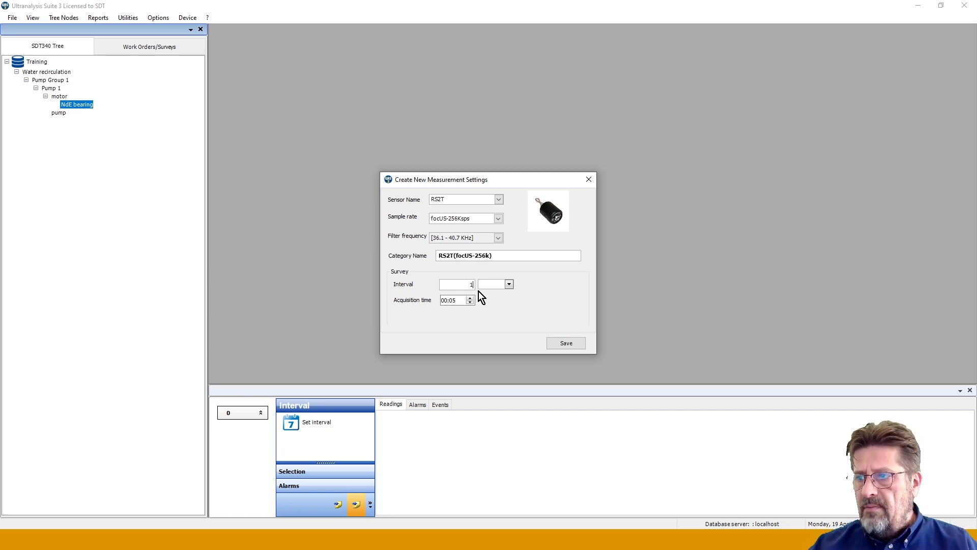
left_click(509, 284)
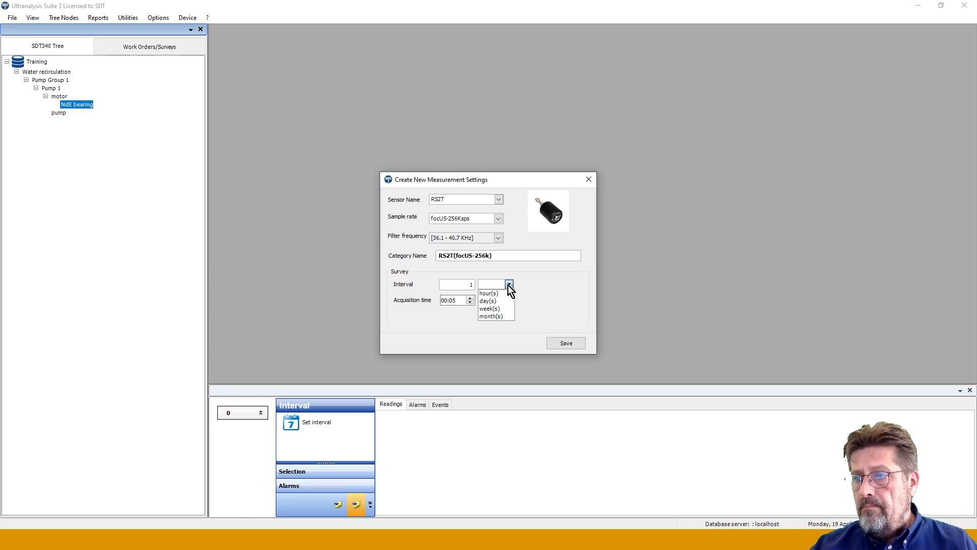
left_click(491, 315)
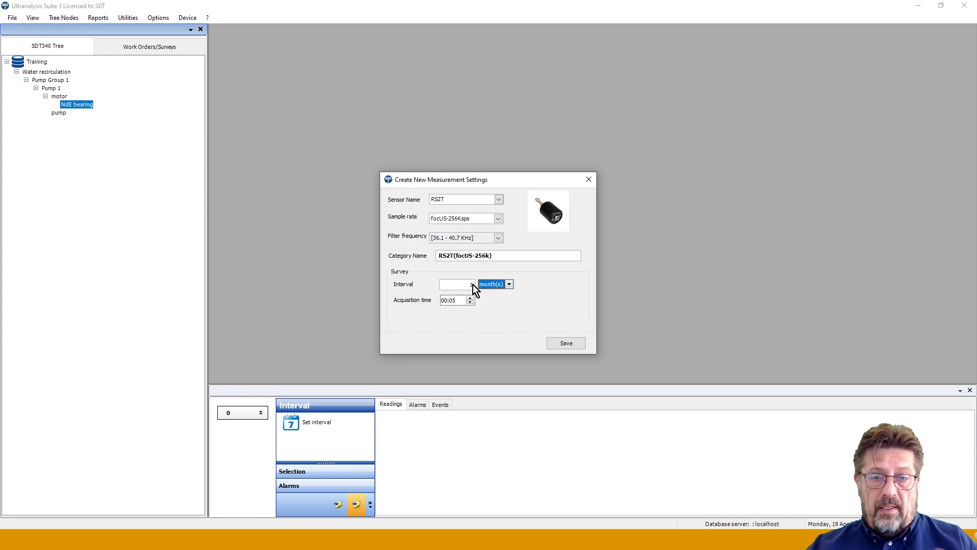
left_click(509, 284)
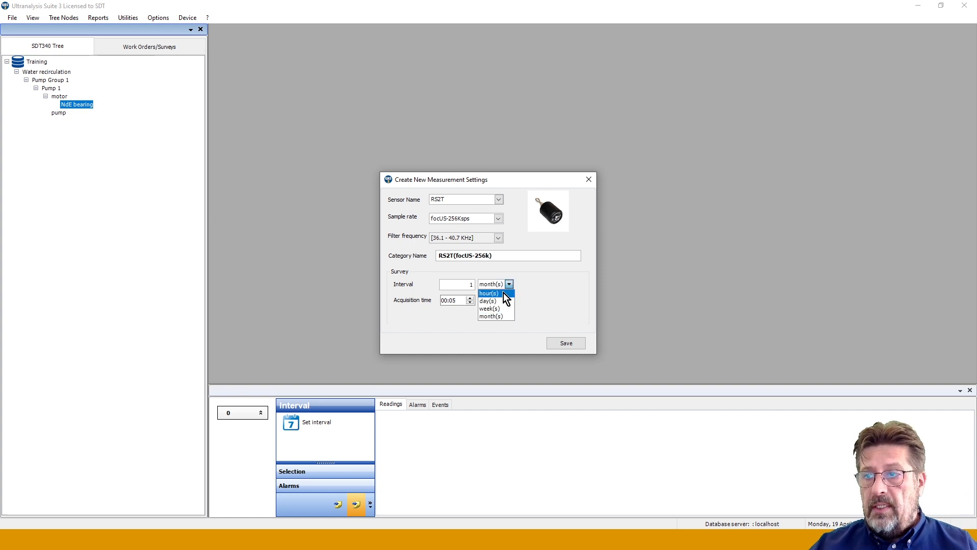
left_click(541, 306)
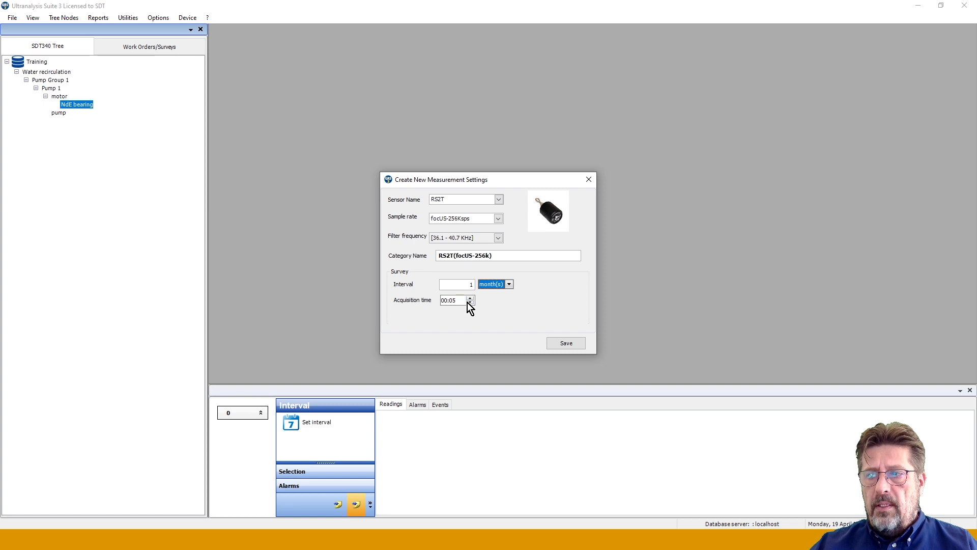
left_click(566, 344)
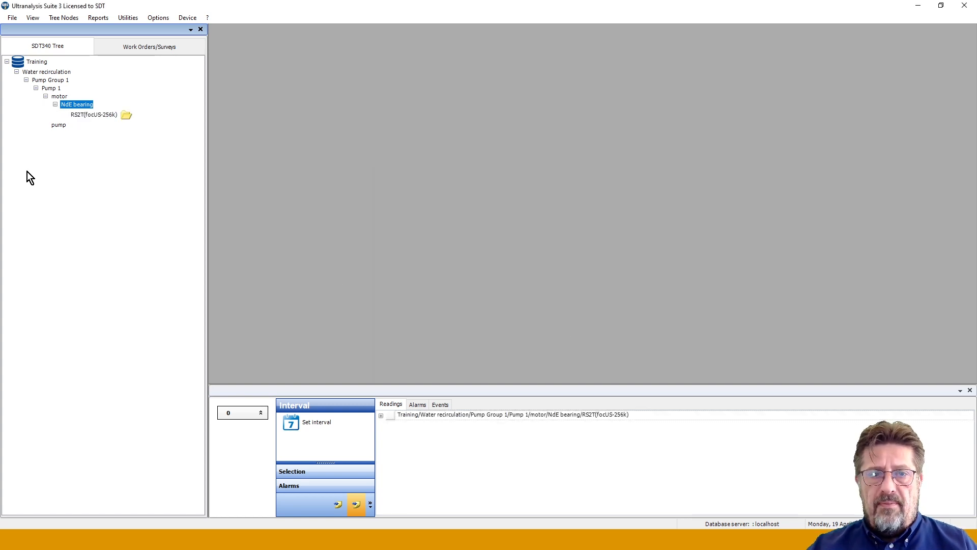
Start another measurement setting on the NdE bearing point with the TEMP2 sensor and a survey interval of 1 month
mouse_move(76, 118)
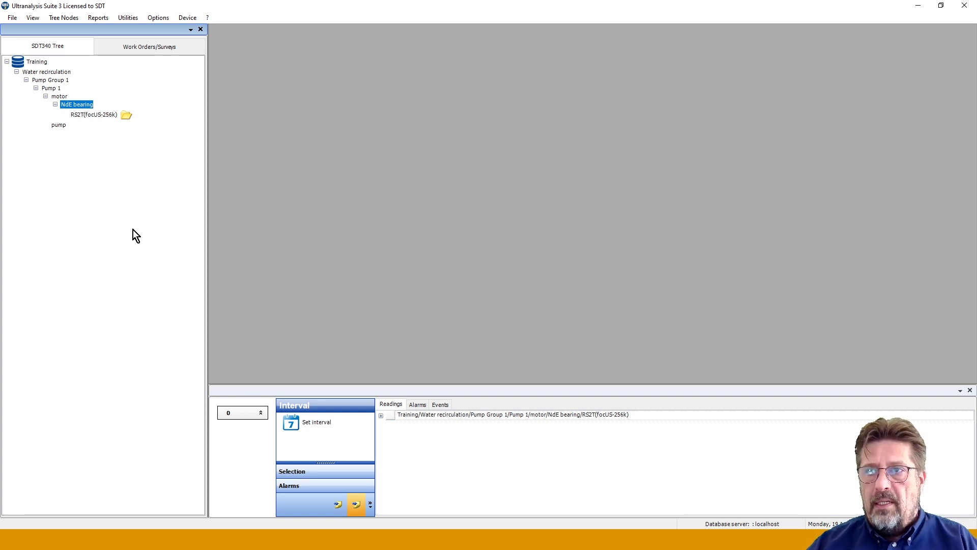
right_click(76, 105)
mouse_move(103, 111)
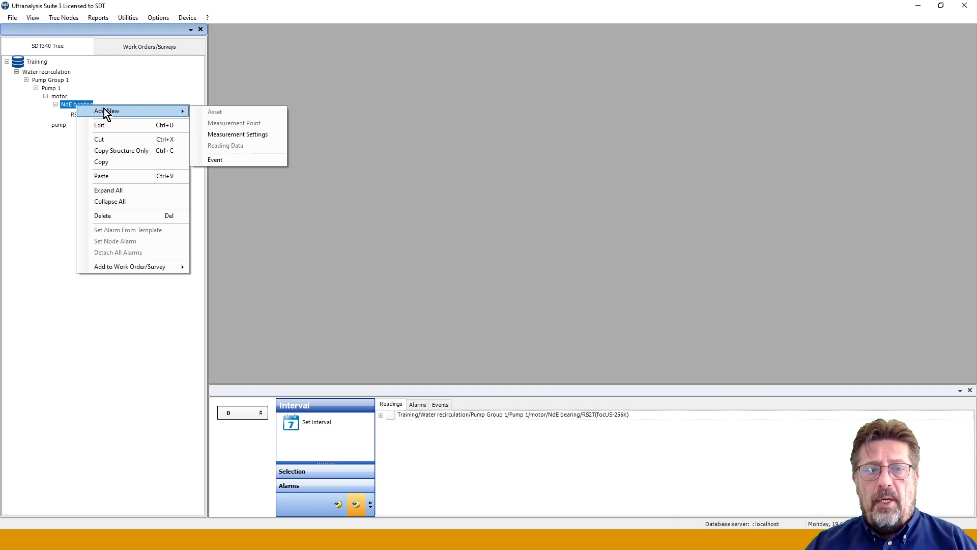
left_click(253, 134)
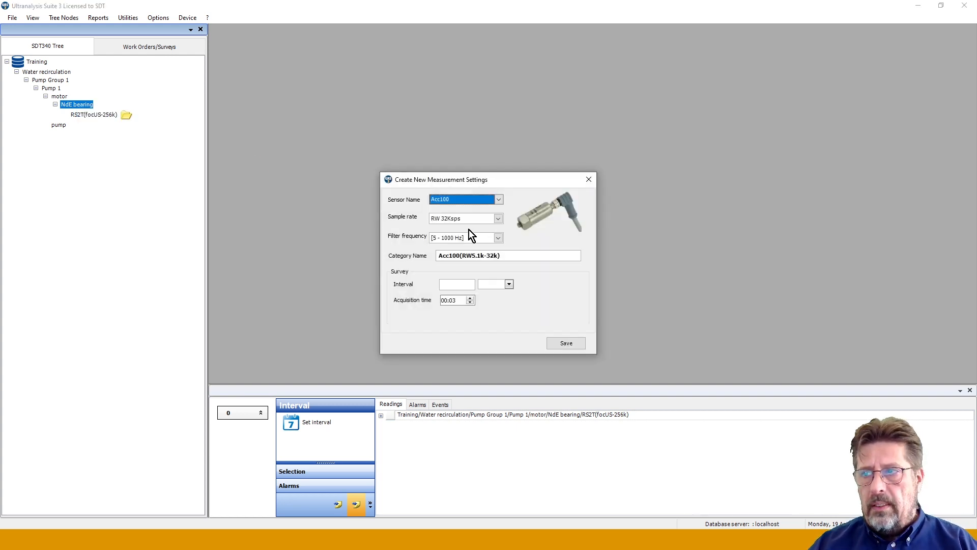
left_click(499, 200)
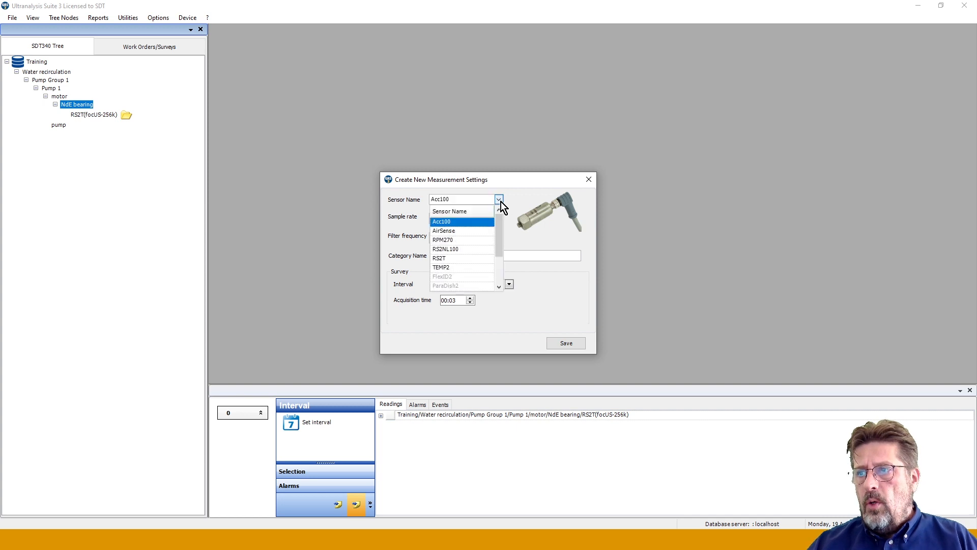
left_click(443, 266)
left_click(466, 285)
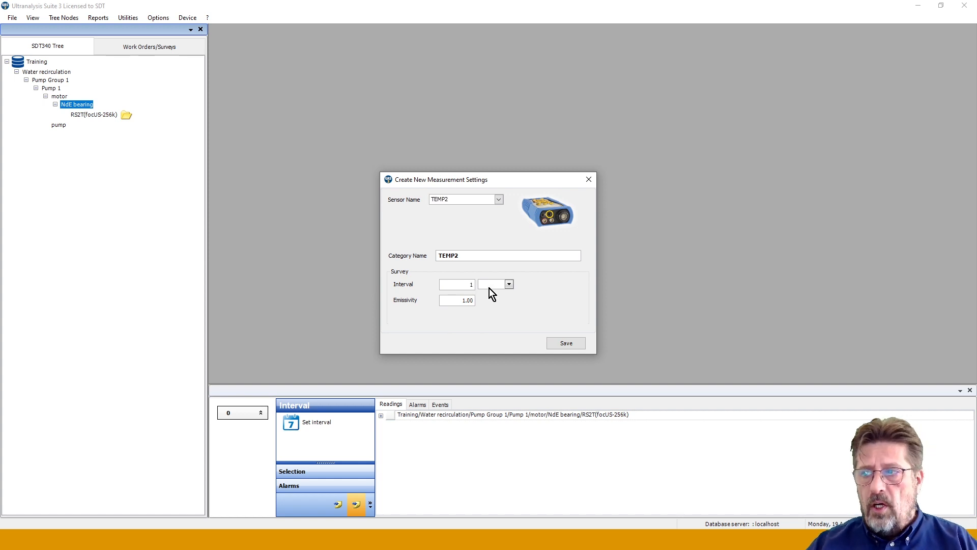
left_click(509, 285)
left_click(495, 316)
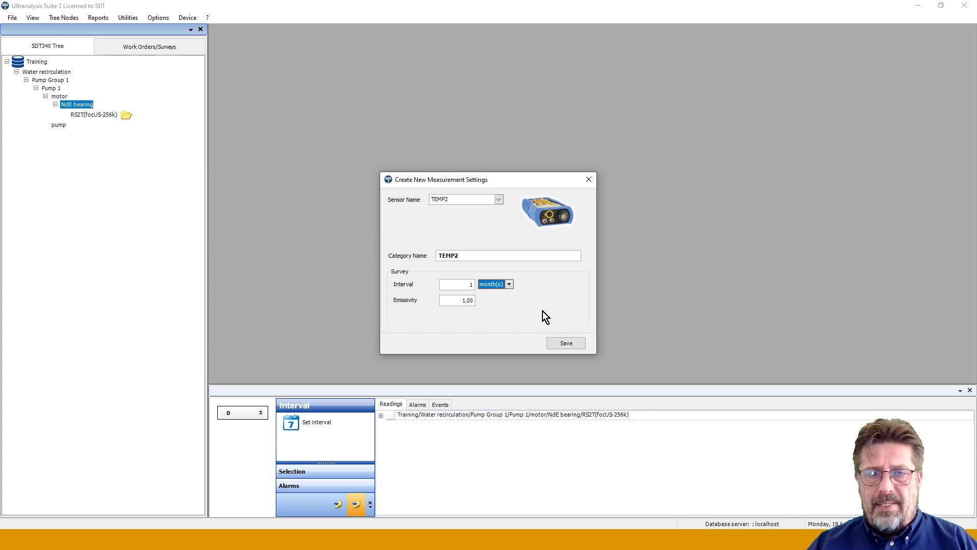
Set the emissivity of the TEMP2 measurement settings to 0.93
left_click(469, 302)
double_click(471, 300)
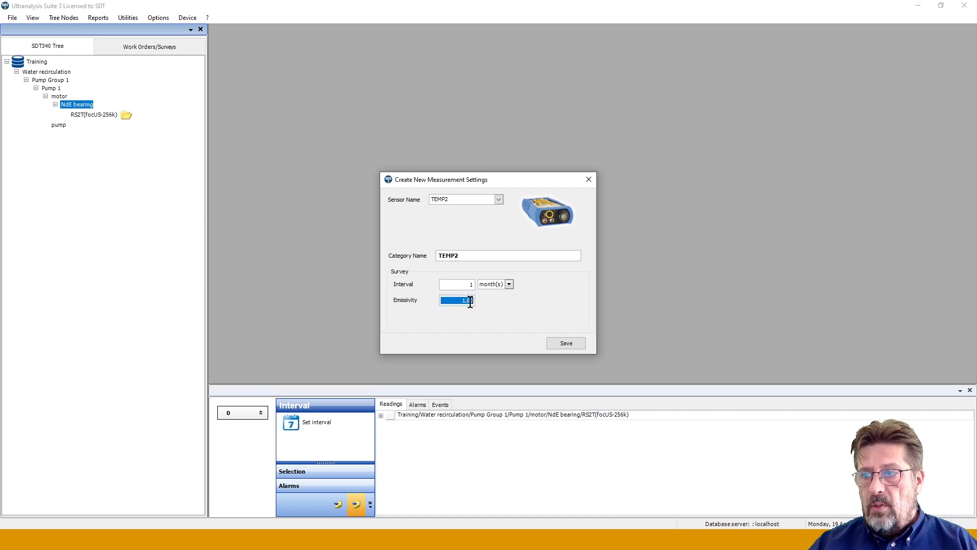
type("0.93")
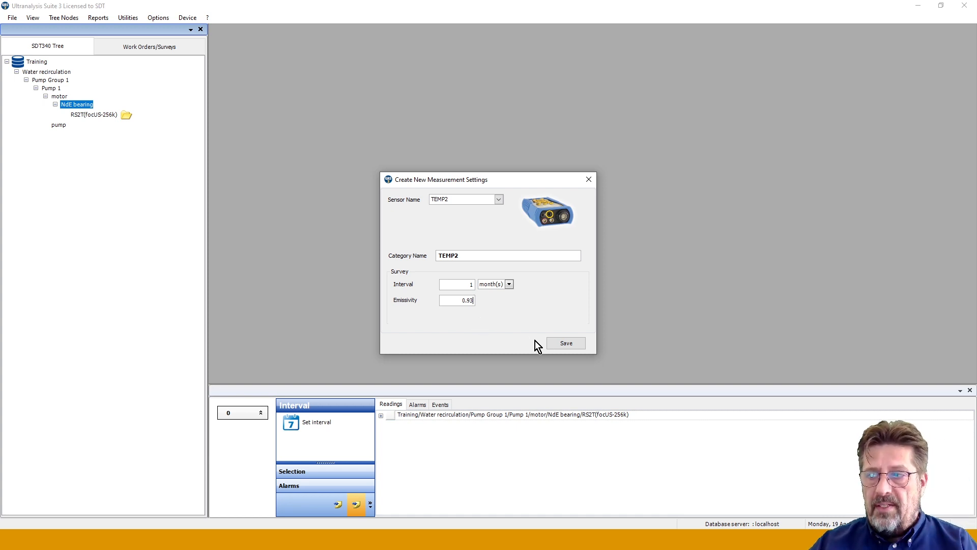
Save the TEMP2 settings and start Acc100 measurement settings on the NdE bearing with sample rate RW 64Ksps and filter frequency 10 - 1000 Hz
left_click(566, 344)
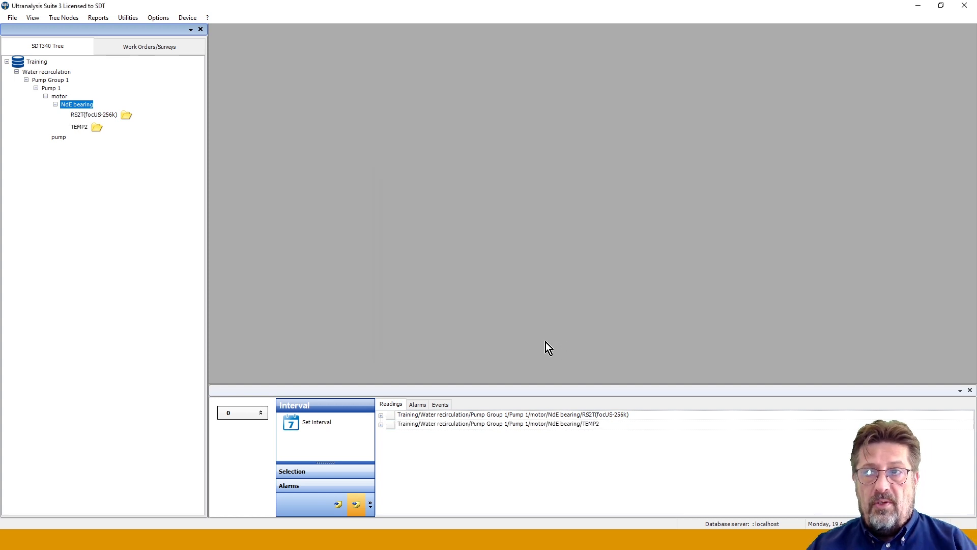
right_click(72, 107)
mouse_move(113, 112)
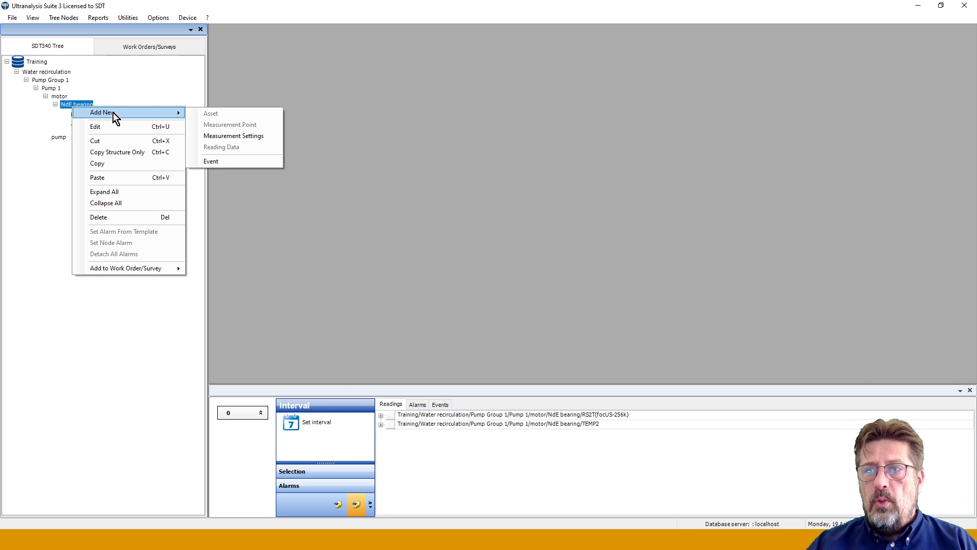
left_click(211, 136)
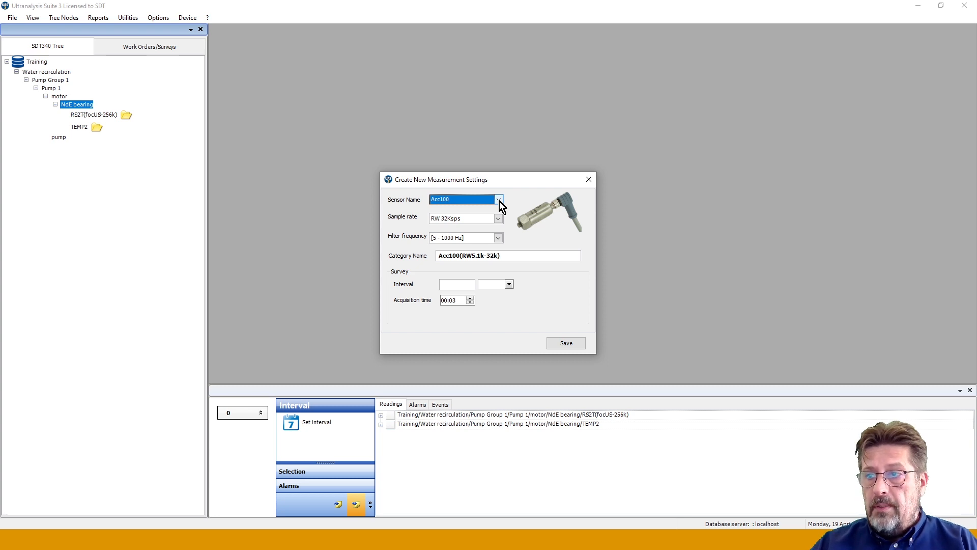
left_click(499, 218)
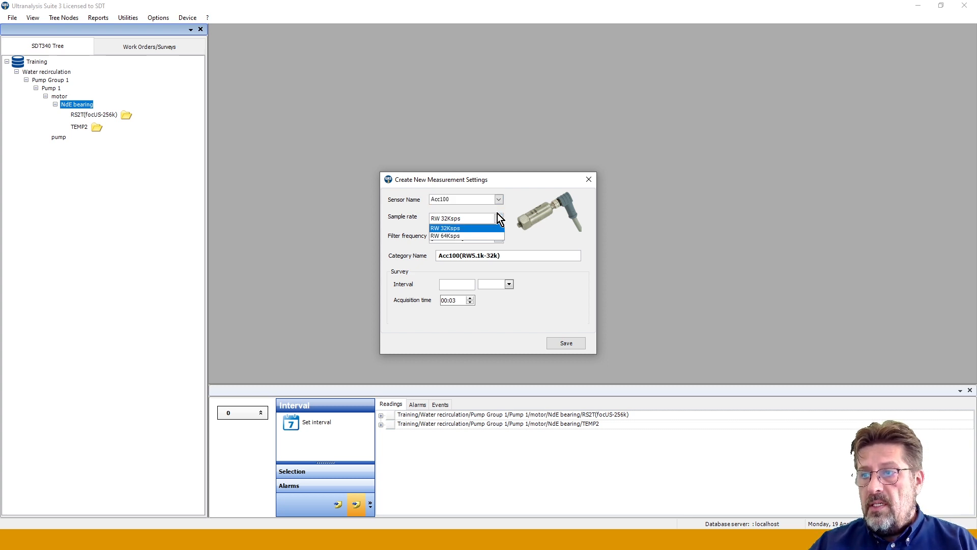
left_click(446, 237)
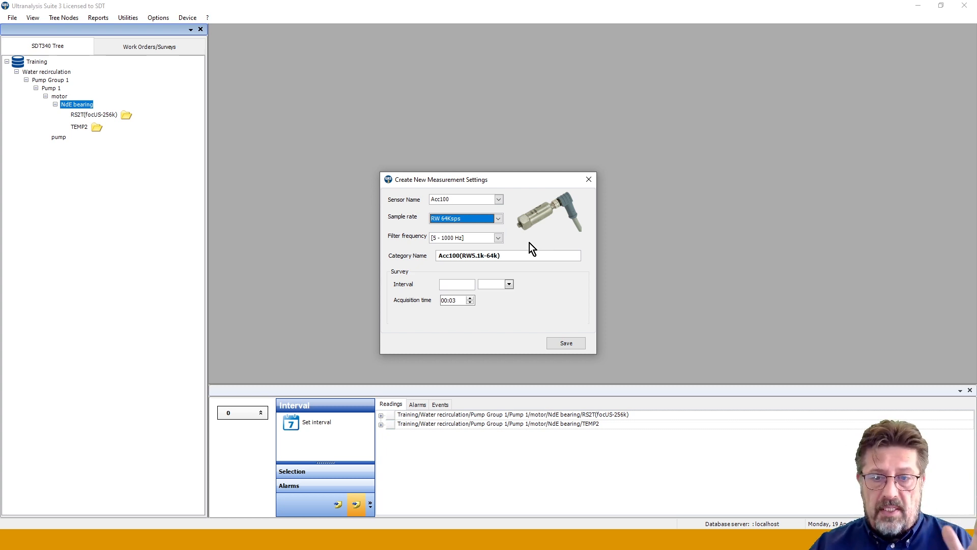
left_click(498, 238)
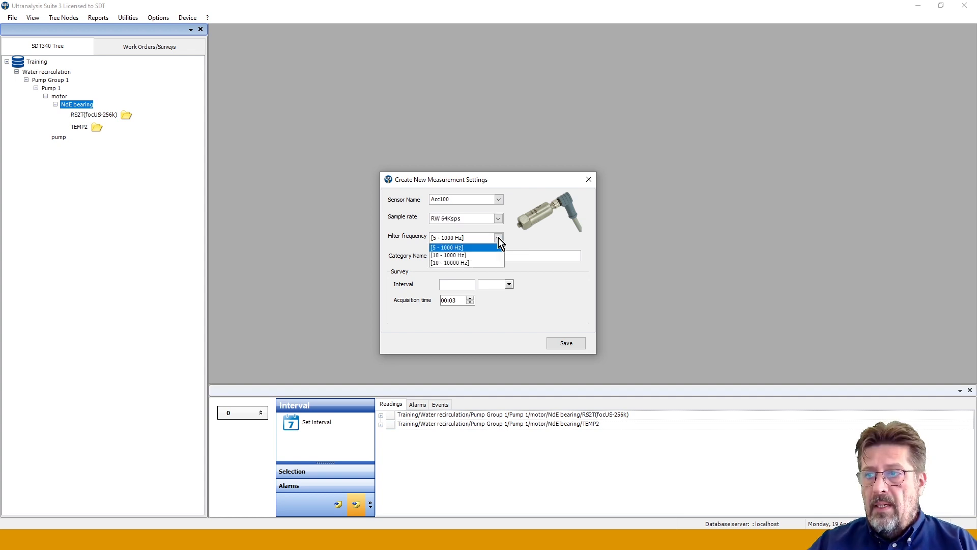
left_click(459, 257)
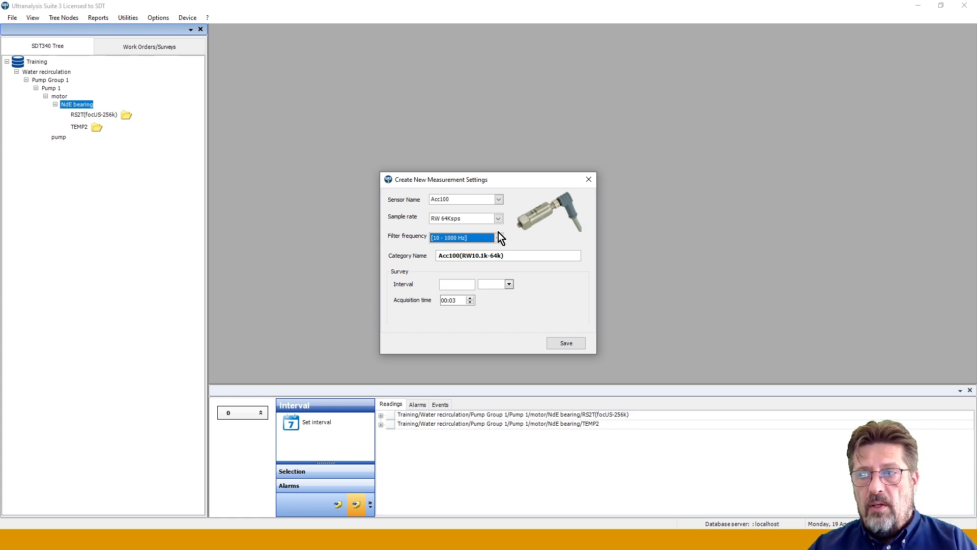
Set the survey interval of the Acc100 10 - 1000 Hz settings to 1 month and save them
left_click(460, 285)
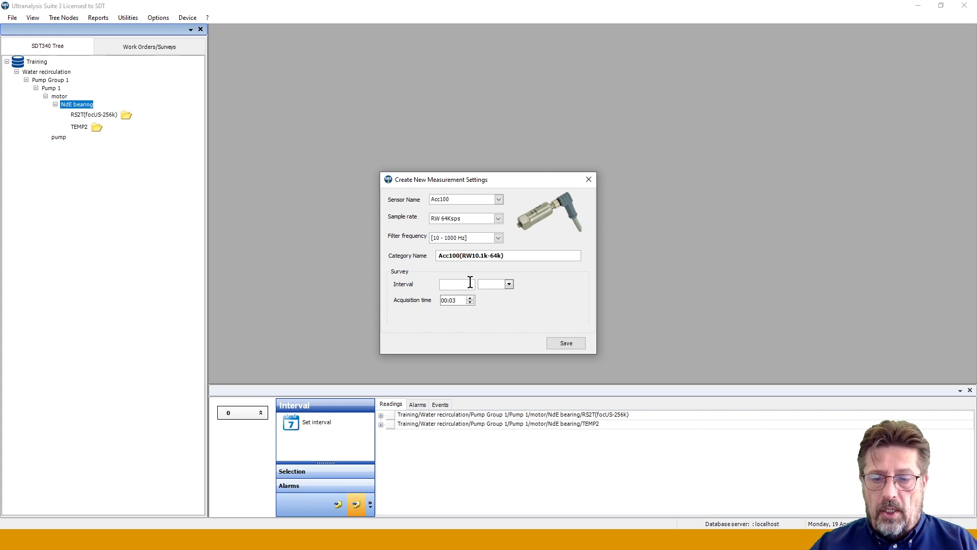
left_click(510, 282)
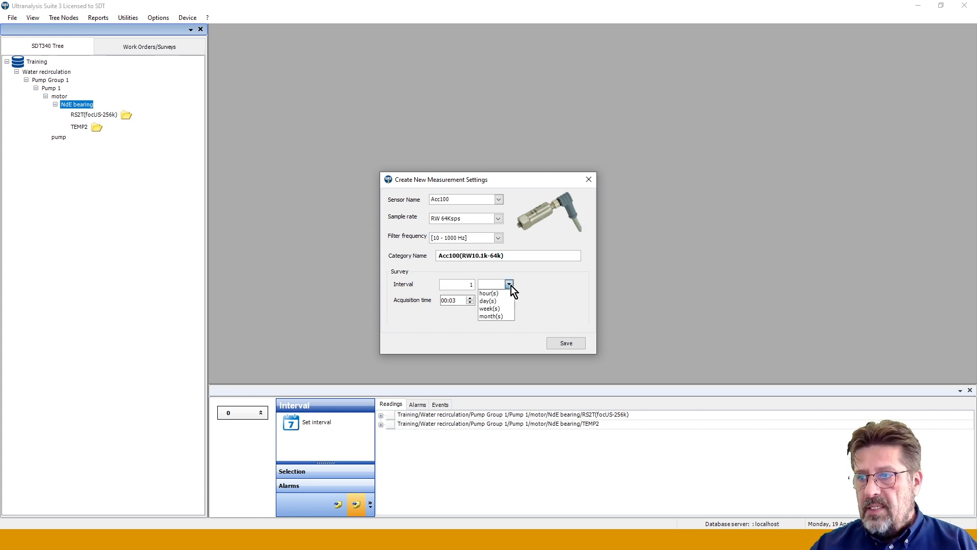
left_click(497, 317)
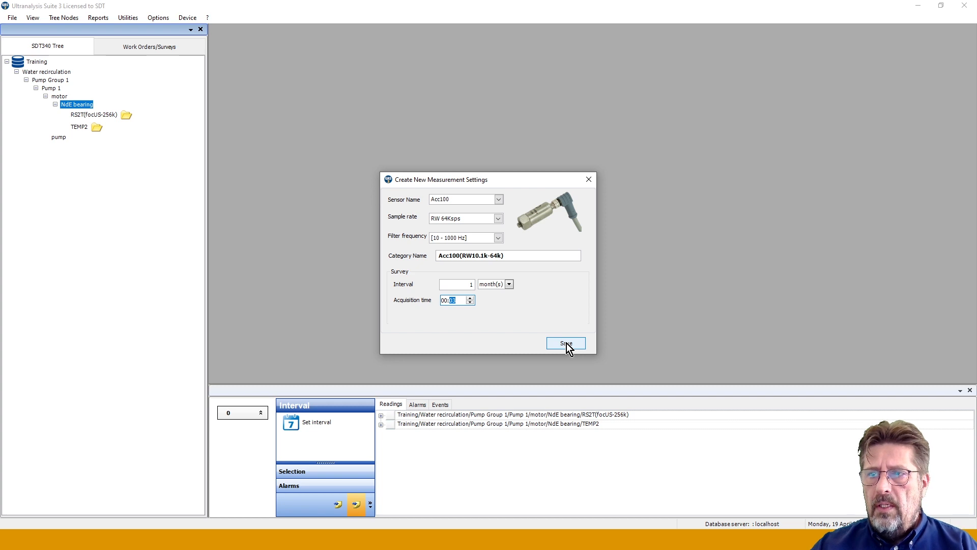
left_click(565, 344)
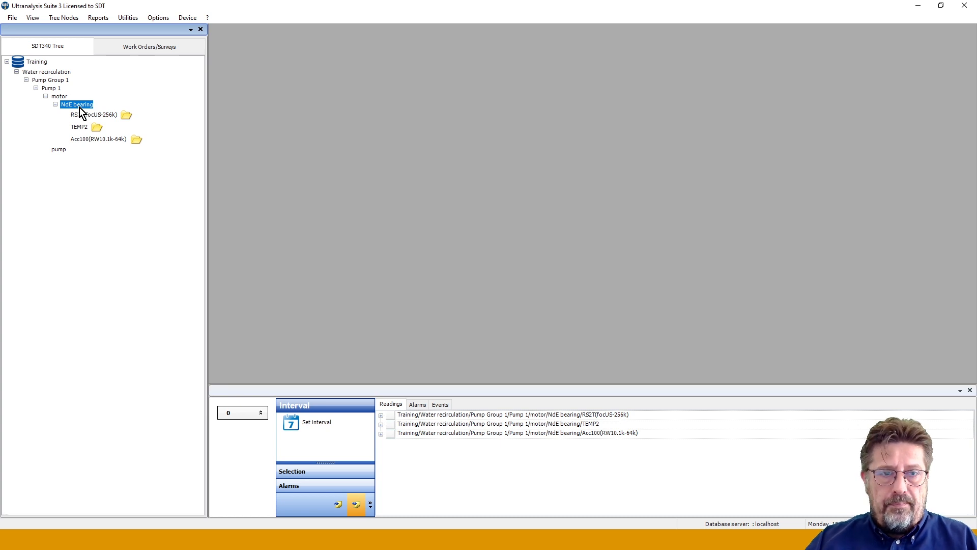
mouse_move(83, 125)
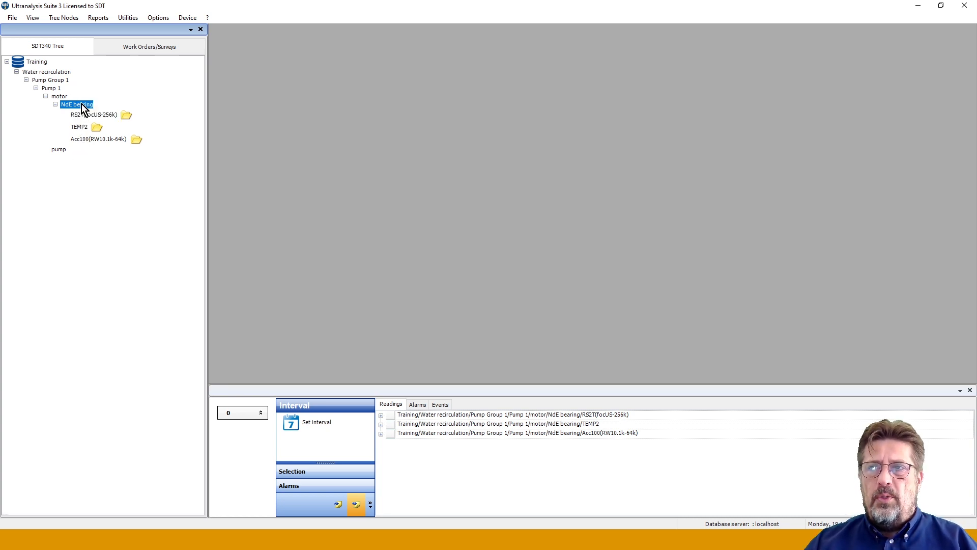
right_click(81, 104)
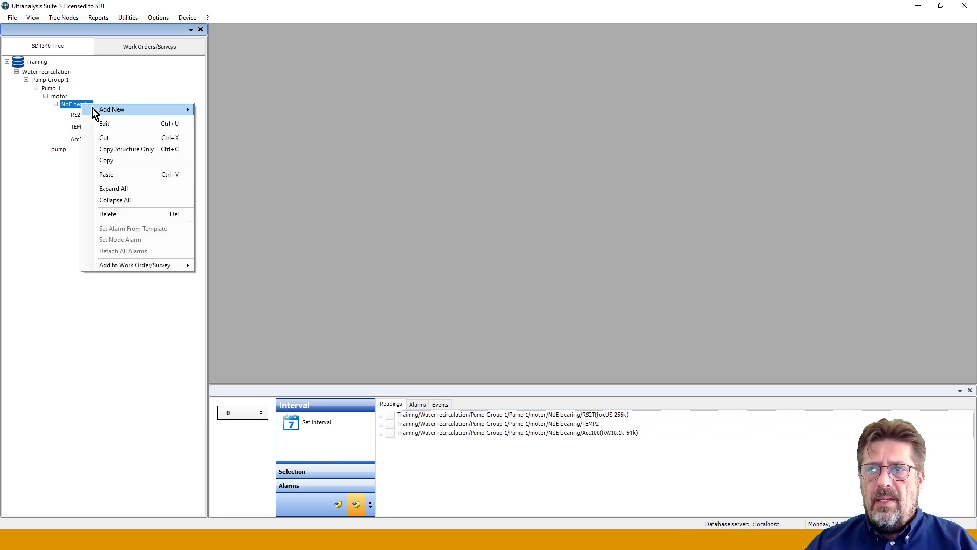
left_click(57, 206)
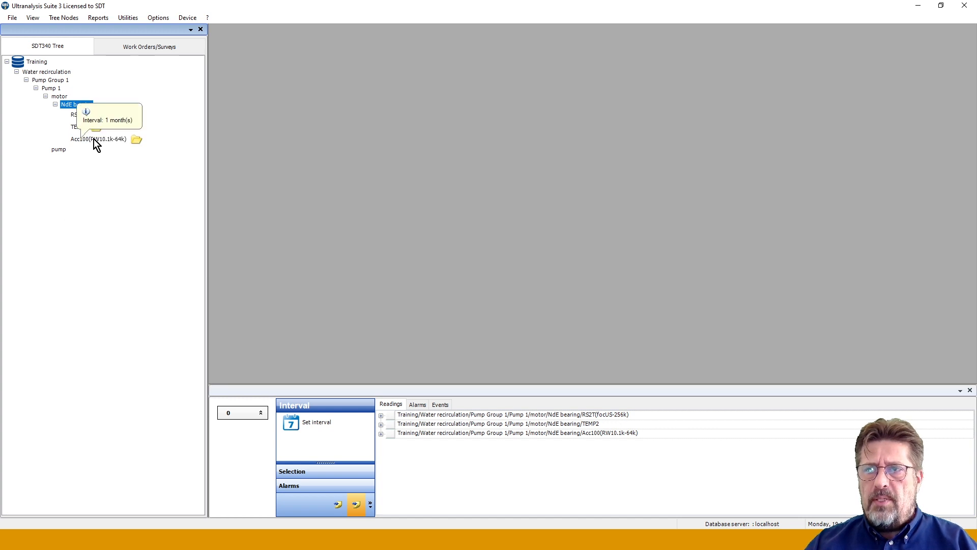
Start a second Acc100 measurement setting on the NdE bearing with sample rate RW 64Ksps and filter frequency 10 - 10000 Hz
right_click(72, 106)
mouse_move(110, 112)
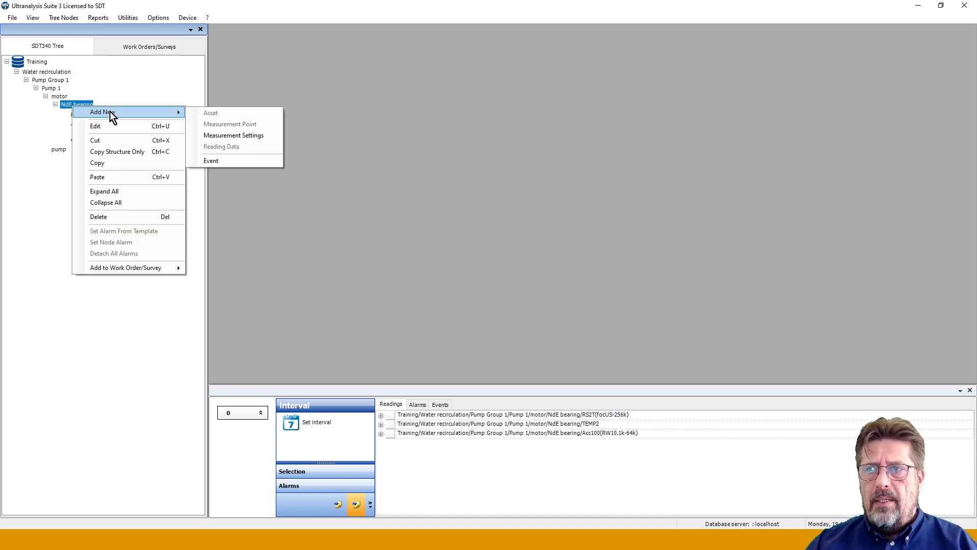
left_click(219, 135)
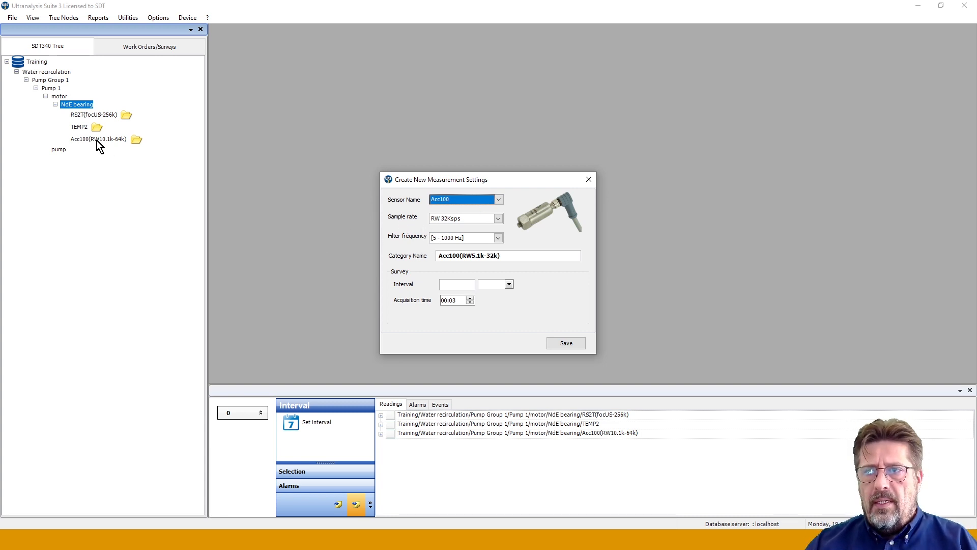
left_click(499, 218)
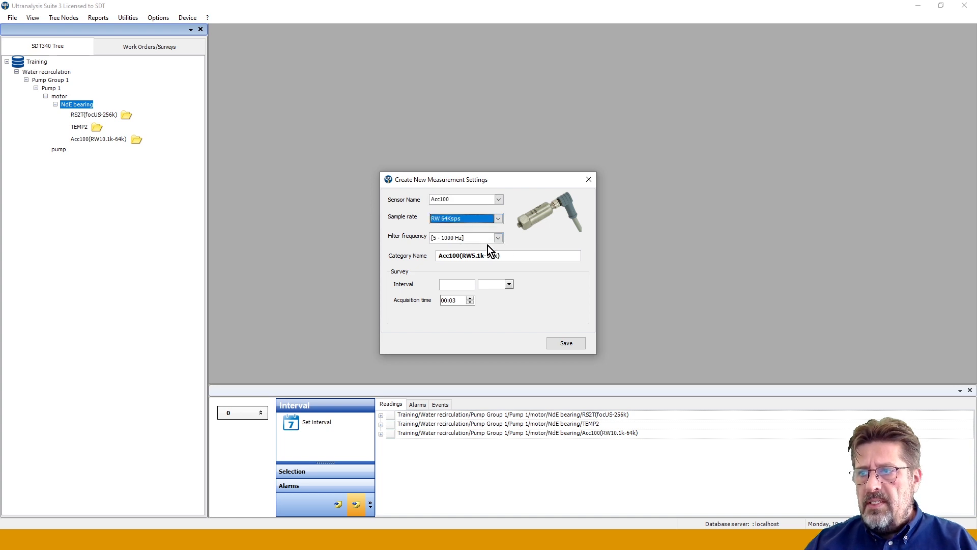
left_click(499, 238)
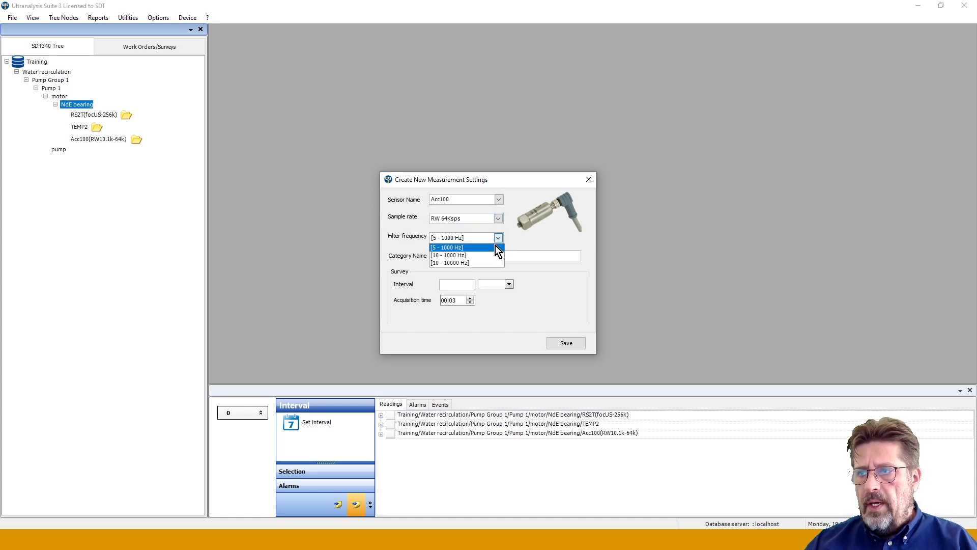
left_click(456, 265)
Set the survey interval of the Acc100 10 - 10000 Hz settings to 1 month and save them
left_click(454, 285)
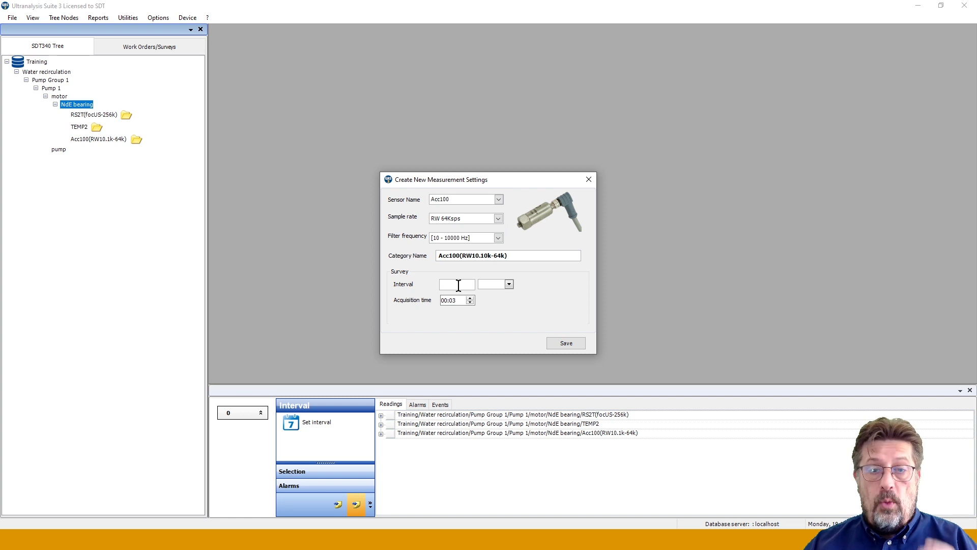
type("1")
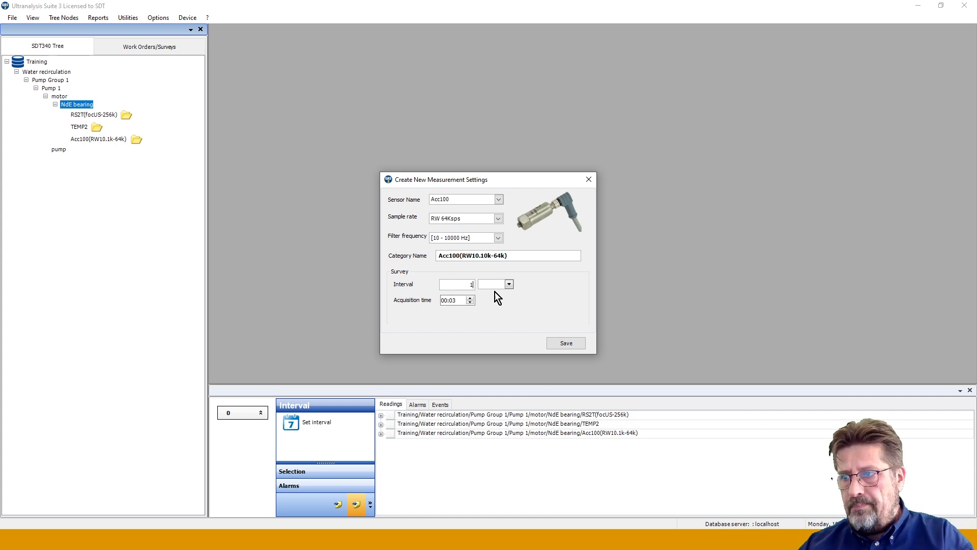
left_click(509, 283)
left_click(496, 315)
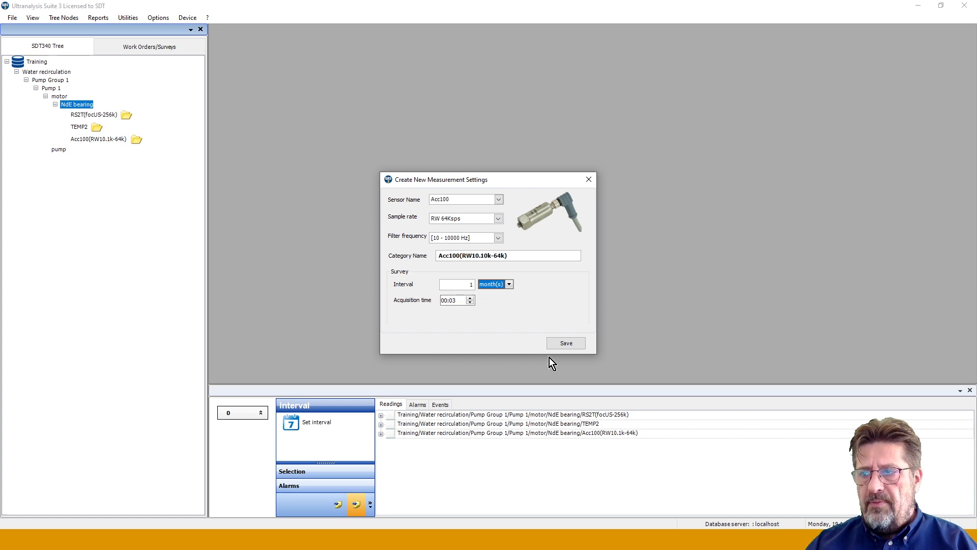
left_click(568, 343)
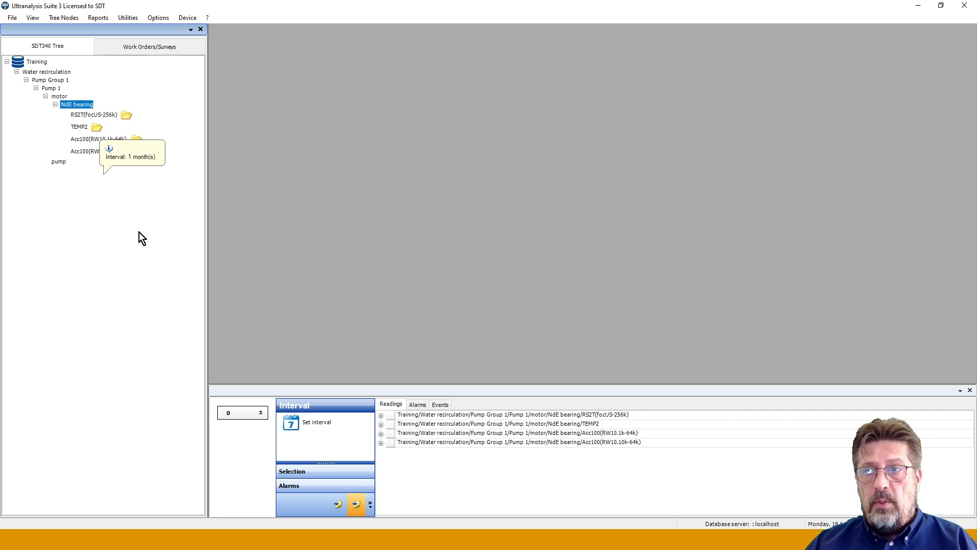
Rename the NdE bearing measurement point as NdE bearing V and save it
right_click(70, 103)
left_click(94, 126)
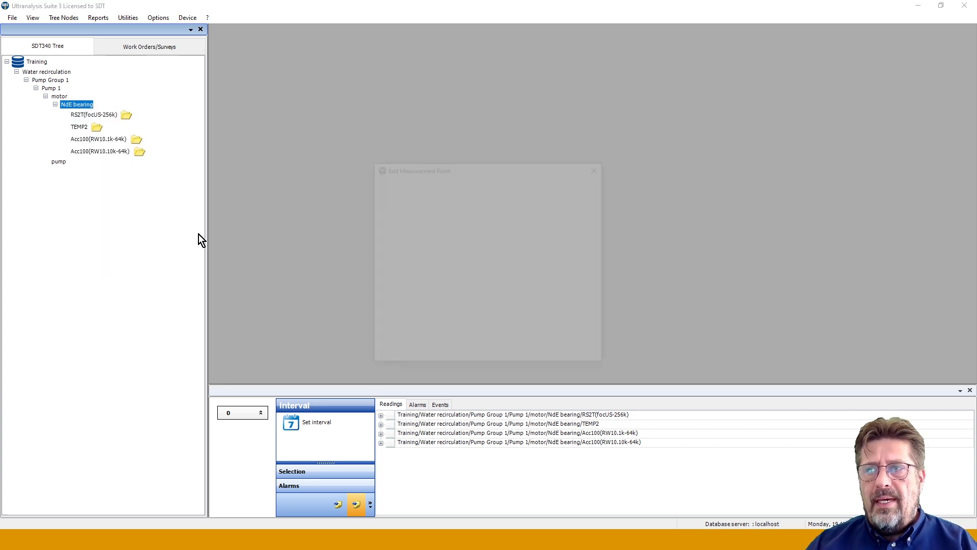
left_click(461, 193)
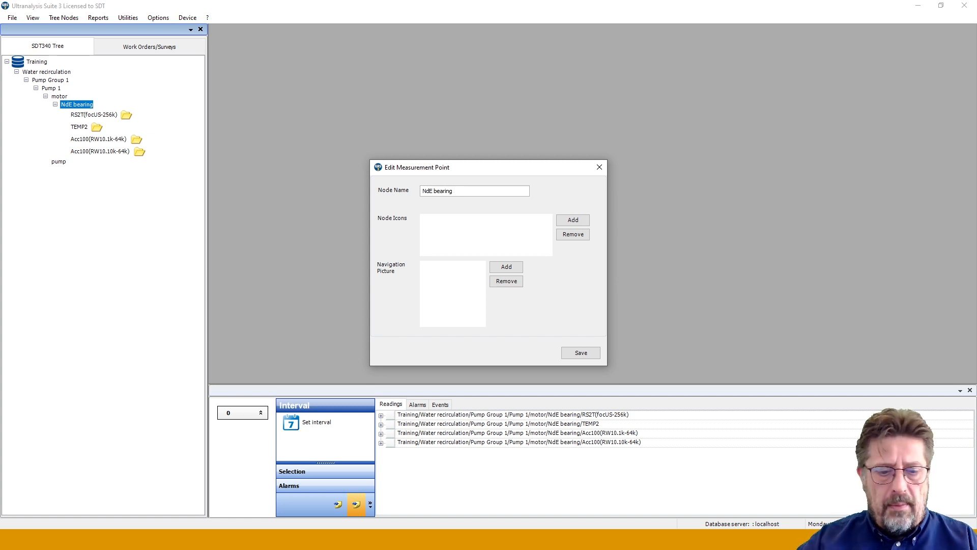
type("V")
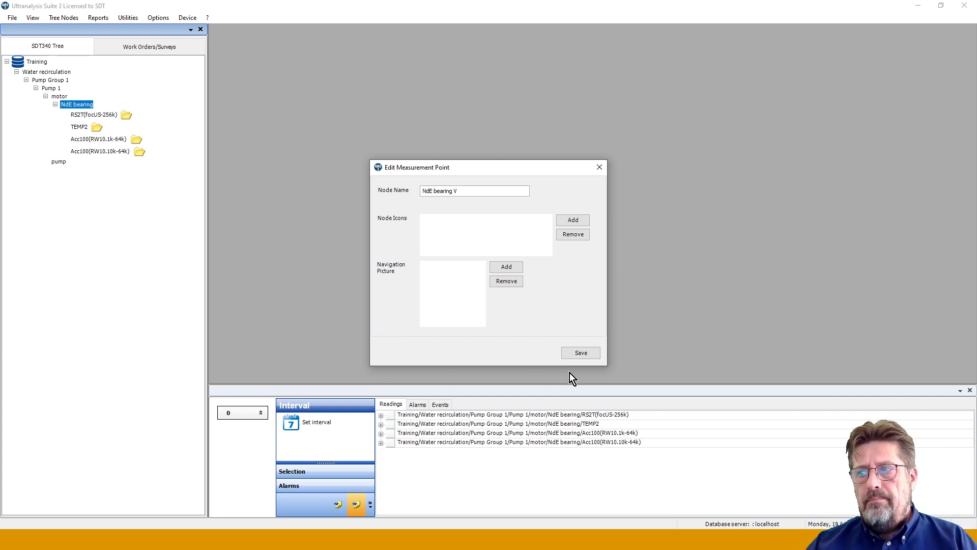
left_click(581, 353)
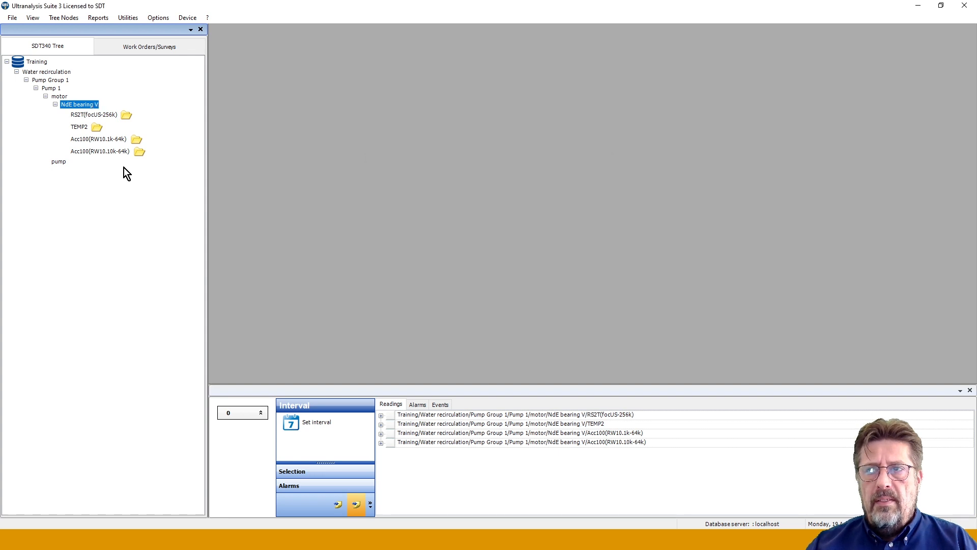
Copy only the structure of the NdE bearing V point and paste it twice under the motor
left_click(55, 104)
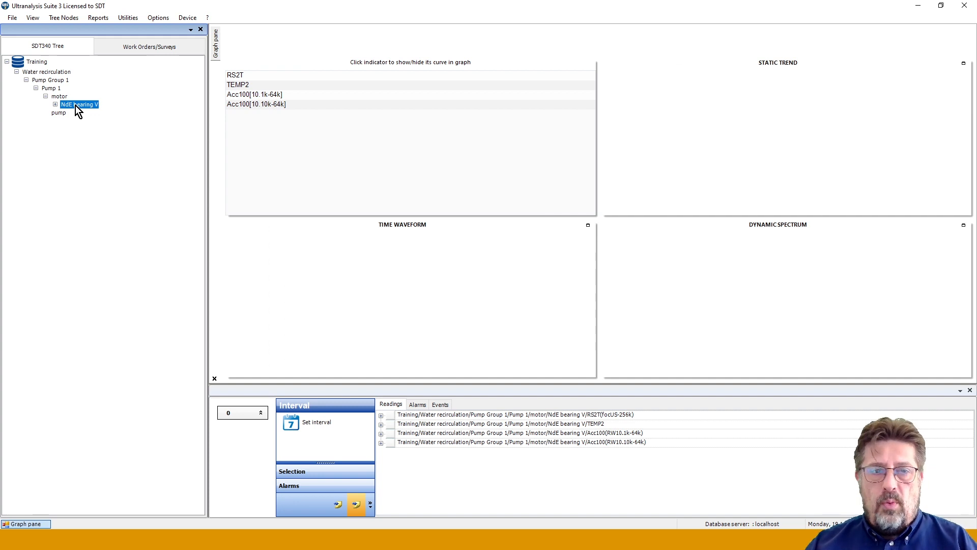
right_click(75, 105)
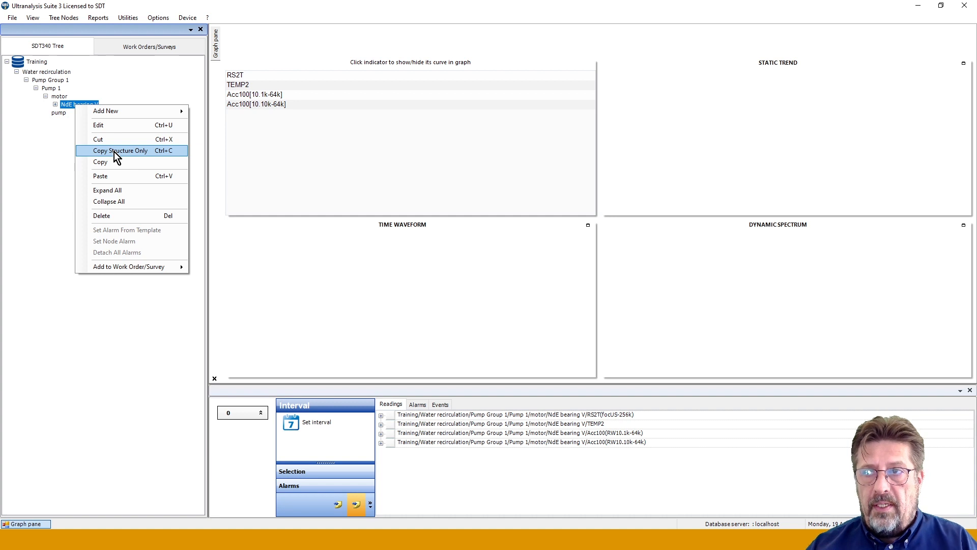
left_click(114, 151)
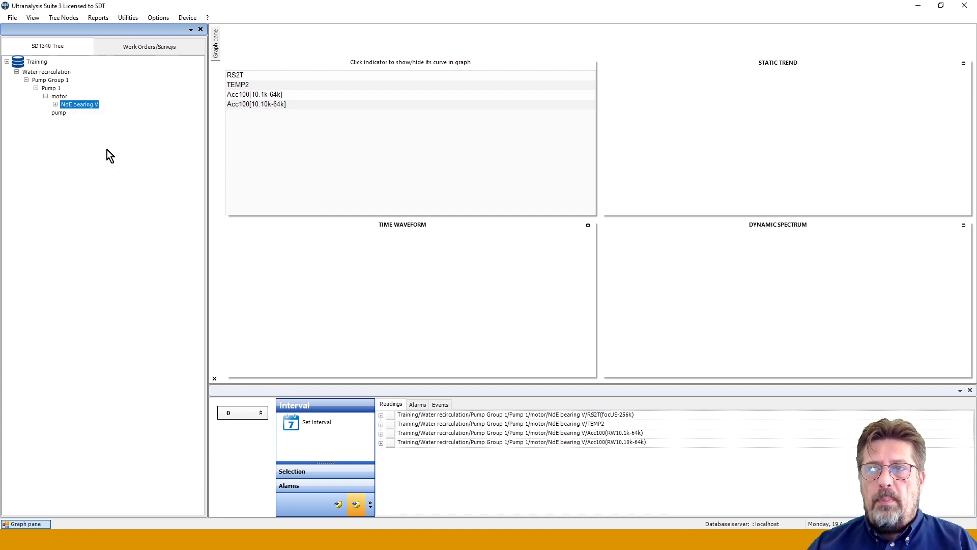
left_click(57, 98)
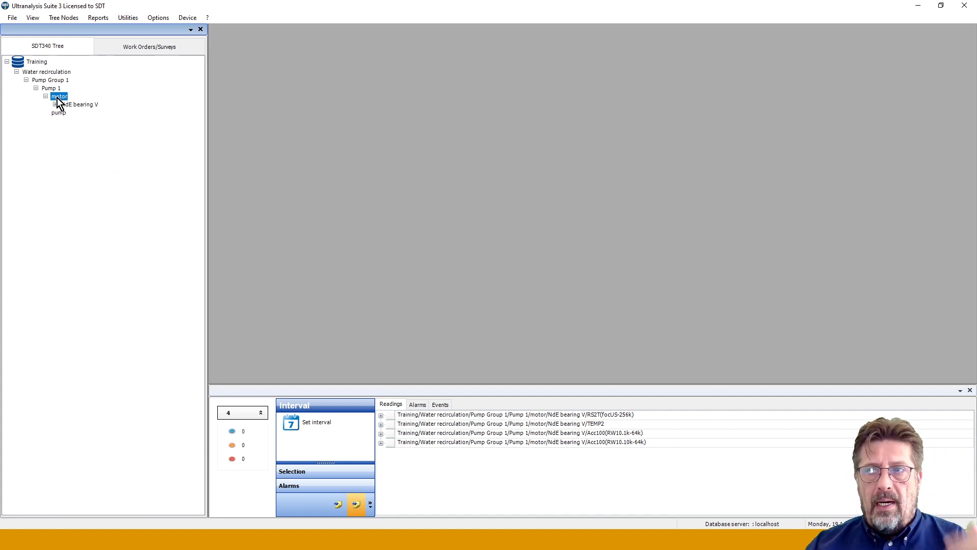
right_click(57, 98)
left_click(91, 168)
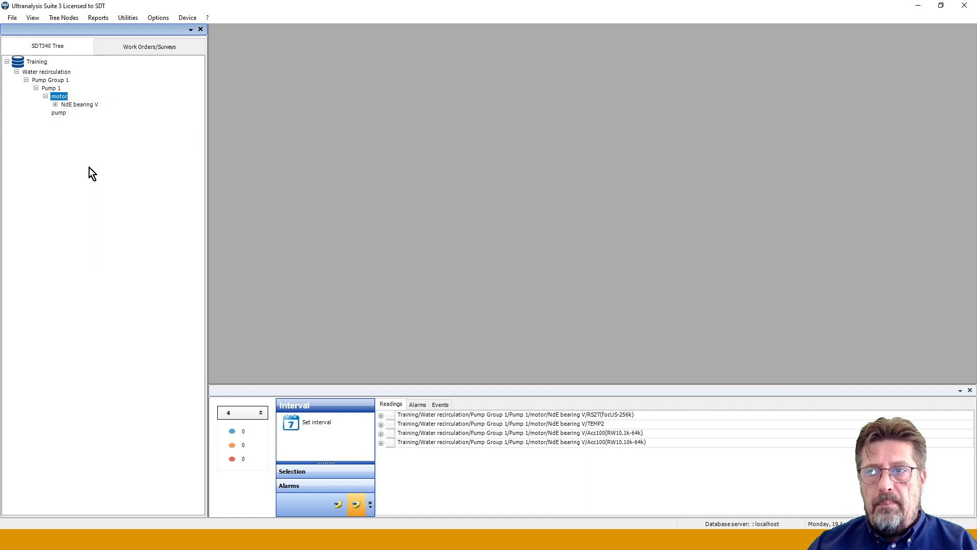
right_click(62, 96)
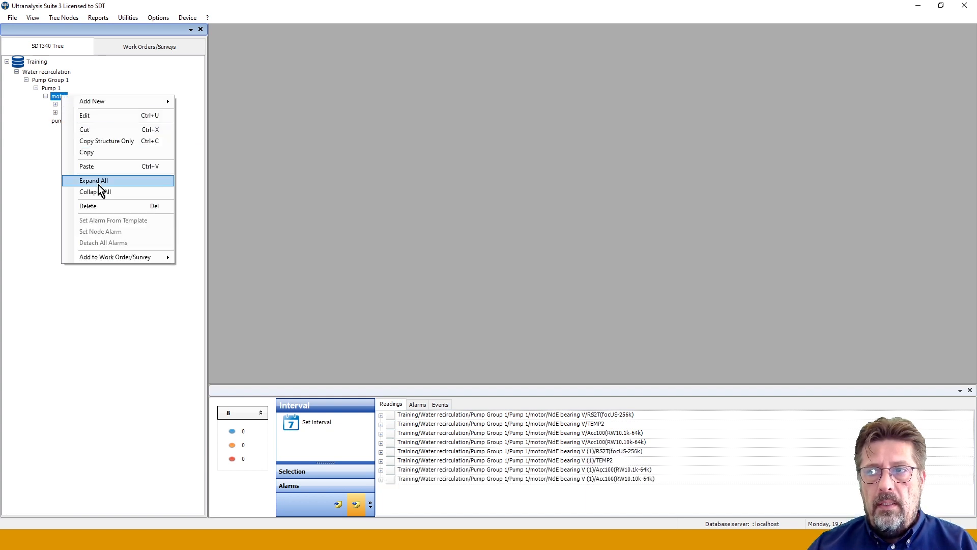
left_click(89, 167)
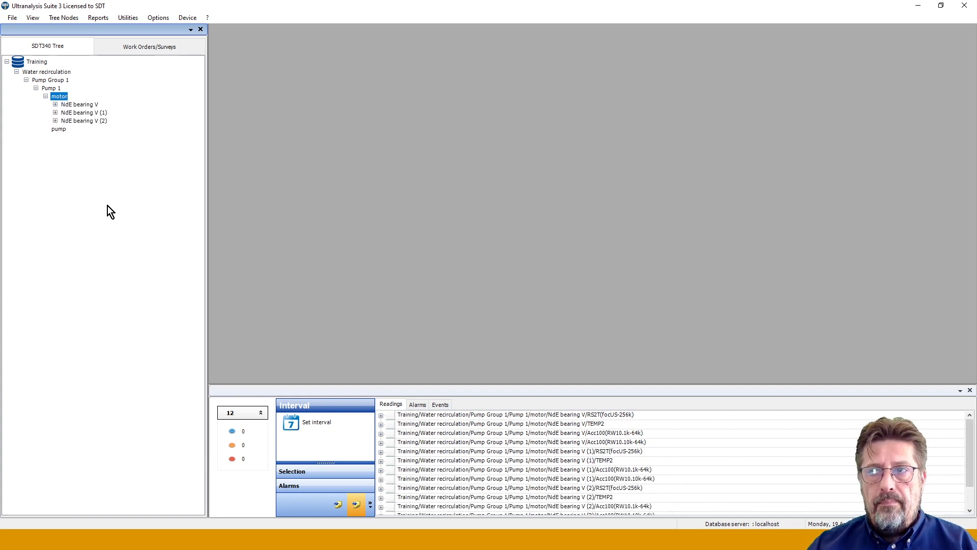
Rename the NdE bearing V (1) measurement point as NdE bearing H and save it
right_click(87, 113)
left_click(102, 130)
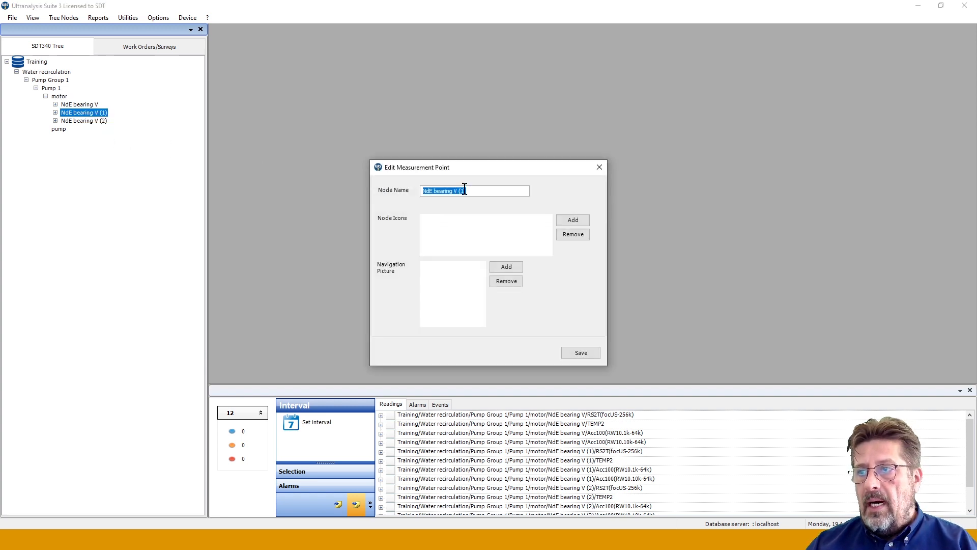
left_click(465, 190)
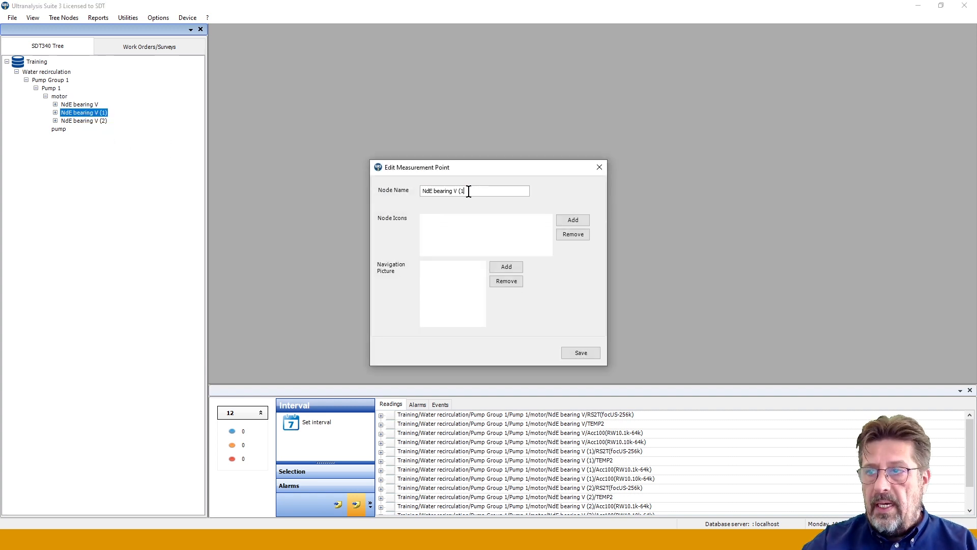
key("BackSpace")
key("BackSpace")
key("BackSpace")
key("BackSpace")
key("BackSpace")
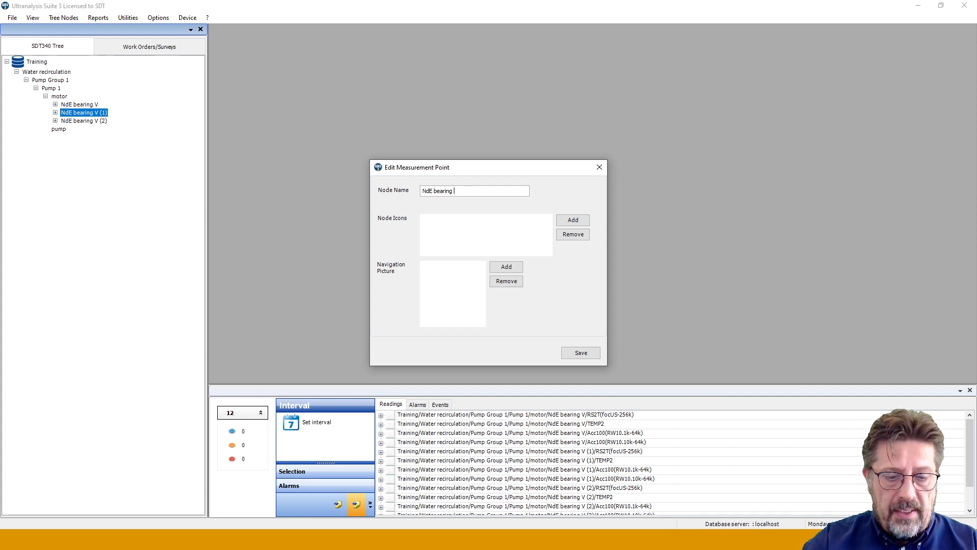
left_click(577, 352)
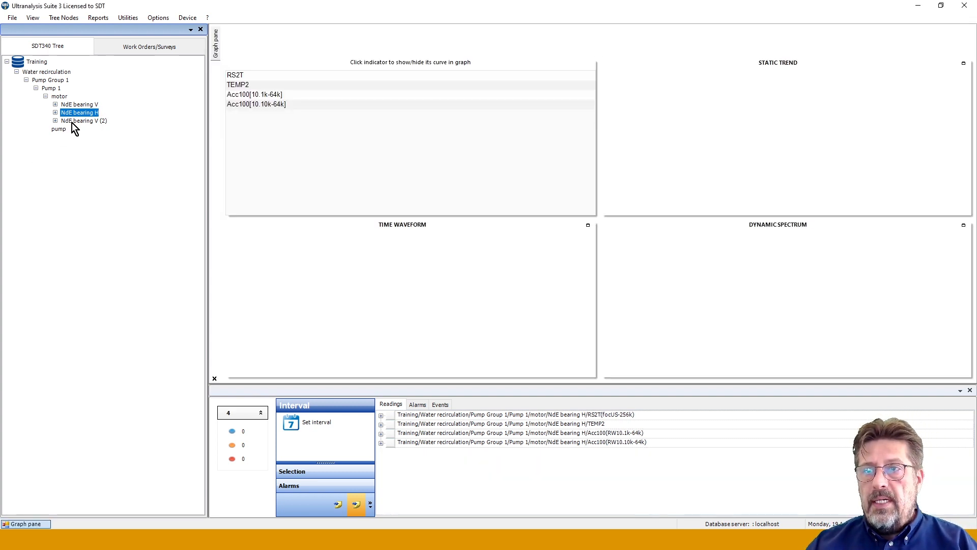
Rename the NdE bearing V (2) measurement point as NdE bearing A and save it
right_click(72, 123)
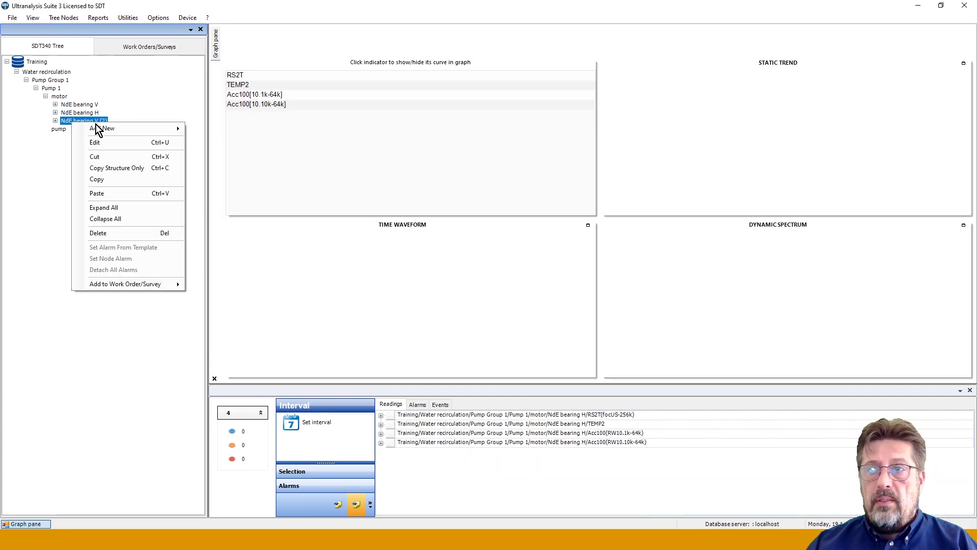
left_click(99, 142)
left_click(471, 190)
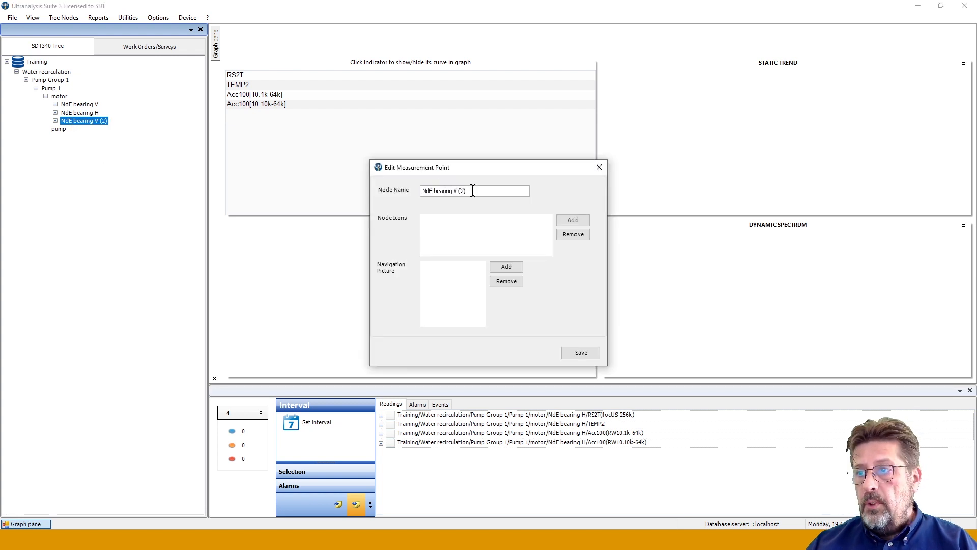
key("BackSpace")
key("BackSpace")
key("BackSpace")
key("BackSpace")
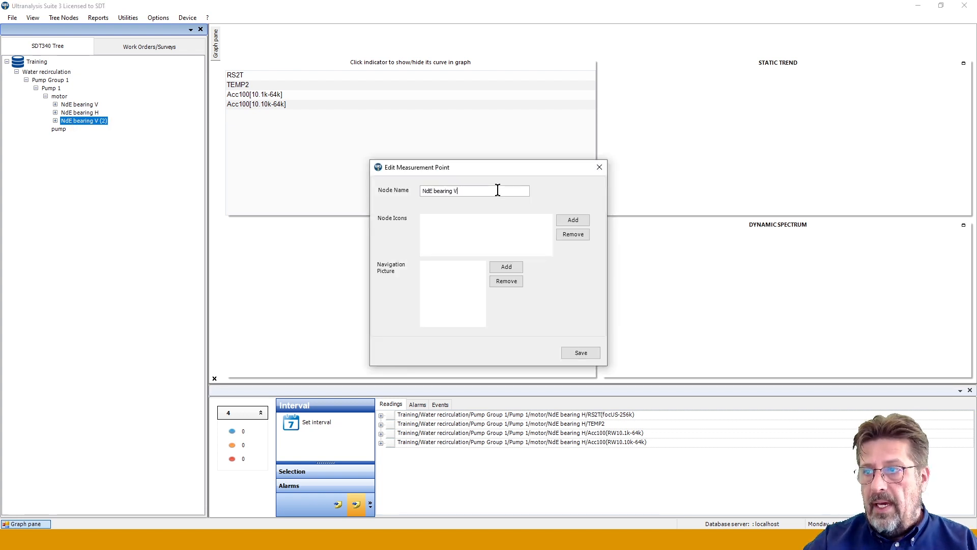
type("A")
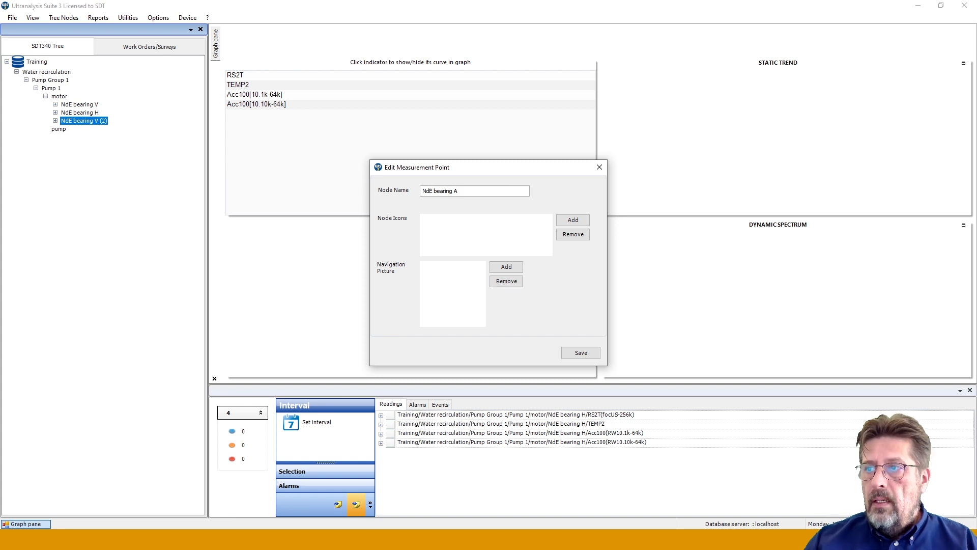
left_click(576, 353)
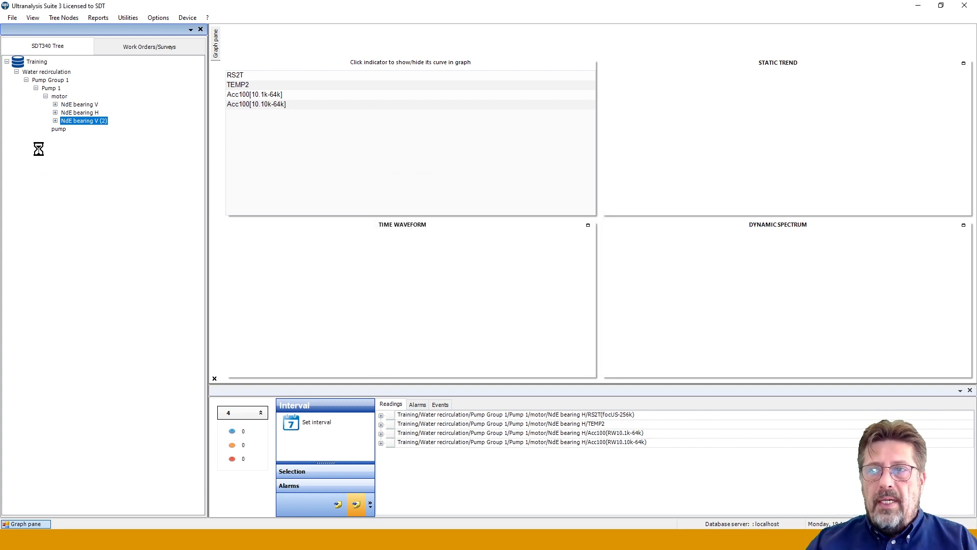
Expand the three NdE bearing points and delete the RS2T measurement setting from NdE bearing V
left_click(55, 105)
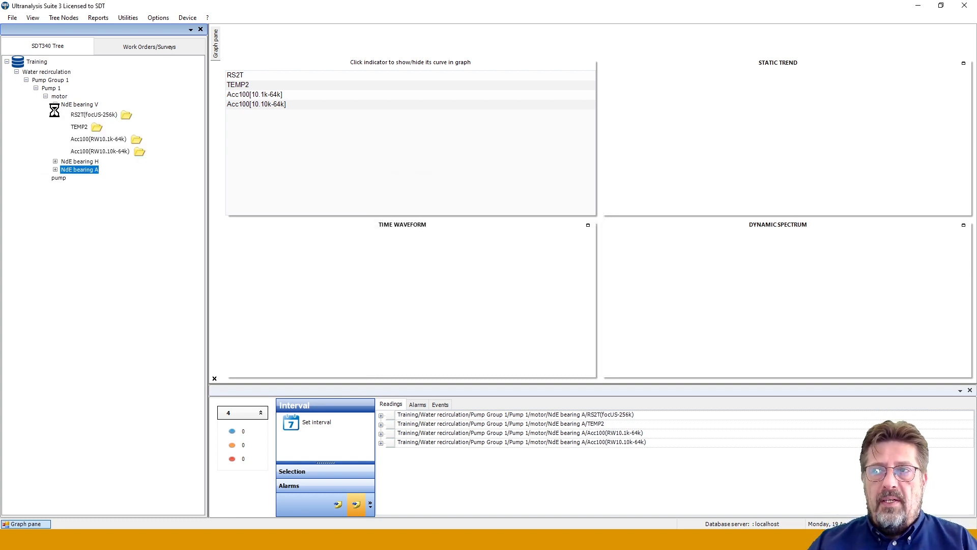
left_click(55, 161)
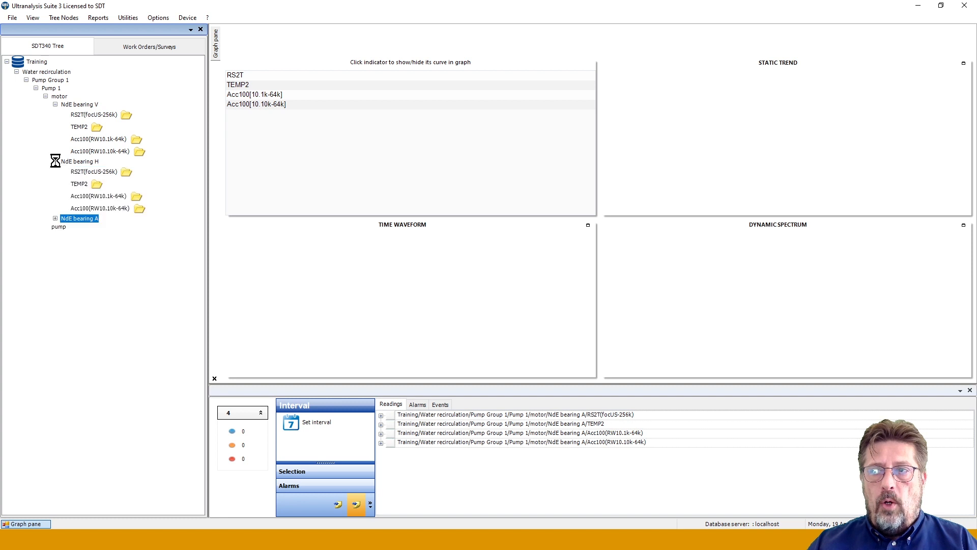
left_click(55, 218)
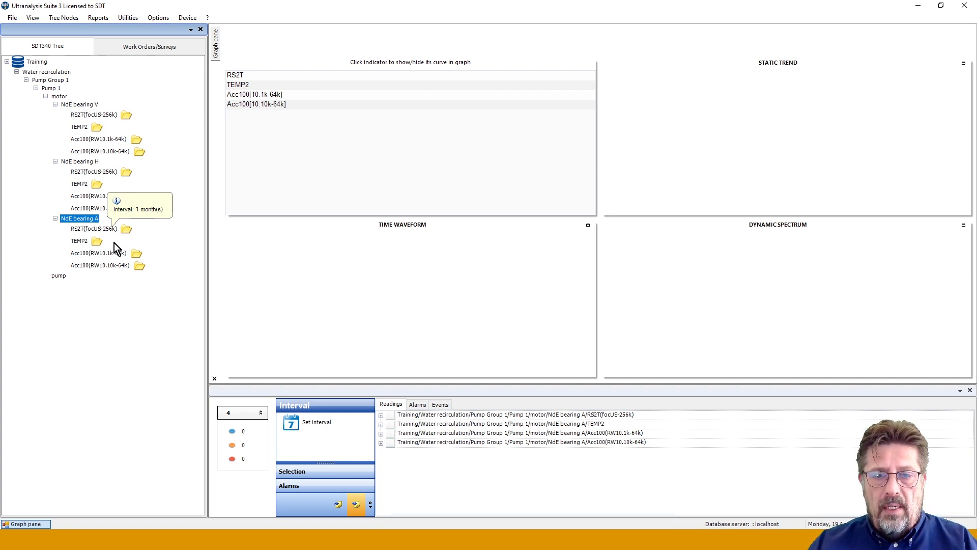
left_click(92, 114)
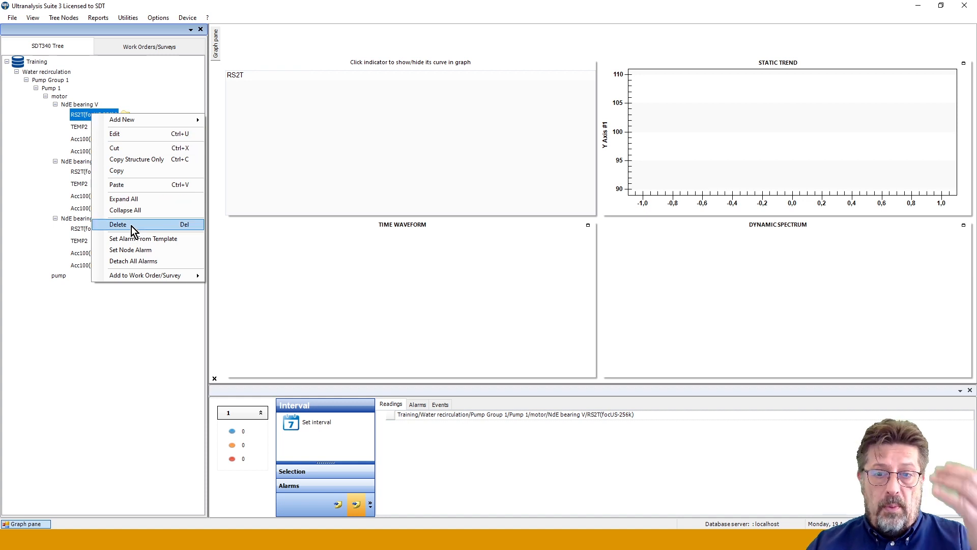
left_click(131, 226)
left_click(519, 307)
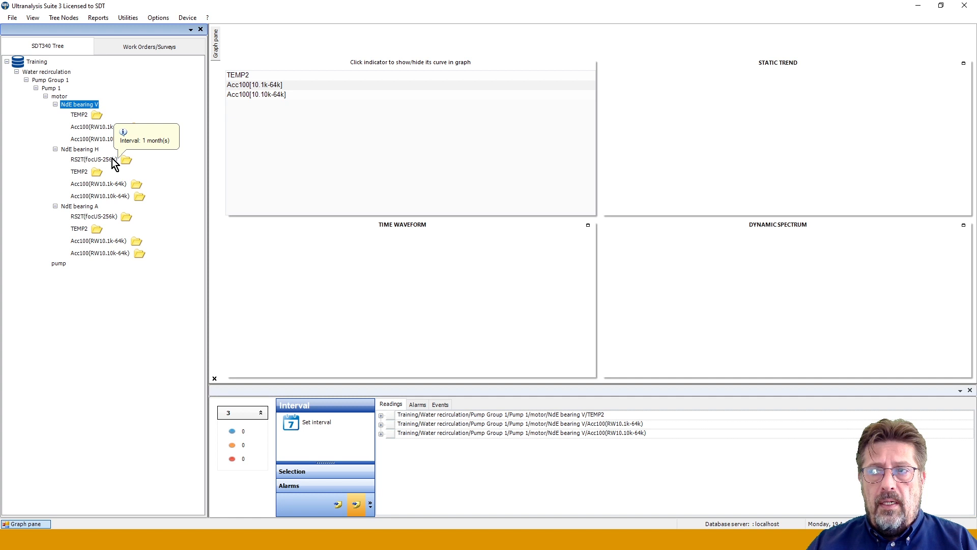
Delete the TEMP2 measurement setting from the NdE bearing H point
right_click(81, 173)
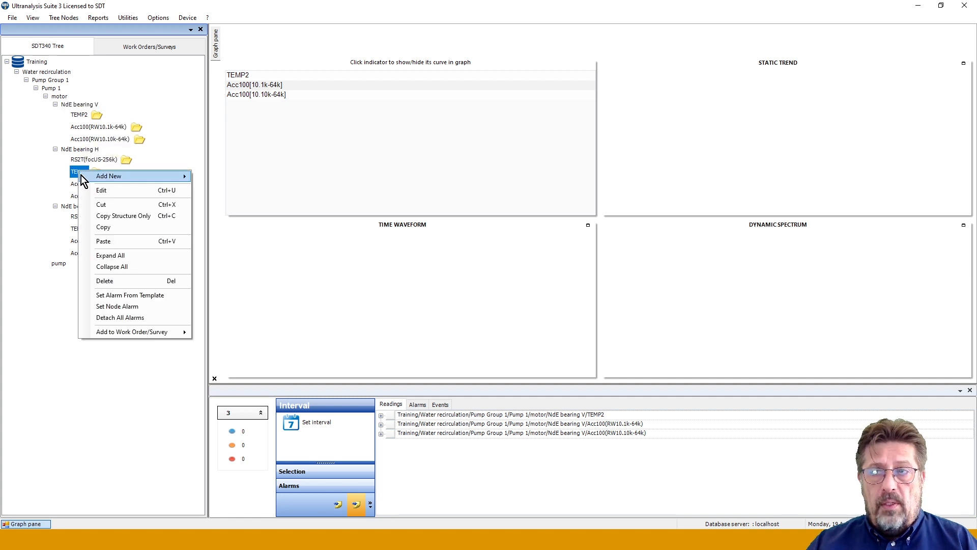
left_click(112, 282)
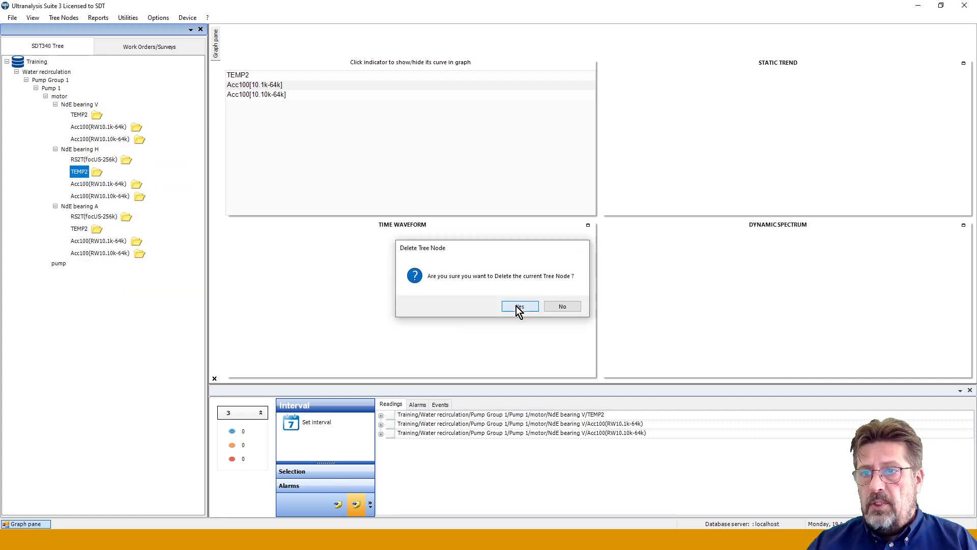
left_click(518, 307)
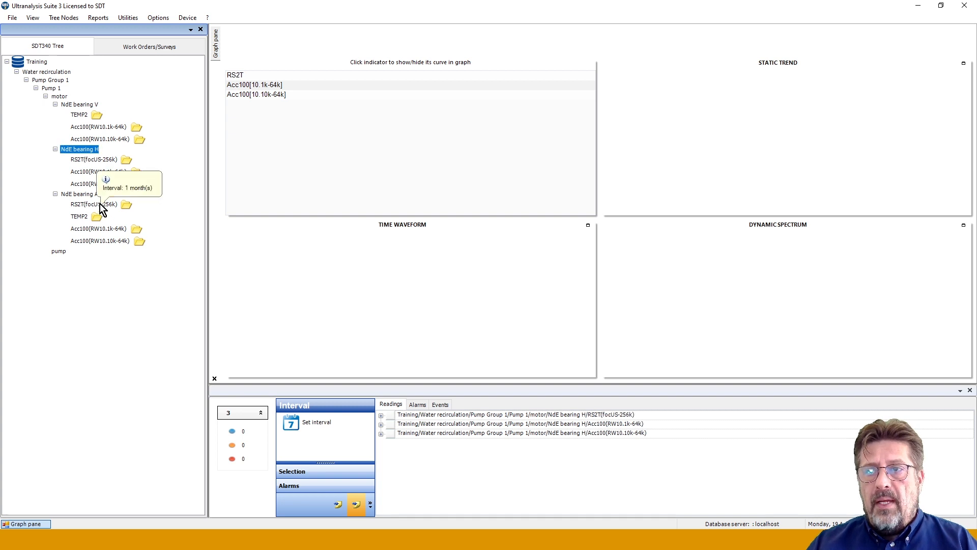
Delete the RS2T and TEMP2 measurement settings from the NdE bearing A point
left_click(100, 204)
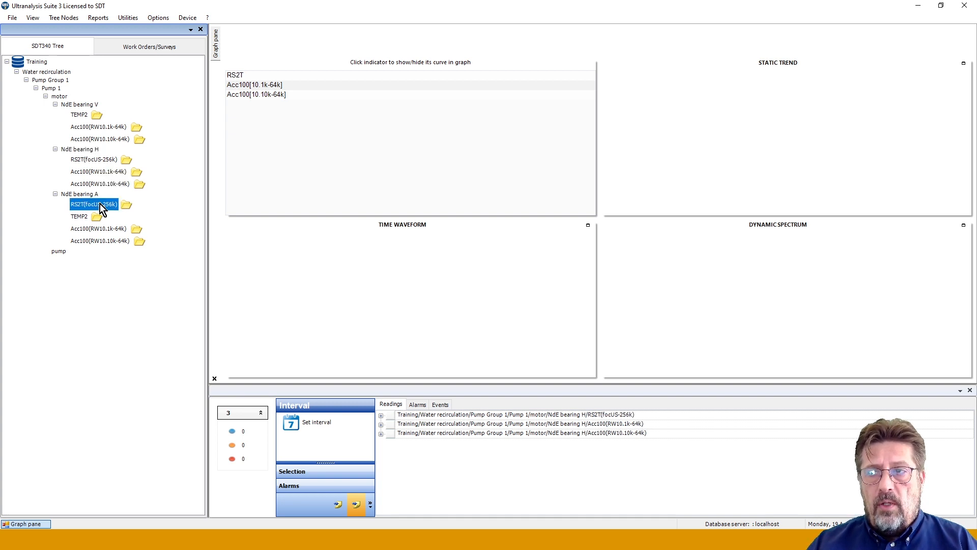
right_click(100, 204)
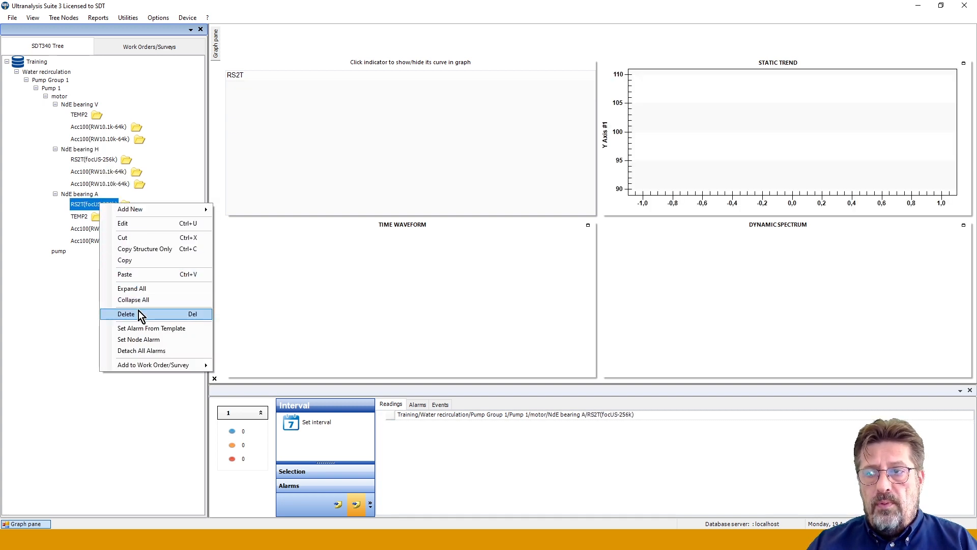
left_click(141, 314)
left_click(514, 306)
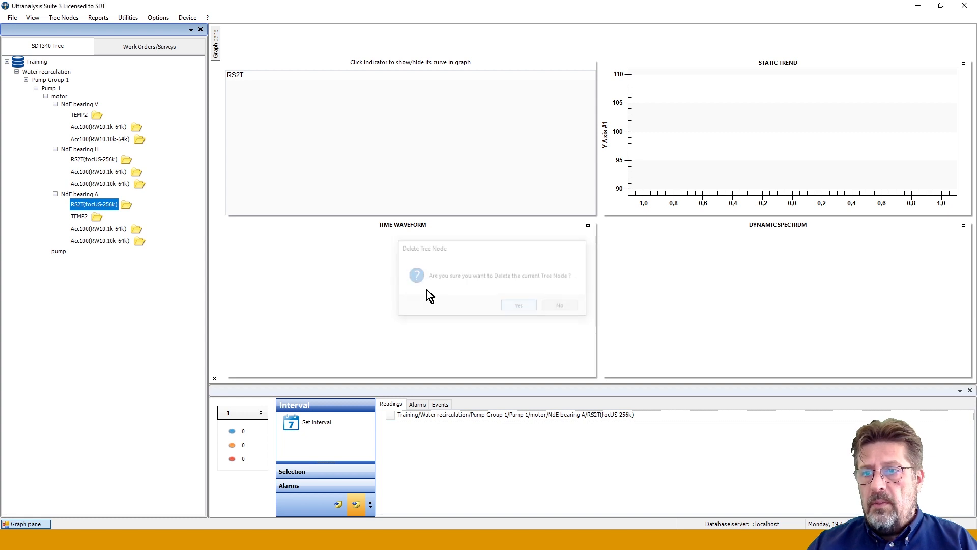
right_click(77, 205)
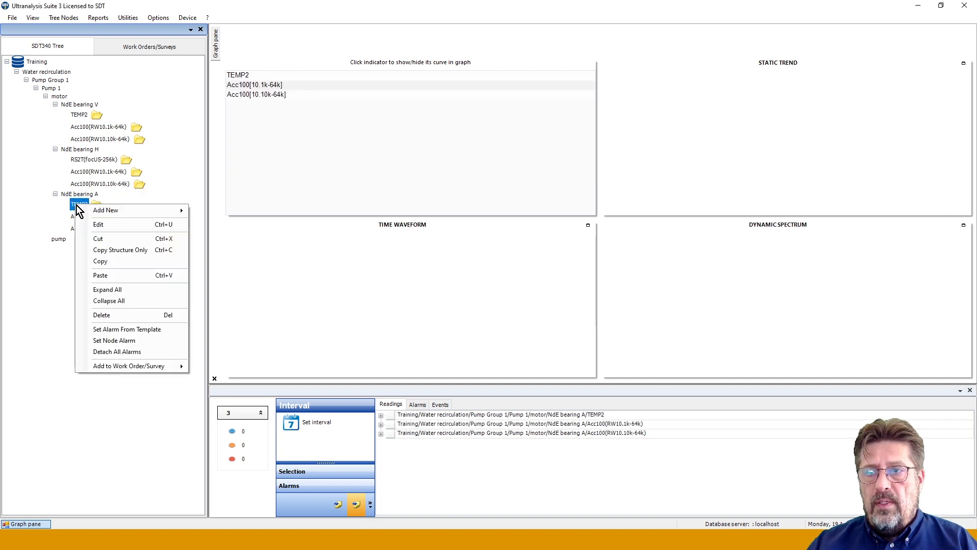
left_click(114, 316)
left_click(508, 306)
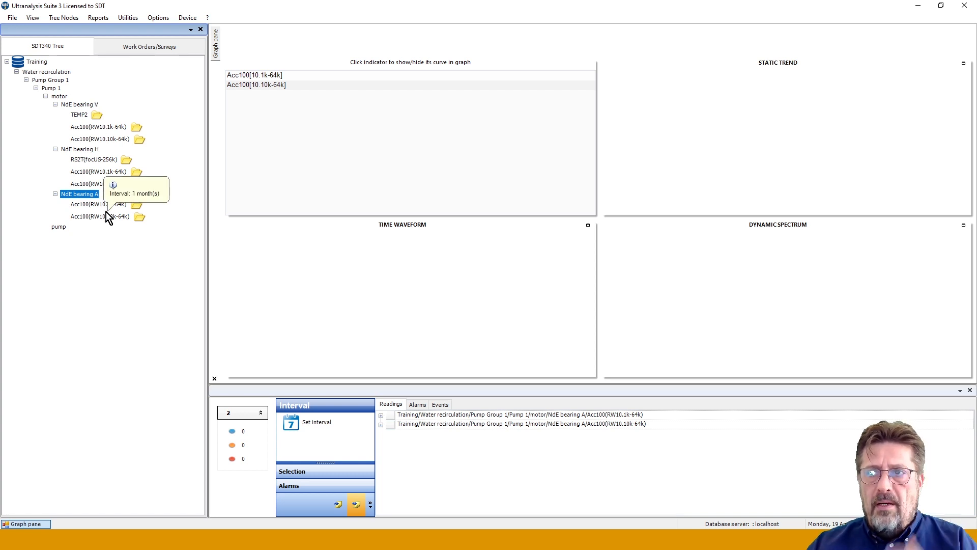
Collapse the NdE bearing V, NdE bearing H and NdE bearing A points in the tree
left_click(55, 105)
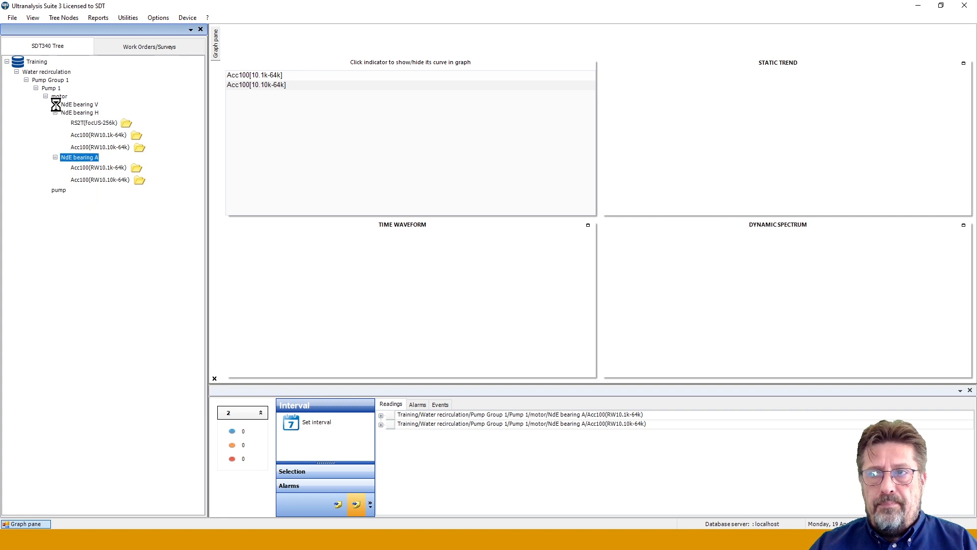
left_click(55, 113)
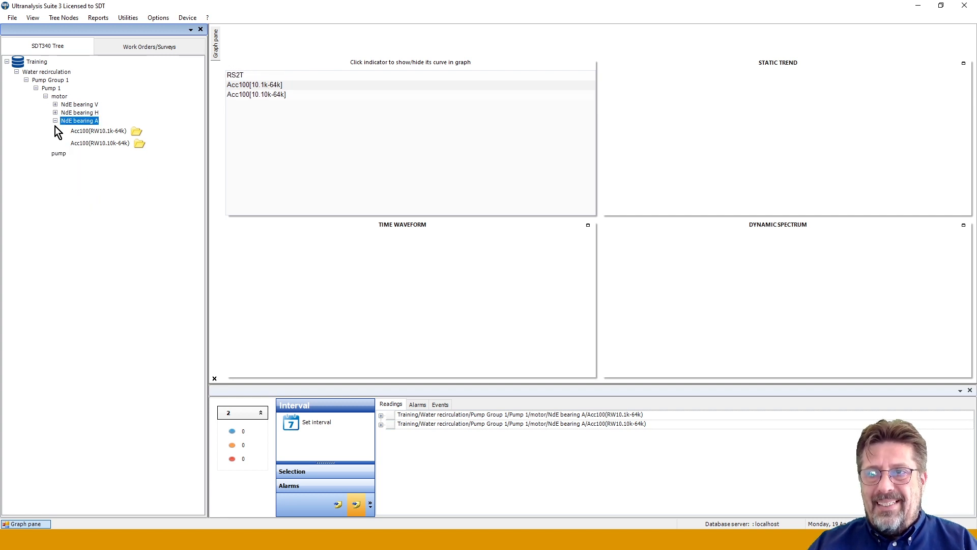
left_click(55, 121)
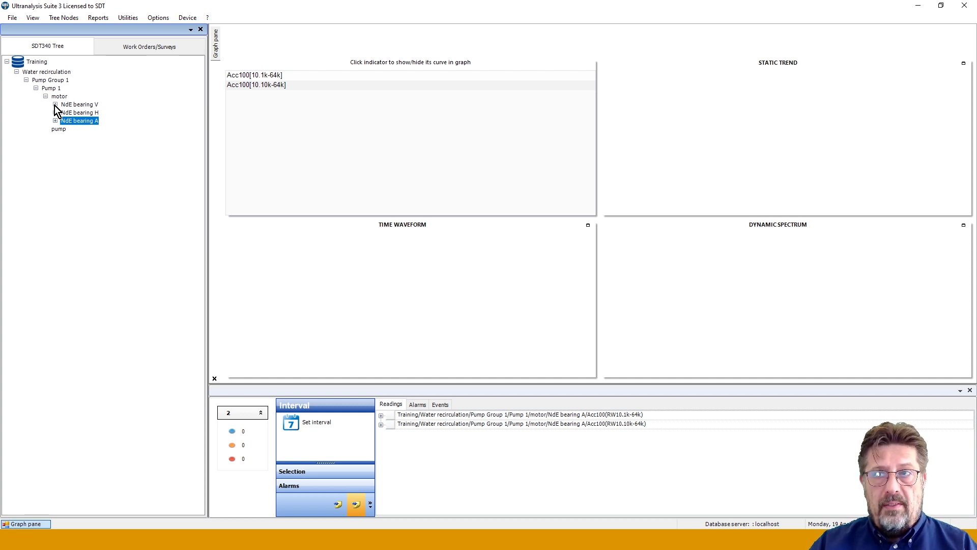
Copy only the structure of the NdE bearing V point and paste it three times under the motor
right_click(71, 105)
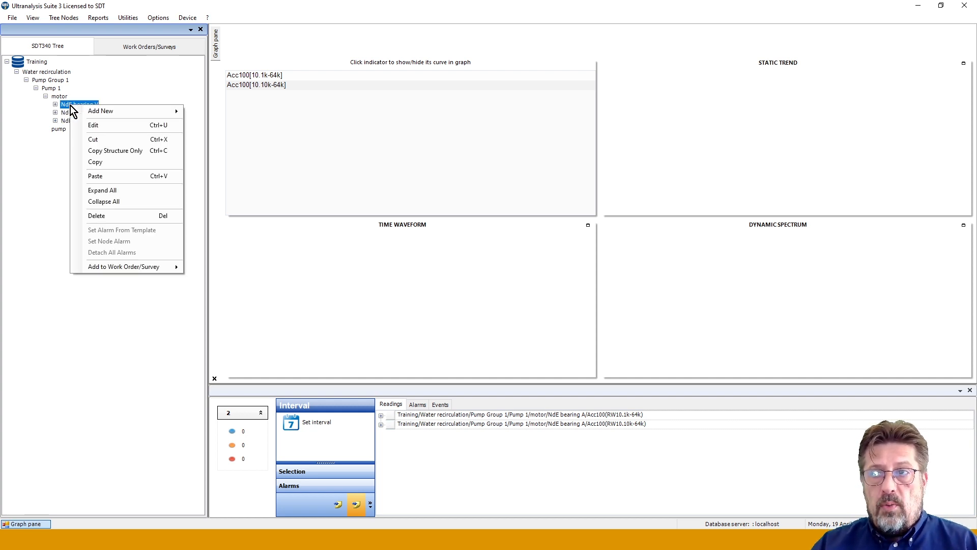
left_click(113, 153)
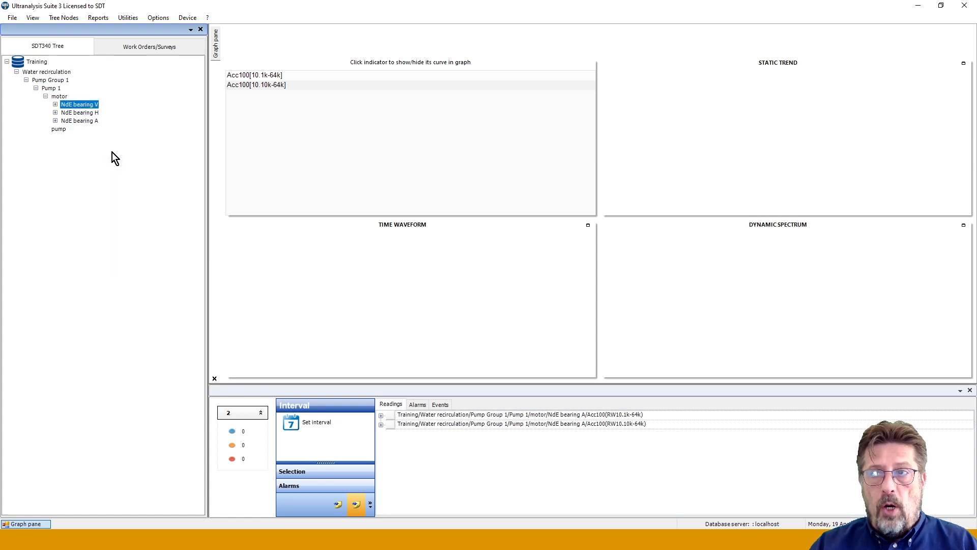
left_click(55, 96)
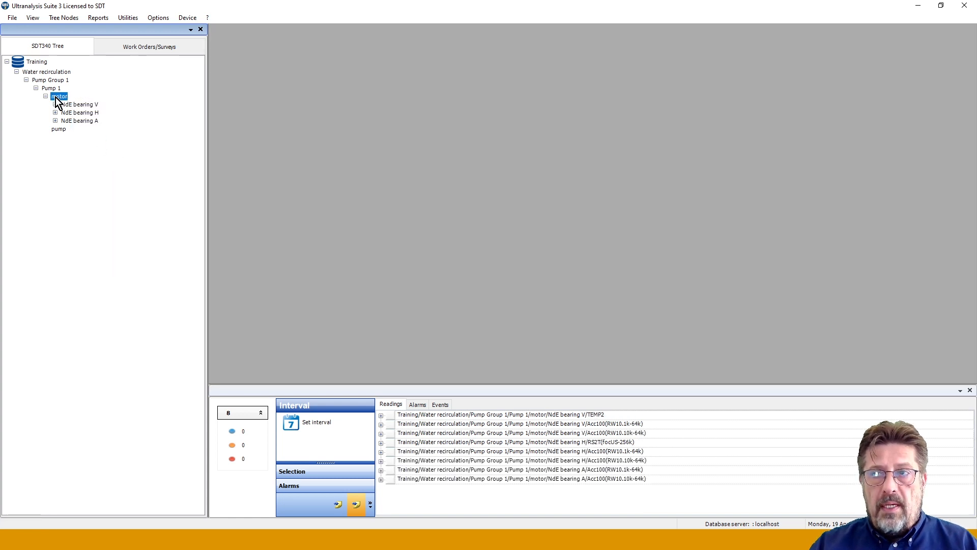
right_click(56, 97)
left_click(95, 169)
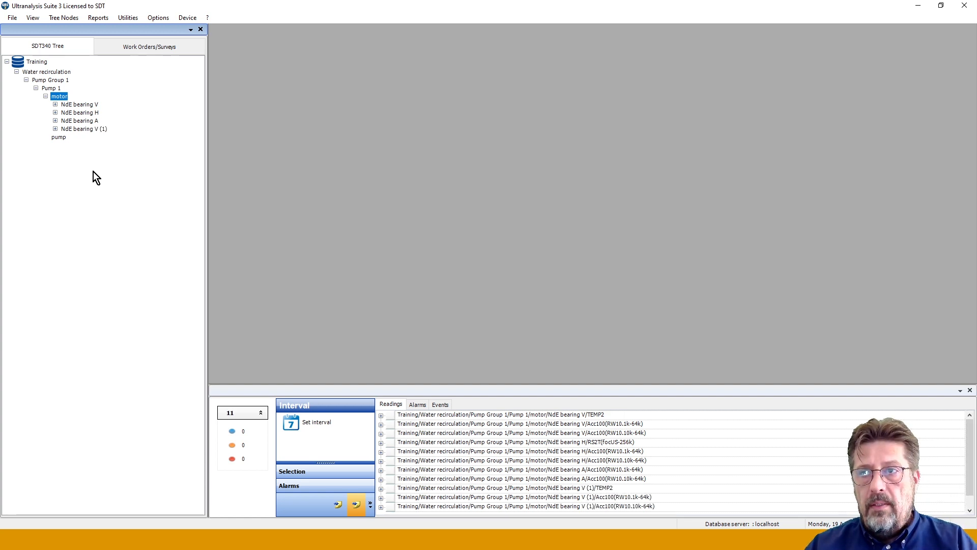
key("ctrl+v")
key("ctrl+v")
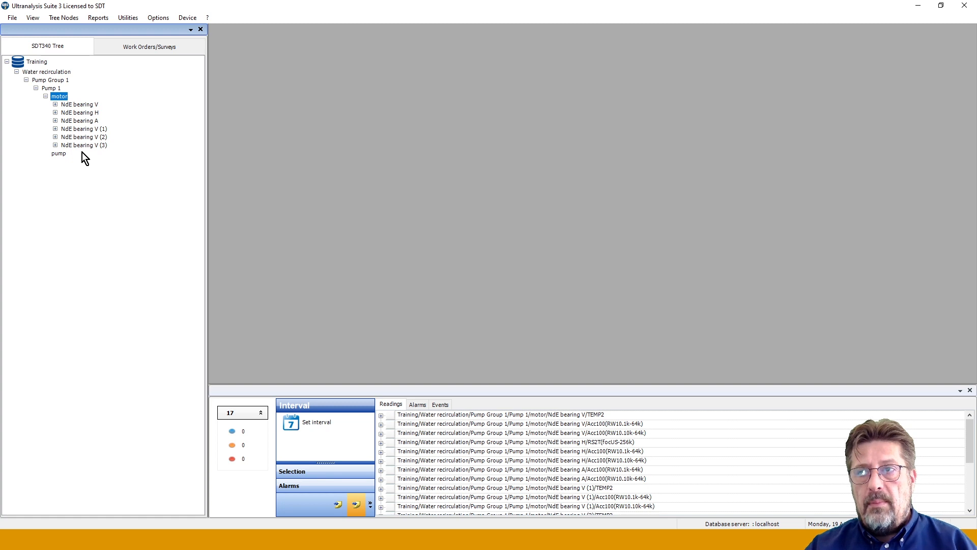
Rename the NdE bearing V (1) copy under the motor as DE bearing V and save it
right_click(79, 129)
left_click(102, 149)
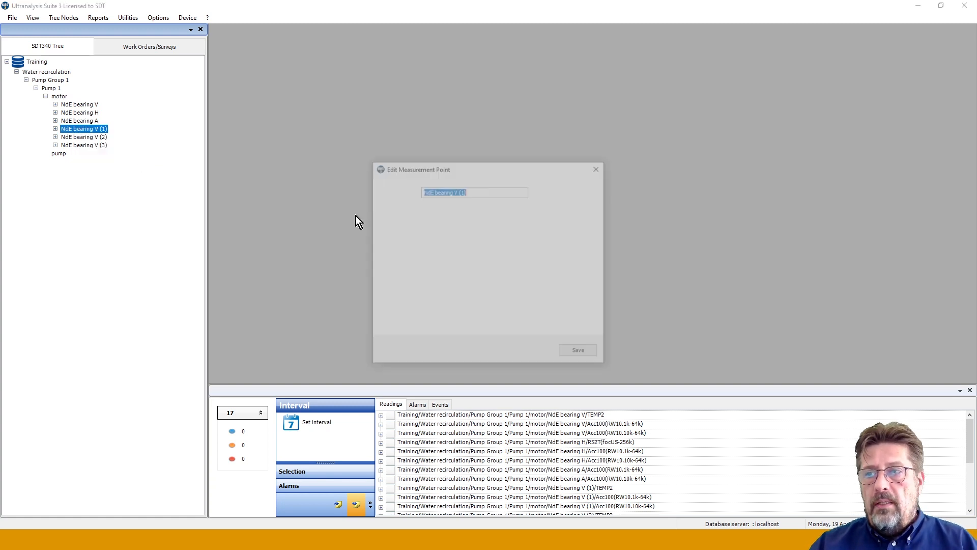
left_click(471, 189)
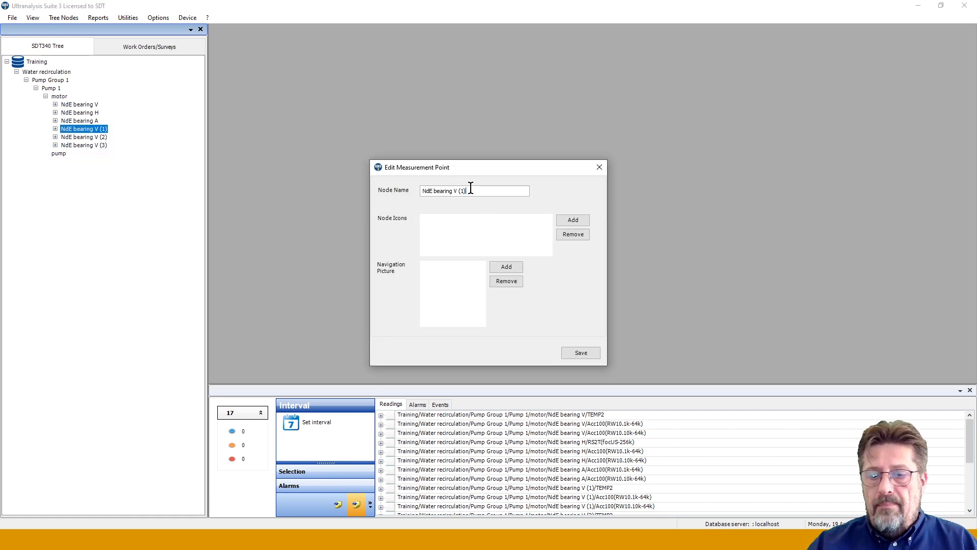
key("BackSpace")
key("BackSpace")
key("BackSpace")
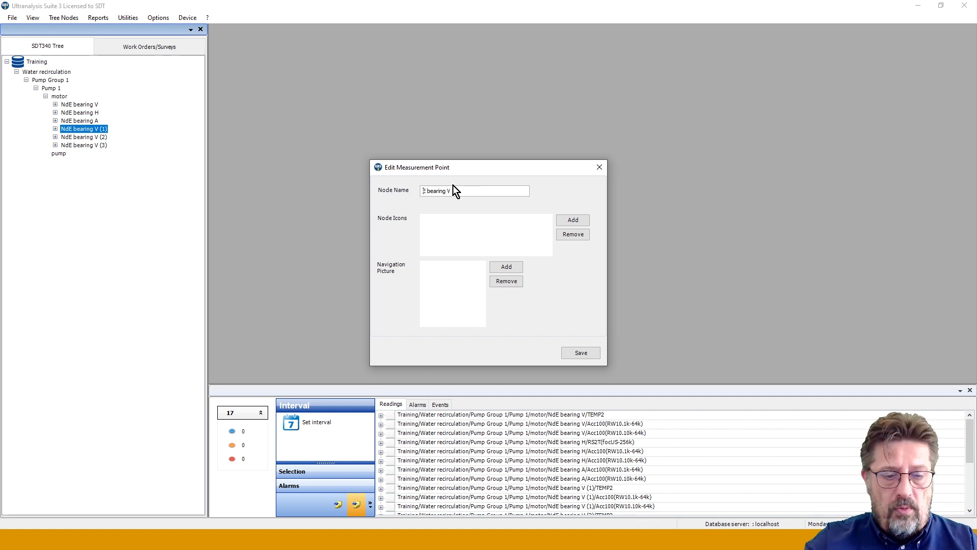
type("D")
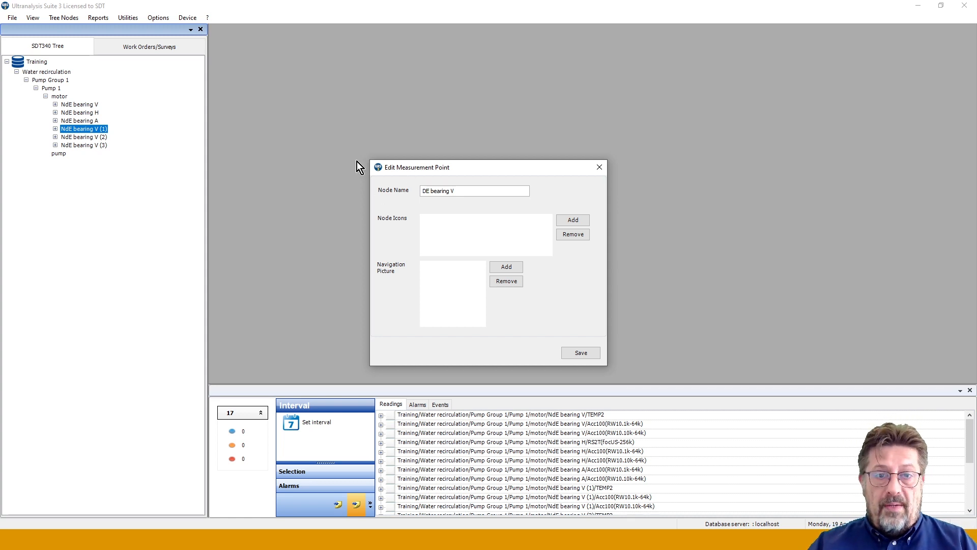
left_click(578, 353)
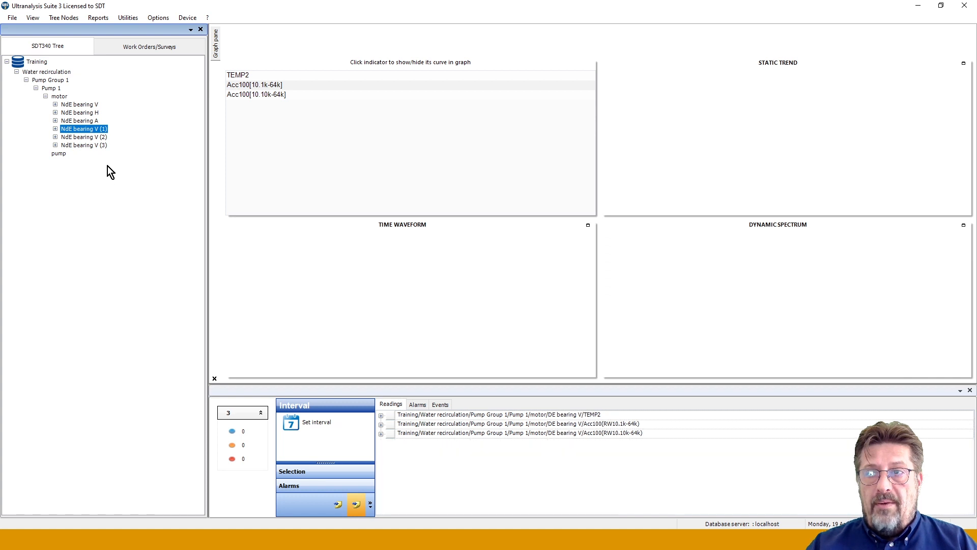
Rename the NdE bearing V (2) copy under the motor as DE bearing H and save it
right_click(76, 136)
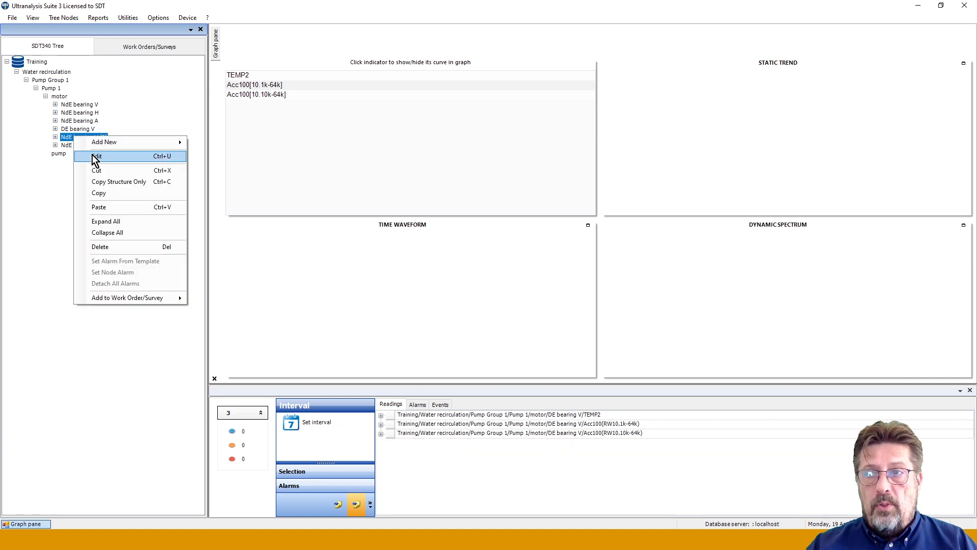
left_click(96, 156)
left_click(469, 191)
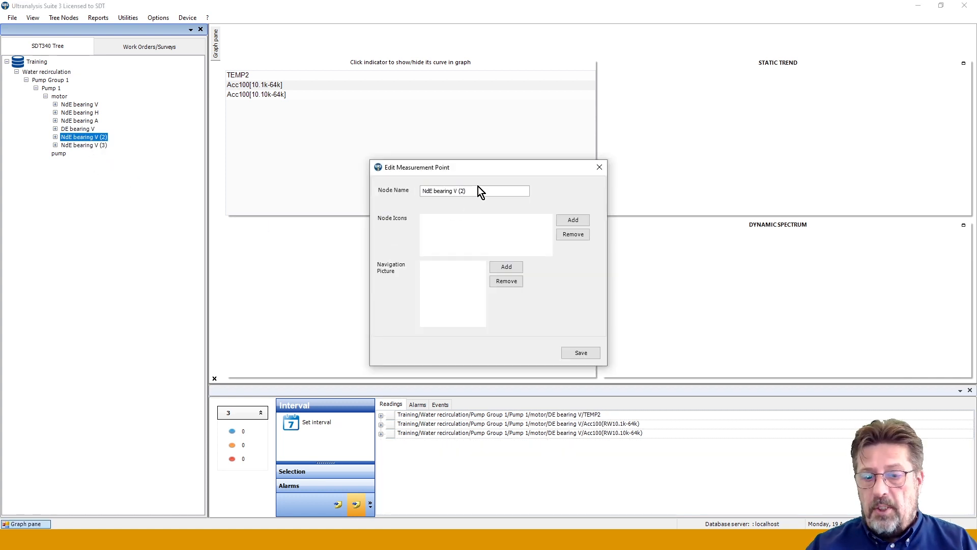
key("BackSpace")
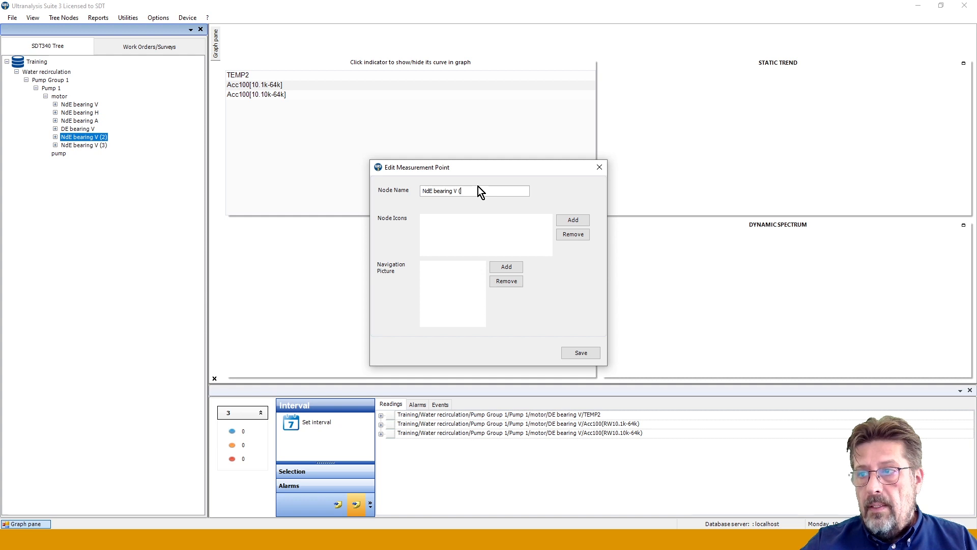
key("BackSpace")
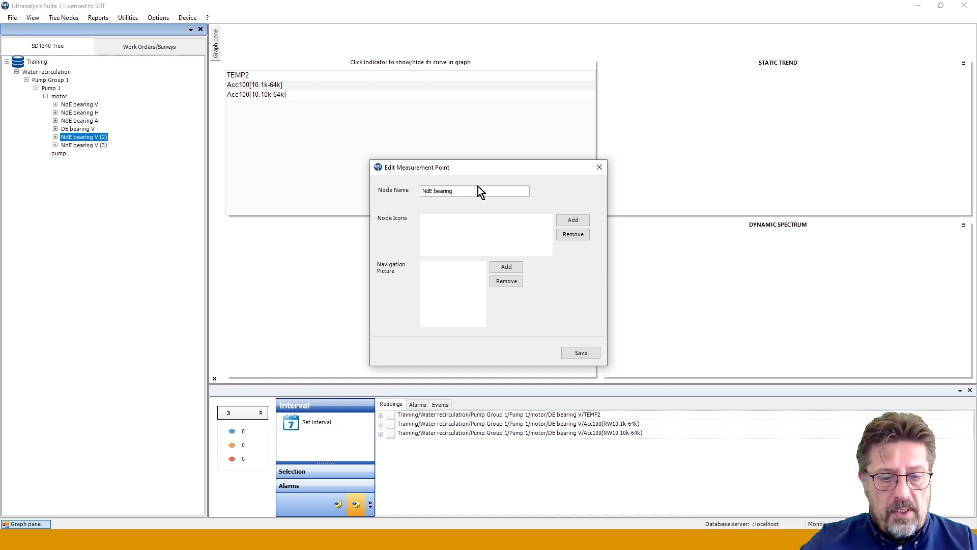
type("H")
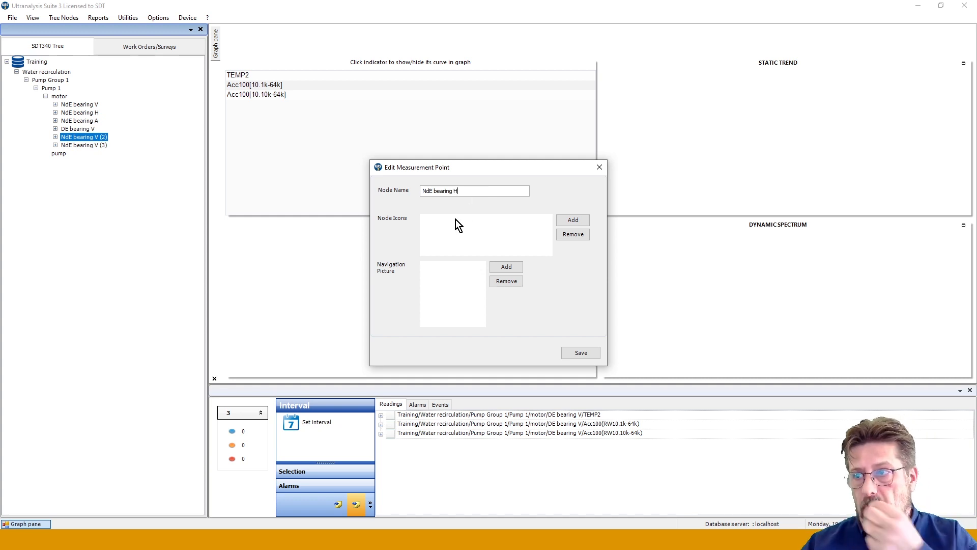
left_click(582, 352)
left_click(552, 307)
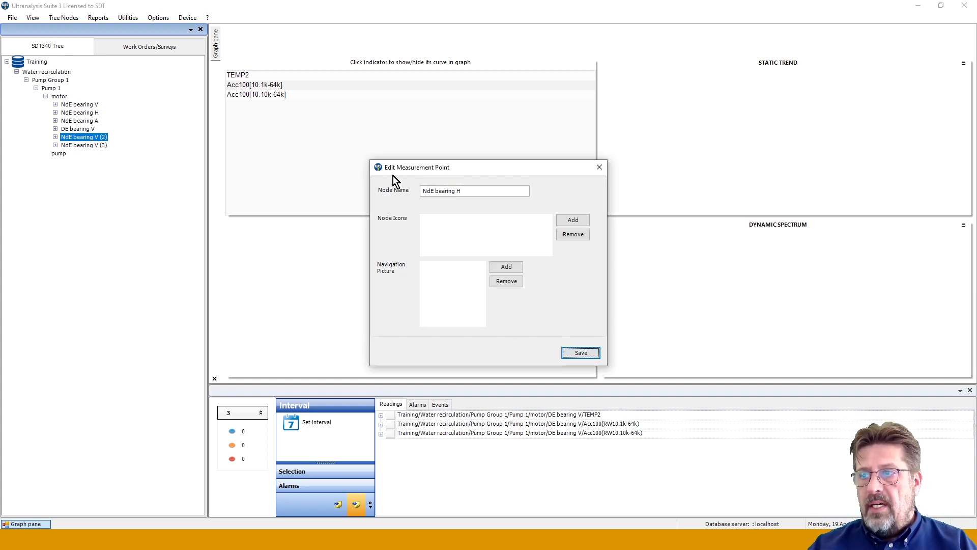
left_click(430, 190)
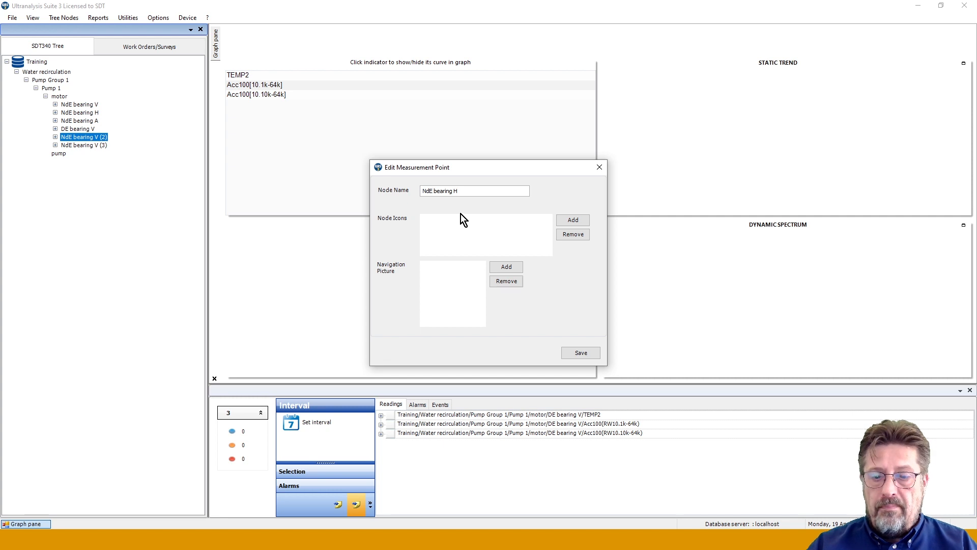
key("BackSpace")
key("BackSpace")
key("BackSpace")
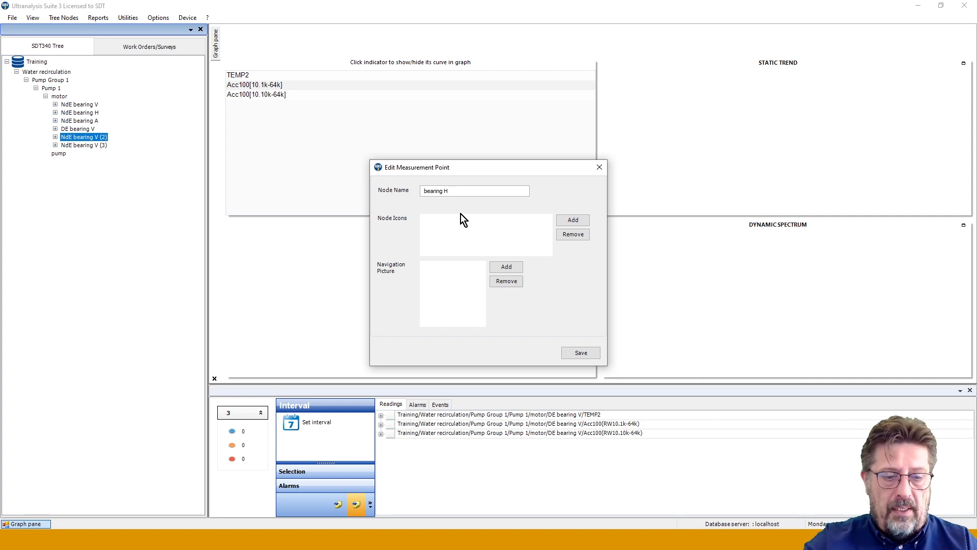
type("DE")
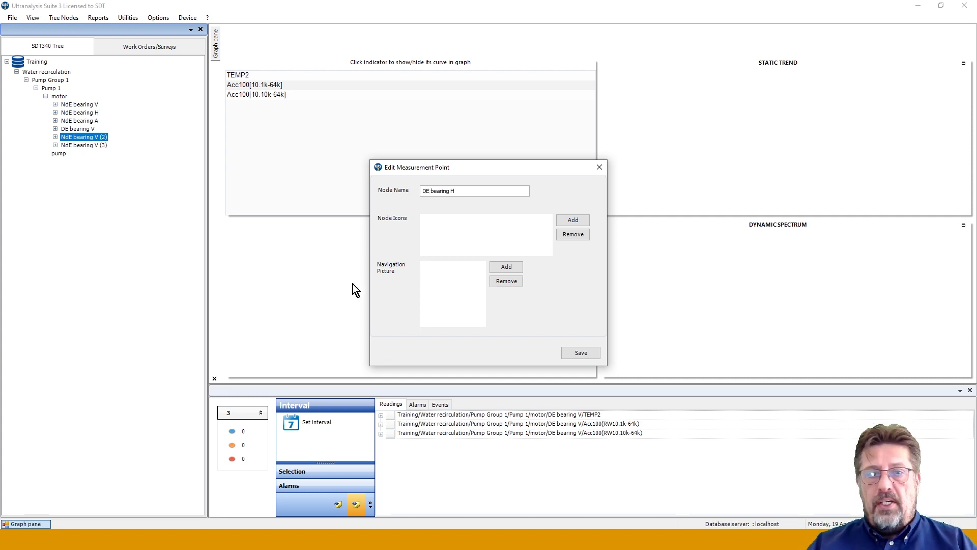
left_click(579, 353)
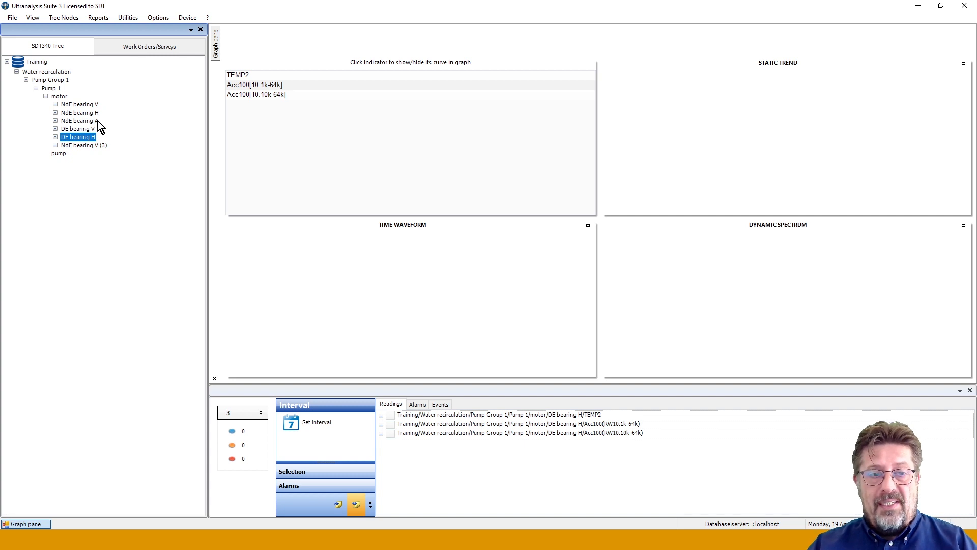
Compare the measurement settings under the motor's NdE bearing and DE bearing points in the tree
left_click(55, 104)
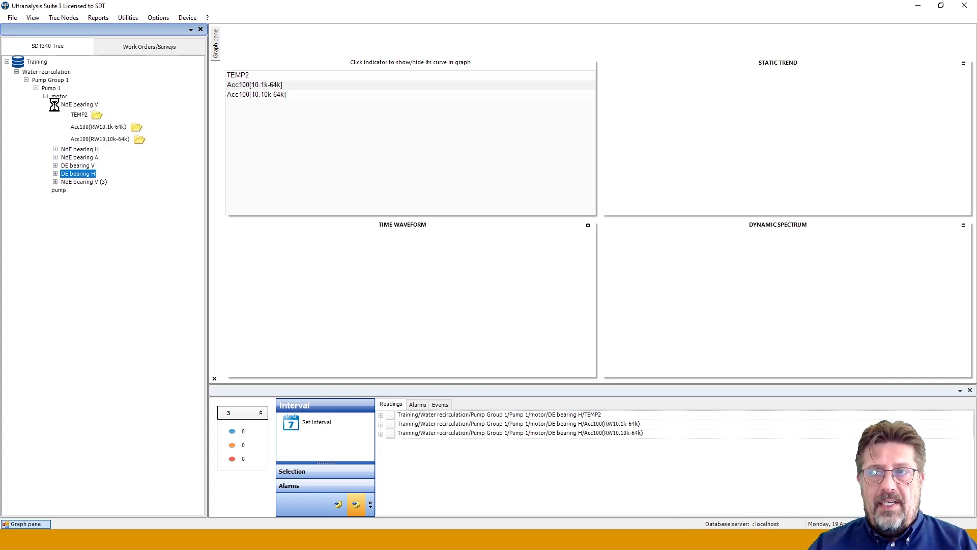
left_click(55, 149)
left_click(55, 149)
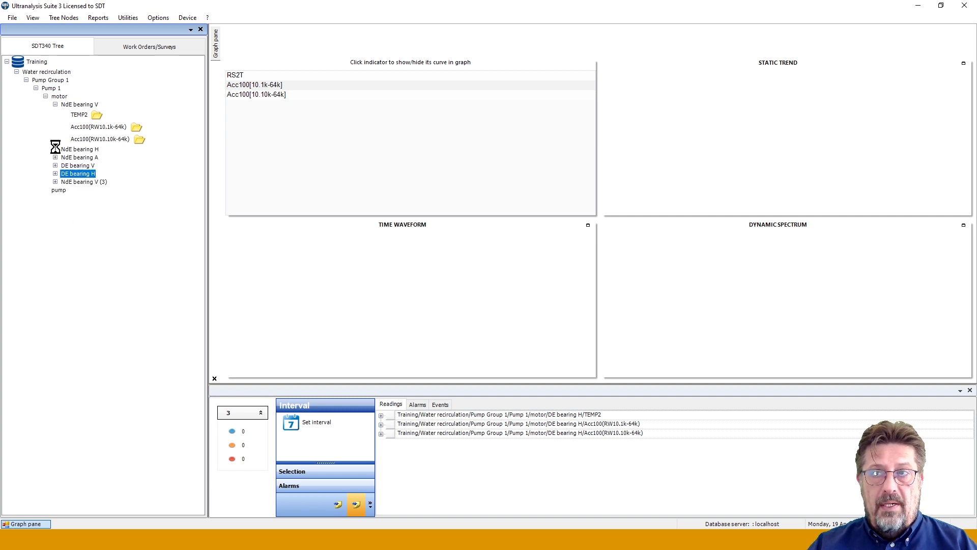
left_click(55, 104)
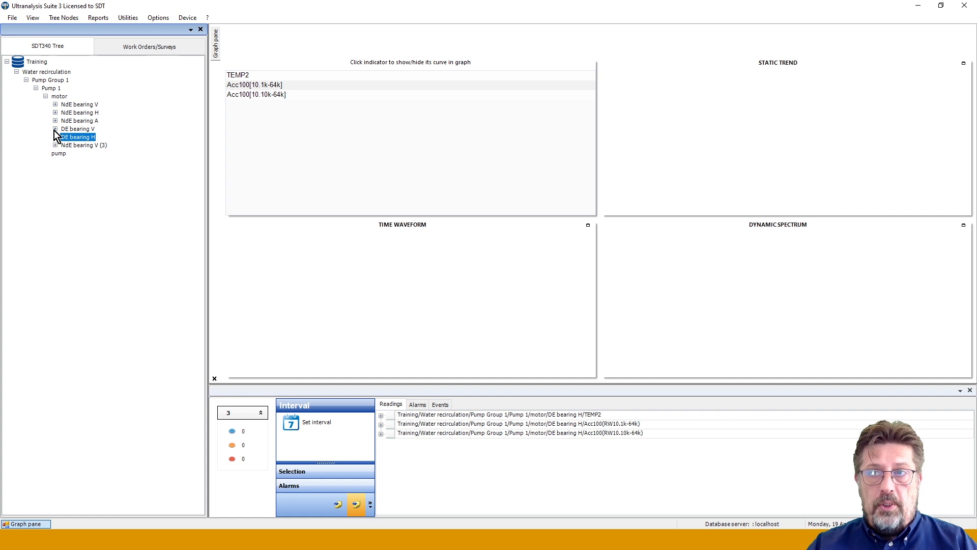
left_click(55, 129)
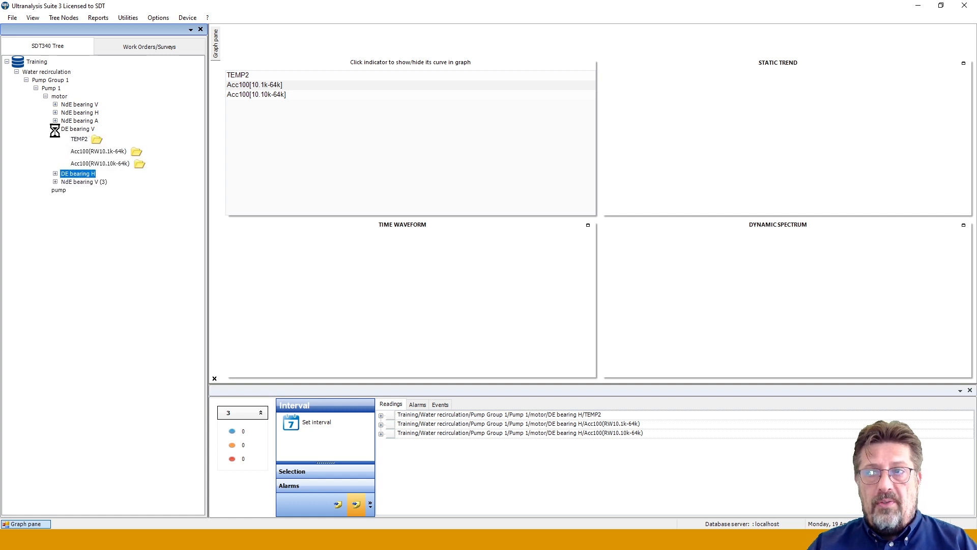
left_click(55, 173)
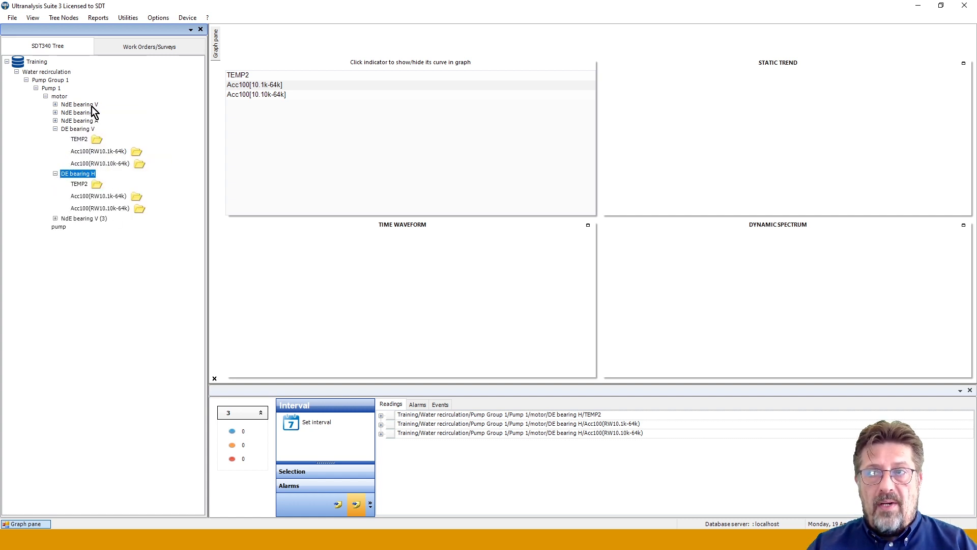
left_click(55, 173)
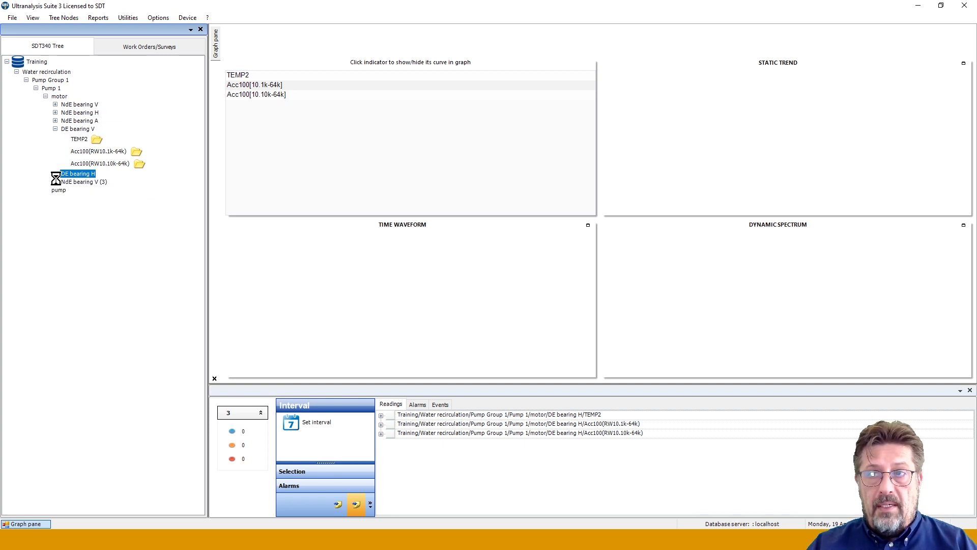
Delete the DE bearing H and NdE bearing V (3) points from the motor and collapse DE bearing V
right_click(84, 174)
left_click(133, 283)
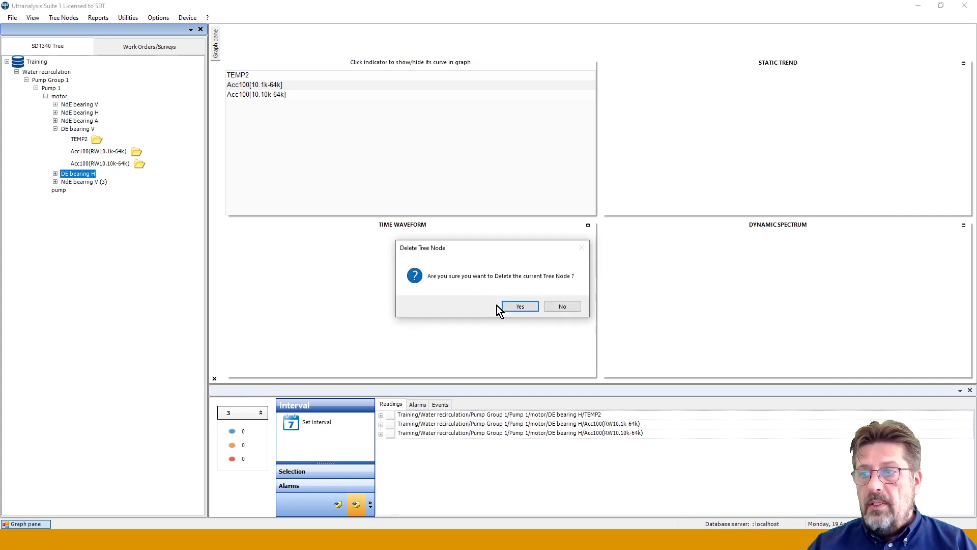
left_click(527, 307)
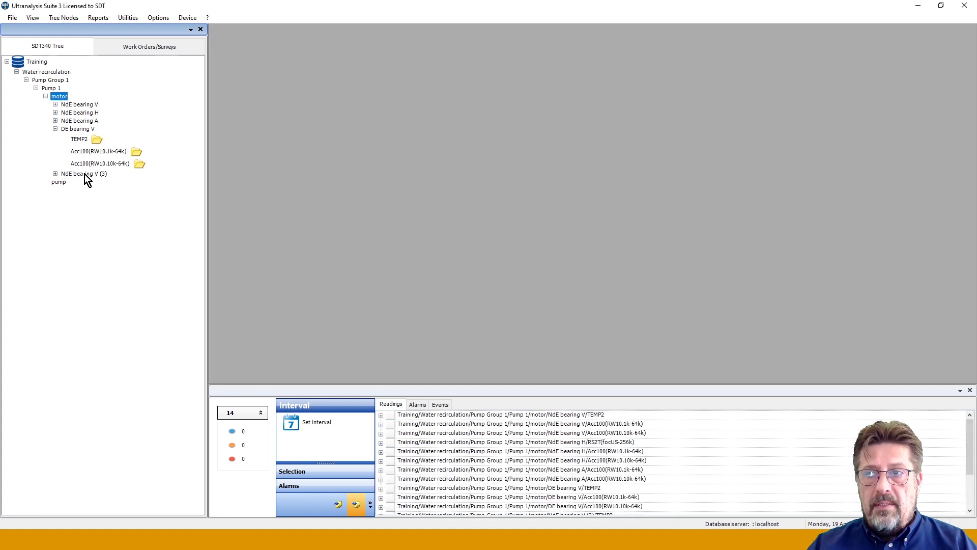
right_click(85, 174)
left_click(130, 284)
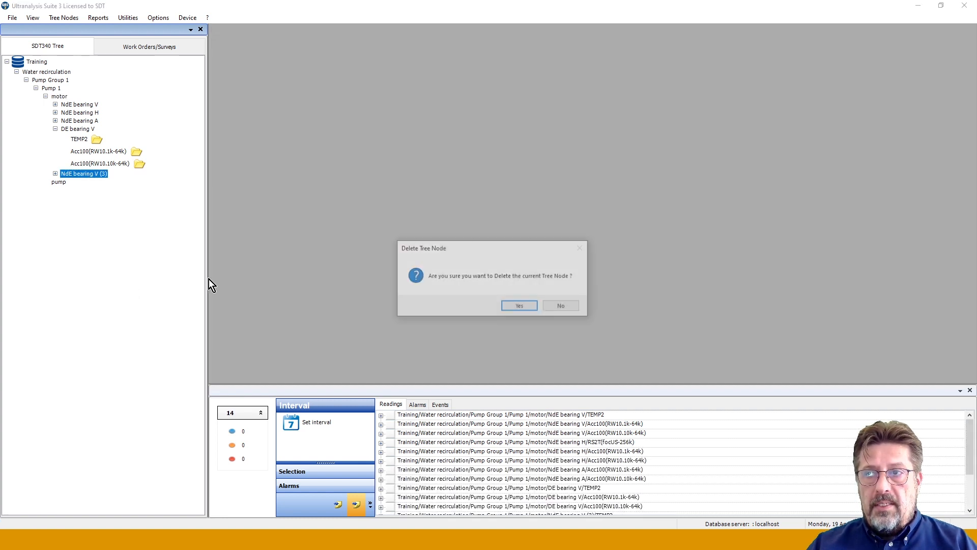
left_click(530, 308)
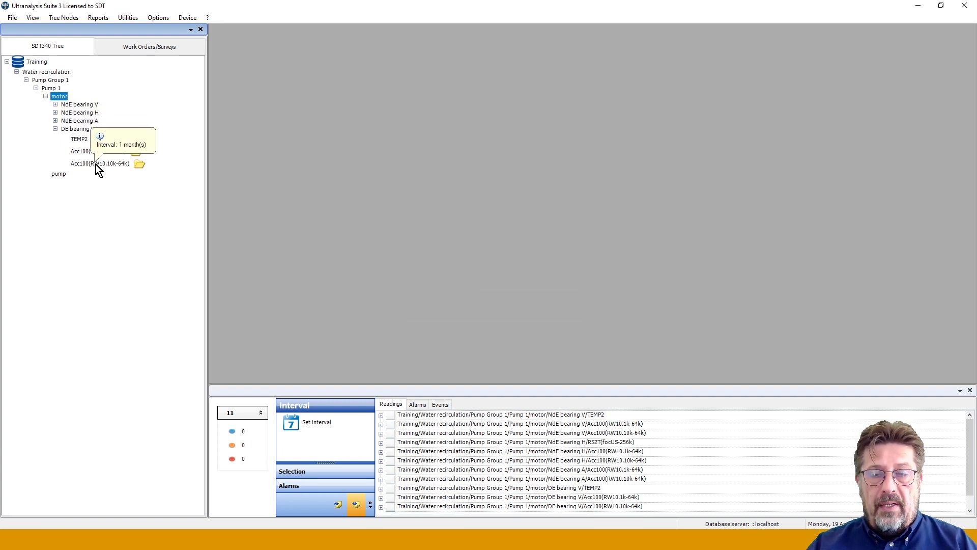
left_click(55, 129)
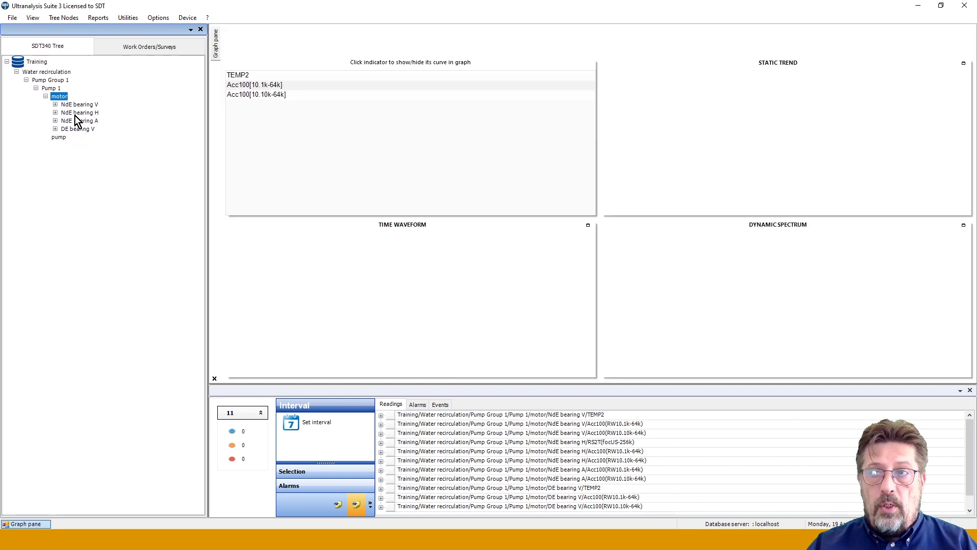
Copy only the structure of the NdE bearing H point and paste it under the motor
right_click(74, 114)
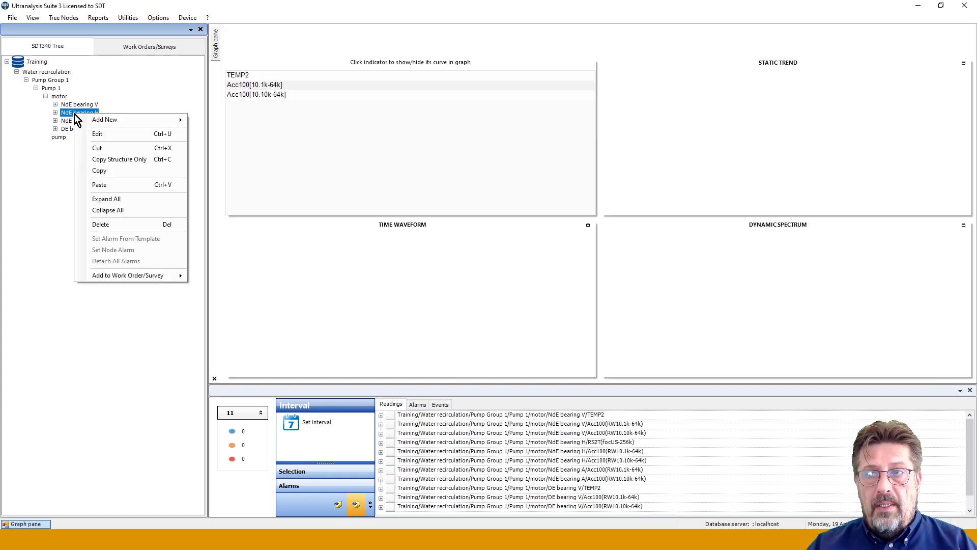
left_click(108, 161)
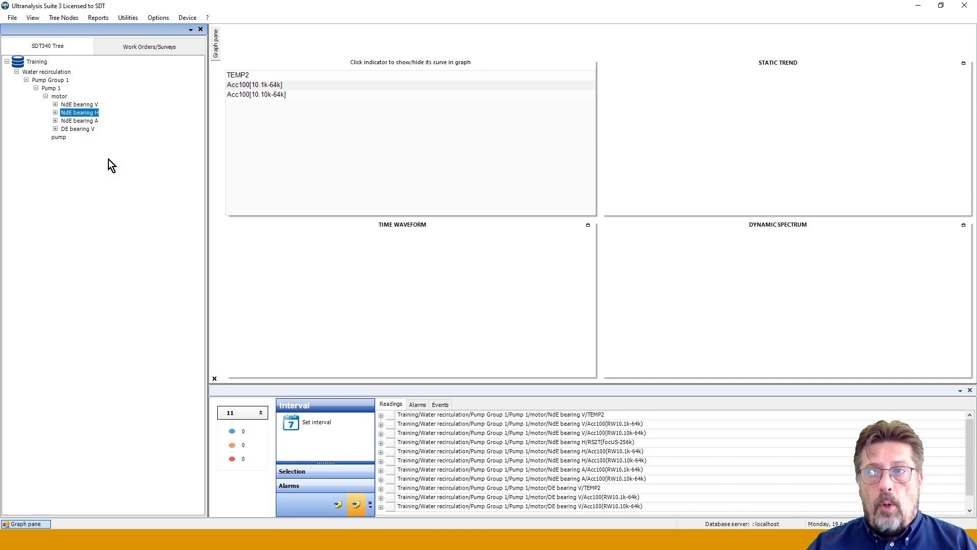
left_click(59, 97)
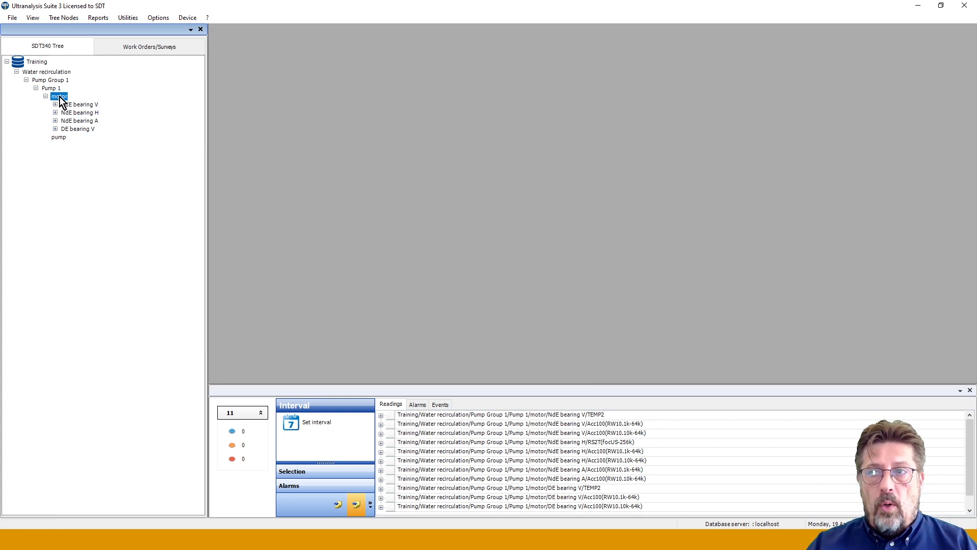
right_click(60, 96)
left_click(93, 168)
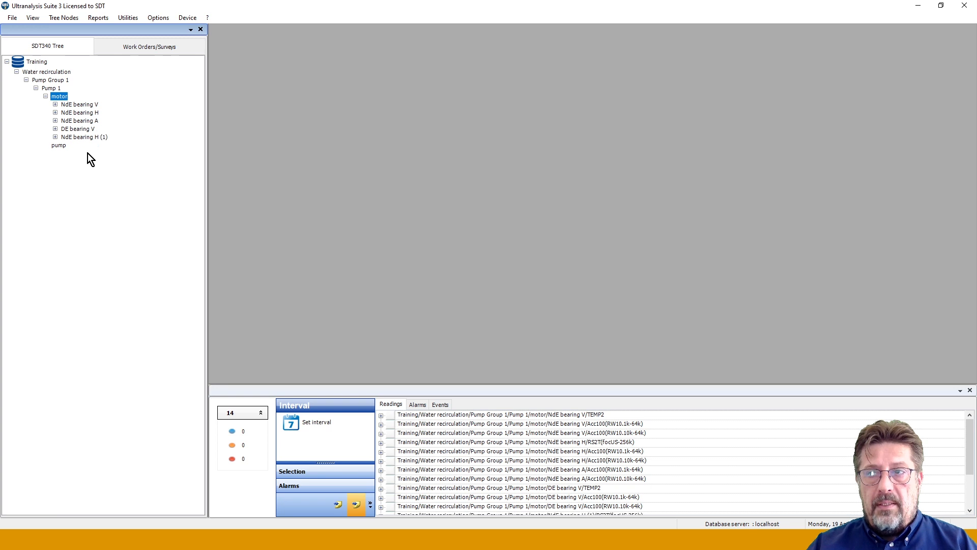
Rename the NdE bearing H (1) copy under the motor as DE bearing H and save it
right_click(84, 139)
left_click(107, 158)
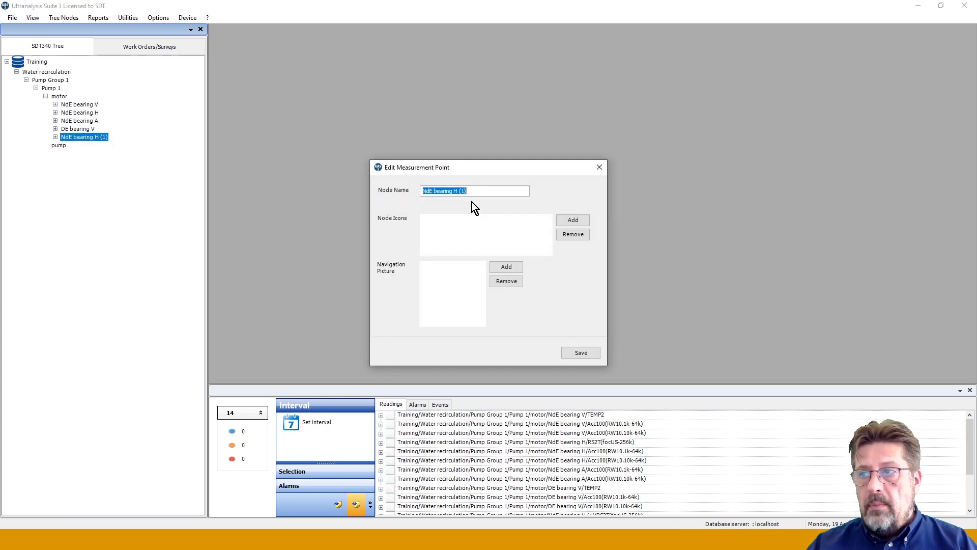
left_click(477, 192)
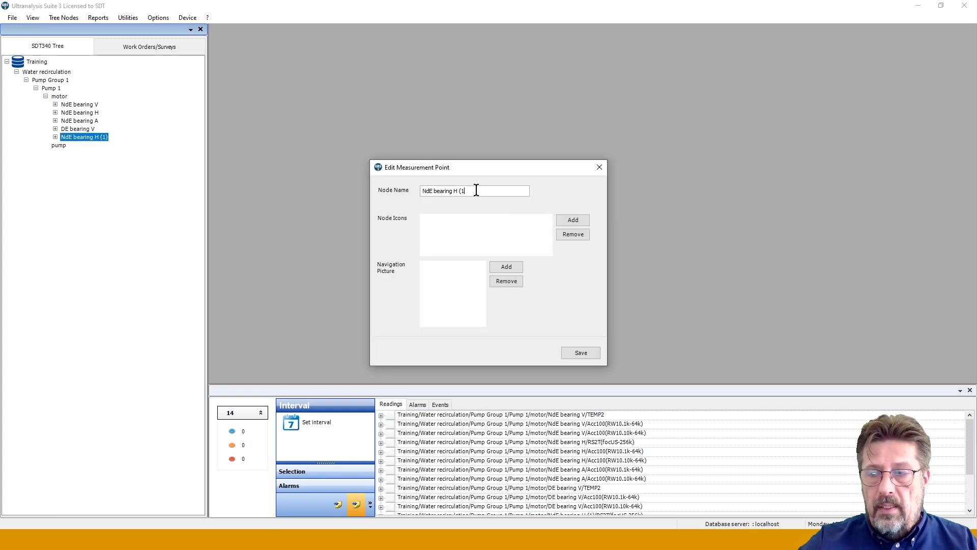
key("BackSpace")
key("BackSpace")
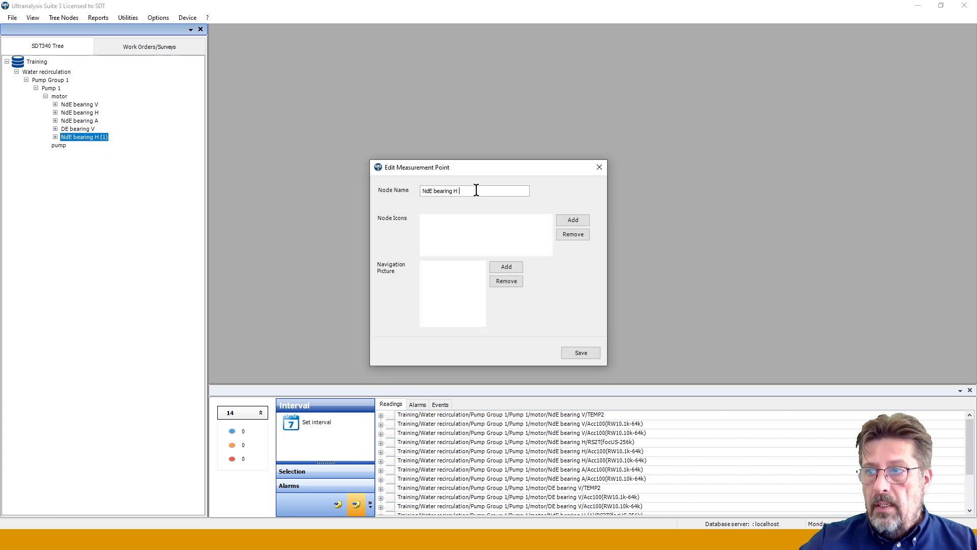
left_click(428, 191)
key("BackSpace")
key("BackSpace")
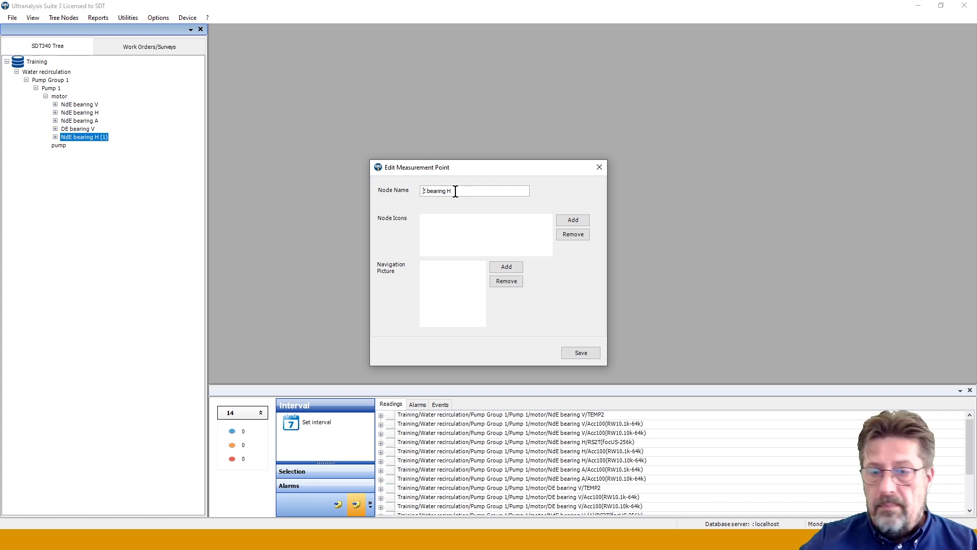
type("D")
left_click(580, 351)
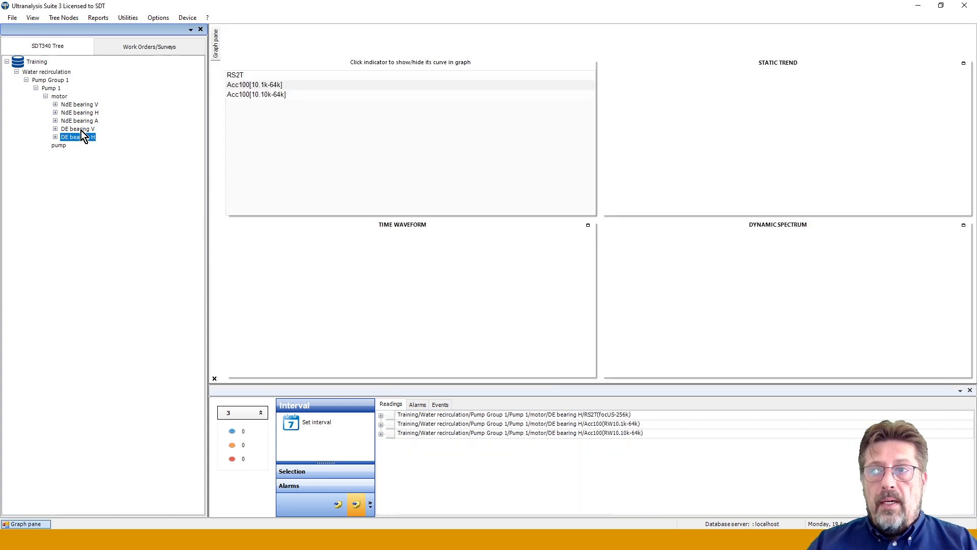
Copy only the structure of the NdE bearing A point and paste it under the motor
right_click(84, 121)
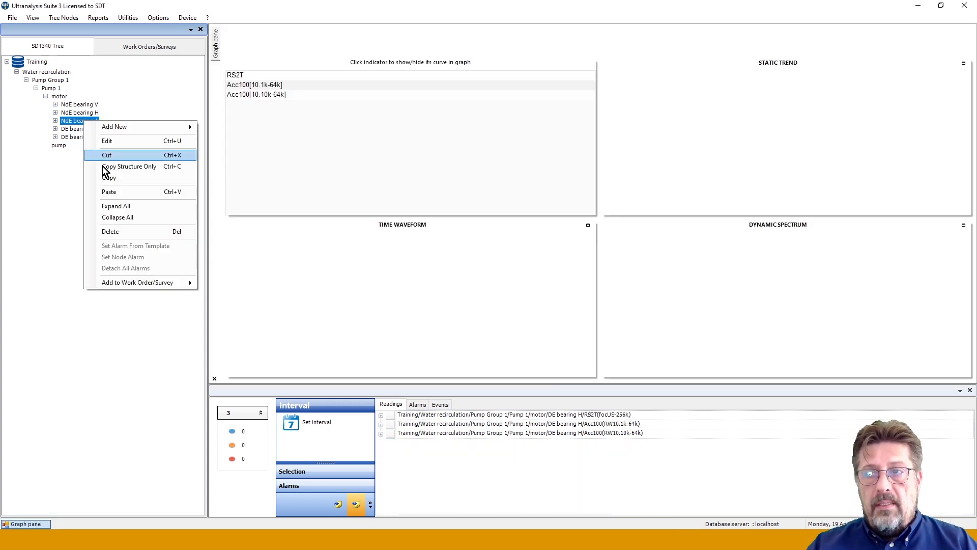
left_click(117, 167)
right_click(59, 96)
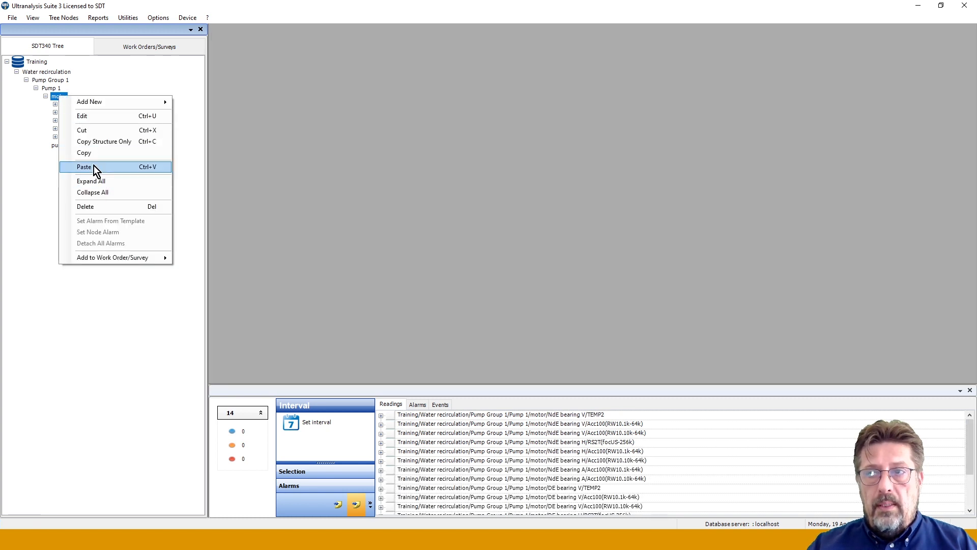
left_click(94, 166)
Rename the NdE bearing A (1) copy under the motor as DE bearing A and save it
right_click(76, 146)
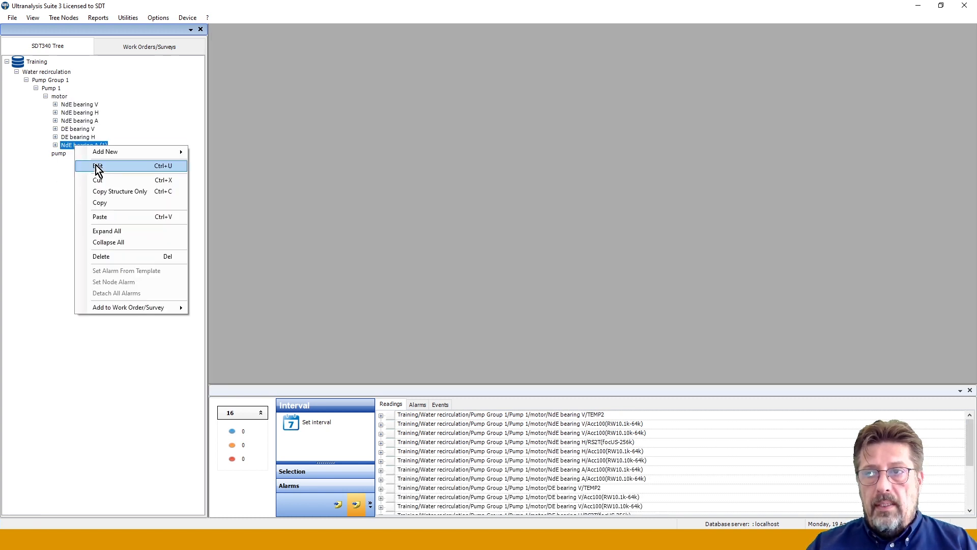
left_click(96, 168)
left_click(473, 192)
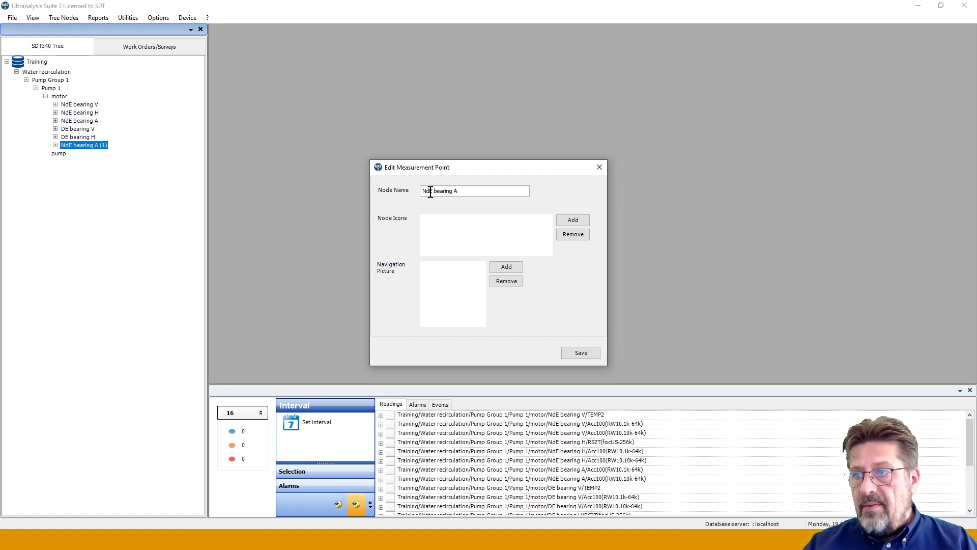
key("BackSpace")
key("BackSpace")
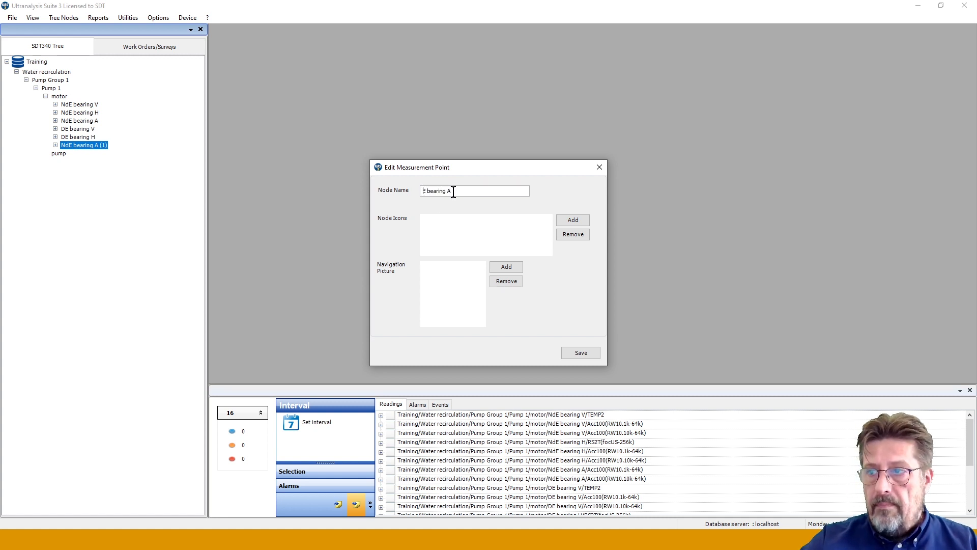
type("D")
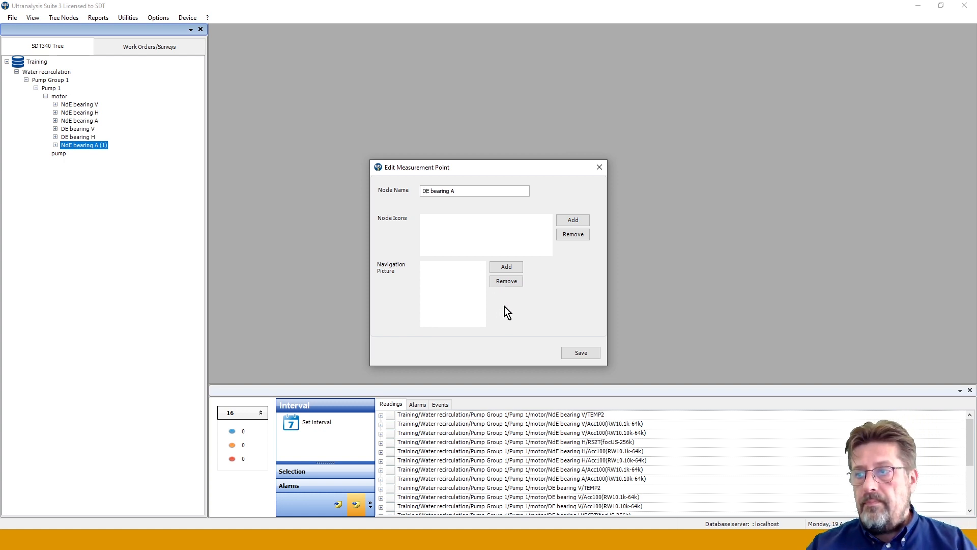
left_click(576, 353)
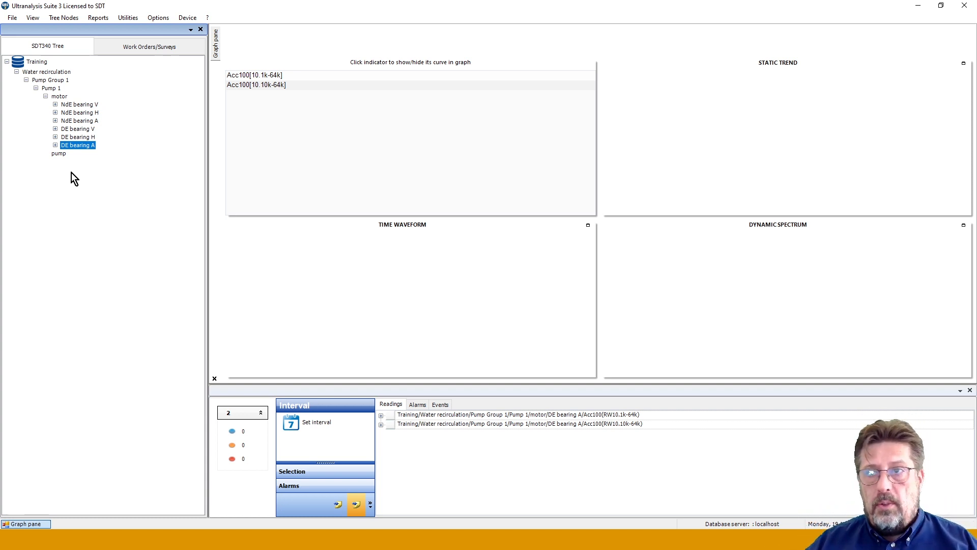
Rename the motor's NdE bearing V measurement point as NdE bearing V LG and save it
right_click(78, 105)
left_click(102, 123)
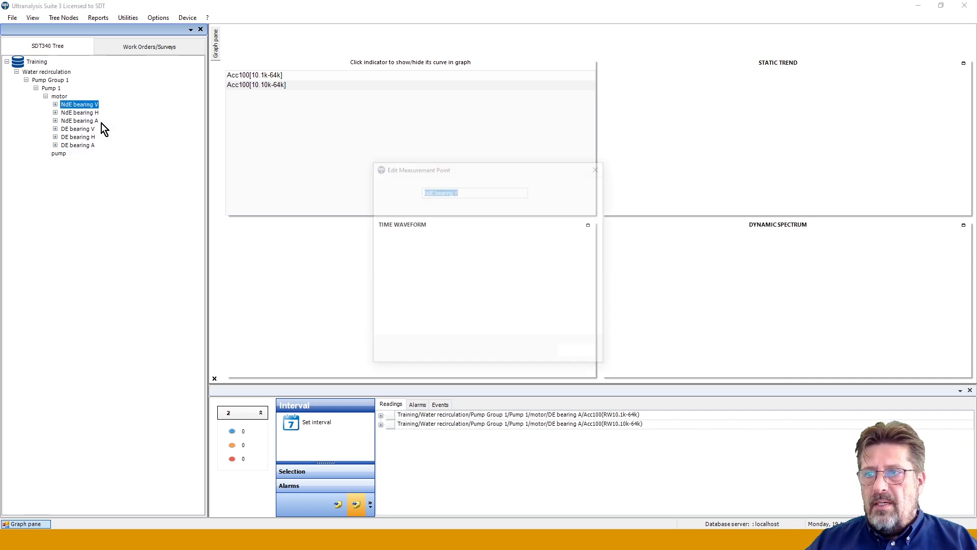
left_click(473, 191)
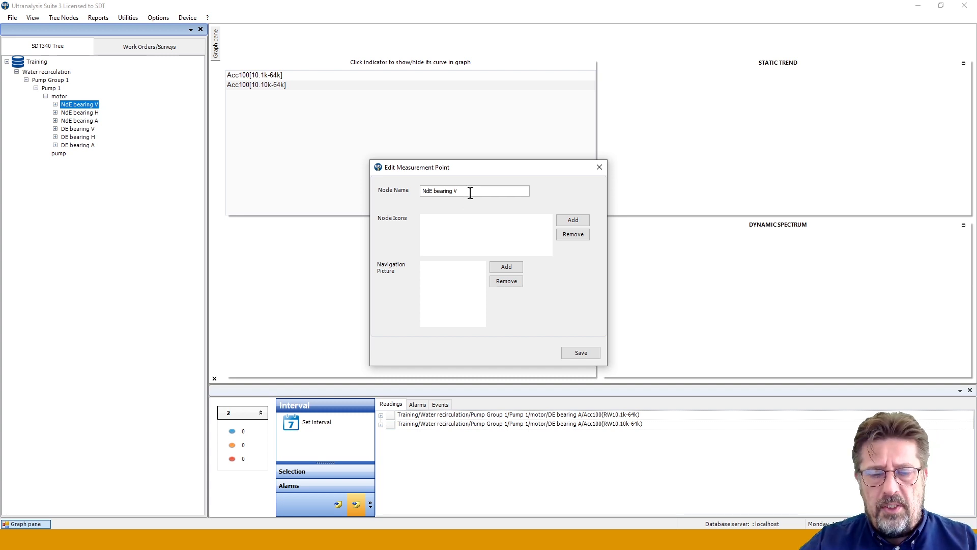
type("L")
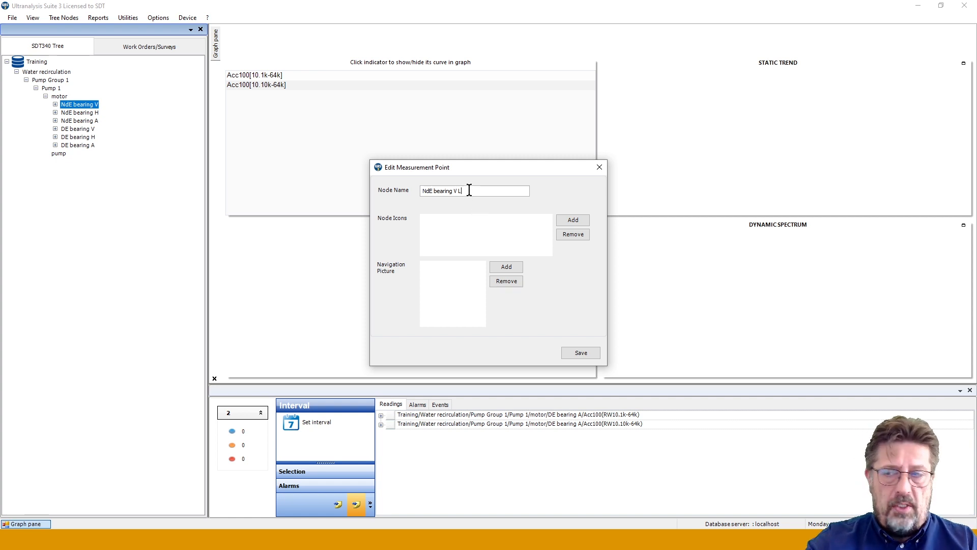
type("G")
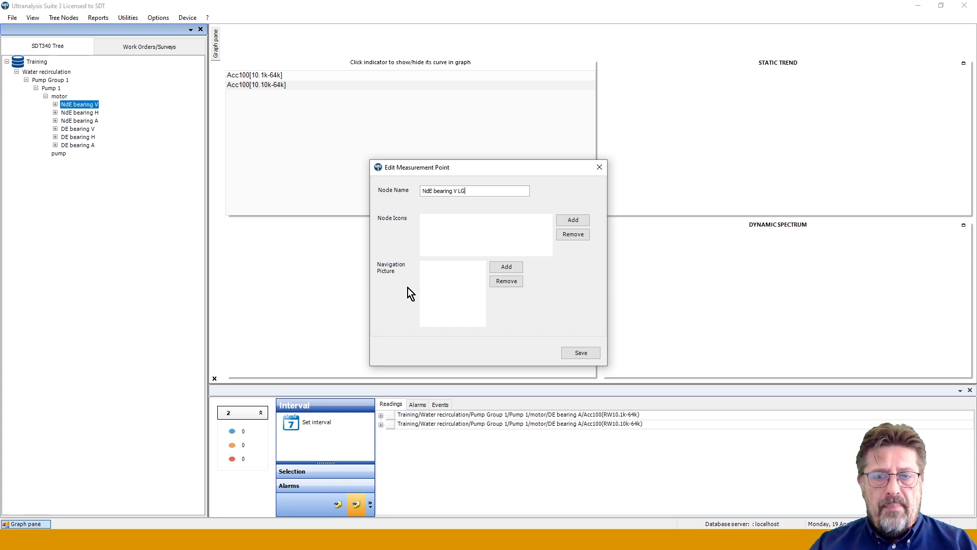
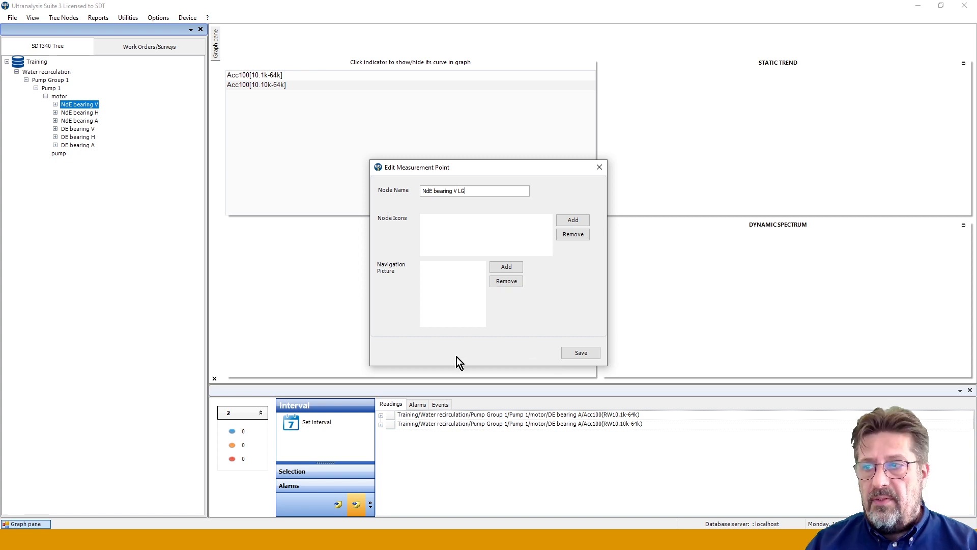
left_click(581, 354)
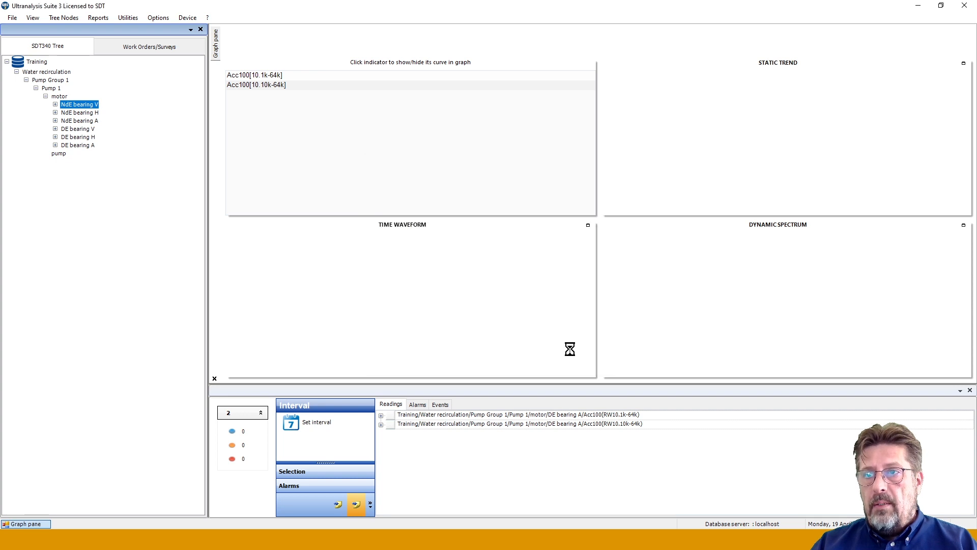
Rename the motor's NdE bearing H measurement point as NdE bearing H LG and save it
right_click(81, 113)
left_click(99, 131)
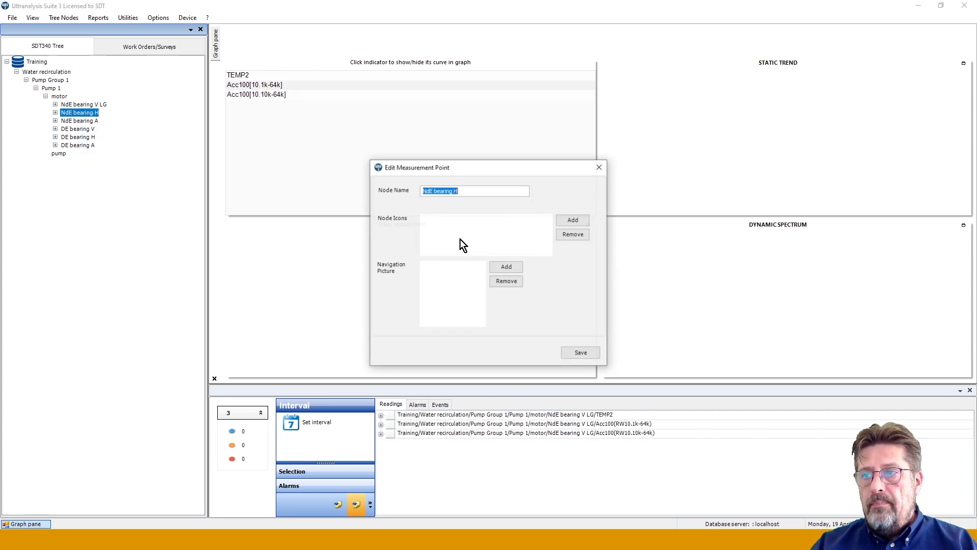
left_click(464, 191)
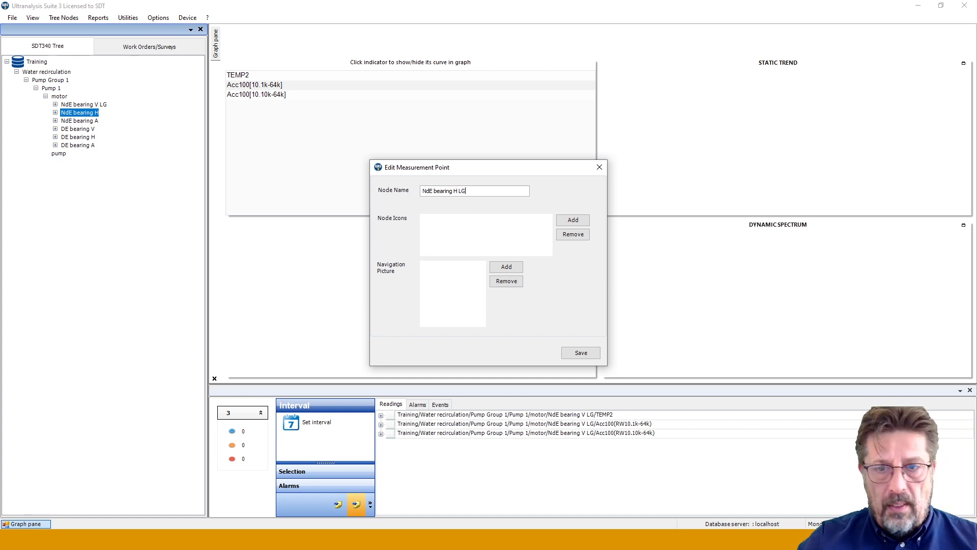
left_click(574, 352)
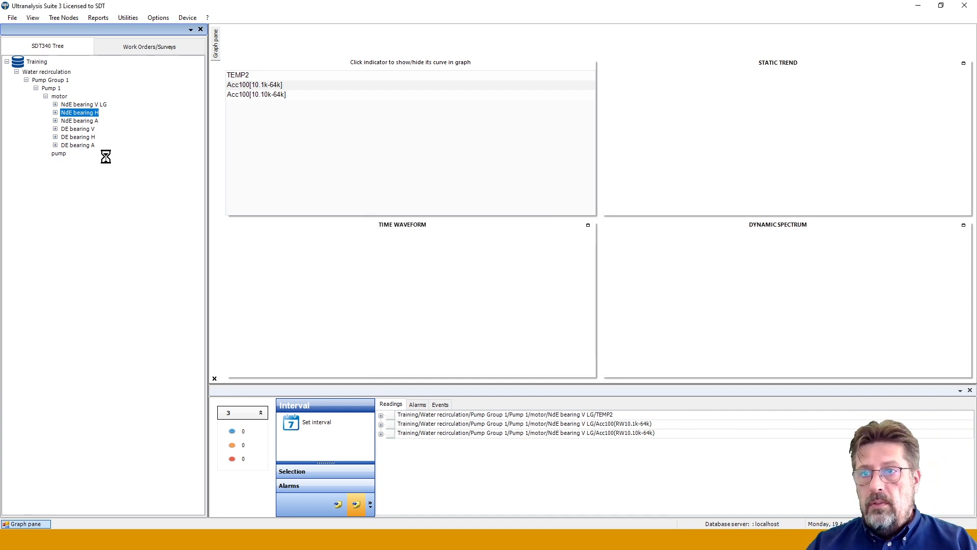
Rename the motor's NdE bearing A measurement point as NdE bearing A LG and save it
right_click(88, 123)
left_click(107, 141)
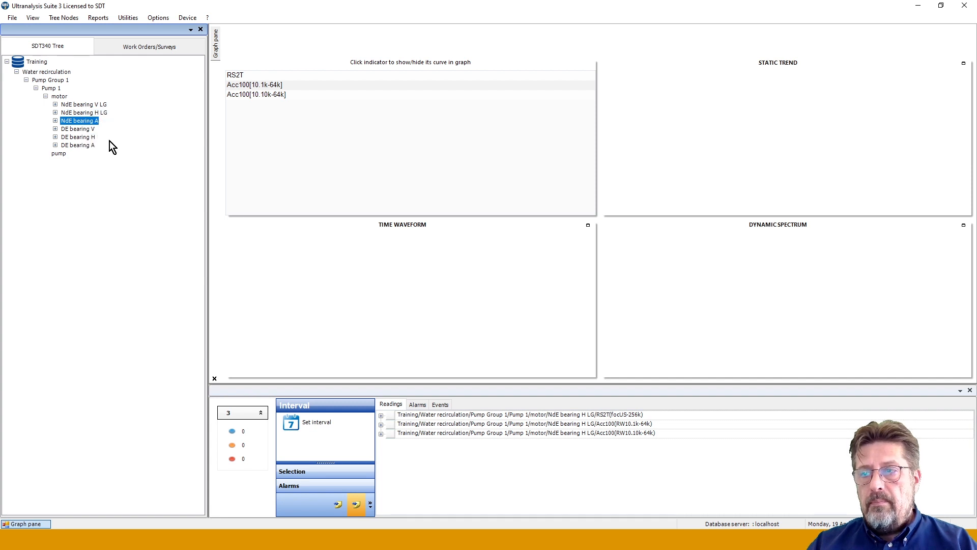
left_click(463, 191)
type("LG")
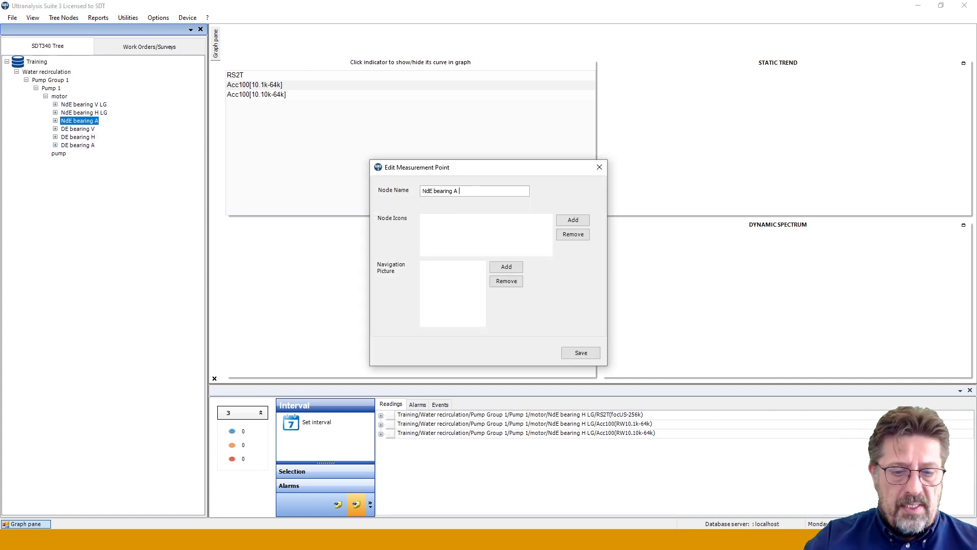
left_click(580, 353)
Rename the motor's DE bearing V measurement point as DE bearing V LG and save it
right_click(71, 131)
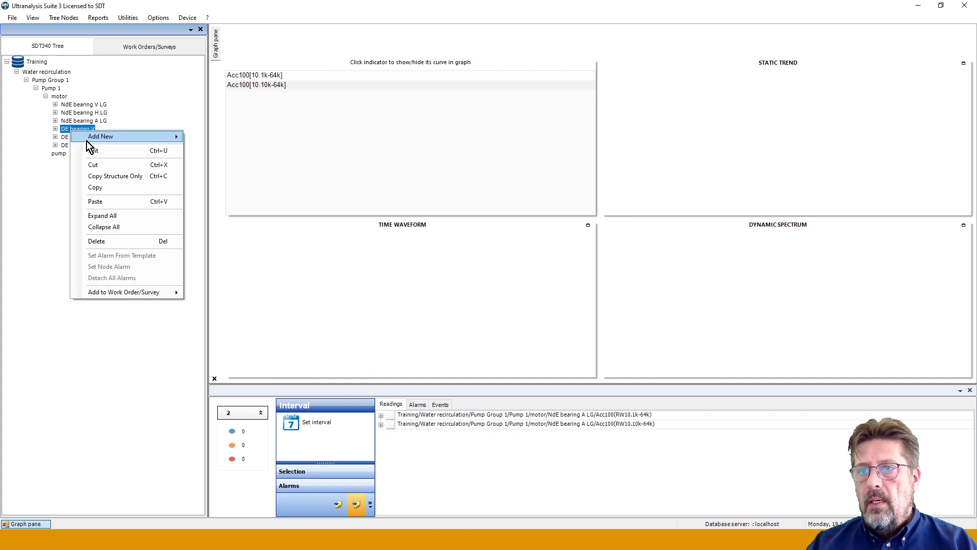
left_click(93, 151)
left_click(471, 189)
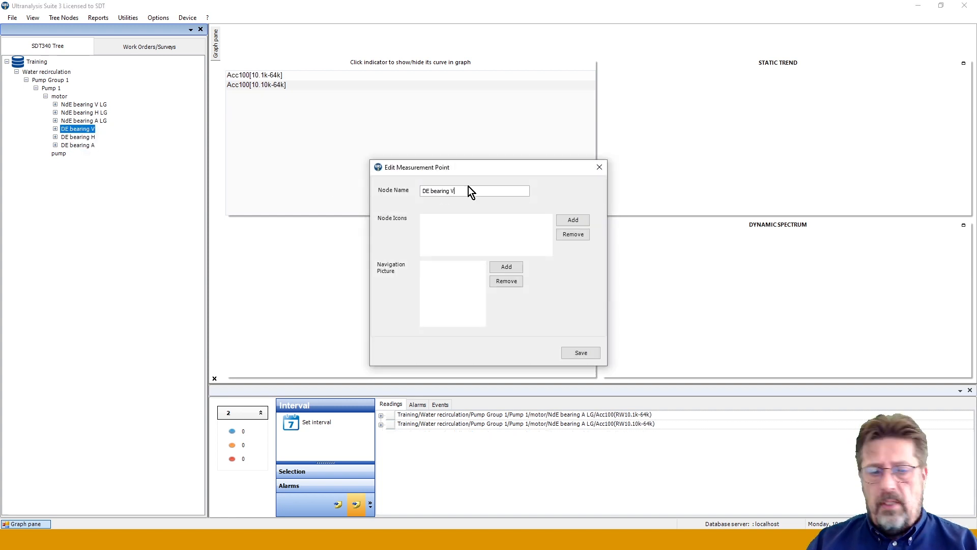
type("LG")
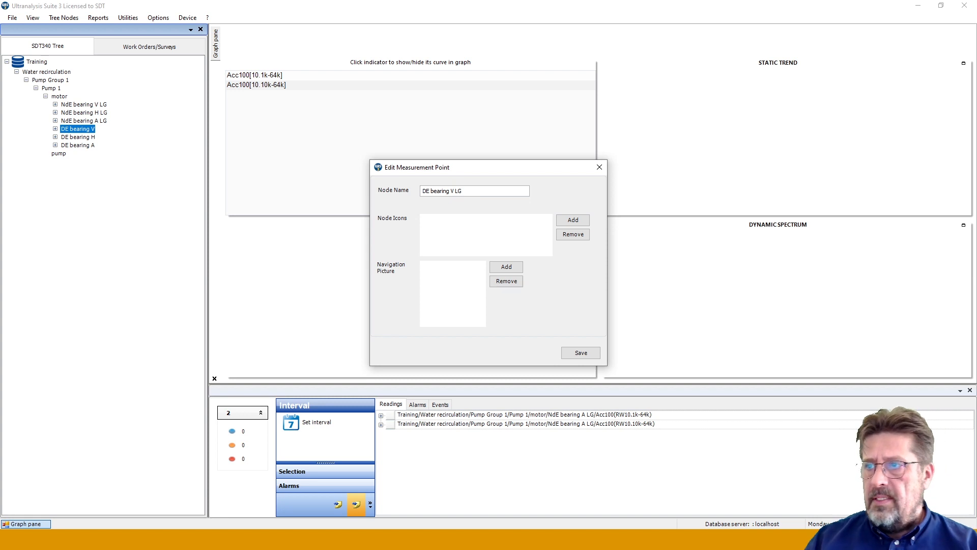
left_click(580, 353)
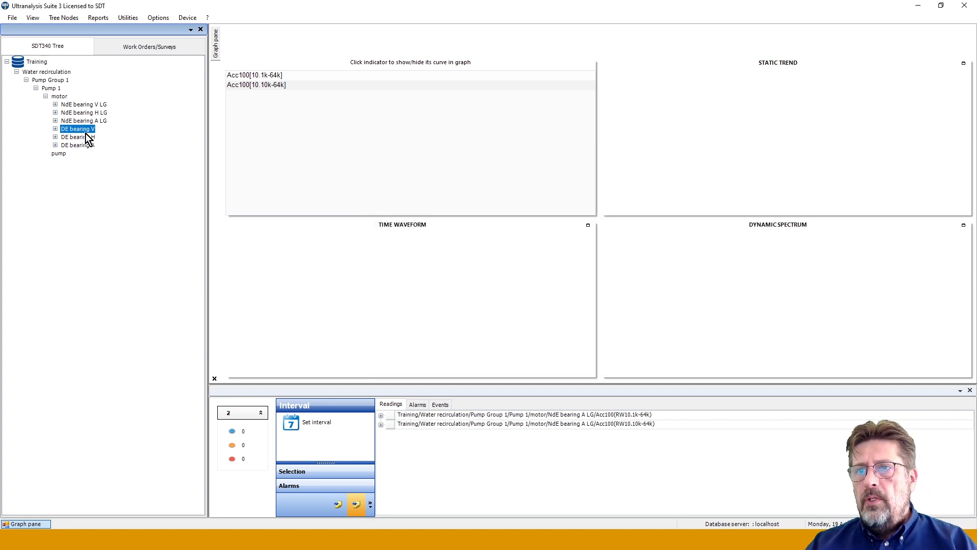
Rename the motor's DE bearing H measurement point as DE bearing H LG and save it
right_click(76, 137)
left_click(97, 156)
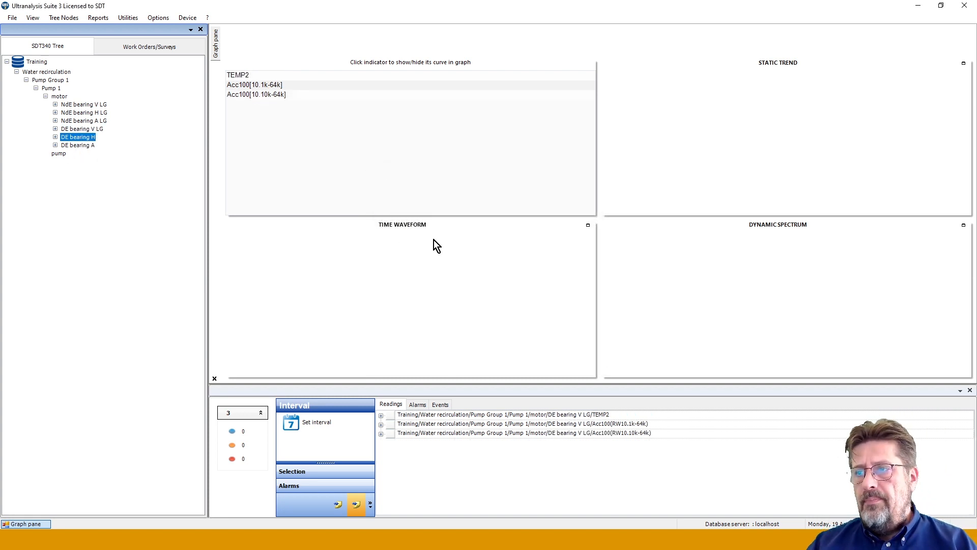
left_click(458, 190)
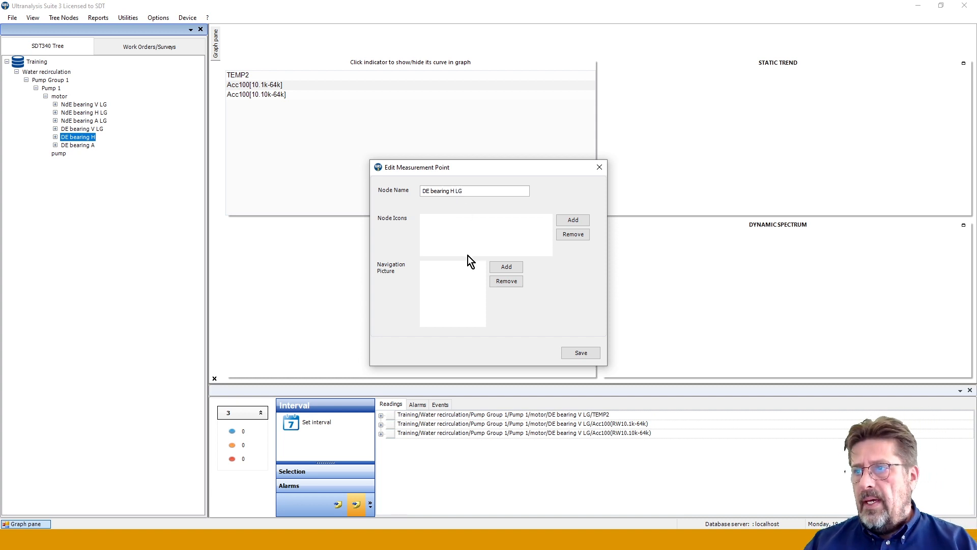
left_click(581, 353)
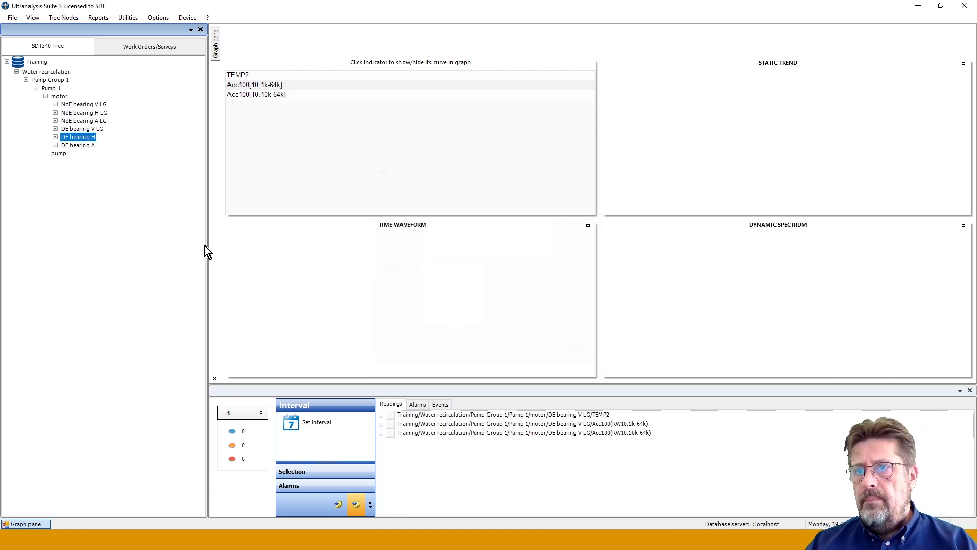
Rename the motor's DE bearing A measurement point as DE bearing A LG and save it
right_click(75, 146)
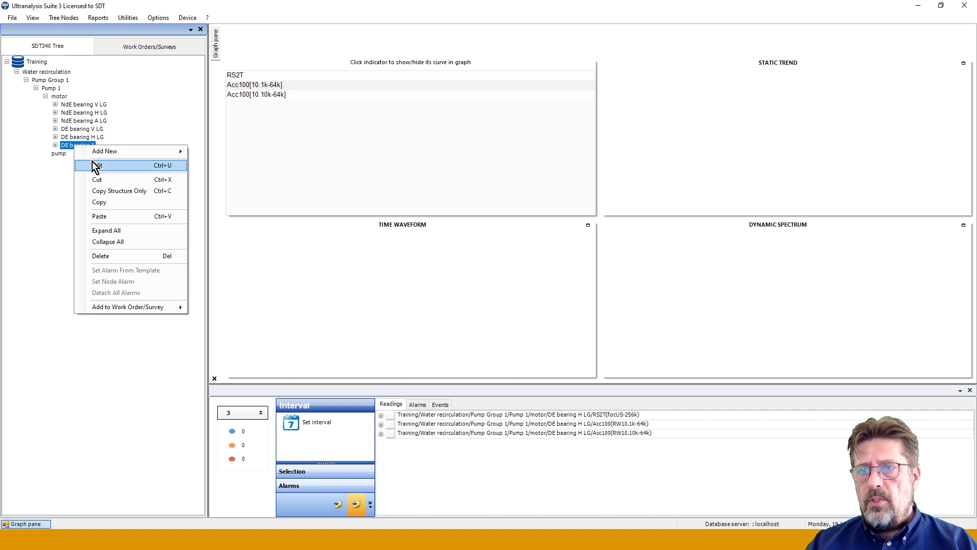
left_click(92, 162)
left_click(462, 191)
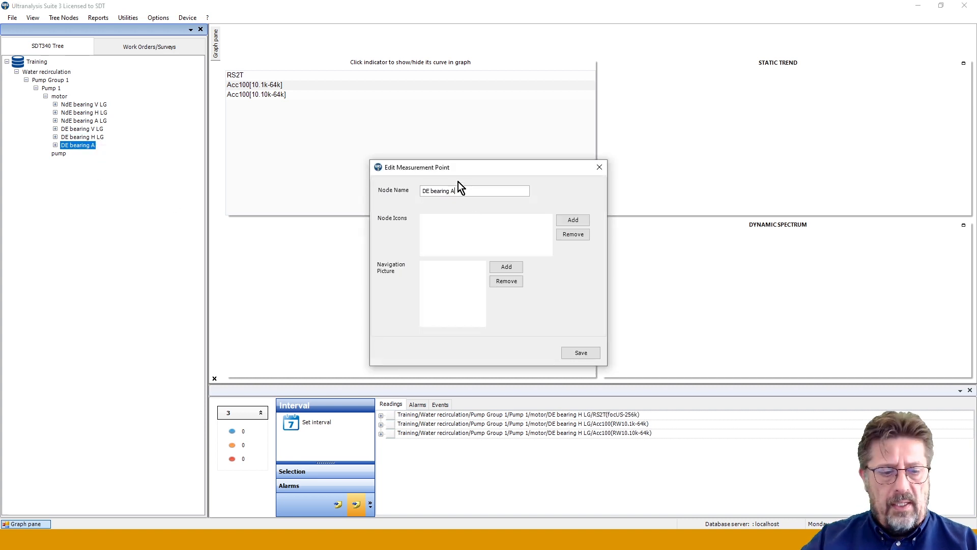
type("LG")
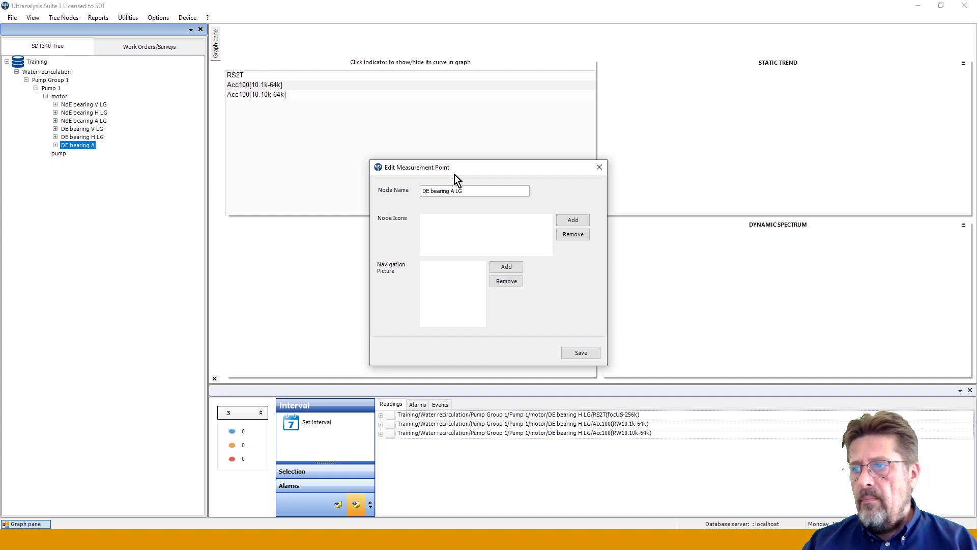
left_click(567, 350)
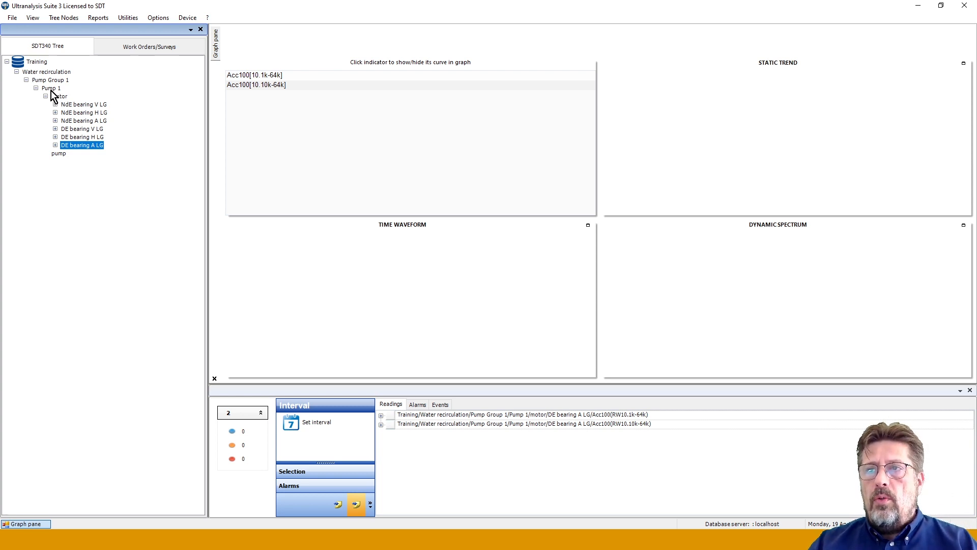
Upload the motor picture 11.jpg from the desktop folder Pic for Icons to the node icon library
left_click(121, 17)
mouse_move(153, 30)
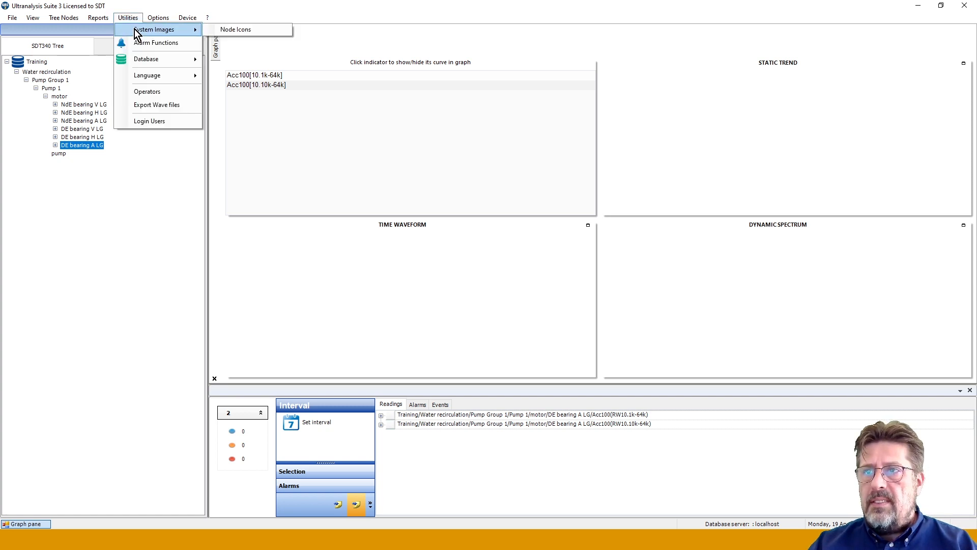
left_click(246, 29)
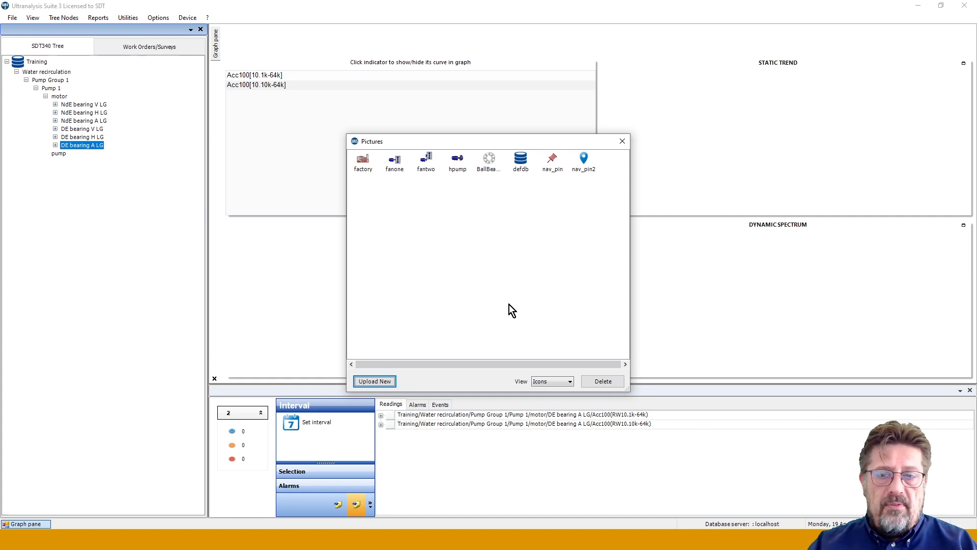
left_click(376, 383)
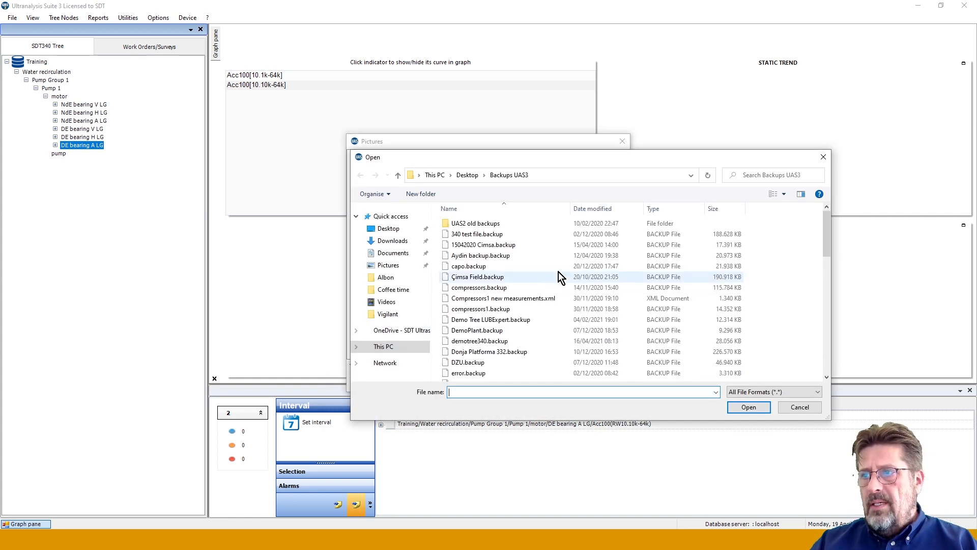
left_click(388, 230)
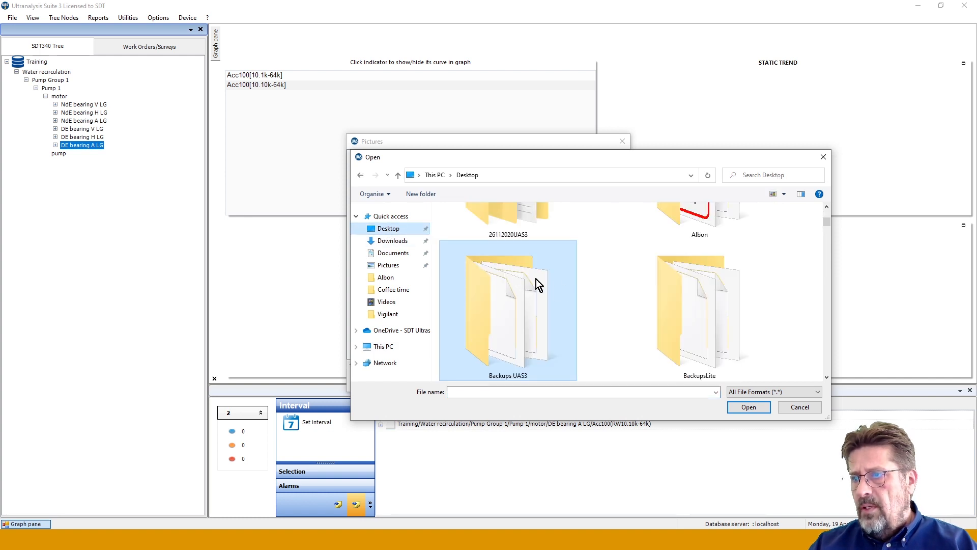
scroll(573, 287, "down", 3)
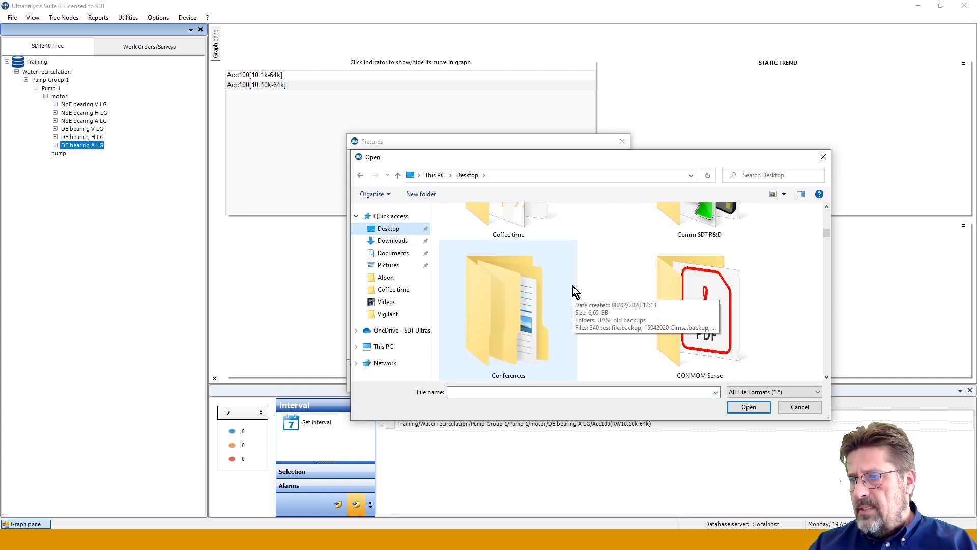
scroll(573, 286, "down", 8)
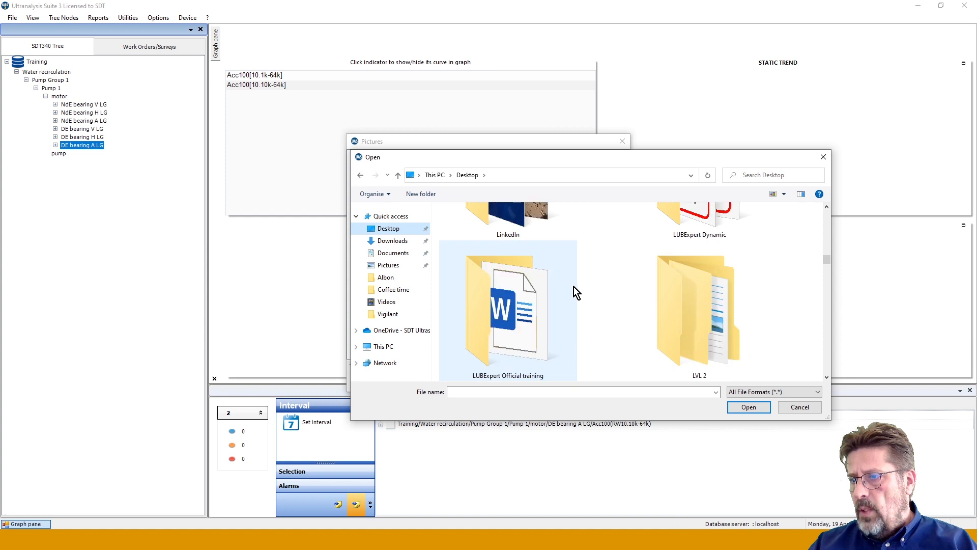
scroll(574, 286, "down", 8)
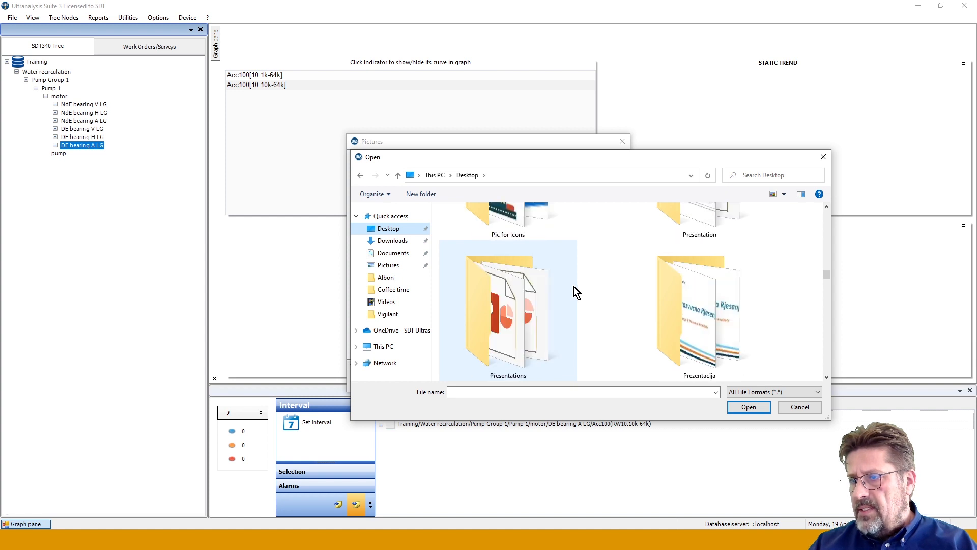
left_click(512, 283)
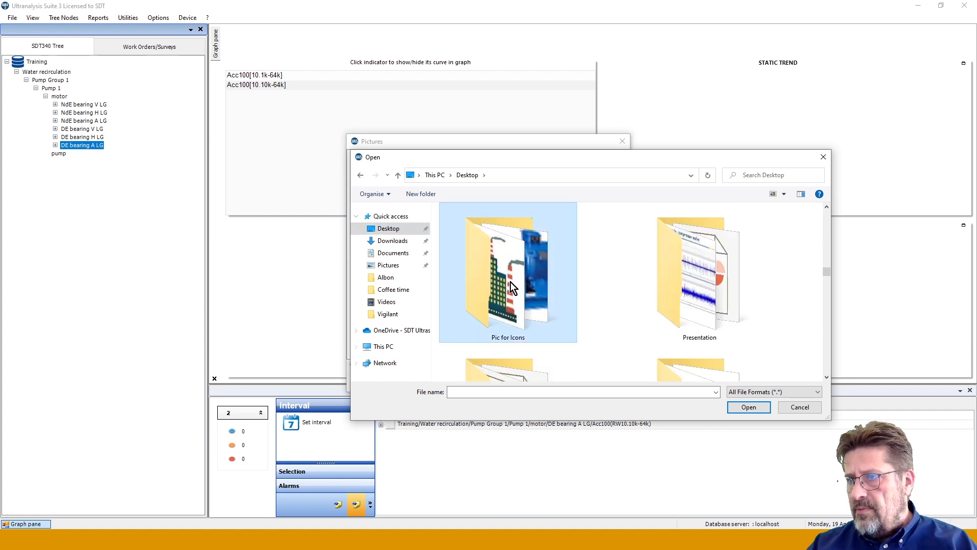
double_click(514, 286)
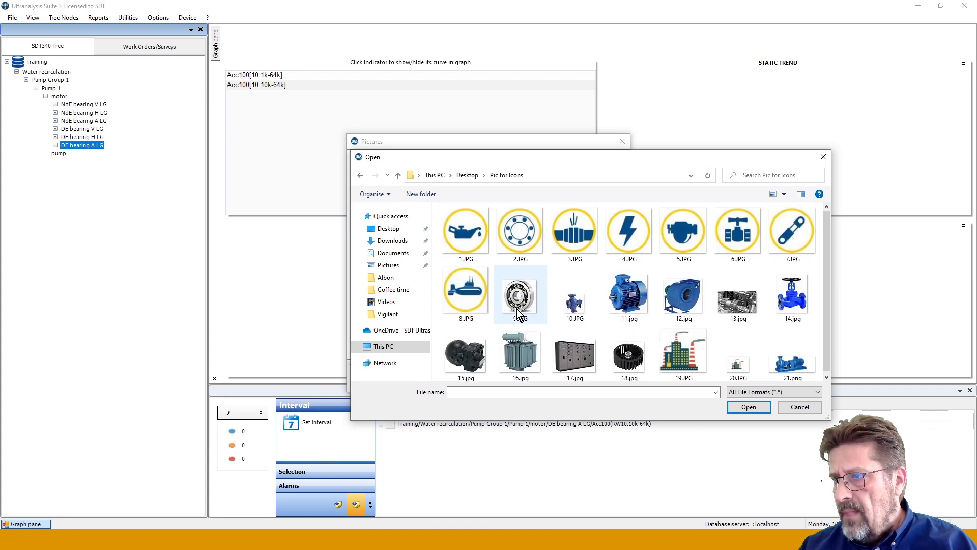
double_click(630, 298)
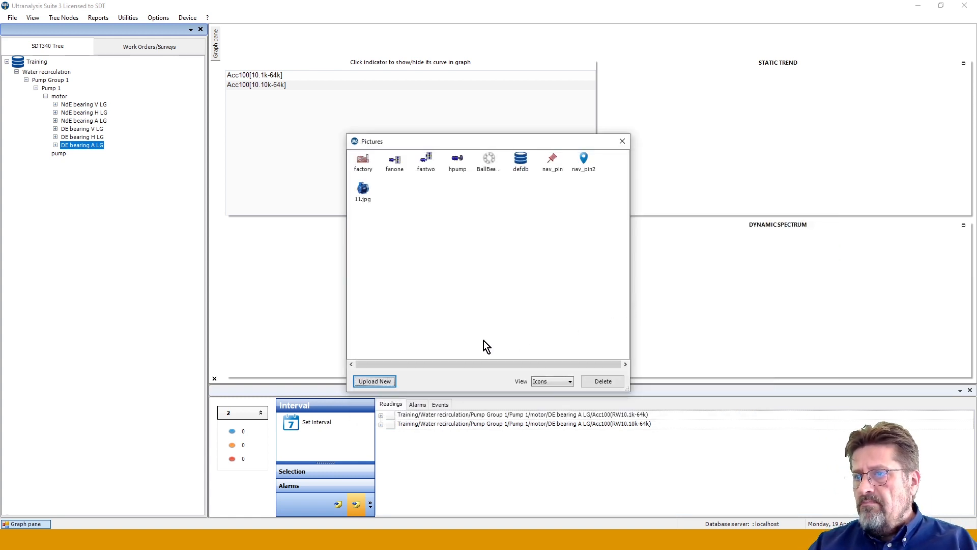
Upload the pictures 9.JPG, 21.png and 10.JPG to the node icon library and close it
left_click(385, 385)
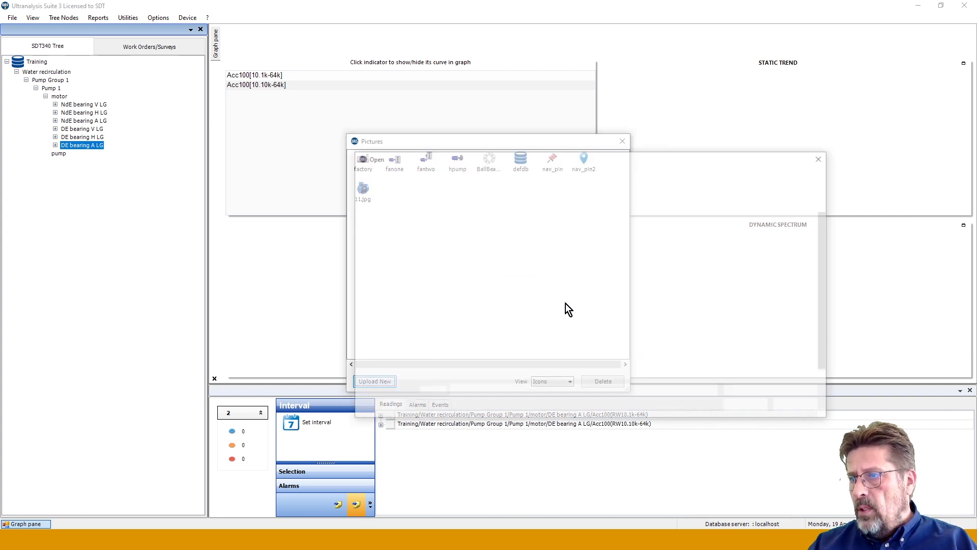
double_click(517, 293)
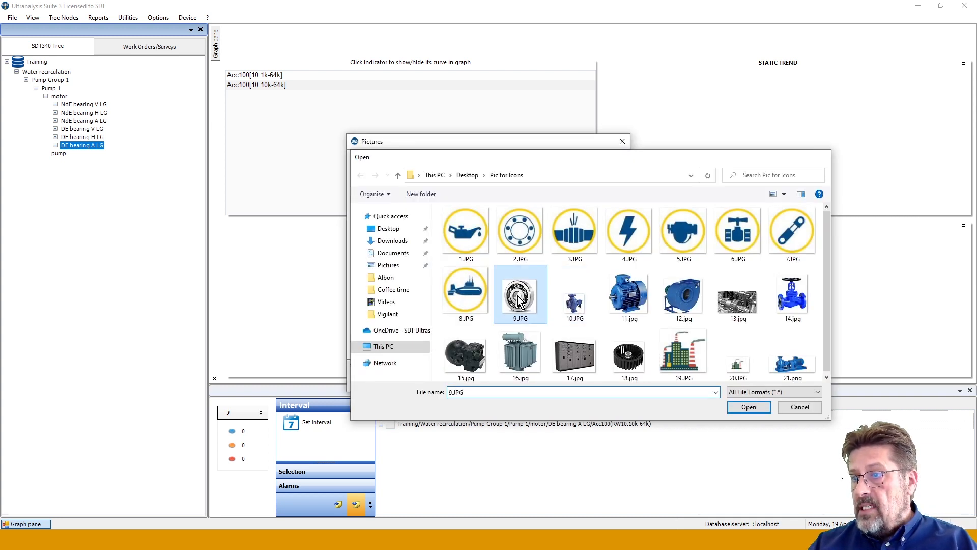
left_click(377, 382)
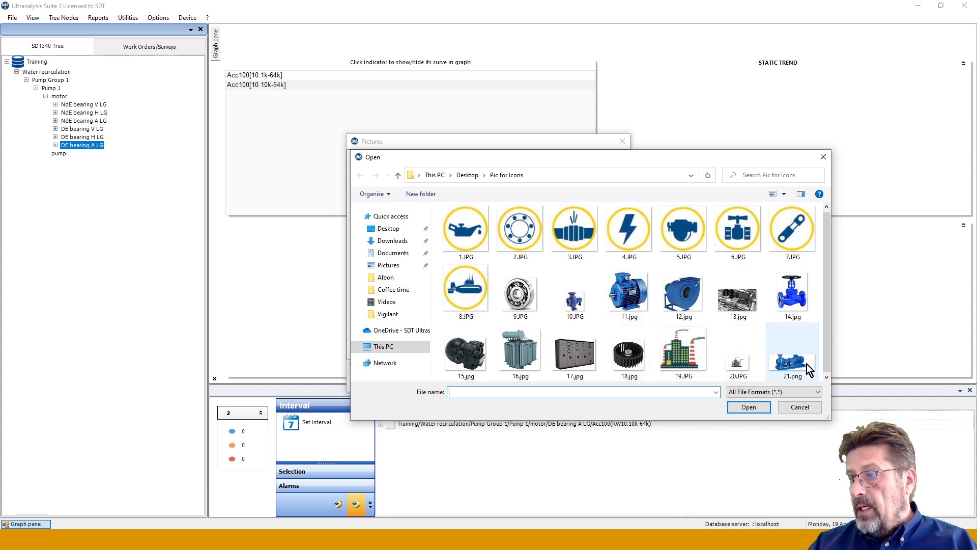
double_click(792, 363)
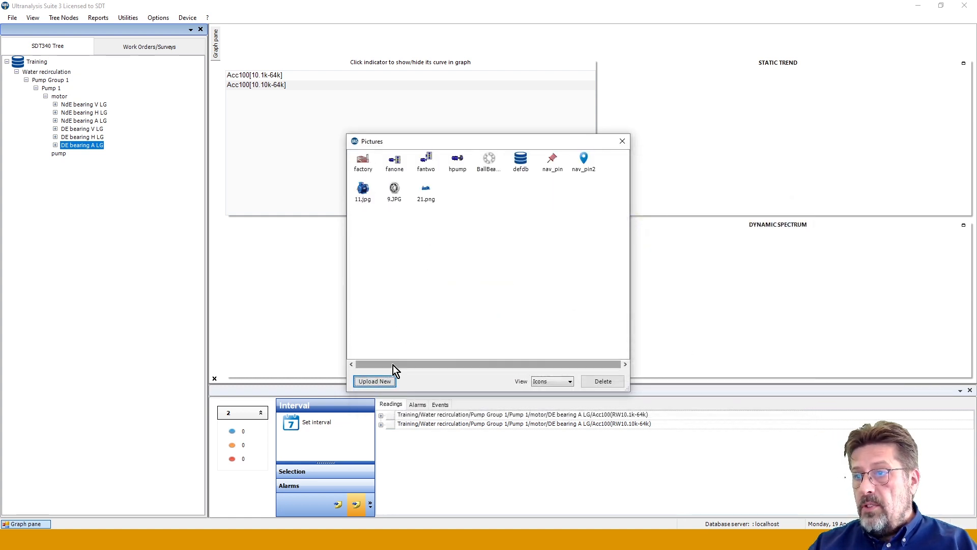
left_click(383, 381)
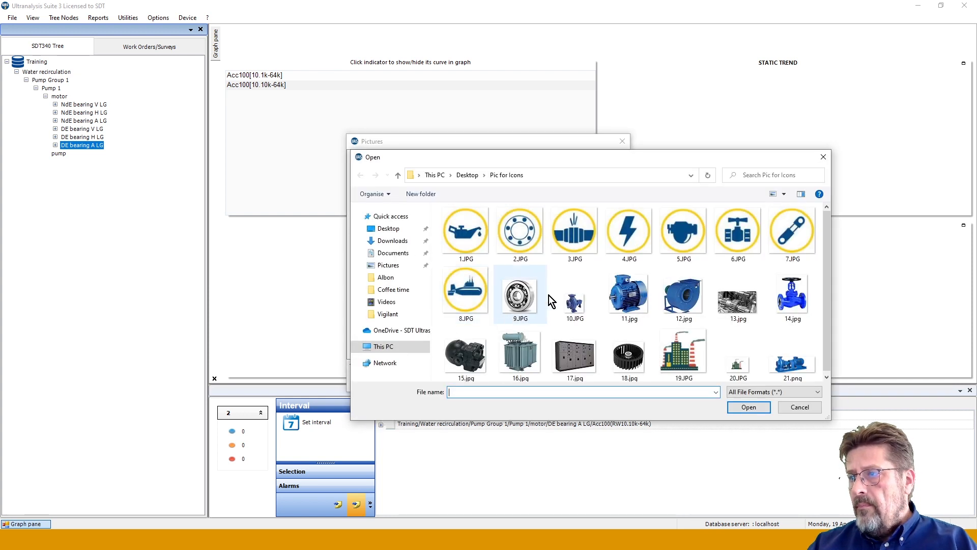
double_click(575, 303)
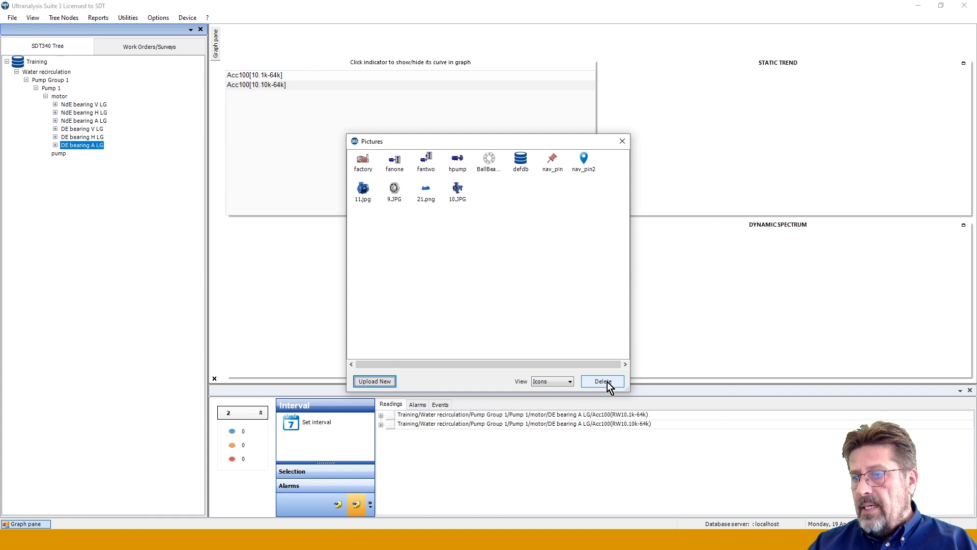
left_click(621, 141)
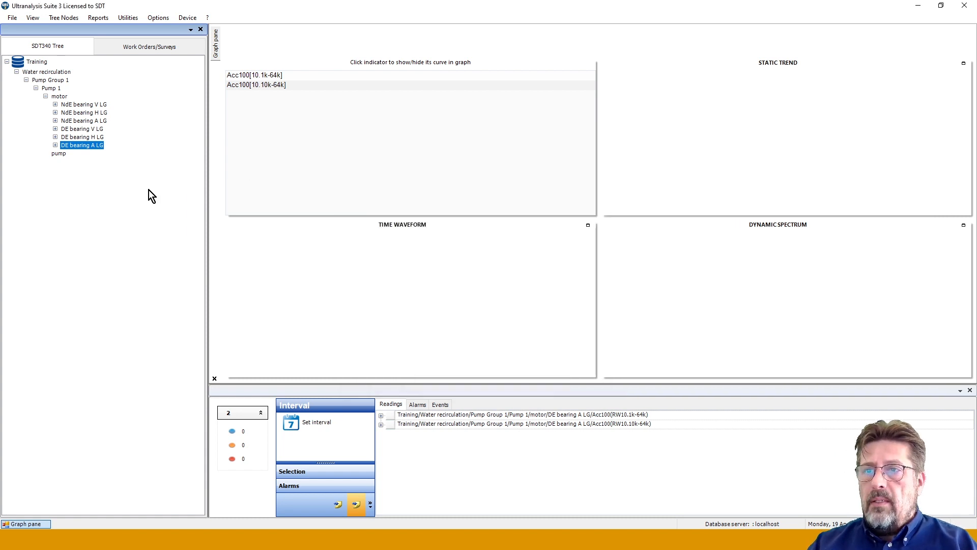
Assign the picture 21.png as node icon to the Pump 1 asset and save it
right_click(48, 87)
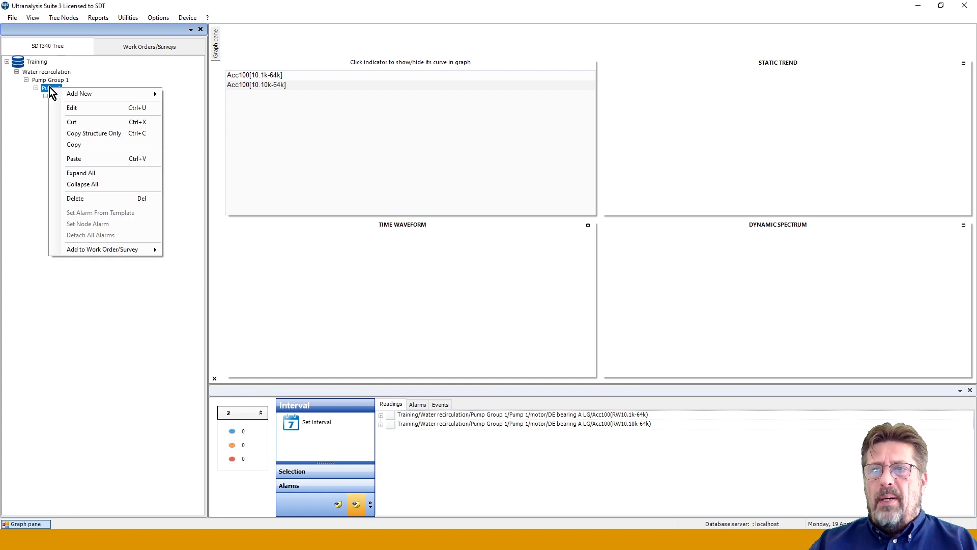
left_click(80, 106)
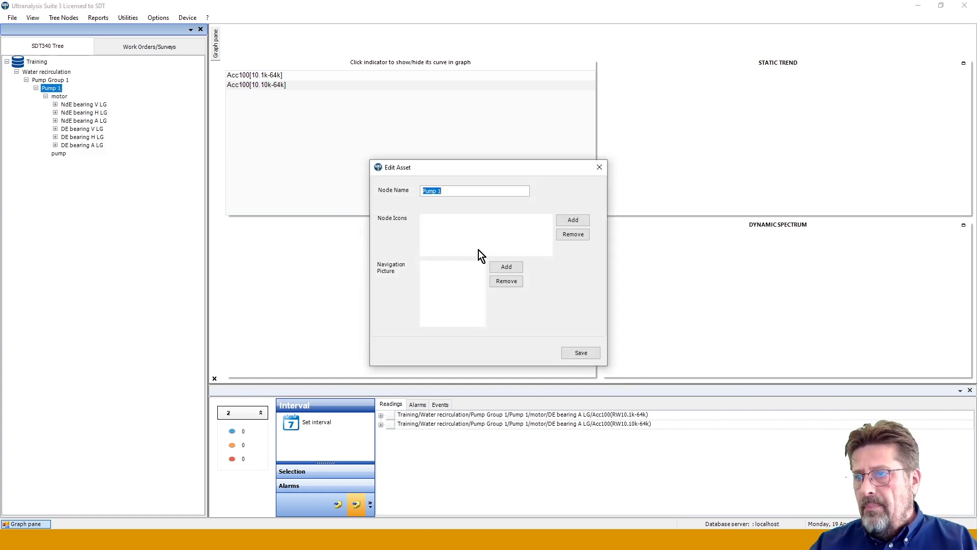
left_click(569, 221)
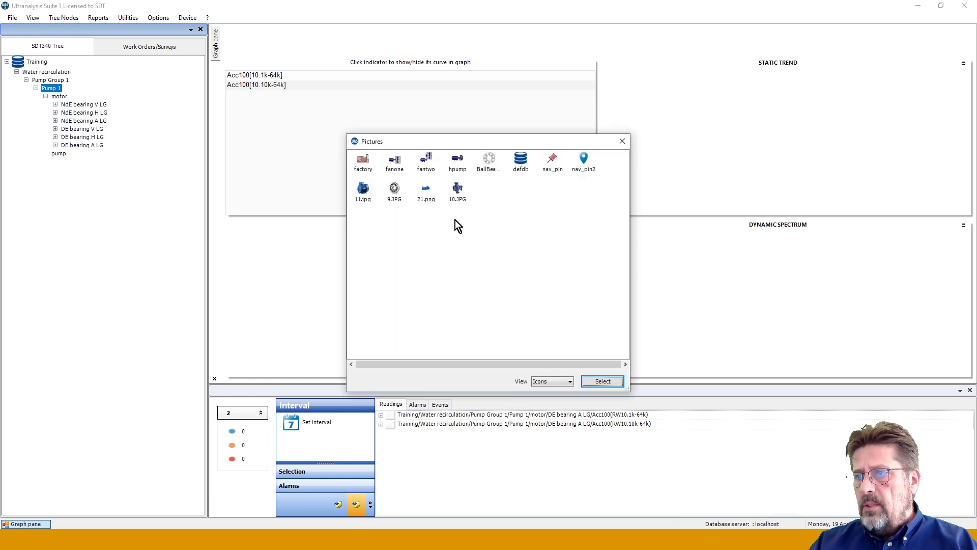
left_click(426, 189)
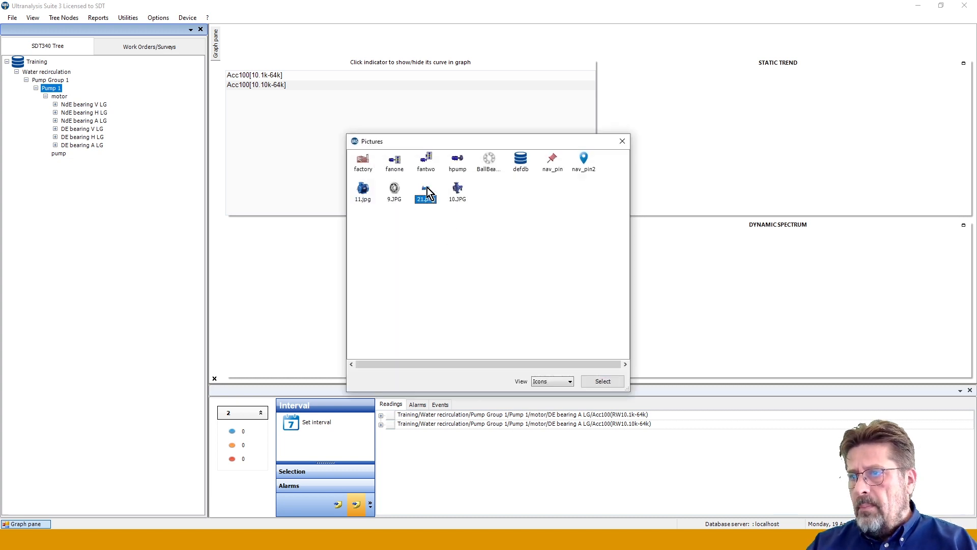
left_click(603, 381)
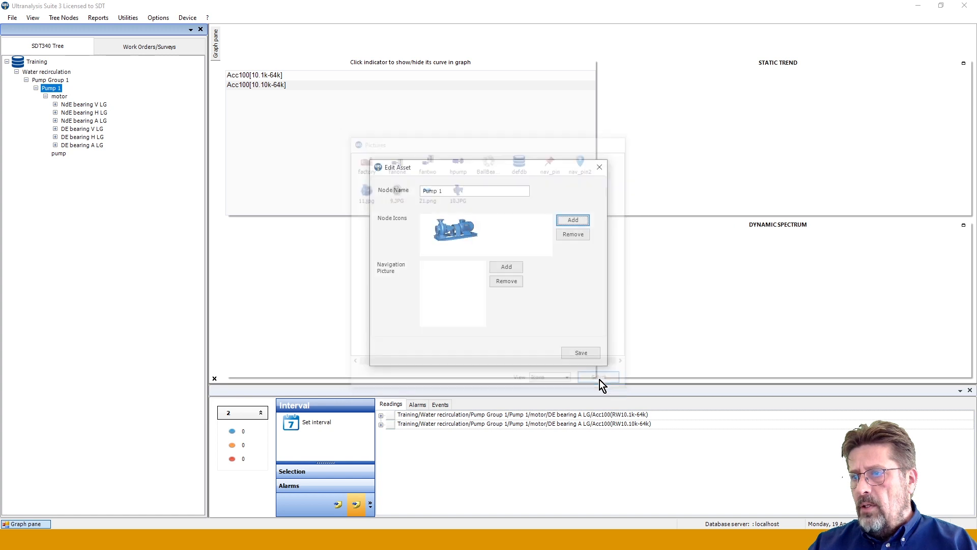
left_click(572, 353)
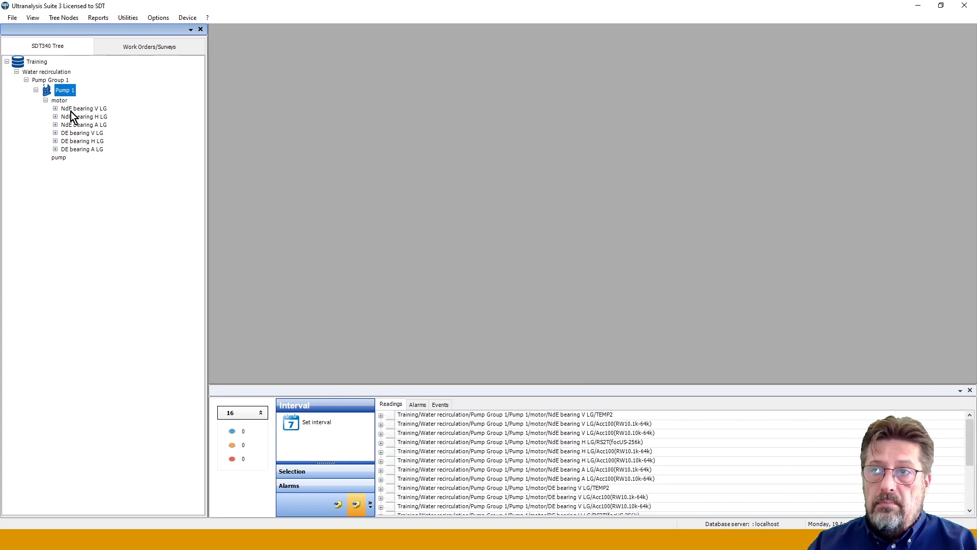
Assign the picture 11.jpg as node icon to the motor asset under Pump 1 and save it
right_click(59, 101)
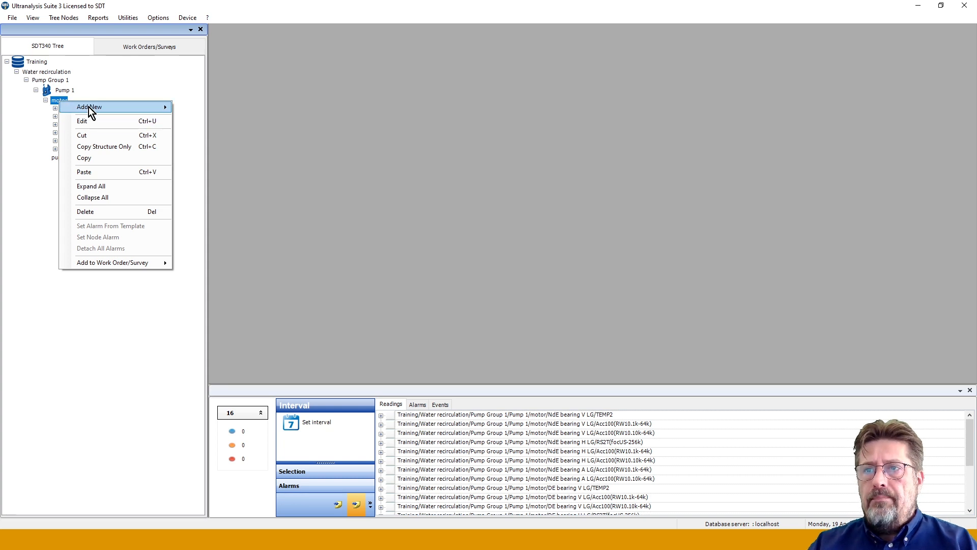
left_click(91, 121)
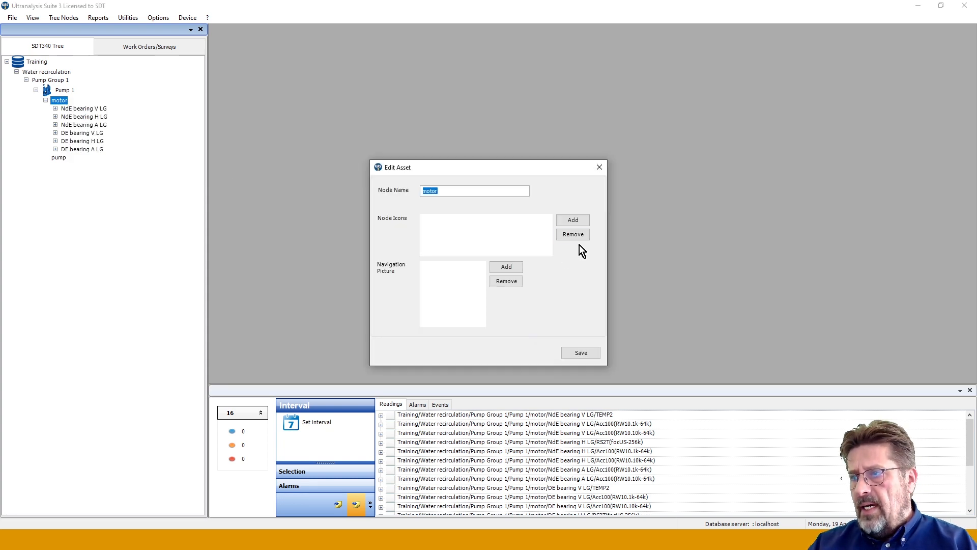
left_click(572, 221)
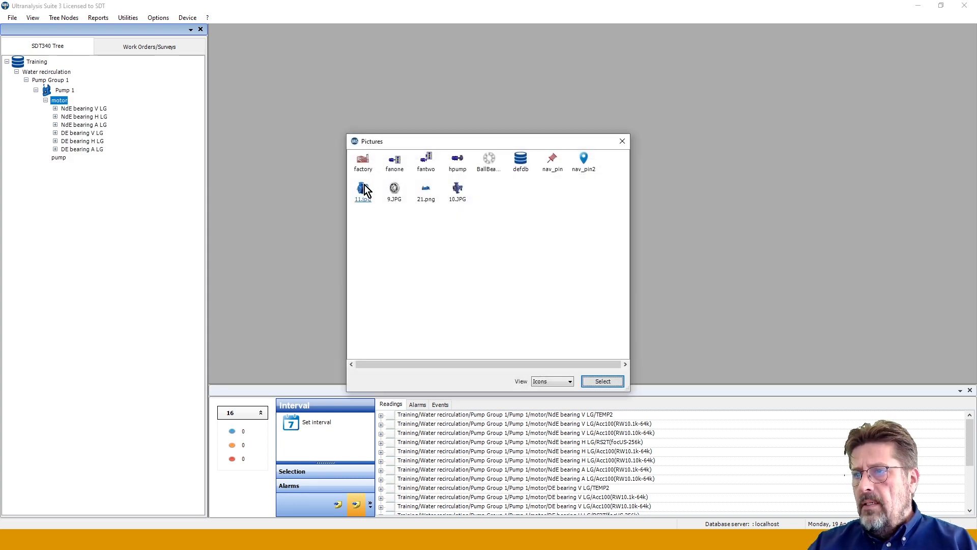
left_click(363, 190)
left_click(608, 382)
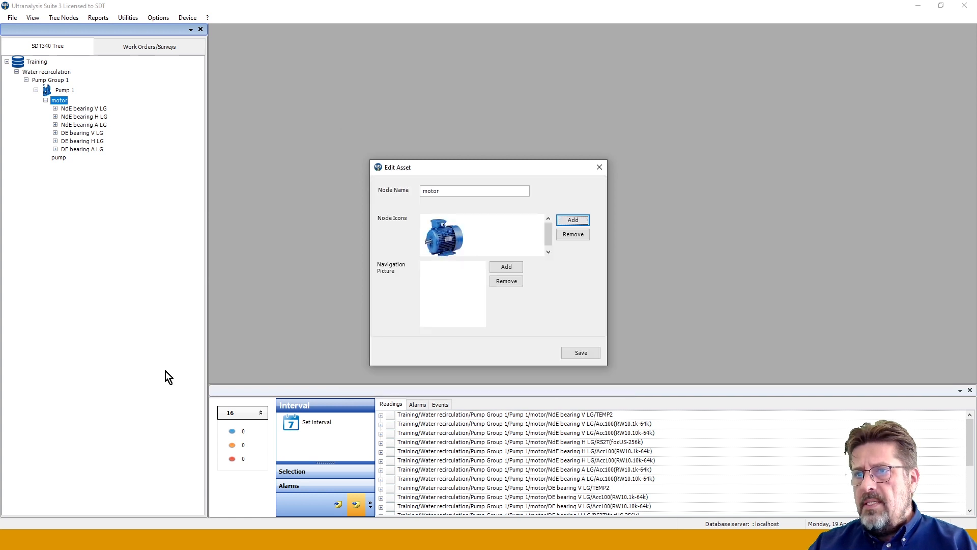
left_click(570, 351)
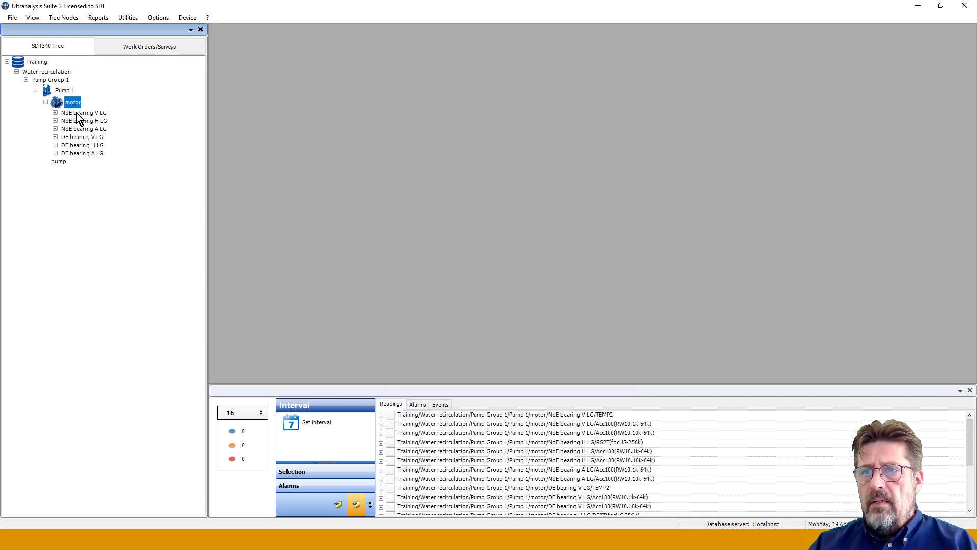
Assign the bearing picture 9.JPG as node icon to the NdE bearing V LG measurement point and save it
right_click(77, 113)
left_click(101, 130)
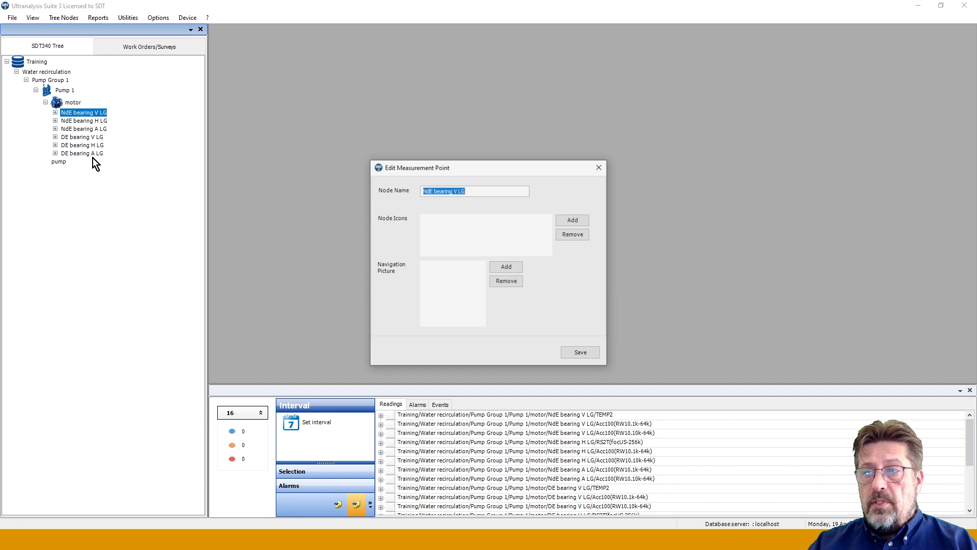
left_click(573, 221)
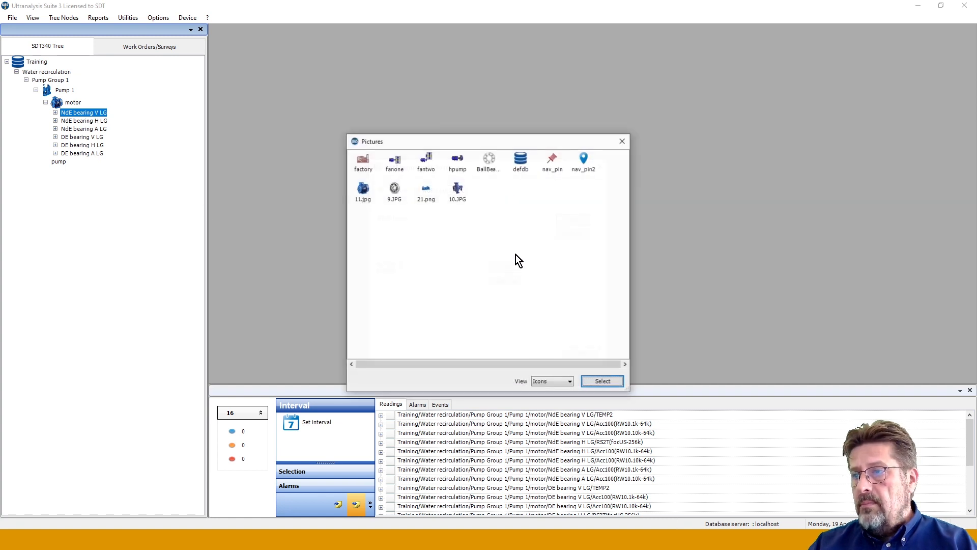
left_click(395, 189)
left_click(610, 379)
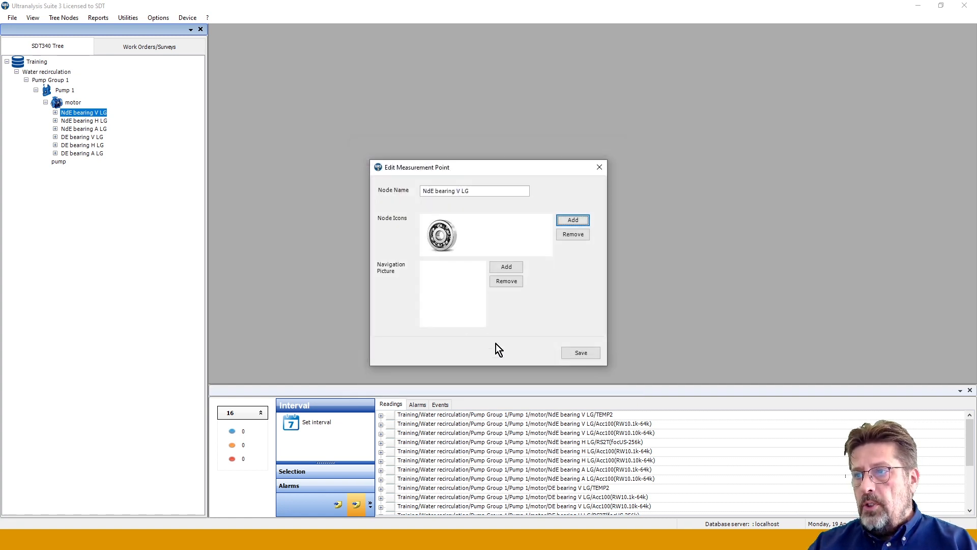
left_click(580, 352)
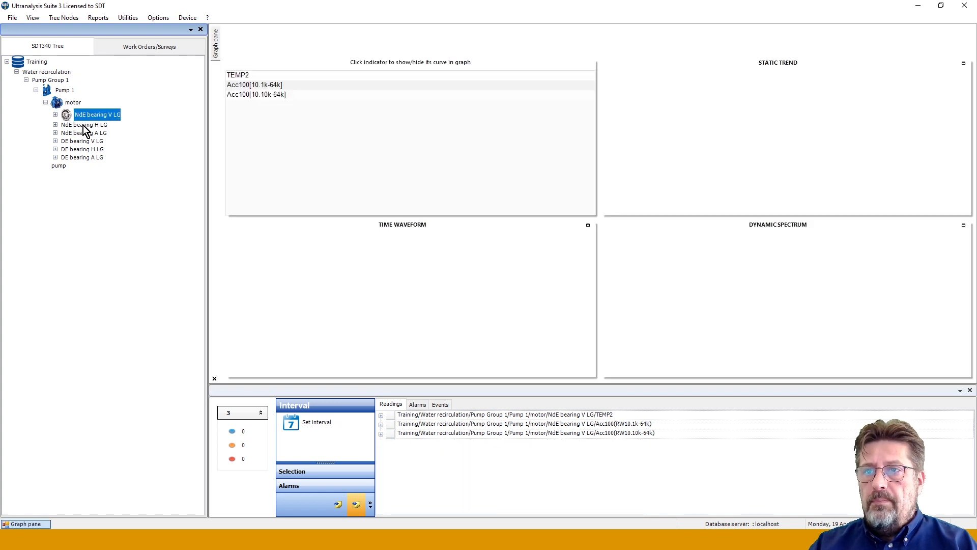
Assign the bearing picture 9.JPG as node icon to the NdE bearing H LG measurement point and save it
right_click(81, 127)
left_click(104, 146)
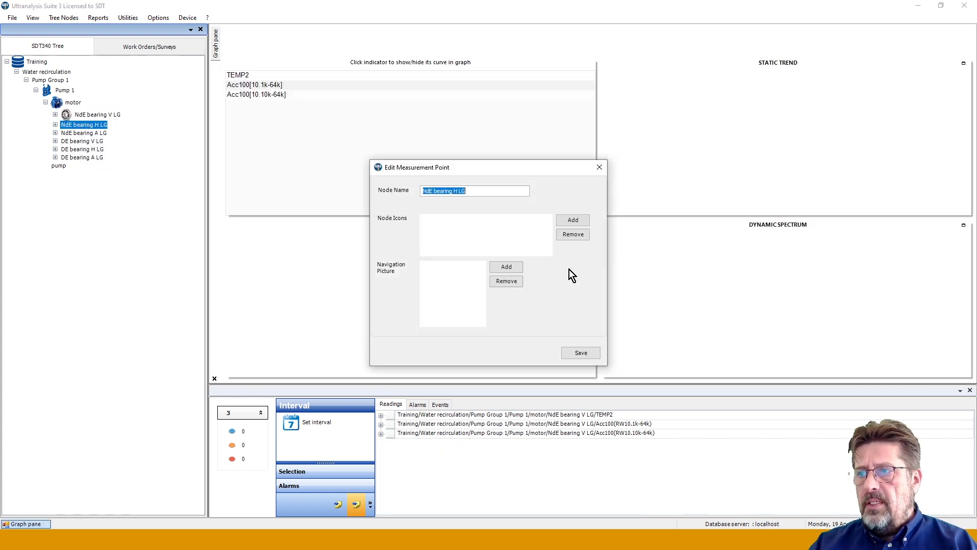
left_click(574, 220)
left_click(394, 189)
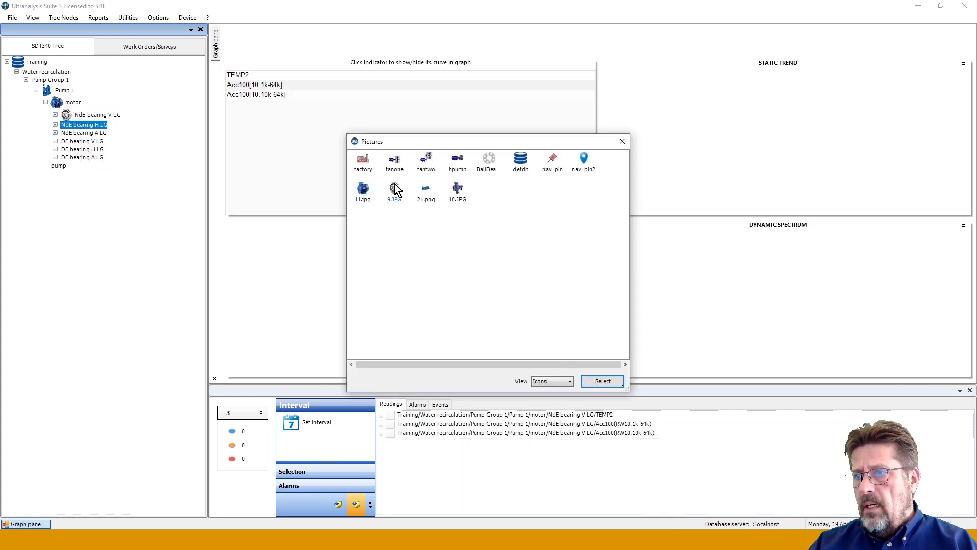
left_click(608, 384)
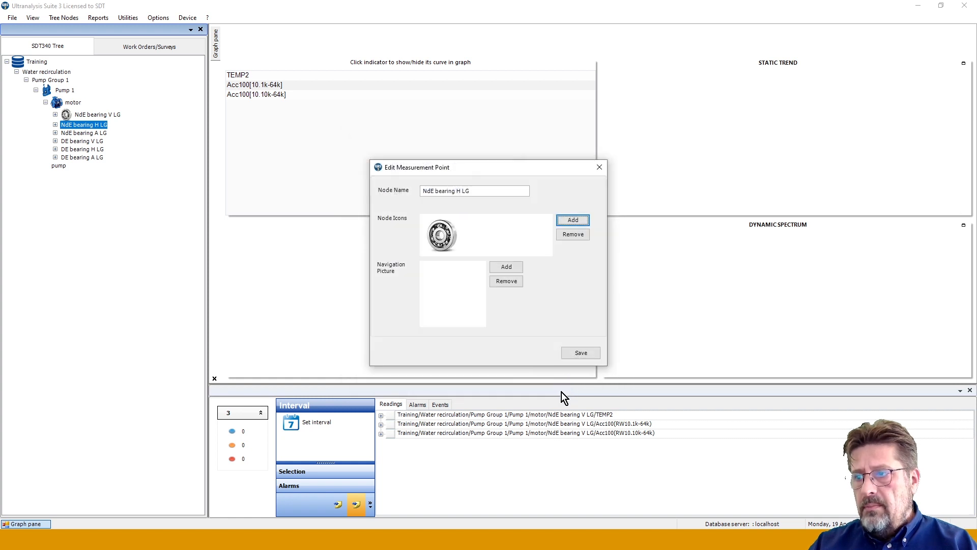
left_click(581, 353)
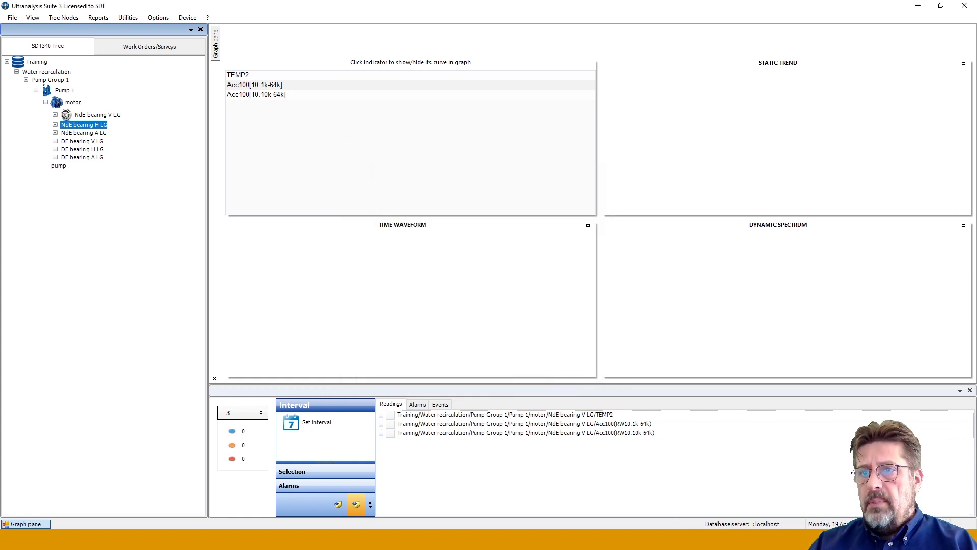
Assign the bearing picture 9.JPG as node icon to the NdE bearing A LG measurement point and save it
right_click(80, 139)
left_click(99, 158)
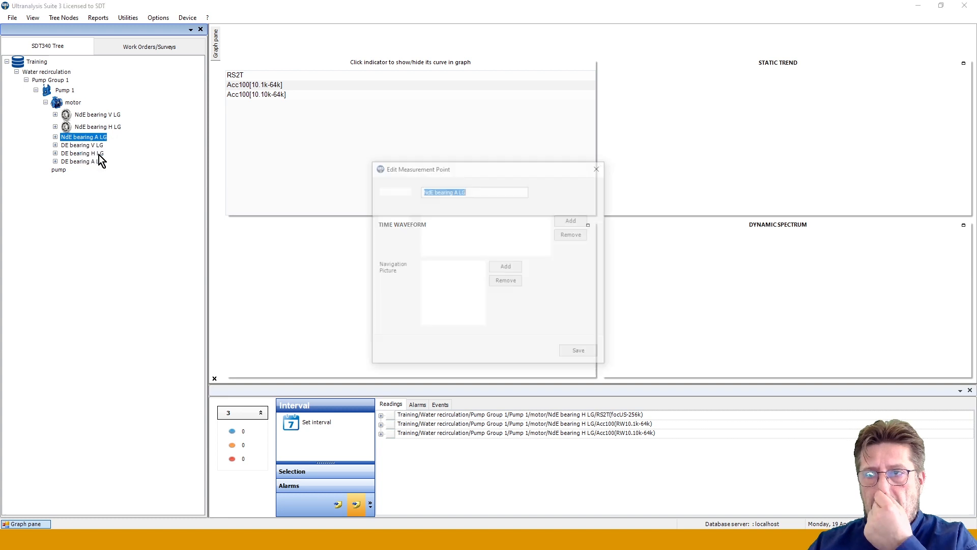
left_click(572, 221)
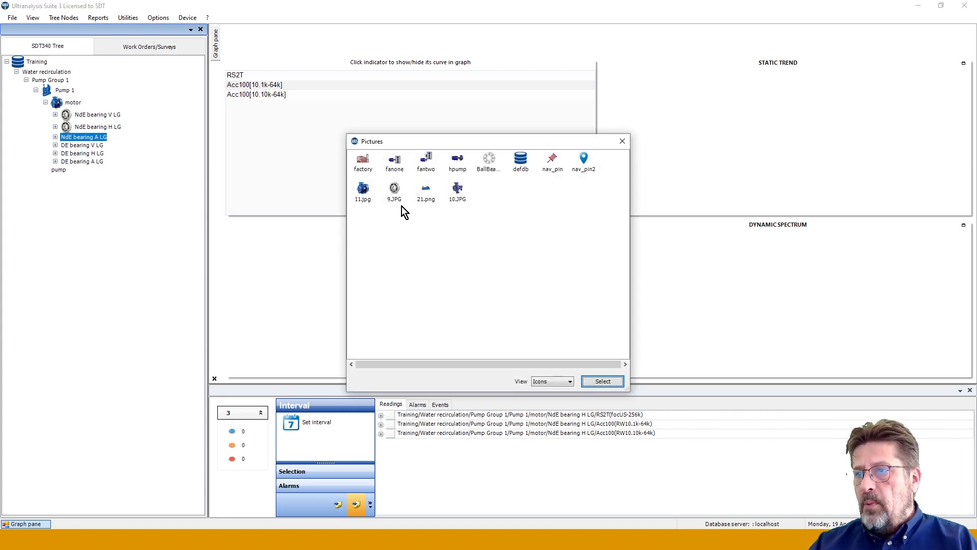
left_click(395, 193)
left_click(597, 382)
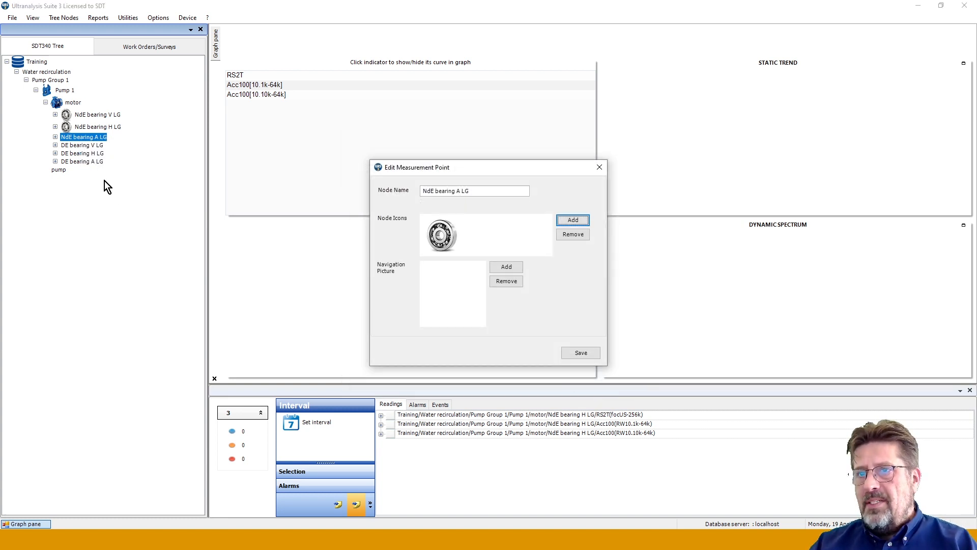
left_click(585, 355)
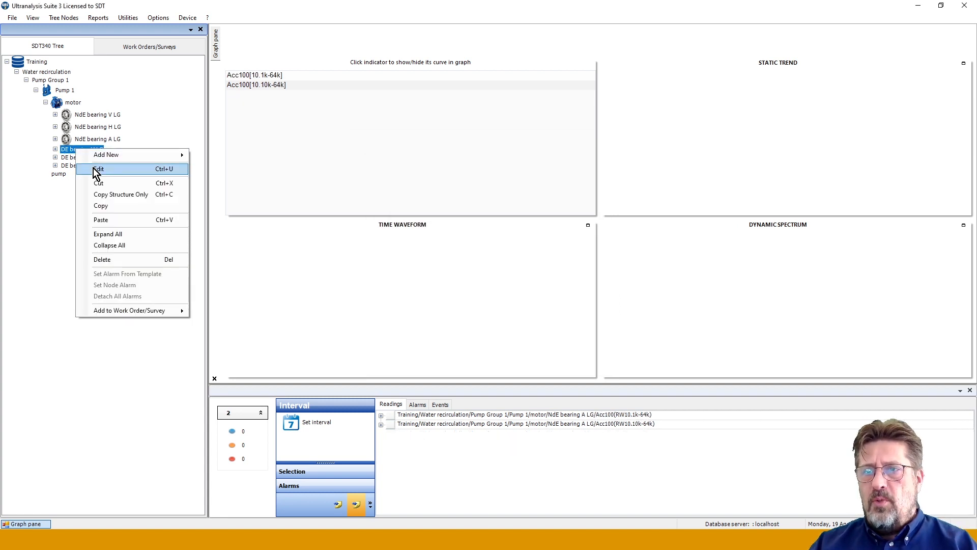
Assign the bearing picture 9.JPG as node icon to the DE bearing V LG measurement point and save it
left_click(98, 169)
left_click(569, 219)
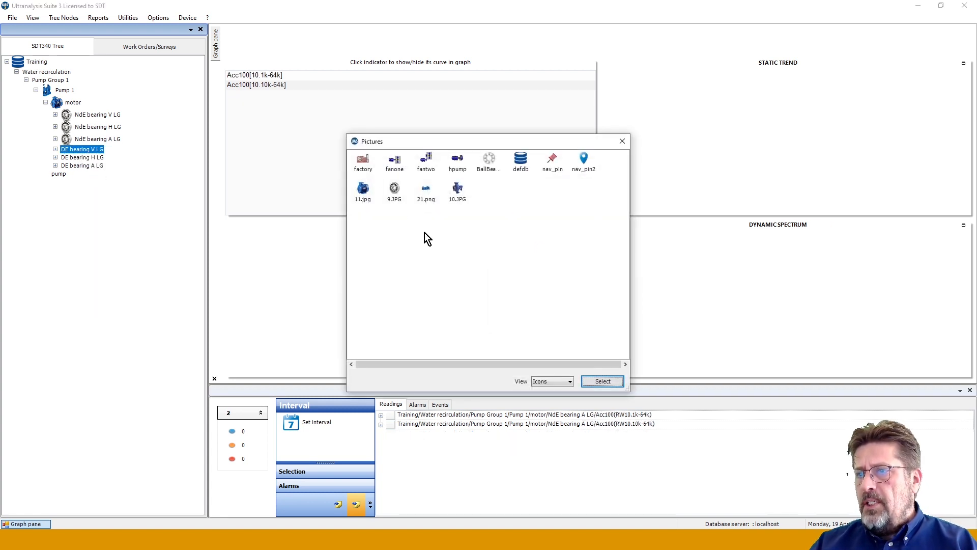
left_click(394, 190)
left_click(598, 382)
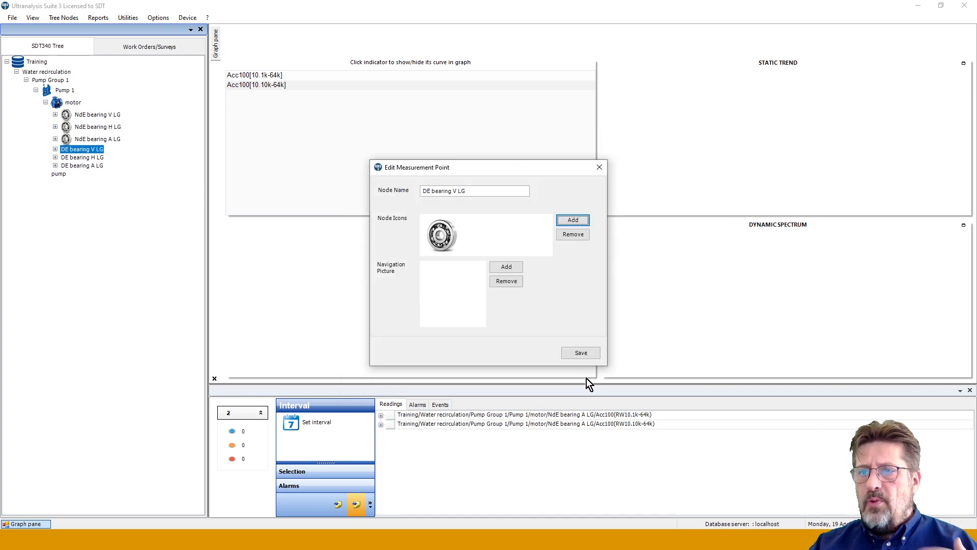
left_click(581, 353)
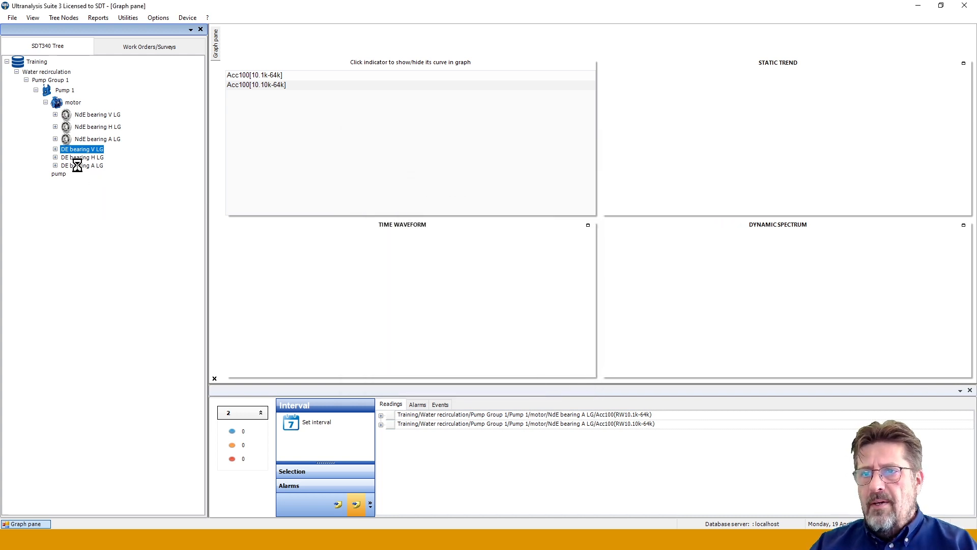
Assign the bearing picture 9.JPG as node icon to the DE bearing H LG measurement point and save it
right_click(76, 163)
left_click(124, 202)
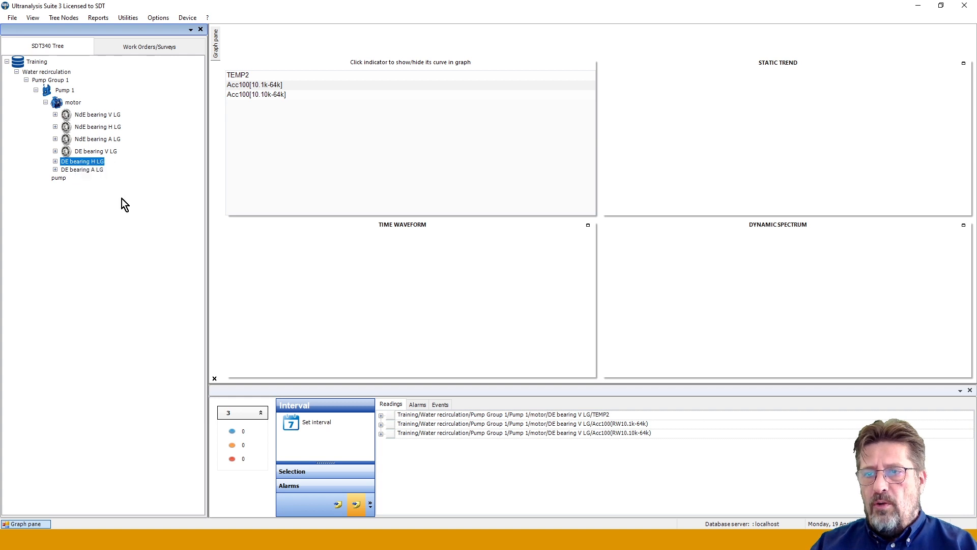
left_click(565, 220)
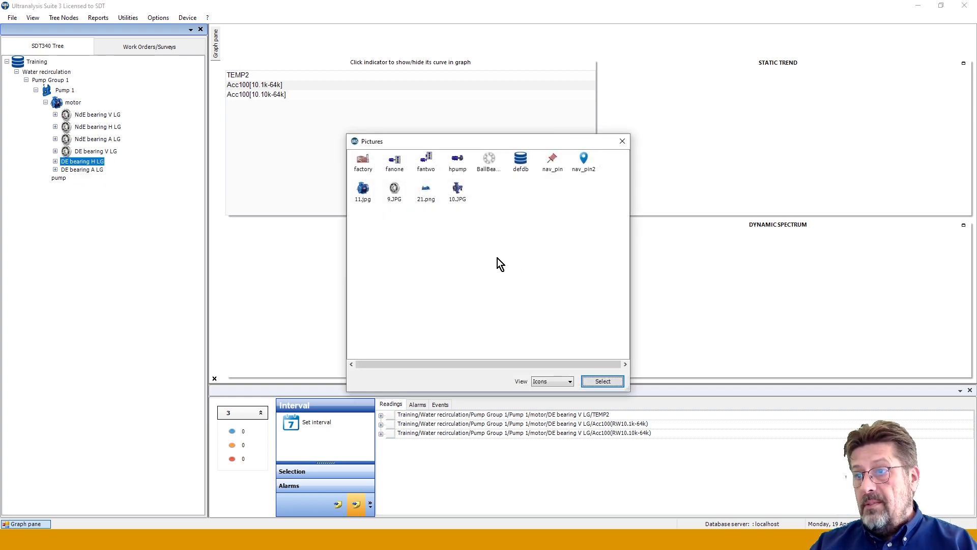
left_click(395, 190)
left_click(604, 381)
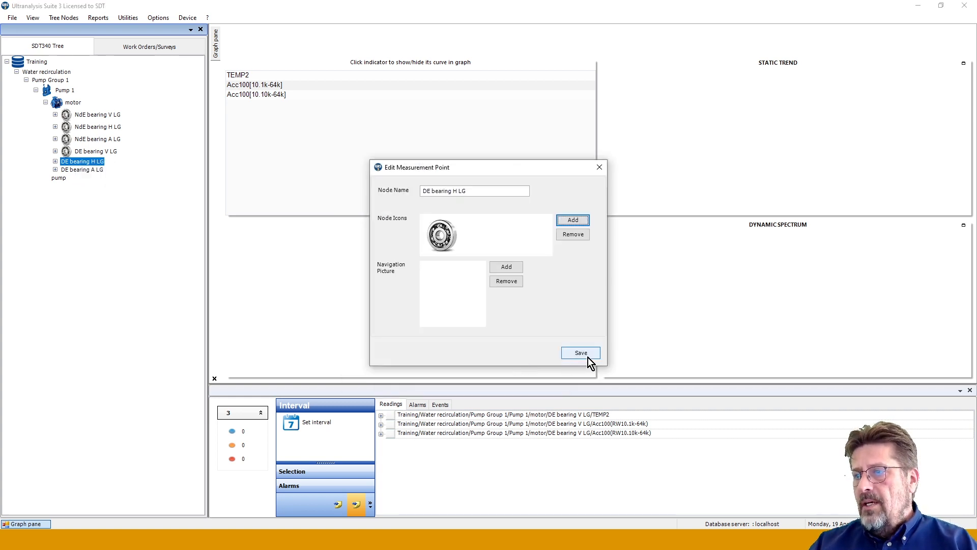
left_click(588, 356)
Assign the bearing picture 9.JPG as node icon to the DE bearing A LG measurement point and save it
right_click(80, 173)
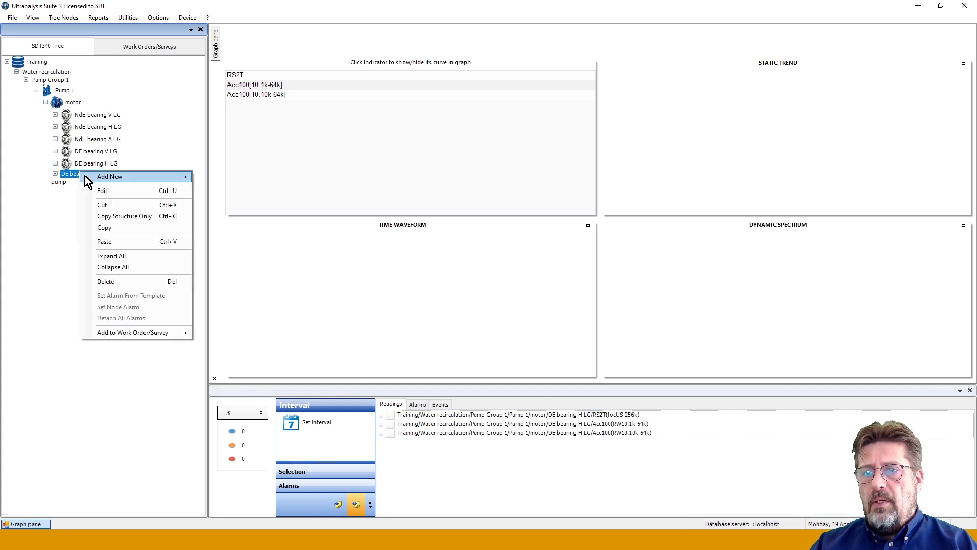
left_click(104, 192)
left_click(565, 220)
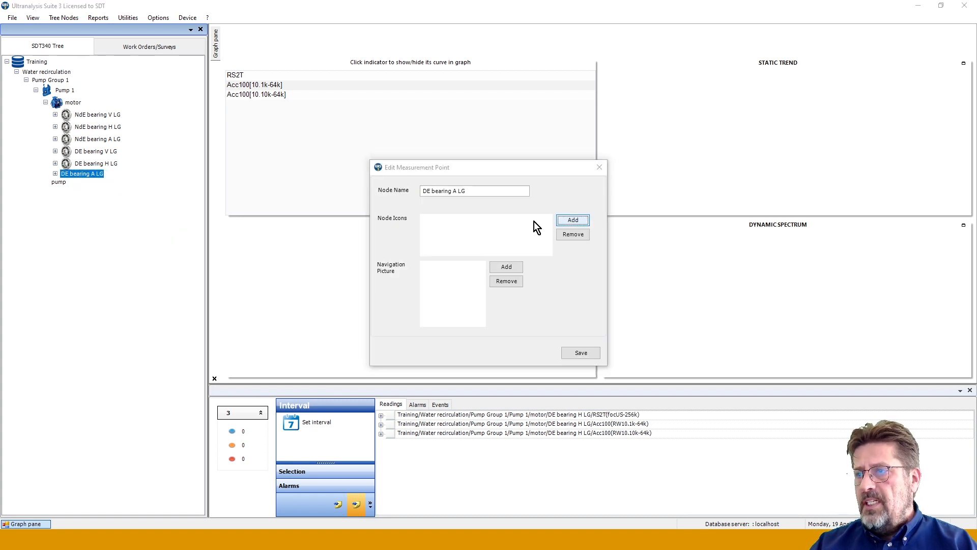
left_click(389, 195)
left_click(602, 381)
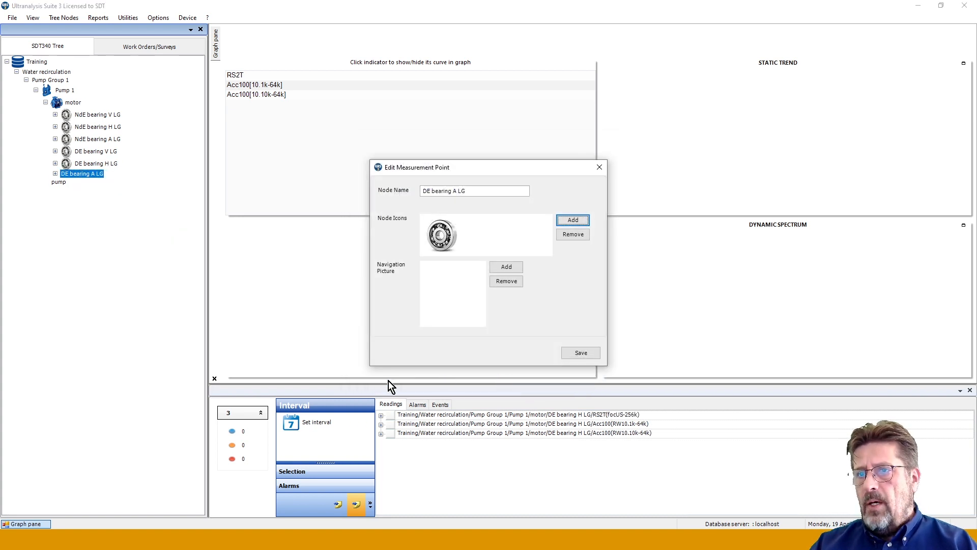
left_click(581, 352)
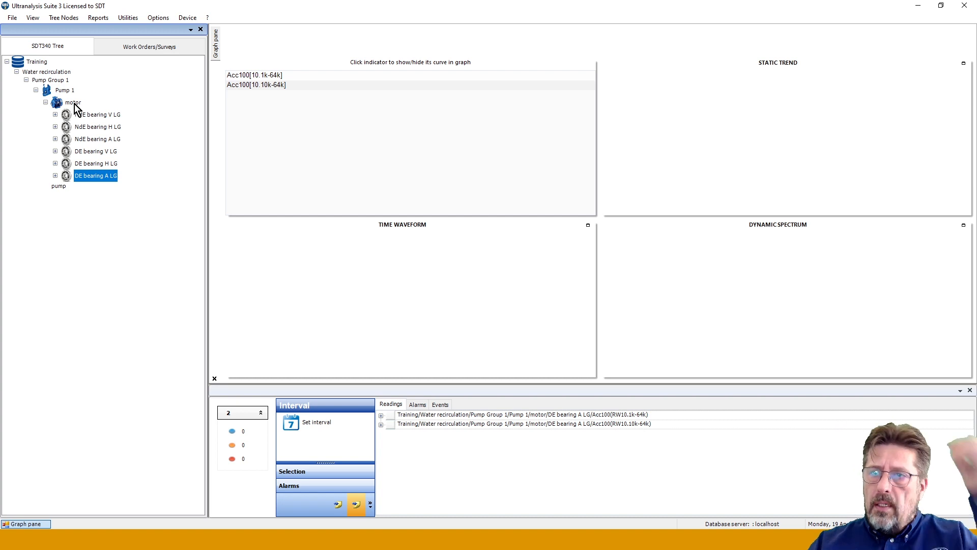
Open the motor asset under Pump 1 for editing and start adding a navigation picture to it
left_click(74, 104)
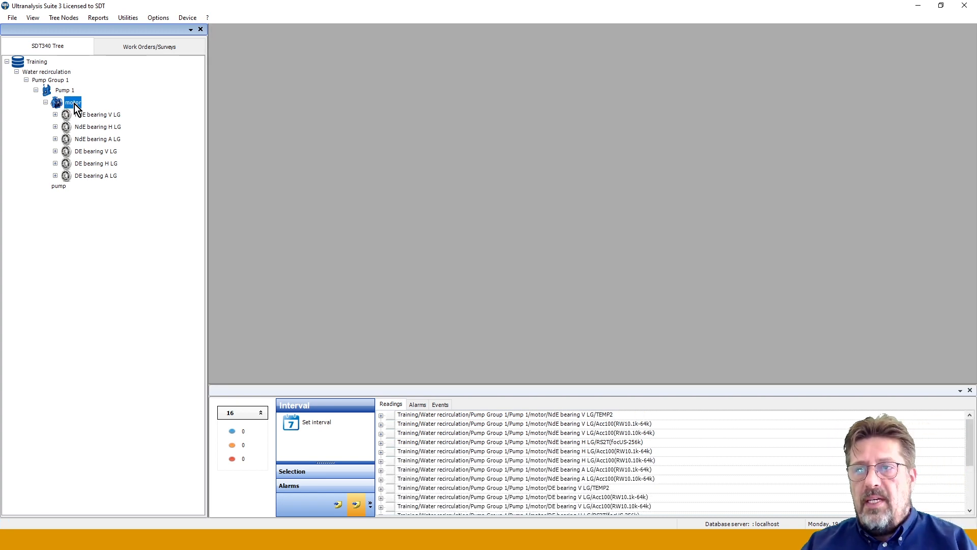
right_click(74, 104)
left_click(99, 124)
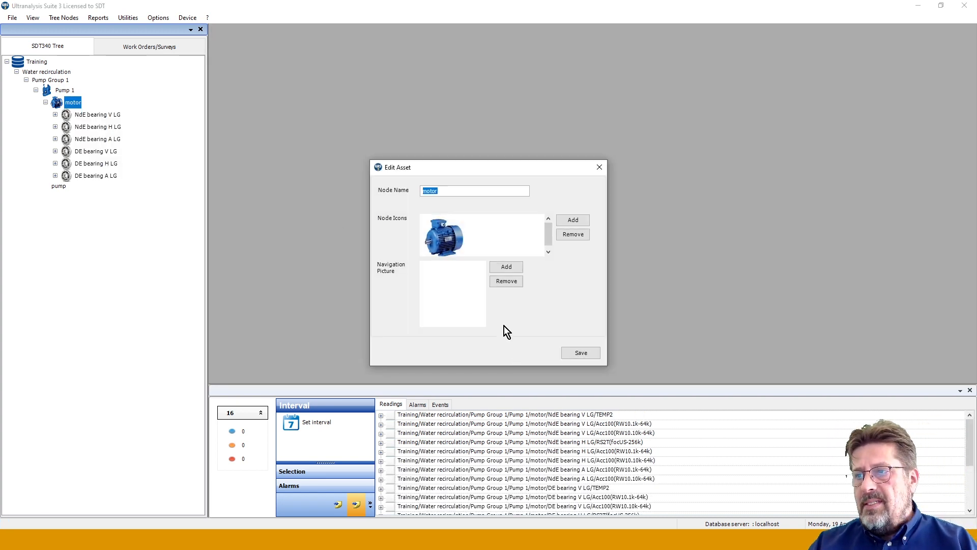
left_click(507, 269)
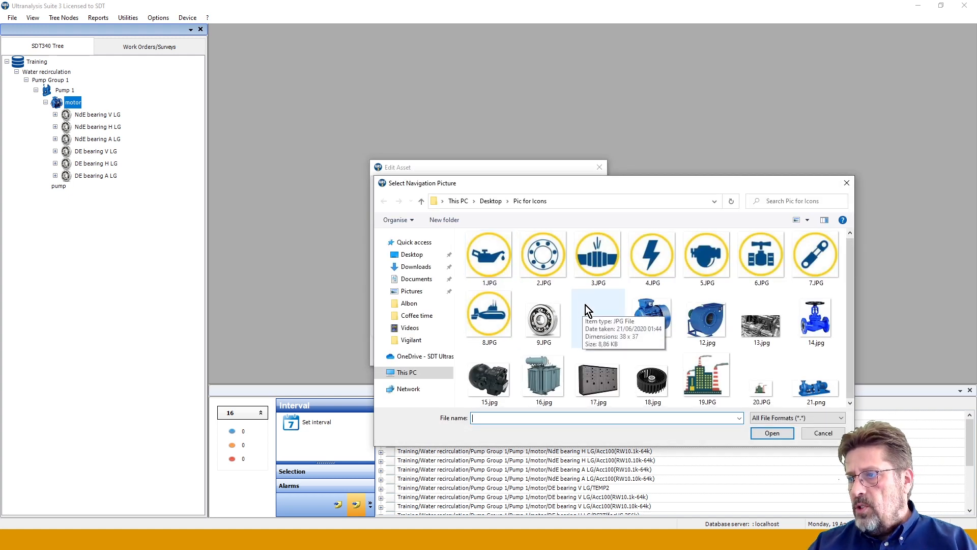
Look through the folders and files on the Desktop for a navigation picture for the motor
left_click(421, 202)
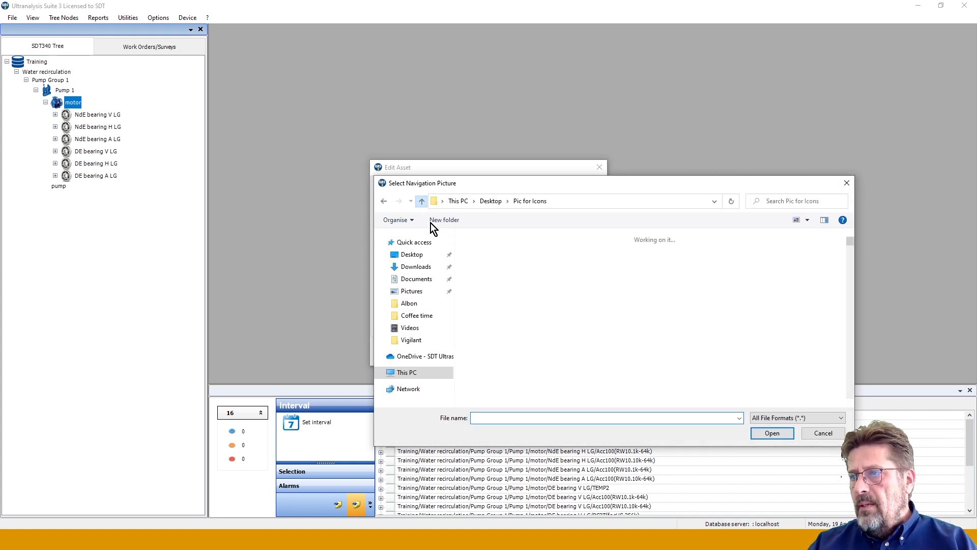
scroll(632, 337, "down", 2)
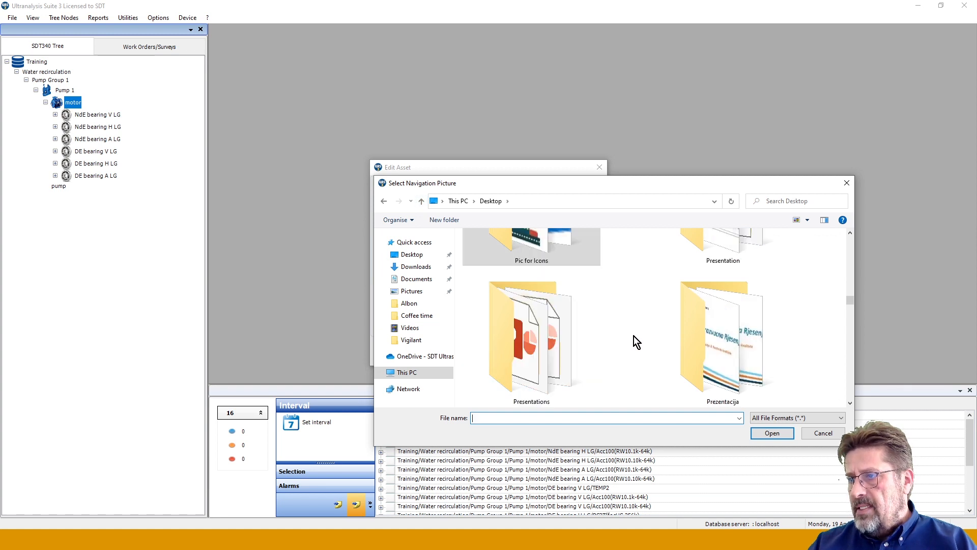
scroll(634, 336, "up", 6)
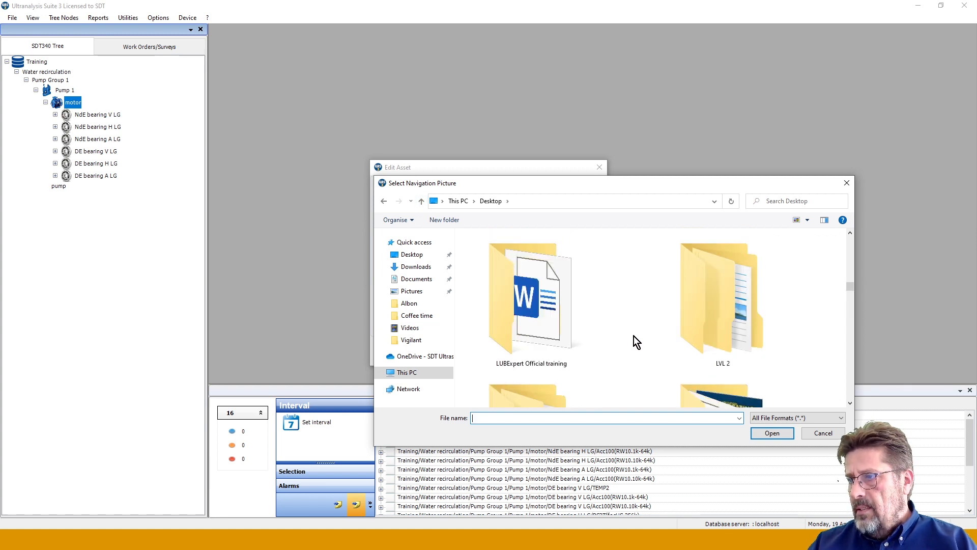
scroll(633, 336, "up", 2)
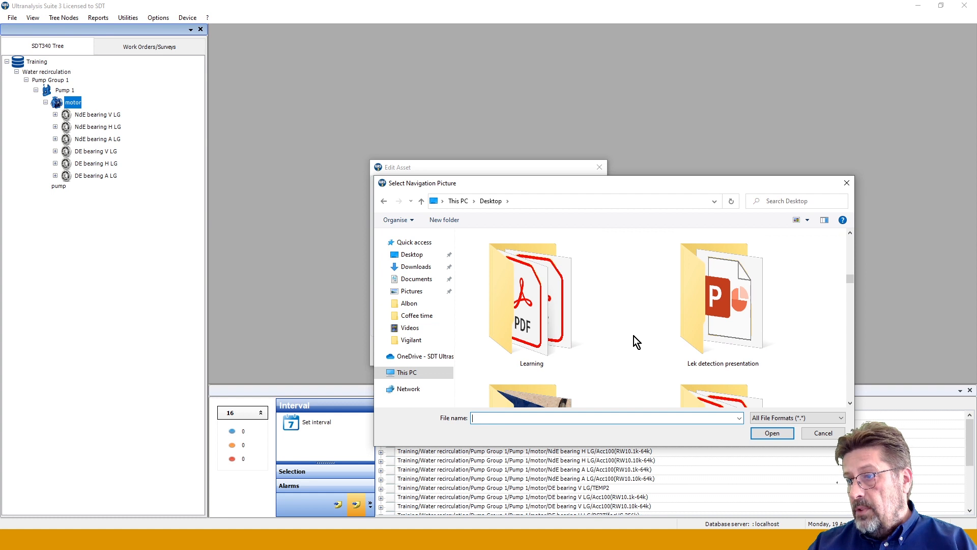
scroll(634, 336, "up", 2)
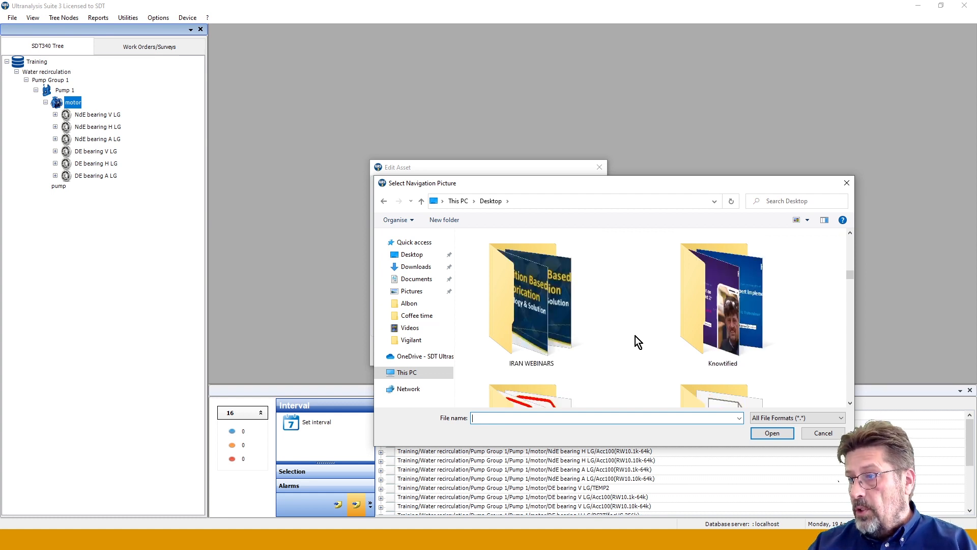
scroll(635, 336, "up", 2)
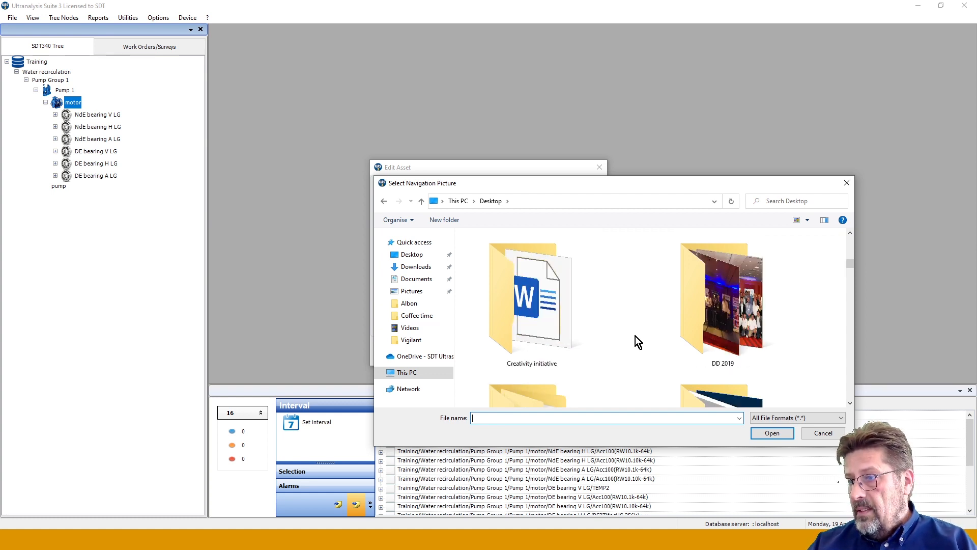
scroll(636, 336, "down", 8)
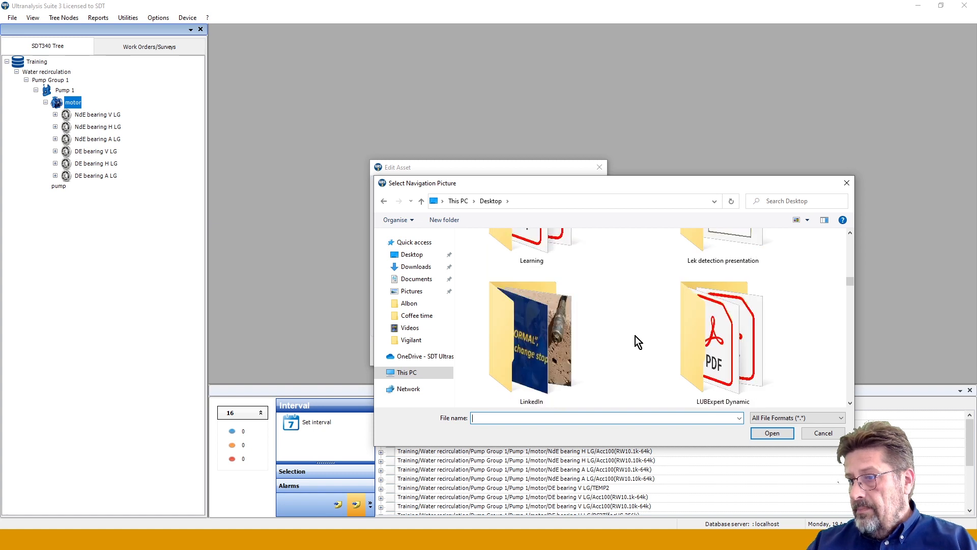
scroll(636, 336, "down", 5)
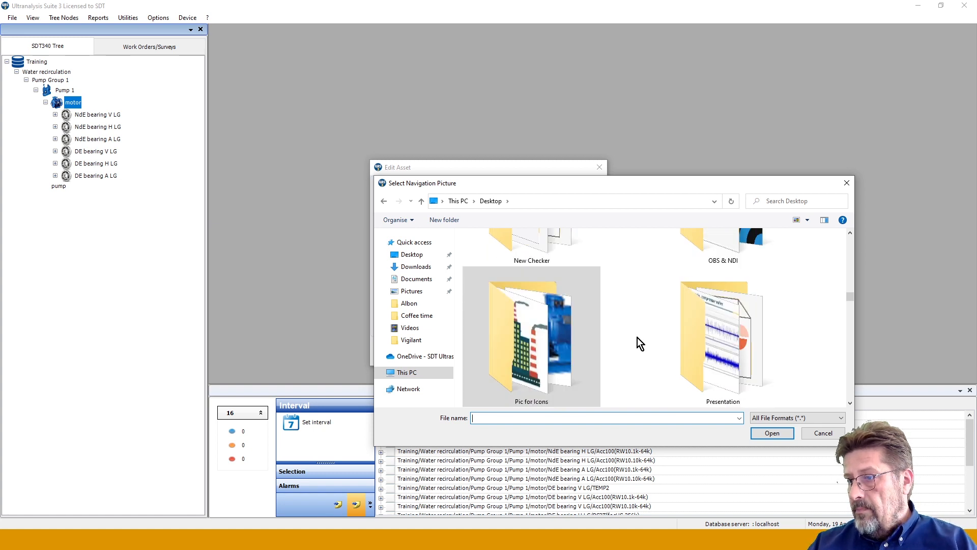
scroll(637, 337, "down", 6)
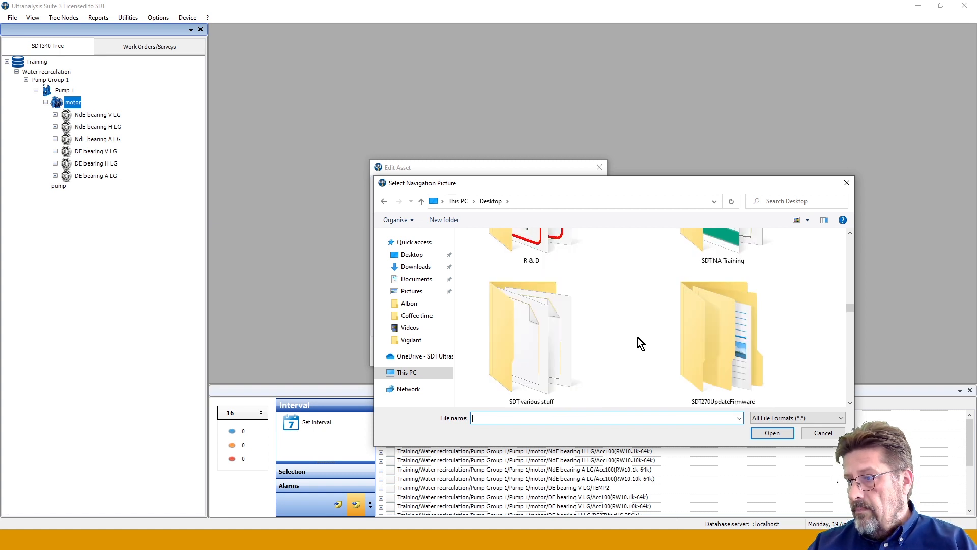
scroll(637, 337, "down", 8)
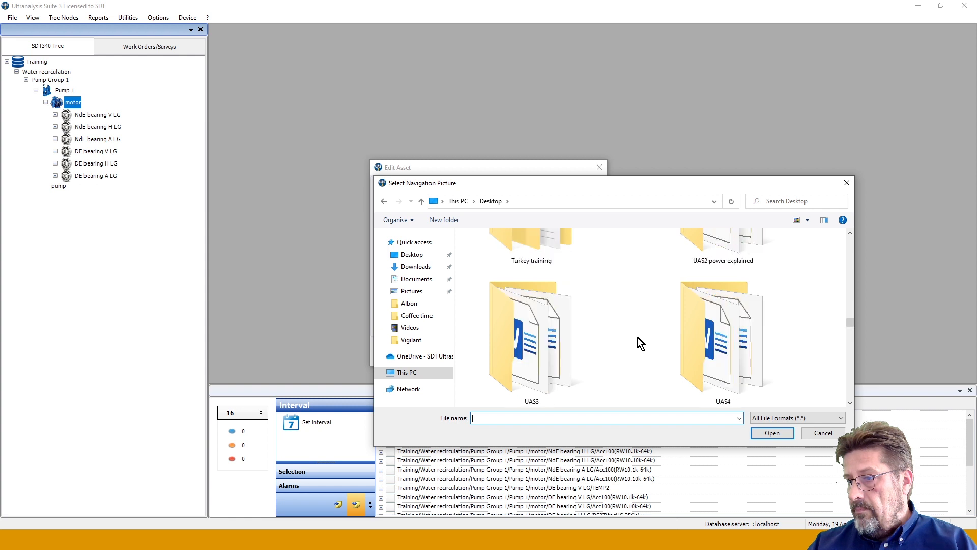
scroll(637, 337, "down", 10)
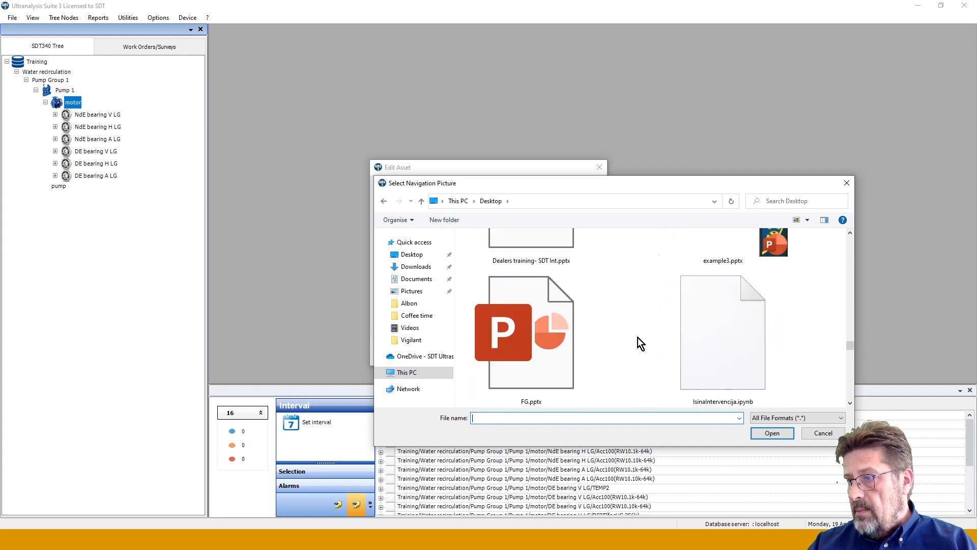
Add the ye2-three-phase electrical motor image from the desktop's 1A Machines folder as the motor's navigation picture and save the asset
scroll(640, 338, "up", 10)
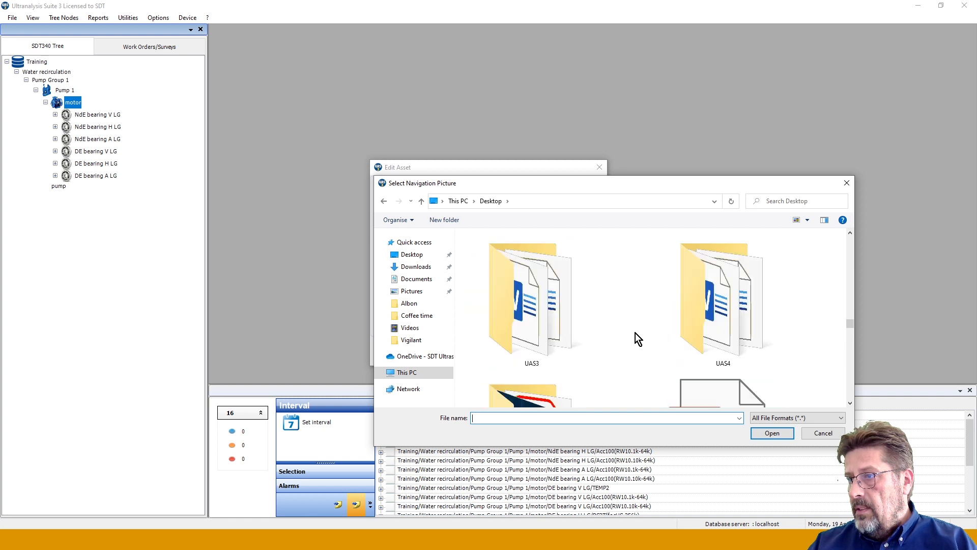
scroll(635, 331, "up", 5)
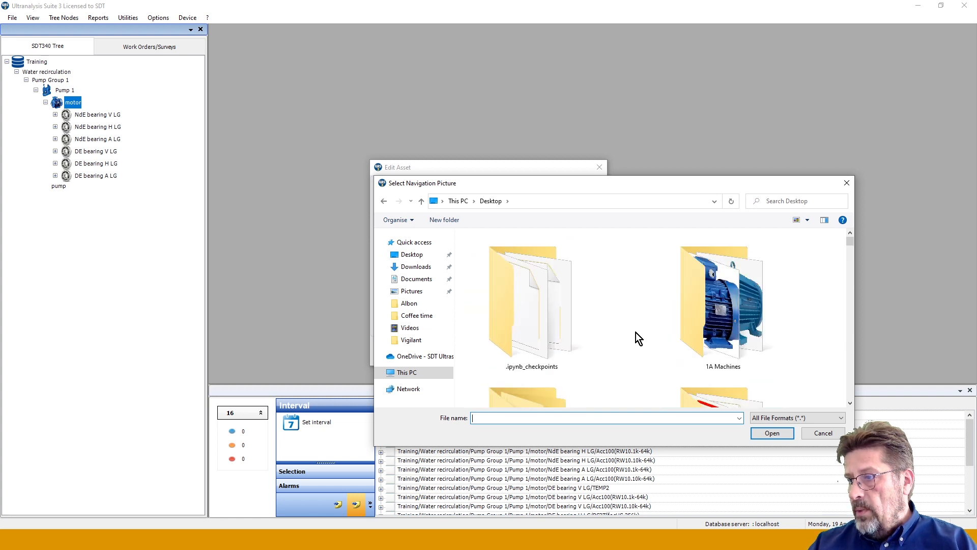
double_click(706, 316)
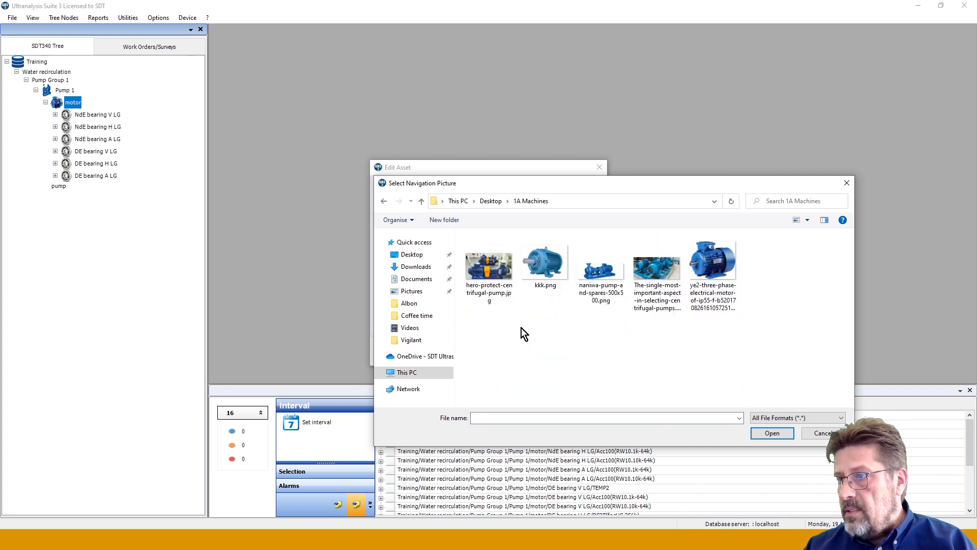
double_click(722, 259)
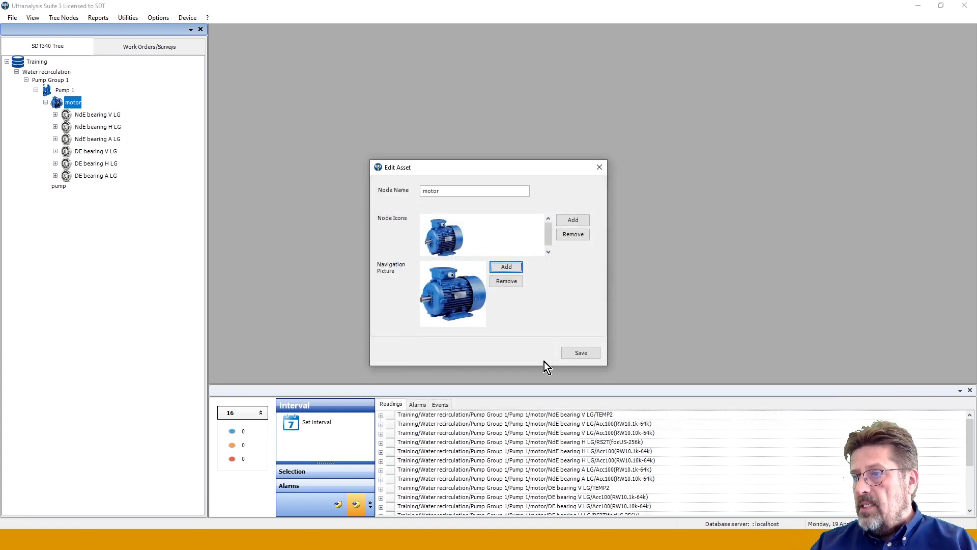
left_click(581, 352)
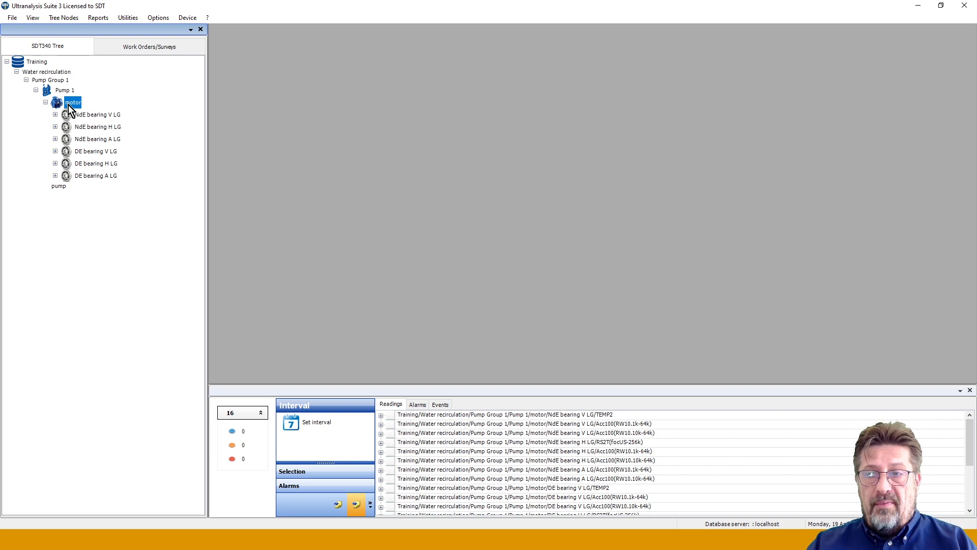
Show the navigation picture pane and widen it to enlarge the motor picture
left_click(36, 20)
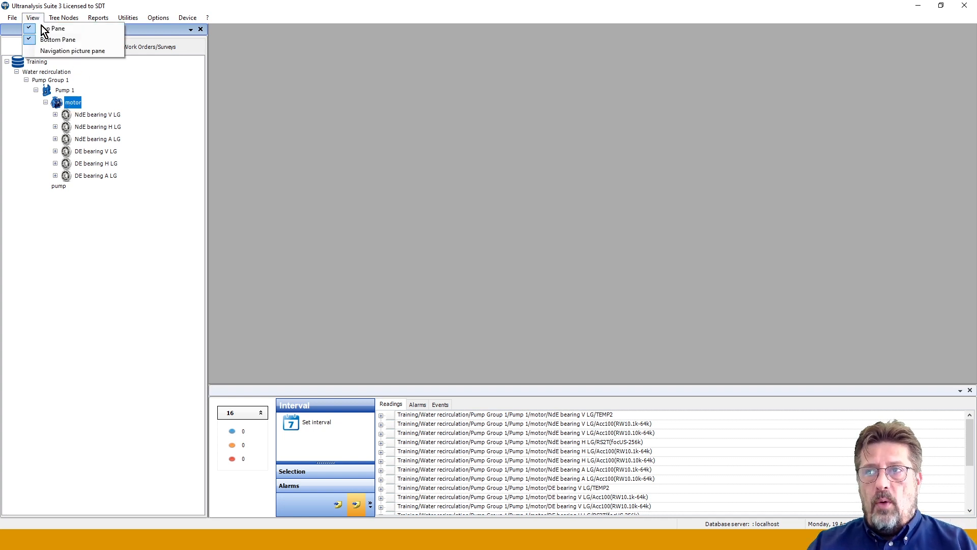
left_click(53, 51)
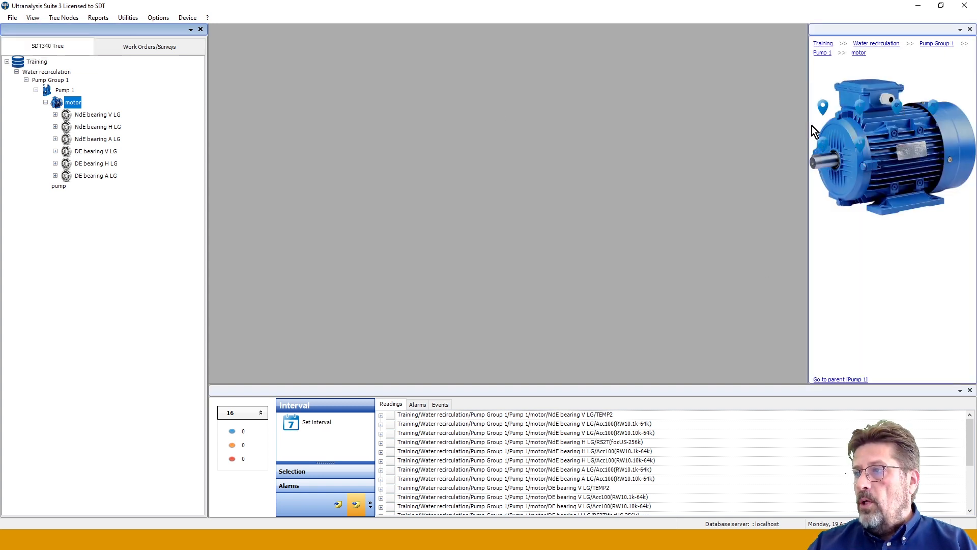
left_click_drag(809, 124, 727, 125)
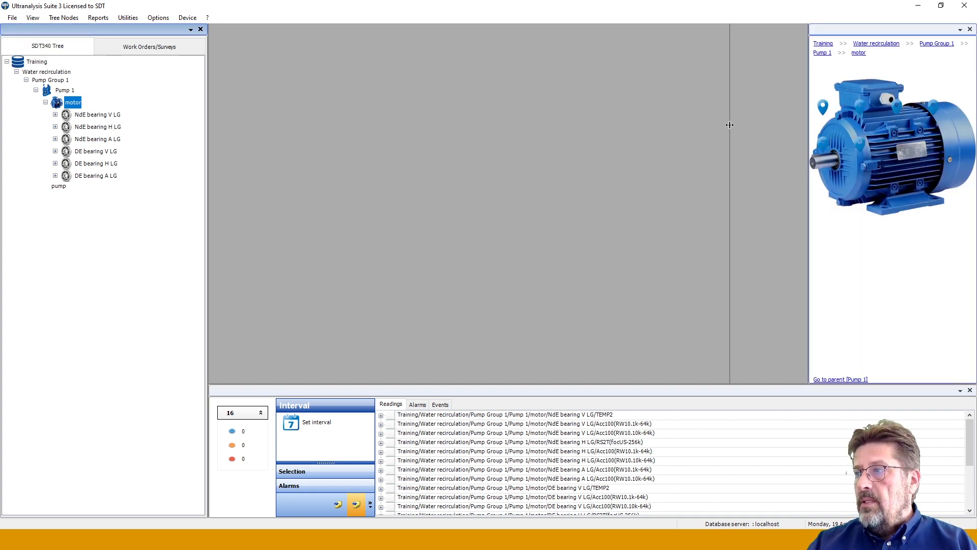
On the motor picture, move the DE bearing V LG marker above the shaft end and the NdE bearing V LG and A LG markers to the rear end
left_click(739, 106)
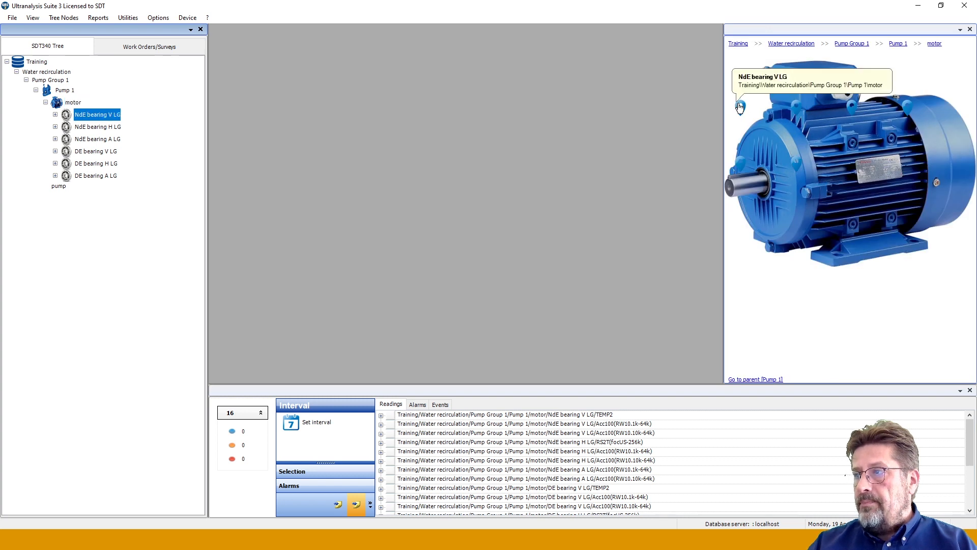
left_click(767, 115)
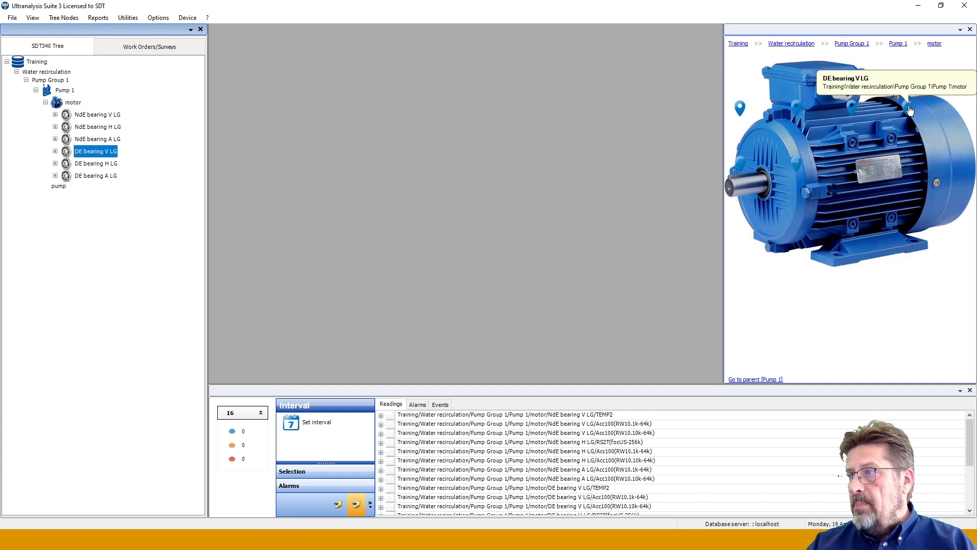
left_click_drag(909, 108, 765, 100)
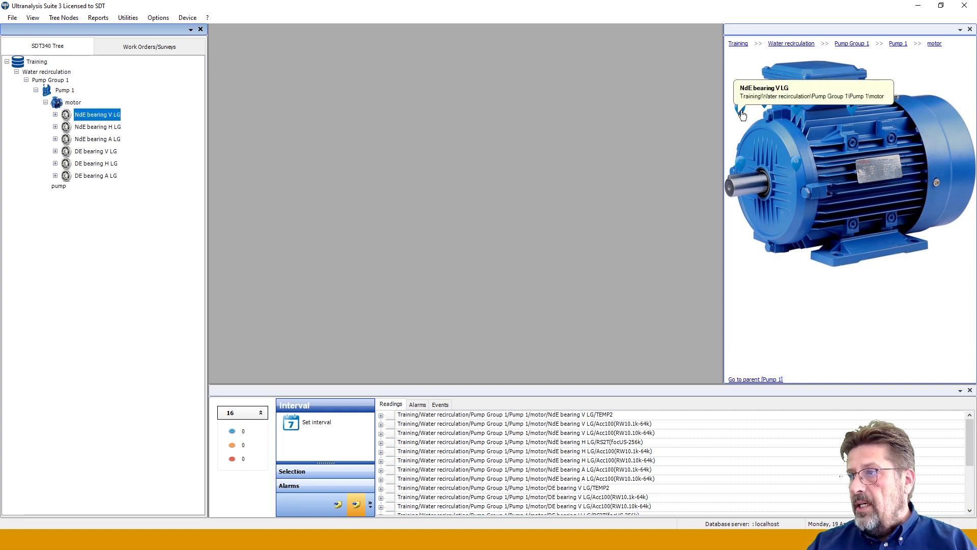
left_click_drag(742, 112, 898, 83)
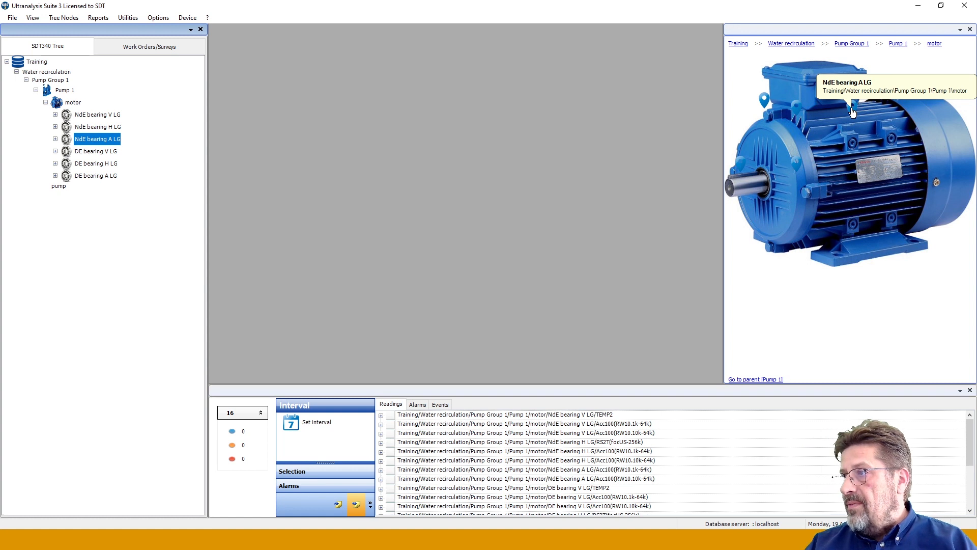
left_click_drag(853, 112, 969, 113)
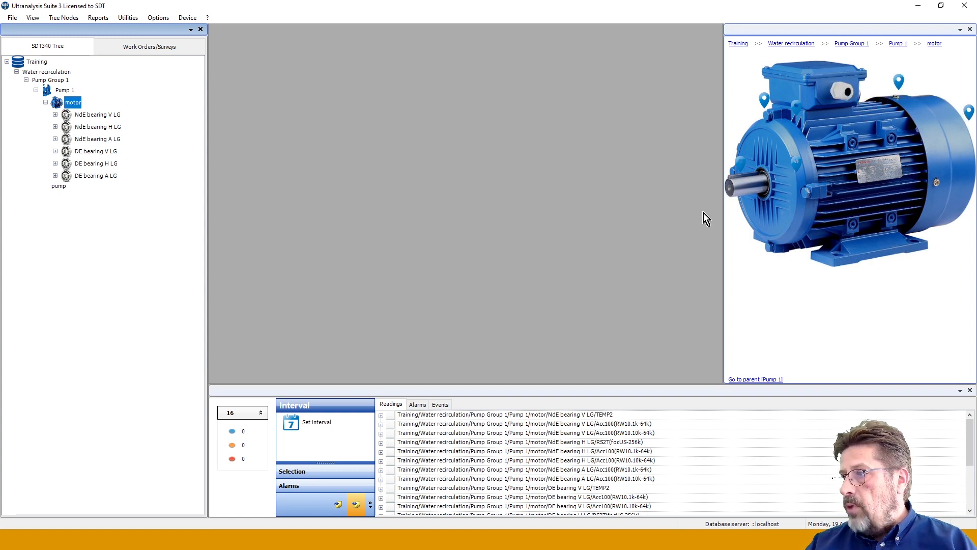
mouse_move(799, 165)
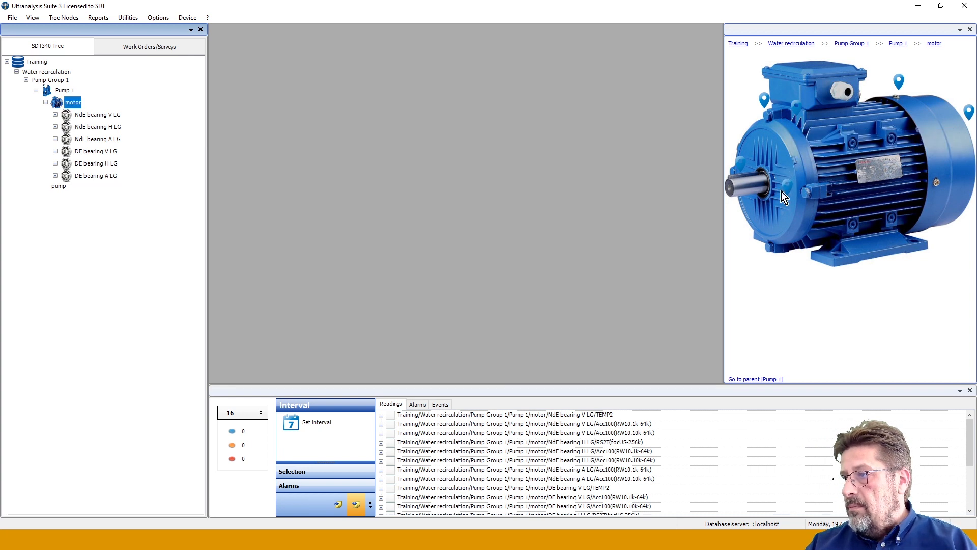
mouse_move(745, 166)
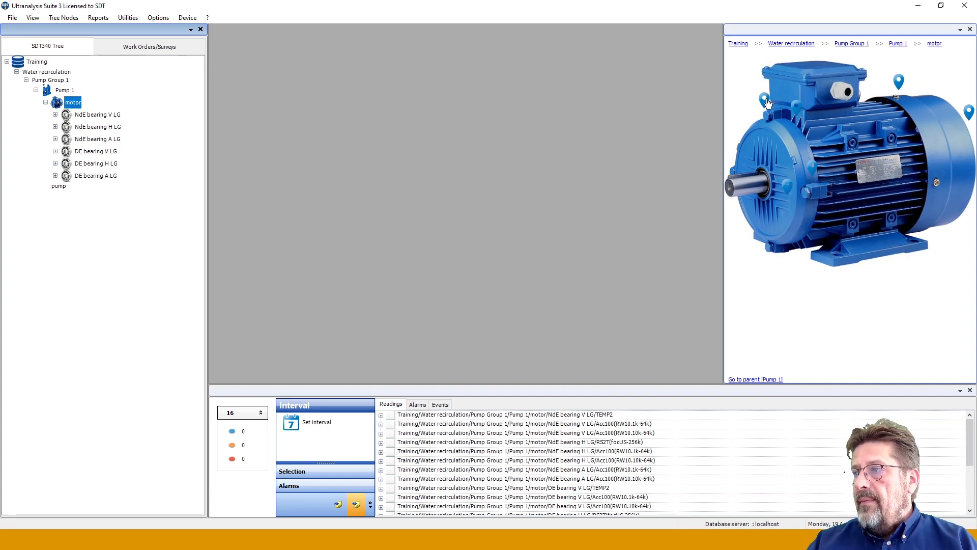
Open DE bearing V LG from its picture marker and view its TEMP2, Acc100(RW10.1k-64k) and Acc100(RW10.10k-64k) measurements
left_click(765, 100)
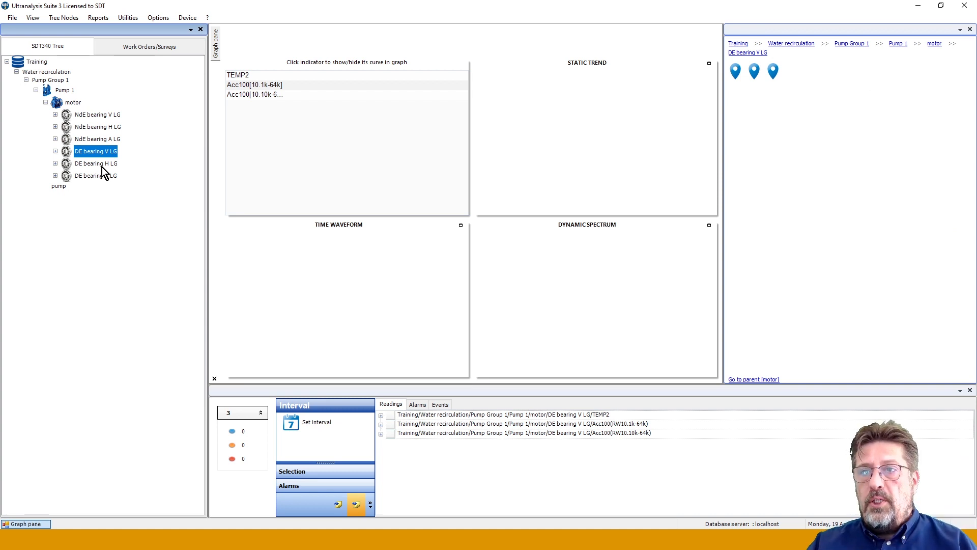
left_click(736, 71)
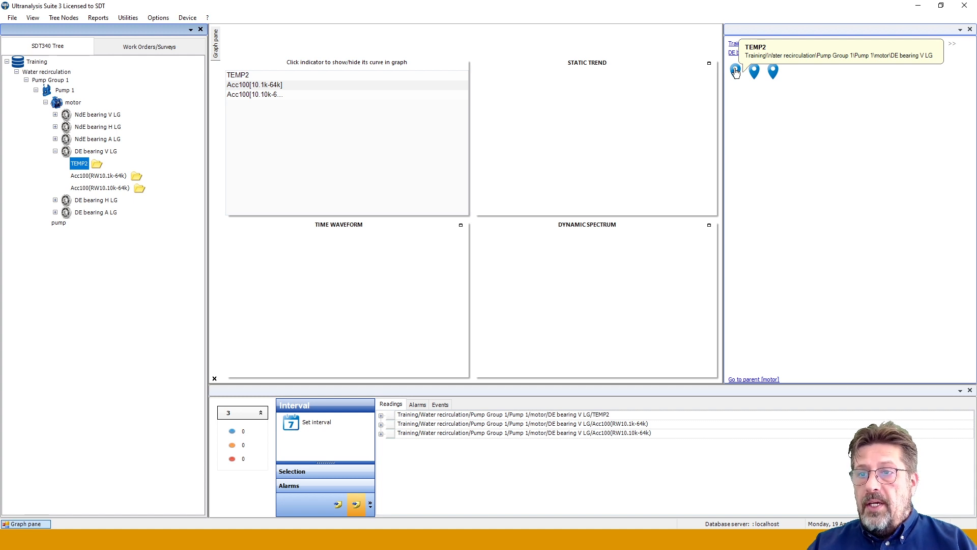
left_click(754, 72)
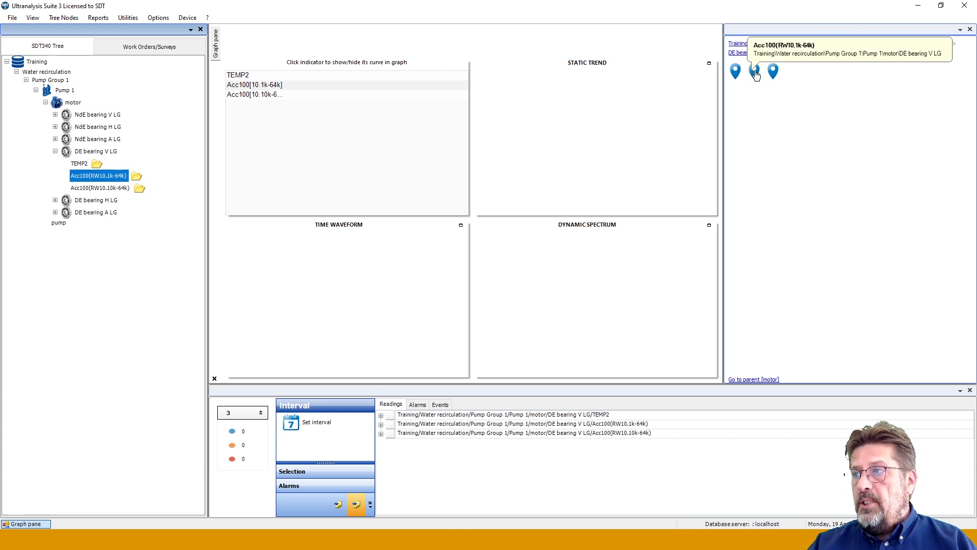
left_click(772, 72)
left_click(754, 71)
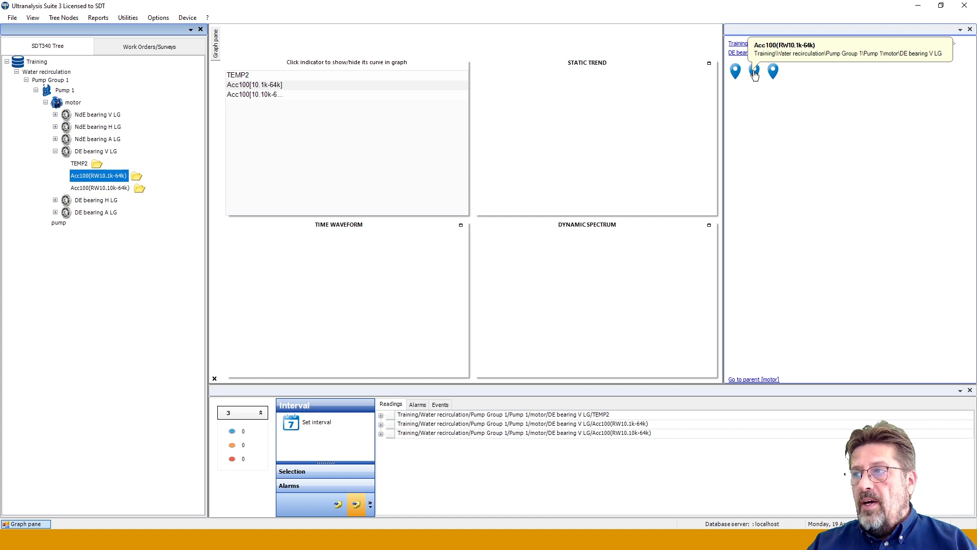
left_click(771, 72)
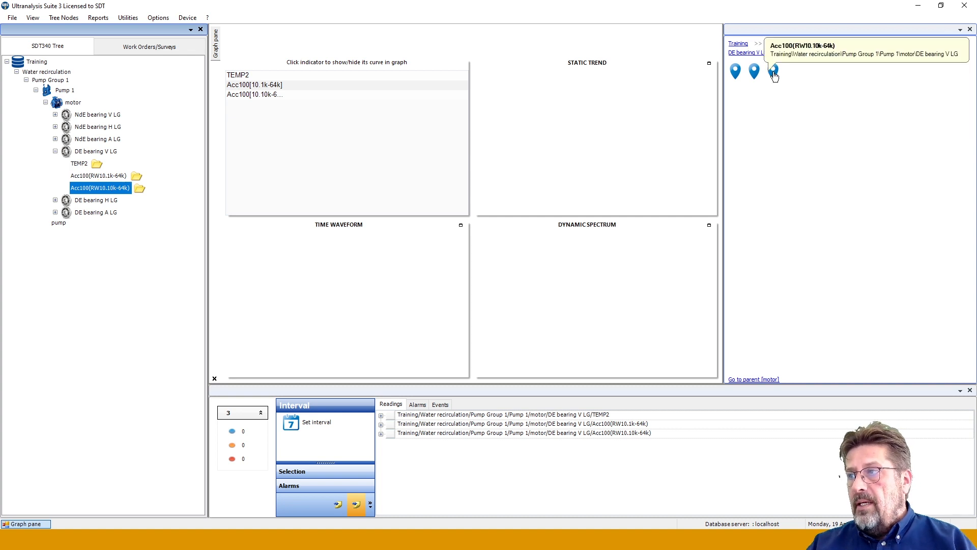
left_click(55, 151)
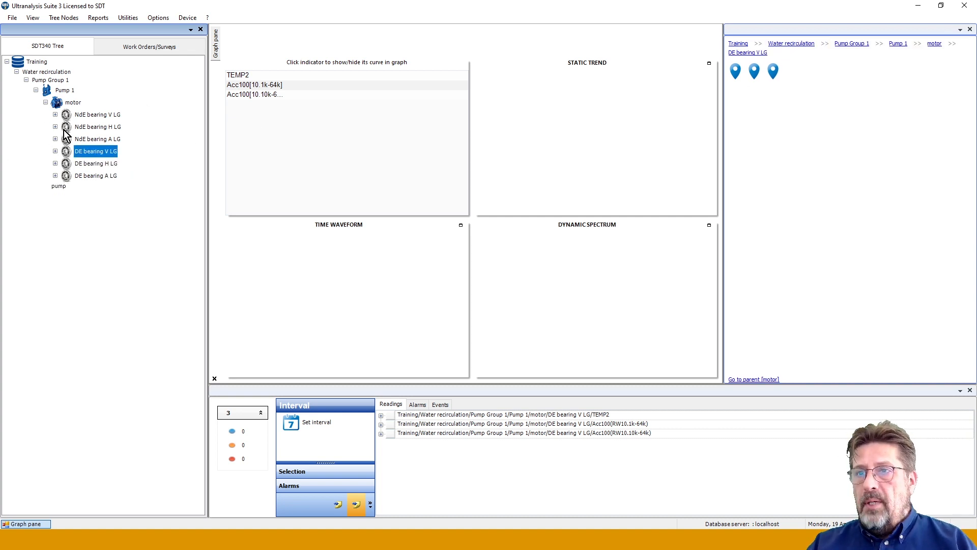
Return to the parent motor picture and close the navigation picture pane
left_click(746, 380)
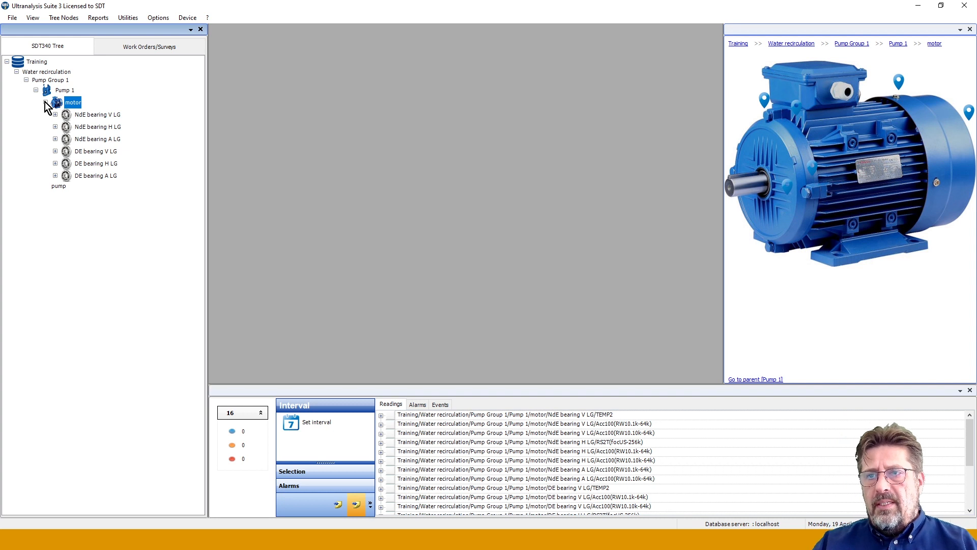
left_click(970, 29)
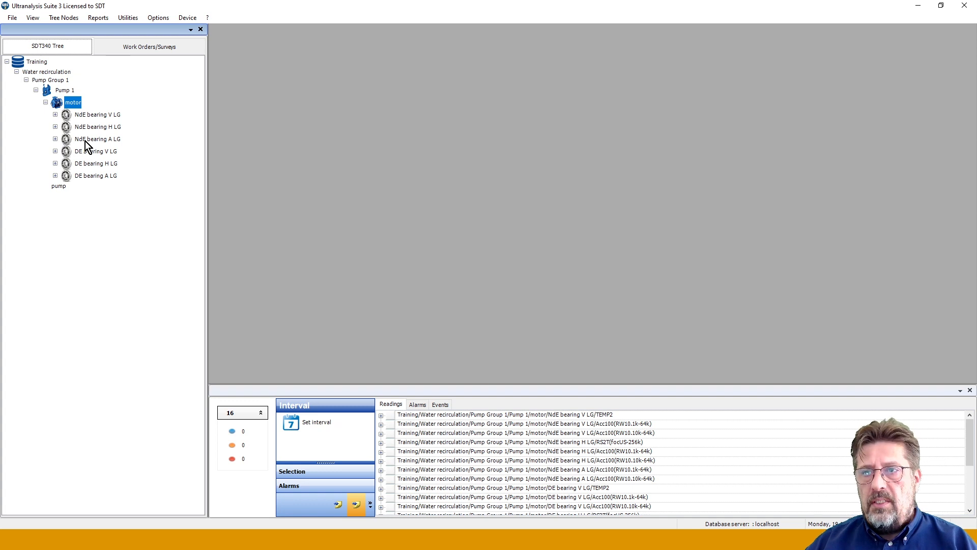
Expand the whole motor branch to review all bearing points and their measurements, and collapse it again
left_click(44, 102)
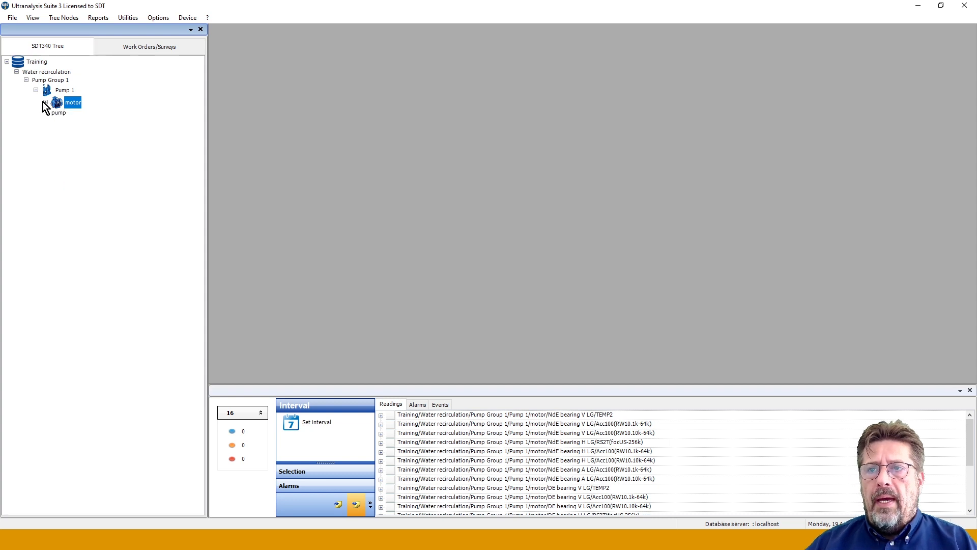
left_click(44, 102)
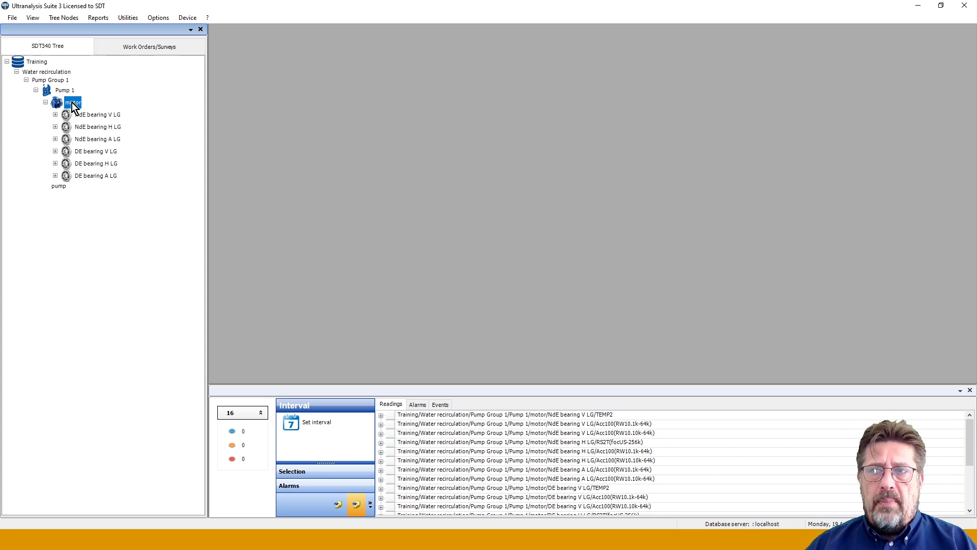
right_click(71, 102)
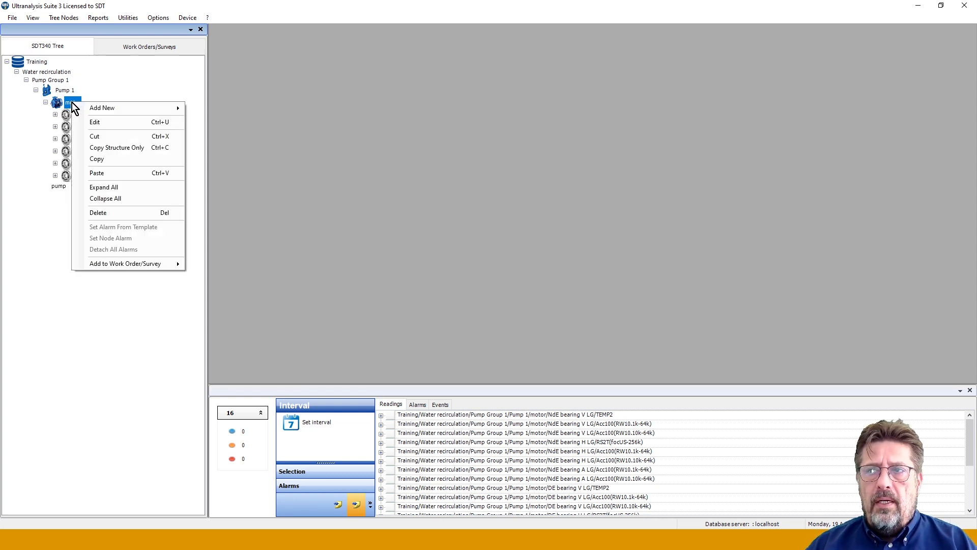
left_click(118, 187)
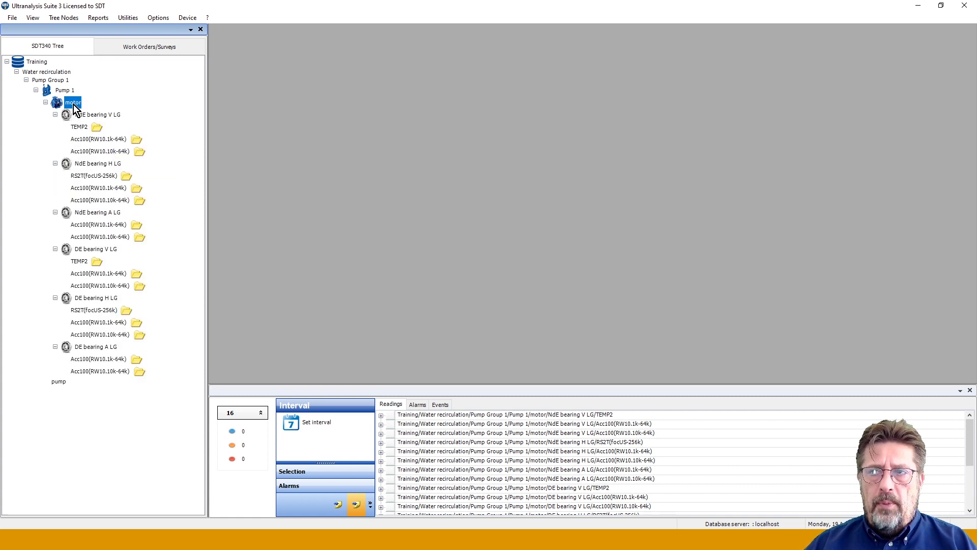
mouse_move(103, 339)
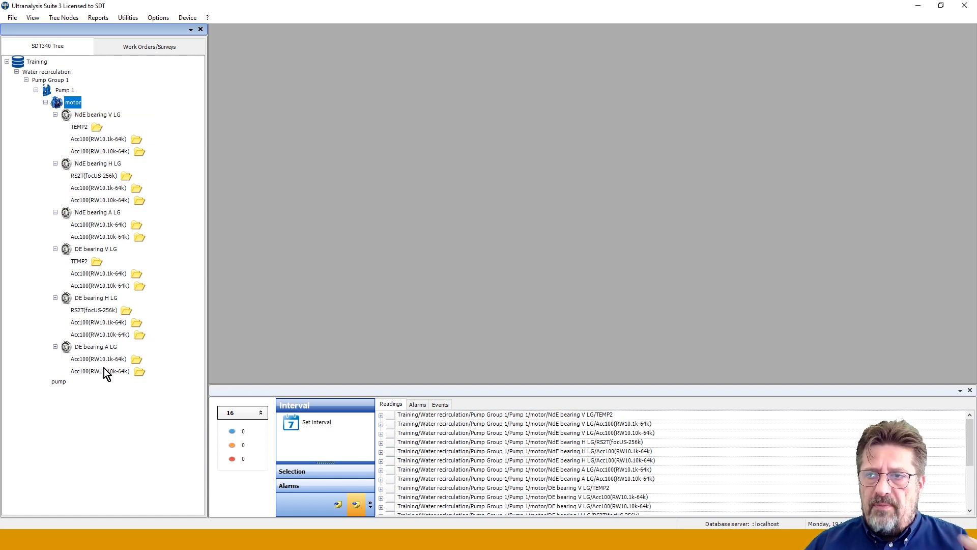
right_click(71, 103)
left_click(97, 203)
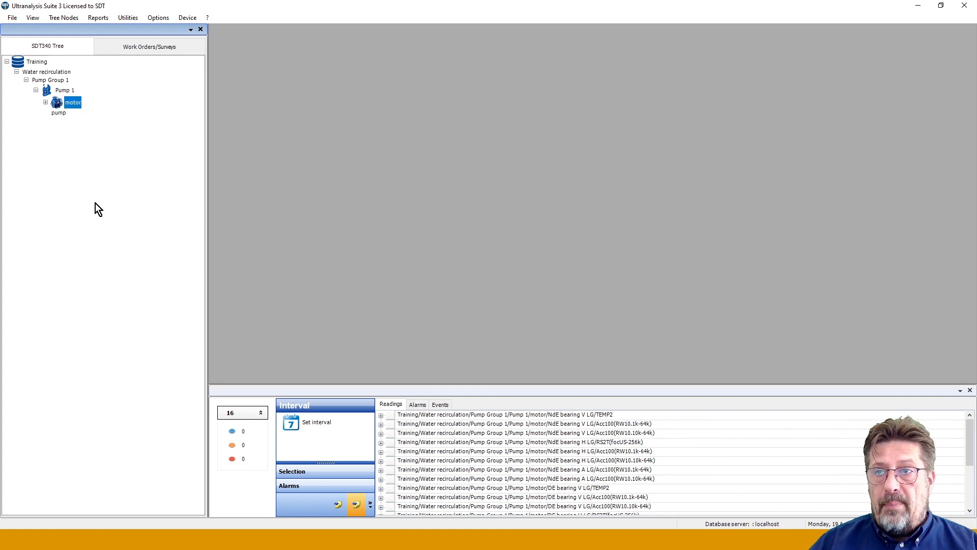
Delete the pump node under Pump 1 from the tree
right_click(57, 113)
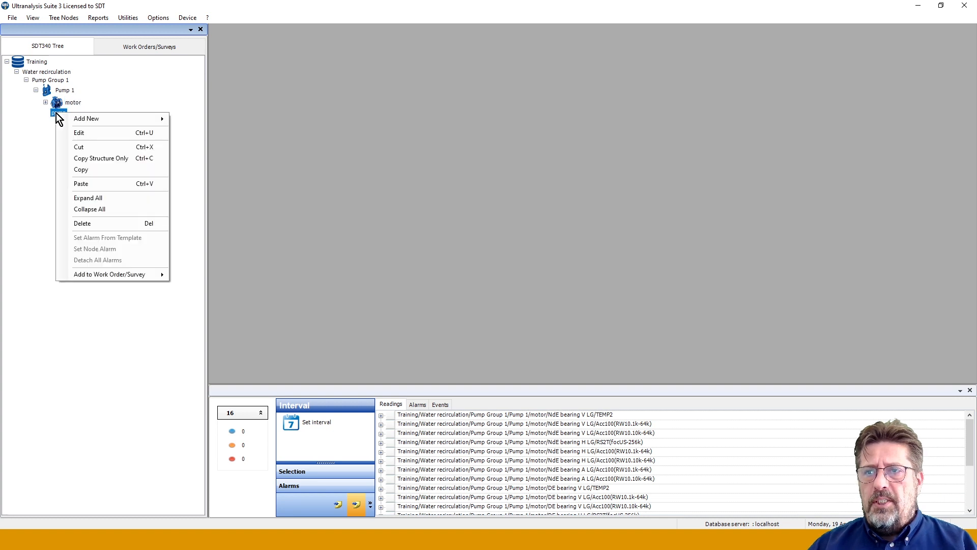
left_click(84, 224)
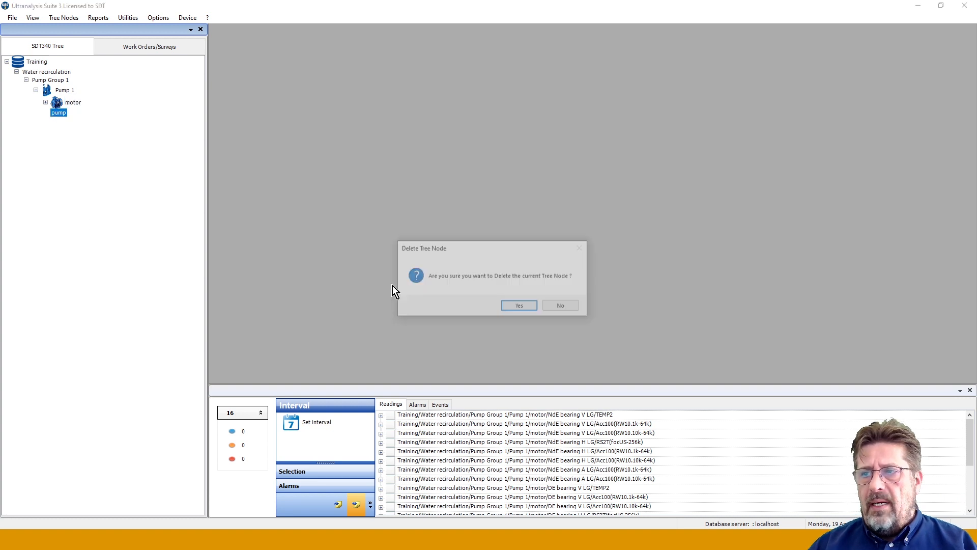
left_click(521, 307)
Copy only the structure of the motor node and paste it under Pump 1
right_click(72, 104)
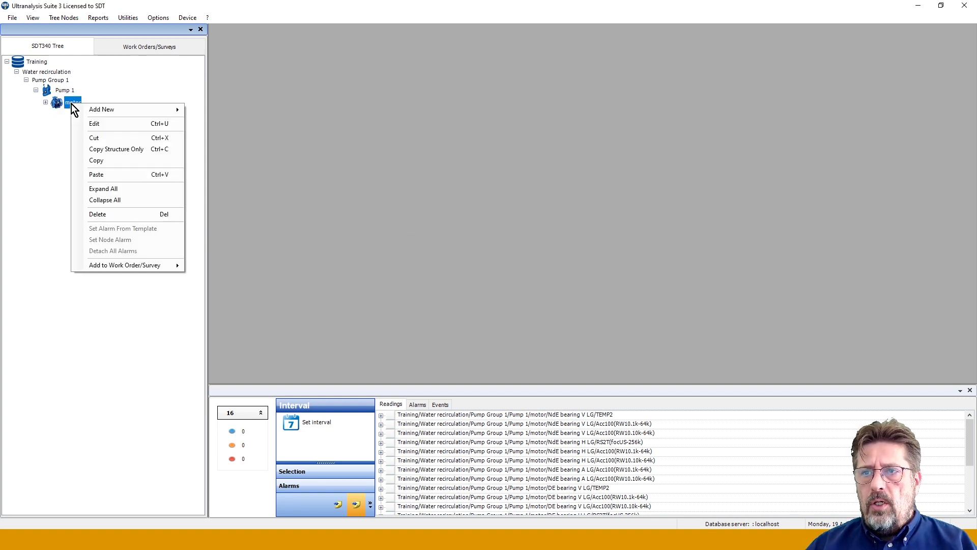
left_click(103, 149)
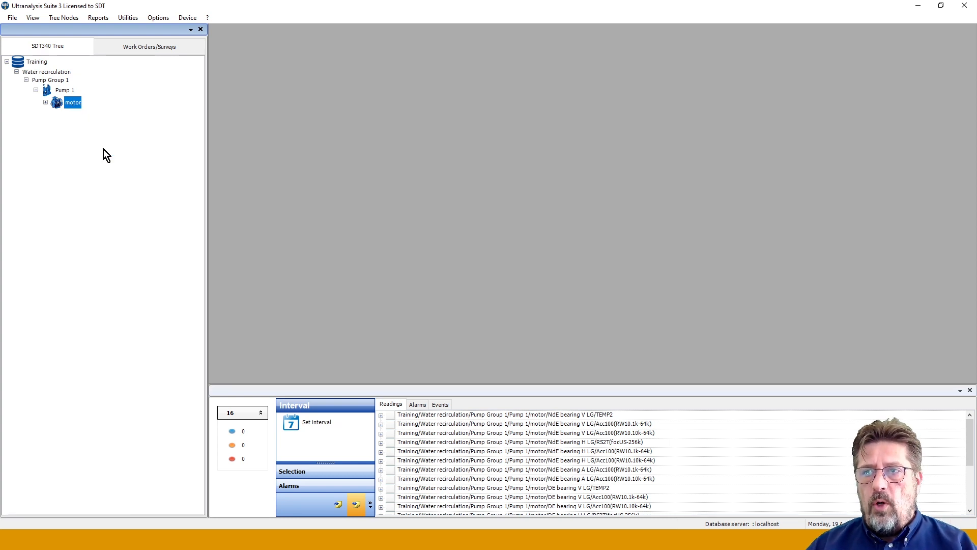
left_click(65, 90)
right_click(65, 91)
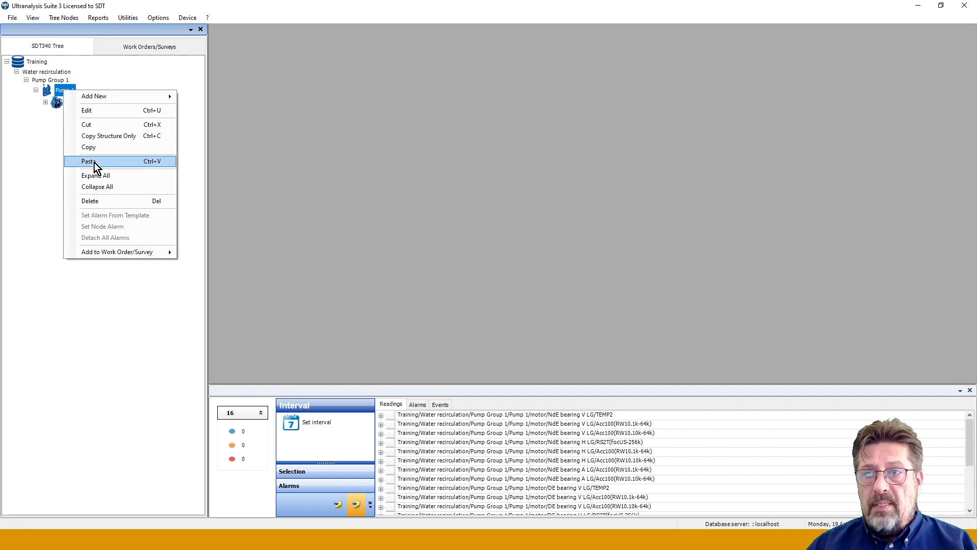
left_click(94, 162)
Rename the copied motor node under Pump 1 as Pump
right_click(69, 115)
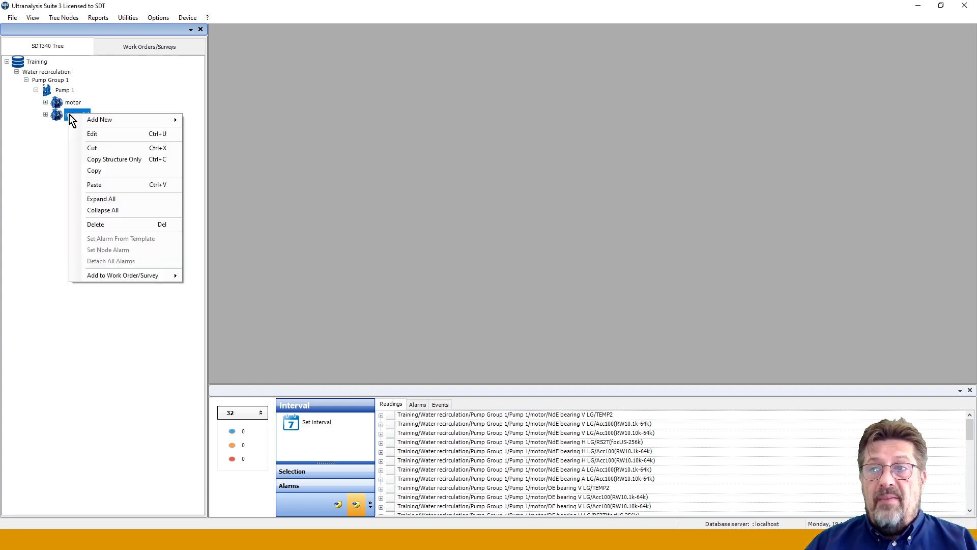
left_click(92, 134)
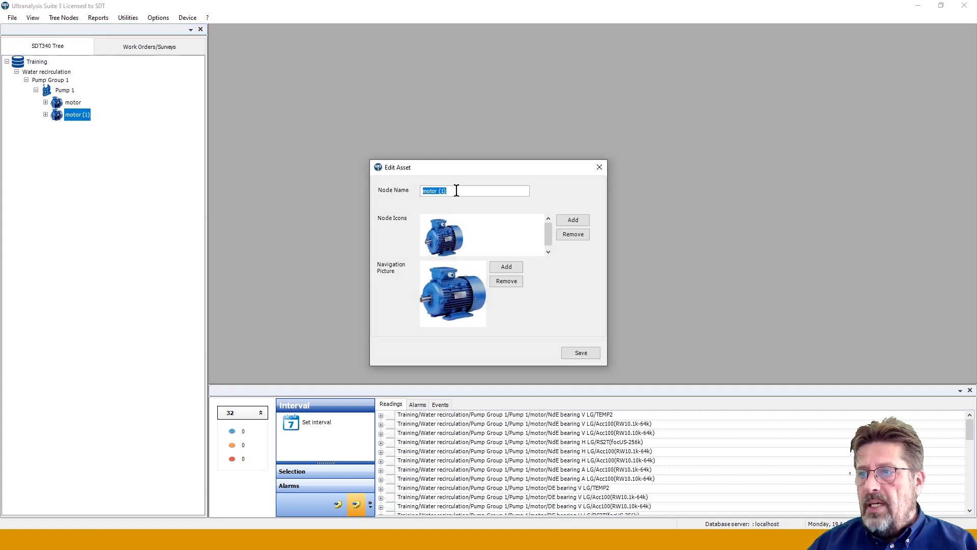
type("Pump")
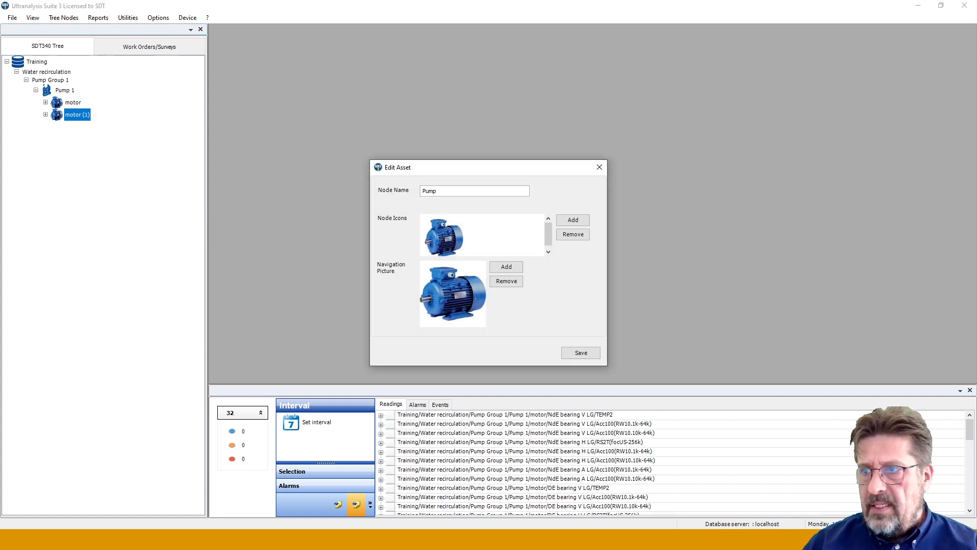
Replace the Pump node's motor icon with the 10.JPG pump icon
left_click(436, 250)
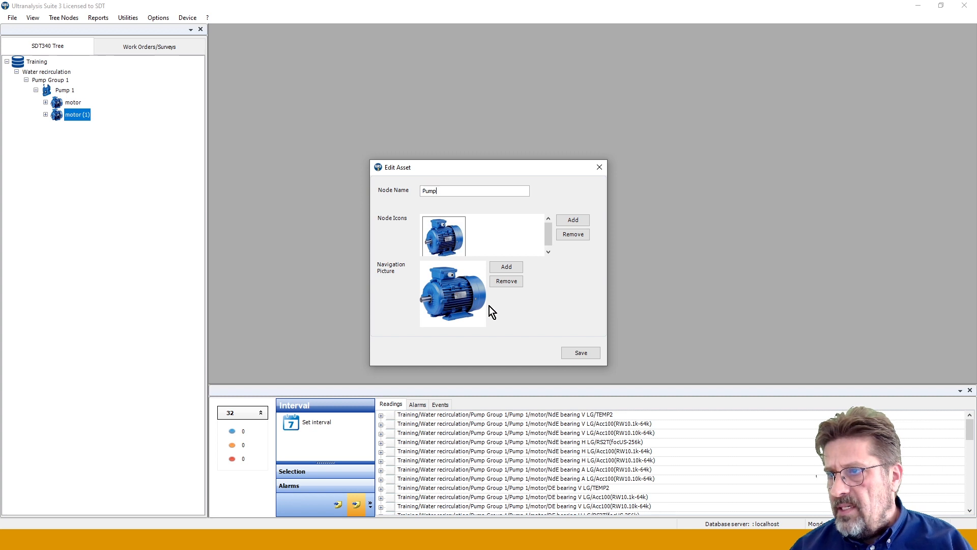
left_click(572, 222)
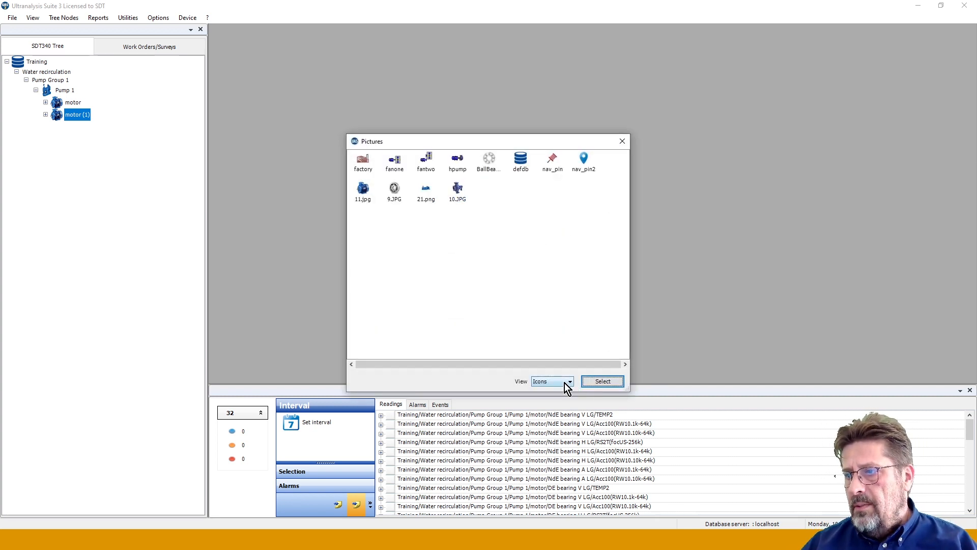
left_click(457, 193)
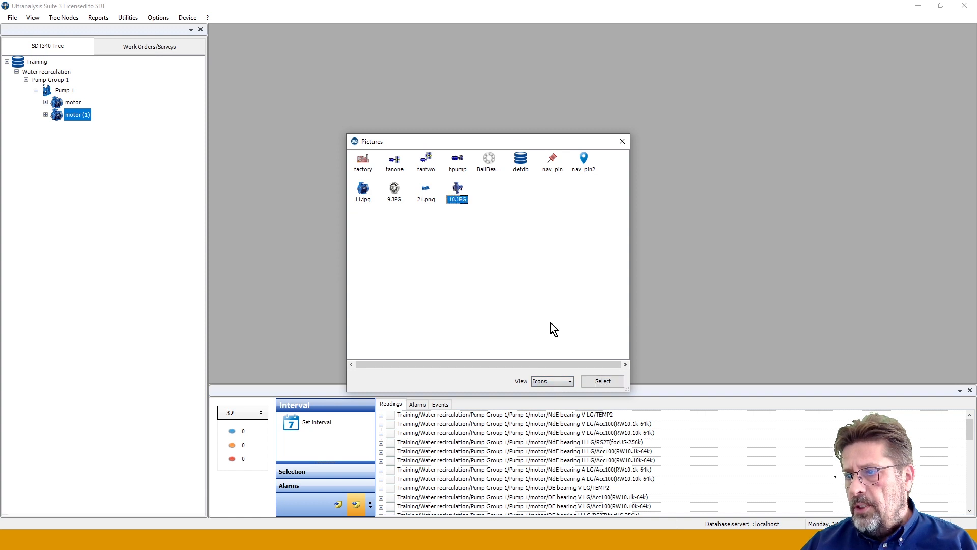
left_click(601, 381)
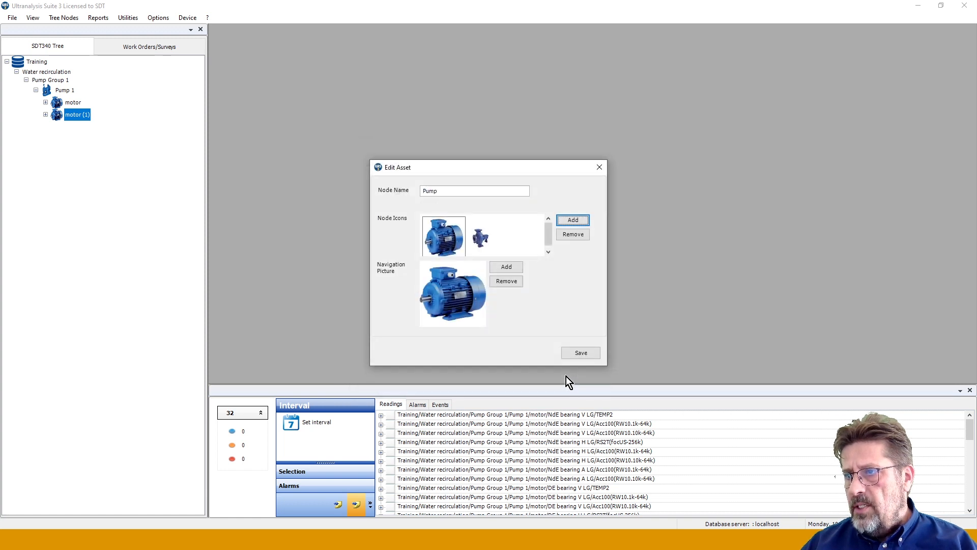
left_click(446, 237)
left_click(571, 235)
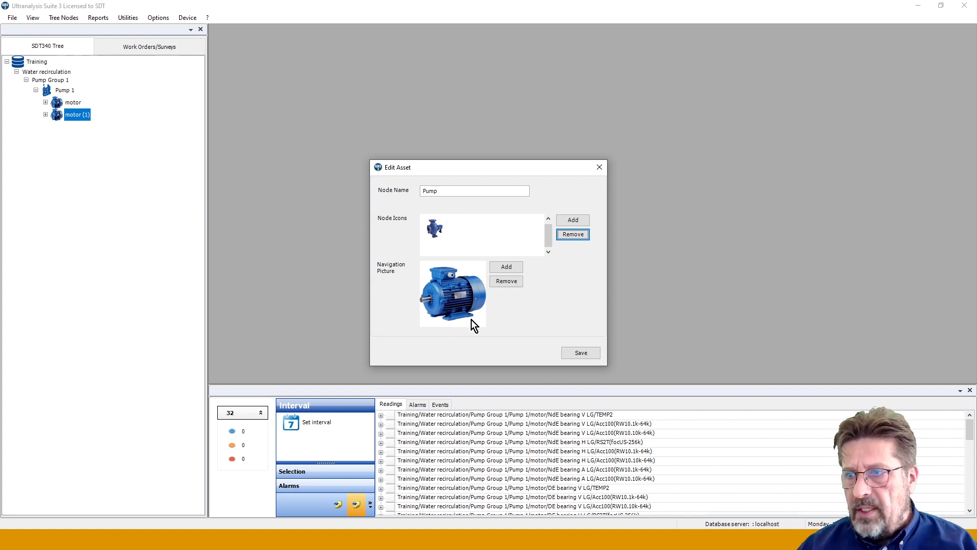
Replace the Pump node's navigation picture with hero-protect-centrifugal-pump.jpg and save the asset
left_click(496, 284)
left_click(507, 267)
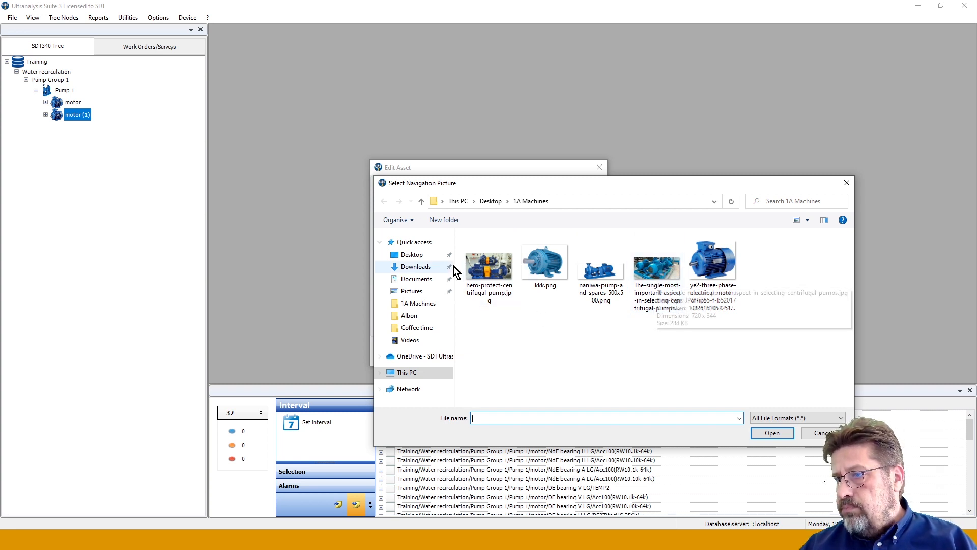
double_click(493, 266)
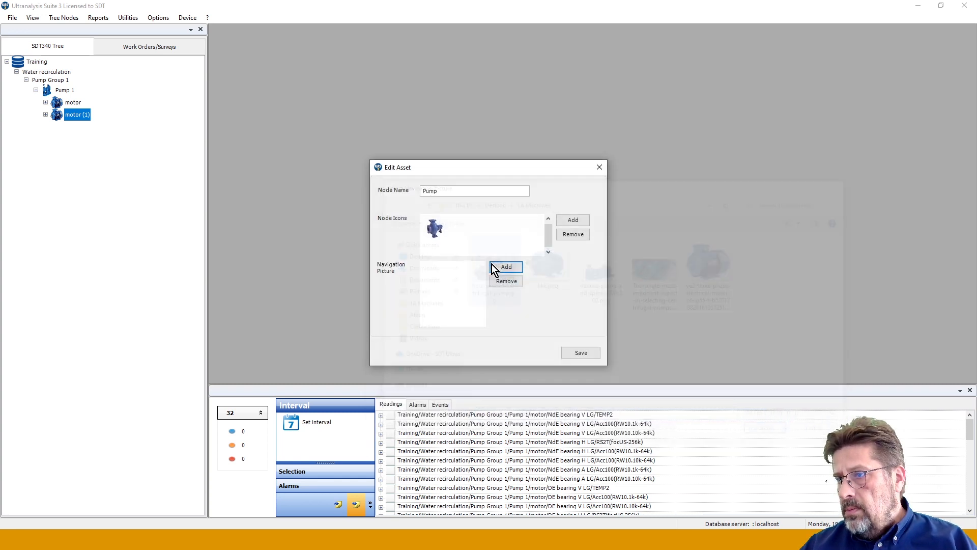
left_click(569, 351)
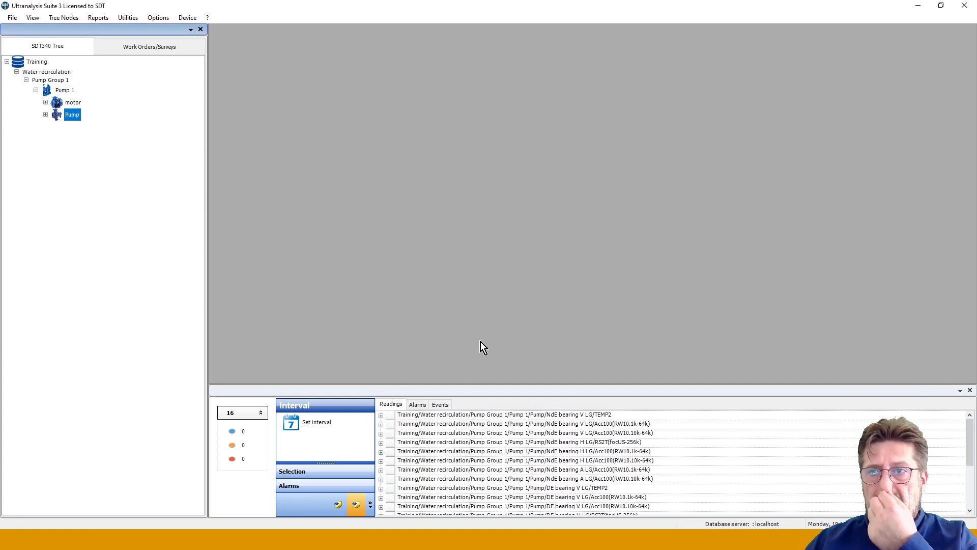
Expand the Pump node, check the measurements under its NdE bearing V LG point, and collapse that point again
left_click(45, 114)
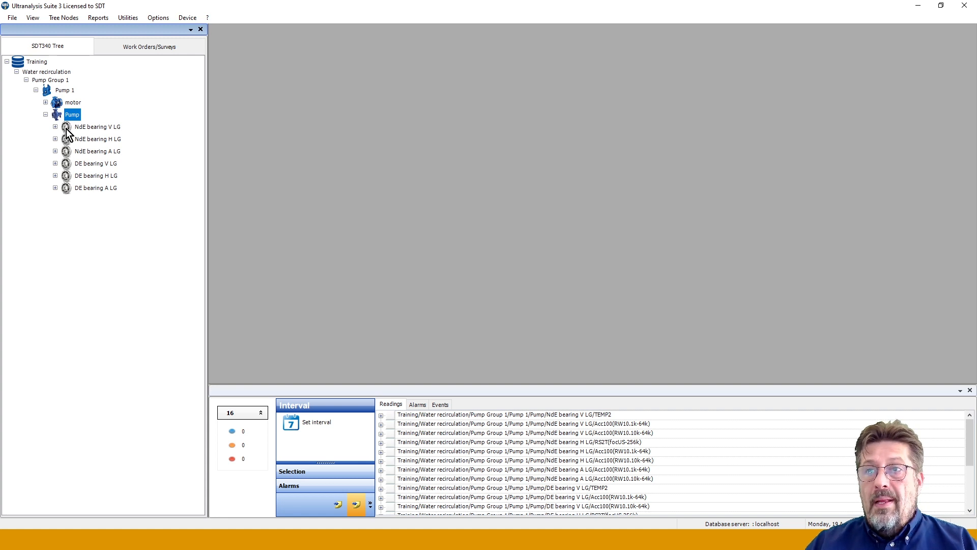
left_click(55, 127)
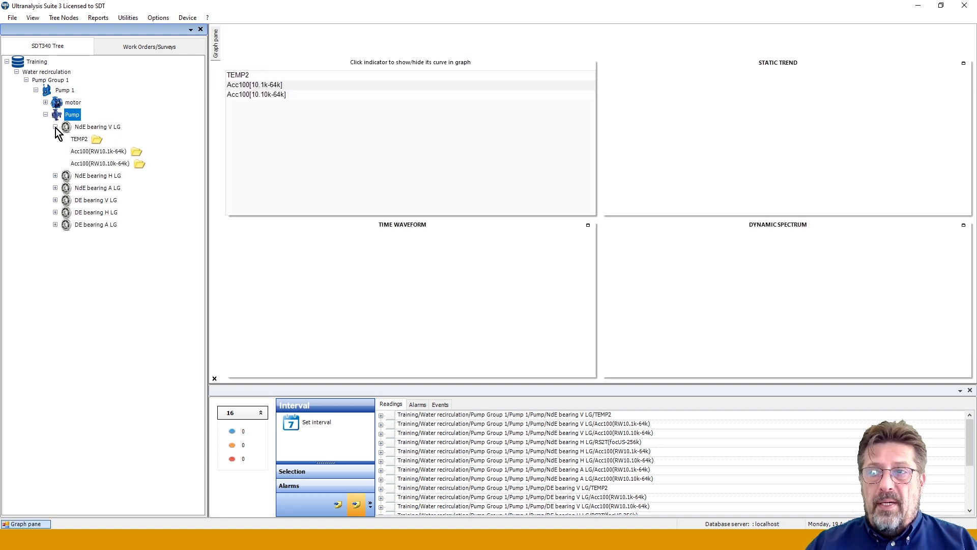
left_click(55, 127)
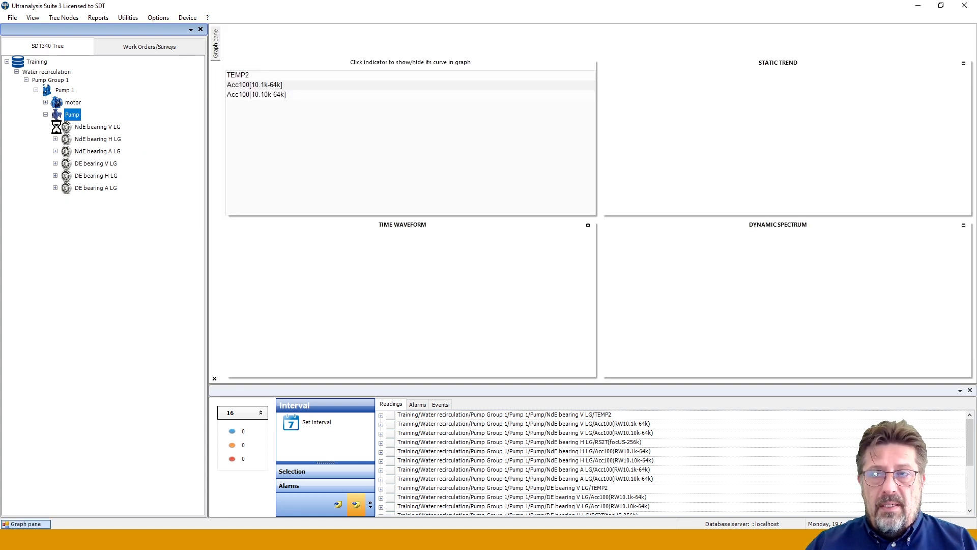
Rename the pump's NdE bearing V LG measurement point as NdE bearing V LO and save it
right_click(93, 128)
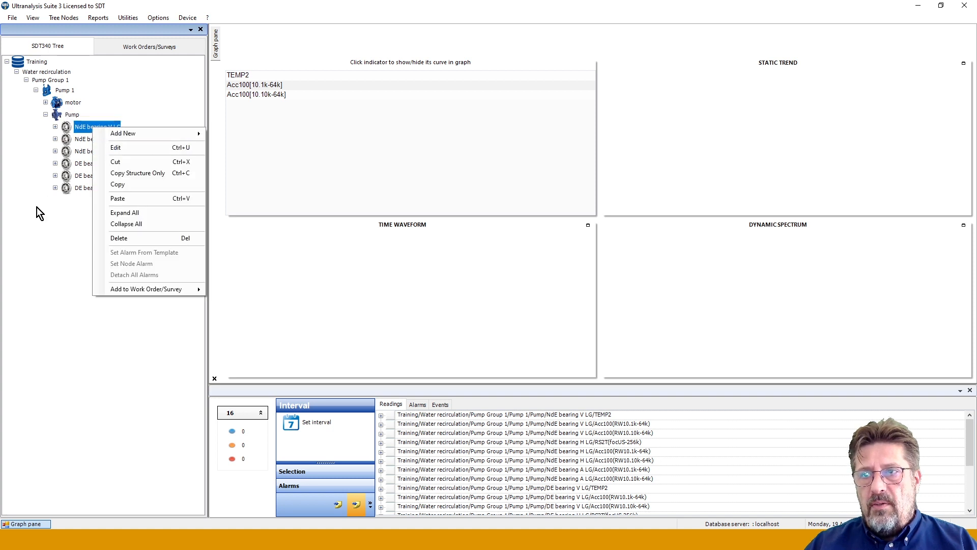
left_click(56, 238)
right_click(100, 127)
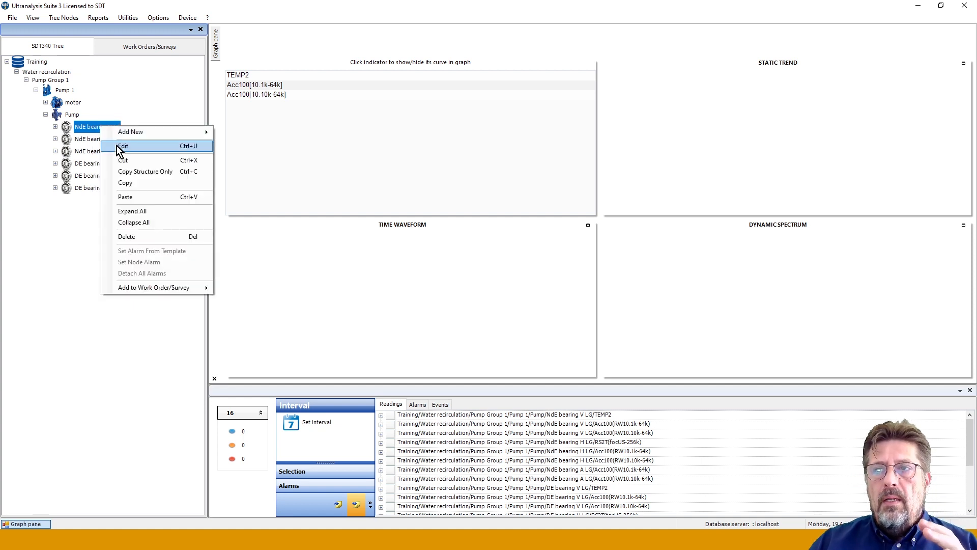
left_click(124, 145)
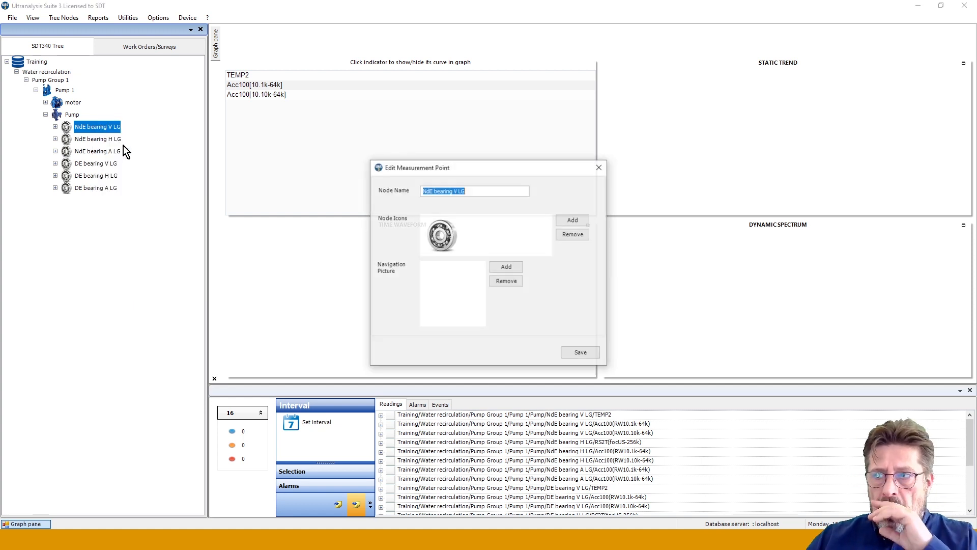
left_click(468, 190)
key("BackSpace")
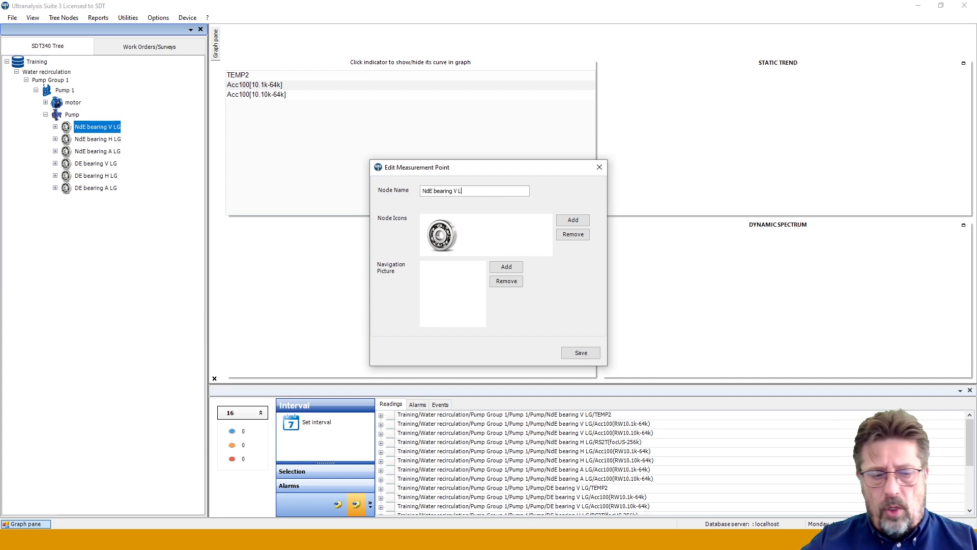
type("O")
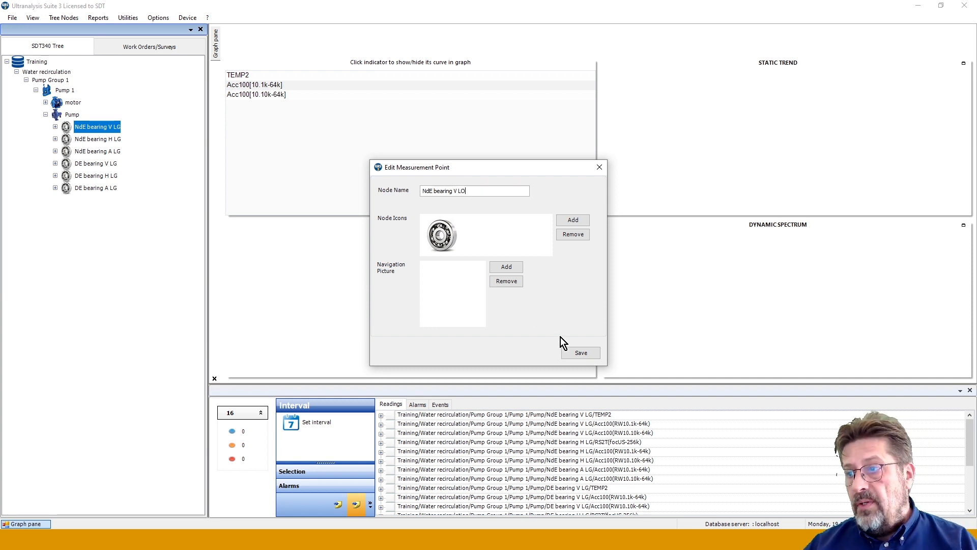
left_click(579, 352)
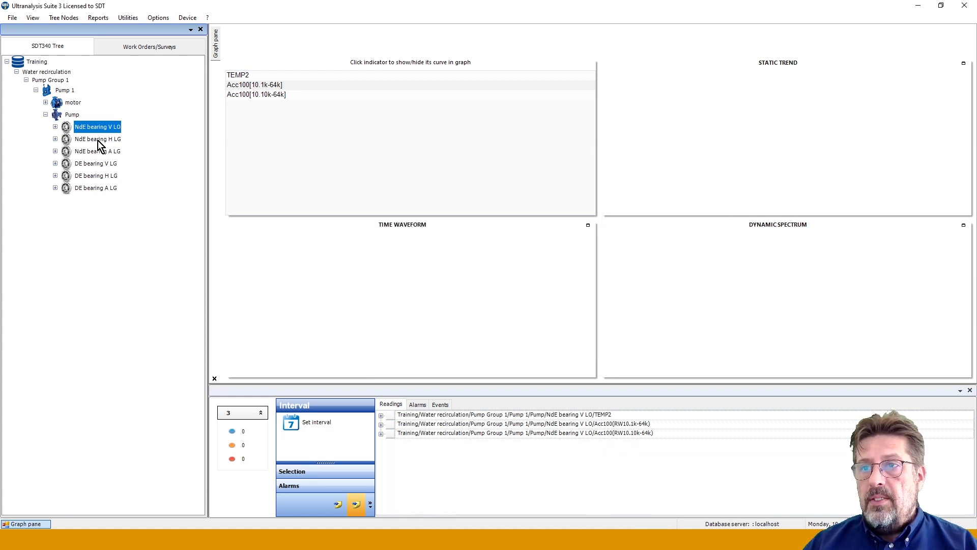
Rename the pump's NdE bearing H LG measurement point as NdE bearing H LO and save it
right_click(98, 141)
left_click(114, 160)
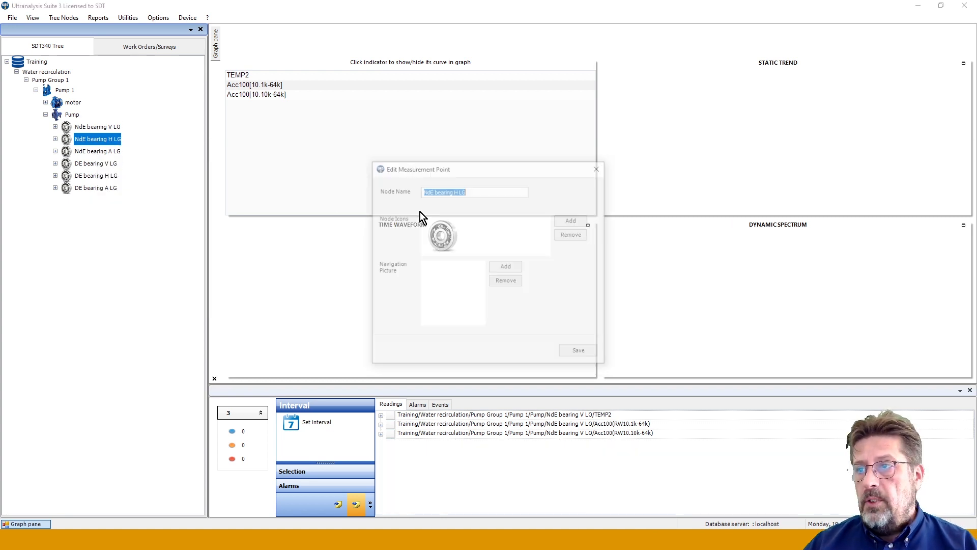
left_click(468, 190)
key("BackSpace")
type("O")
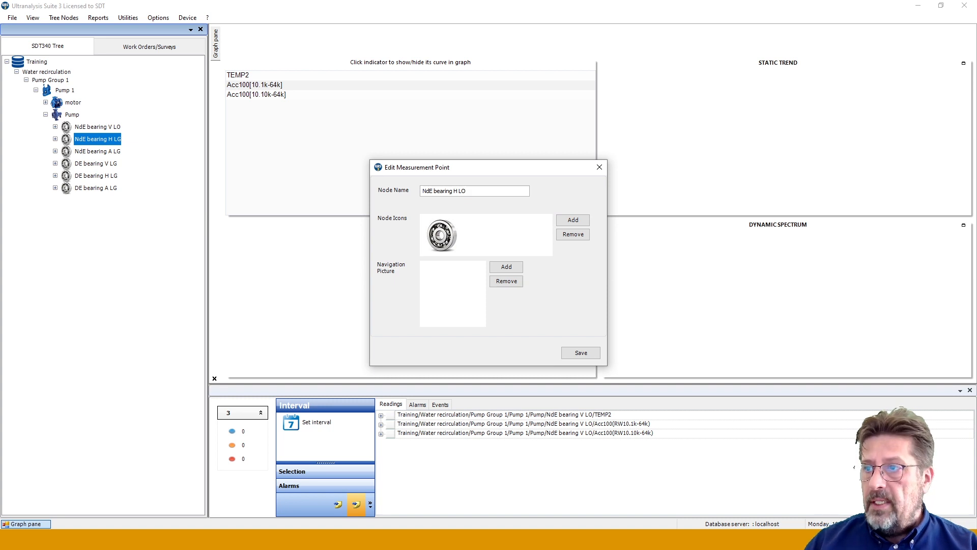
left_click(581, 353)
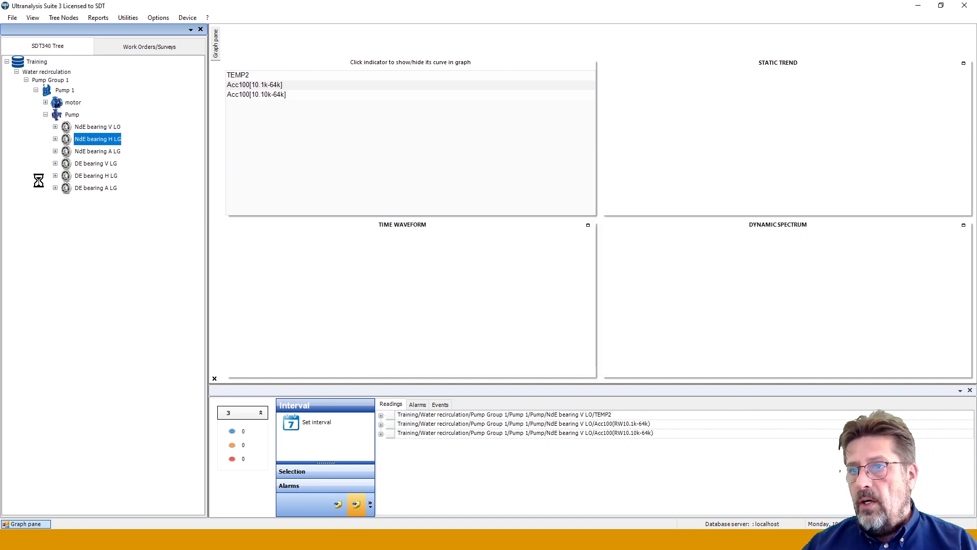
Rename the pump's NdE bearing A LG measurement point as NdE bearing A LO and save it
right_click(94, 156)
left_click(115, 171)
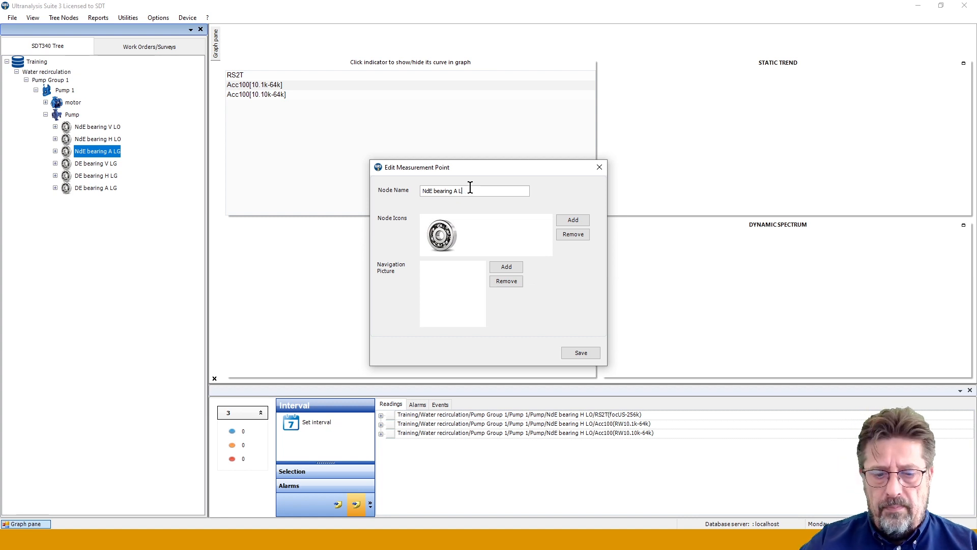
type("O")
left_click(584, 358)
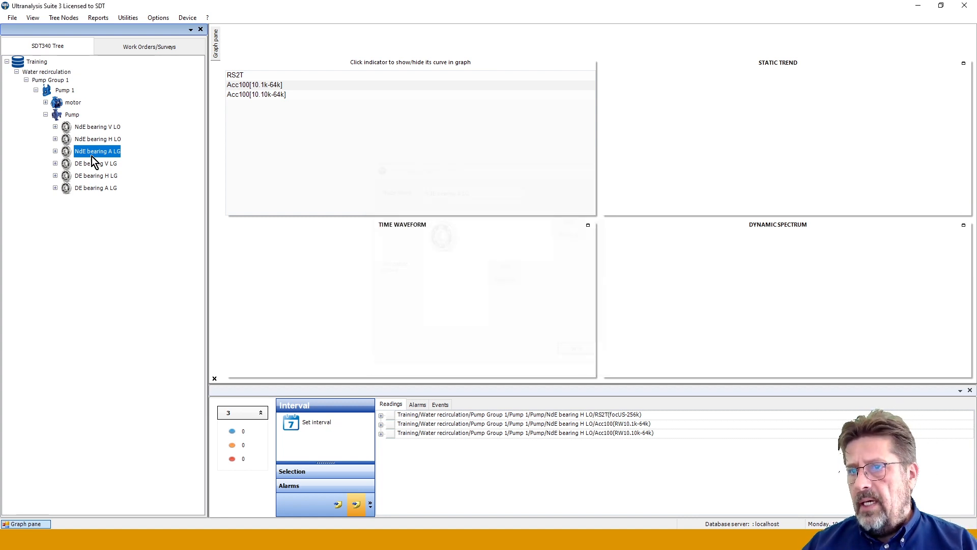
Rename the pump's DE bearing V LG measurement point as DE bearing V LO and save it
right_click(92, 168)
left_click(115, 185)
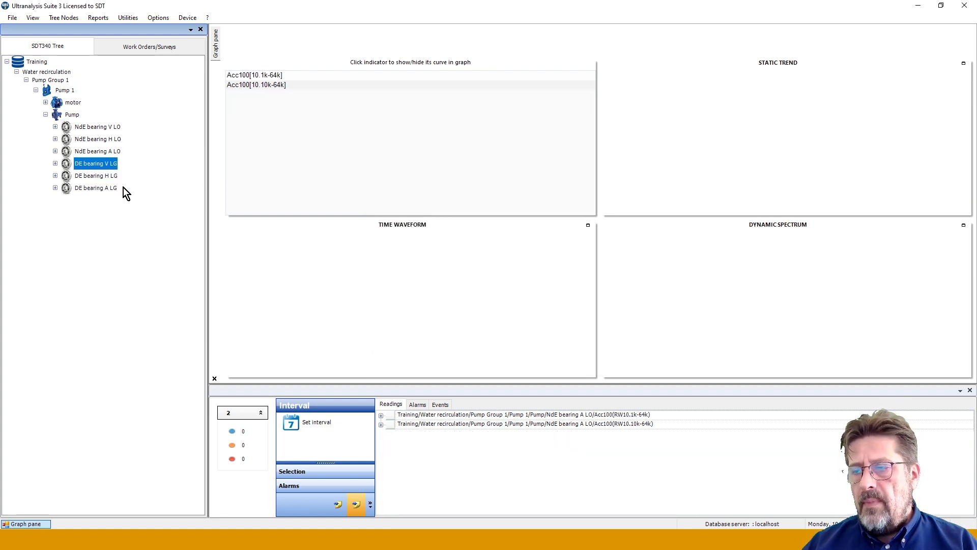
left_click(475, 190)
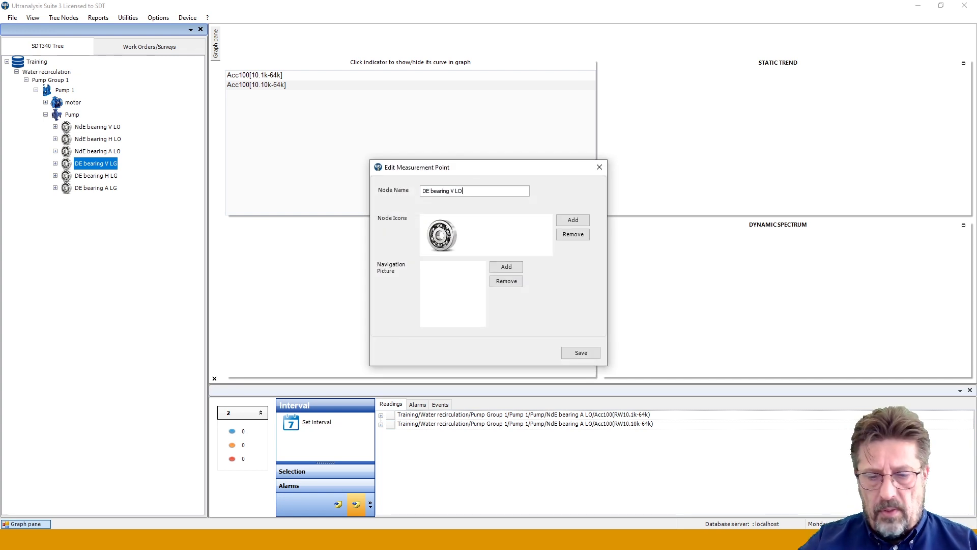
left_click(565, 351)
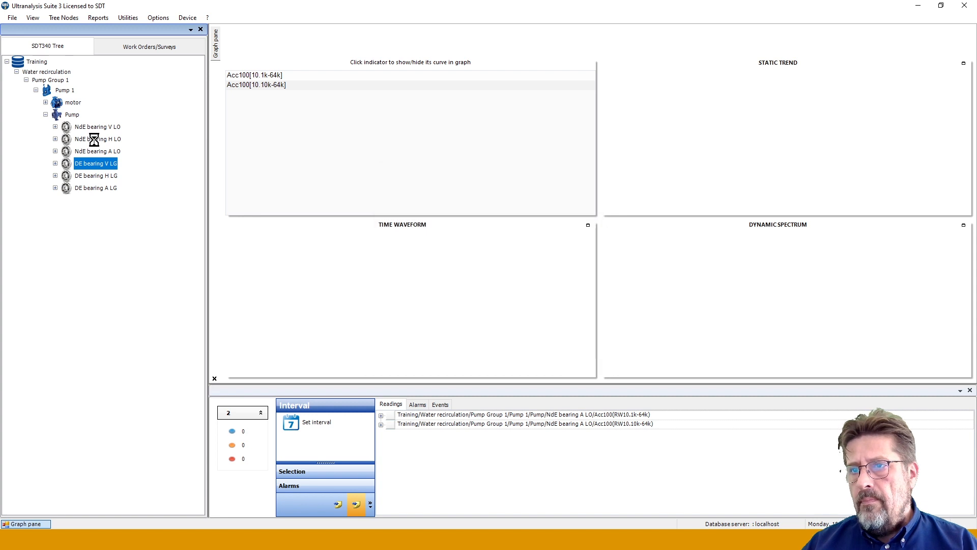
Rename the pump's DE bearing H LG measurement point as DE bearing H LO and save it
right_click(96, 175)
left_click(115, 192)
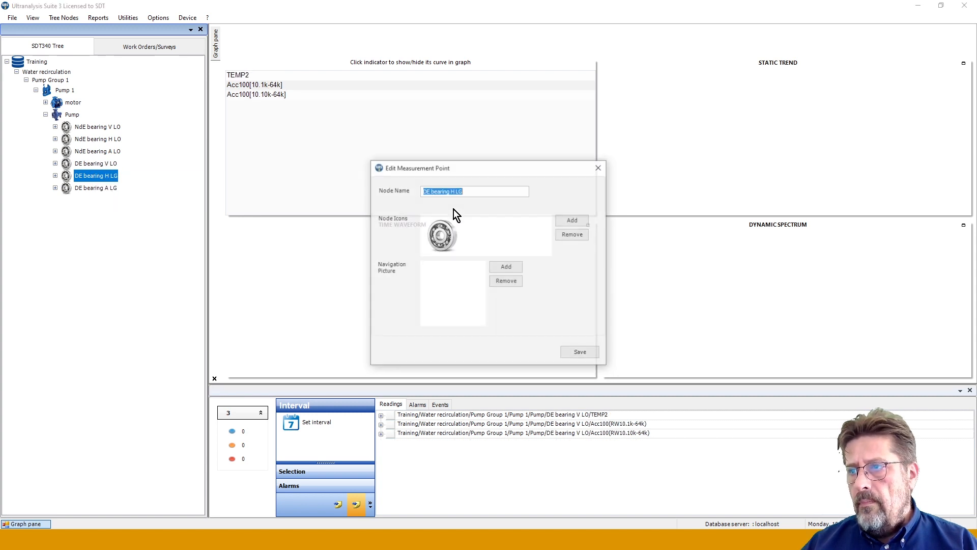
left_click(468, 190)
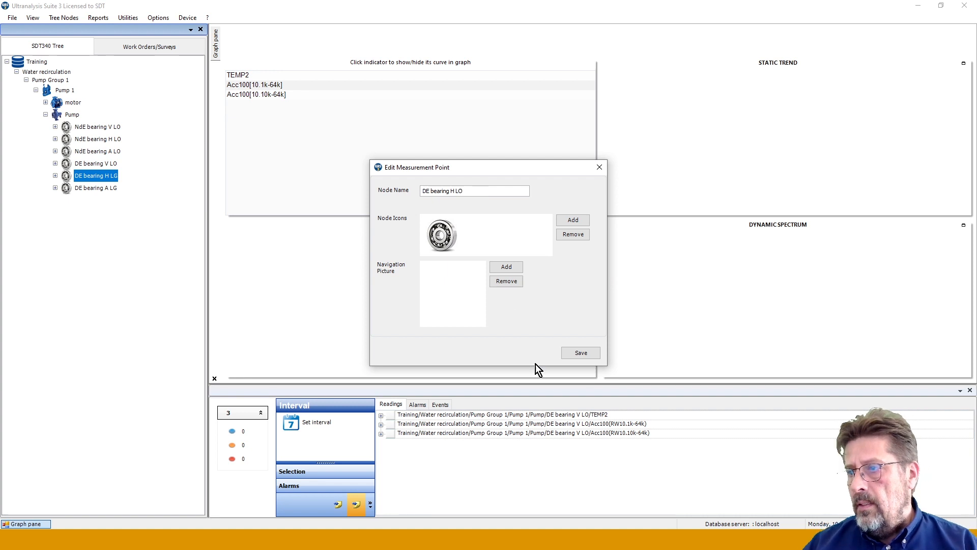
left_click(591, 353)
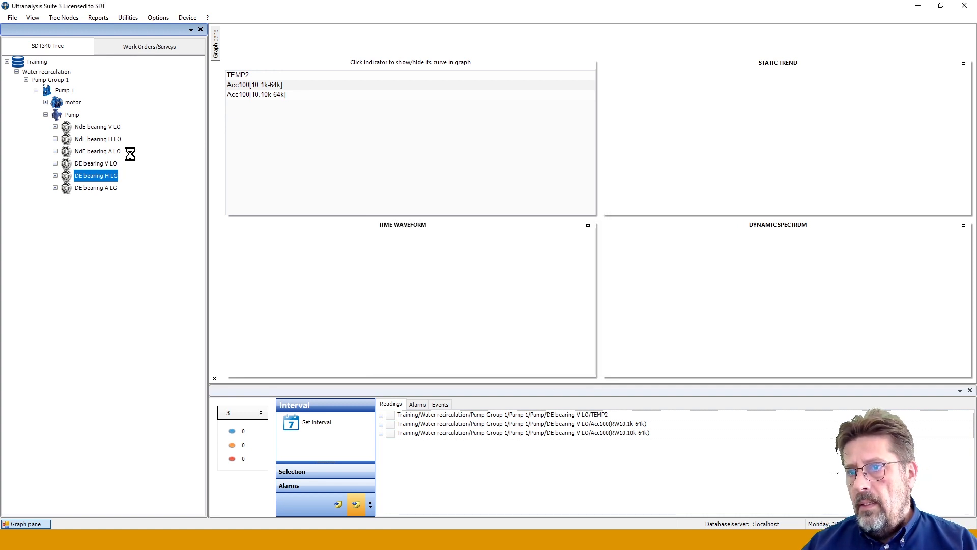
Rename the pump's DE bearing A LG measurement point as DE bearing A LO and save it
right_click(99, 189)
left_click(115, 207)
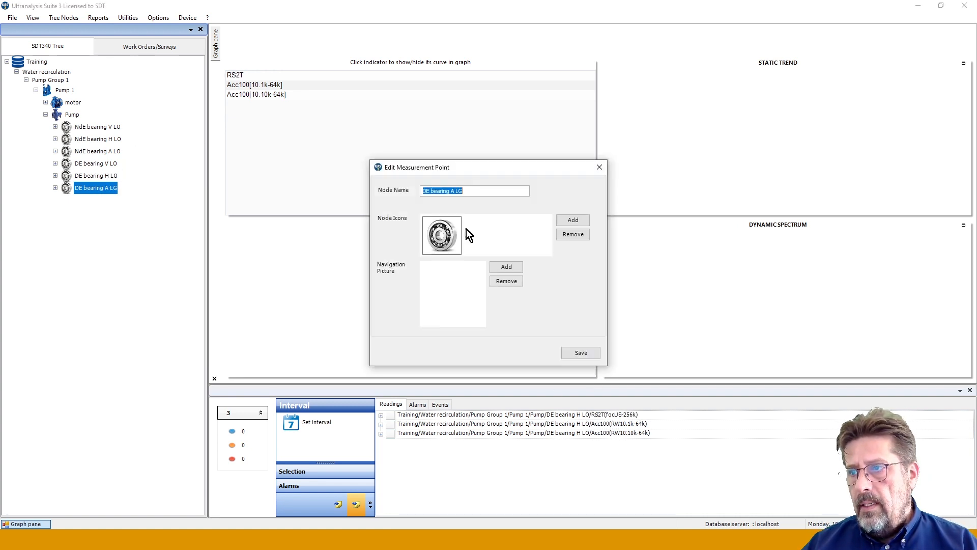
left_click(468, 190)
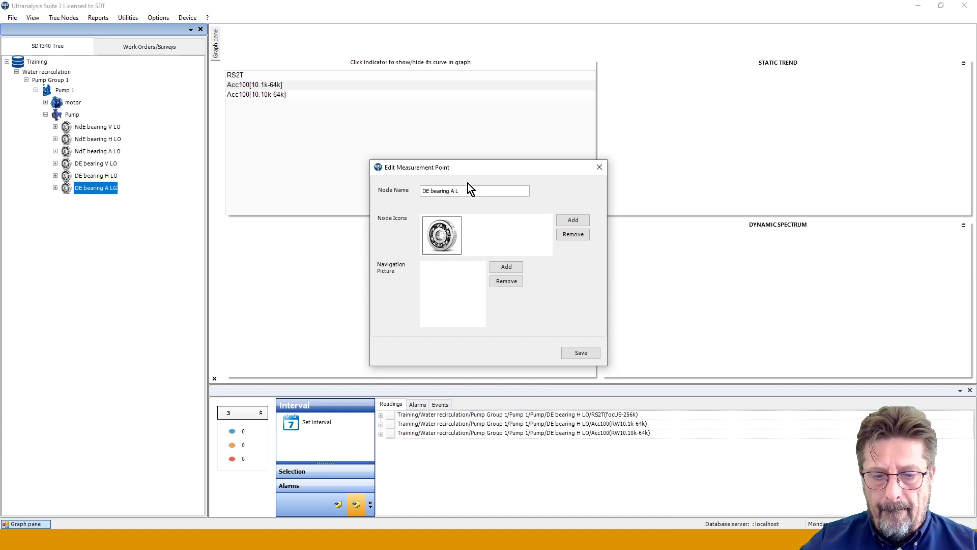
left_click(585, 355)
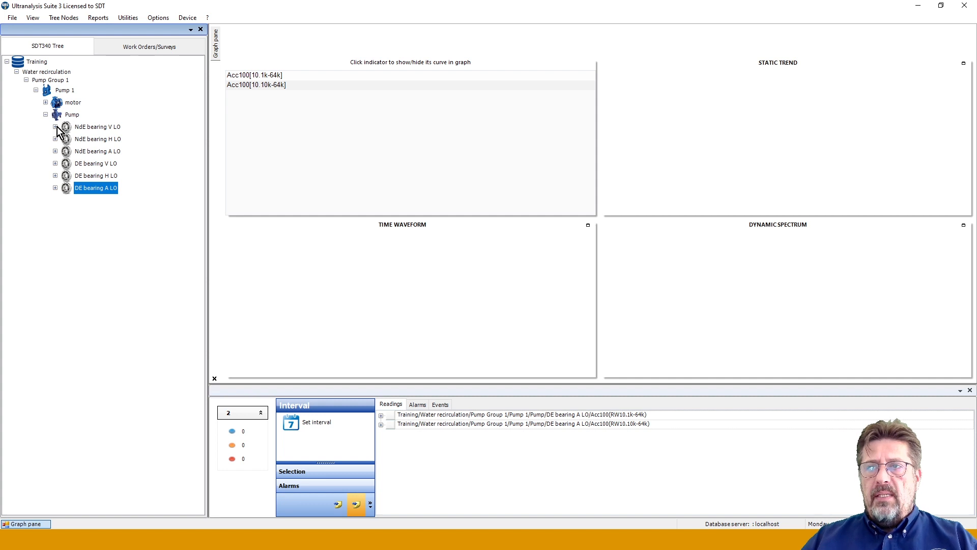
left_click(81, 164)
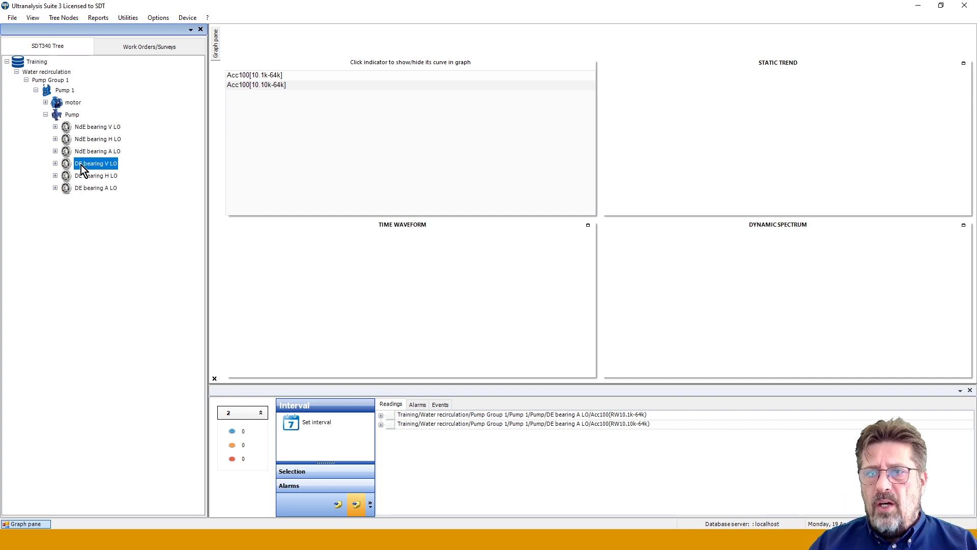
Reorder the Pump's measurement points so DE bearing V LO, H LO and A LO come before the three NdE bearing points
left_click(83, 139)
left_click(84, 127)
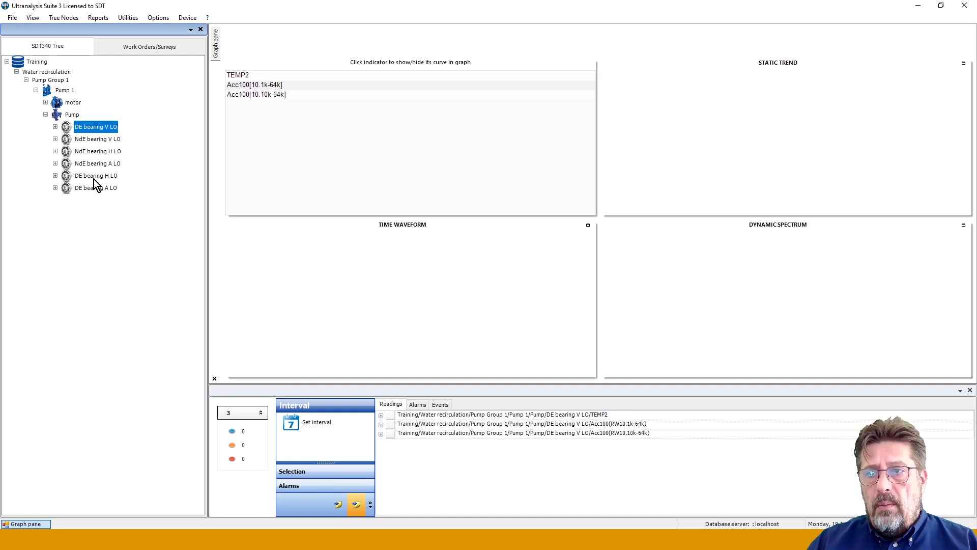
left_click(93, 177)
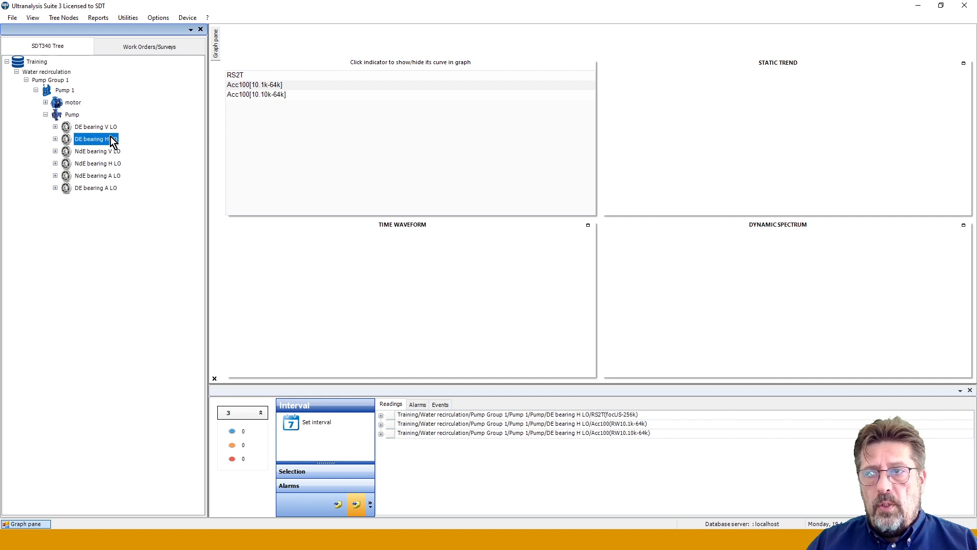
left_click(91, 188)
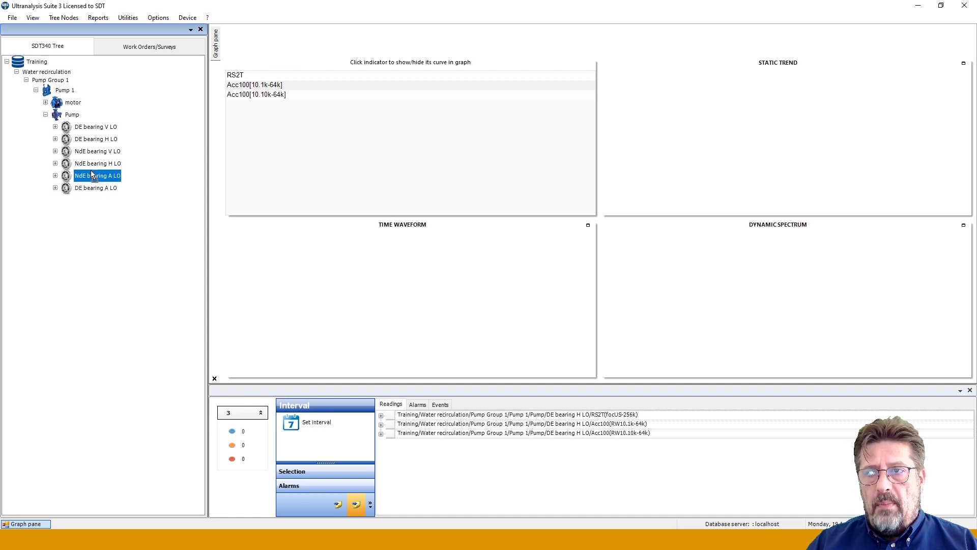
left_click(90, 151)
double_click(89, 152)
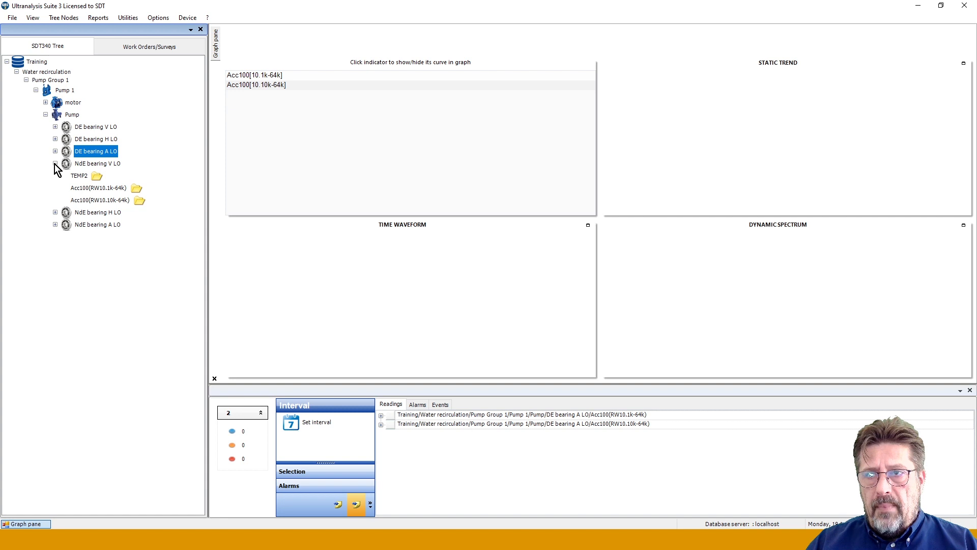
left_click(55, 163)
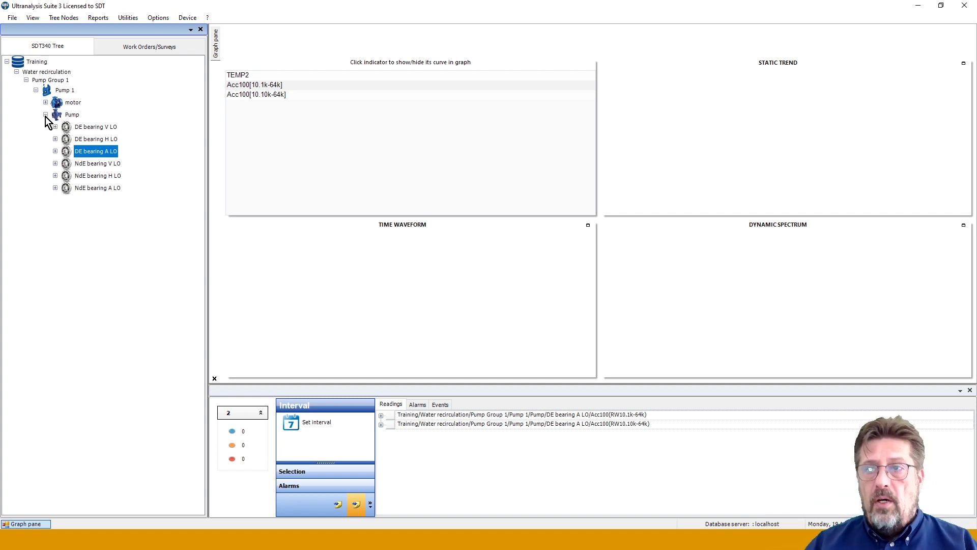
left_click(55, 176)
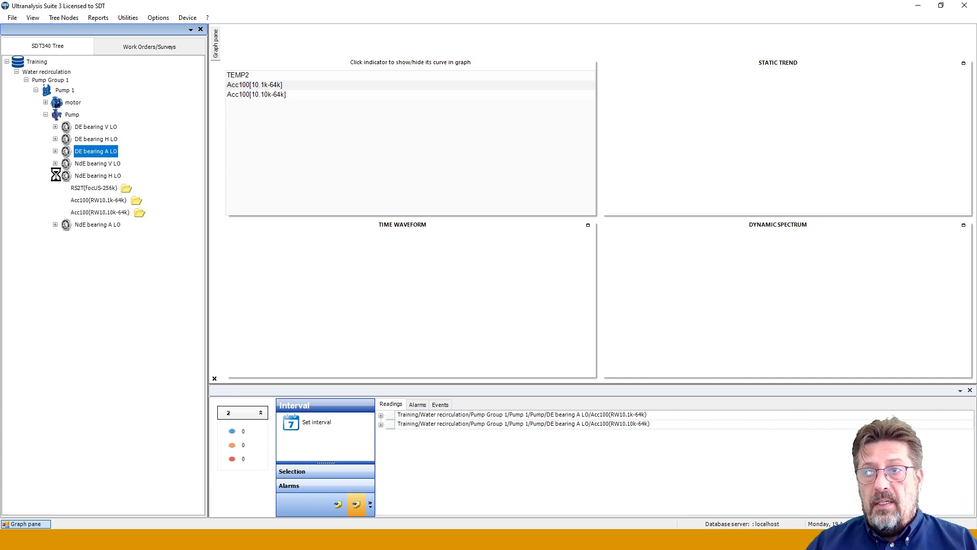
left_click(55, 176)
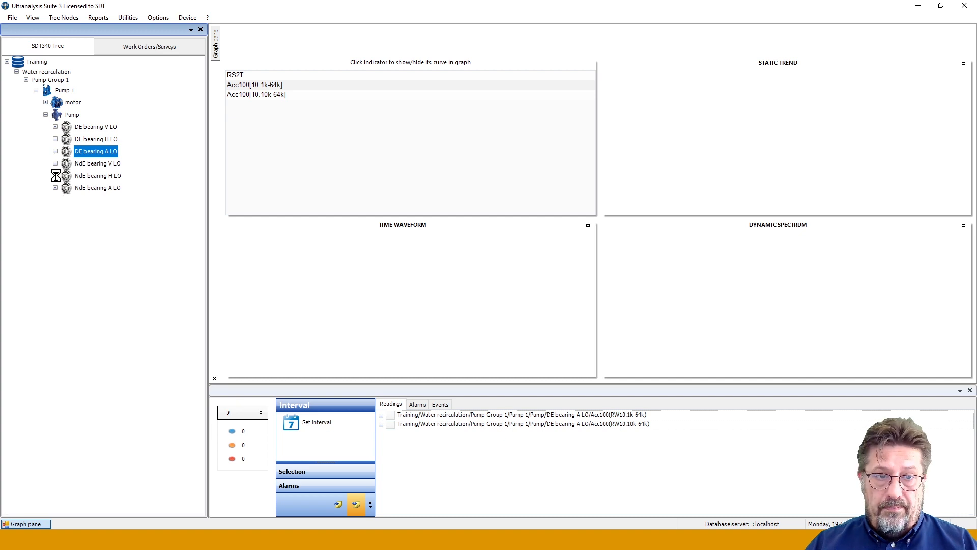
Add a new measurement point named Volute under the Pump node of Pump 1 and save it
right_click(71, 115)
mouse_move(143, 121)
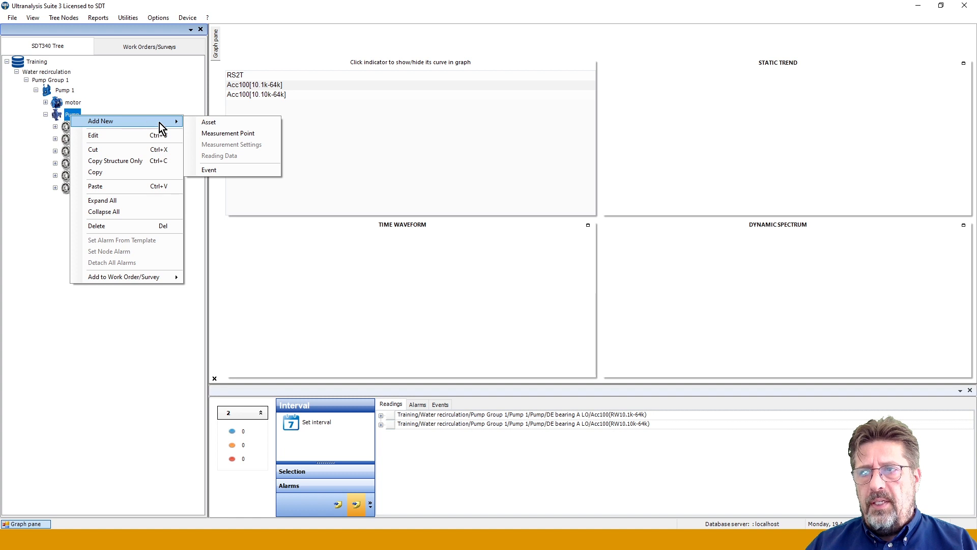
left_click(212, 133)
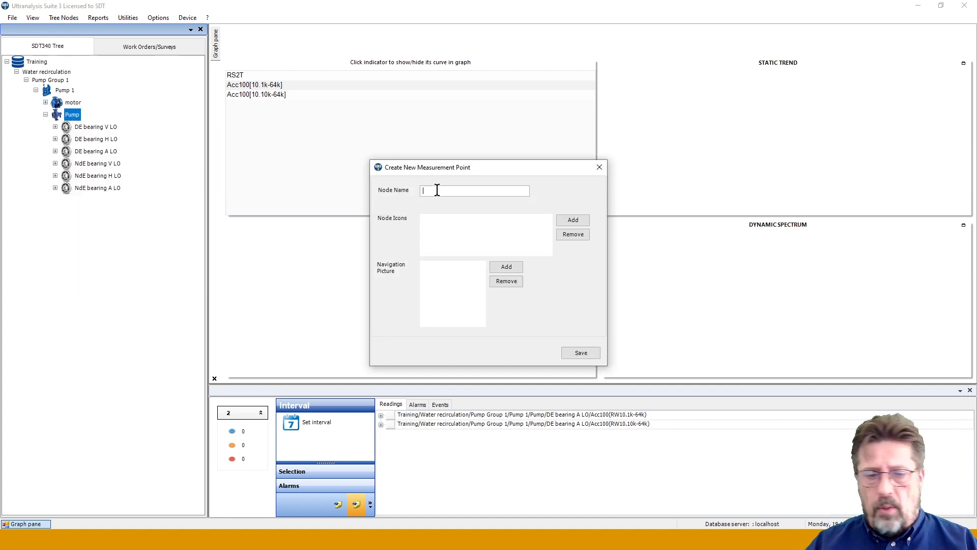
type("V")
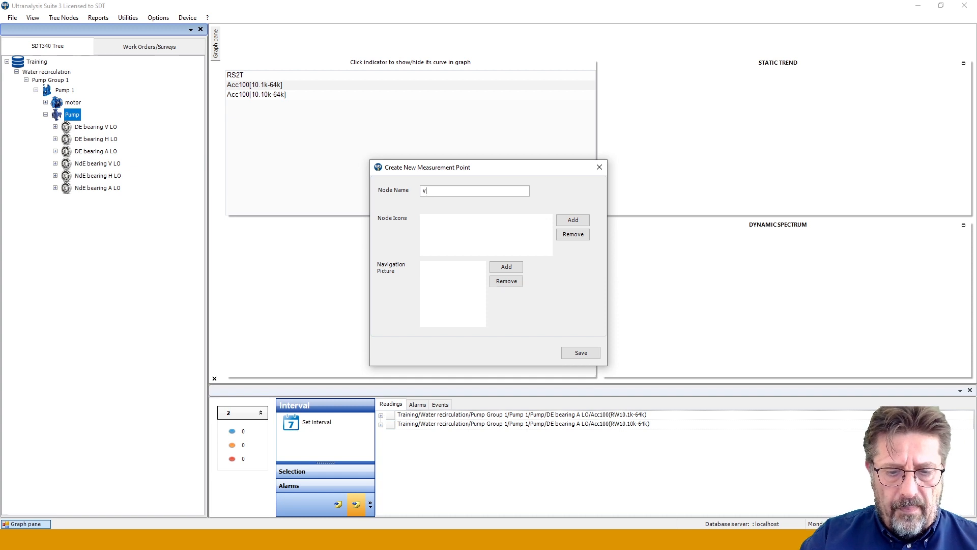
type("olute")
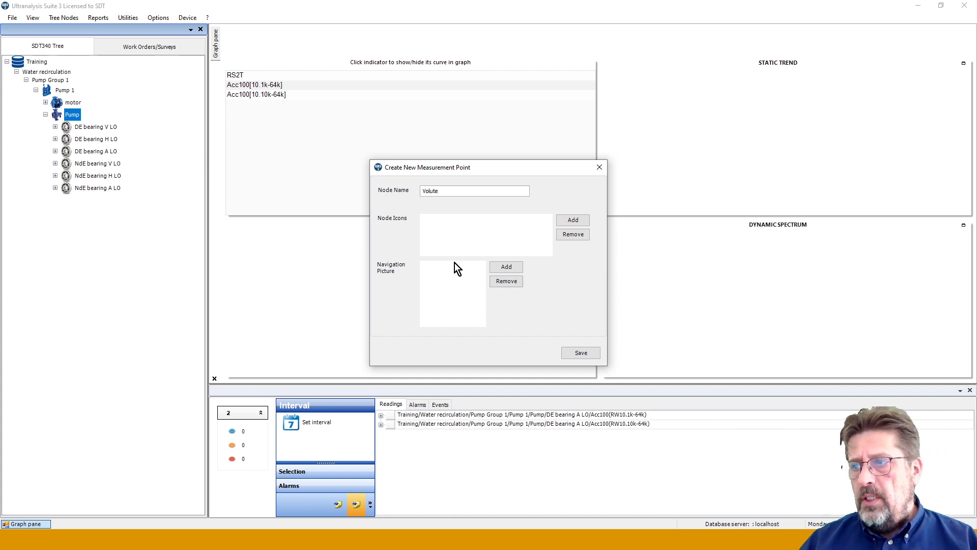
left_click(578, 353)
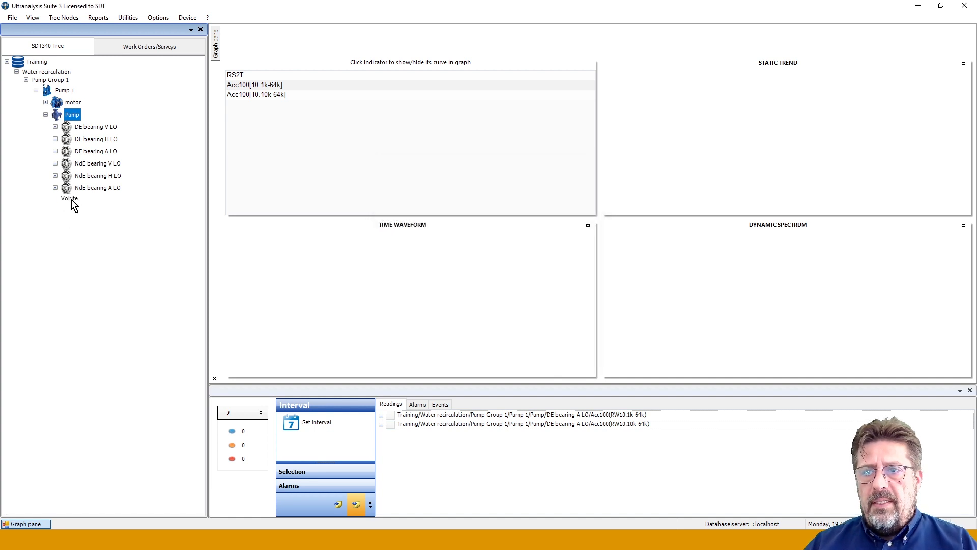
Start new measurement settings for the Volute point with the RS2T sensor and the focUS-256Ksps sample rate
right_click(72, 199)
mouse_move(120, 204)
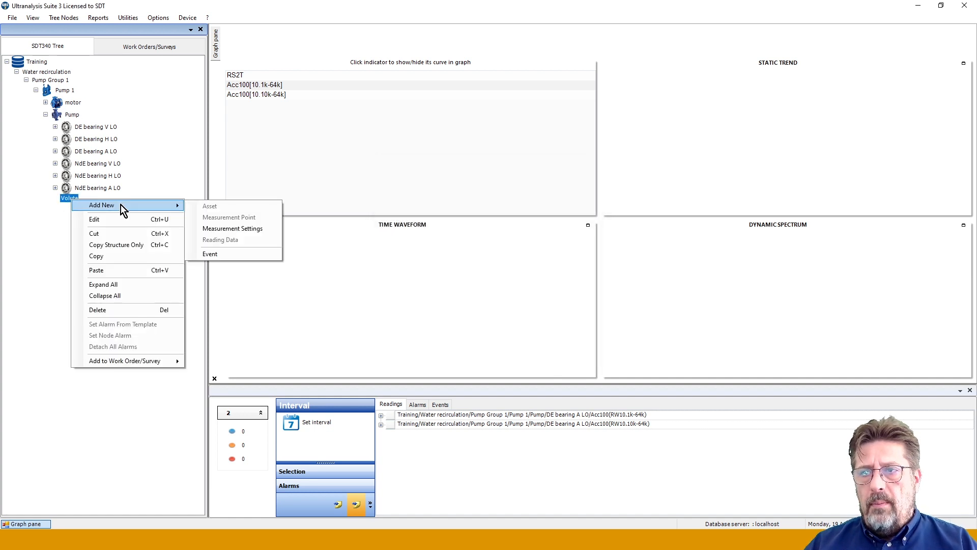
left_click(204, 228)
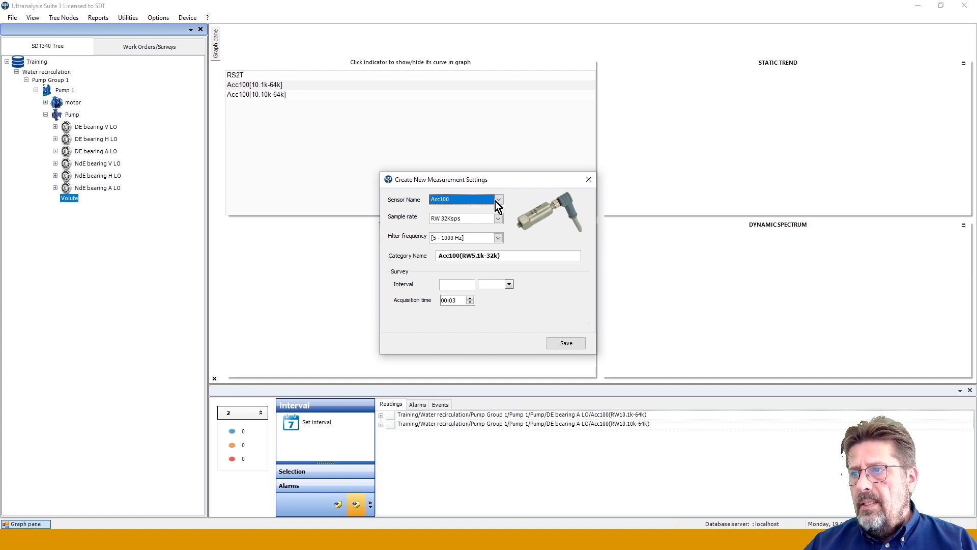
left_click(498, 200)
left_click(445, 258)
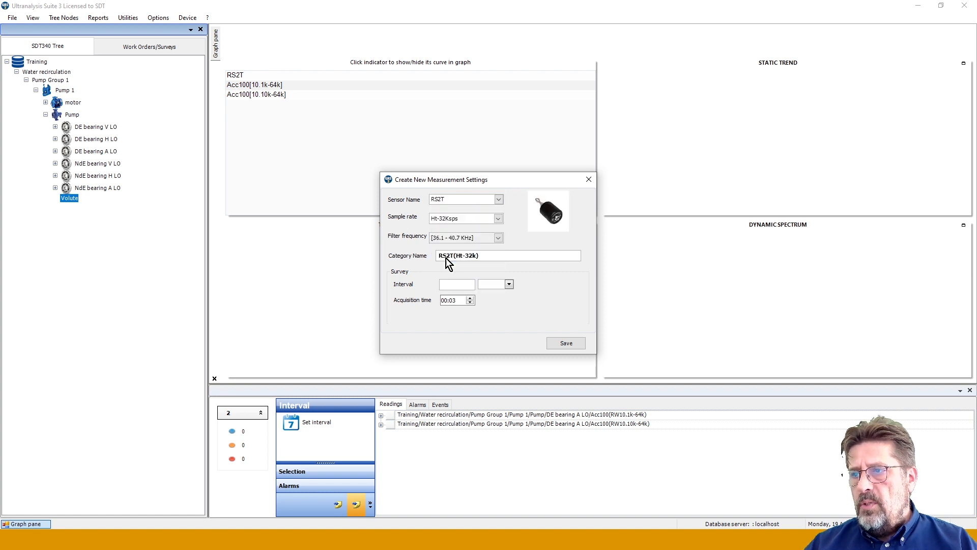
left_click(499, 219)
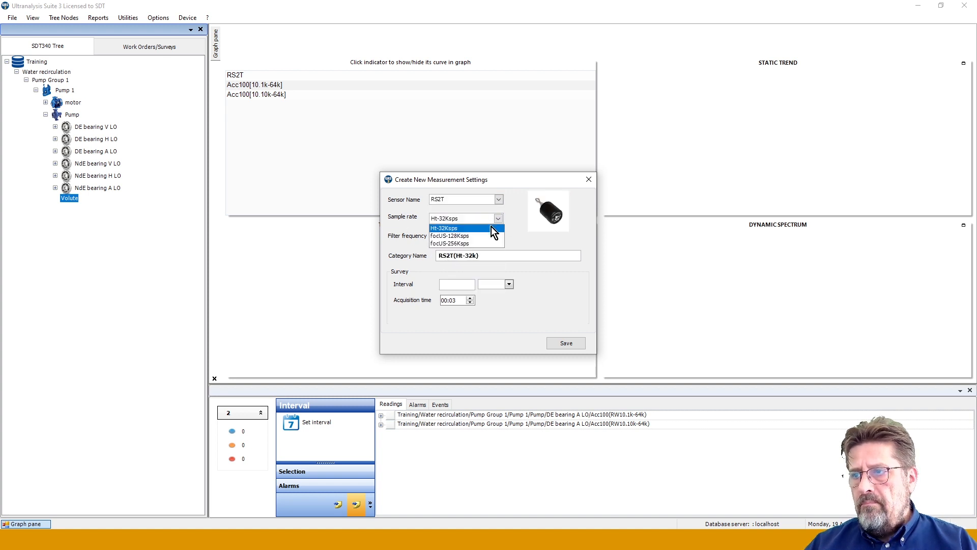
left_click(453, 243)
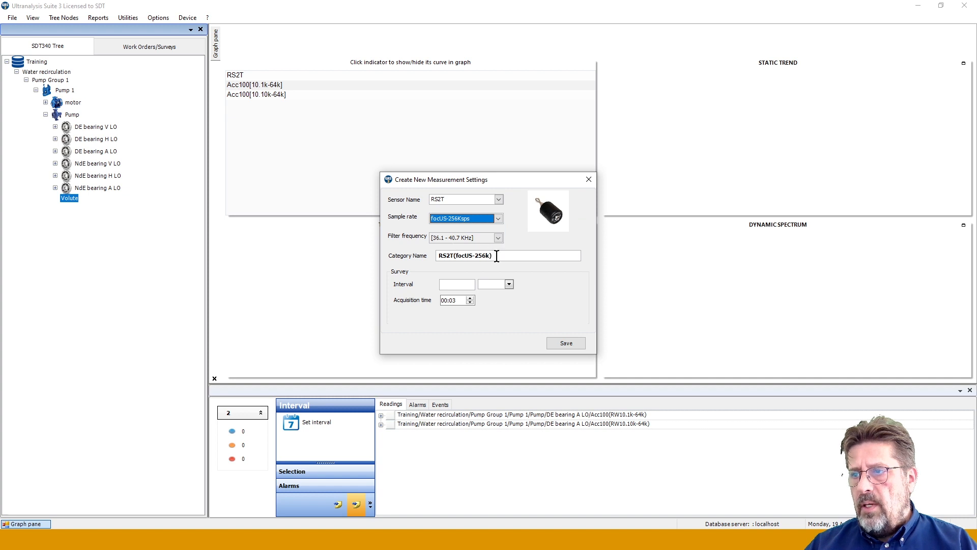
Set the survey interval to 1 month and the acquisition time to 00:10, and save the Volute measurement settings
left_click(462, 283)
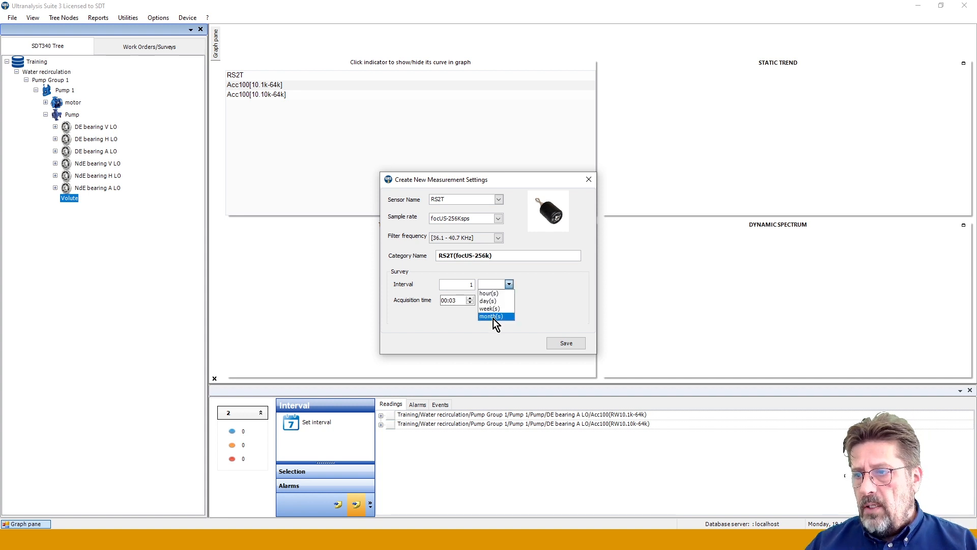
left_click(493, 316)
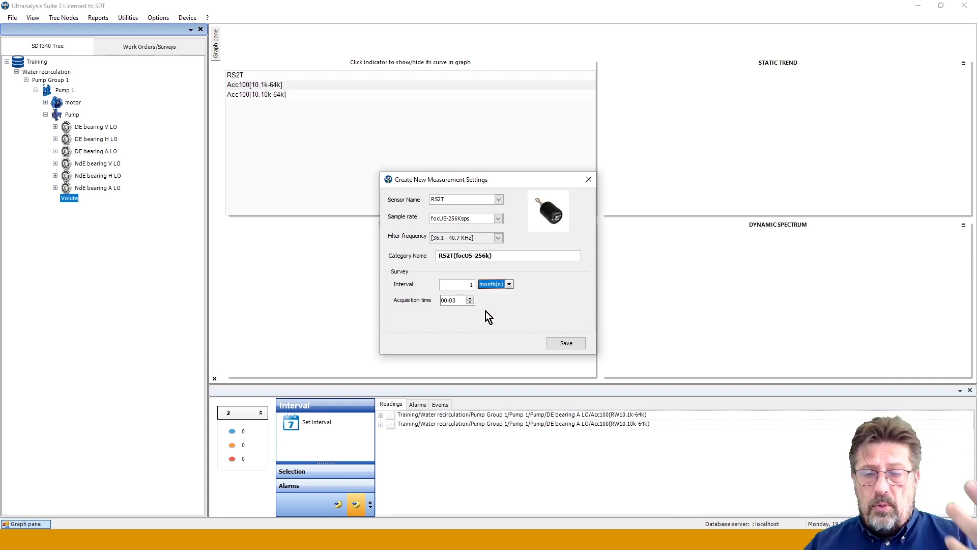
left_click(453, 300)
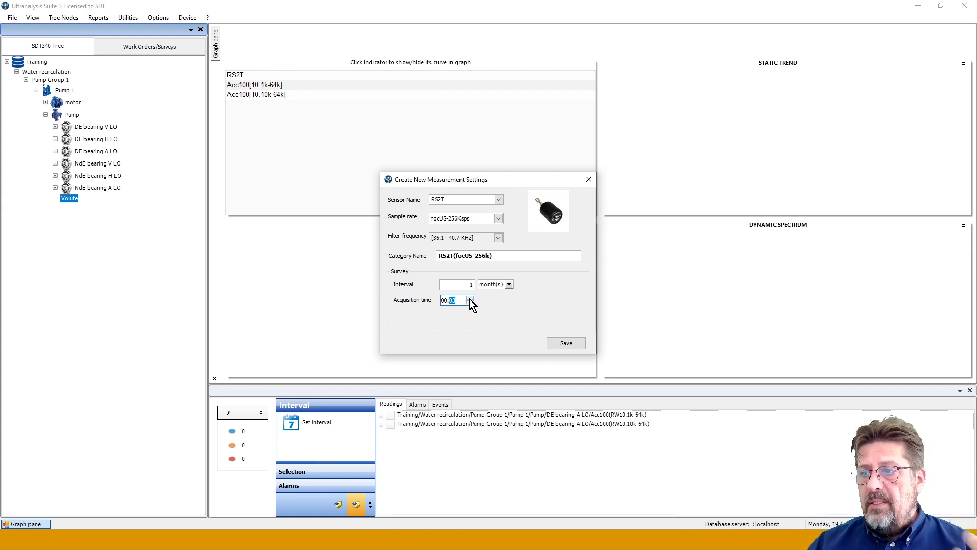
left_click(470, 299)
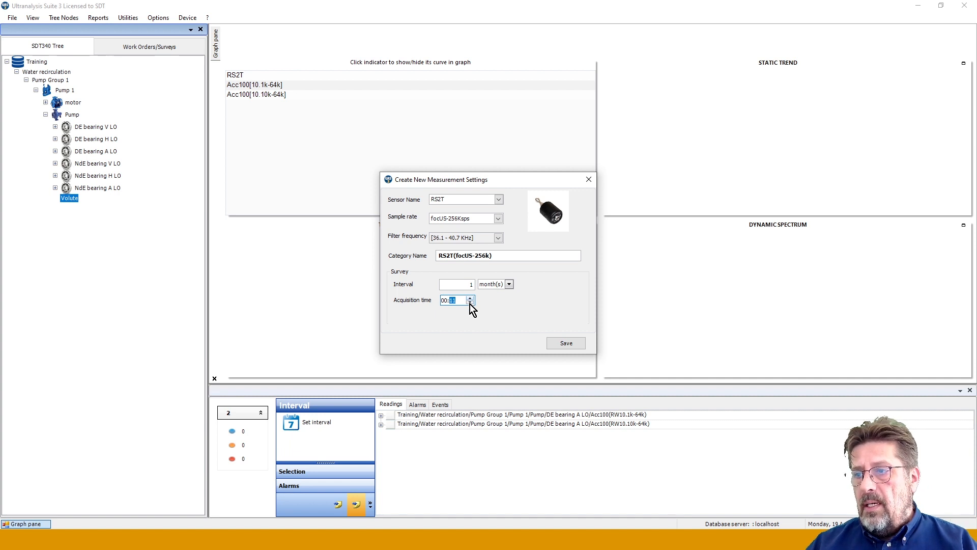
left_click(469, 299)
left_click(469, 299)
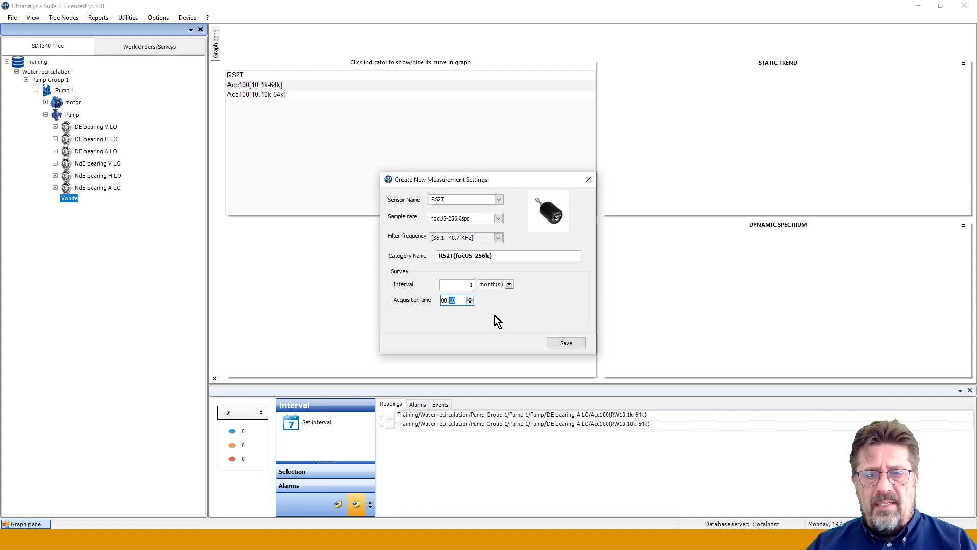
left_click(564, 342)
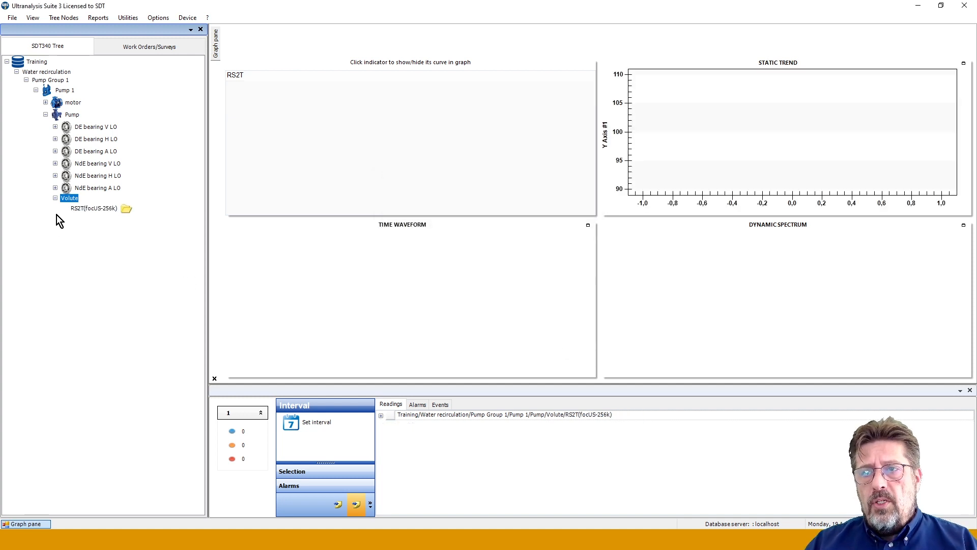
left_click(55, 199)
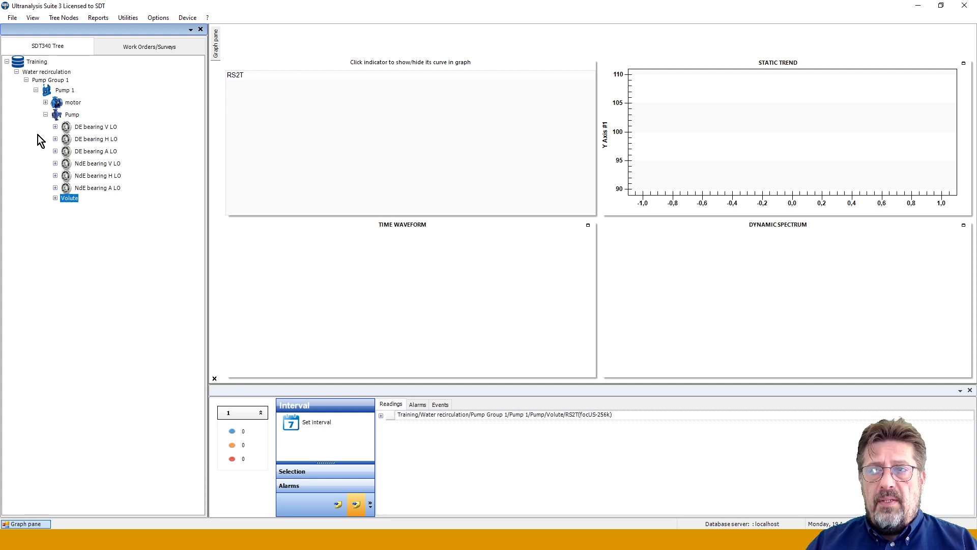
Copy only the structure of Pump 1 and paste it into Pump Group 1
left_click(45, 114)
left_click(73, 115)
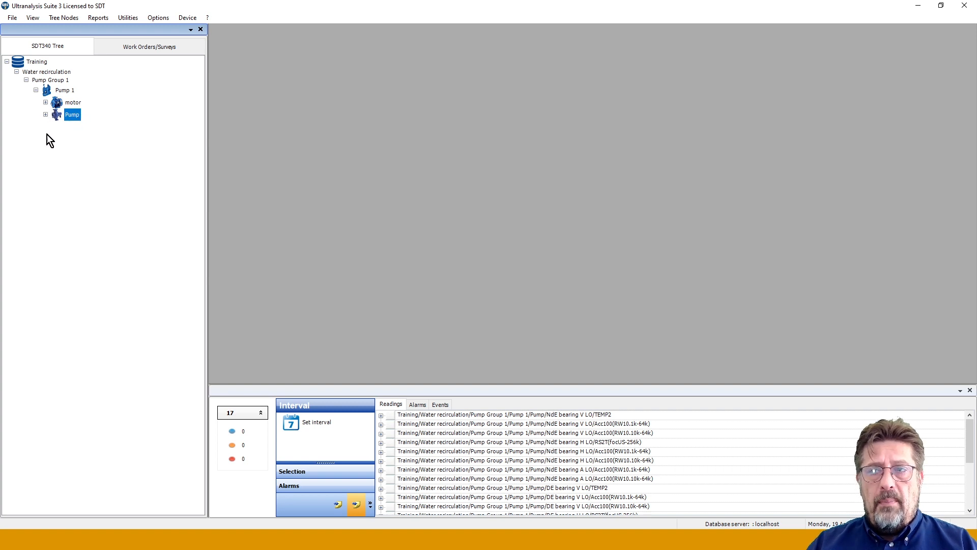
right_click(65, 91)
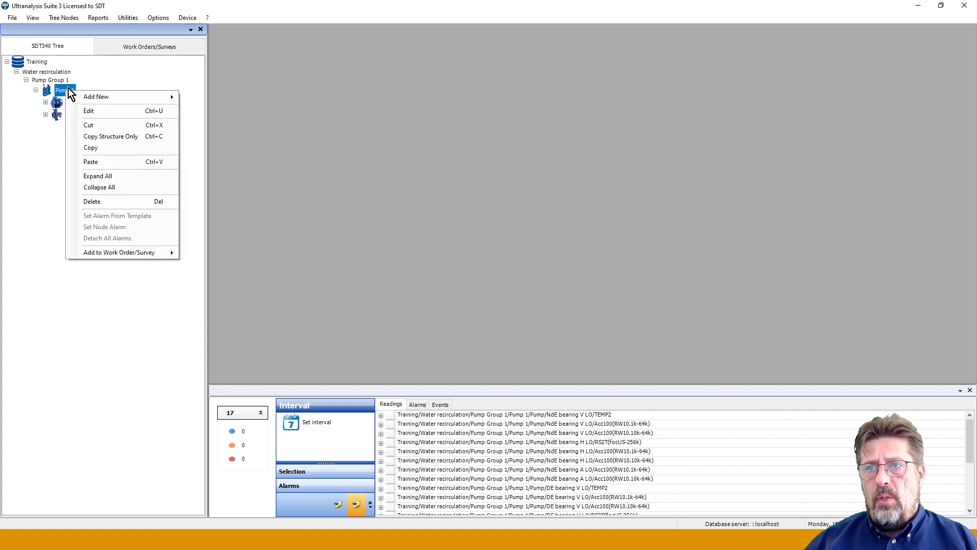
left_click(97, 136)
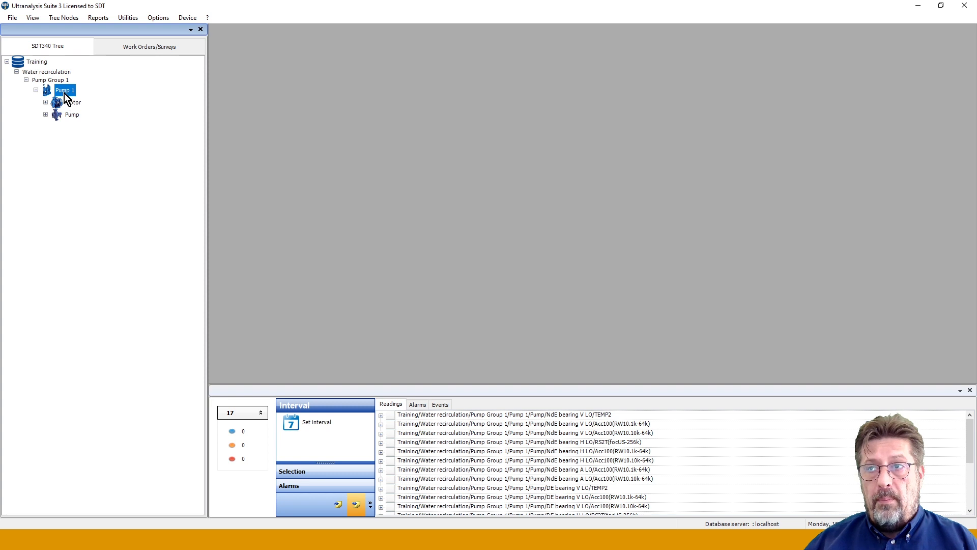
right_click(53, 81)
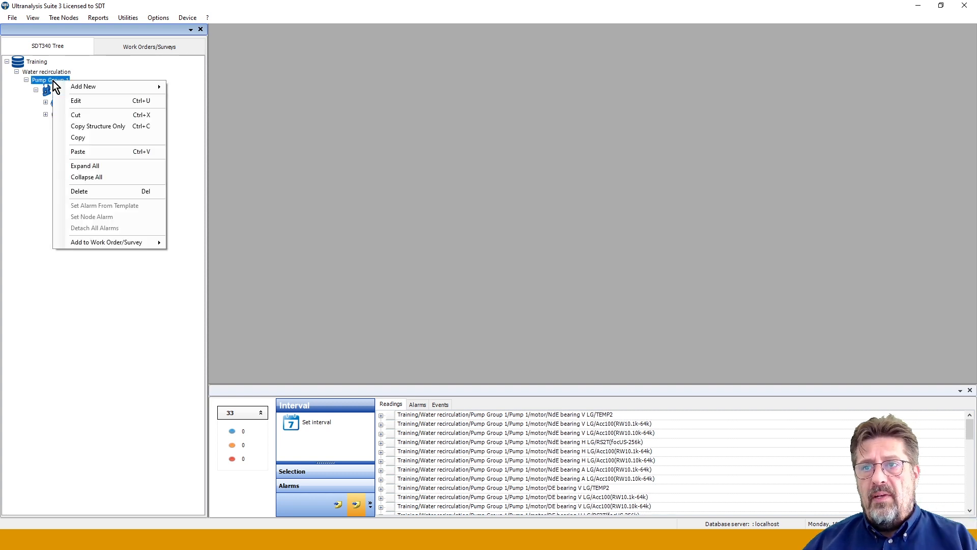
left_click(85, 152)
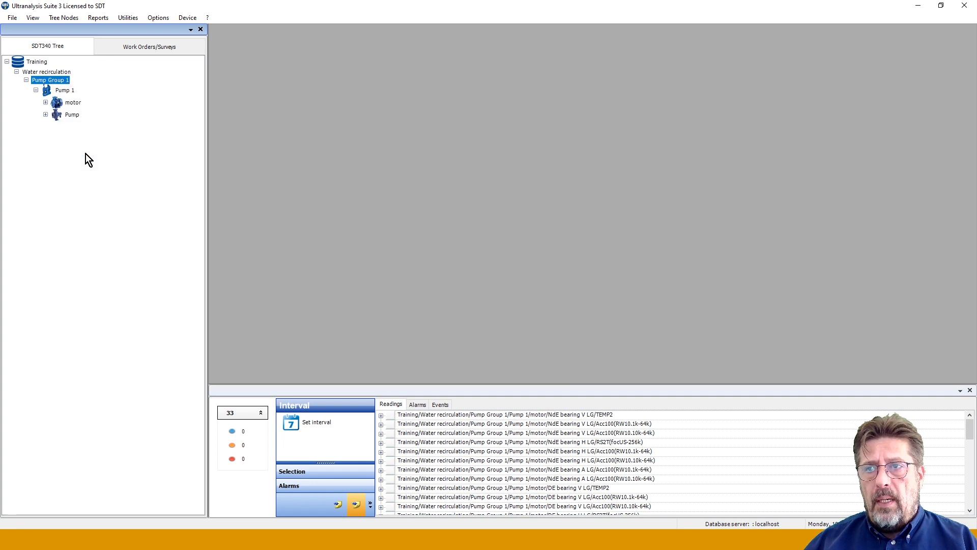
Rename the pasted copy of Pump 1 as Pump 2, save it and check its motor and Pump nodes
right_click(68, 128)
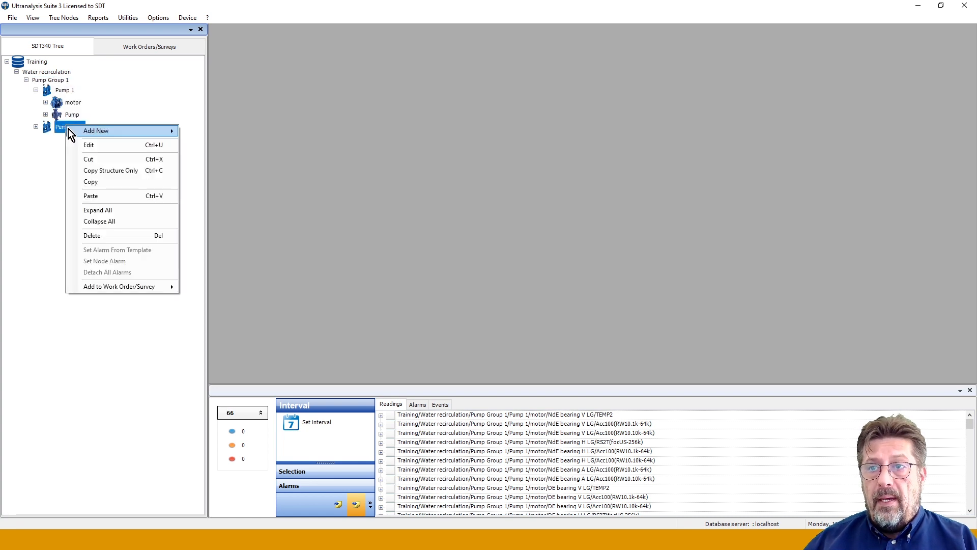
left_click(93, 147)
left_click(455, 190)
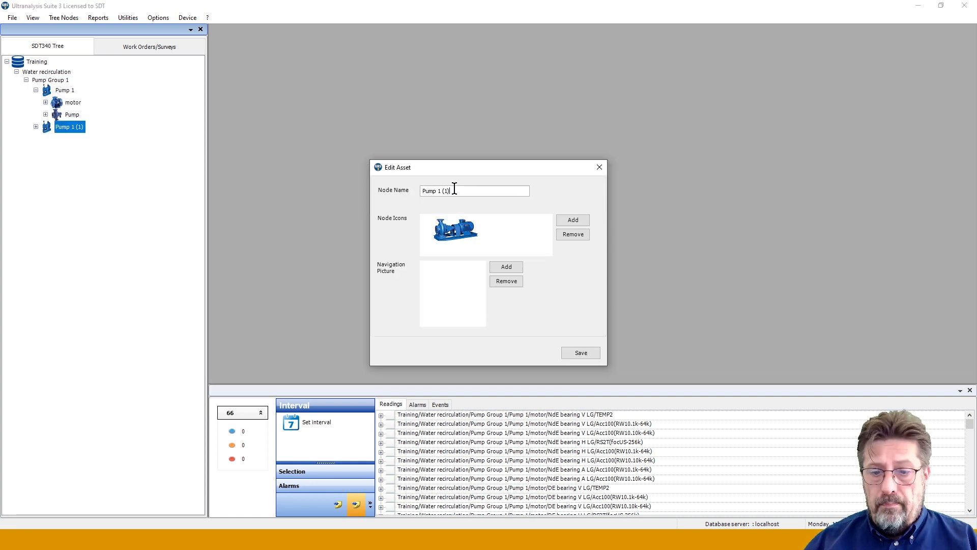
key("BackSpace")
key("BackSpace")
key("BackSpace")
key("BackSpace")
type("2")
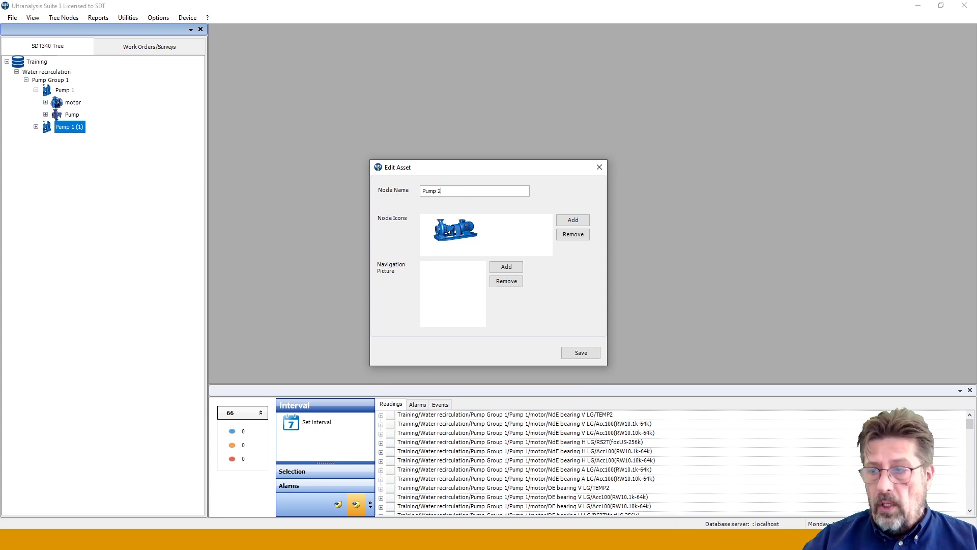
left_click(581, 353)
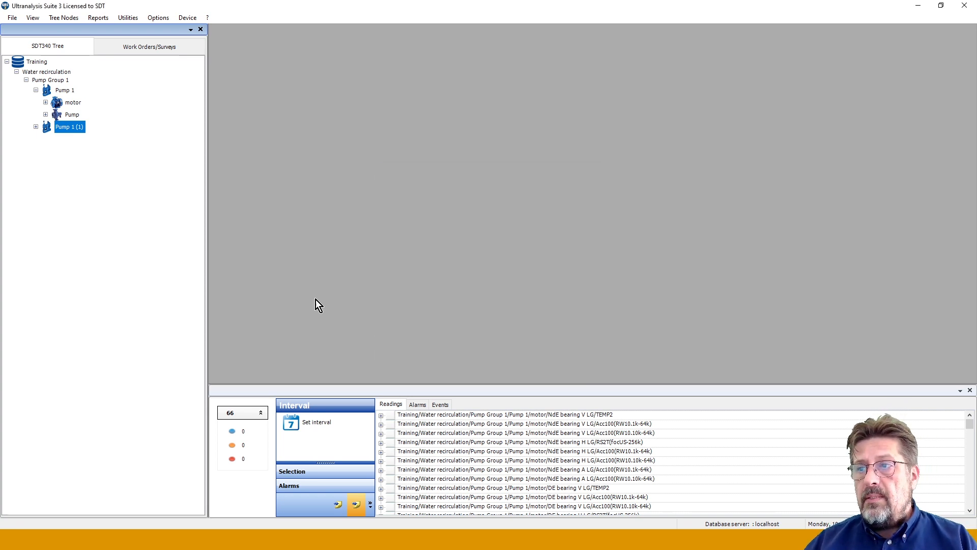
left_click(36, 127)
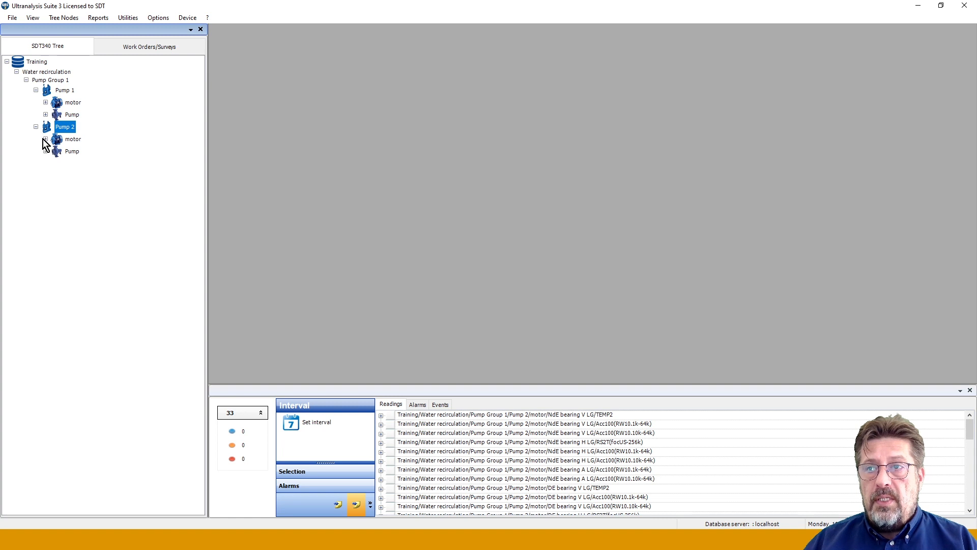
left_click(35, 127)
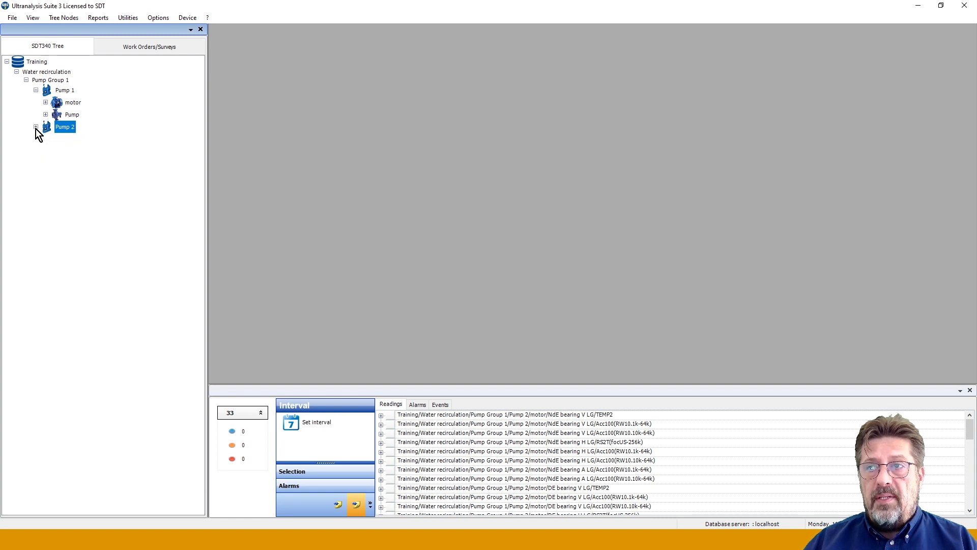
Rename the Pump 2 asset in Pump Group 1 as Pump 2 BACKUP and save it
right_click(65, 127)
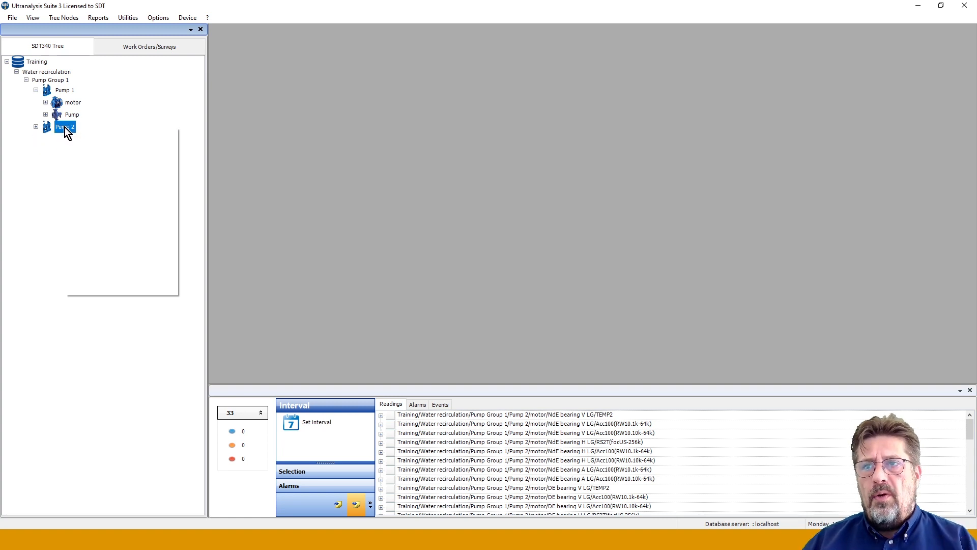
left_click(88, 147)
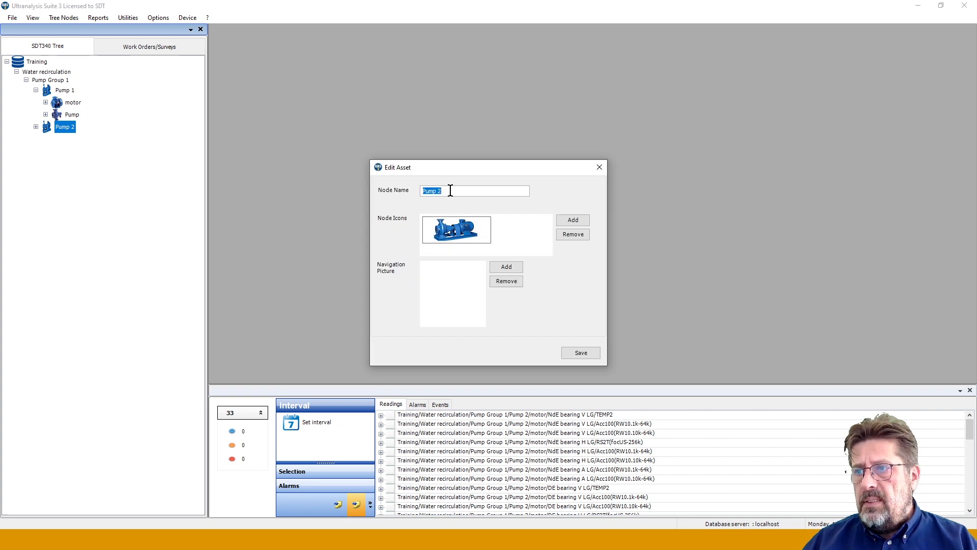
left_click(450, 190)
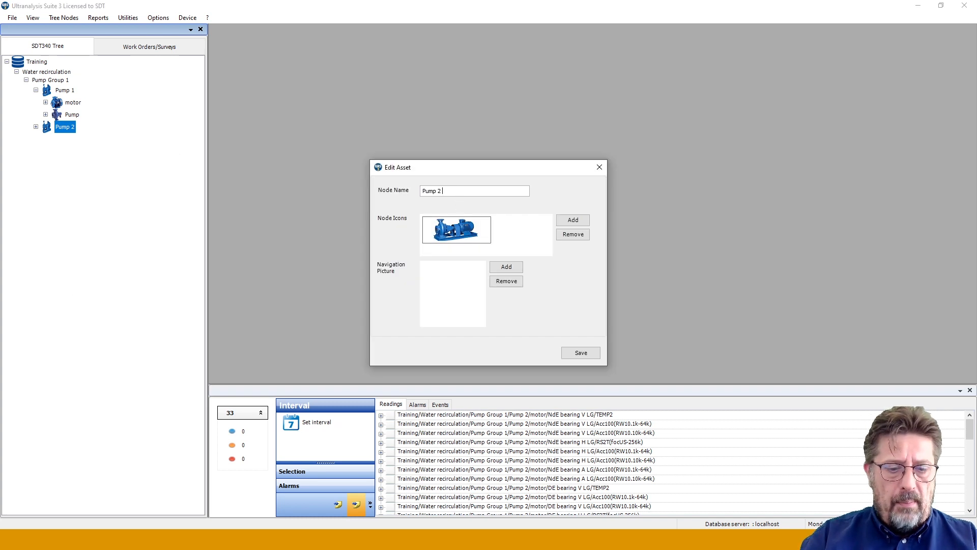
type("BACKUP")
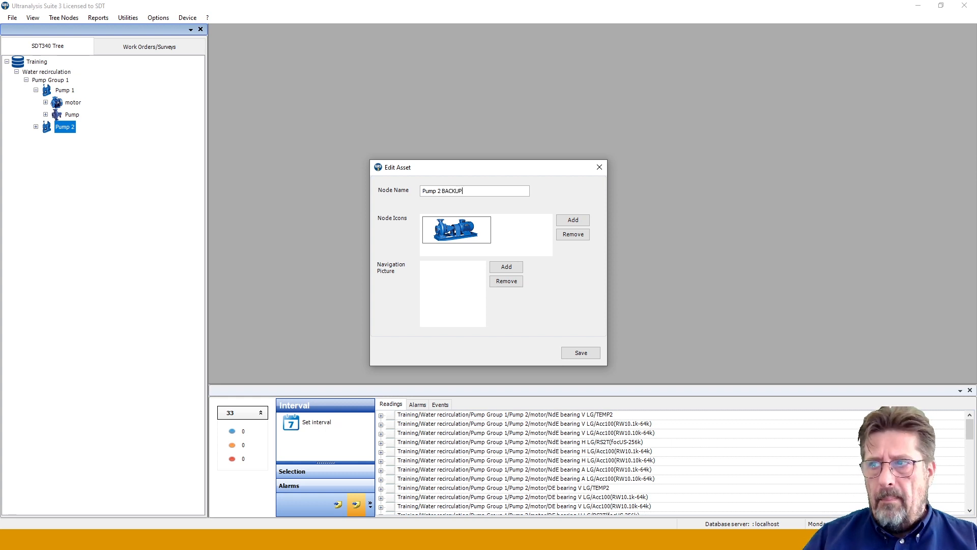
left_click(581, 353)
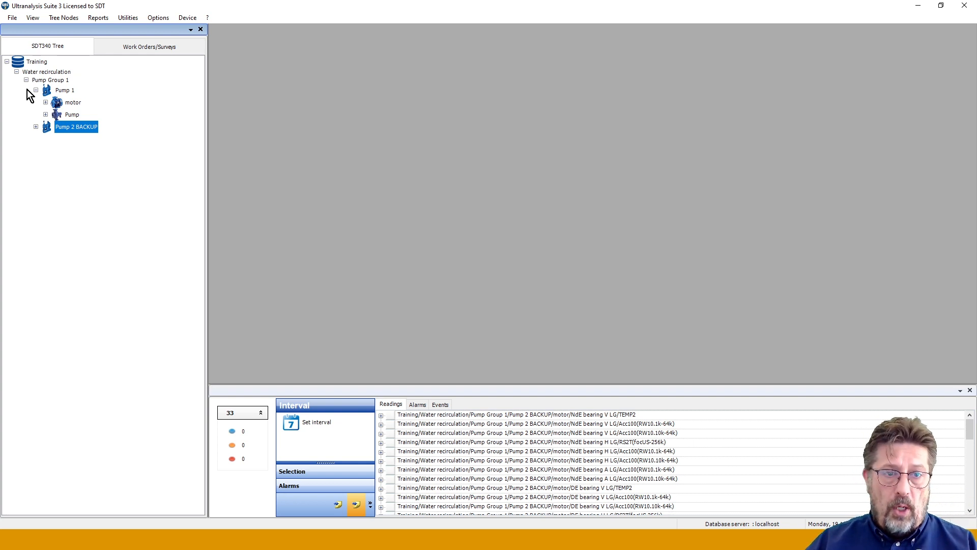
Copy only the structure of Pump Group 1 and paste it into the Water recirculation node
left_click(35, 90)
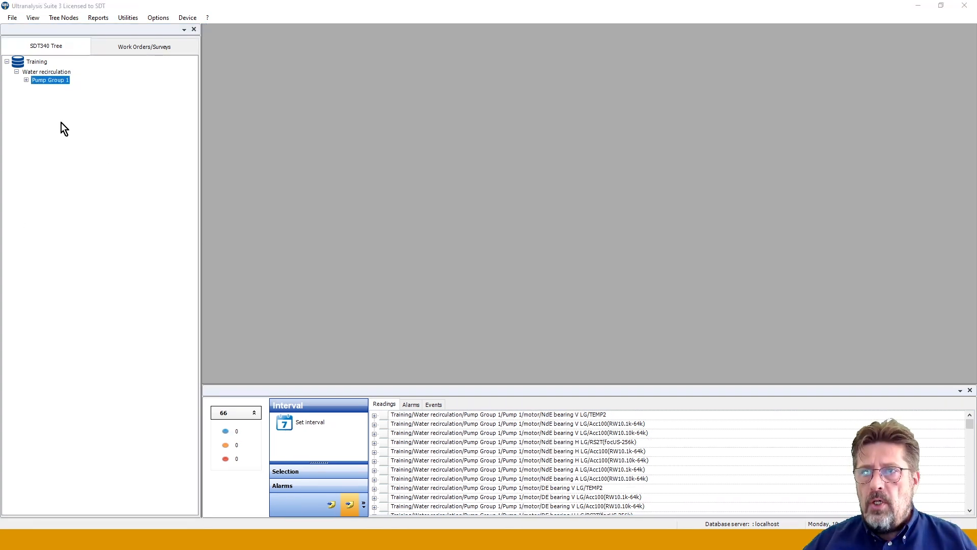
left_click(26, 80)
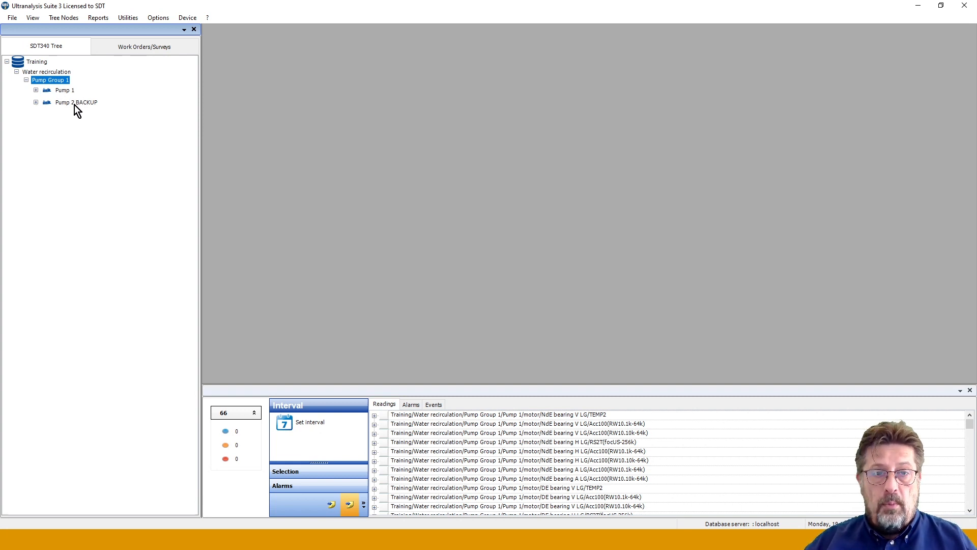
right_click(37, 80)
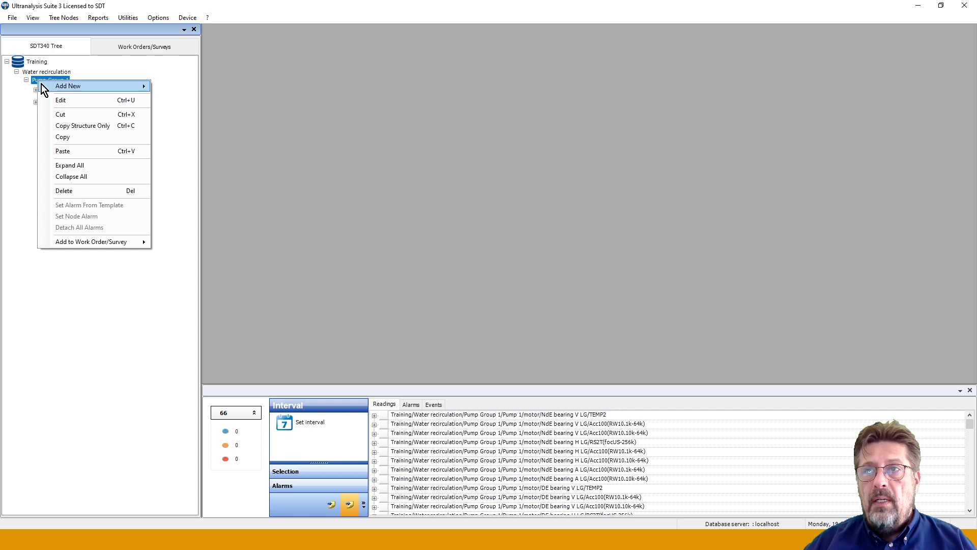
left_click(71, 125)
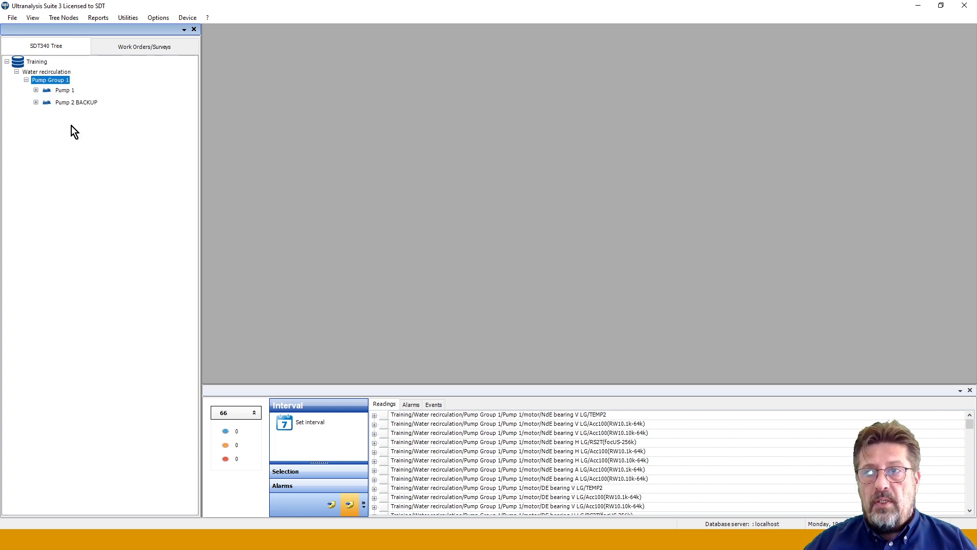
right_click(50, 72)
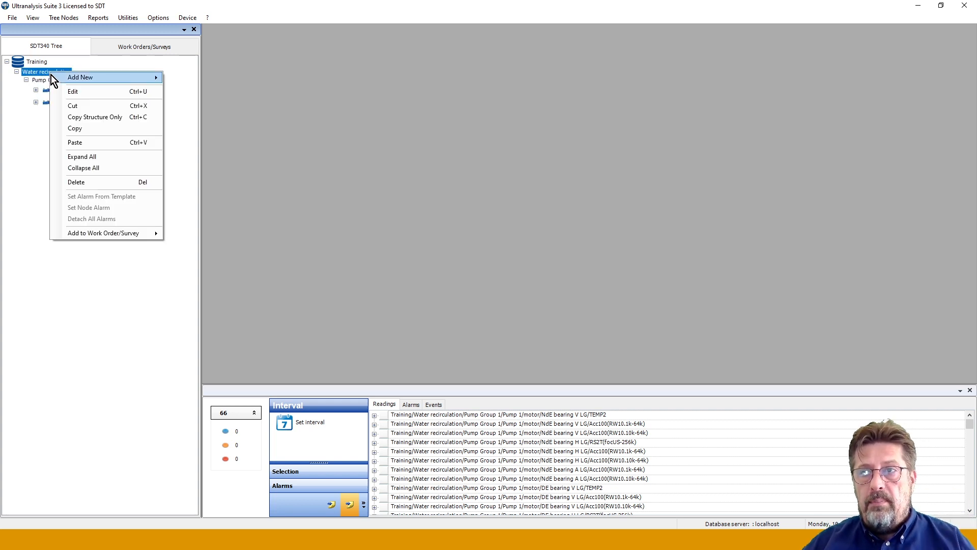
left_click(72, 142)
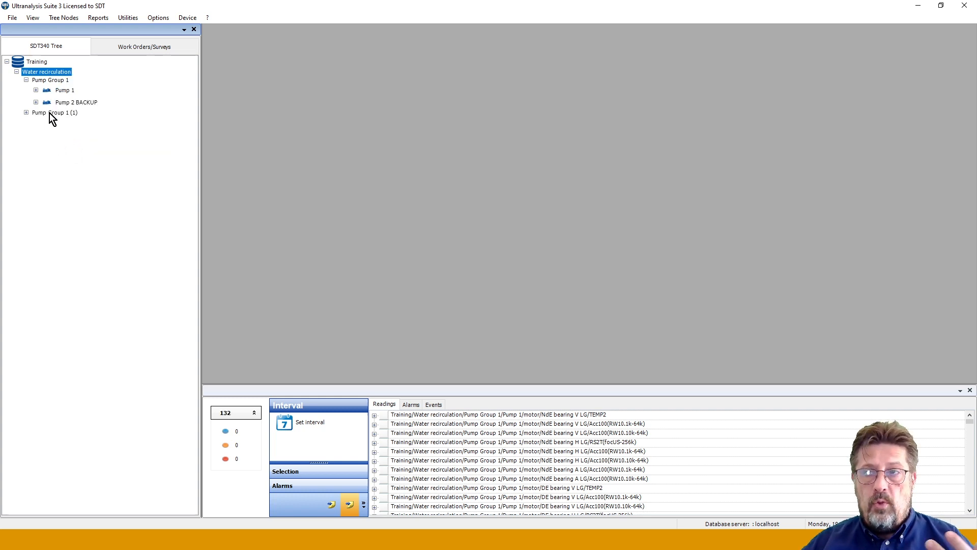
Rename the pasted copy of Pump Group 1 as Pump Group 2 and save it
right_click(50, 113)
left_click(68, 132)
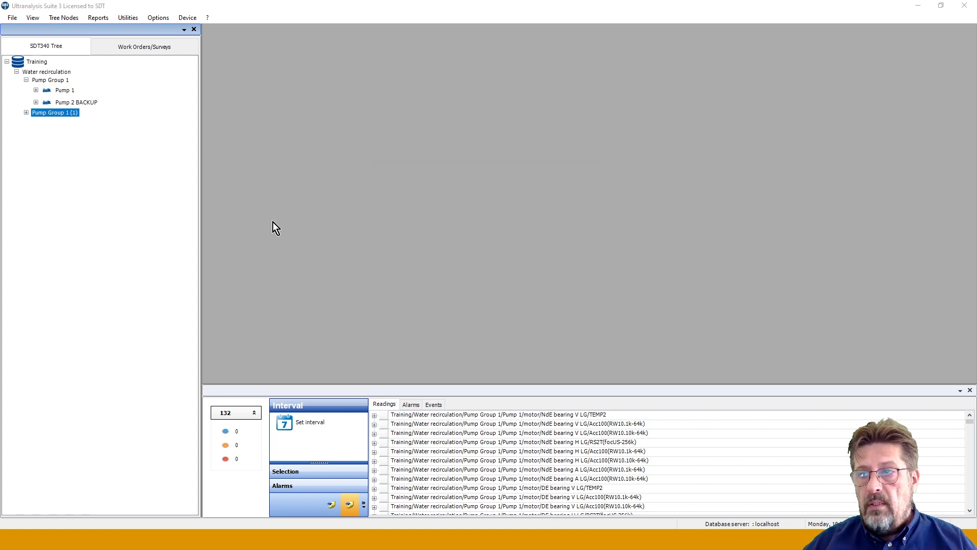
left_click(470, 191)
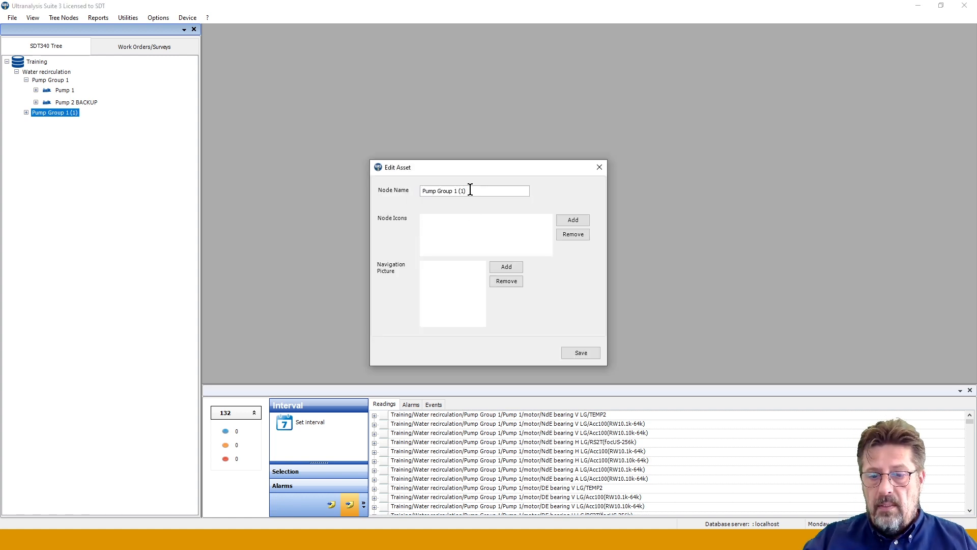
key("BackSpace")
key("BackSpace")
key("BackSpace")
type("2")
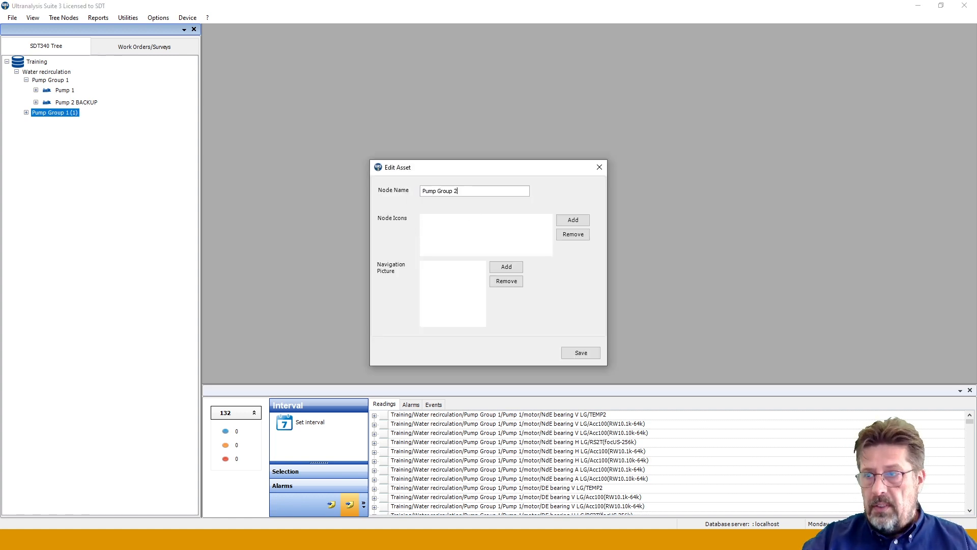
left_click(587, 353)
Rename Pump 1 inside Pump Group 2 as Pump 3 and save it
left_click(26, 112)
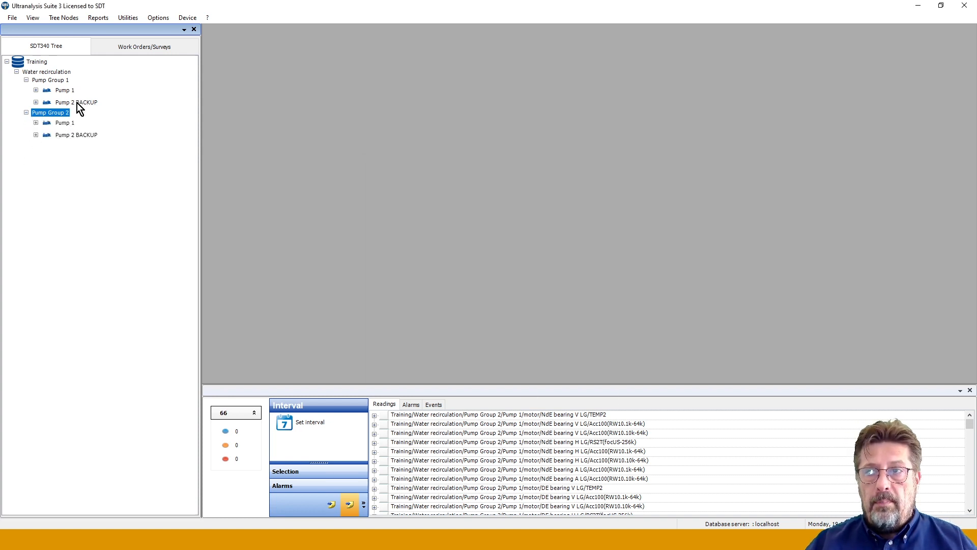
left_click(66, 123)
right_click(69, 124)
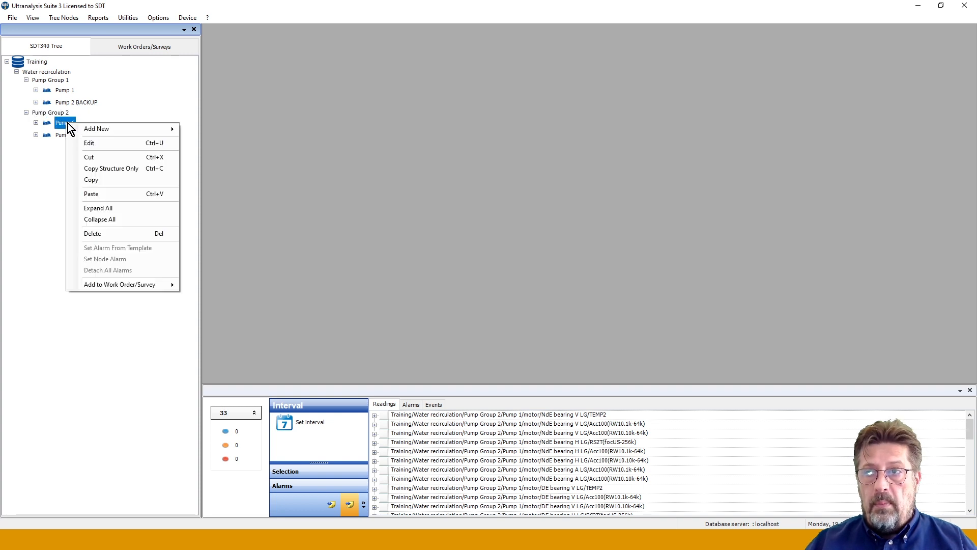
left_click(90, 142)
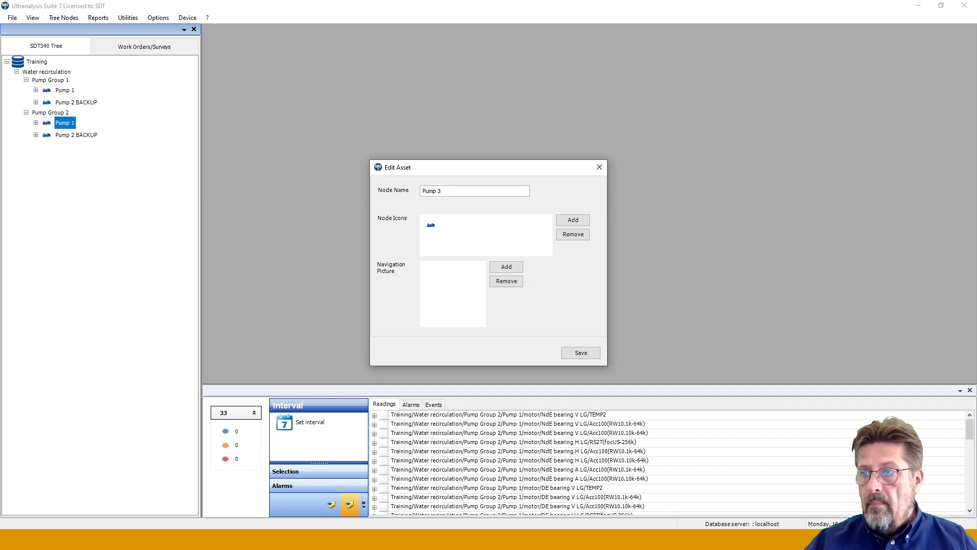
left_click(579, 351)
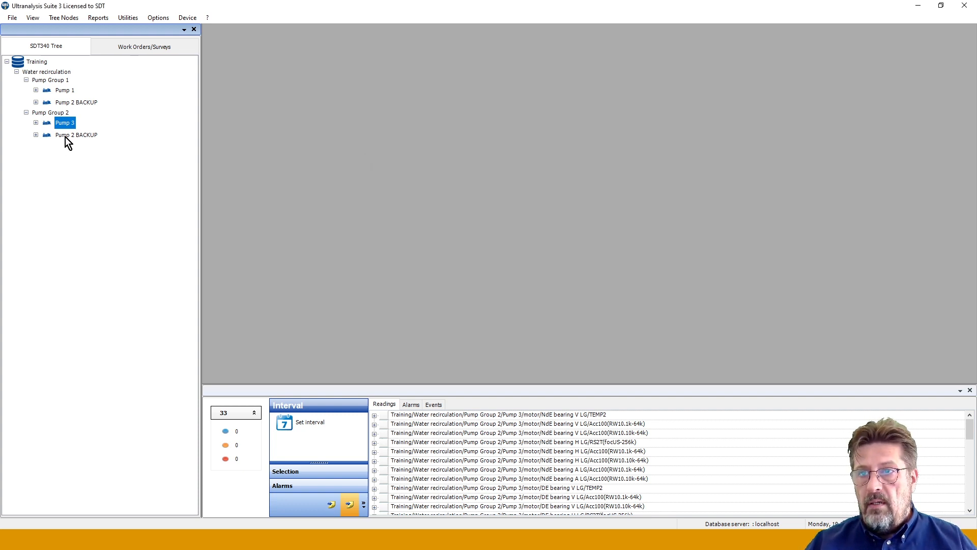
Rename Pump 2 BACKUP inside Pump Group 2 as Pump 4 BACKUP and save it
right_click(65, 137)
left_click(81, 156)
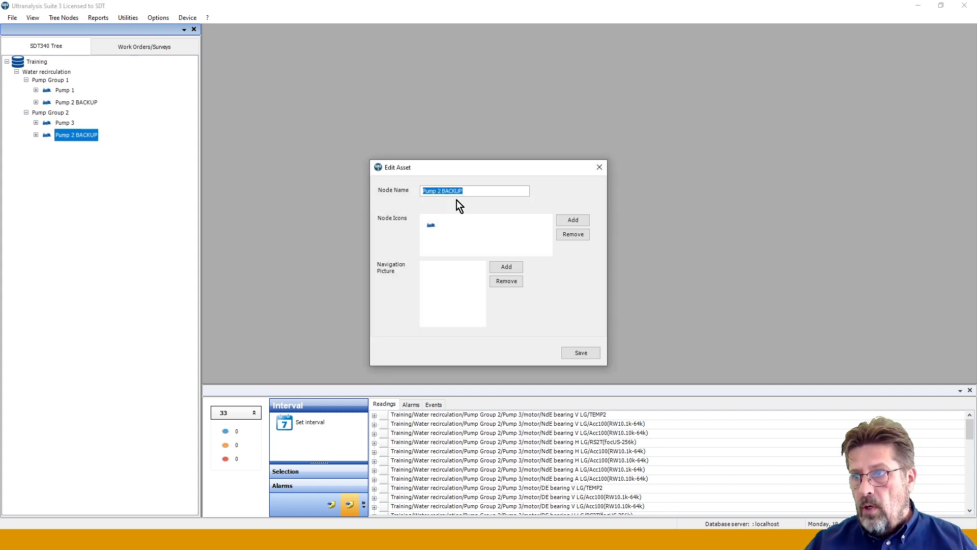
left_click(441, 191)
key("BackSpace")
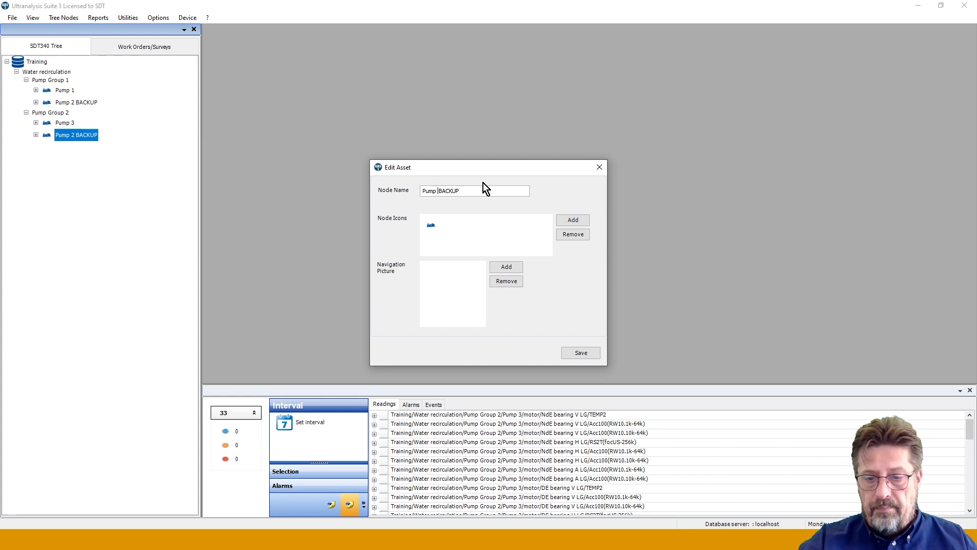
type("4")
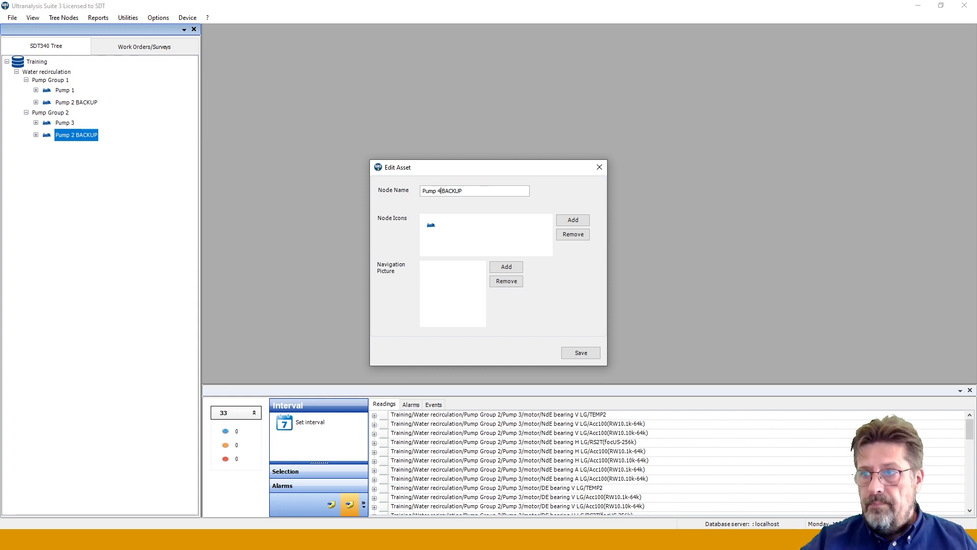
left_click(573, 355)
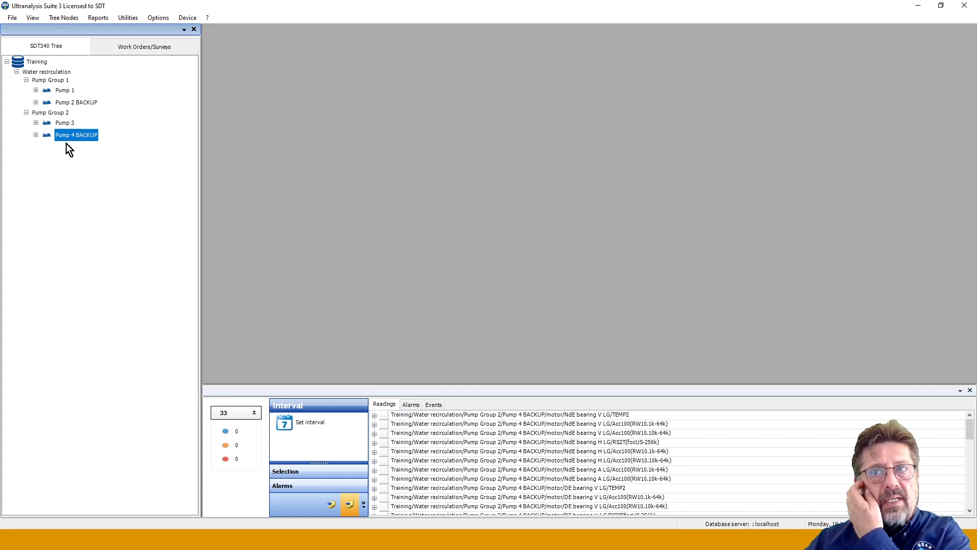
Paste the Pump Group 1 structure into Water recirculation again and rename the new copy as Pump Group 3
left_click(52, 72)
right_click(52, 72)
left_click(83, 168)
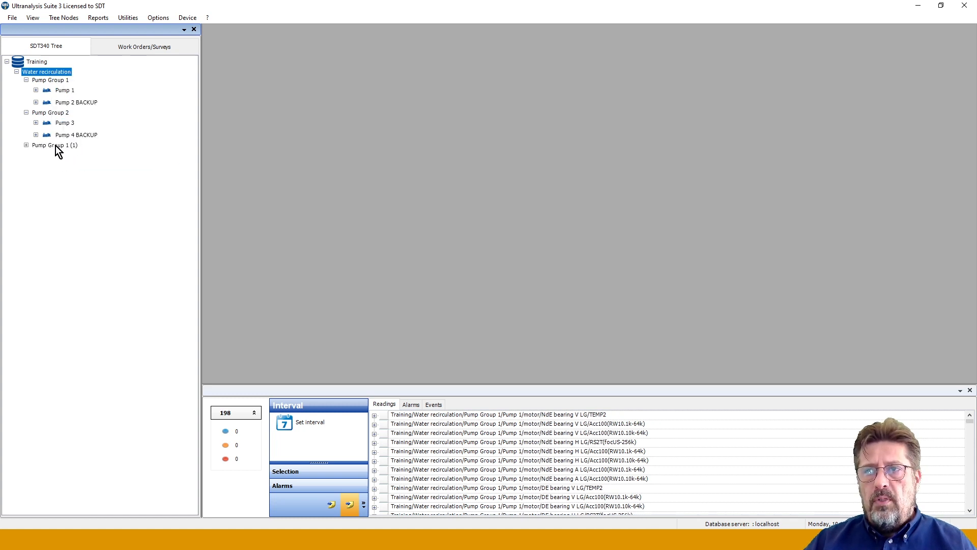
right_click(56, 146)
left_click(79, 167)
left_click(473, 192)
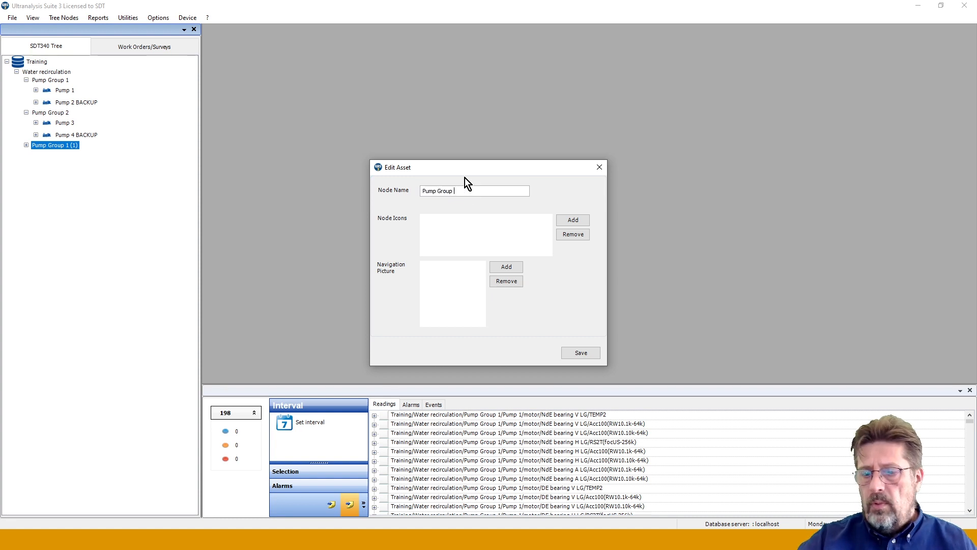
left_click(570, 357)
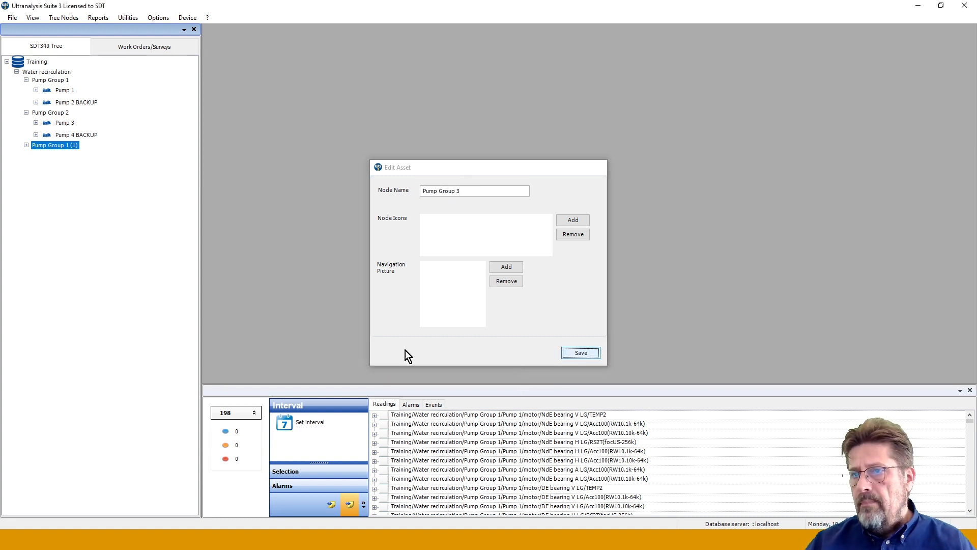
Rename Pump 1 inside Pump Group 3 as Pump 5 and save it
left_click(26, 145)
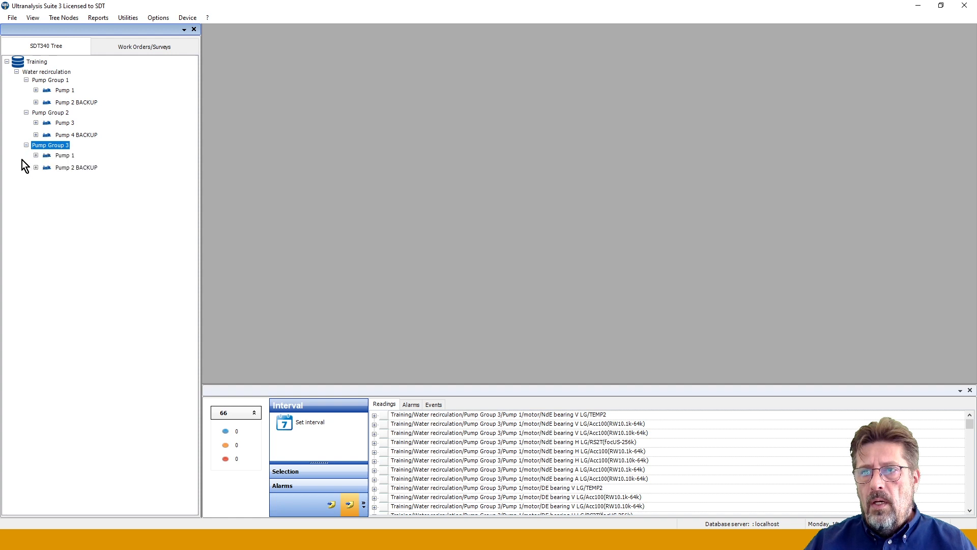
right_click(62, 158)
left_click(86, 178)
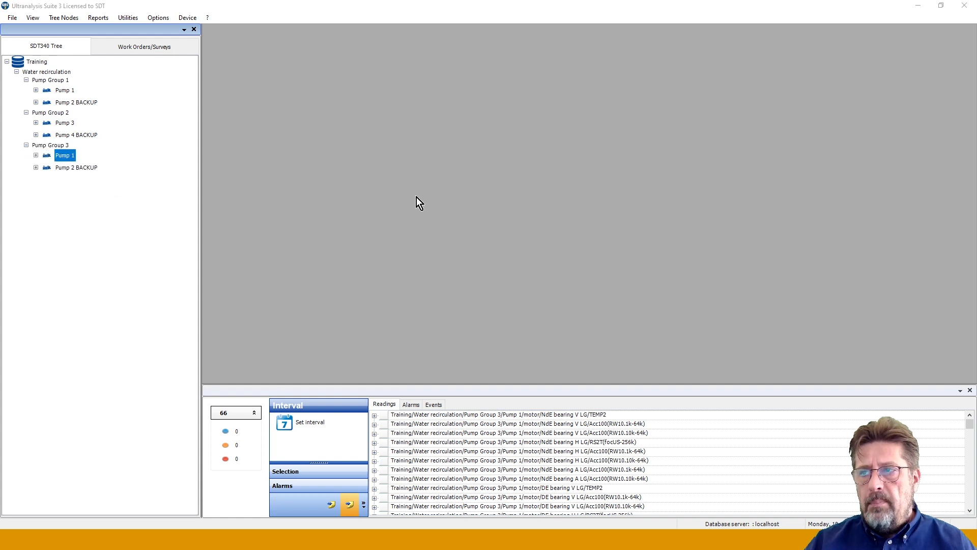
left_click(447, 189)
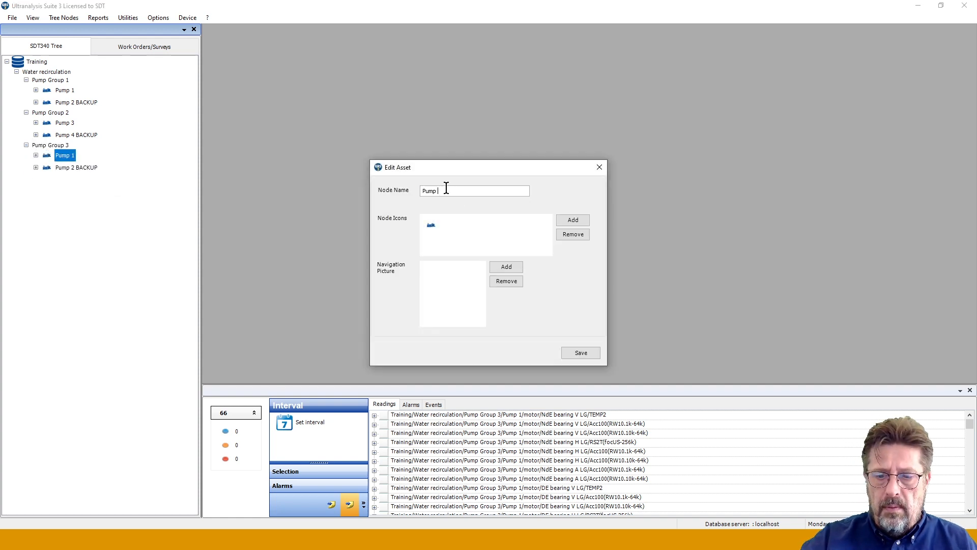
type("5")
left_click(588, 356)
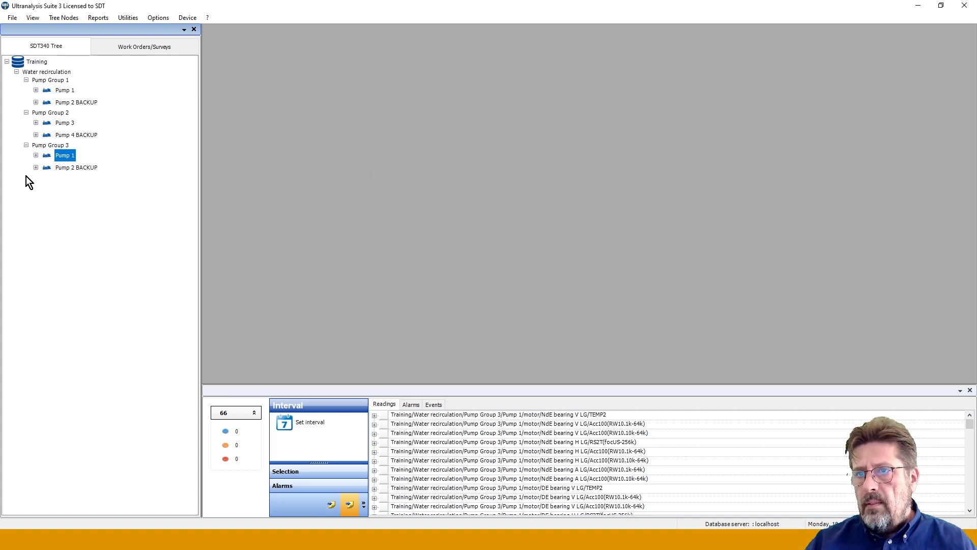
Rename Pump 2 BACKUP inside Pump Group 3 as Pump 6 BACKUP and save it
right_click(76, 169)
left_click(93, 185)
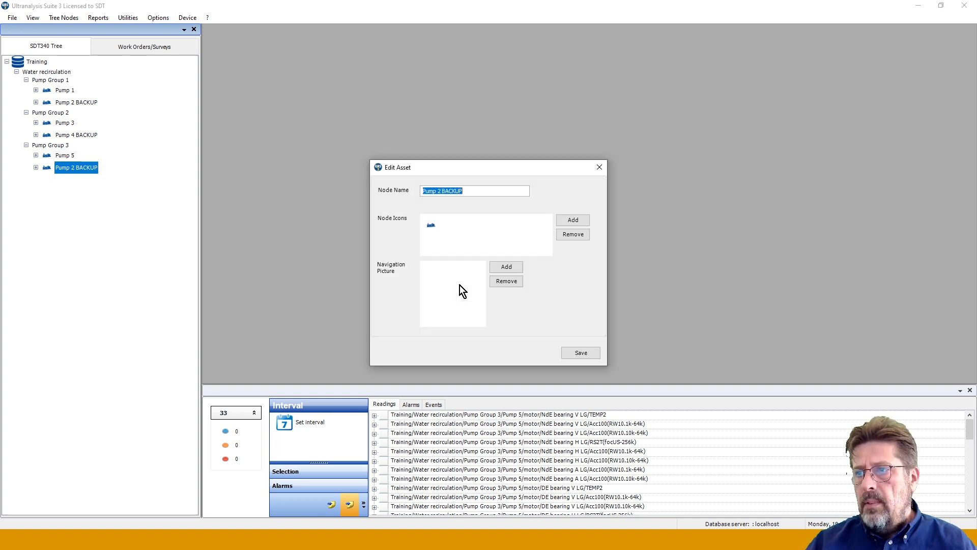
left_click(440, 191)
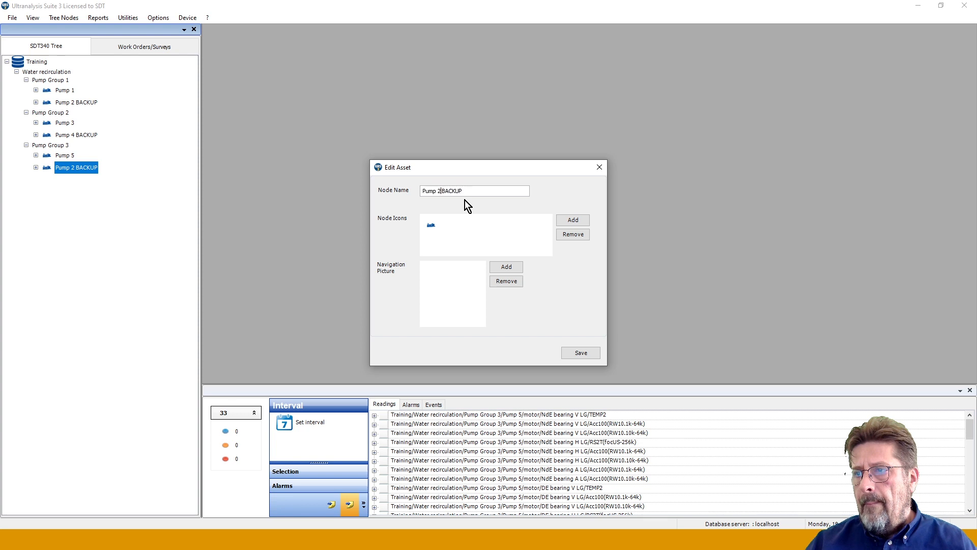
key("BackSpace")
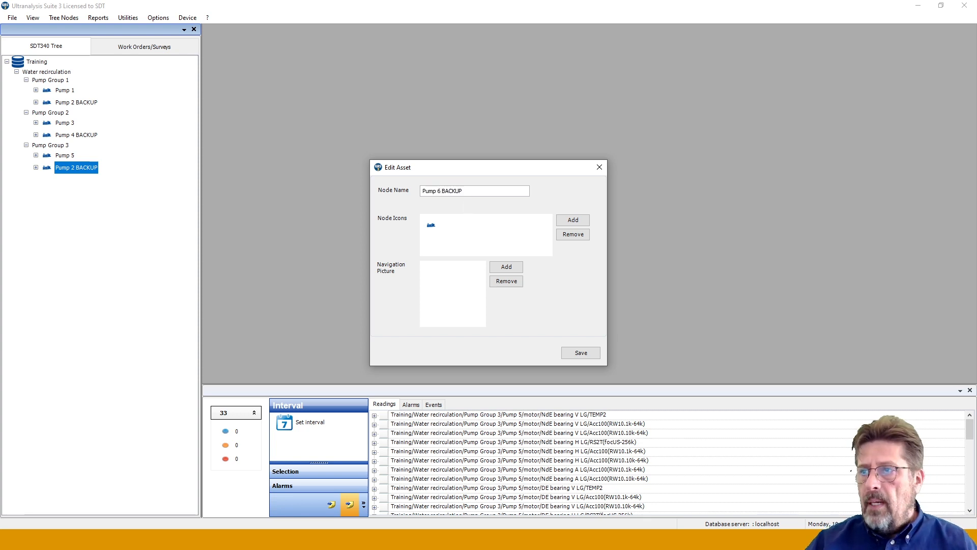
left_click(585, 353)
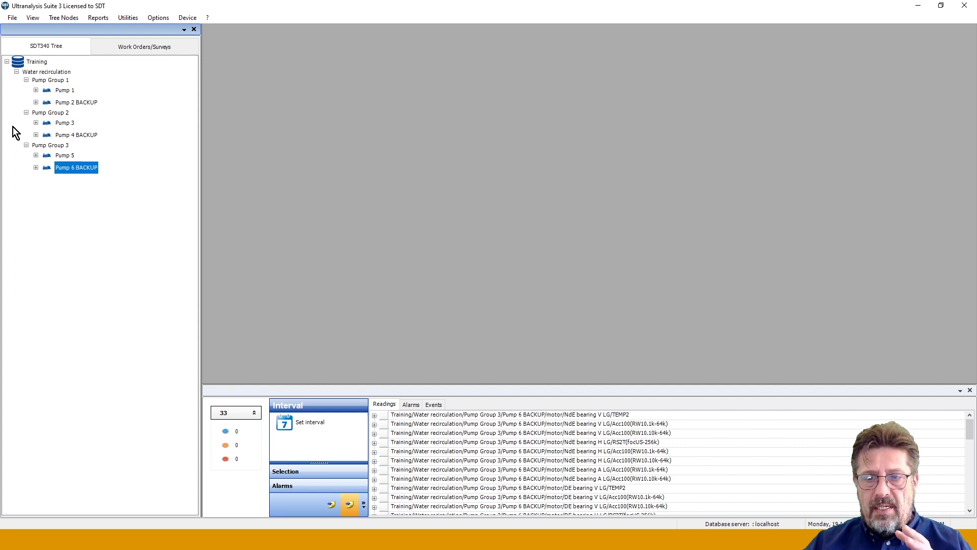
left_click(16, 72)
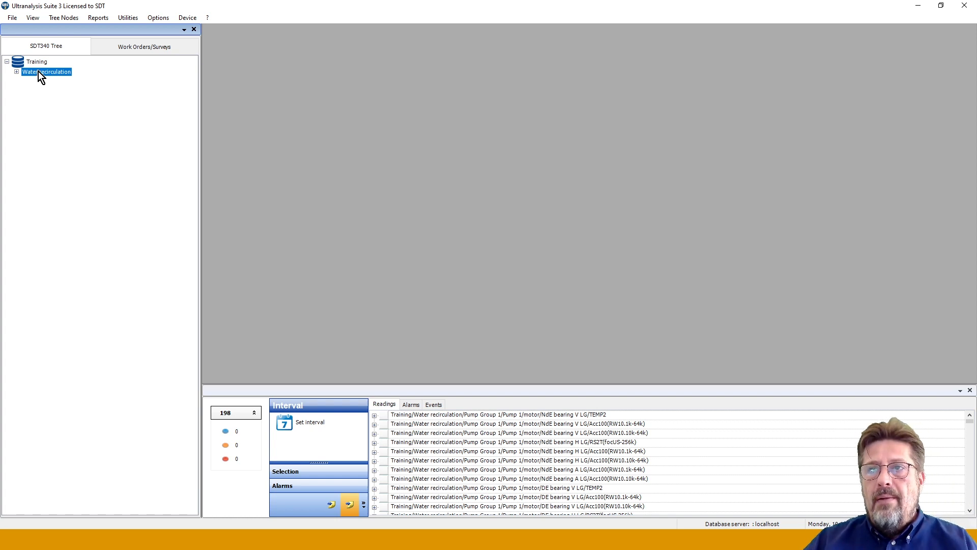
left_click(17, 72)
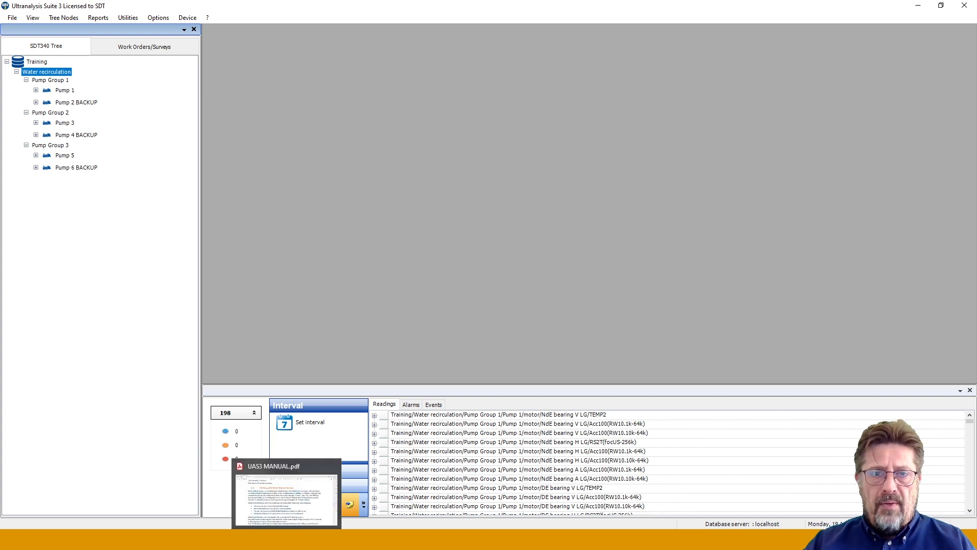
Switch to the UAS3 MANUAL.pdf in Adobe Acrobat Reader and read section 9.9 on working with Work Orders/Surveys
left_click(287, 540)
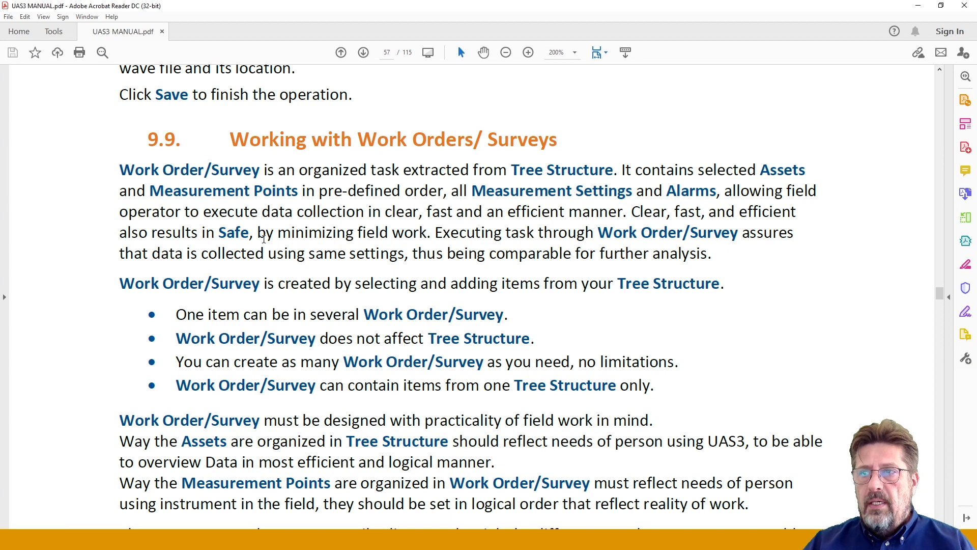
scroll(225, 188, "down", 1)
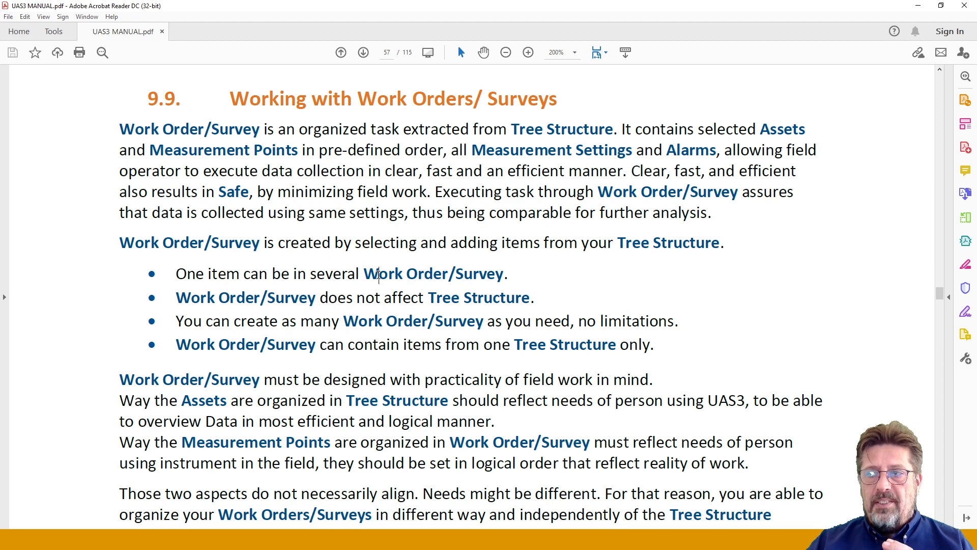
triple_click(379, 275)
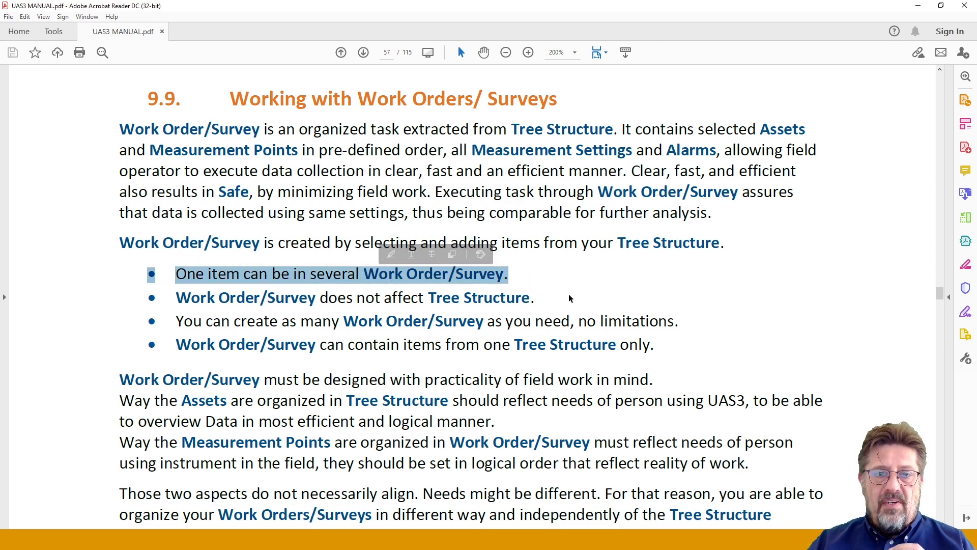
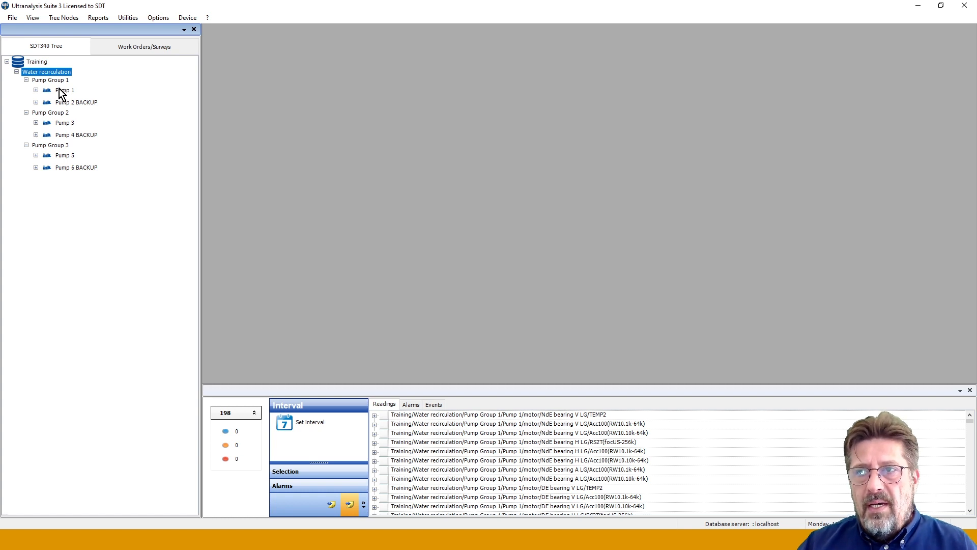
Add Pump 1 from Pump Group 1 to a new SDT340 work order/survey named Pumps Inspection and save it
left_click(62, 92)
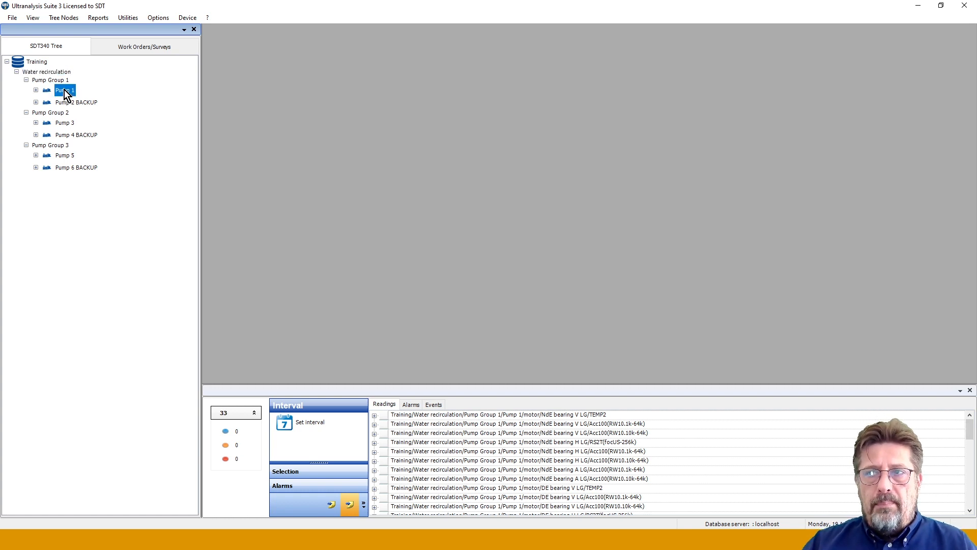
right_click(65, 92)
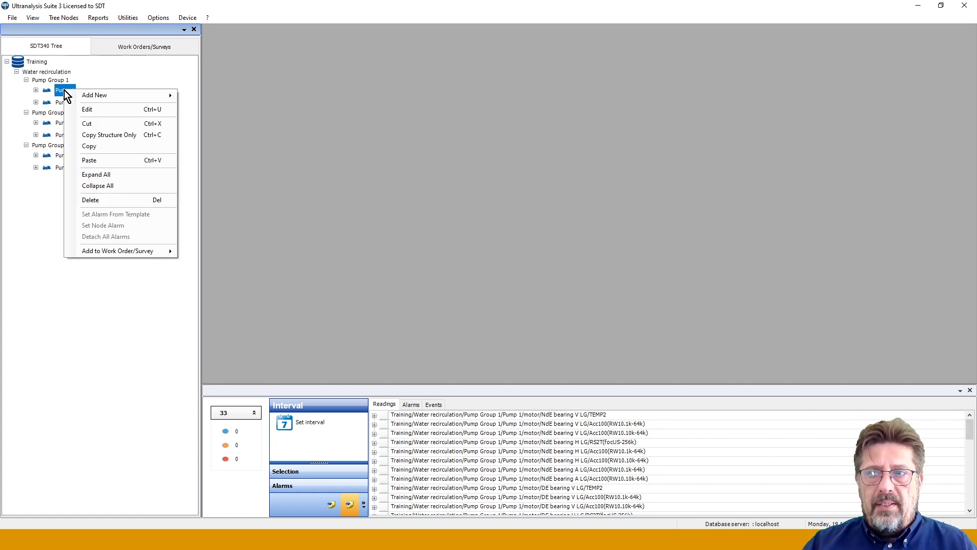
mouse_move(137, 252)
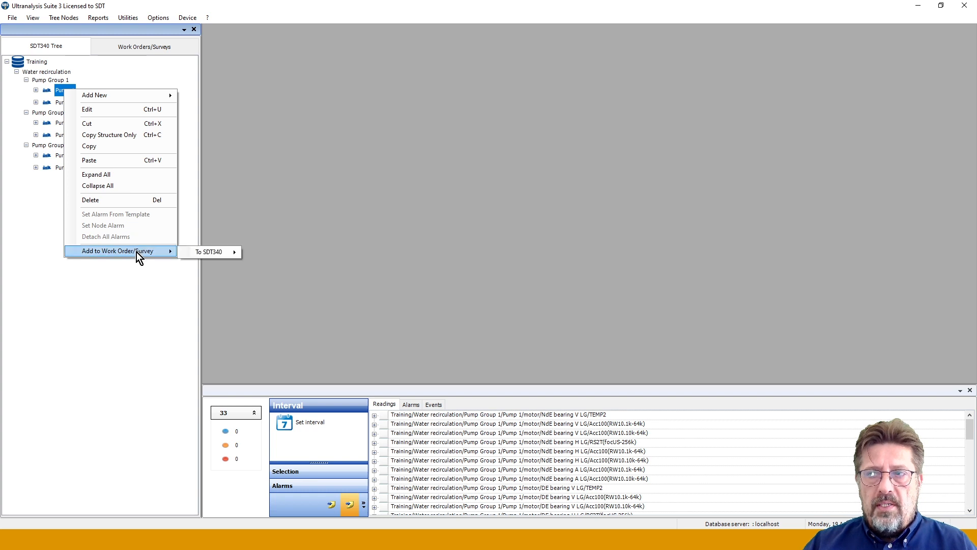
mouse_move(215, 251)
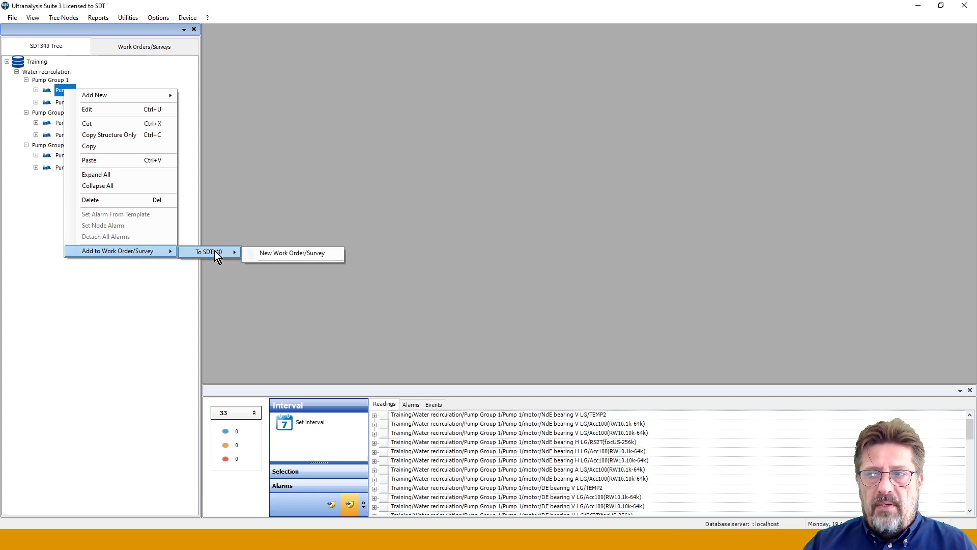
left_click(319, 253)
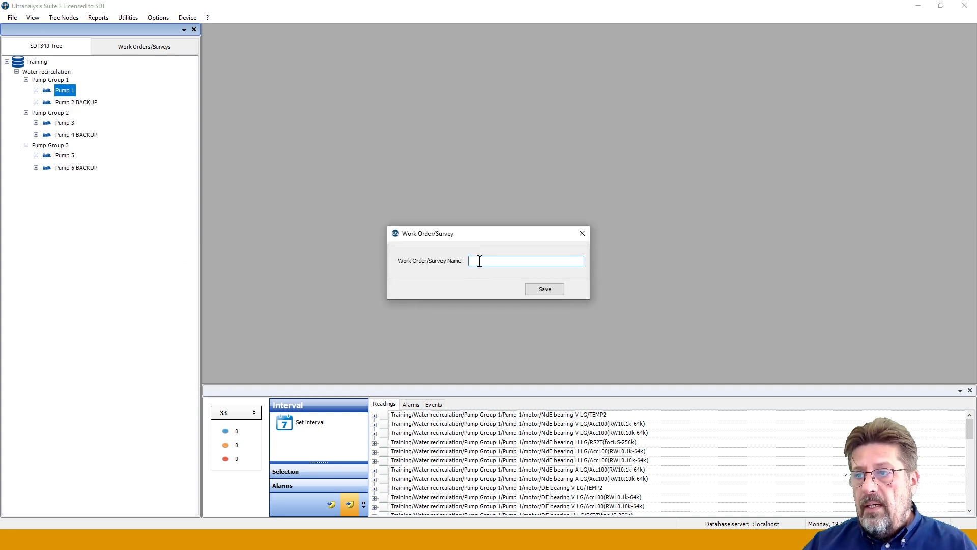
type("P")
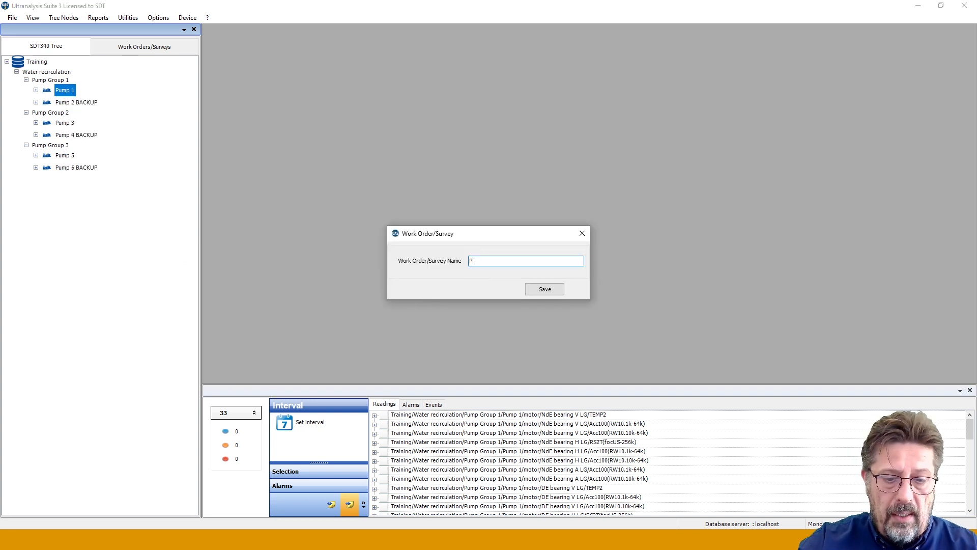
type("umps I")
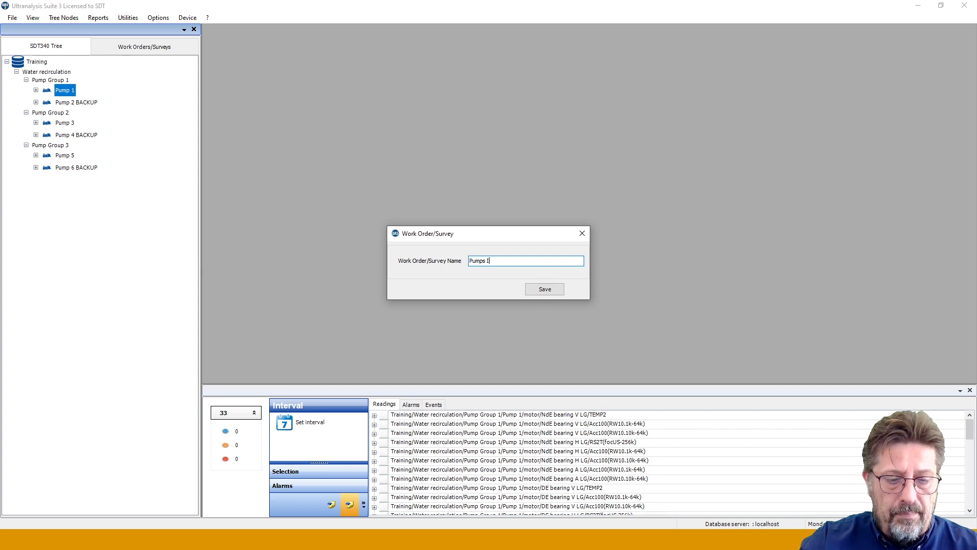
type("nspection")
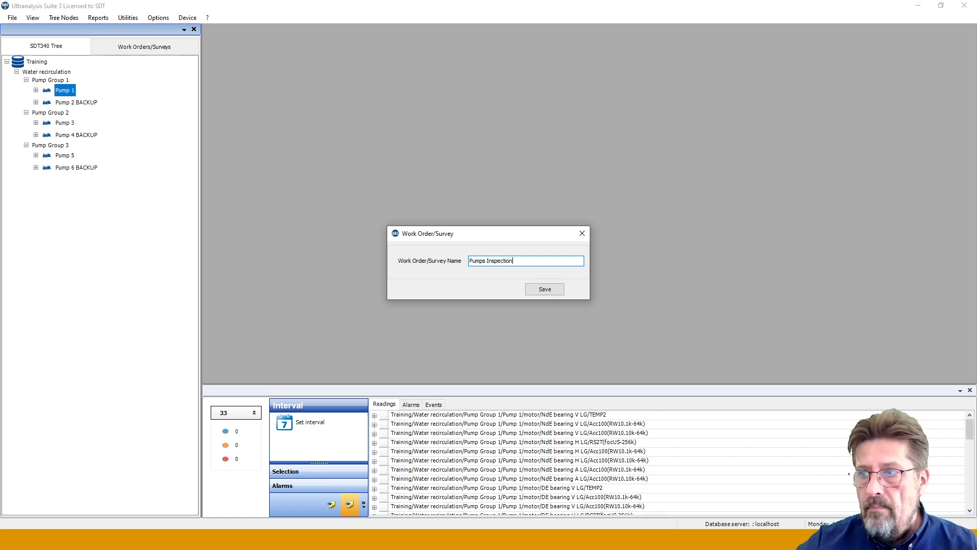
left_click(551, 290)
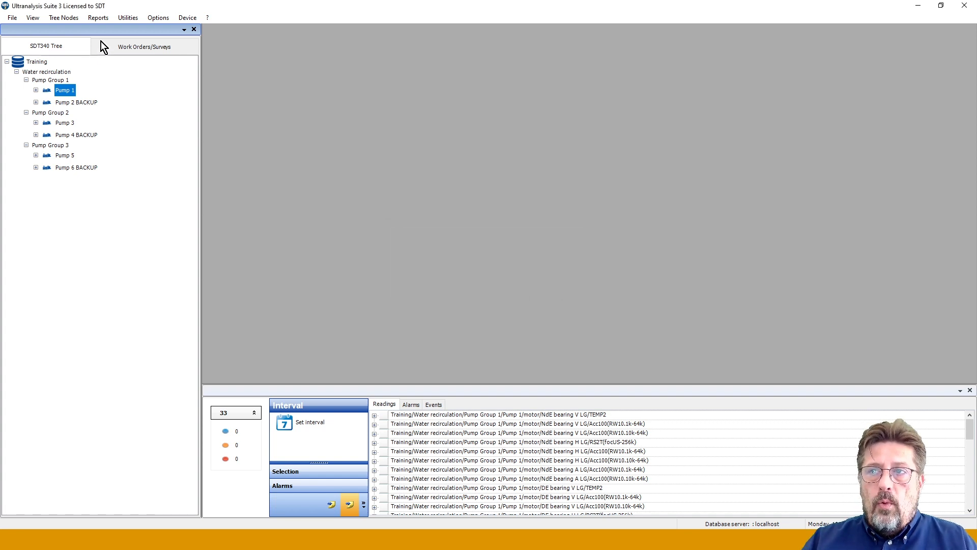
Review the measurement points listed in the Pumps Inspection work order, widening the pane to read their full paths
left_click(123, 44)
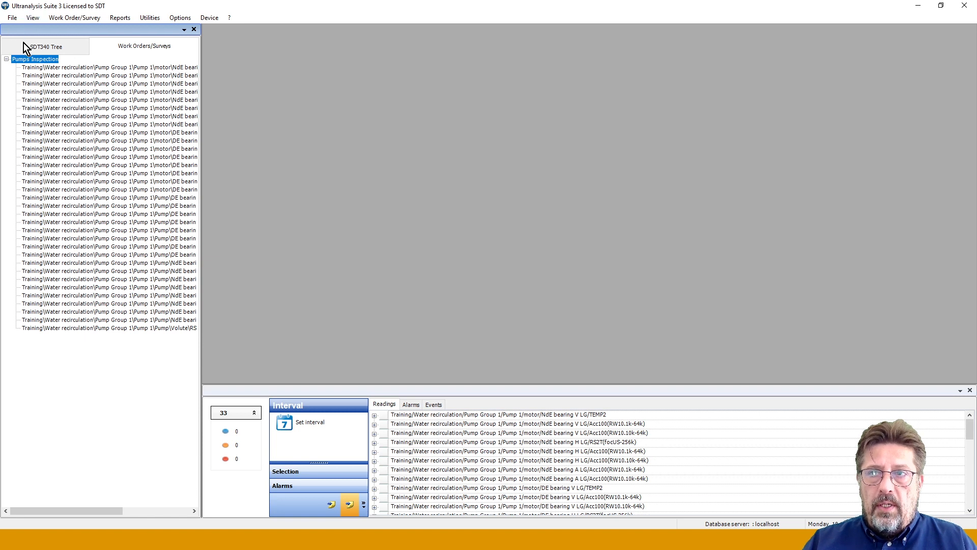
left_click(6, 59)
left_click(6, 59)
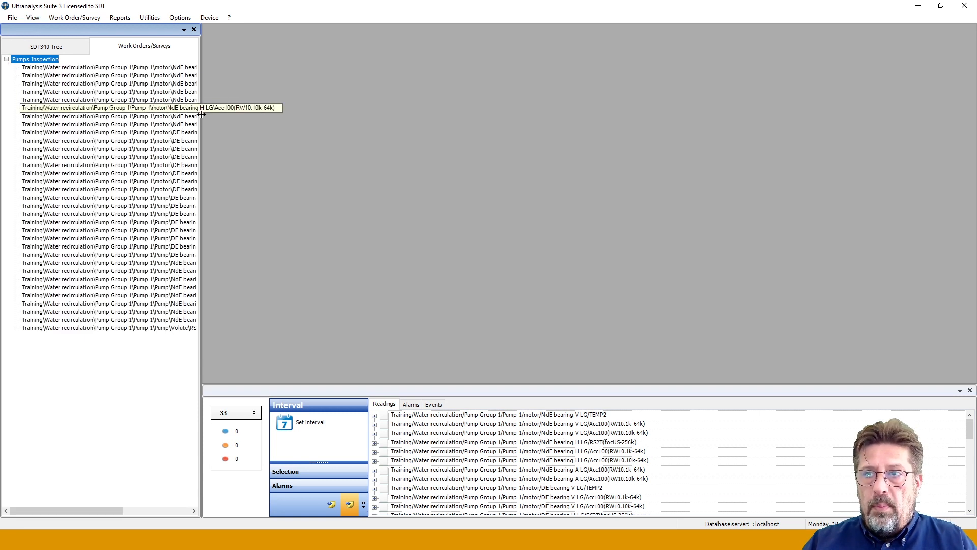
left_click_drag(201, 112, 266, 119)
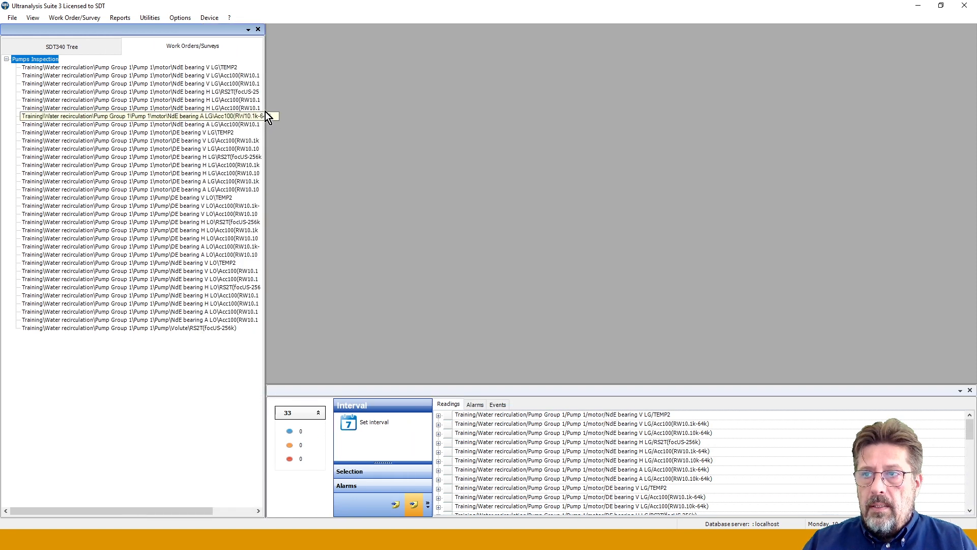
left_click_drag(266, 116, 332, 119)
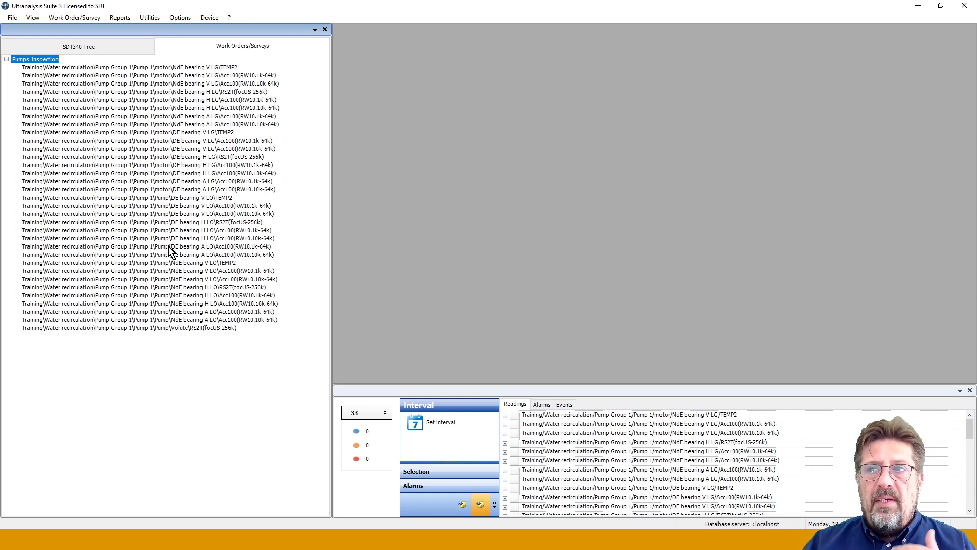
left_click(6, 59)
Add Pump 3 from Pump Group 2 in the SDT340 tree to the existing Pumps Inspection work order
left_click(41, 50)
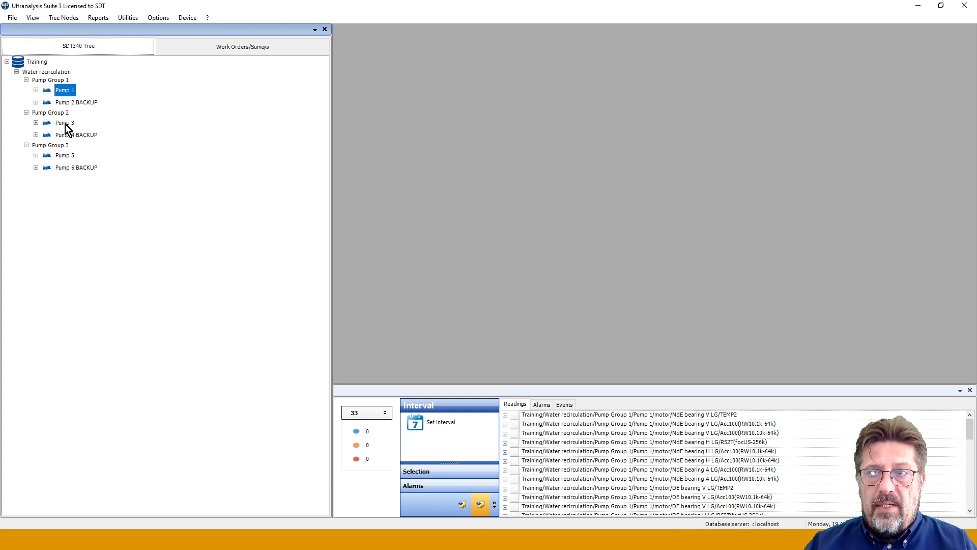
right_click(65, 125)
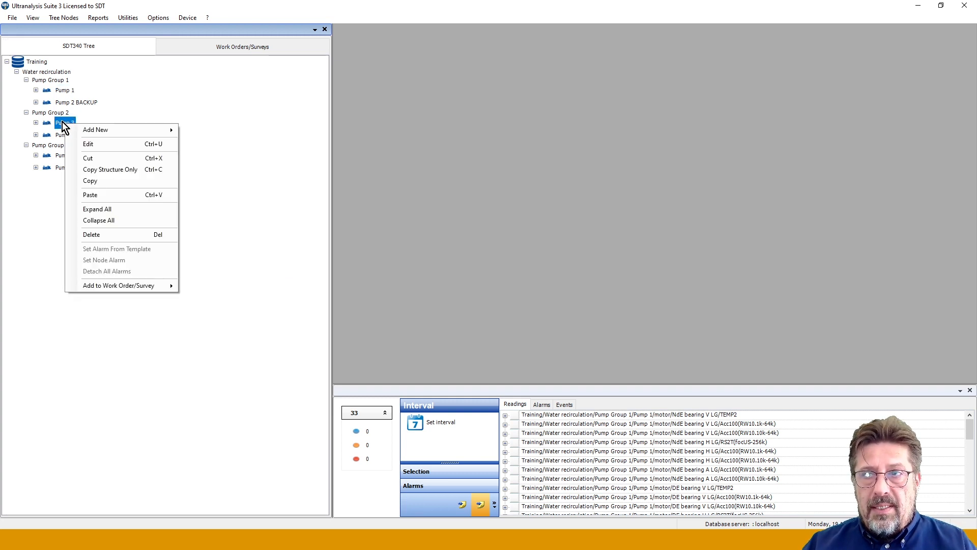
mouse_move(111, 288)
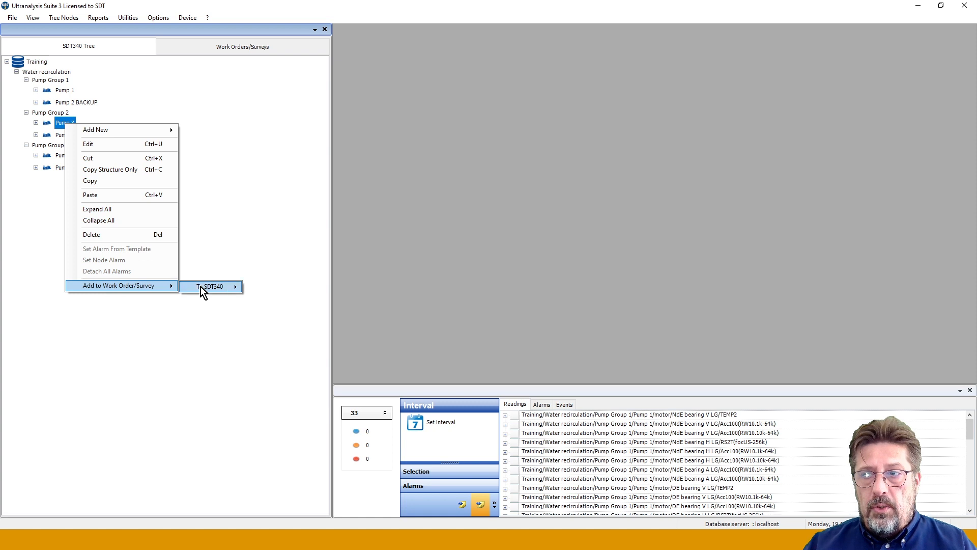
mouse_move(215, 286)
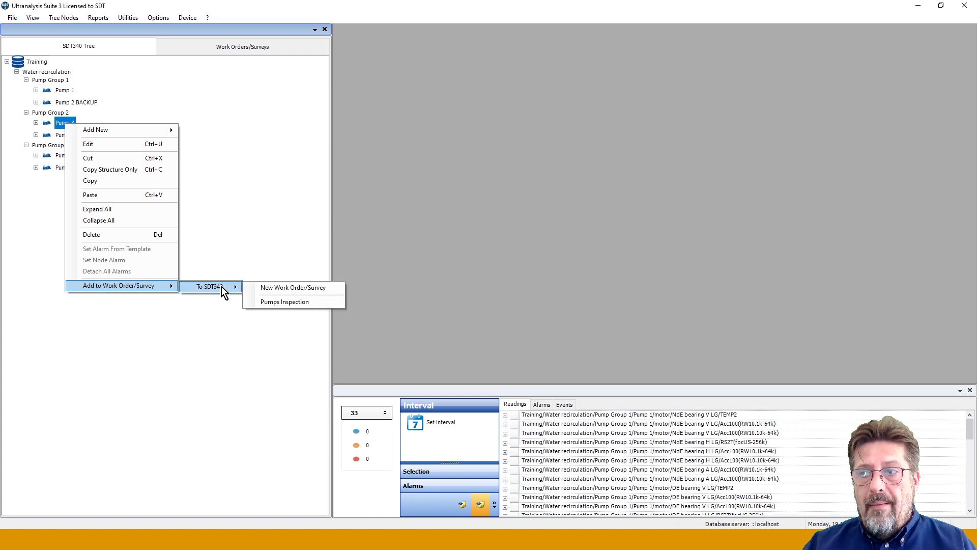
left_click(285, 303)
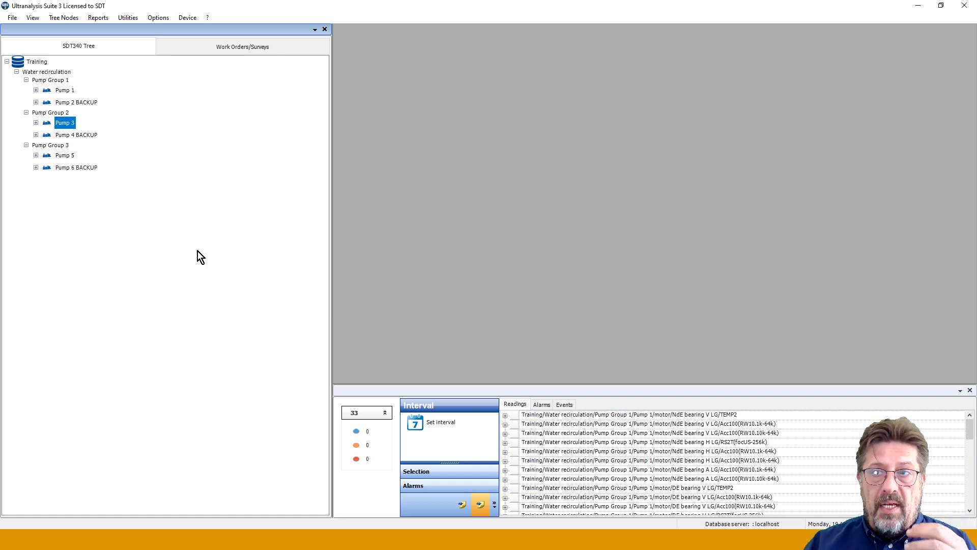
Add Pump 5 from Pump Group 3 to the existing Pumps Inspection work order
right_click(66, 157)
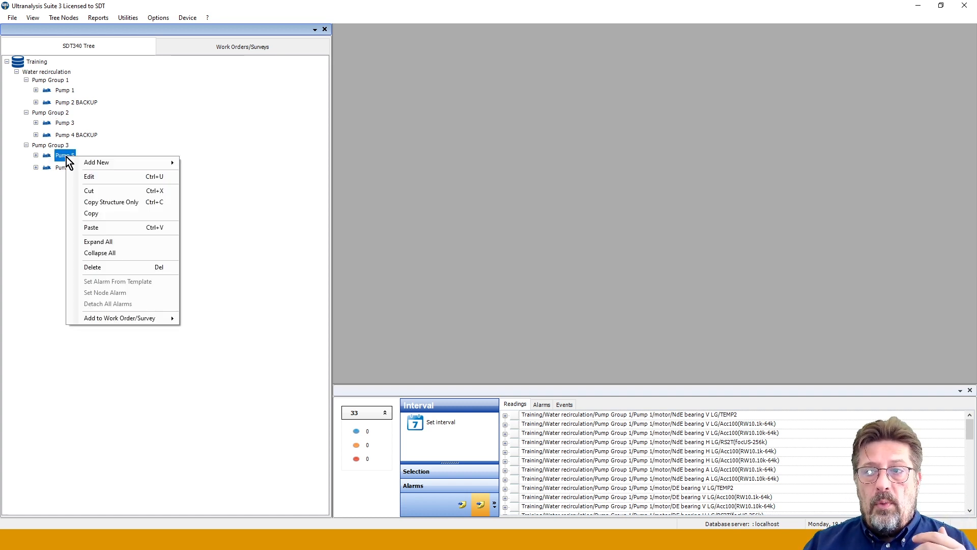
mouse_move(108, 318)
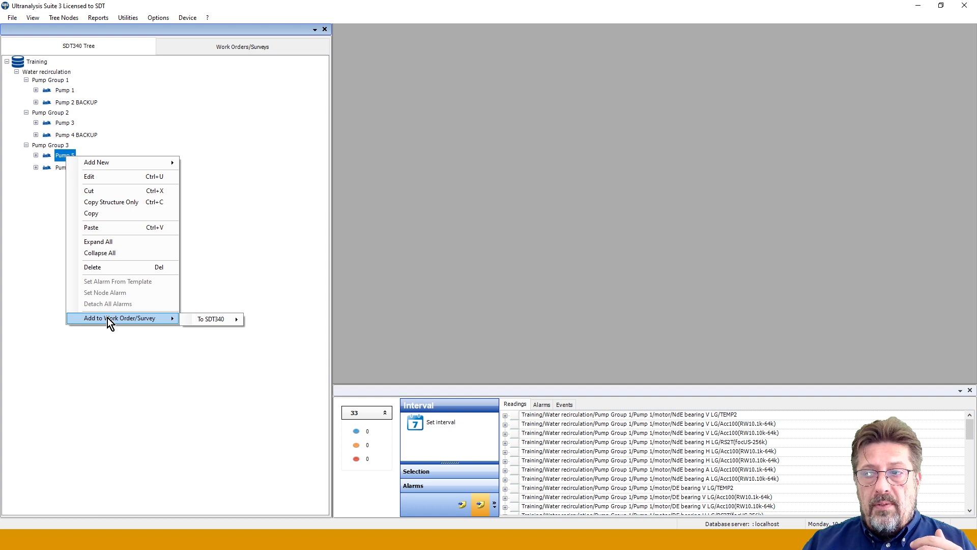
mouse_move(217, 316)
left_click(268, 334)
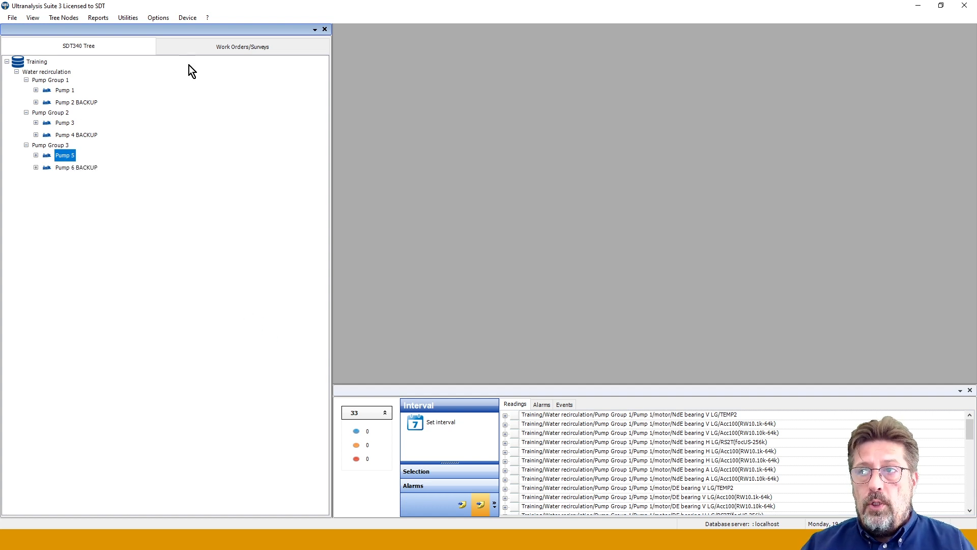
Check which pumps' measurement points the Pumps Inspection work order contains, then collapse its list
left_click(209, 45)
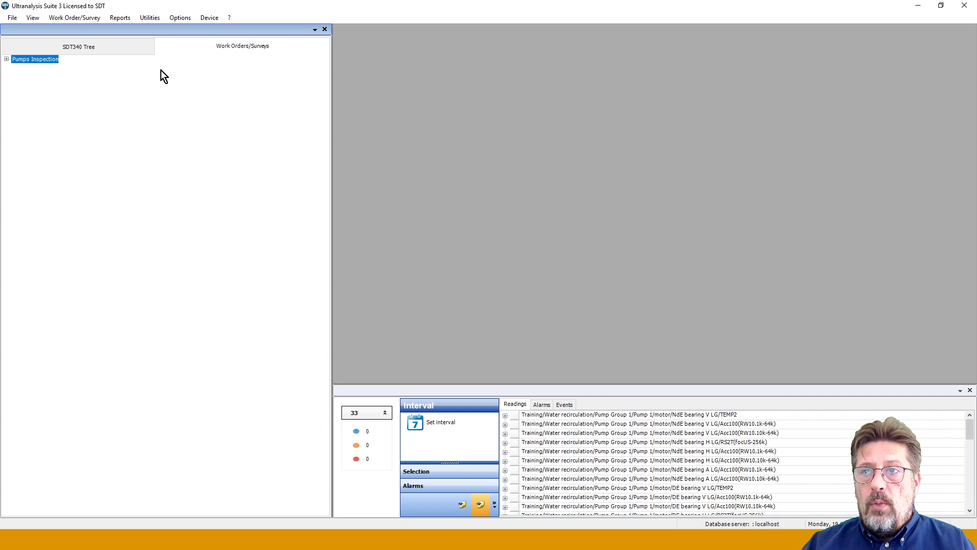
left_click(6, 59)
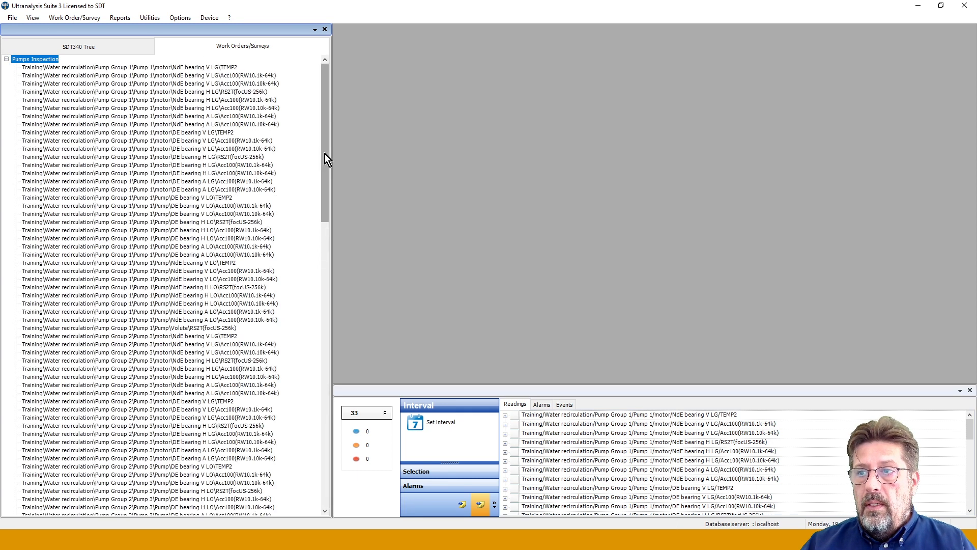
left_click_drag(325, 155, 346, 139)
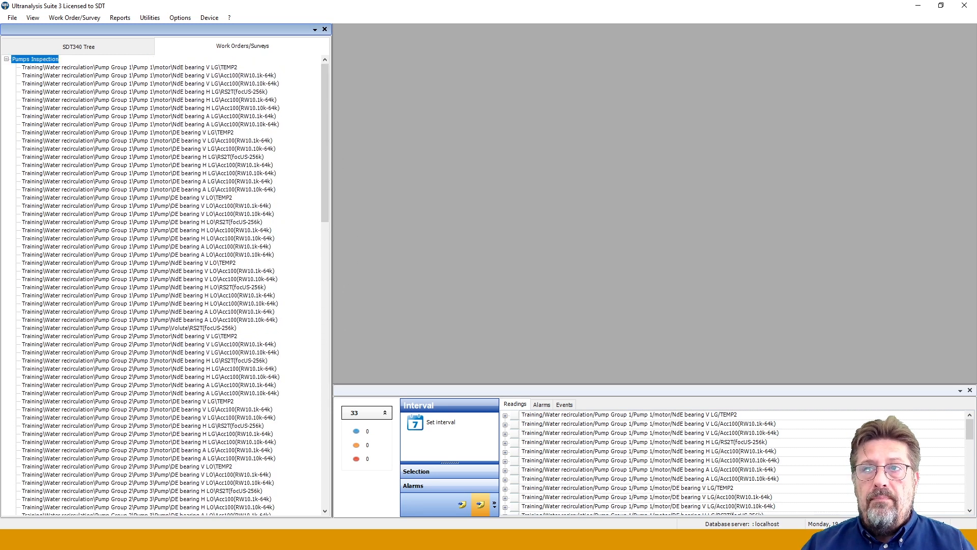
left_click(6, 59)
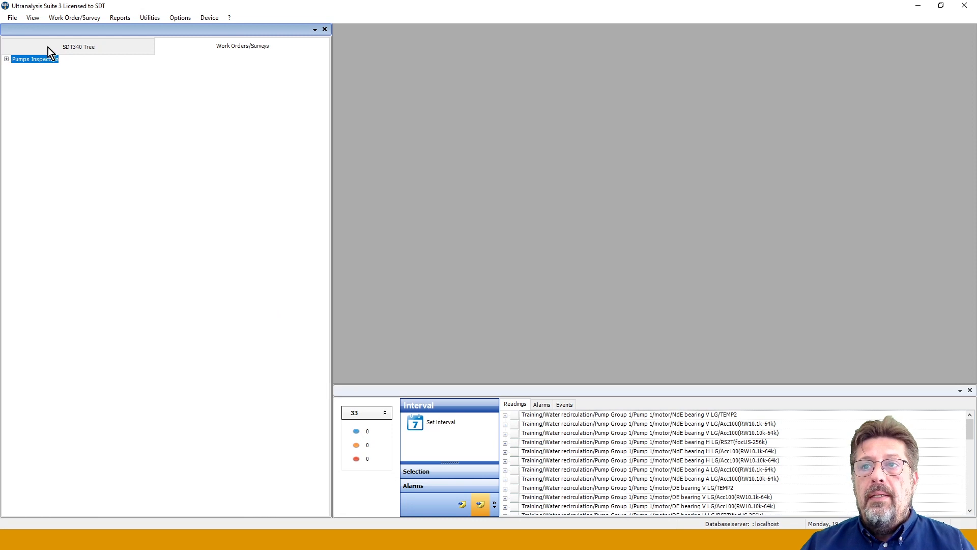
Add Pump 2 BACKUP from the SDT340 tree to a new work order/survey named Backups only and save it
left_click(48, 47)
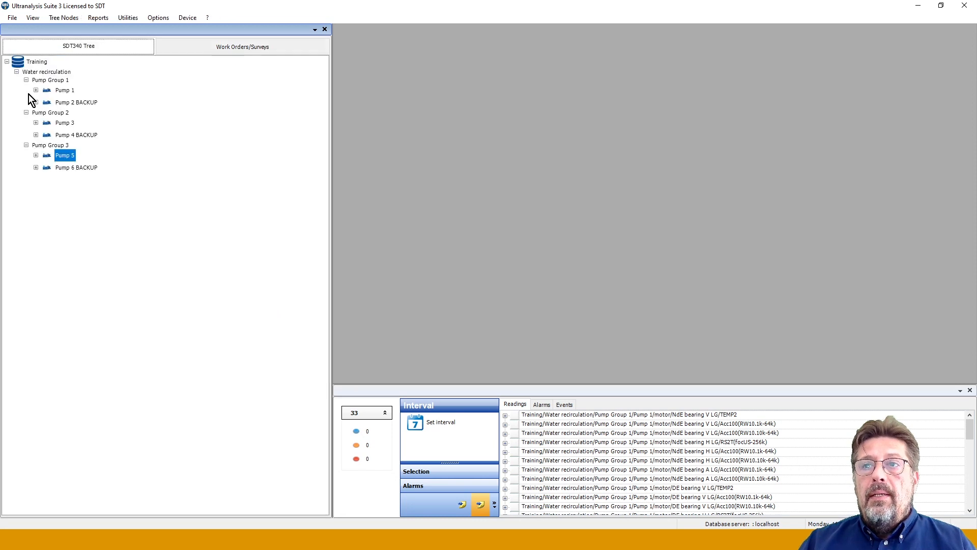
right_click(65, 103)
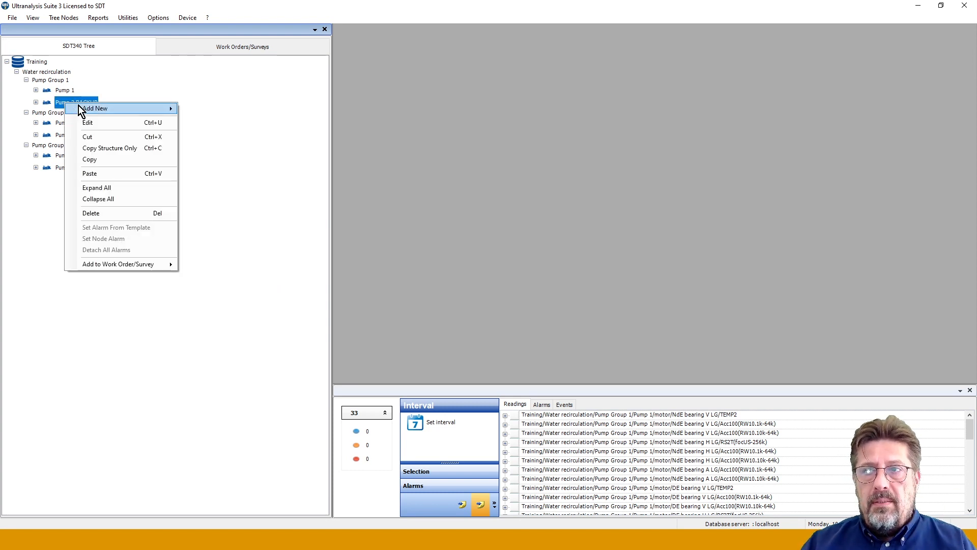
mouse_move(126, 266)
mouse_move(212, 264)
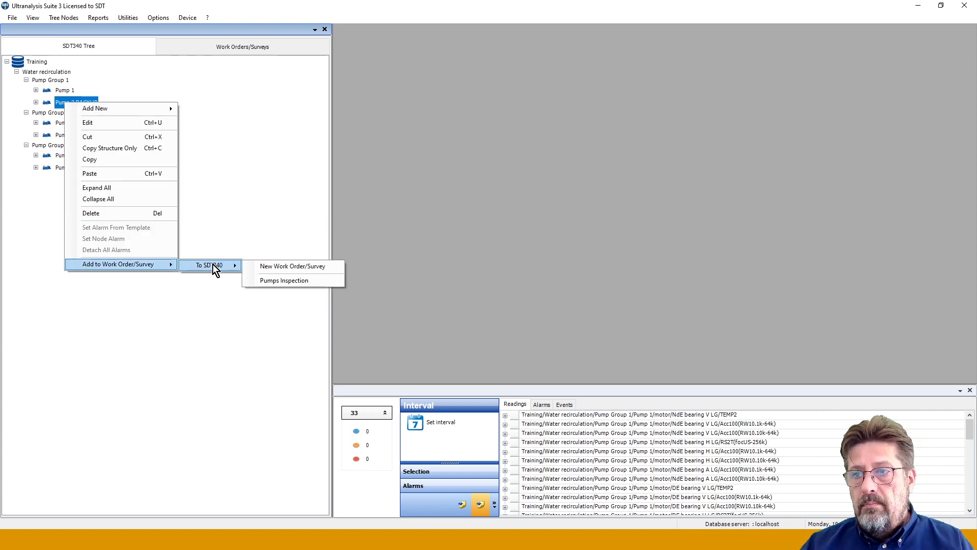
left_click(280, 268)
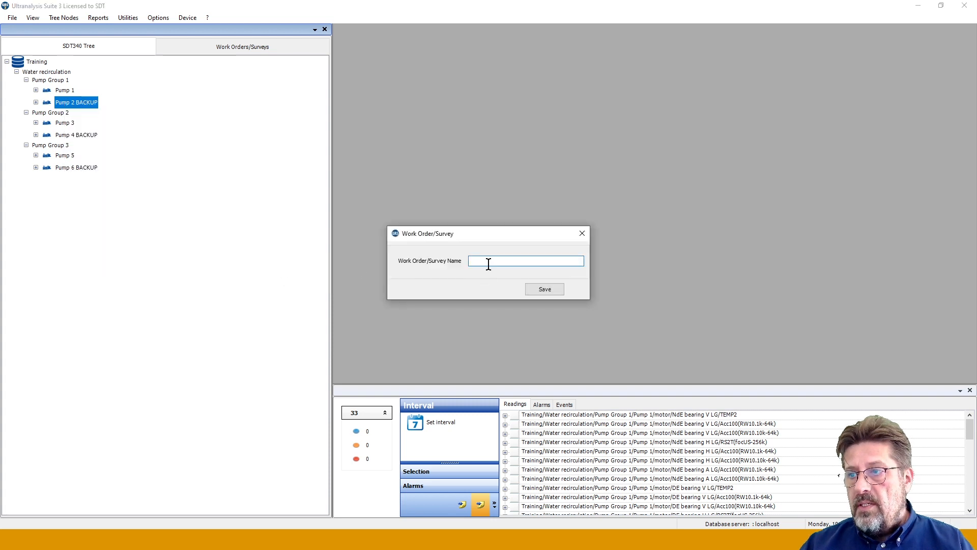
type("Backups only")
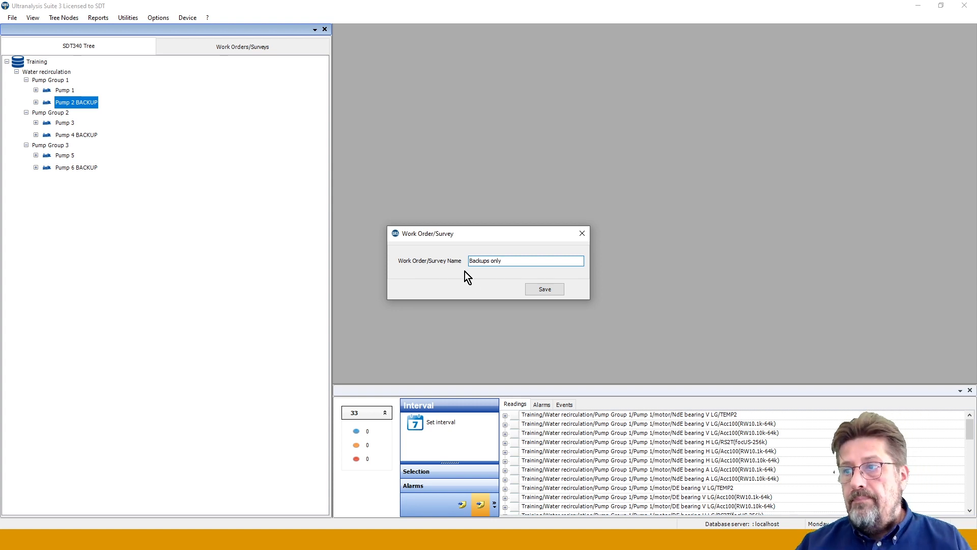
left_click(546, 291)
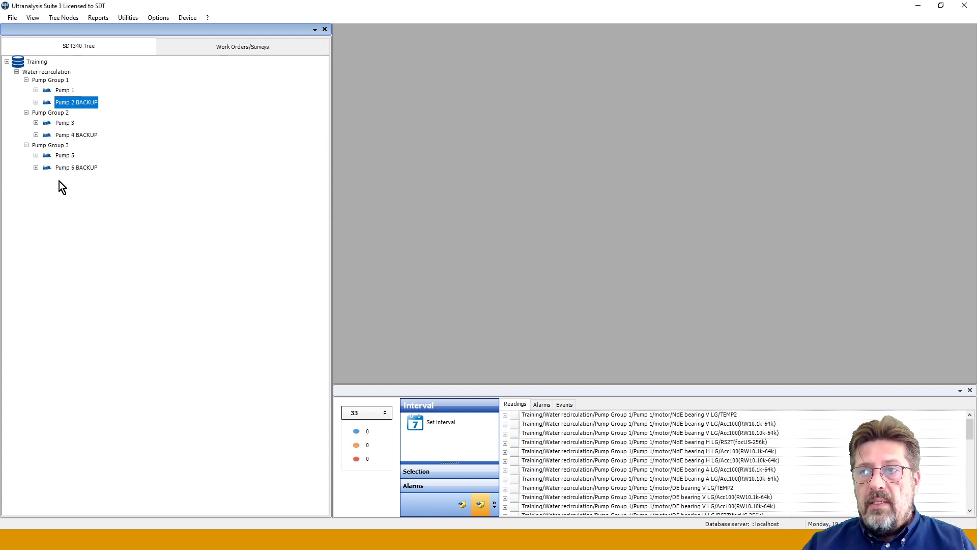
Collapse the Backups only list and add Pump 4 BACKUP from Pump Group 2 to that existing work order
left_click(191, 51)
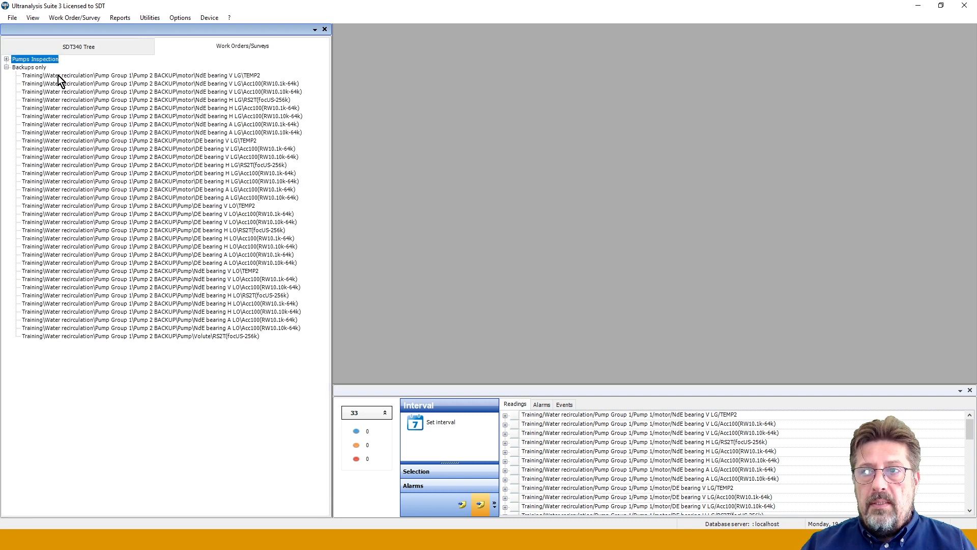
left_click(6, 67)
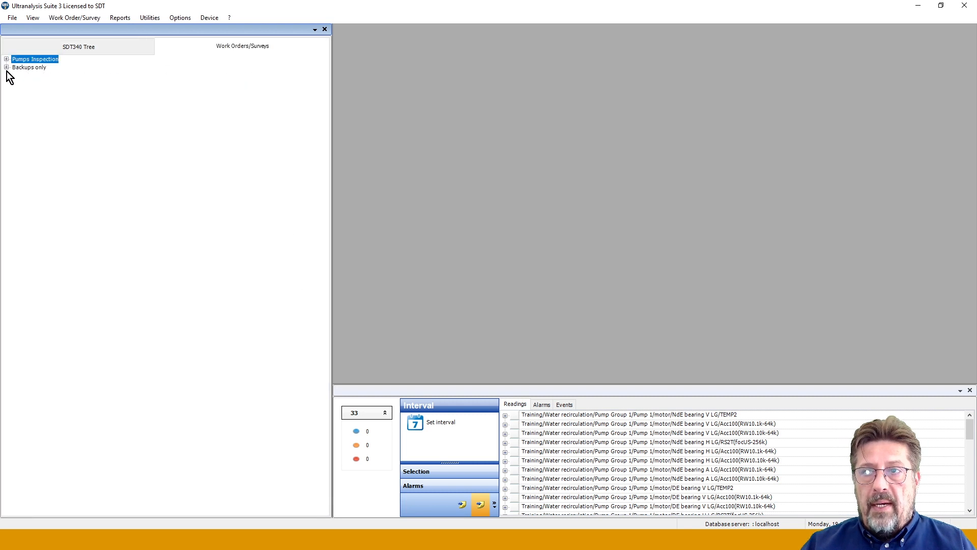
left_click(51, 45)
right_click(64, 136)
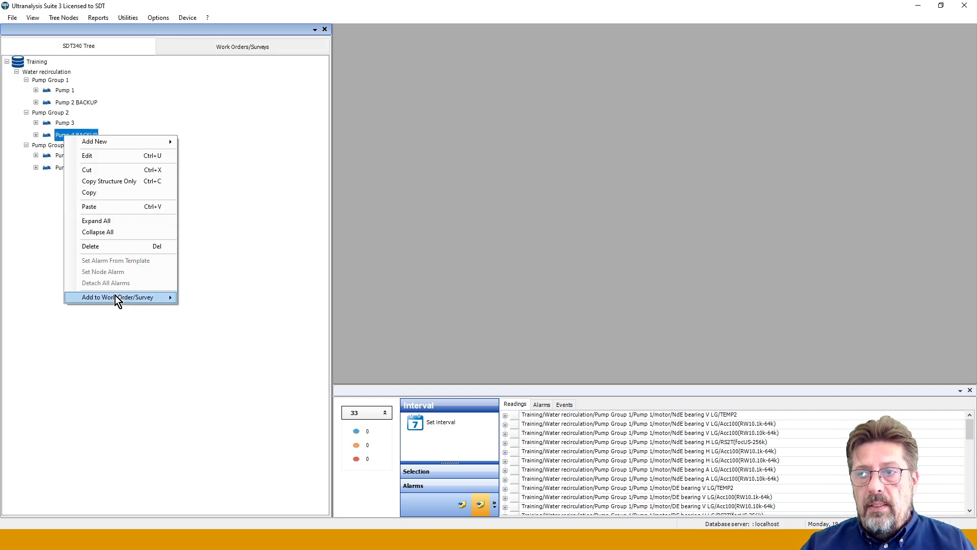
mouse_move(117, 300)
mouse_move(210, 300)
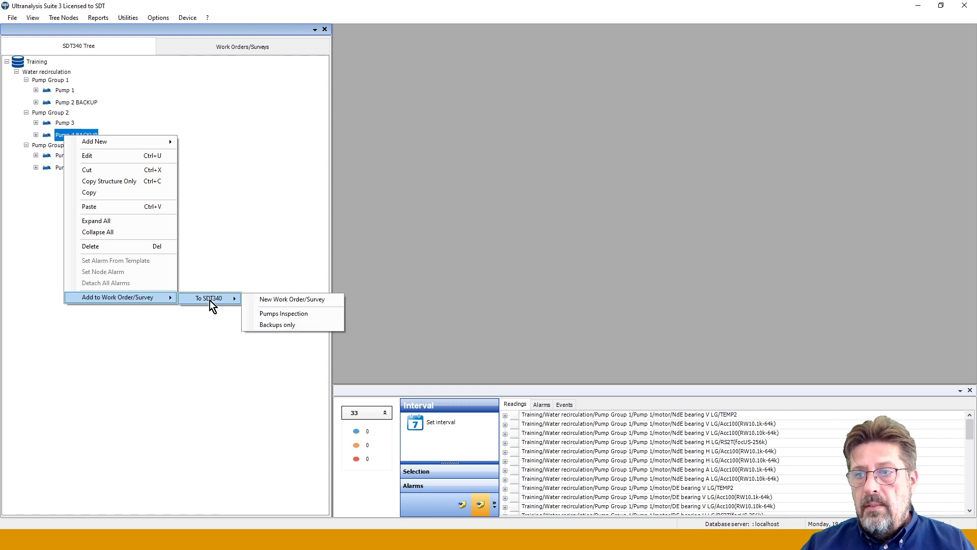
left_click(292, 326)
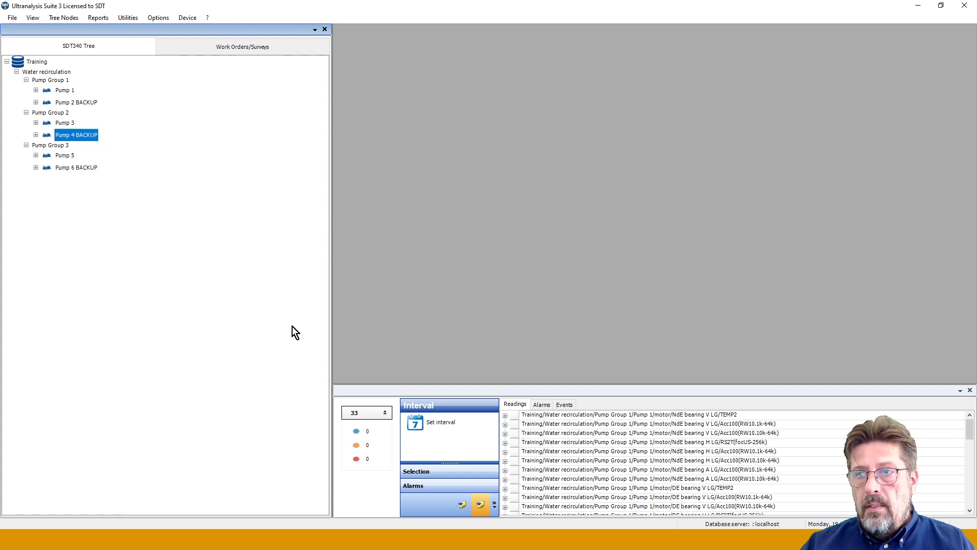
Add Pump 6 BACKUP from Pump Group 3 to the existing Backups only work order
right_click(80, 168)
mouse_move(185, 330)
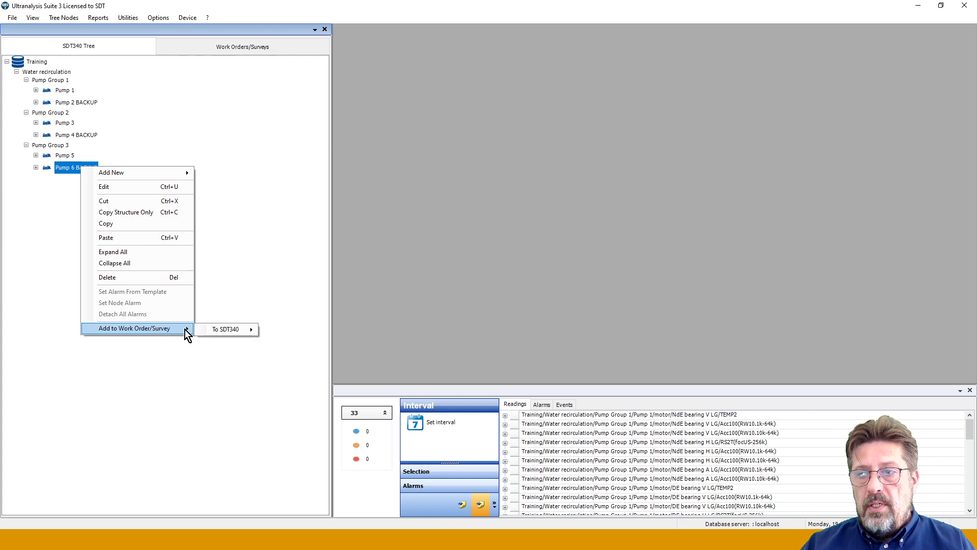
mouse_move(227, 329)
left_click(305, 359)
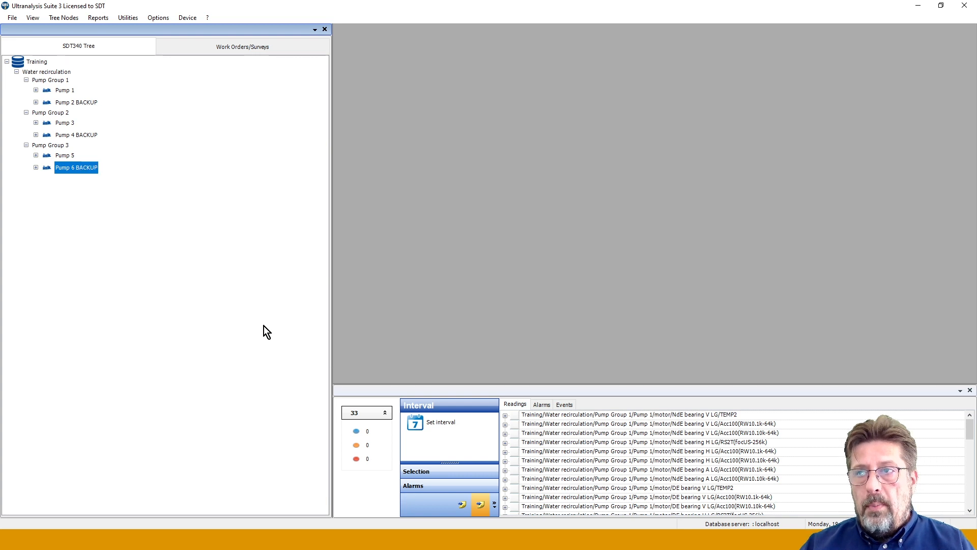
Check the measurement points in the Pumps Inspection and Backups only work orders, collapsing both lists again
left_click(241, 45)
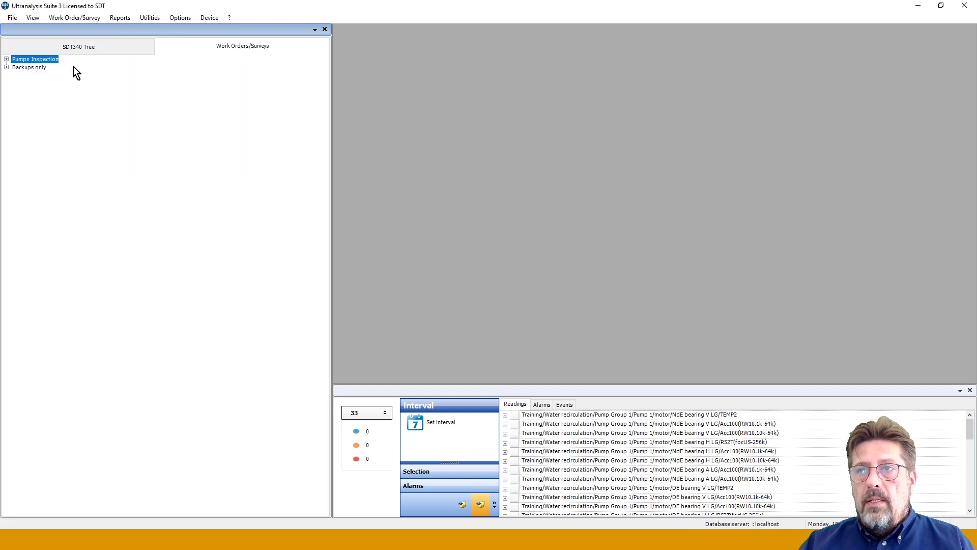
left_click(6, 59)
left_click(6, 60)
left_click(7, 68)
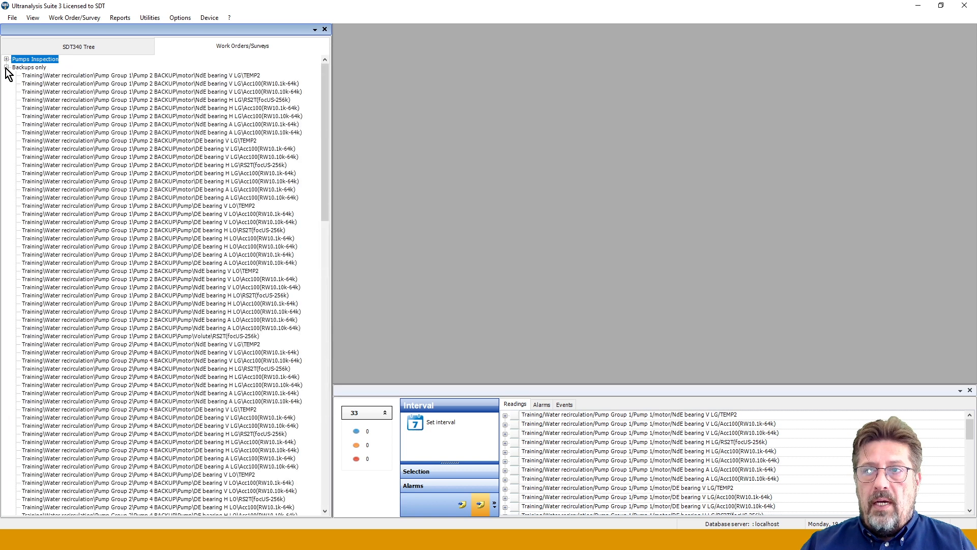
left_click(6, 68)
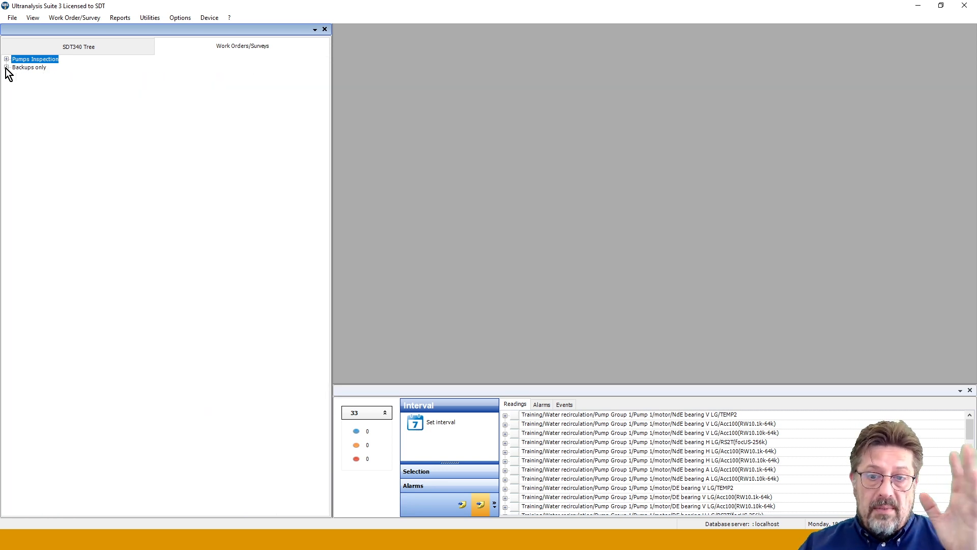
Show all Water recirculation readings from the SDT340 tree, narrowing the tree pane and enlarging the readings pane
left_click(16, 49)
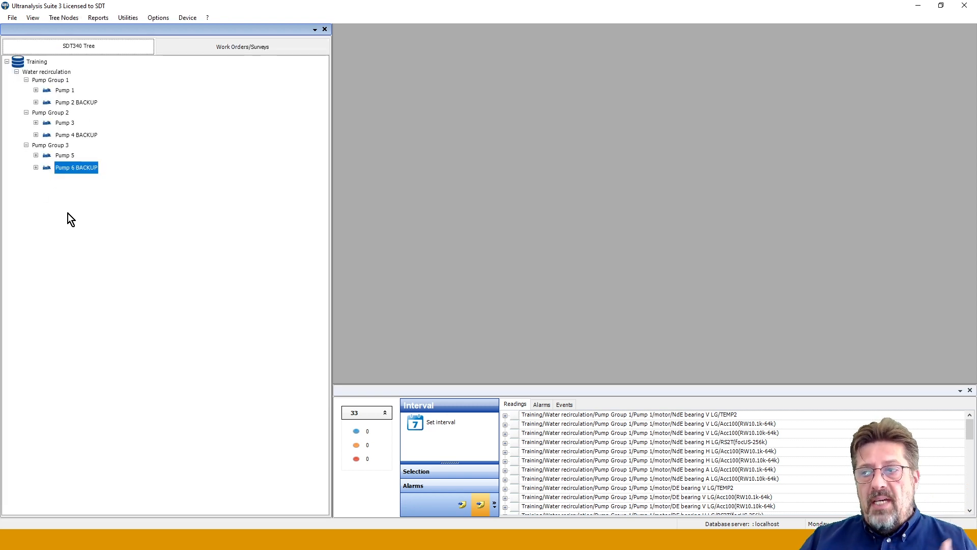
left_click_drag(331, 253, 235, 243)
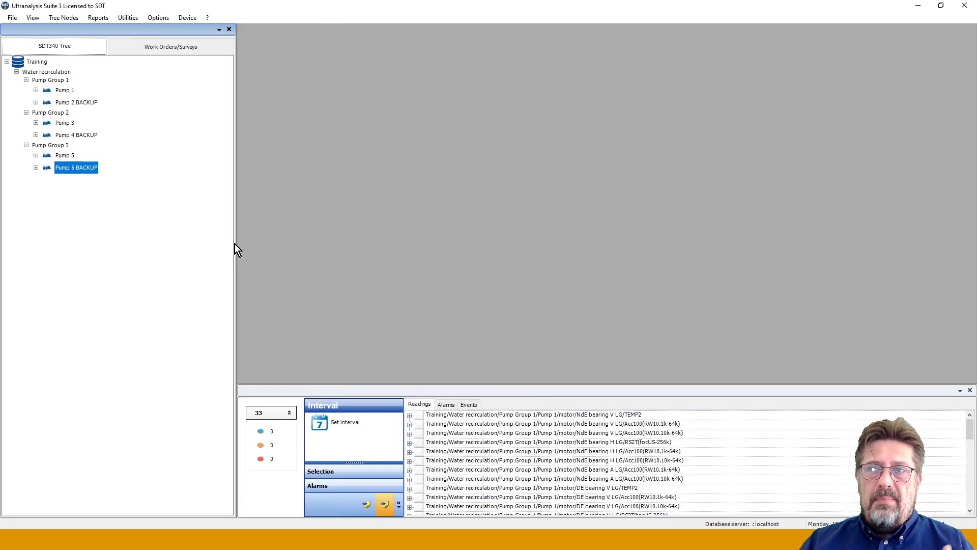
left_click(37, 72)
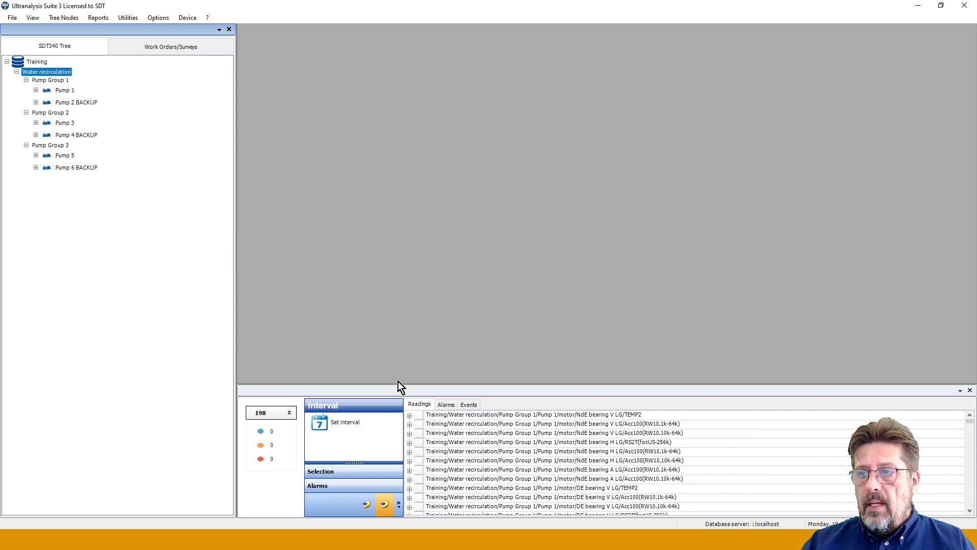
left_click_drag(400, 386, 403, 277)
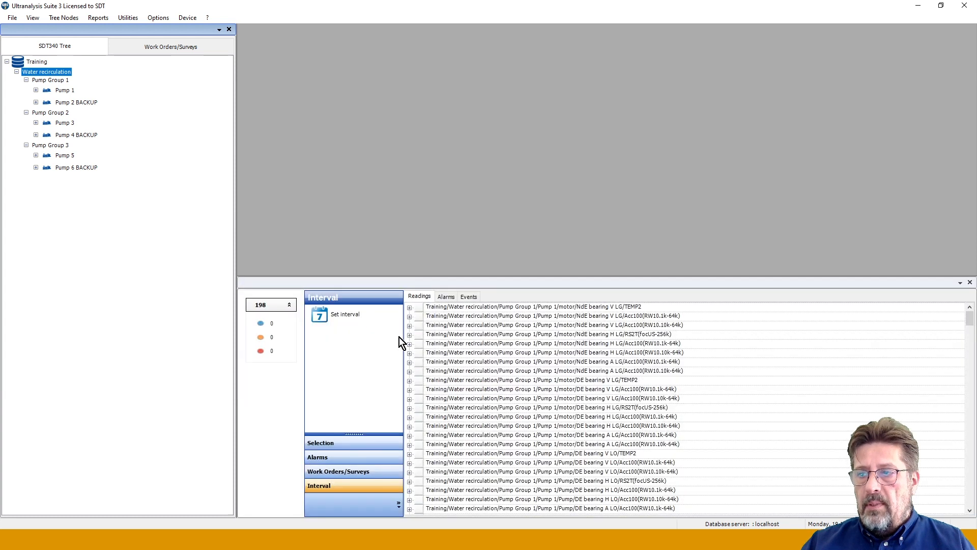
Filter the Water recirculation readings with the text "LG; BACKUP"
left_click(333, 447)
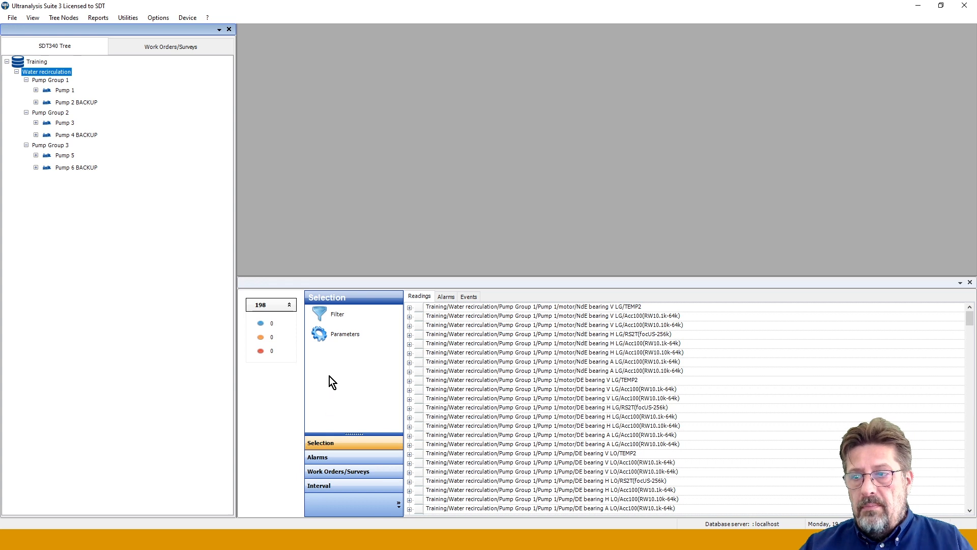
left_click(336, 315)
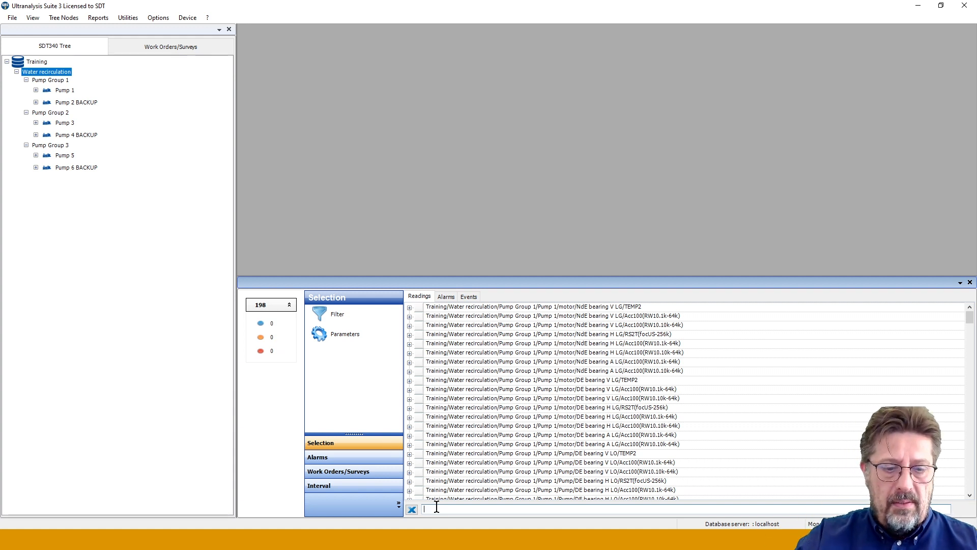
type("LG")
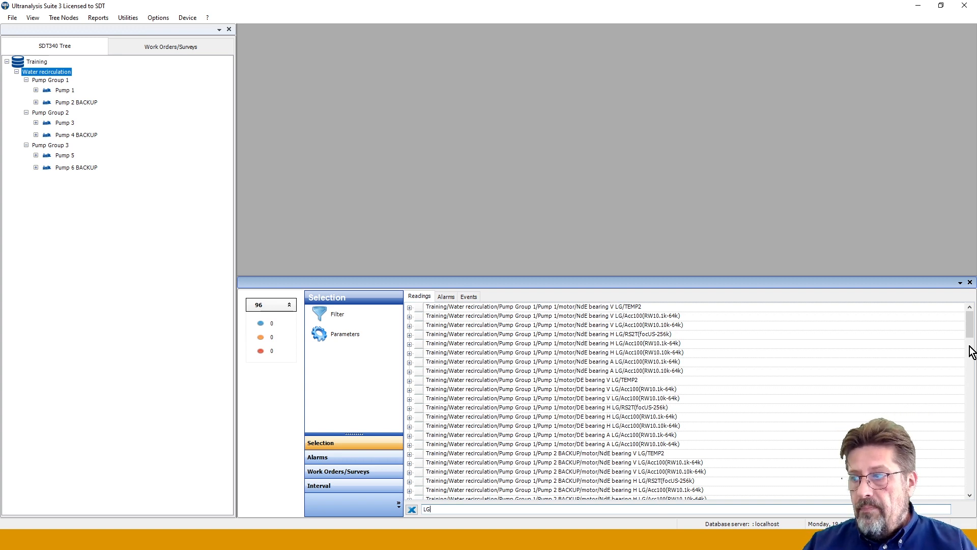
mouse_move(971, 321)
left_mouse_down()
mouse_move(973, 438)
mouse_move(971, 333)
left_mouse_up()
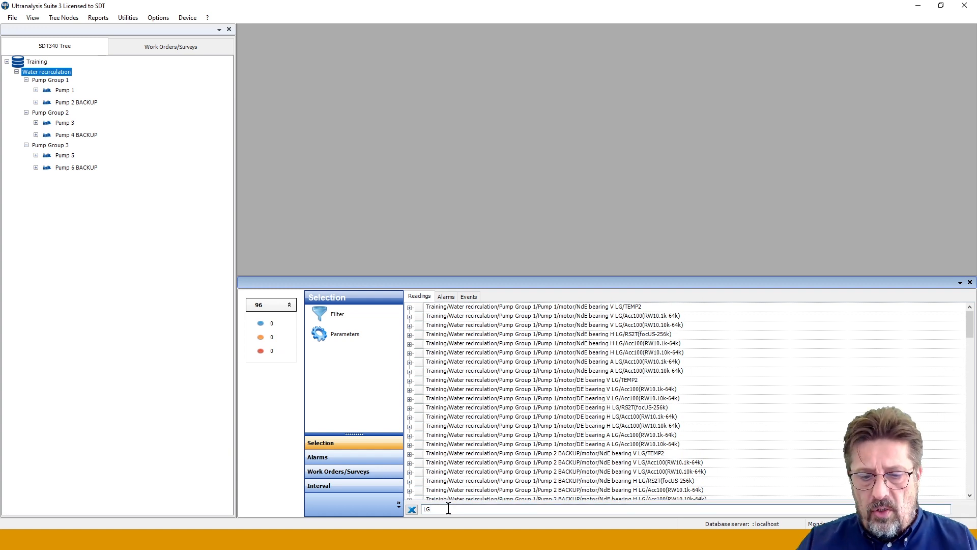
type(";")
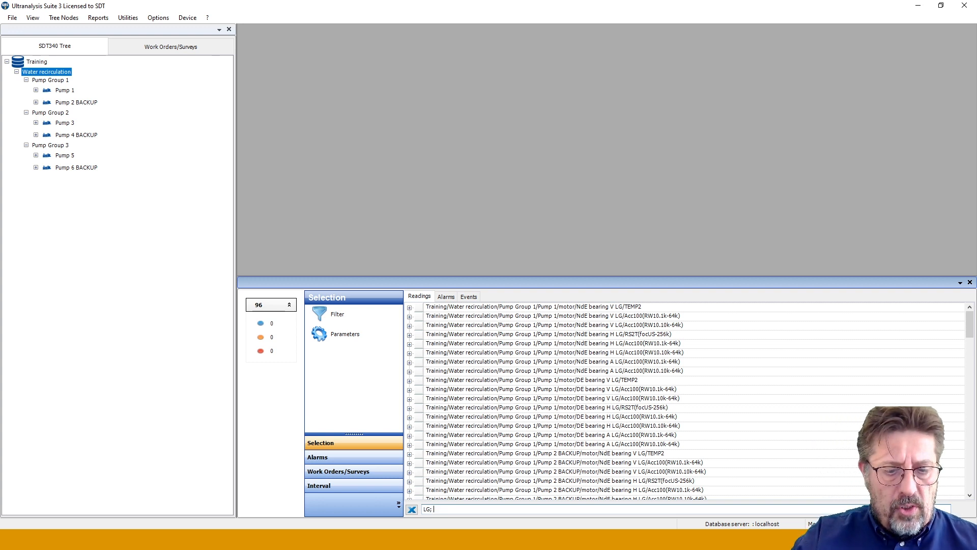
type(" BACKUP")
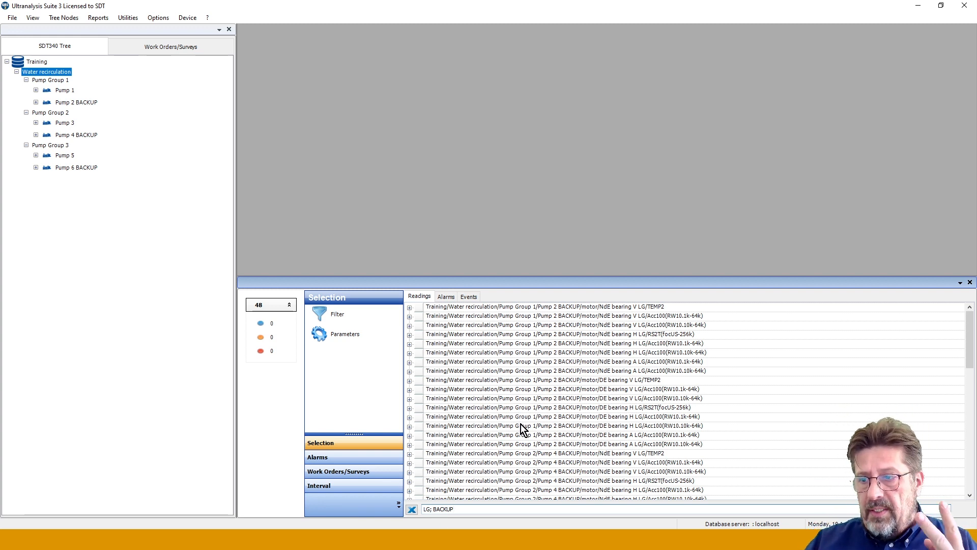
Add all the filtered readings to a new work order/survey named Grease Lubricated Backups and save it
left_click(514, 306)
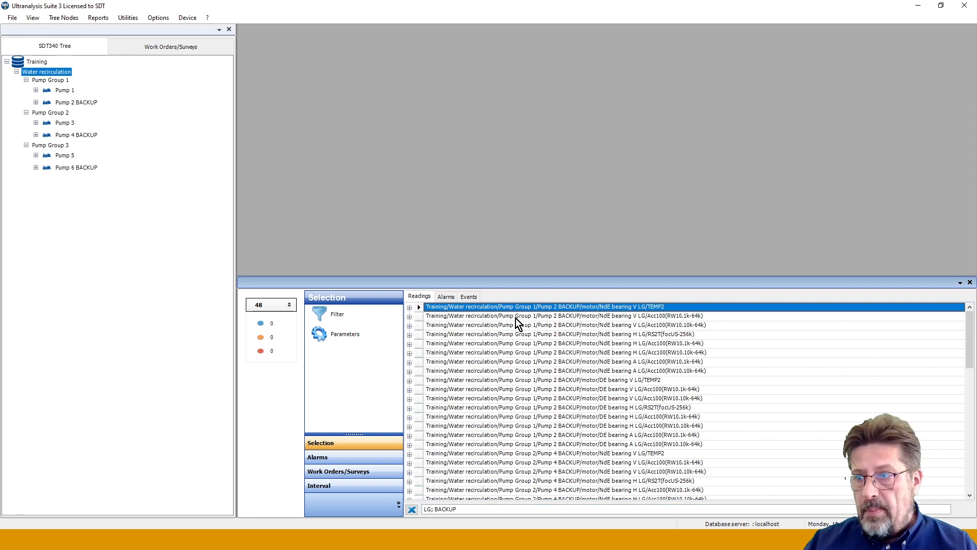
left_click_drag(968, 329, 972, 455)
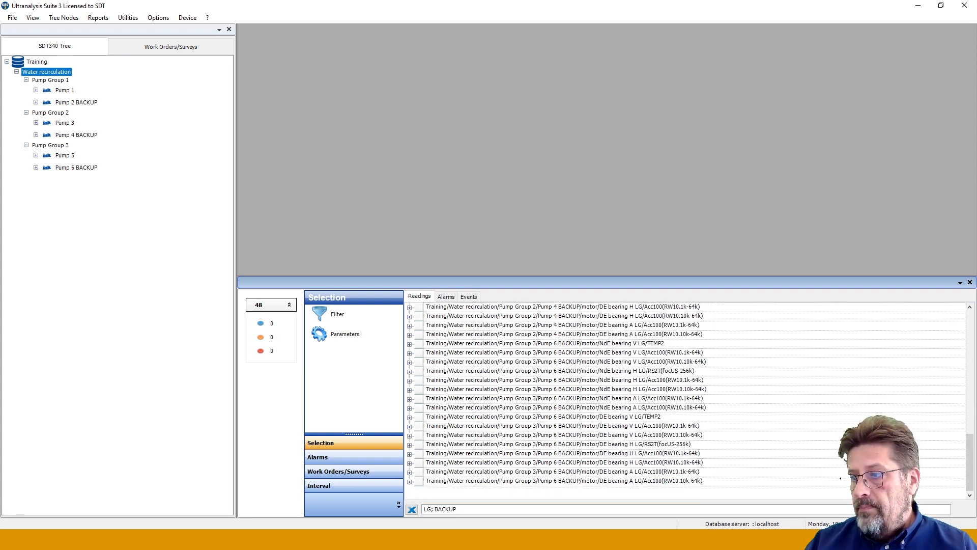
left_click(529, 481, "shift")
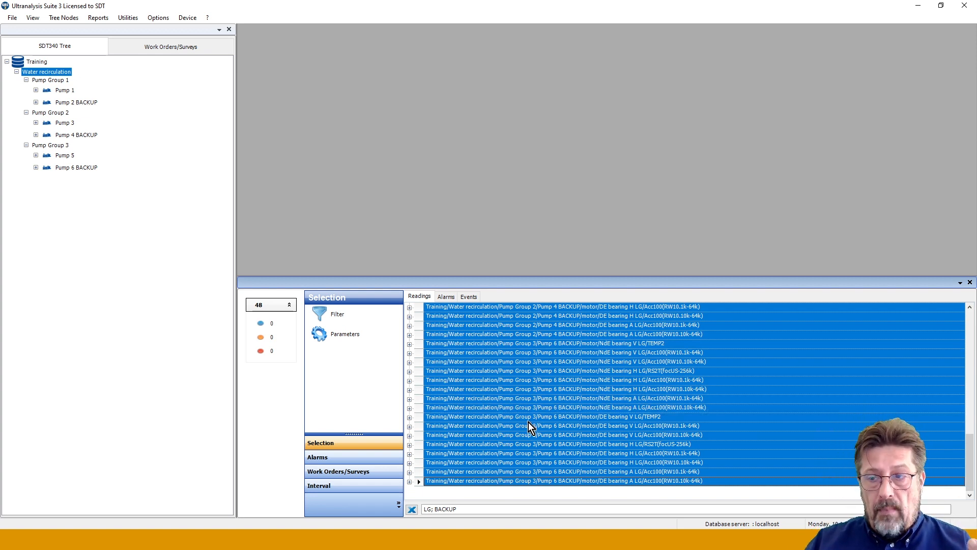
left_click(331, 472)
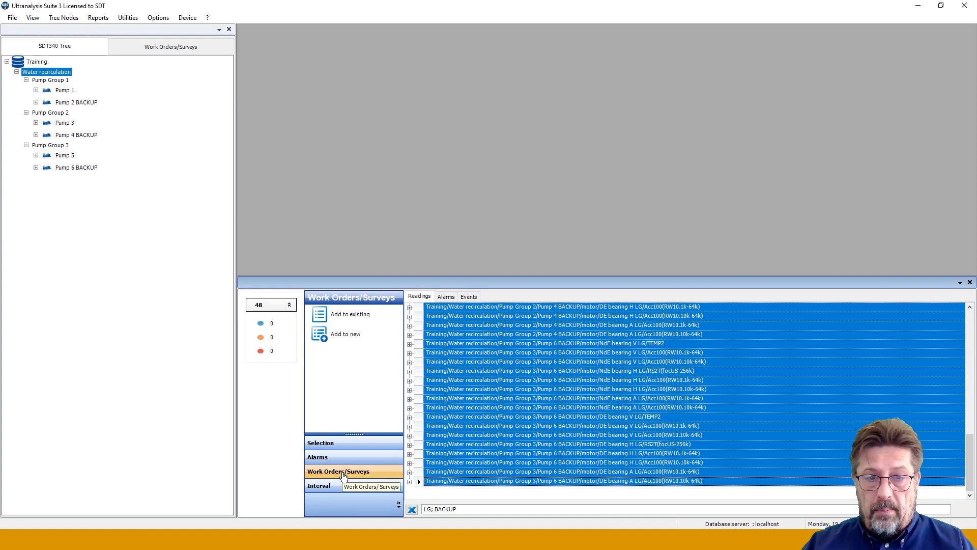
left_click(341, 334)
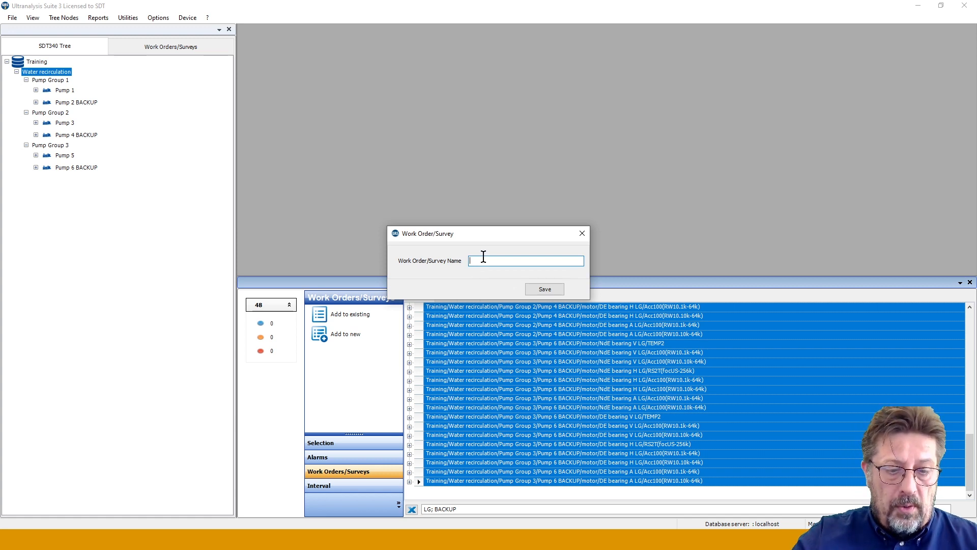
type("G")
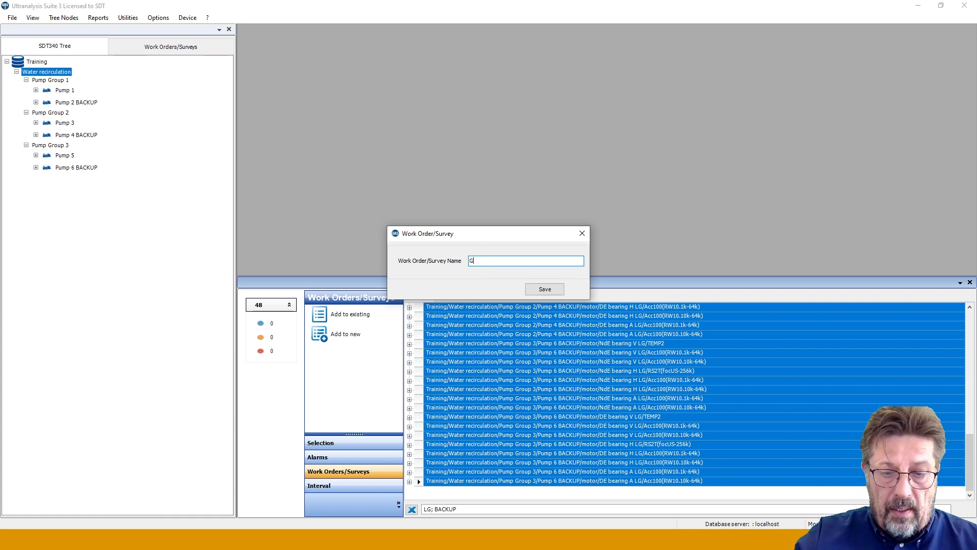
type("rease L")
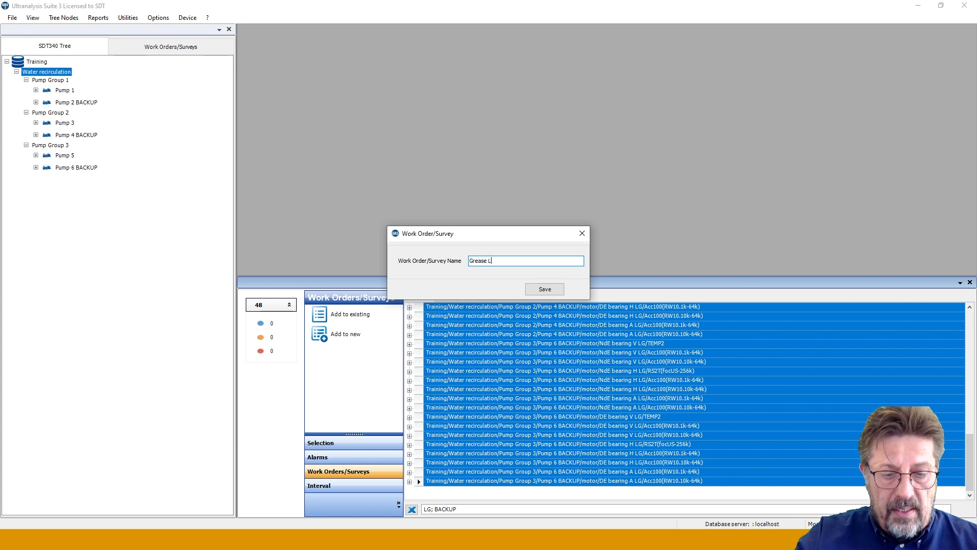
type("ubricated ")
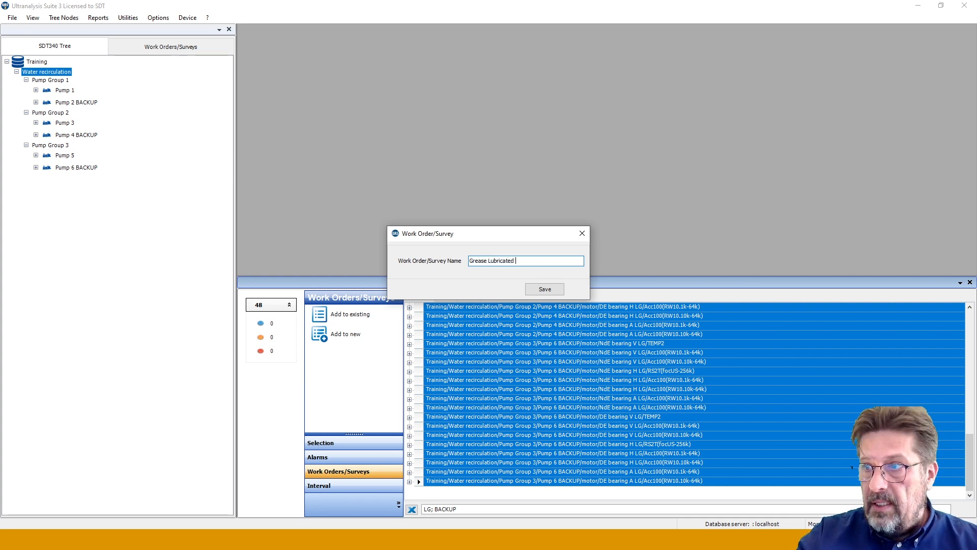
type("Backups")
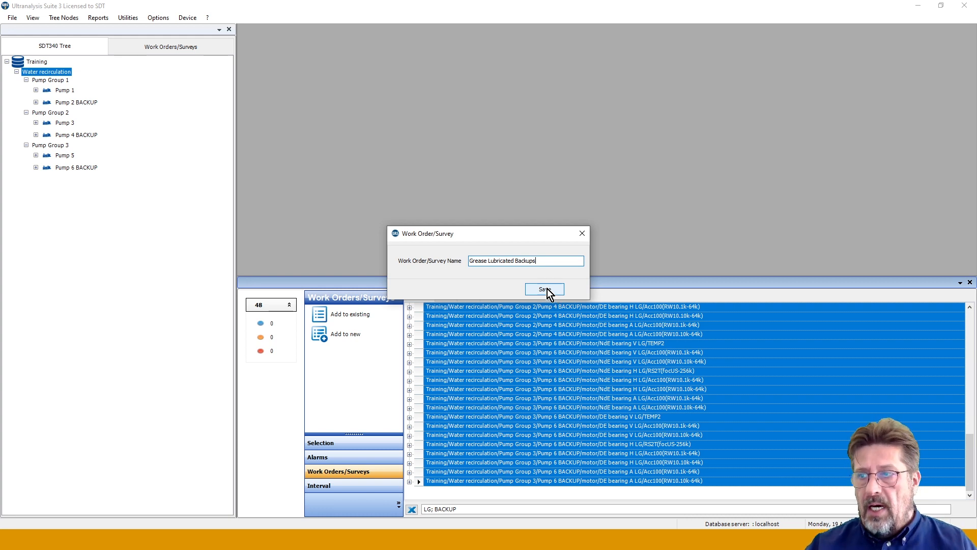
left_click(544, 288)
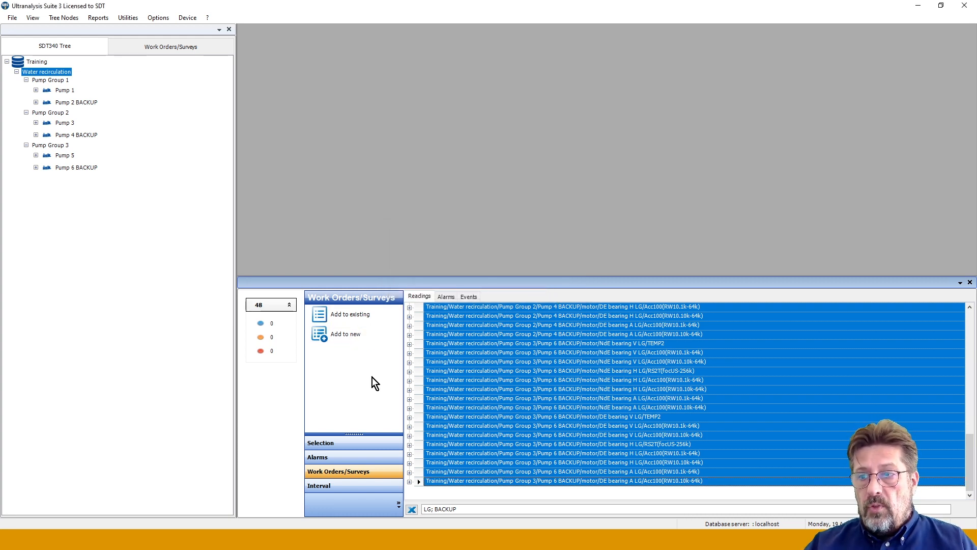
Clear the readings filter text and reduce the selection to a single Pump 2 BACKUP reading
left_click(464, 509)
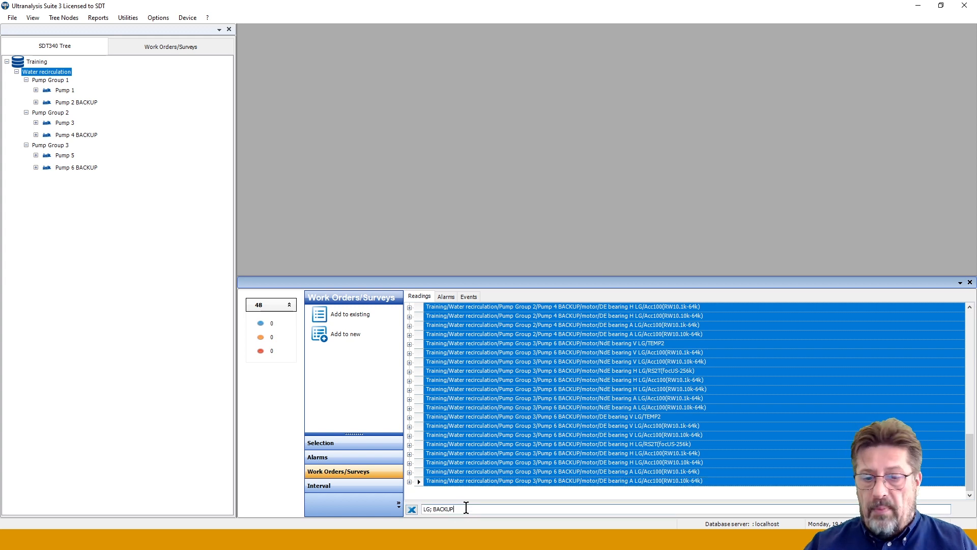
key("BackSpace")
key("BackSpace")
key("BackSpace")
key("BackSpace")
key("BackSpace")
key("BackSpace")
key("BackSpace")
key("BackSpace")
key("BackSpace")
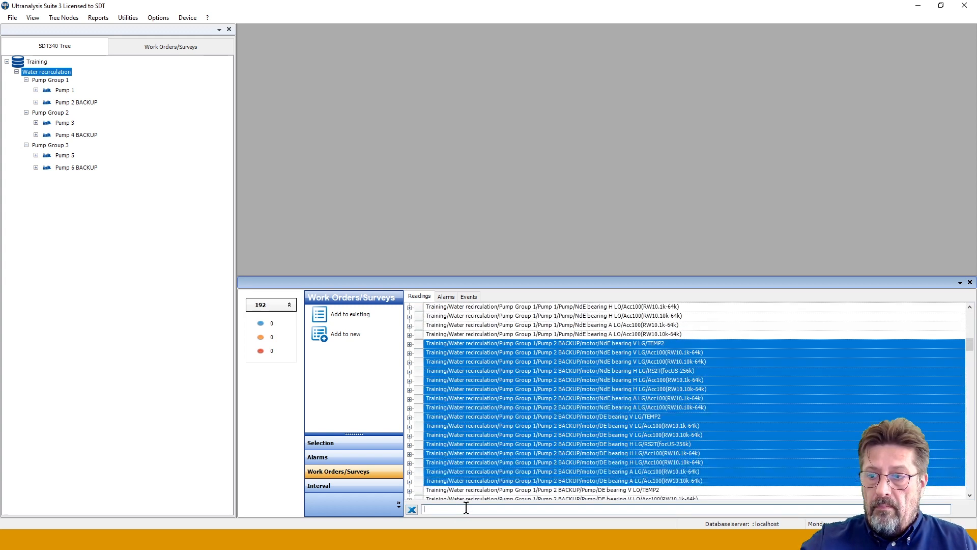
left_click(488, 452)
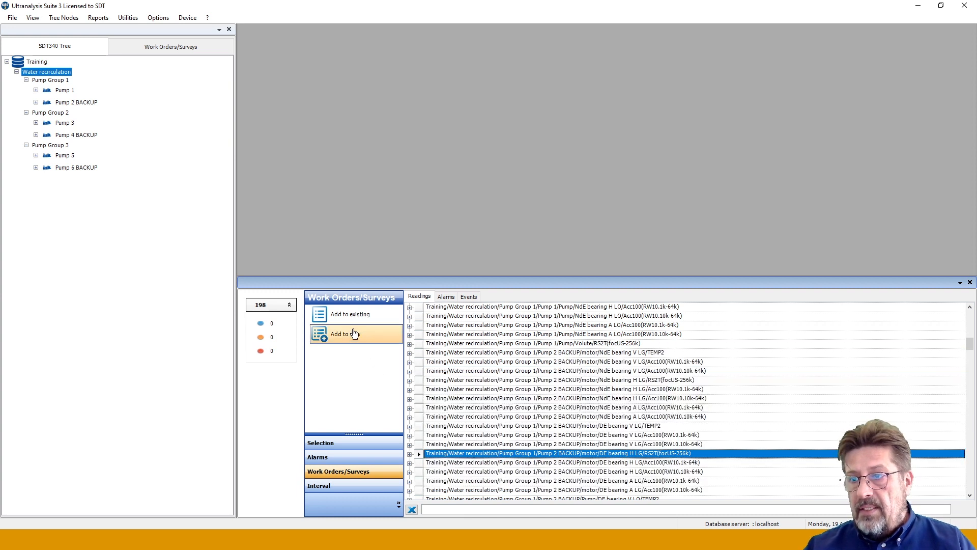
Filter the Water recirculation readings with the text "Volute" and select the volute readings of Pump 1, Pump 3 and Pump 5
left_click(50, 72)
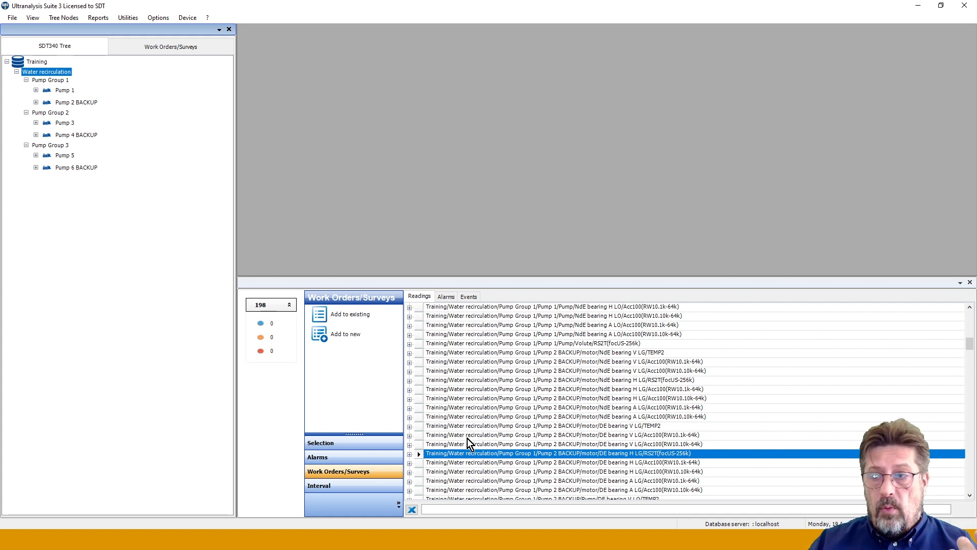
left_click(435, 505)
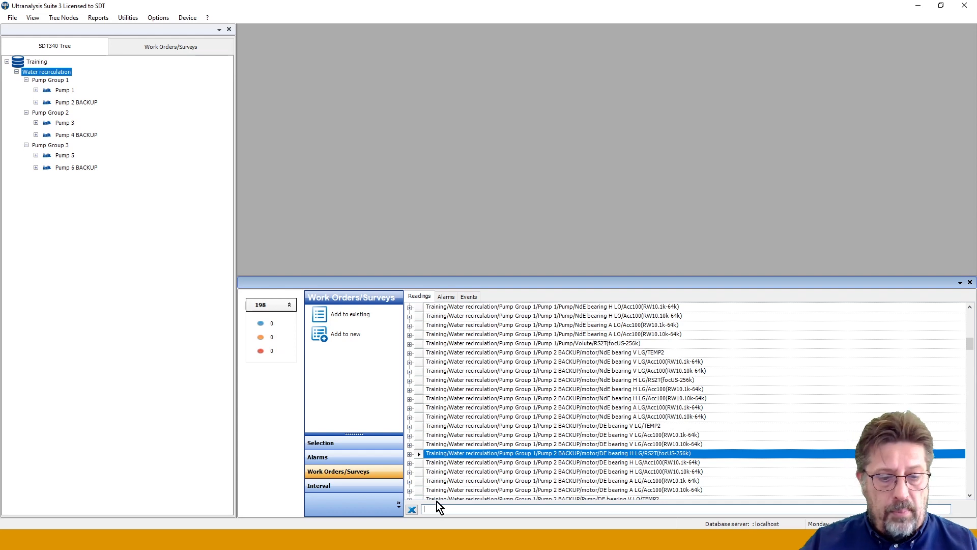
type("Volute")
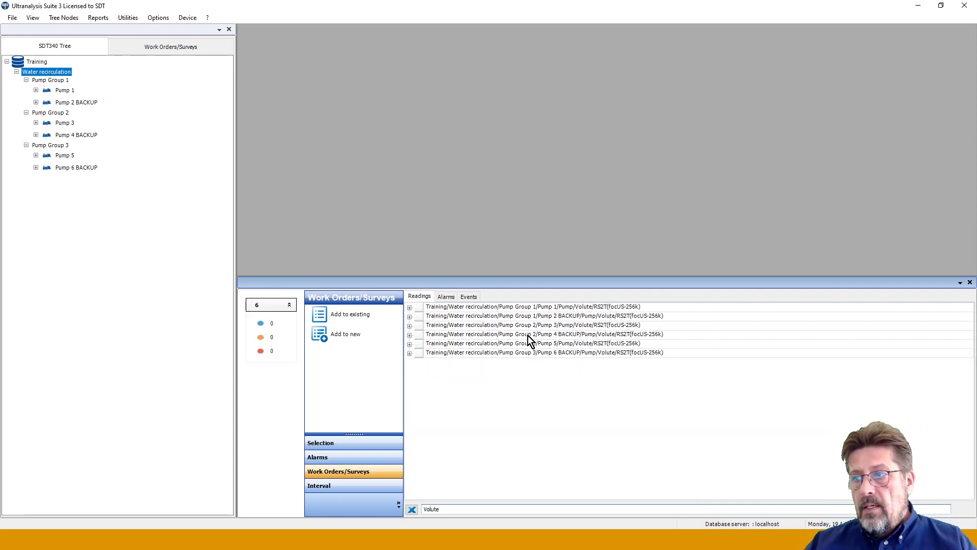
left_click(553, 307)
left_click(557, 325, "ctrl")
left_click(560, 343, "ctrl")
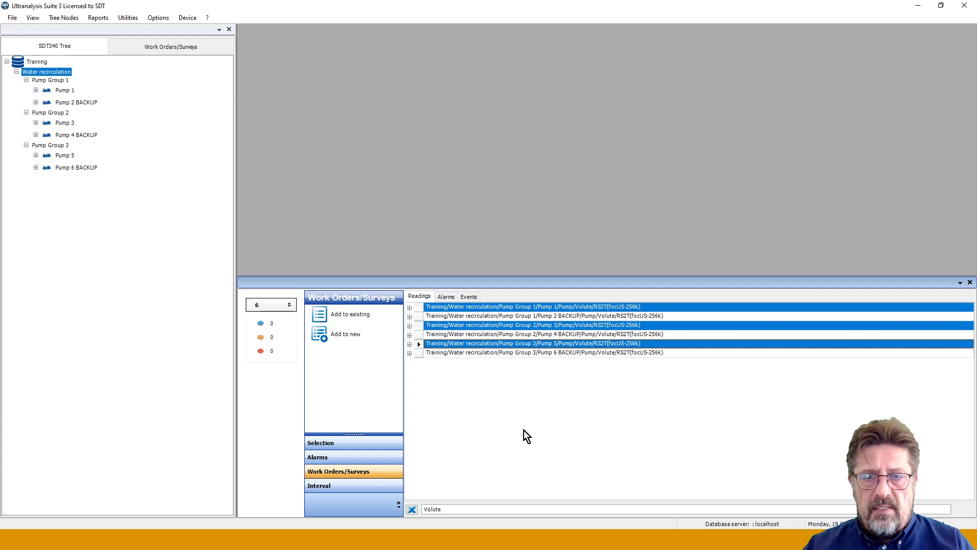
Add the selected volute readings to a new work order/survey named "Cavitation check" and save it
left_click(354, 335)
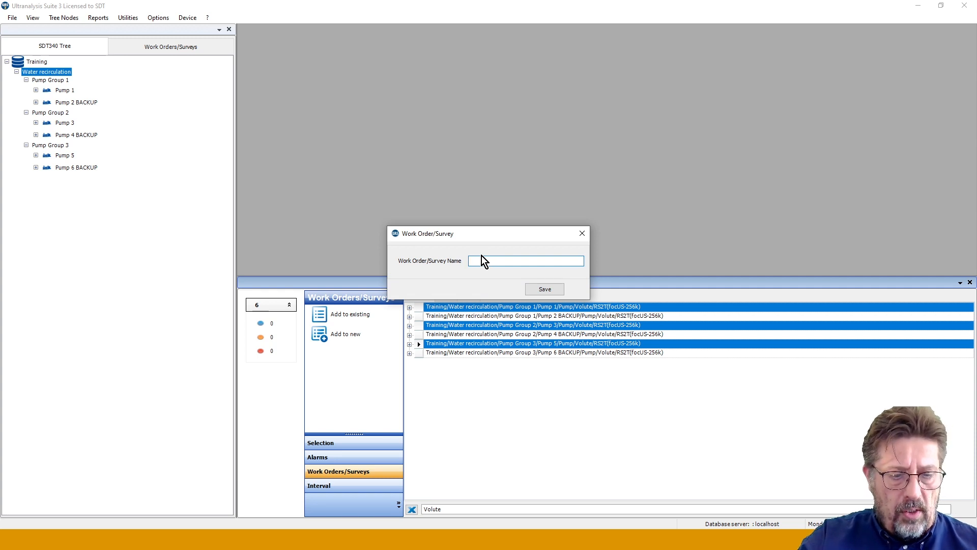
type("Cavitati")
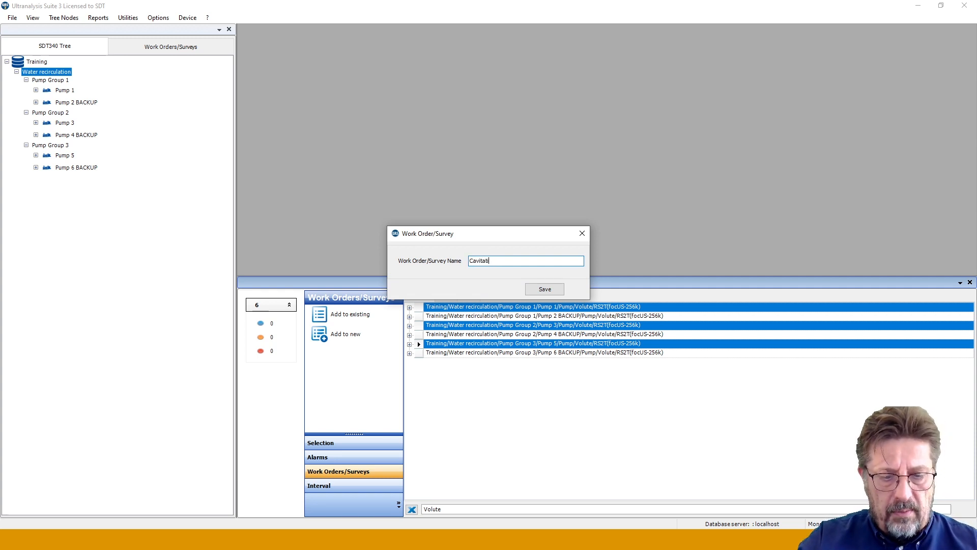
type("on check")
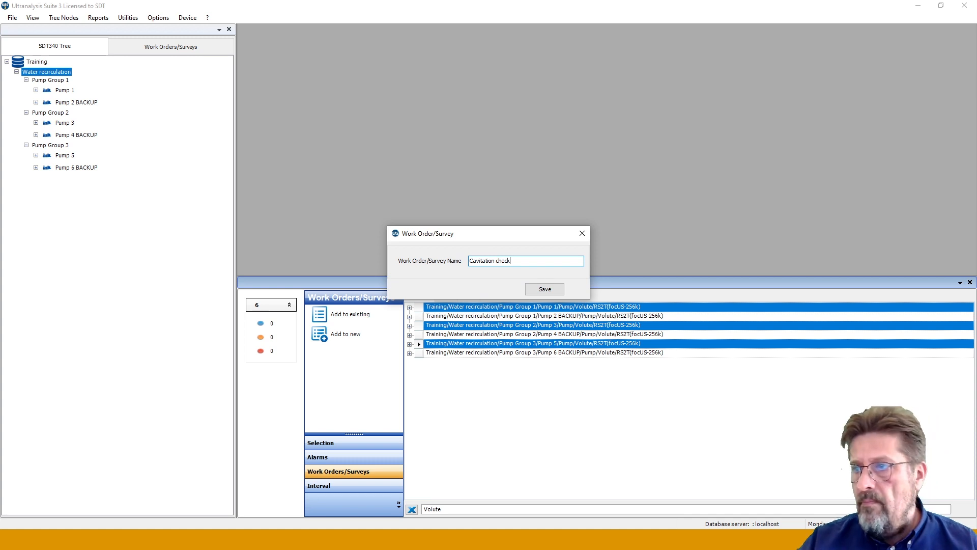
left_click(530, 288)
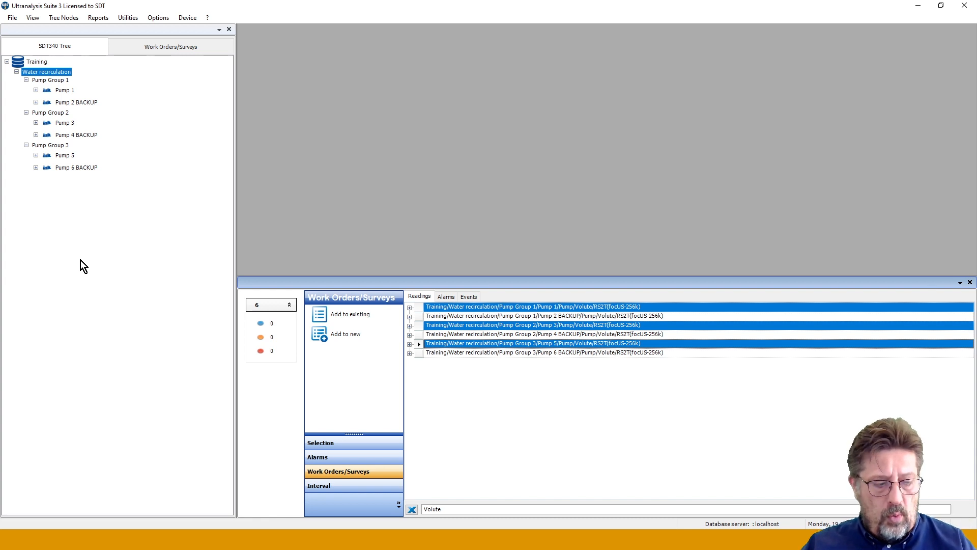
Compare the list of work orders/surveys with the SDT340 tree structure and examine the components under Pump 1
left_click(144, 51)
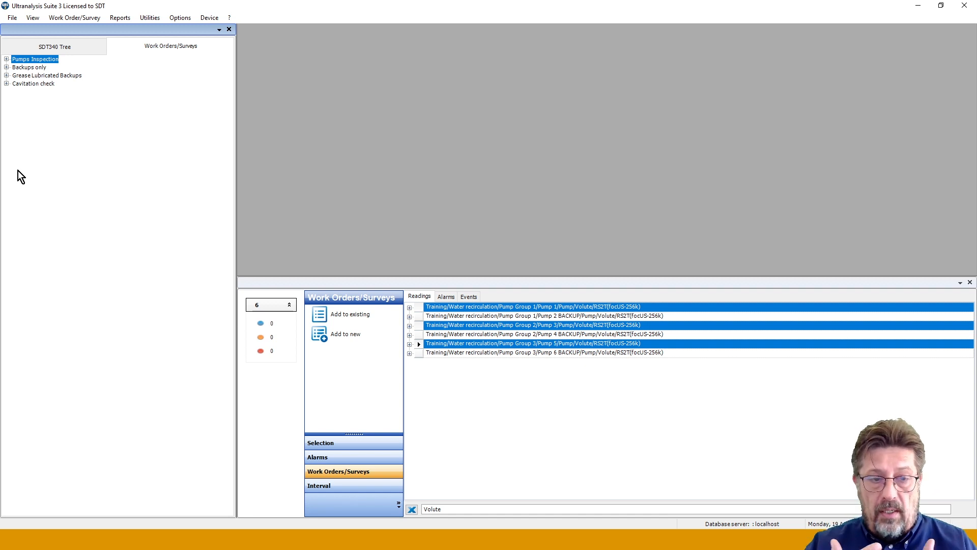
left_click(51, 51)
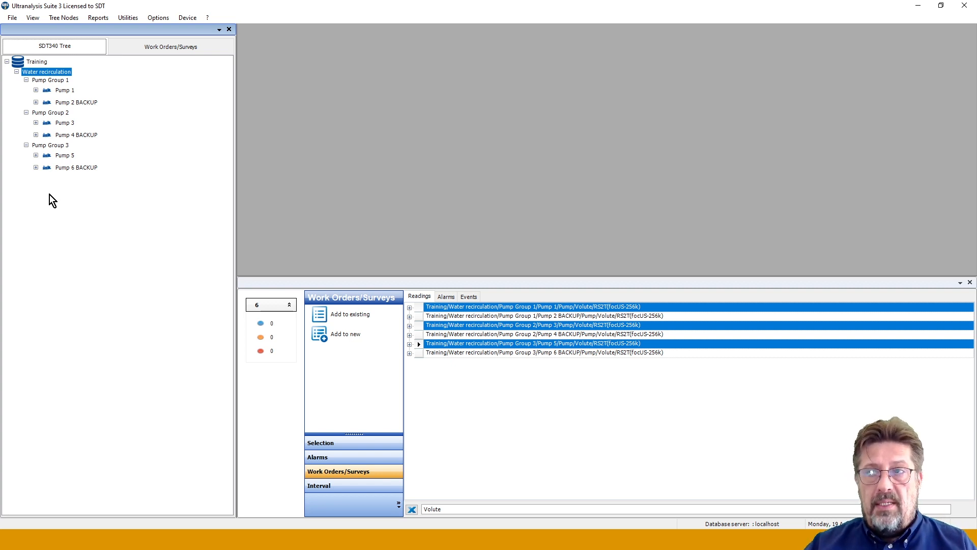
left_click(150, 46)
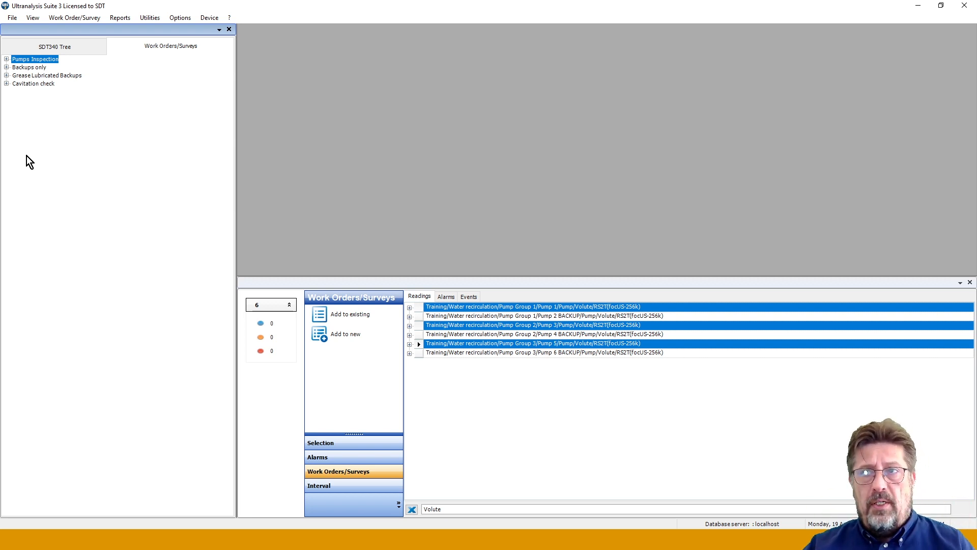
left_click(31, 44)
left_click(35, 90)
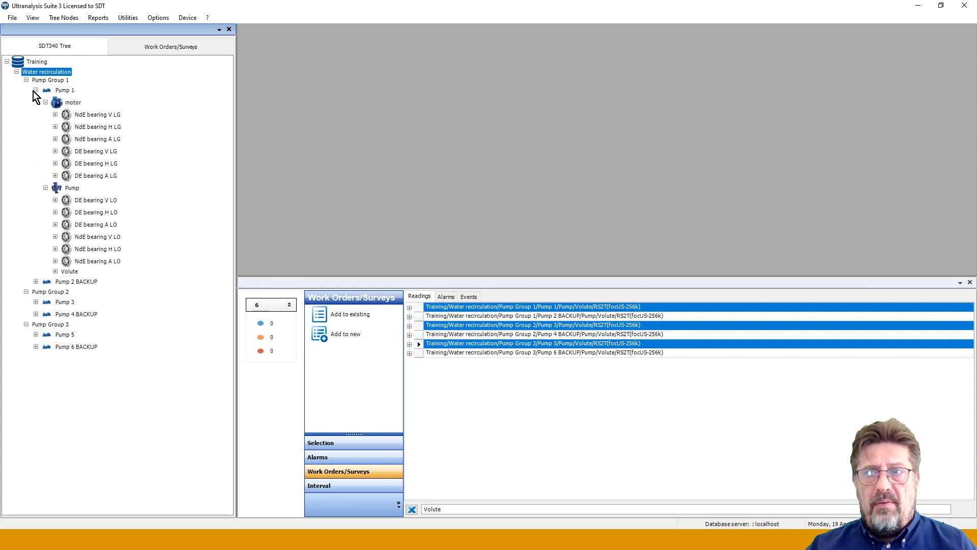
left_click(36, 90)
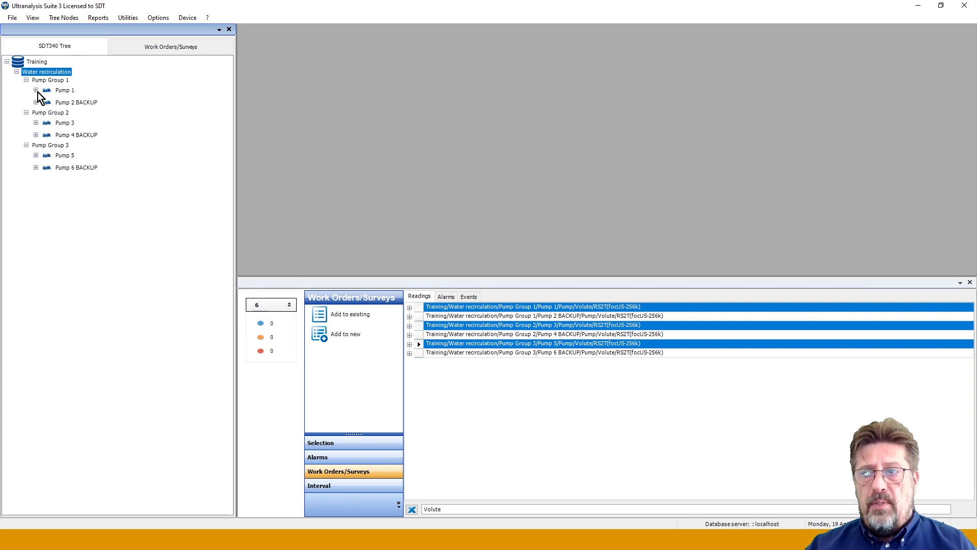
Close the readings filter, switch to the Selection options, and leave Pump 1 expanded with its motor and Pump nodes collapsed
left_click(412, 509)
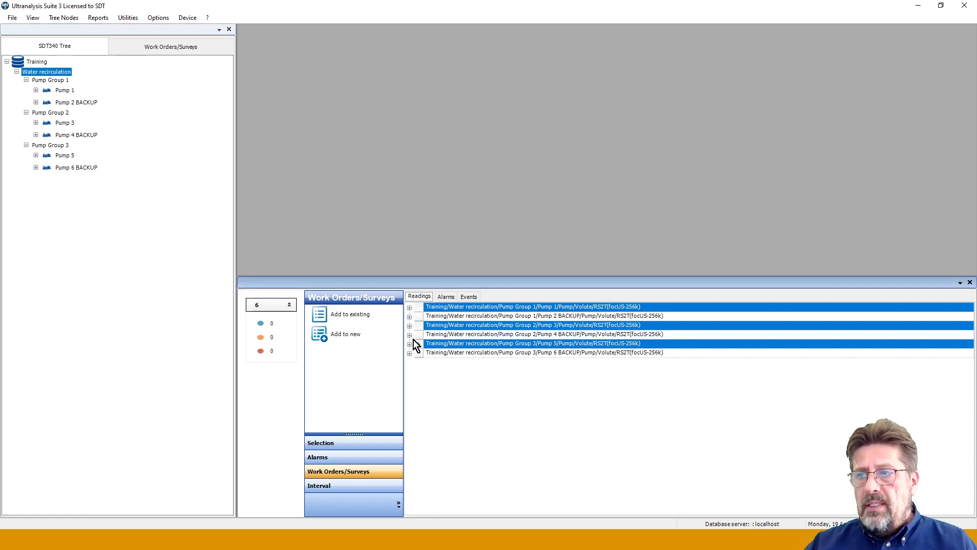
left_click(316, 446)
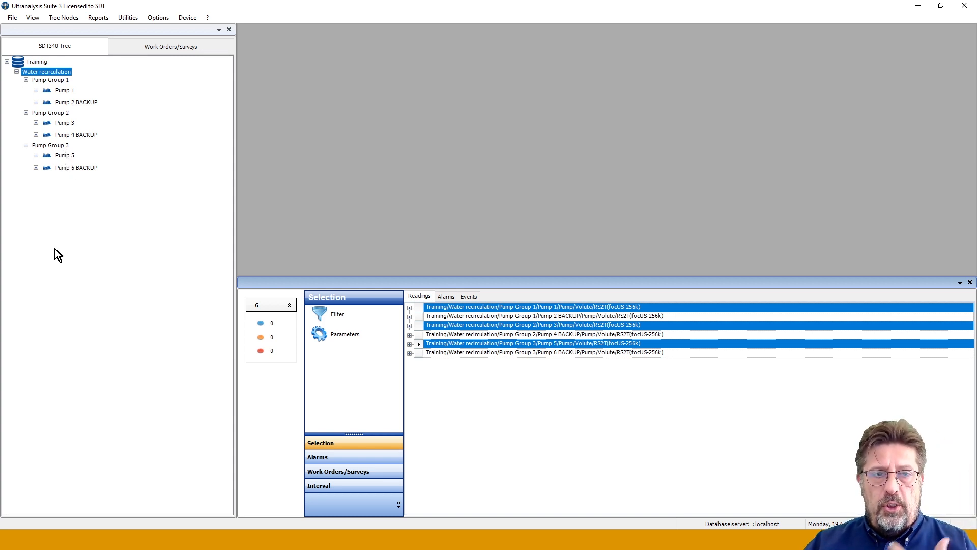
left_click(35, 90)
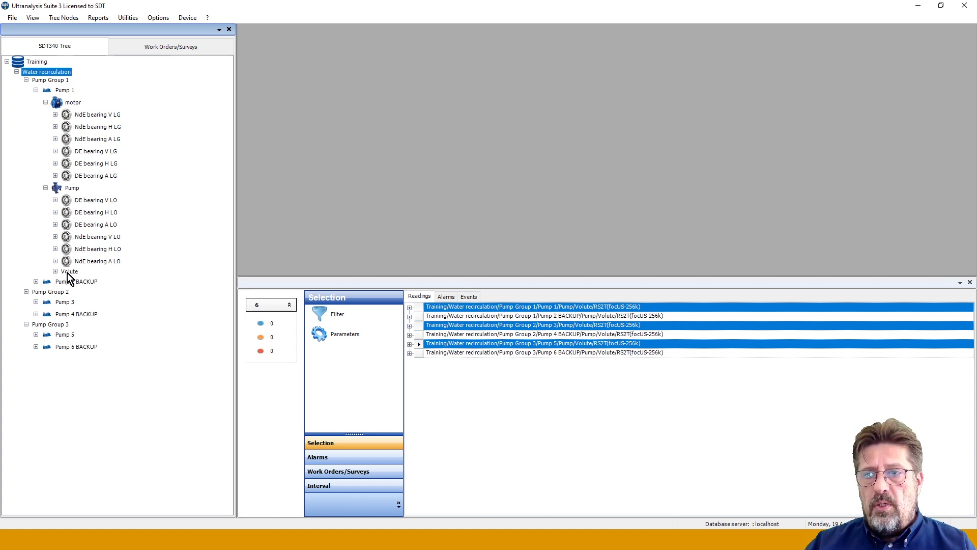
left_click(35, 282)
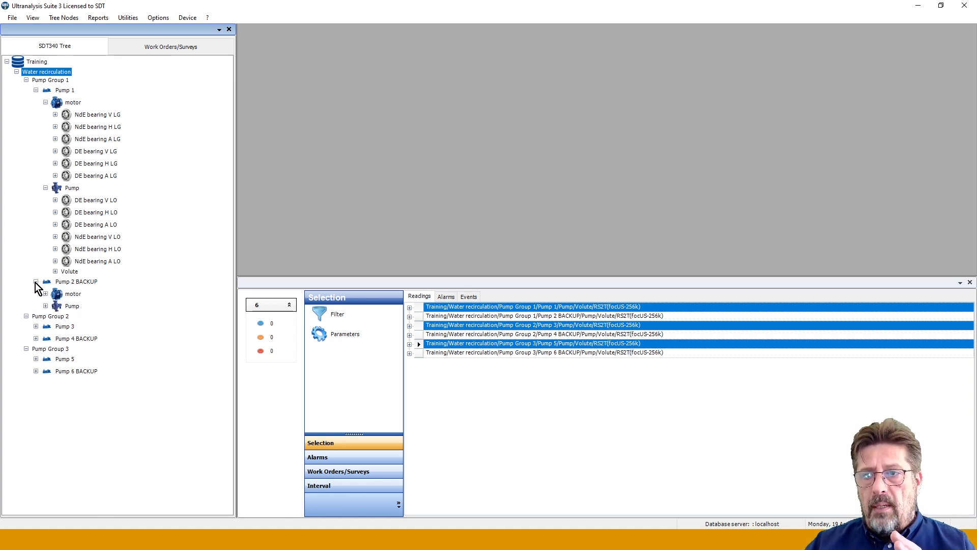
left_click(35, 281)
left_click(45, 103)
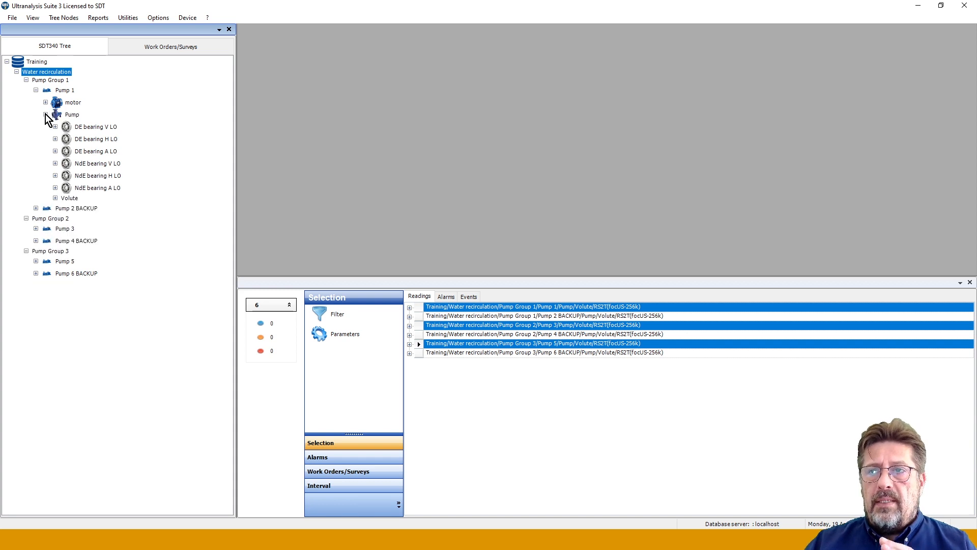
left_click(46, 115)
Reorder the readings in the Cavitation check work order/survey to Pump 5, Pump 3, Pump 1, with the pane widened to show full names
left_click(160, 48)
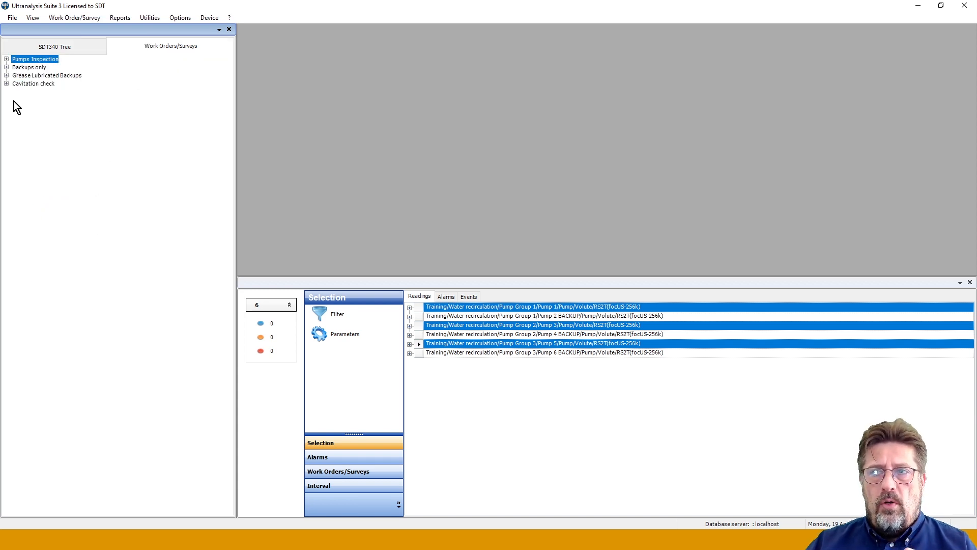
left_click(6, 83)
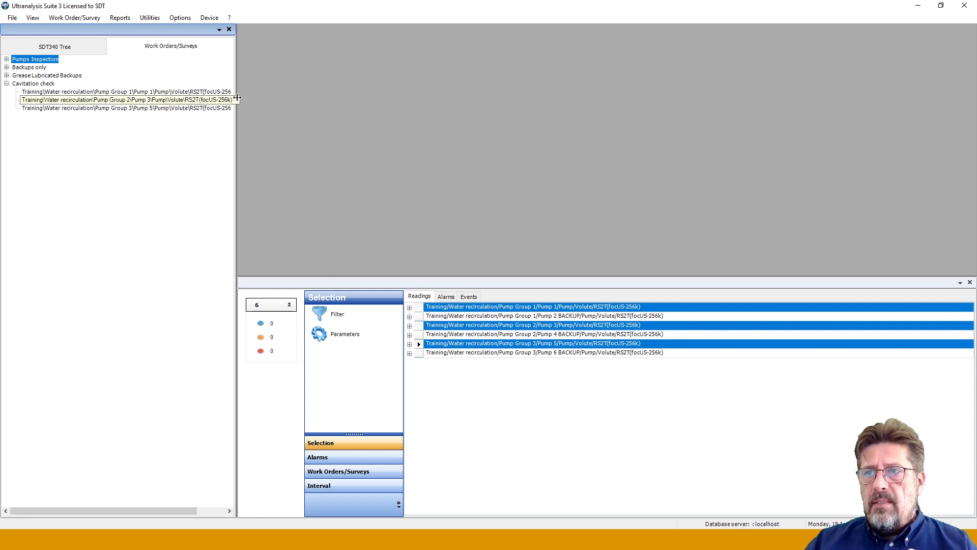
left_click_drag(235, 92, 262, 91)
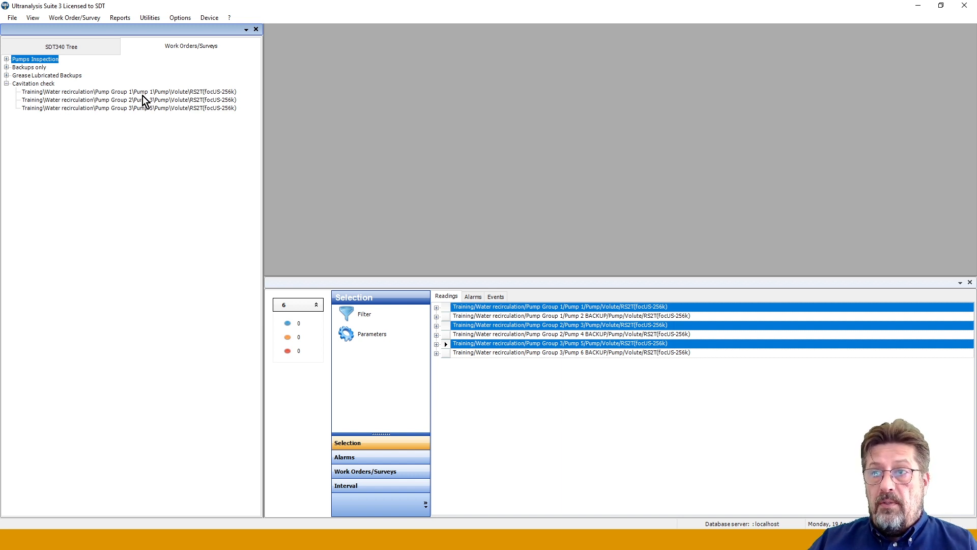
left_click(176, 92)
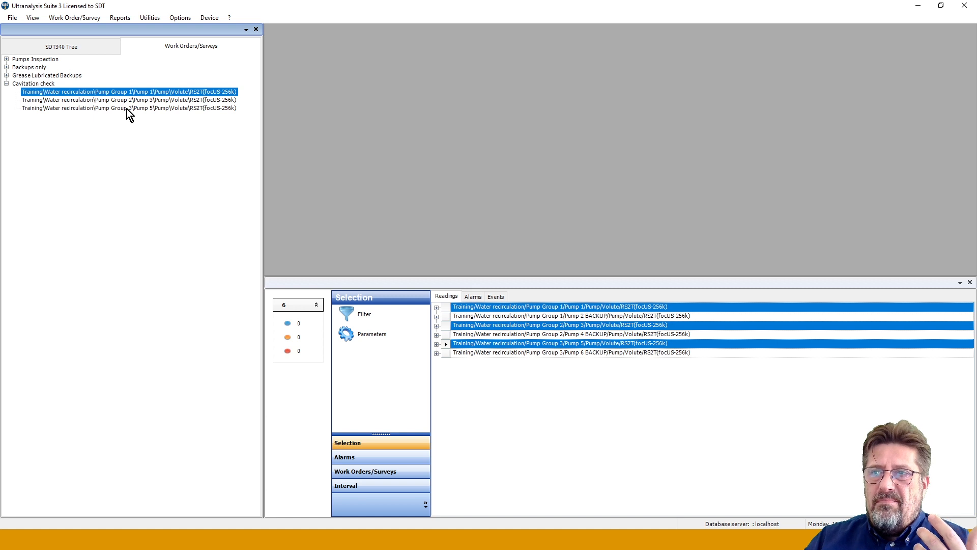
left_click_drag(126, 109, 127, 92)
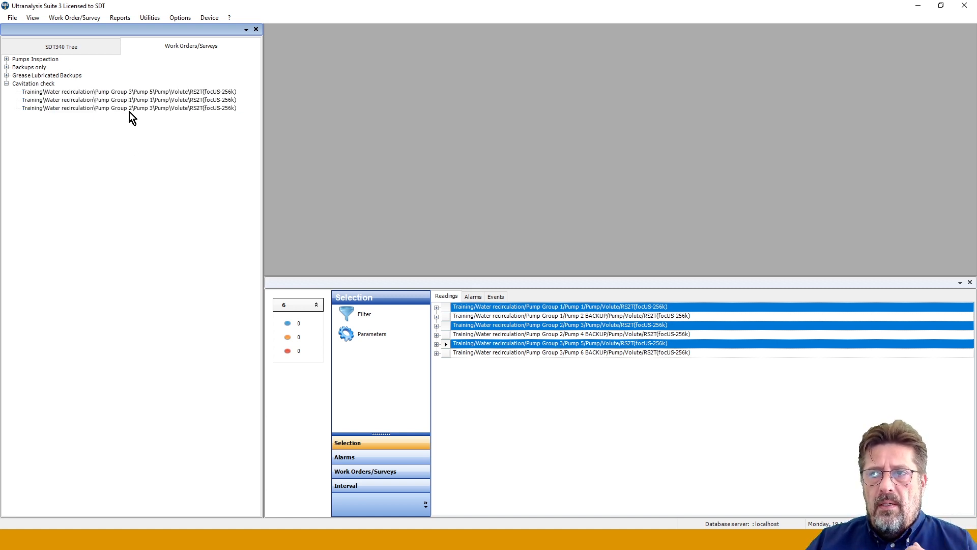
left_click_drag(130, 110, 129, 100)
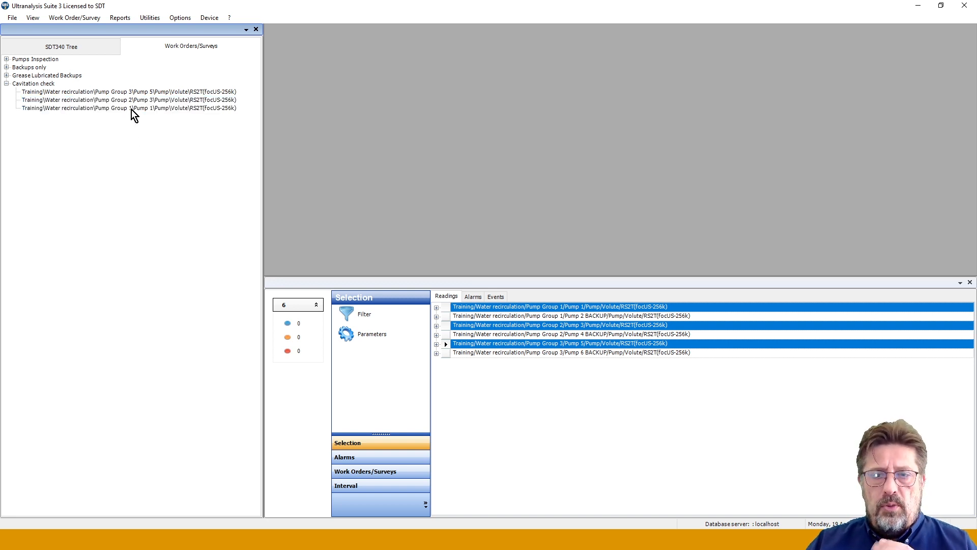
In Pumps Inspection, move Pump 1's motor NdE bearing V LG Acc100 (RW10.10k-64k) reading to the first position
left_click(7, 84)
left_click(6, 59)
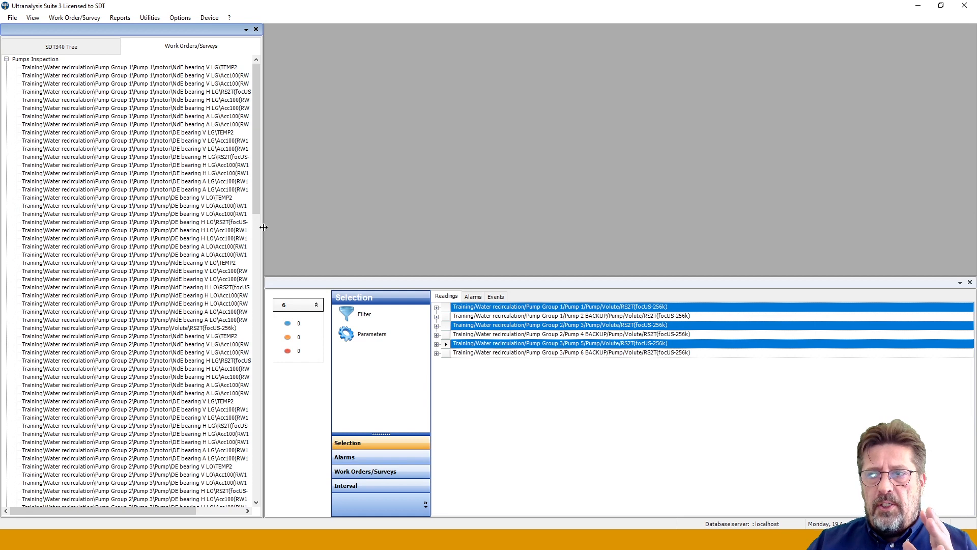
left_click_drag(263, 227, 332, 228)
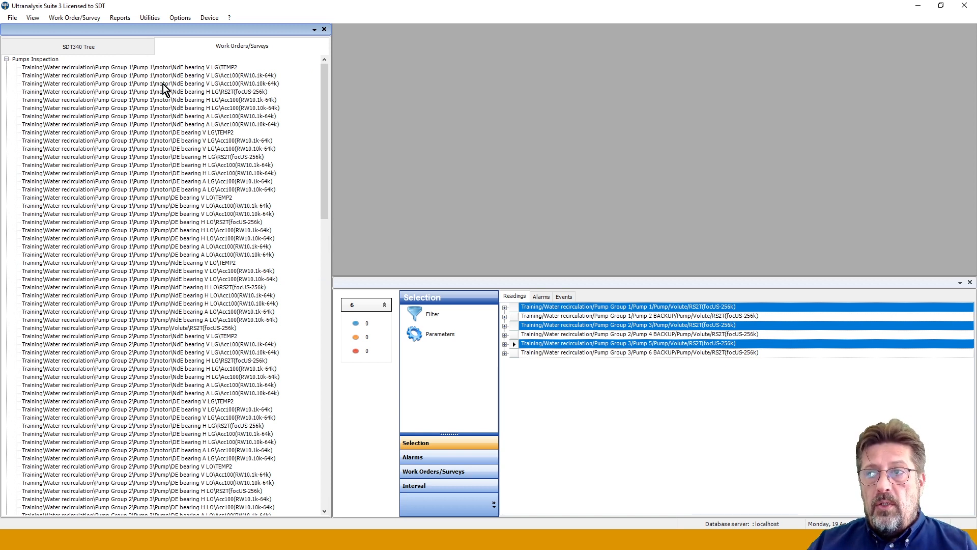
left_click_drag(163, 84, 162, 69)
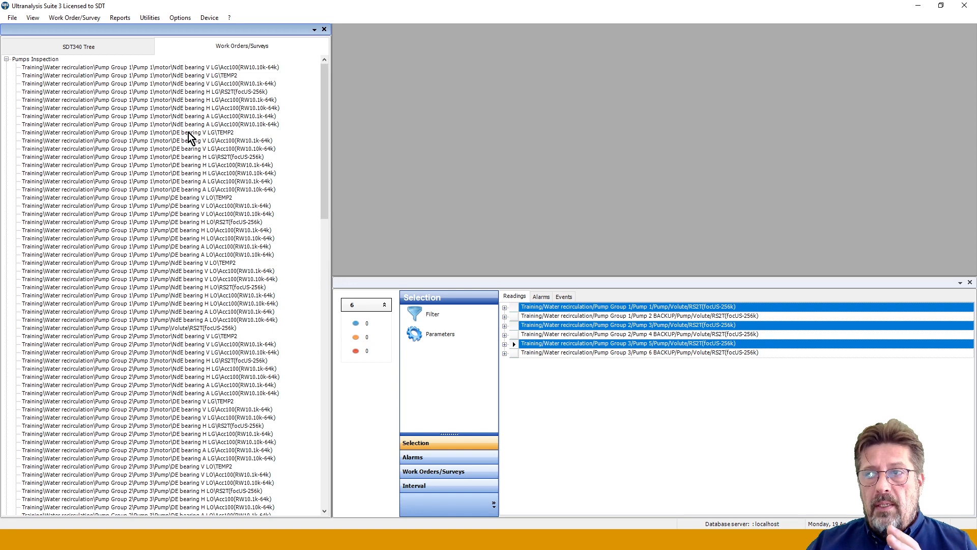
Delete Pump 5's Volute RS2T reading from the Pumps Inspection work order/survey and check the end of its reading list
scroll(209, 299, "down", 3)
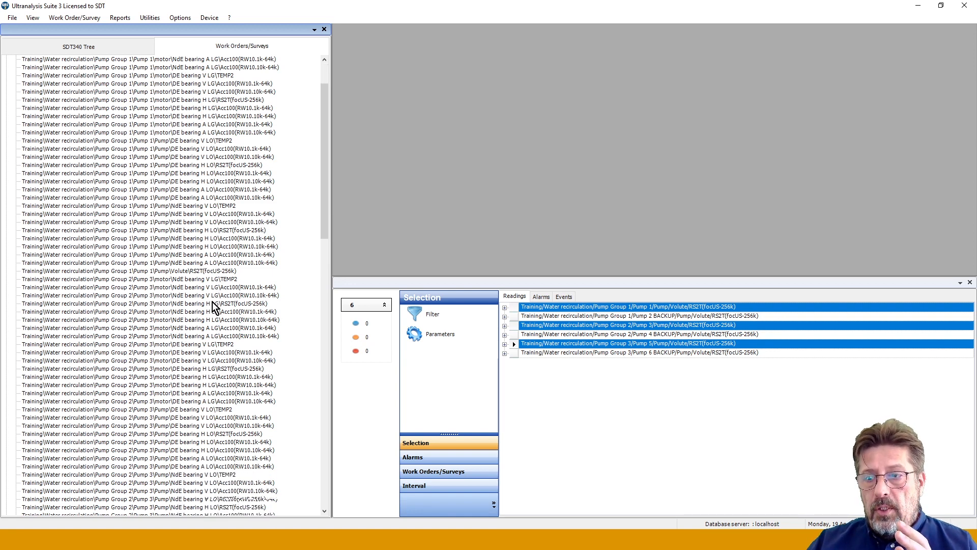
scroll(213, 305, "down", 14)
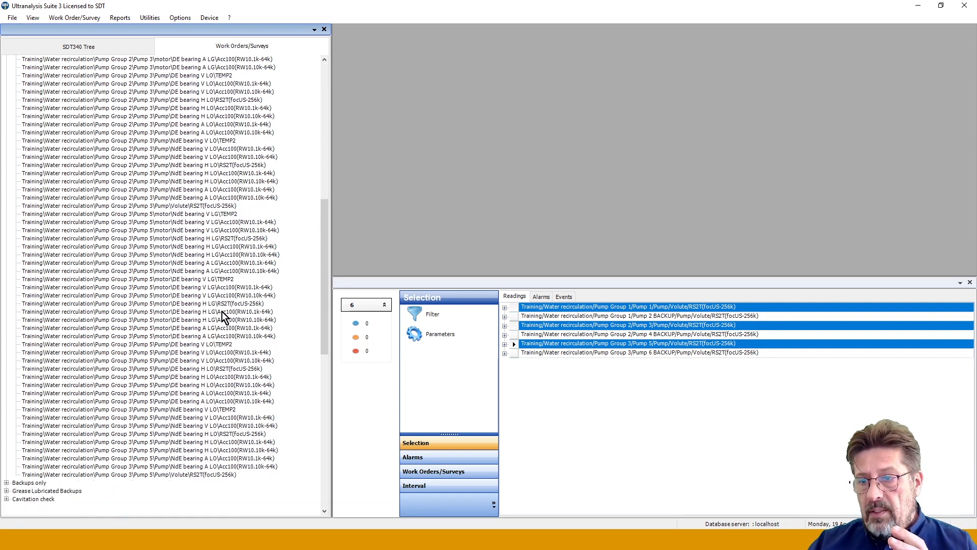
scroll(224, 315, "down", 2)
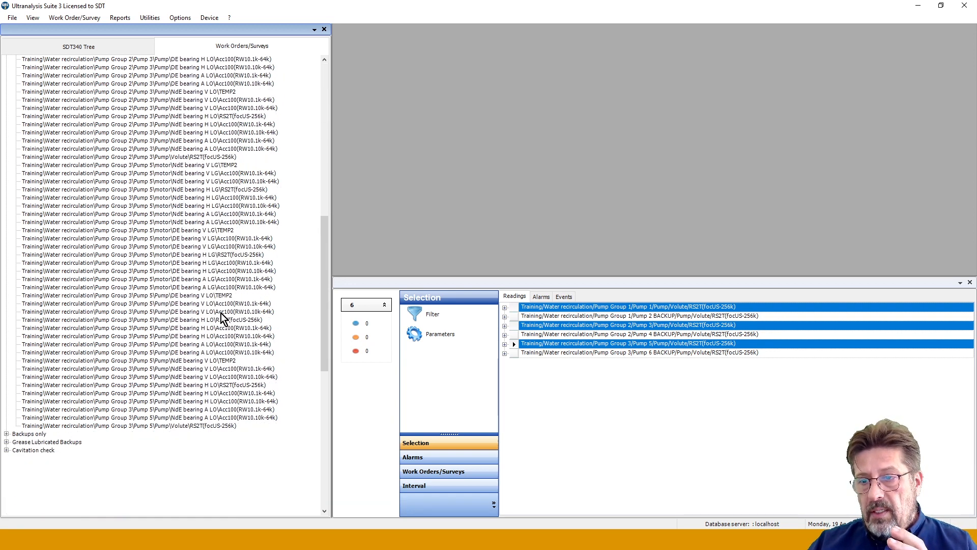
left_click(126, 425)
right_click(126, 425)
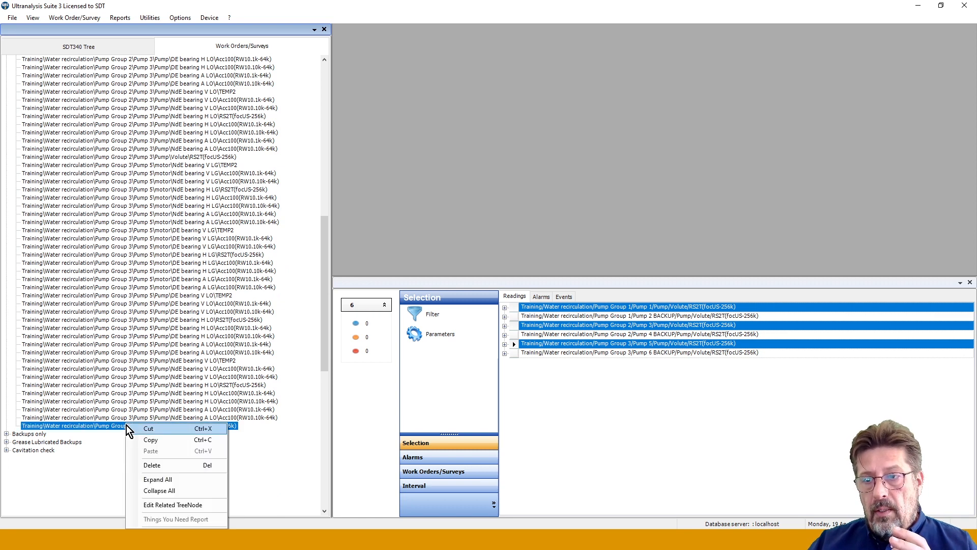
left_click(153, 466)
left_click(524, 306)
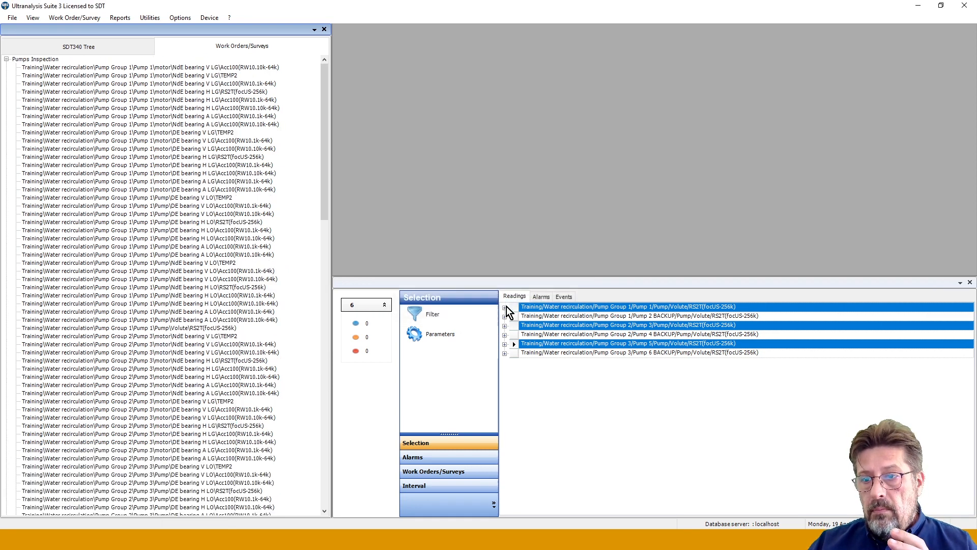
scroll(239, 367, "down", 4)
scroll(249, 377, "down", 11)
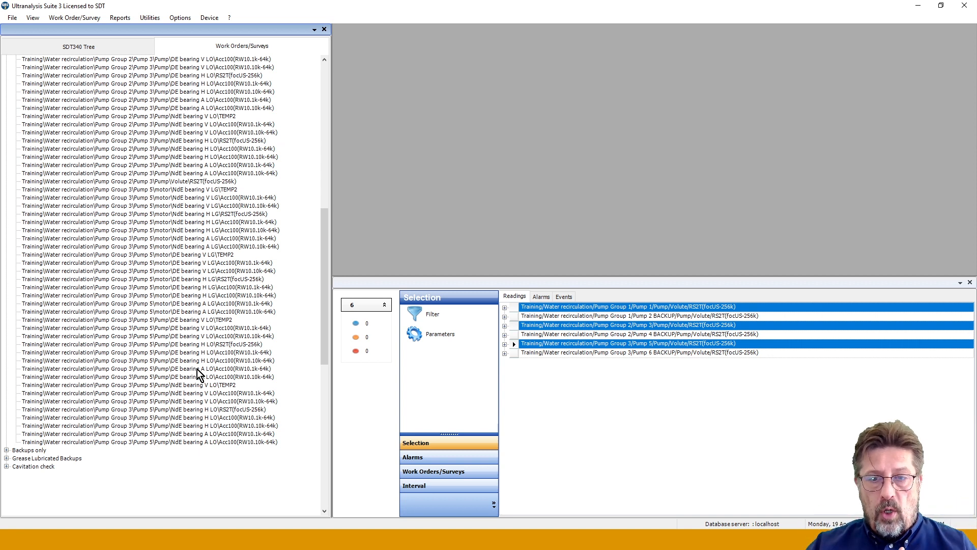
Return to the SDT340 tree and select the Water recirculation node
left_click(53, 50)
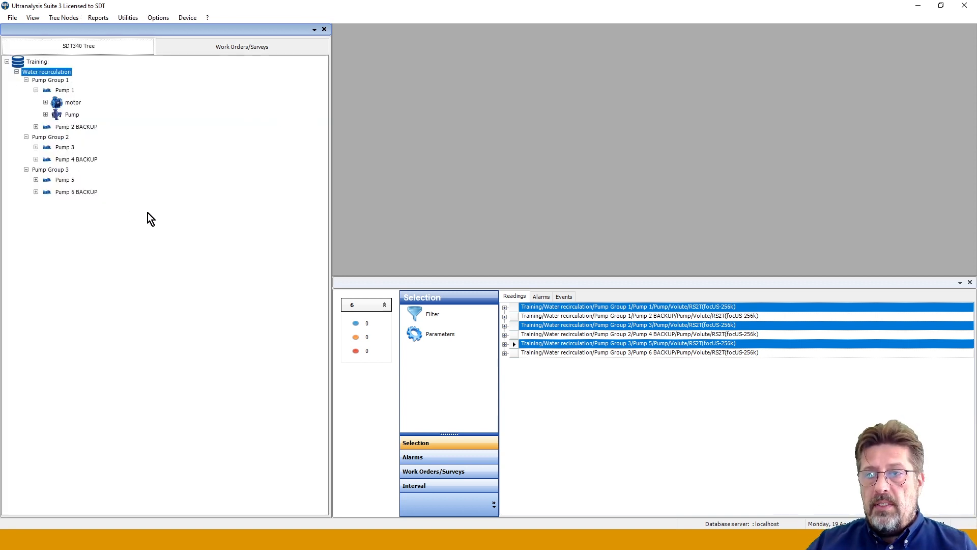
left_click(56, 73)
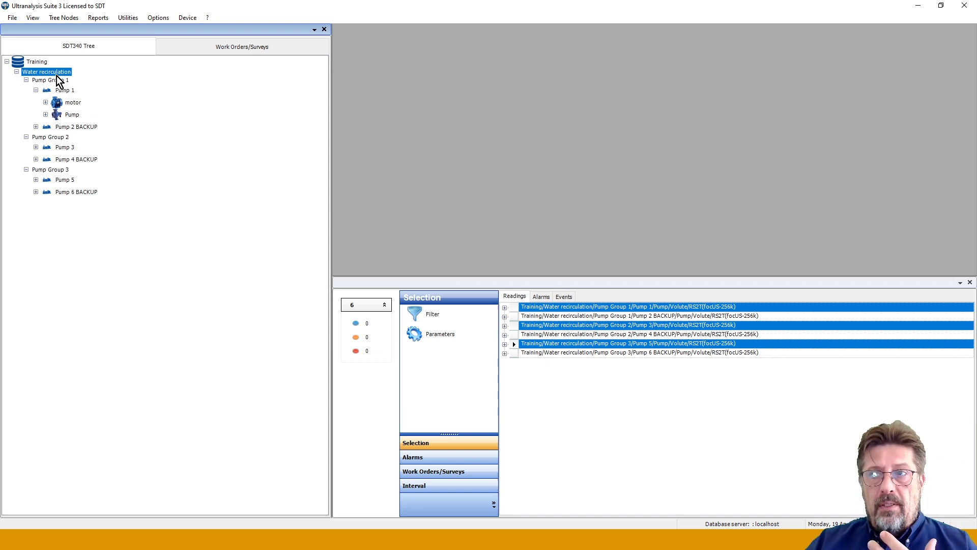
Examine the readings under the NdE bearing V LG of Pump 1's motor in Pump Group 1
left_click(58, 81)
left_click(45, 102)
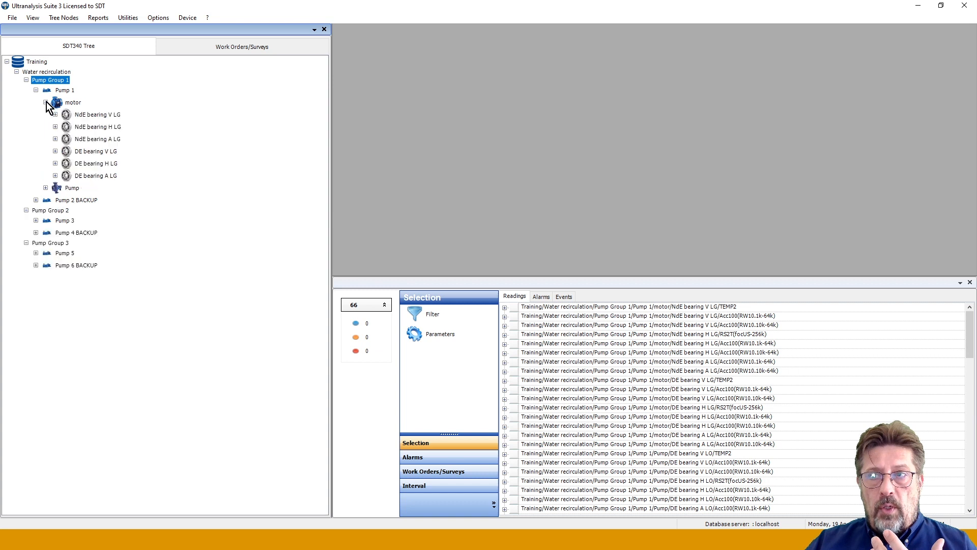
left_click(84, 116)
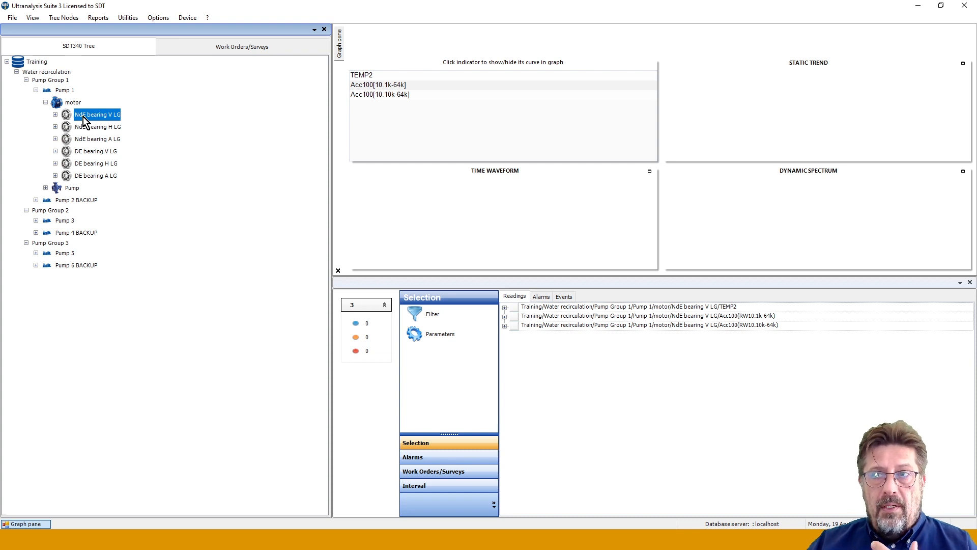
left_click(55, 114)
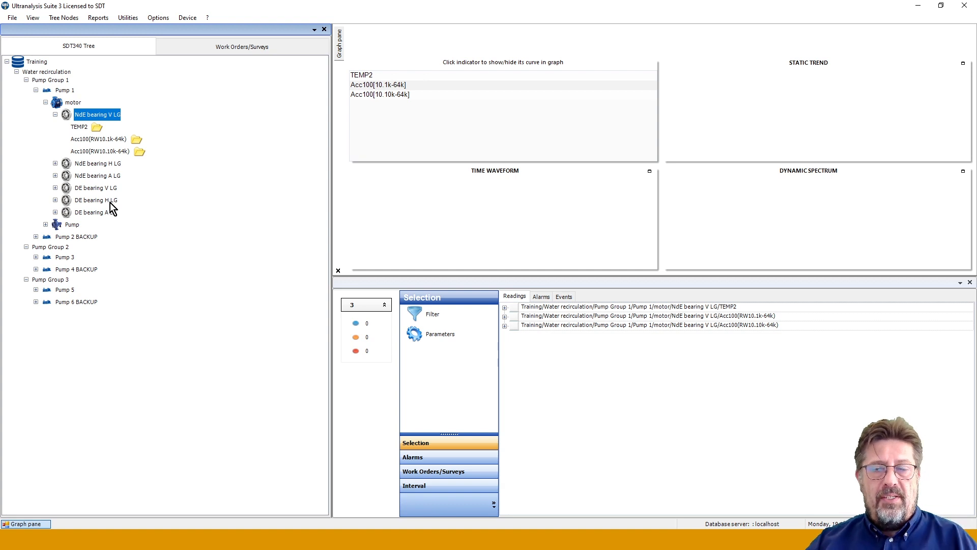
left_click(55, 115)
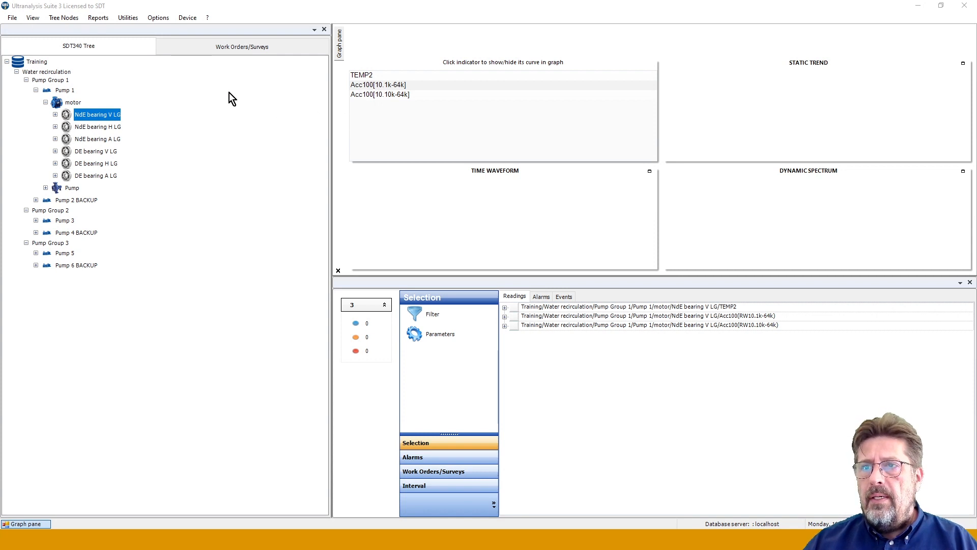
Upload the data from the PC to the SDT340 over USB, accepting the erasure of the device's measurement data
left_click(188, 16)
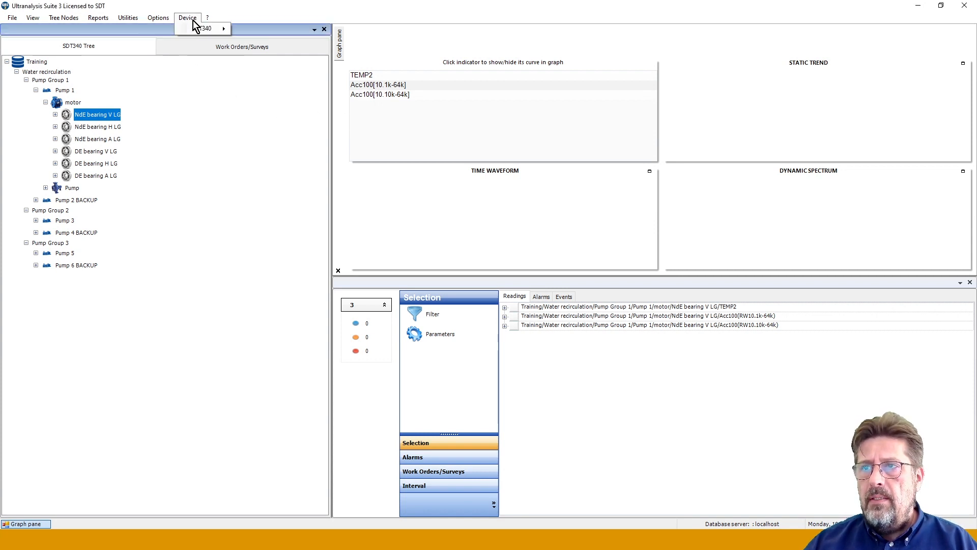
mouse_move(203, 29)
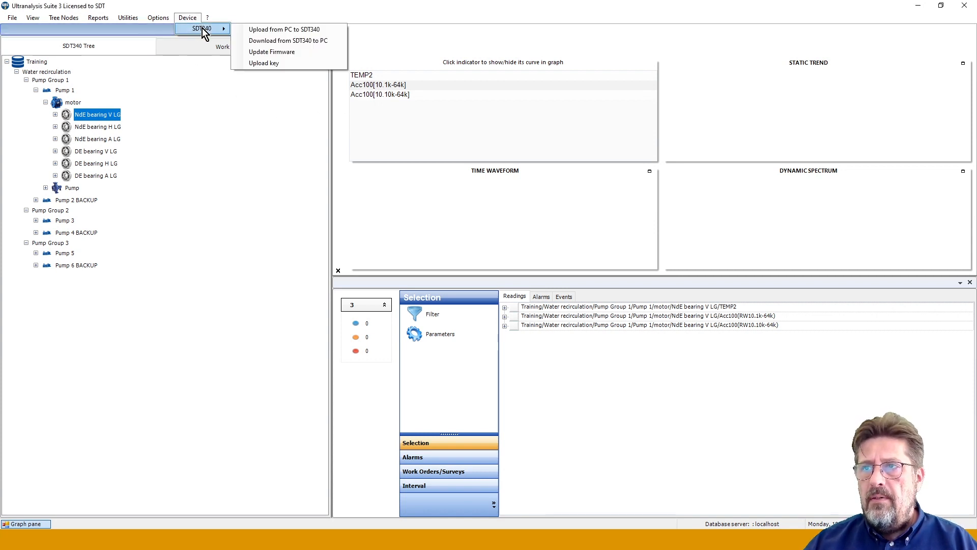
left_click(289, 29)
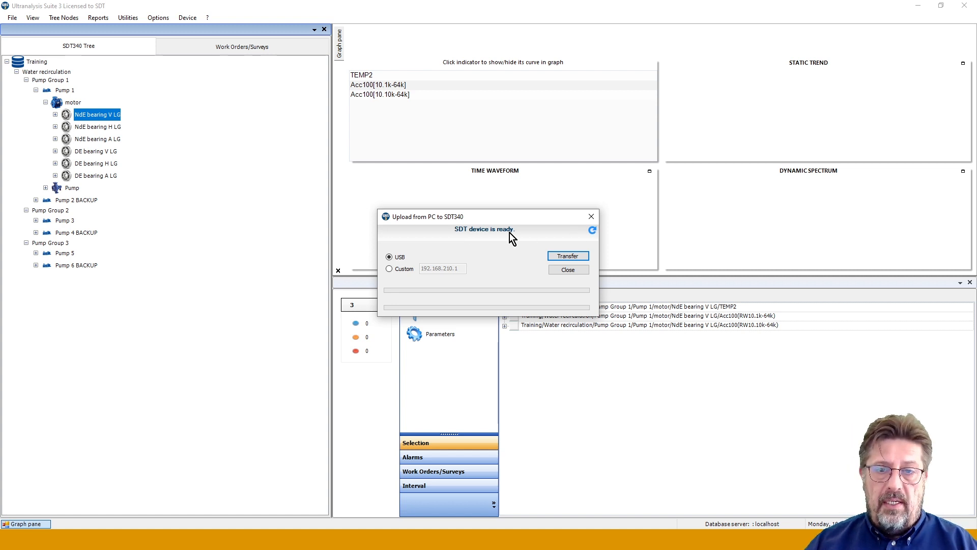
left_click(591, 231)
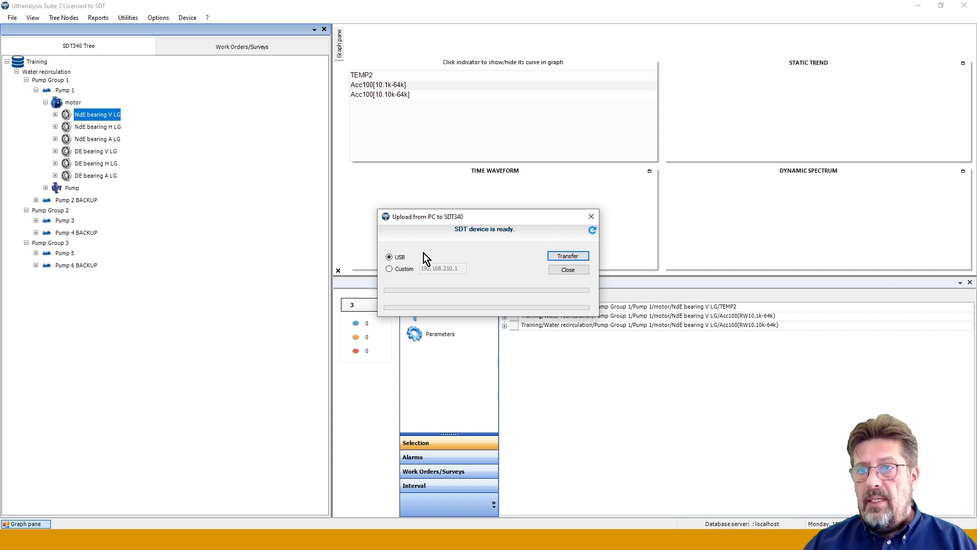
left_click(563, 256)
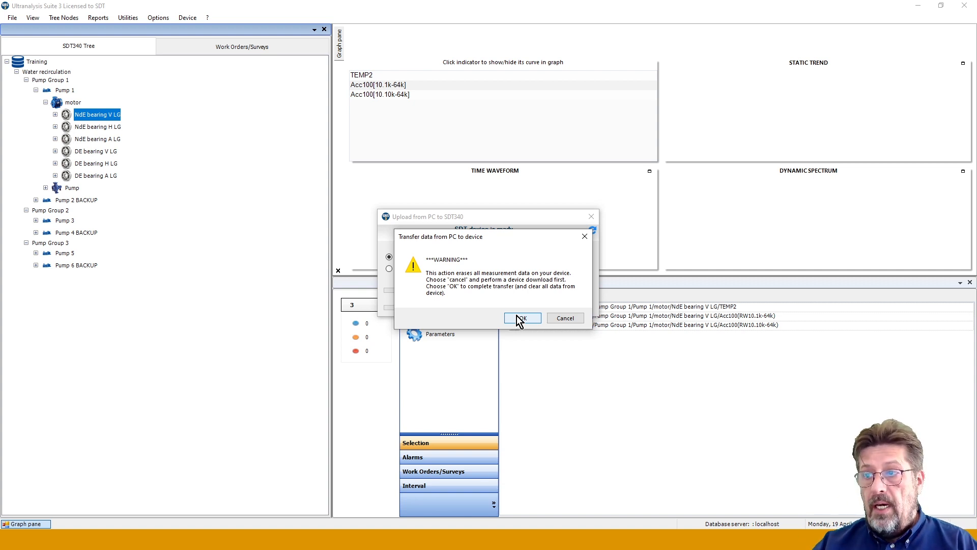
left_click(520, 318)
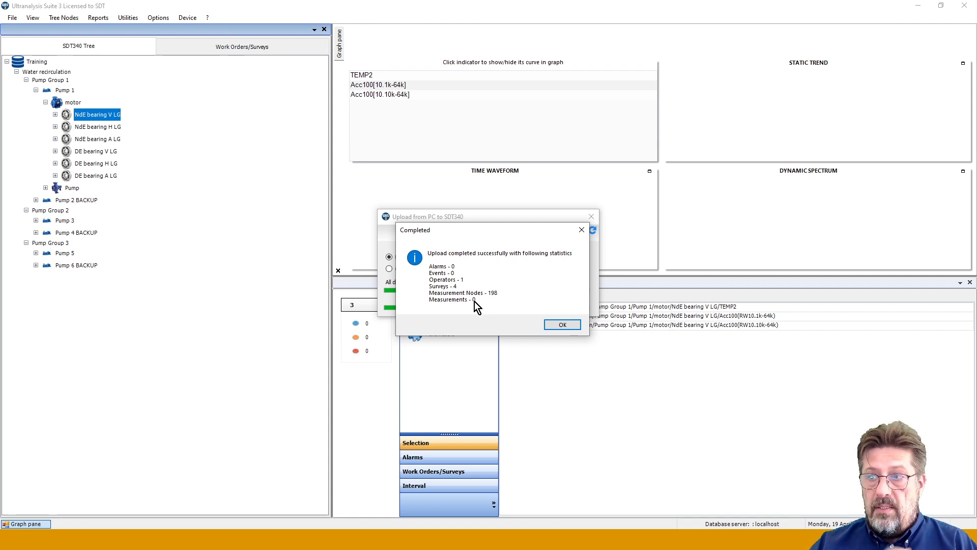
left_click(554, 324)
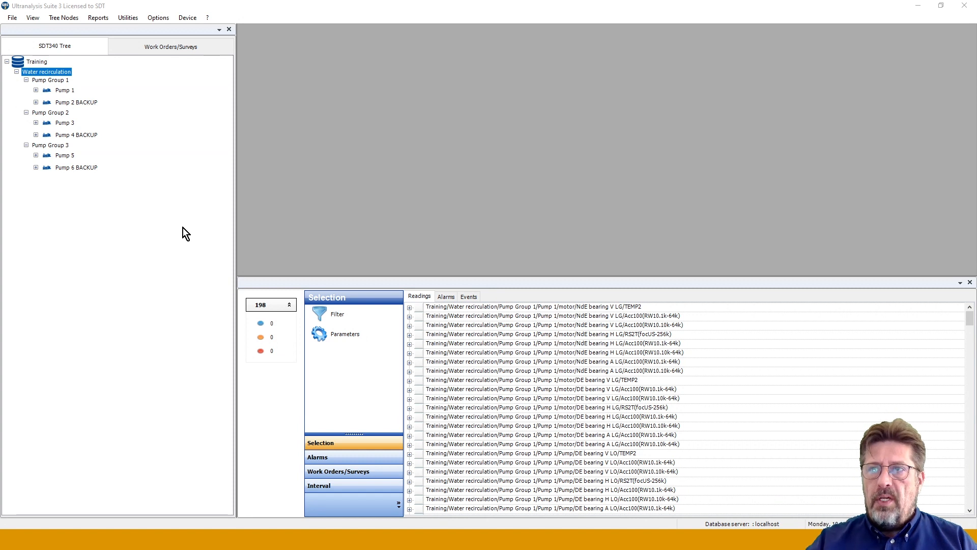
Review the order of the readings in the Pumps Inspection work order/survey
left_click(151, 47)
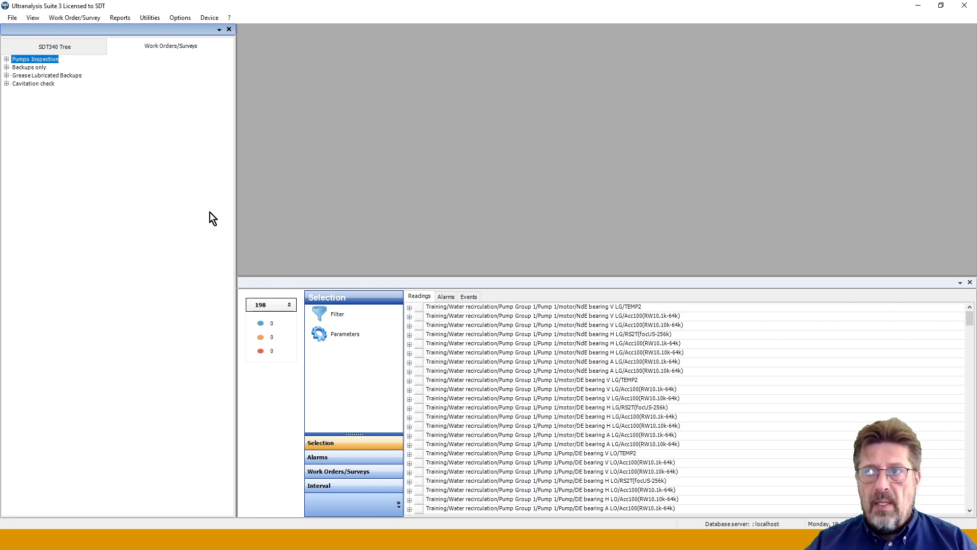
left_click(6, 59)
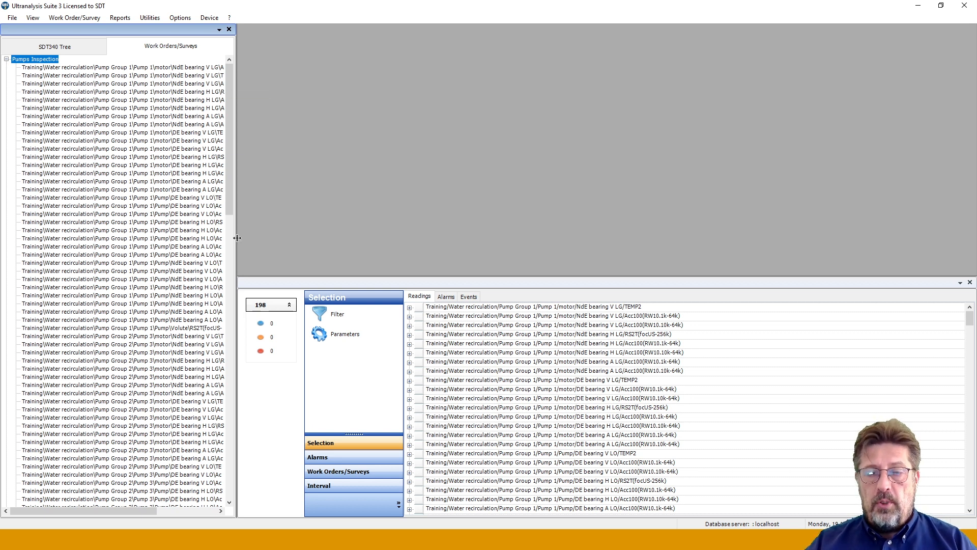
left_click(6, 60)
In the SDT340 tree, view the measurement settings of the Acc100(RW10.1k-64k) reading on Pump 1's motor NdE bearing V LG
left_click(39, 47)
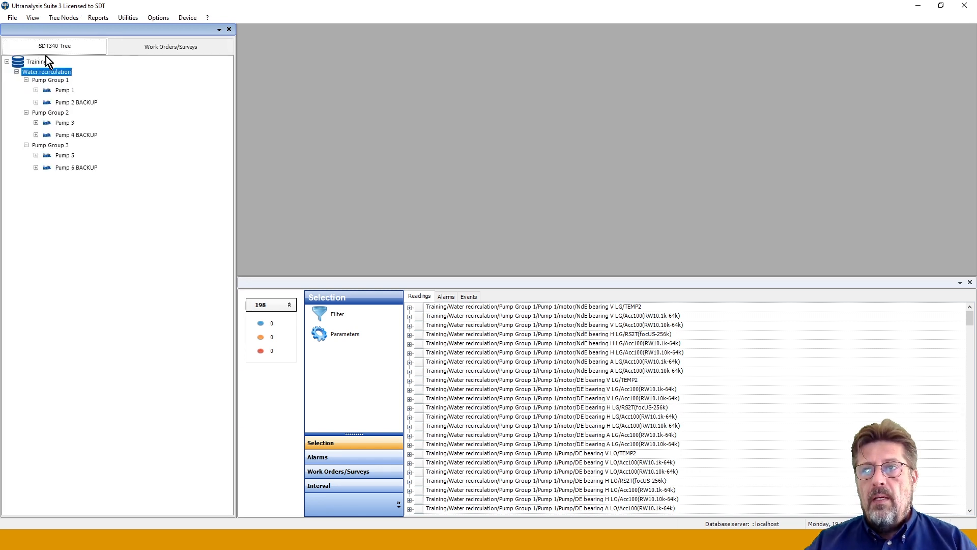
left_click(36, 90)
left_click(45, 102)
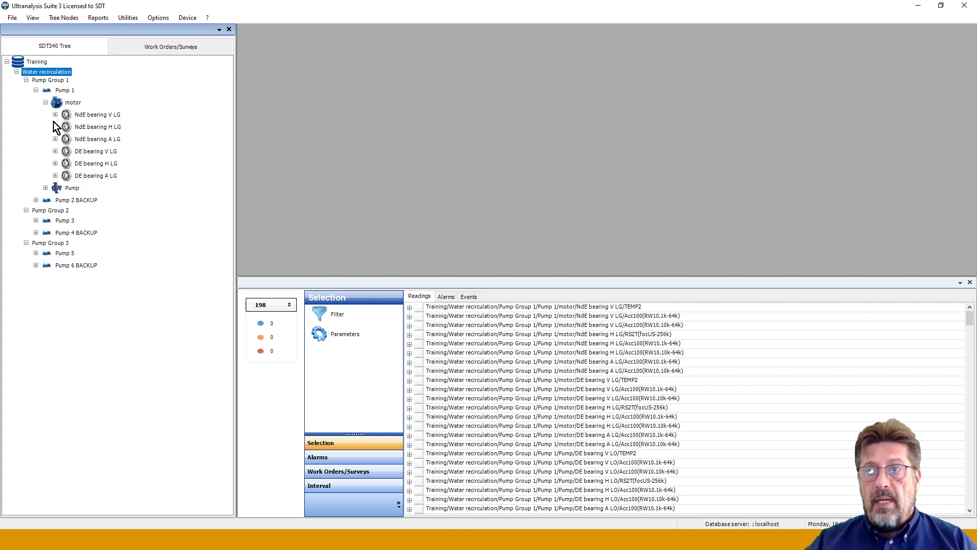
left_click(55, 114)
left_click(82, 127)
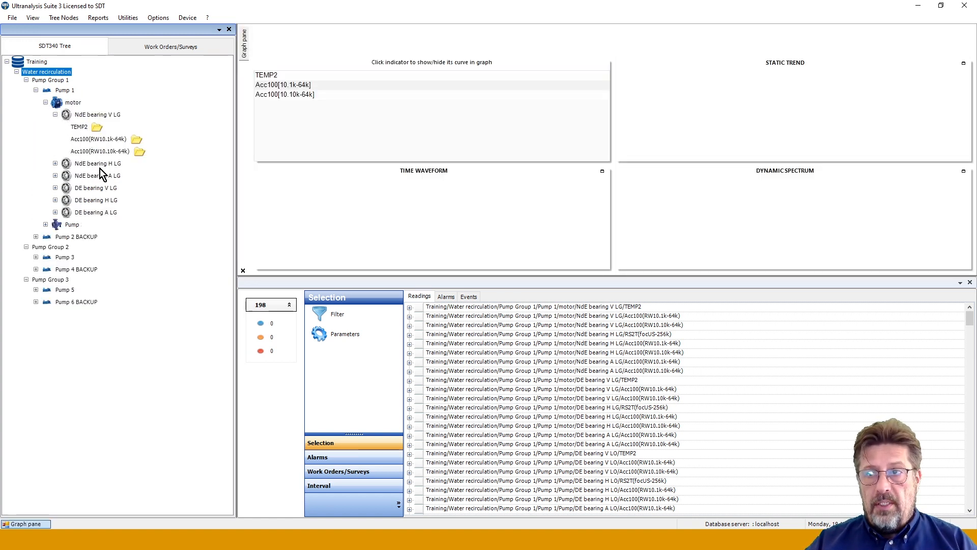
left_click(94, 139)
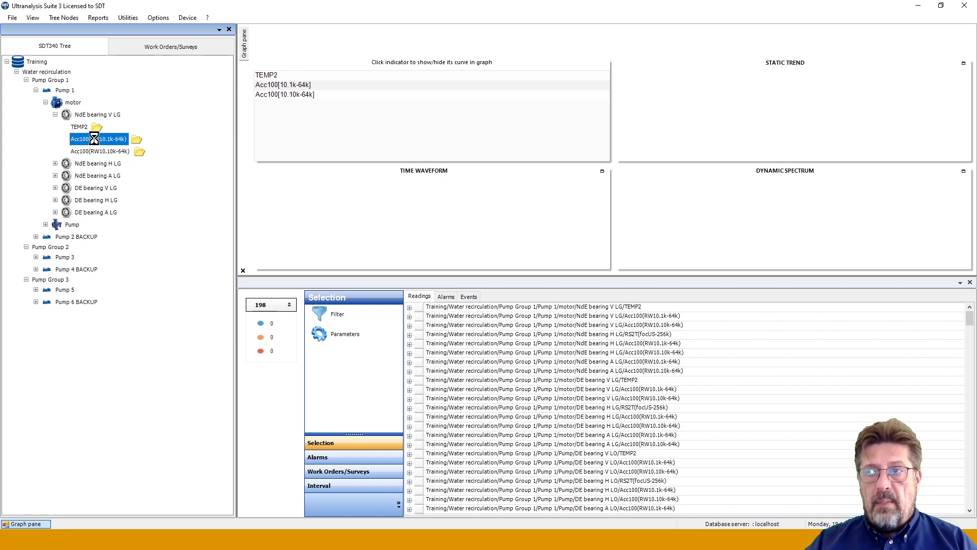
right_click(95, 139)
left_click(118, 159)
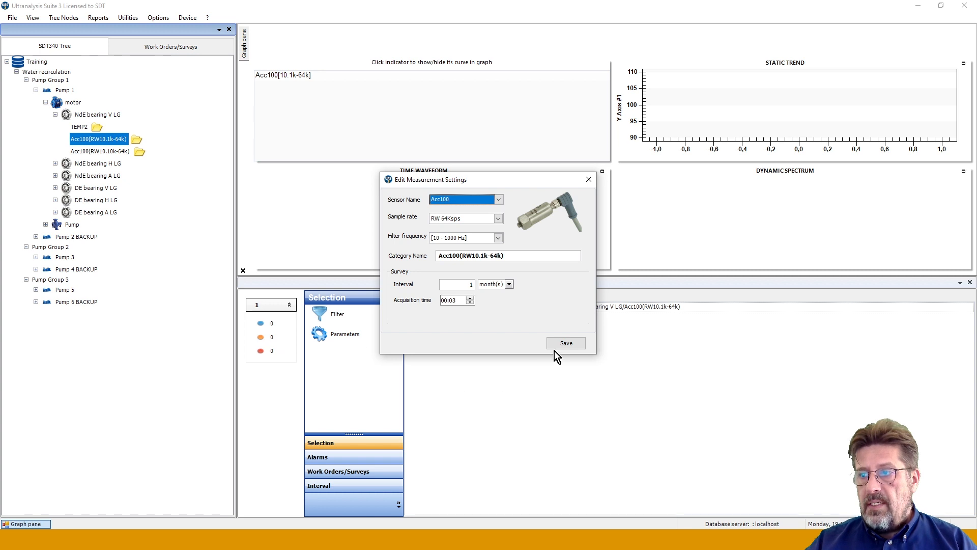
left_click(589, 179)
Recheck the same Acc100 reading's survey interval and acquisition time without changing them, and collapse Pump 1's motor branch
mouse_move(102, 141)
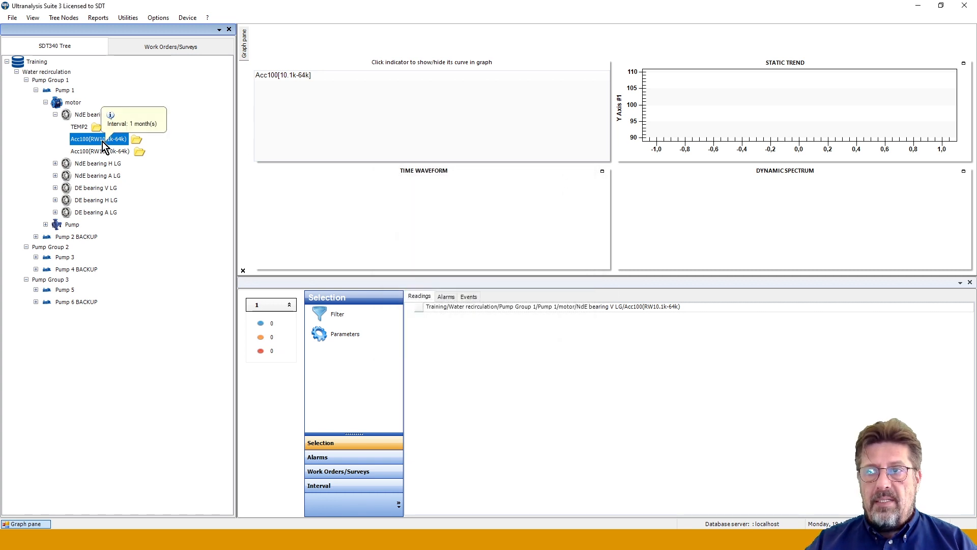
right_click(101, 139)
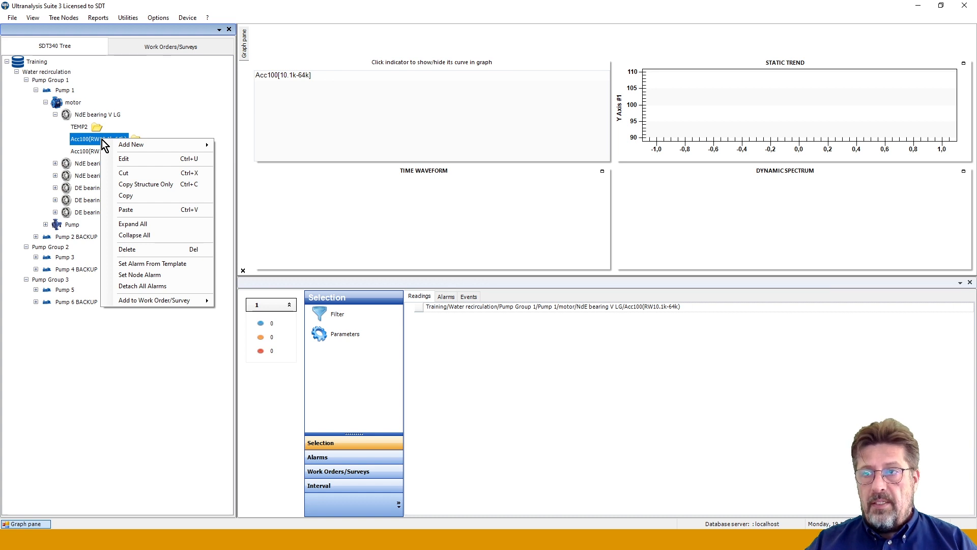
left_click(126, 159)
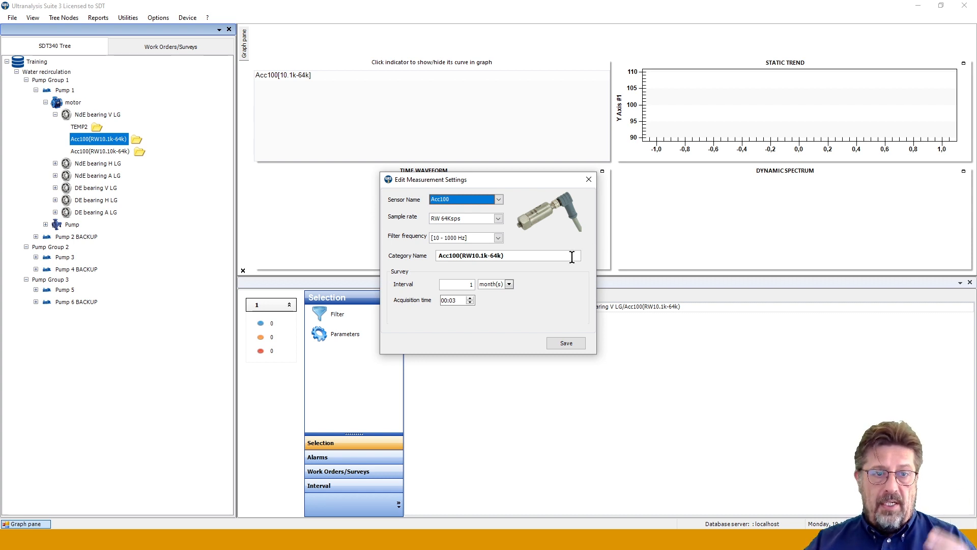
left_click(588, 179)
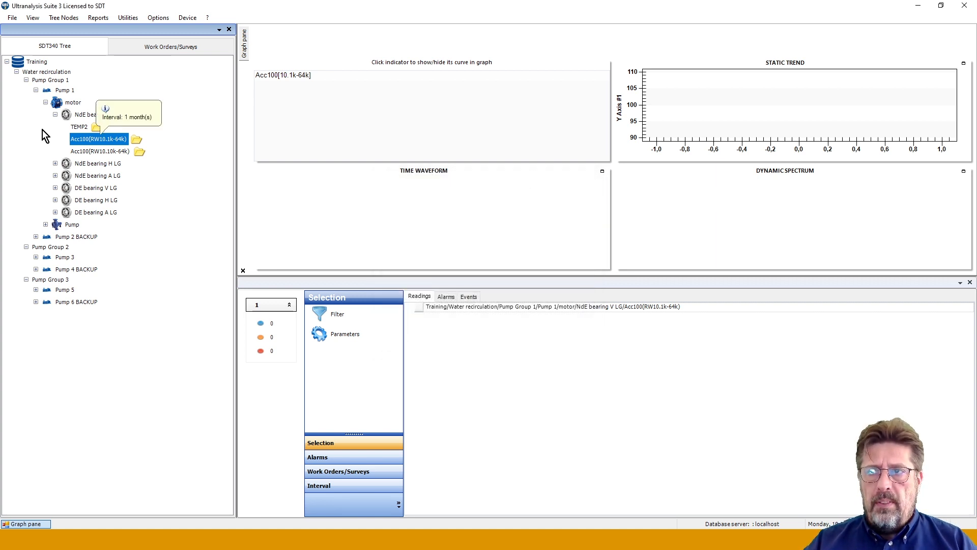
left_click(55, 114)
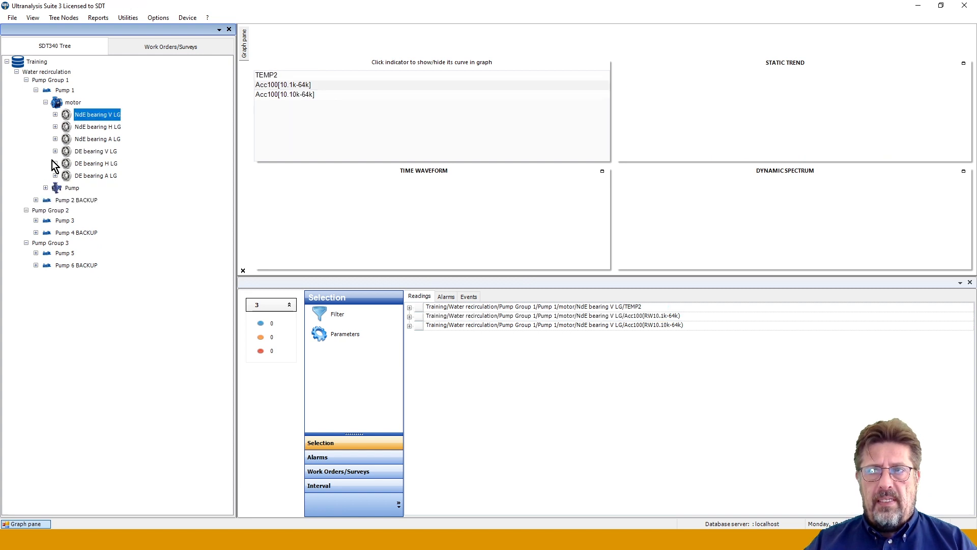
left_click(45, 104)
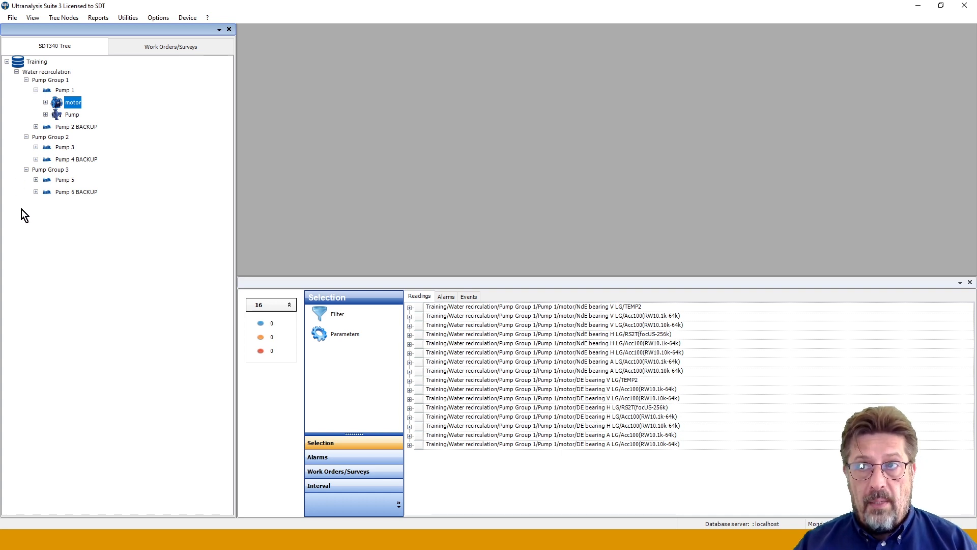
Start a new alarm in the alarm list and choose RS2T as its sensor
left_click(121, 17)
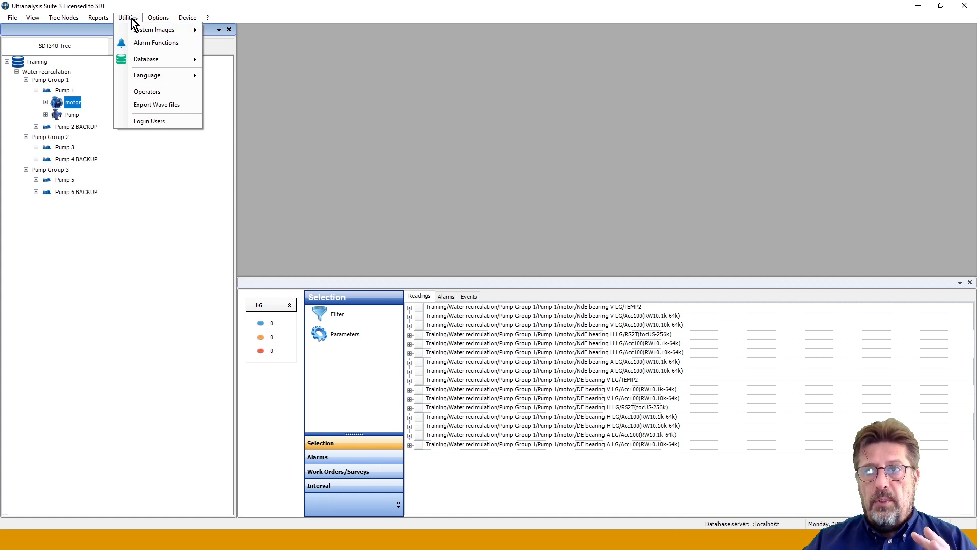
left_click(145, 42)
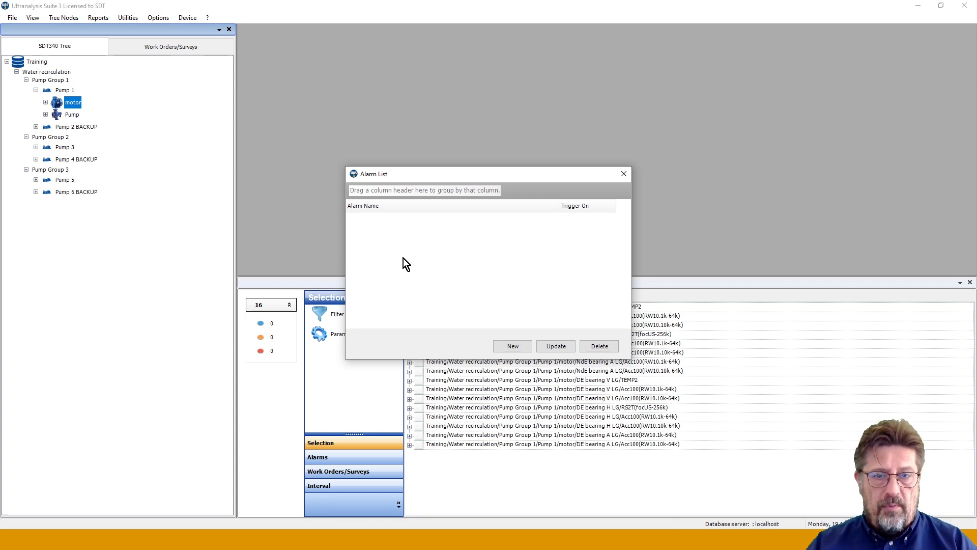
left_click(515, 346)
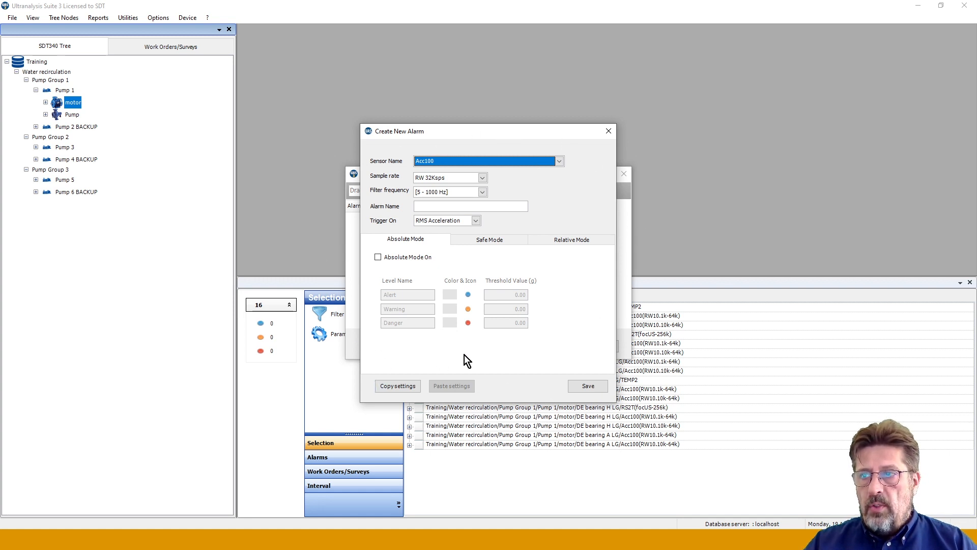
left_click(560, 161)
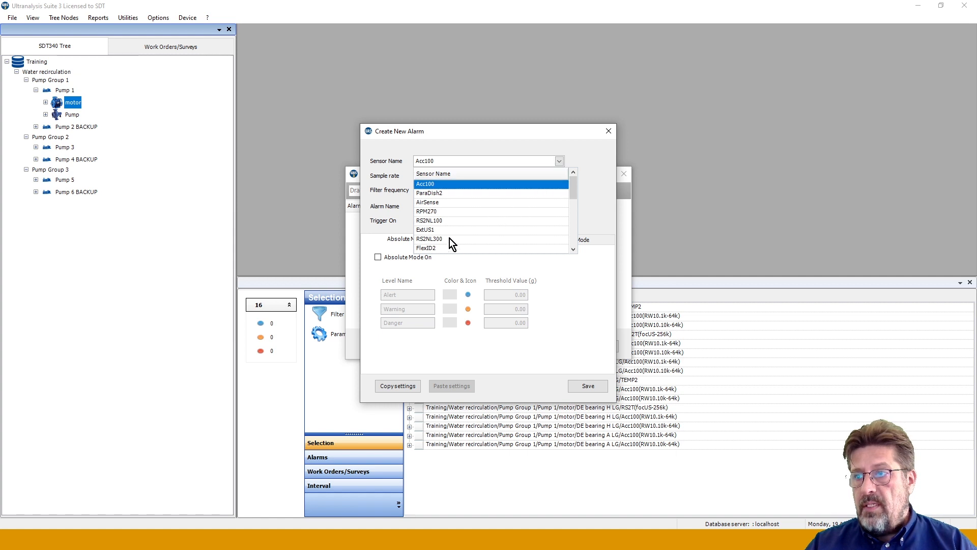
scroll(447, 230, "down", 4)
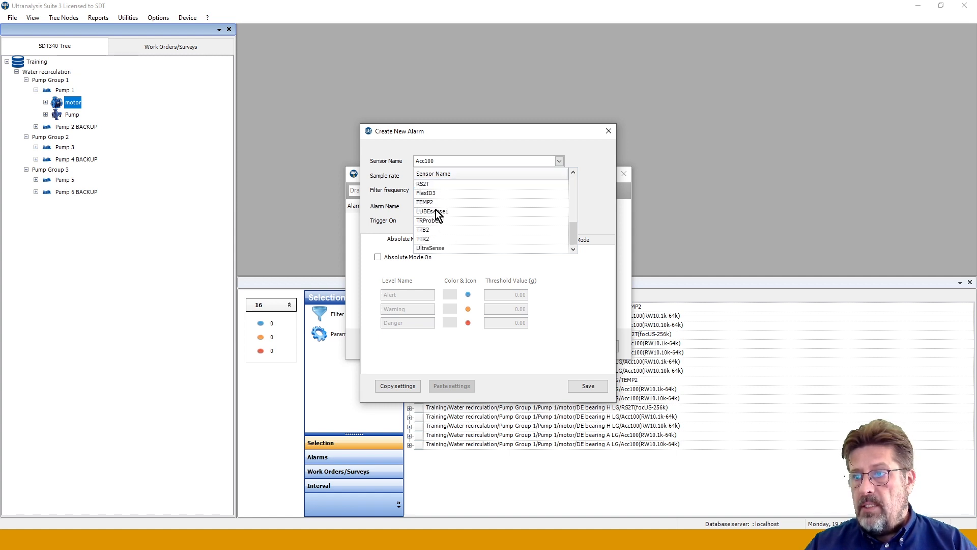
left_click(430, 185)
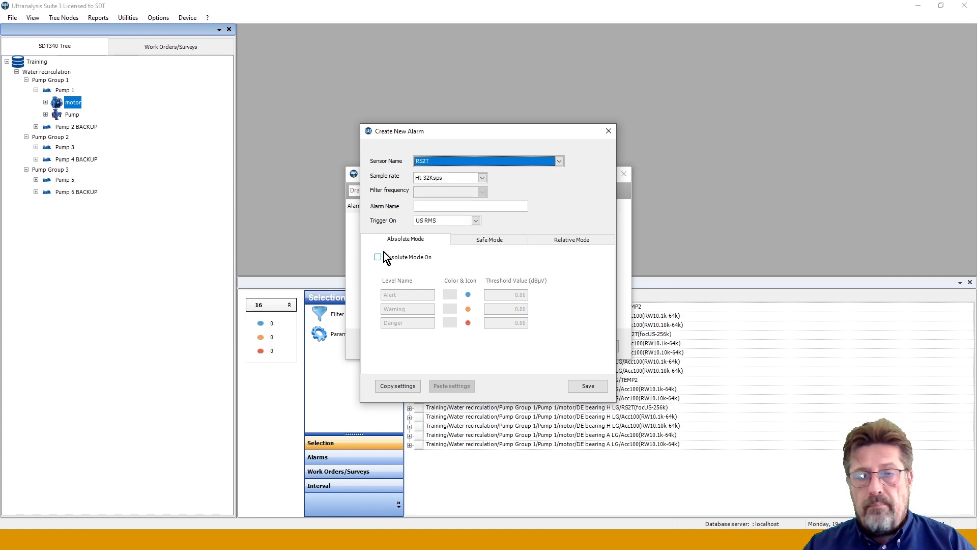
Set the new RS2T alarm's sample rate to focUS-256Ksps
left_click(483, 178)
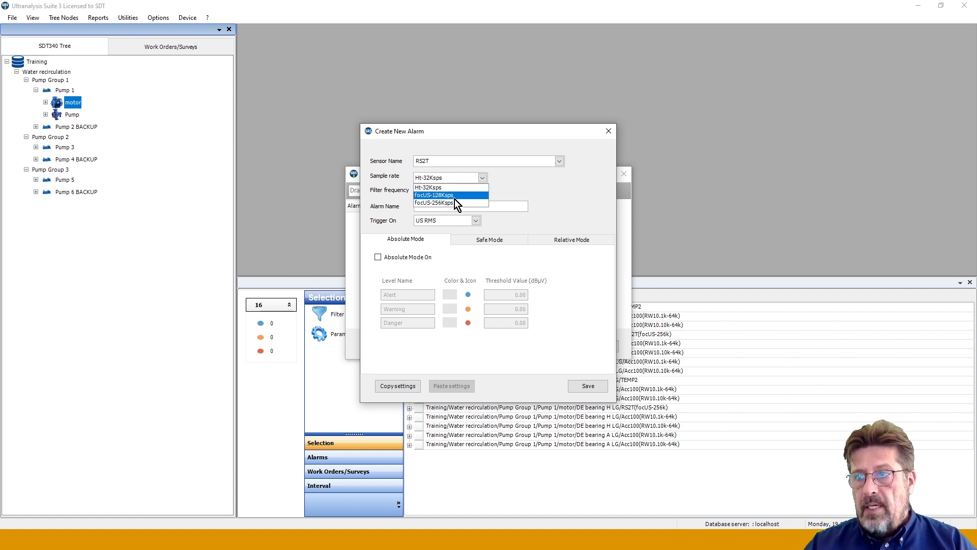
left_click(453, 202)
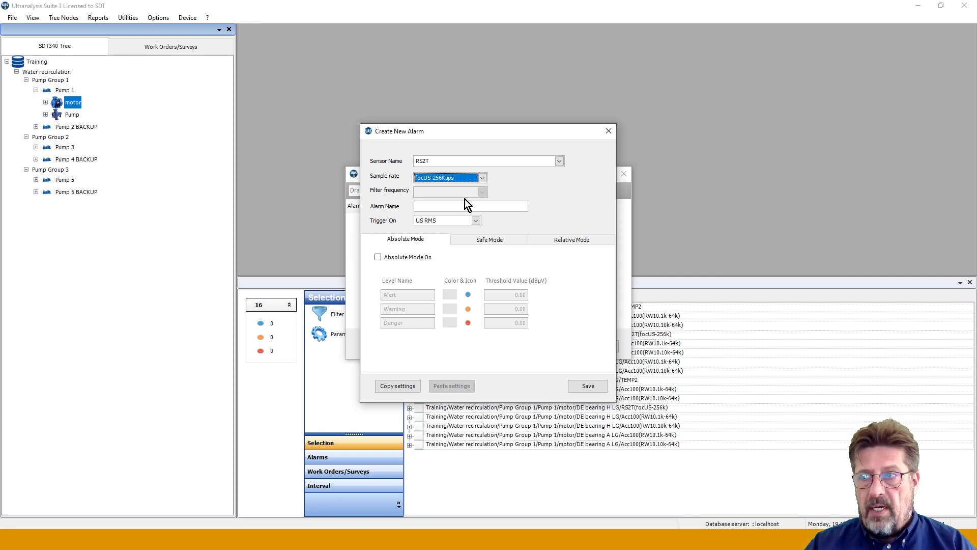
left_click(482, 177)
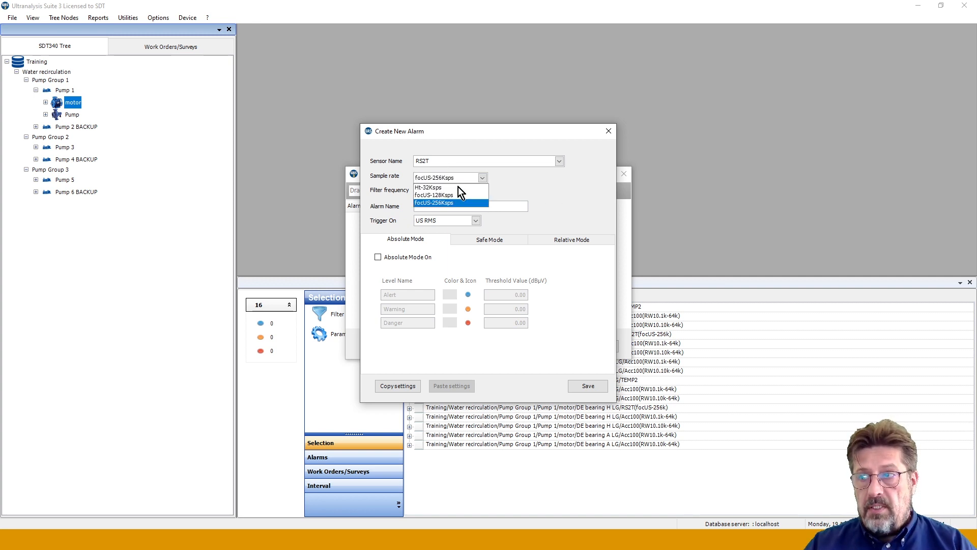
left_click(427, 188)
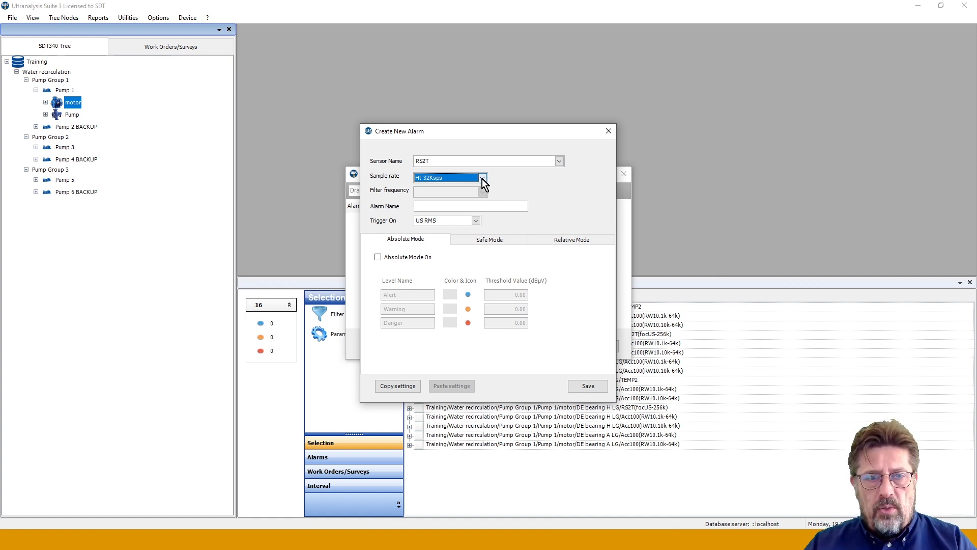
left_click(482, 180)
left_click(440, 201)
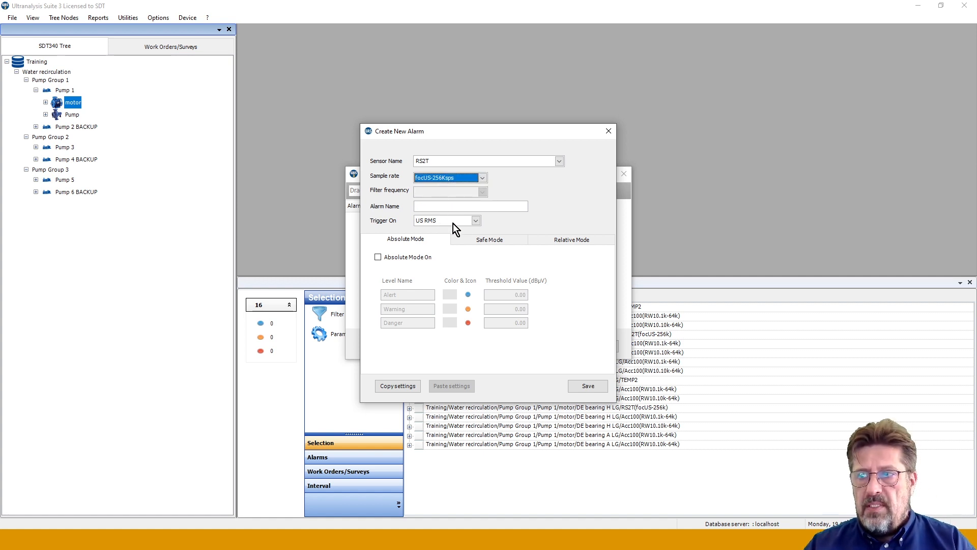
Name the new RS2T alarm Cavitation and check which trigger options are available for it
left_click(420, 206)
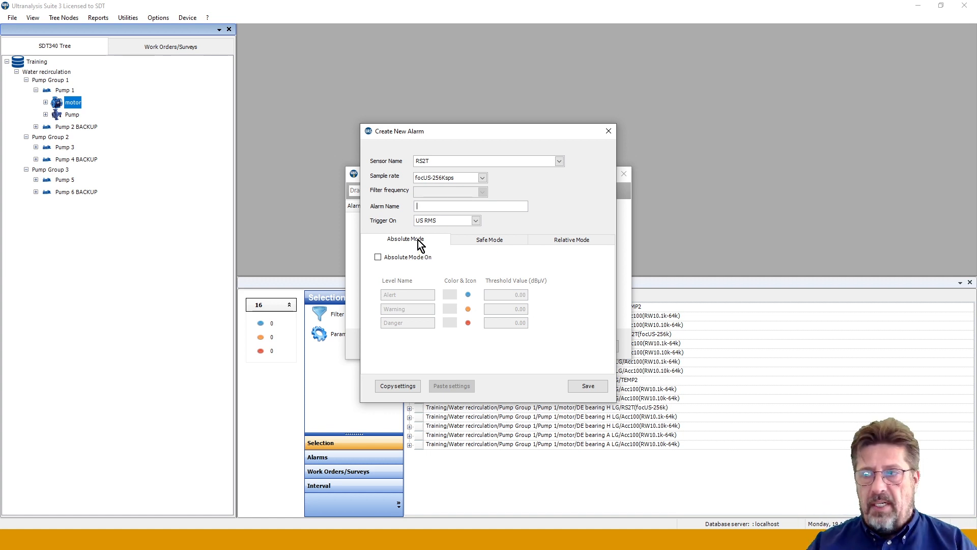
type("C")
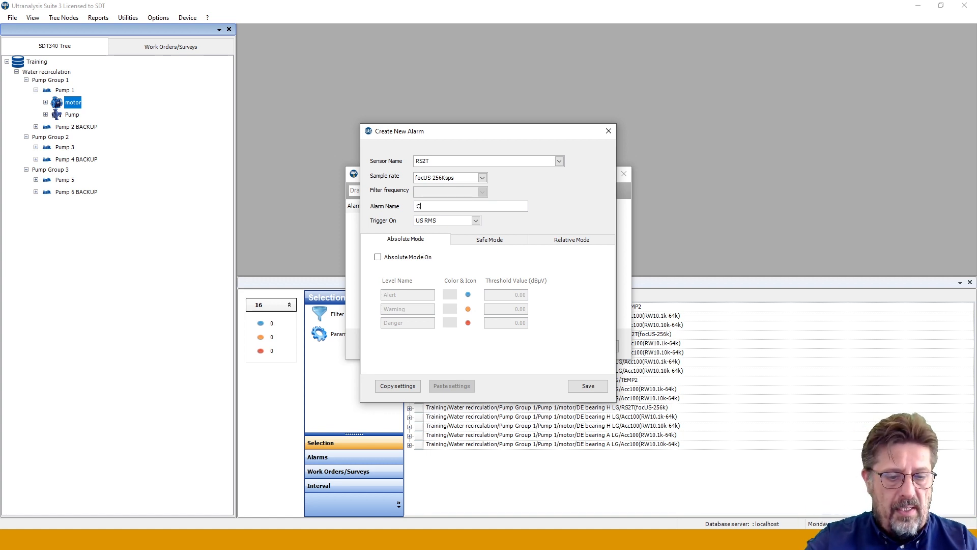
type("avita")
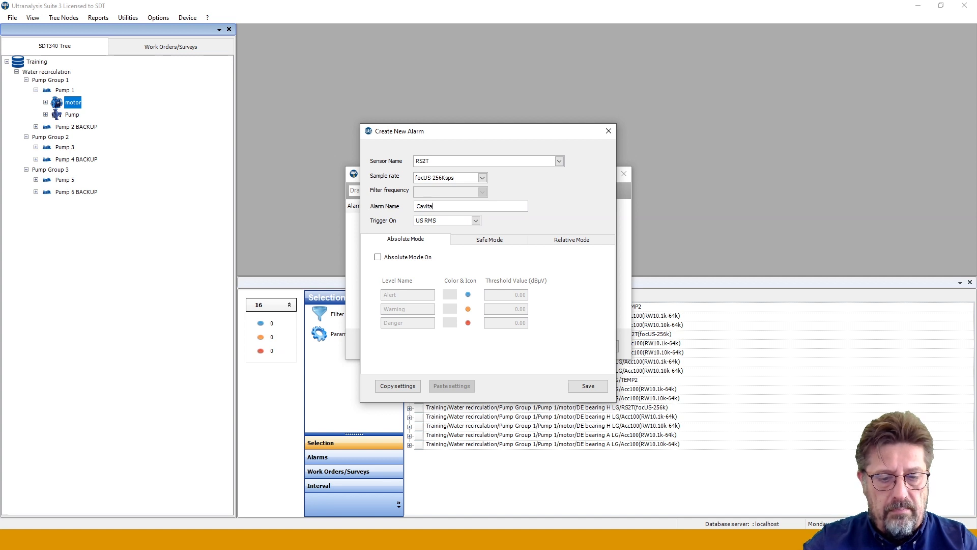
type("tion")
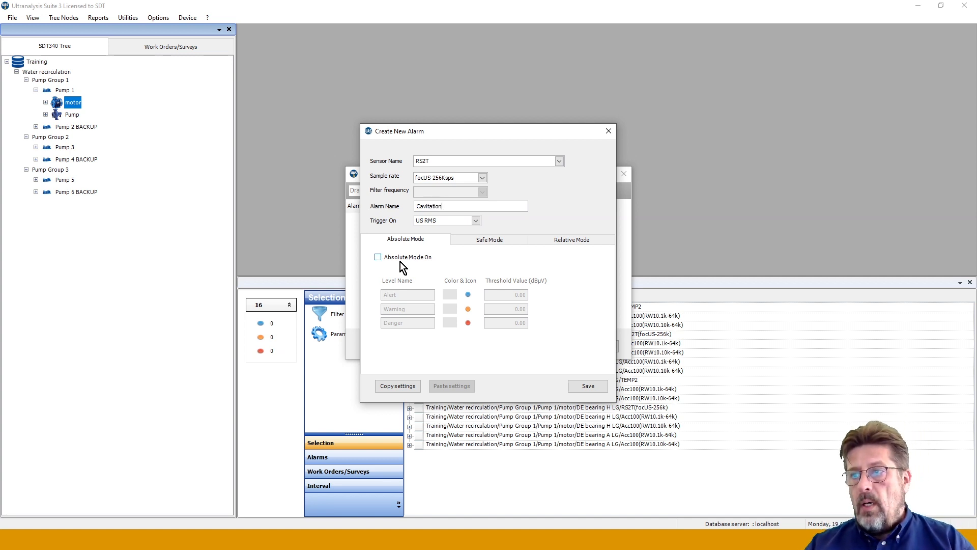
left_click(475, 222)
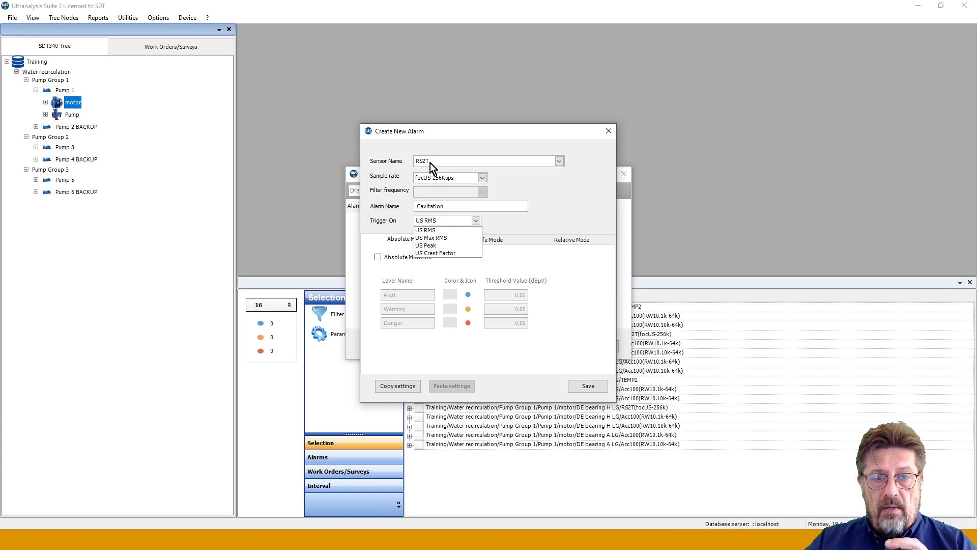
left_click(491, 223)
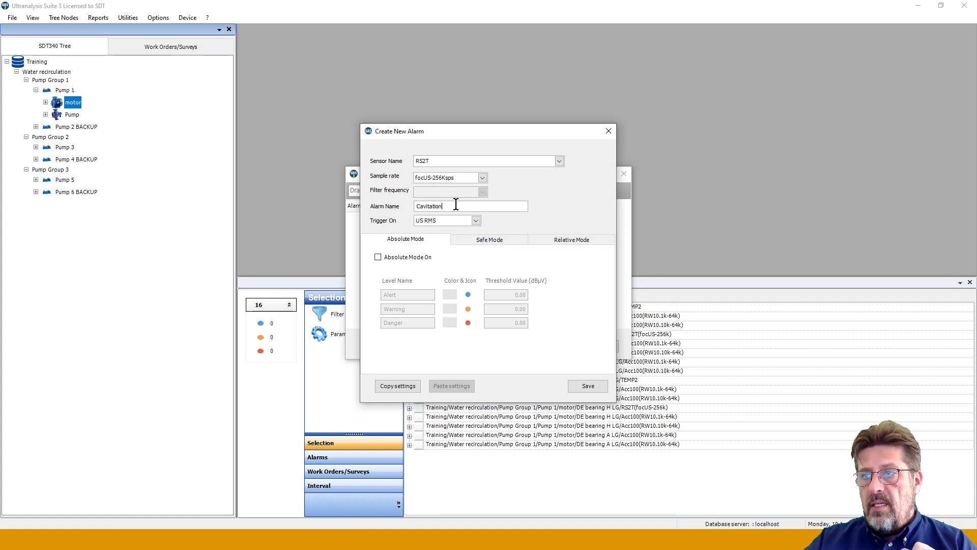
Extend the alarm name to Cavitation PEAK and set the alarm to trigger on US Peak
left_click(451, 207)
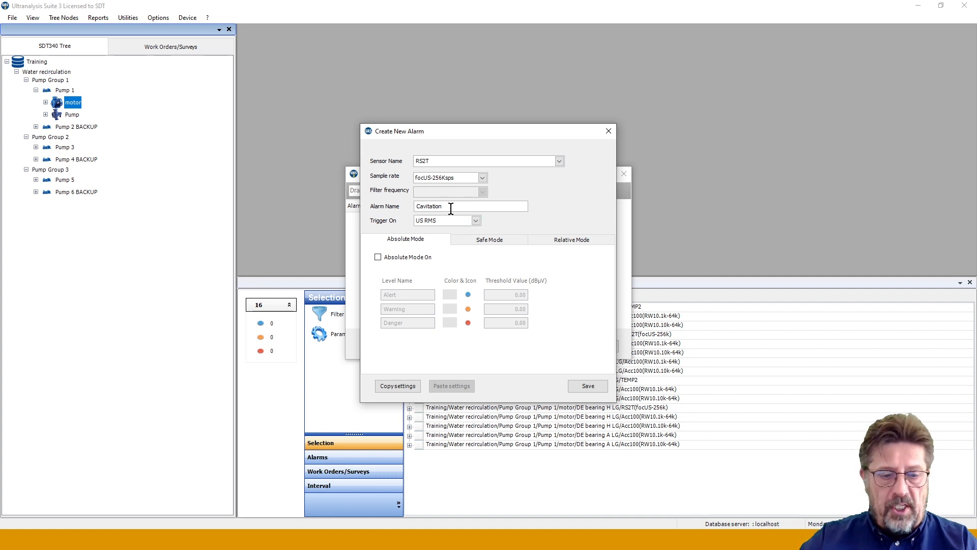
type("PEAK")
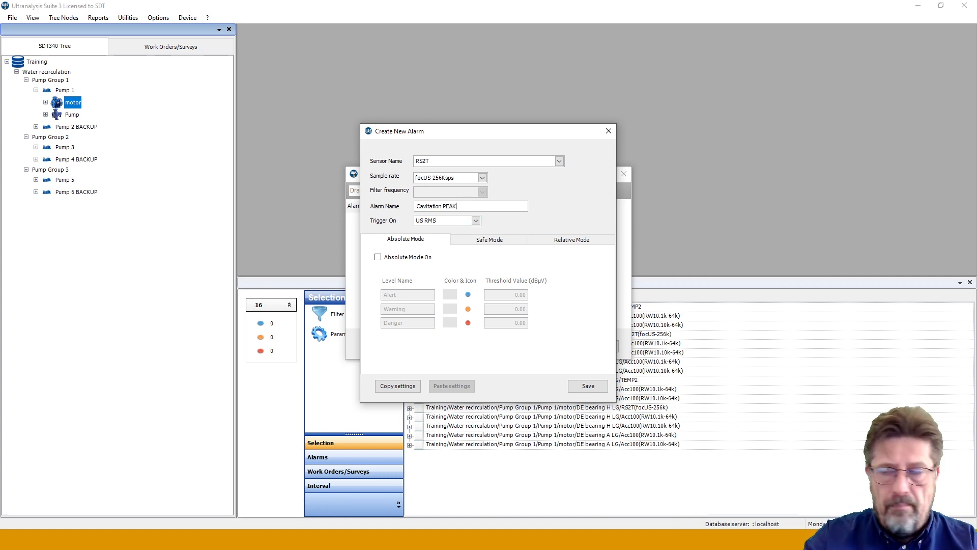
left_click(475, 221)
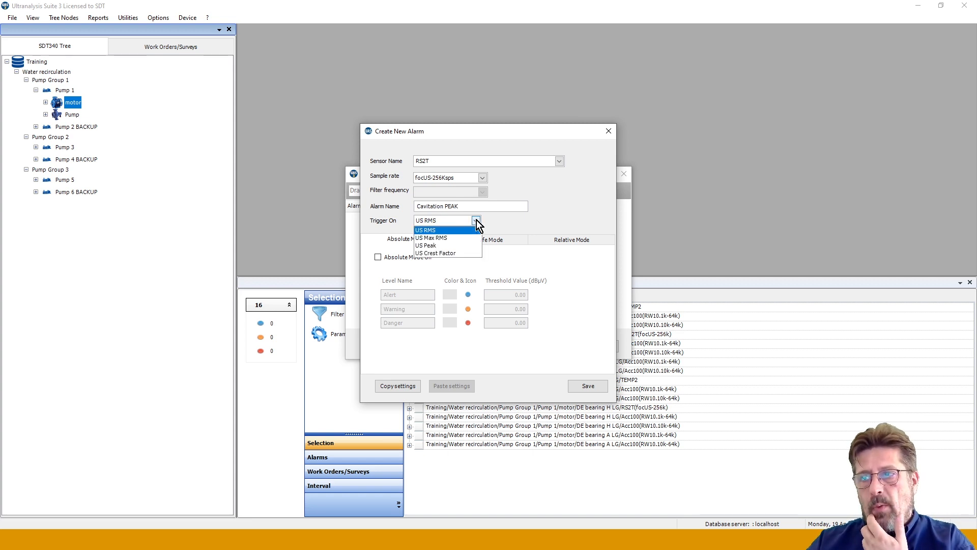
left_click(426, 246)
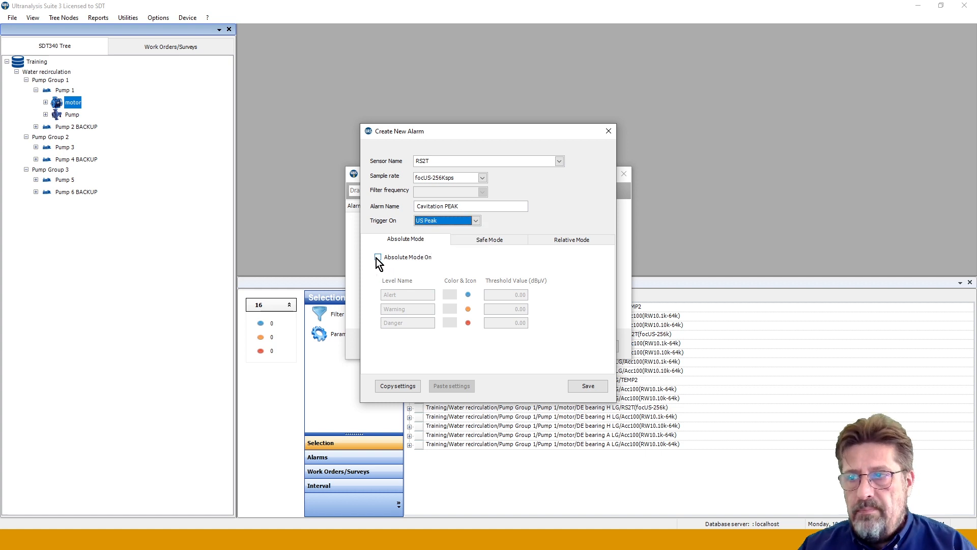
Turn on Absolute Mode for the alarm with thresholds of 50 dBµV for Alert, 56 for Warning and 62 for Danger
left_click(378, 259)
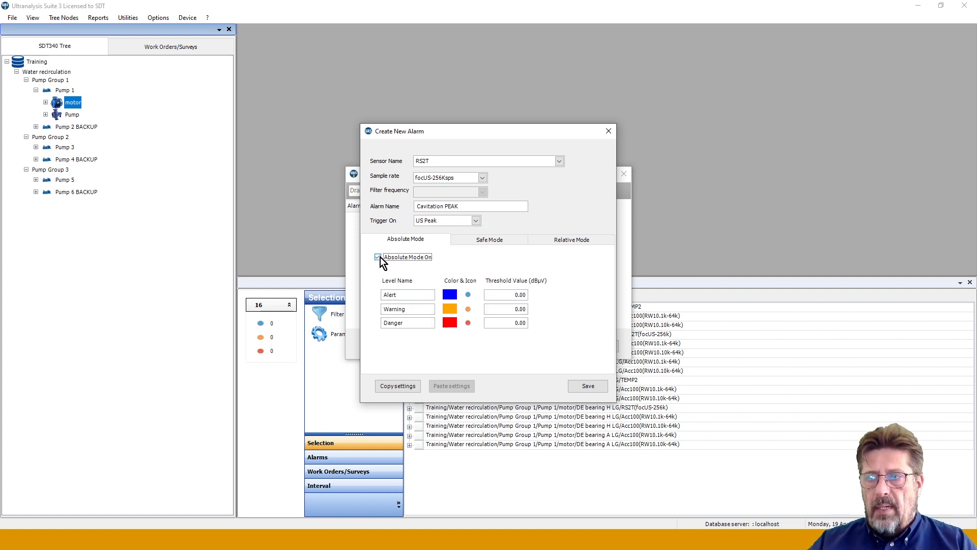
left_click(517, 295)
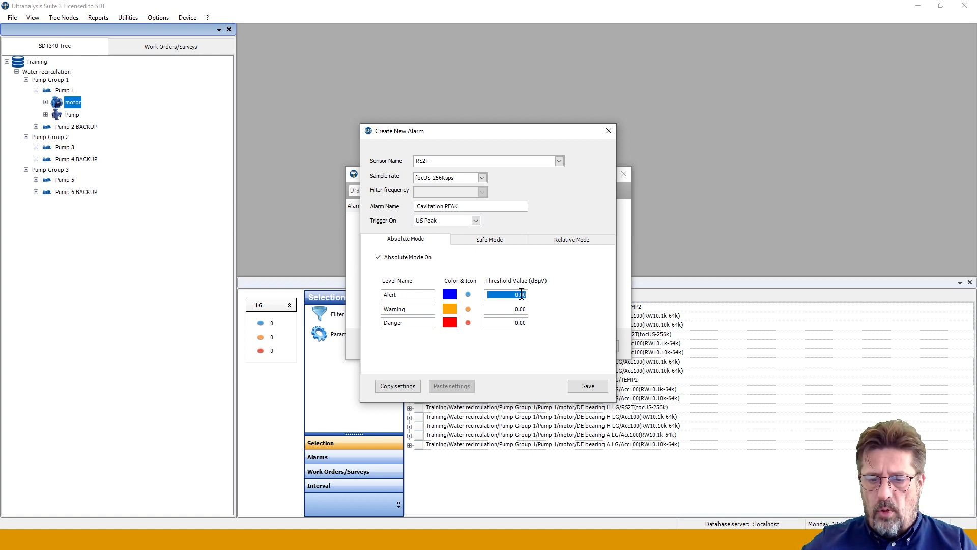
type("50.")
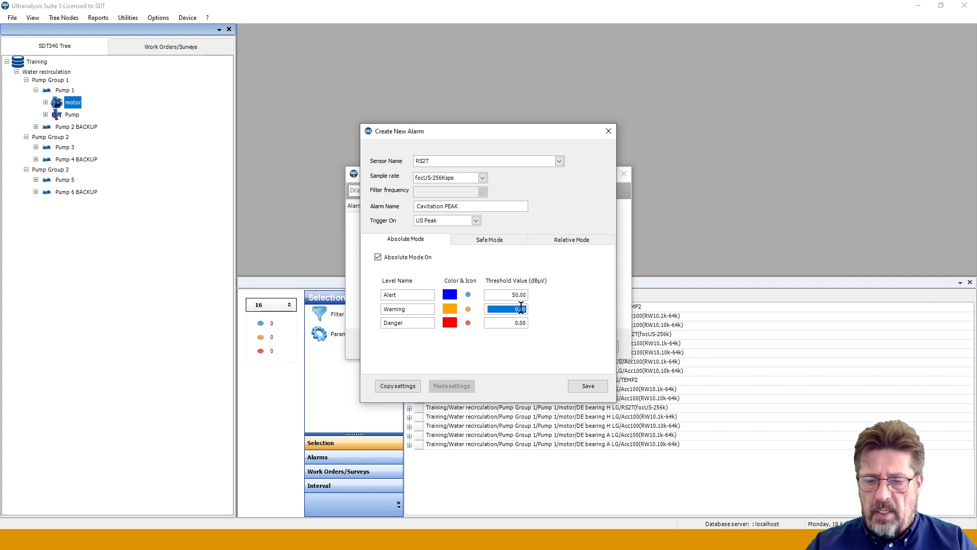
type("5")
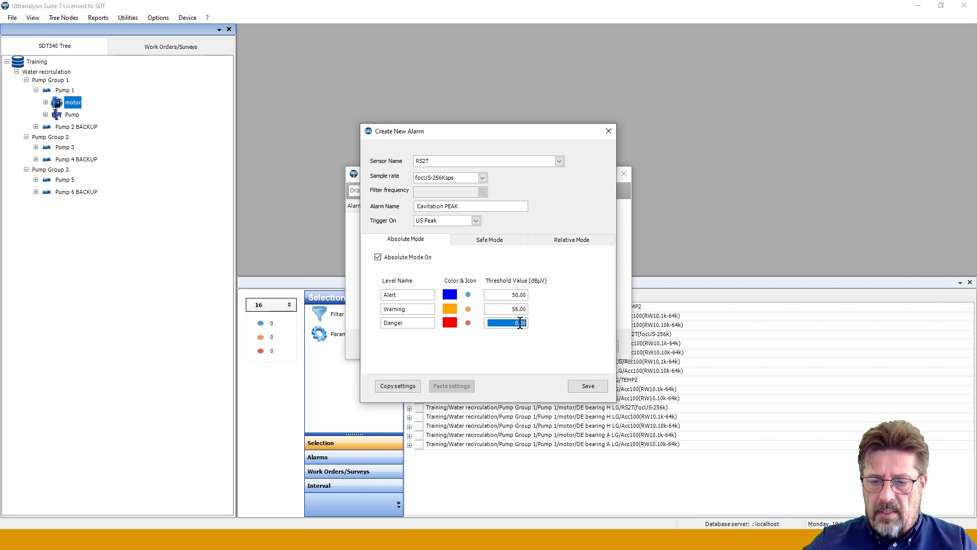
type("62")
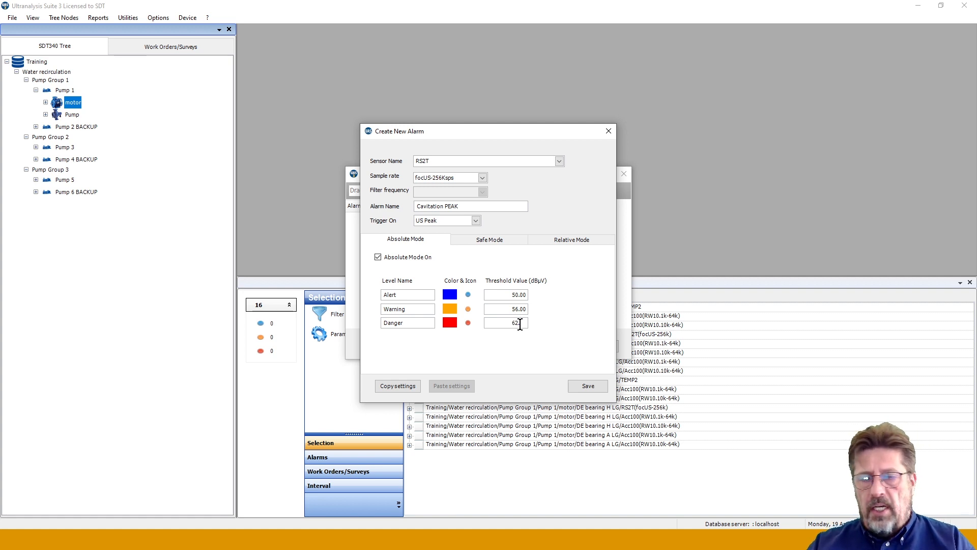
type(".")
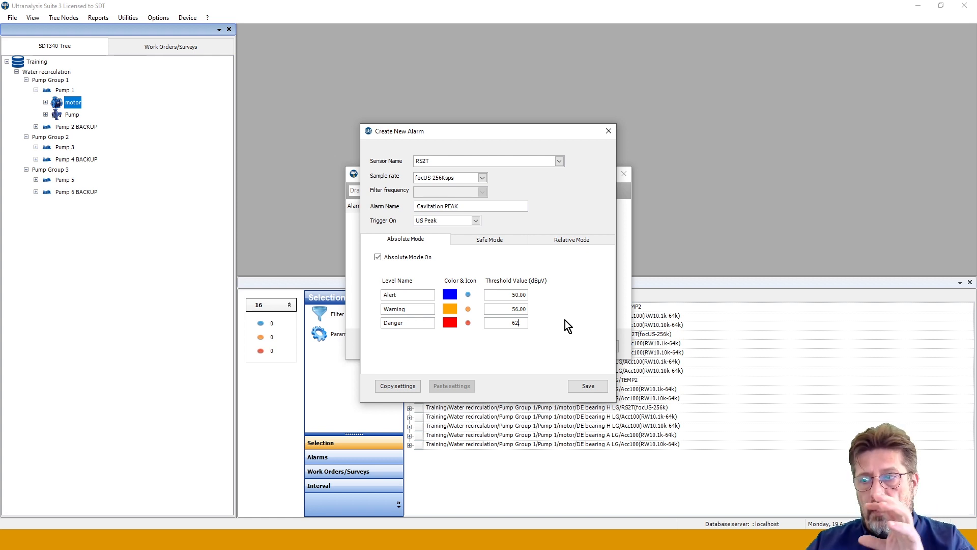
Turn on Safe Mode for the Cavitation PEAK alarm
left_click(491, 240)
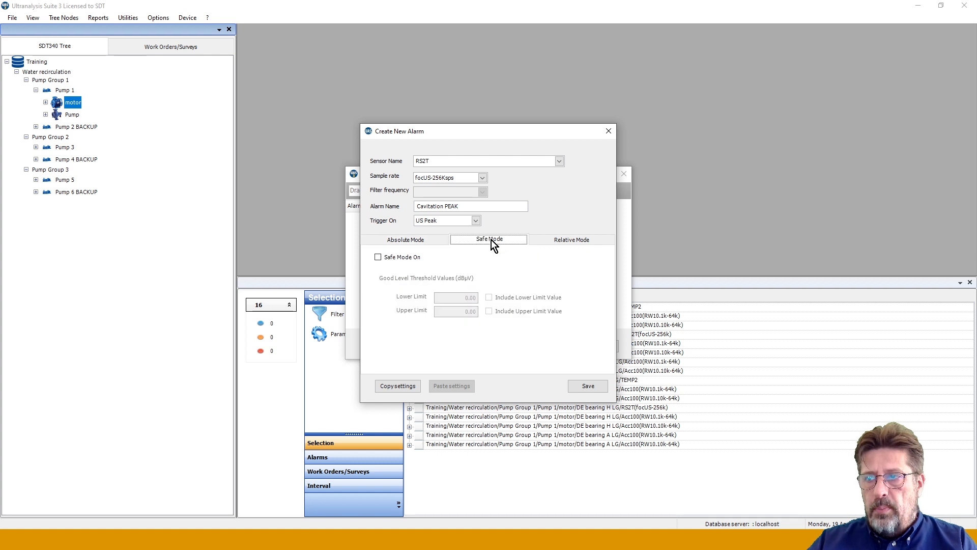
left_click(377, 259)
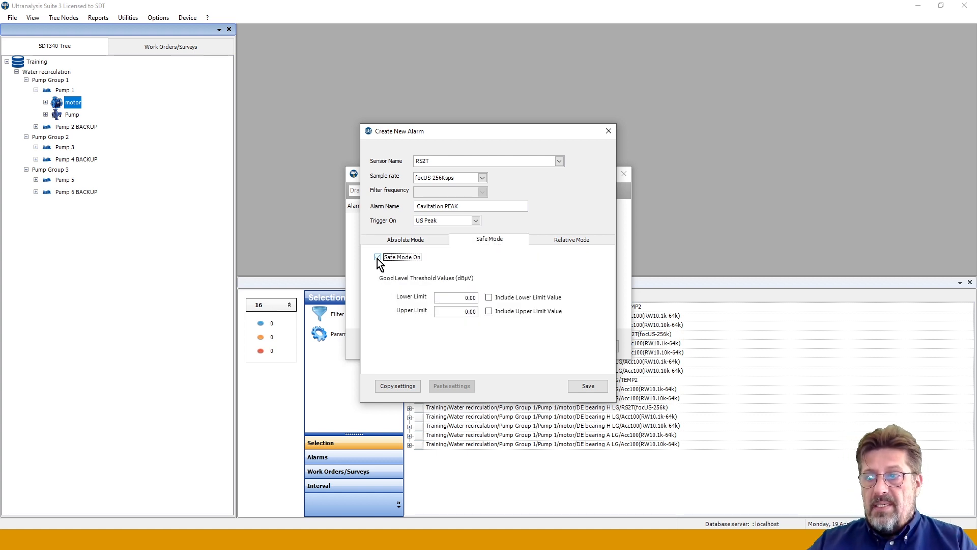
Set the Safe Mode good-level thresholds to a lower limit of 10 and an upper limit of 100 dBµV, including the upper limit value
left_click(468, 298)
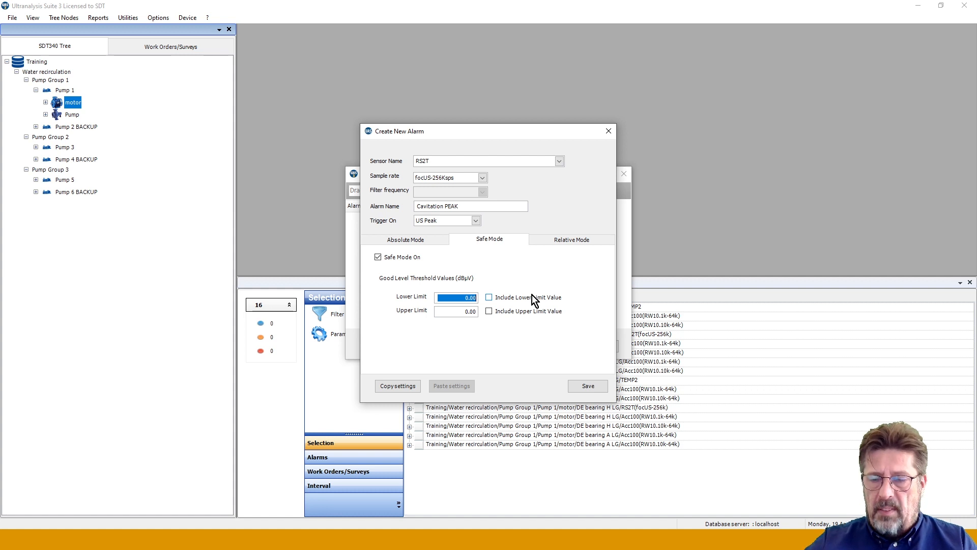
type("10")
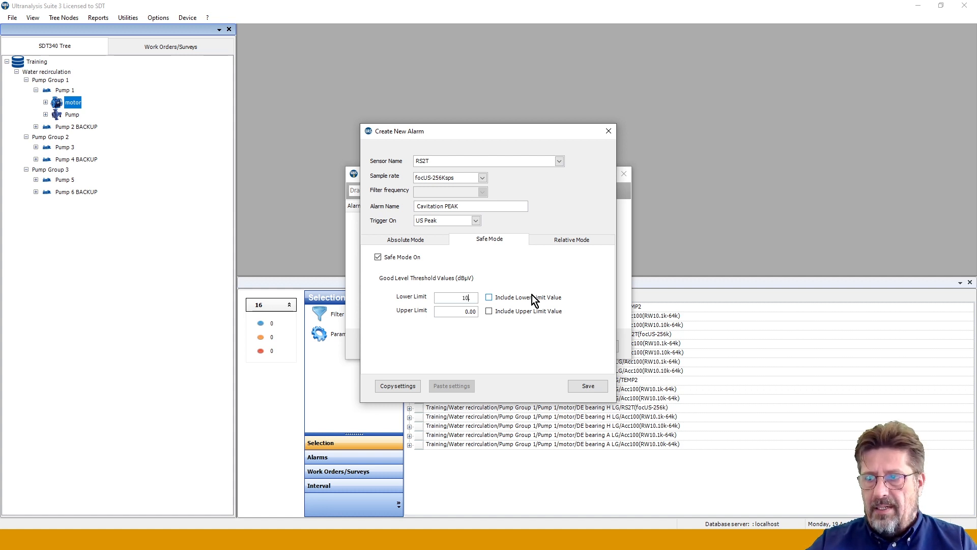
key("BackSpace")
type(".")
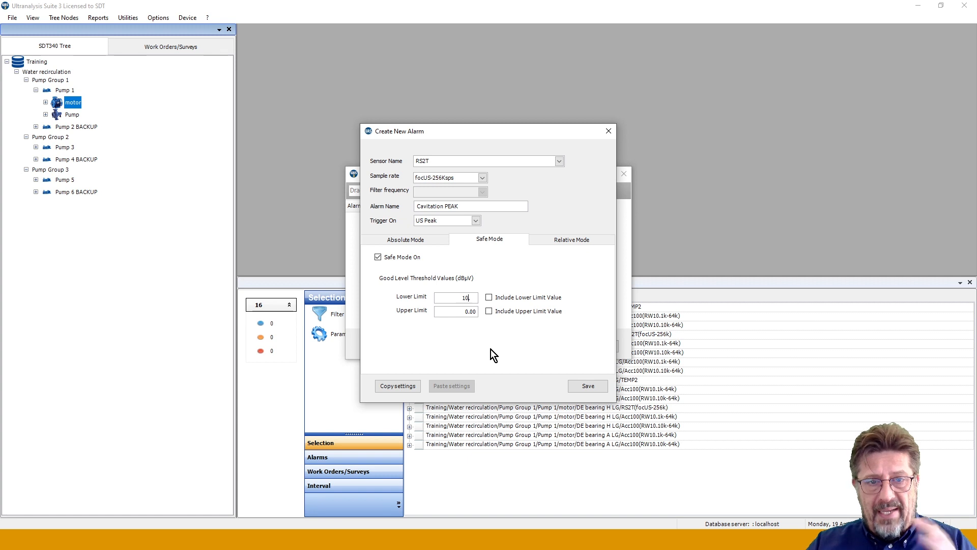
left_click(489, 311)
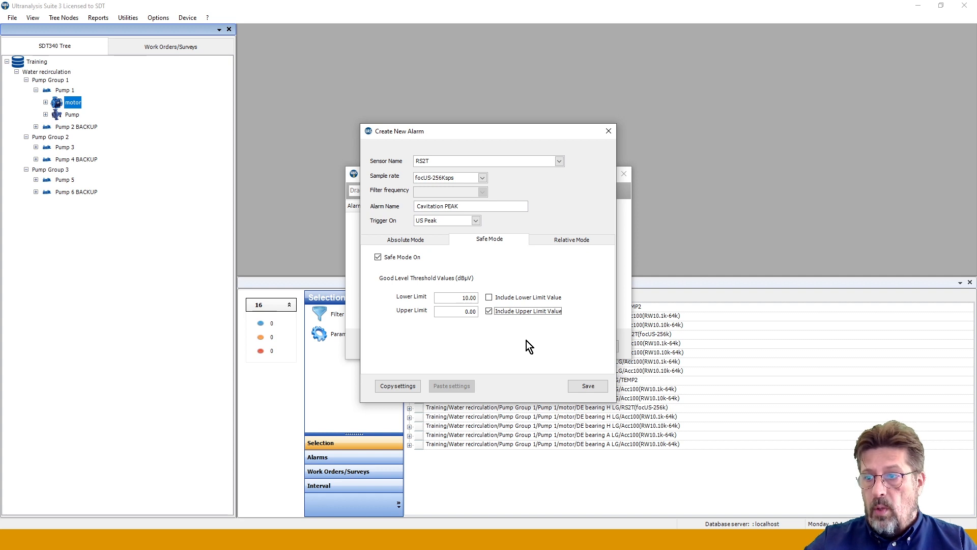
left_click(468, 312)
type("100")
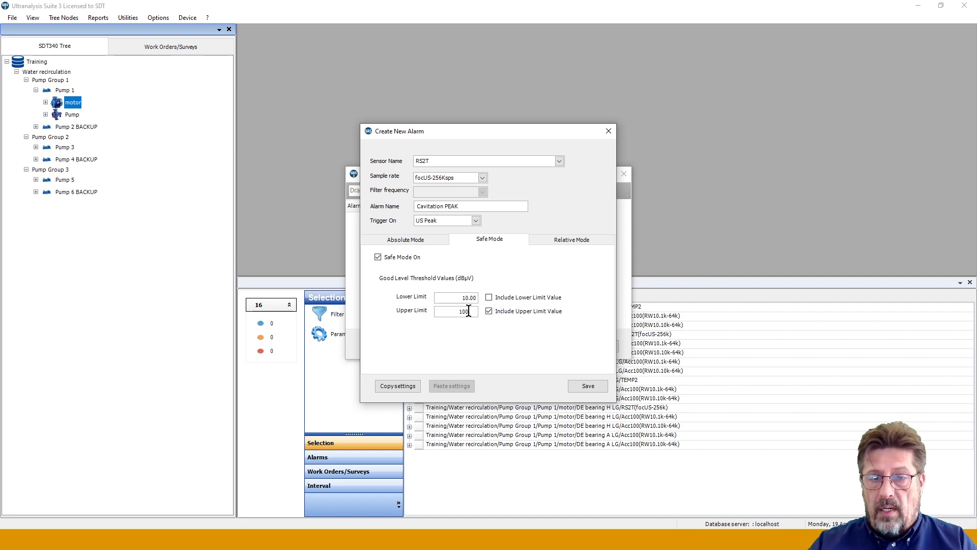
type(".")
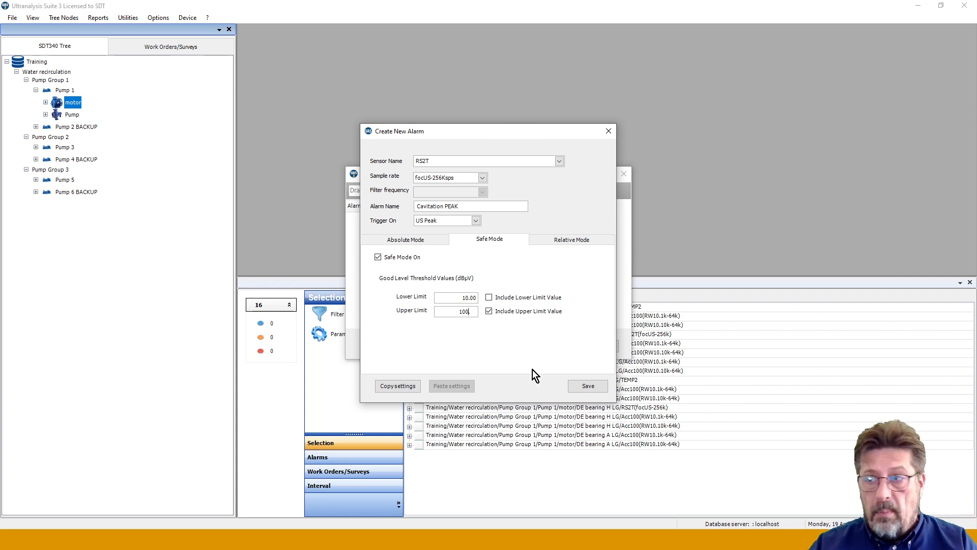
Enable Relative Mode, try the First Value and Reference Value comparisons including the measurement references list, and return to Previous Value
left_click(566, 241)
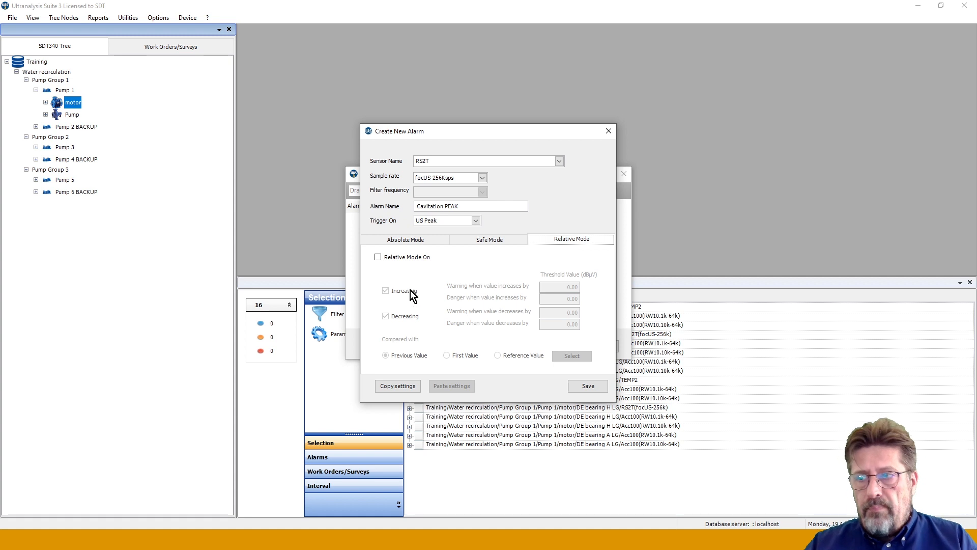
left_click(377, 257)
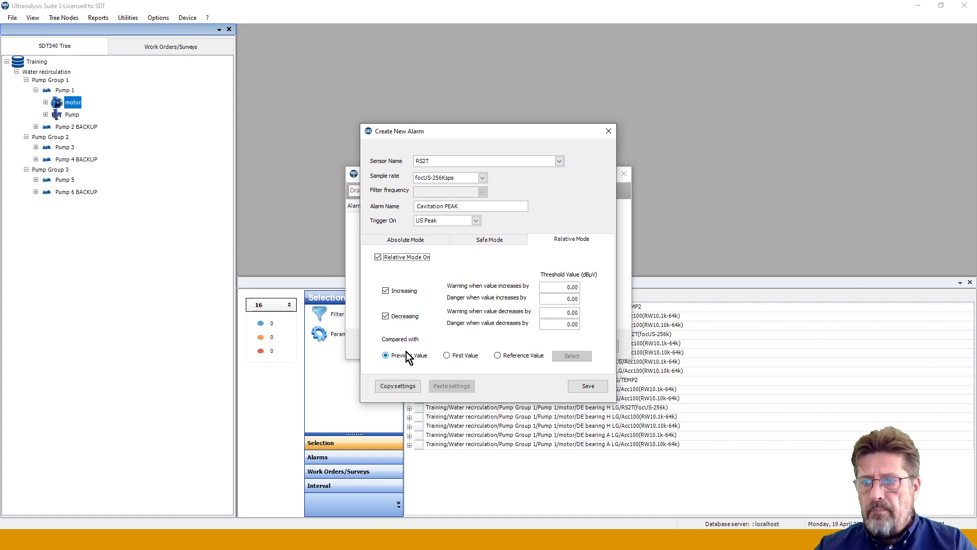
left_click(447, 355)
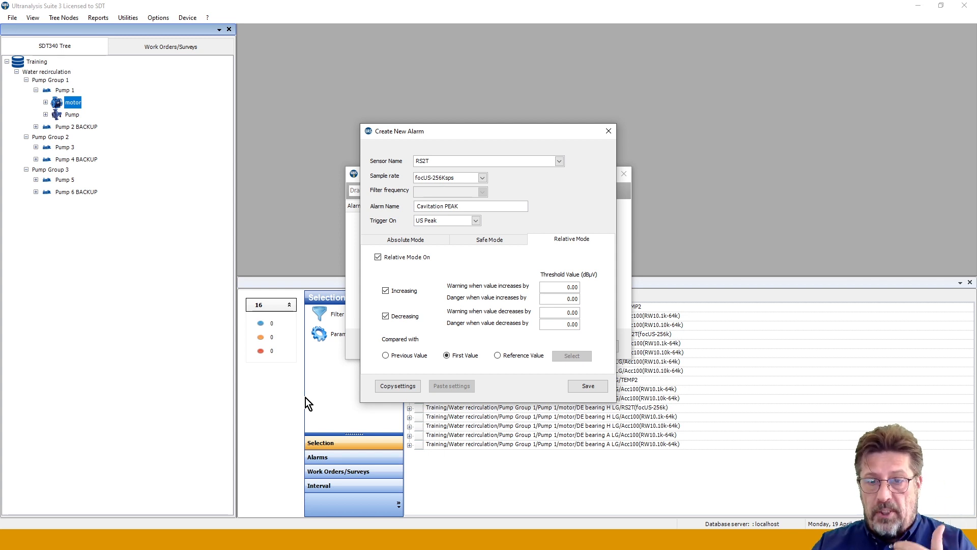
left_click(498, 356)
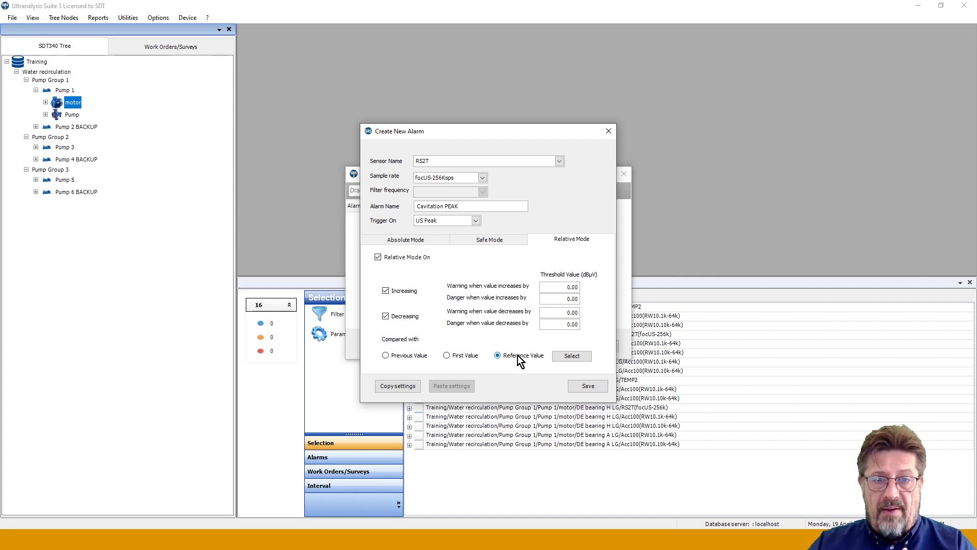
left_click(575, 357)
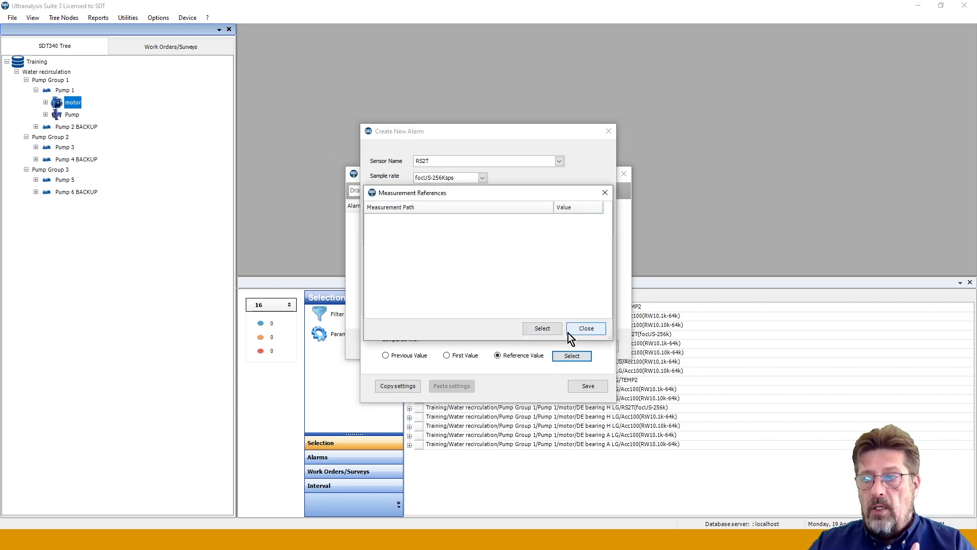
left_click(586, 329)
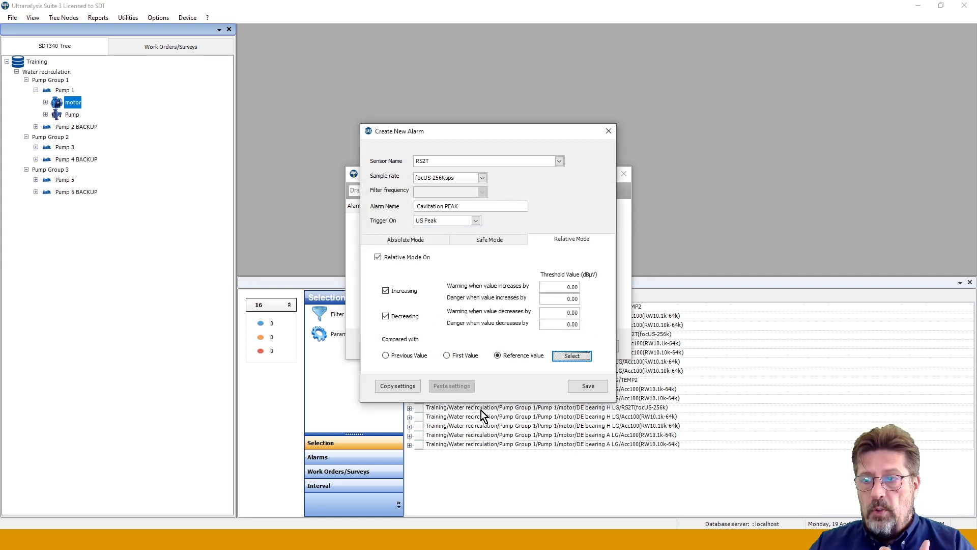
left_click(384, 355)
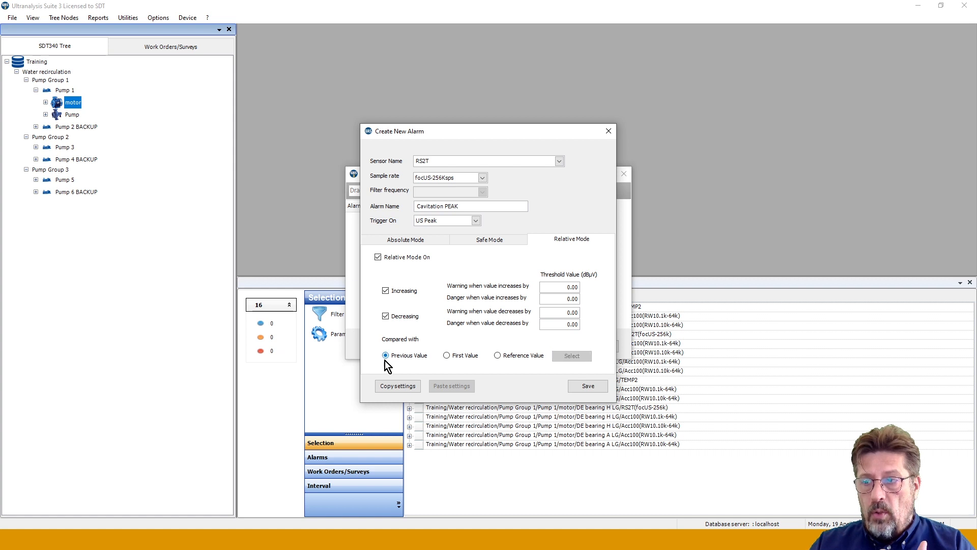
Try relative increase thresholds of 3 dBµV for warning and 6 dBµV for danger, and switch Relative Mode off
left_click(568, 286)
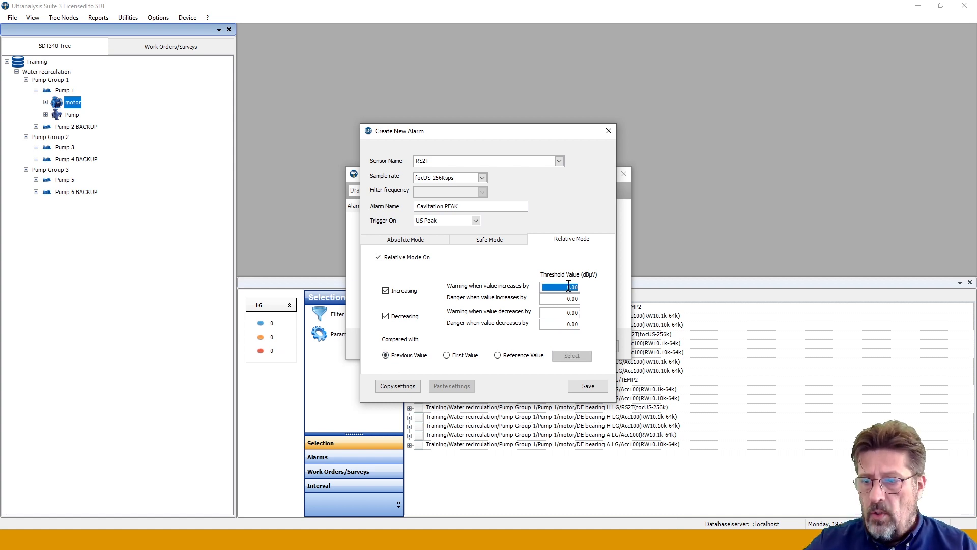
type("3")
left_click(567, 298)
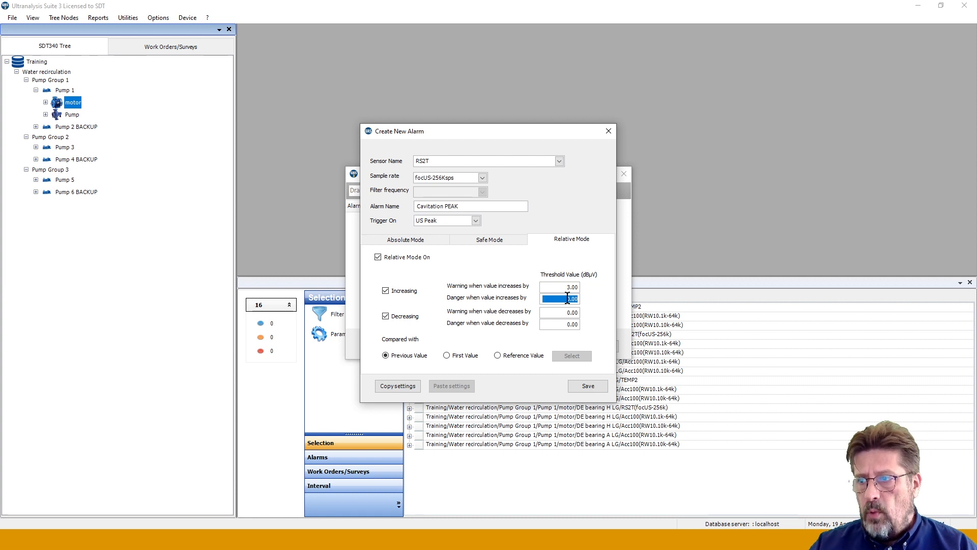
type("6")
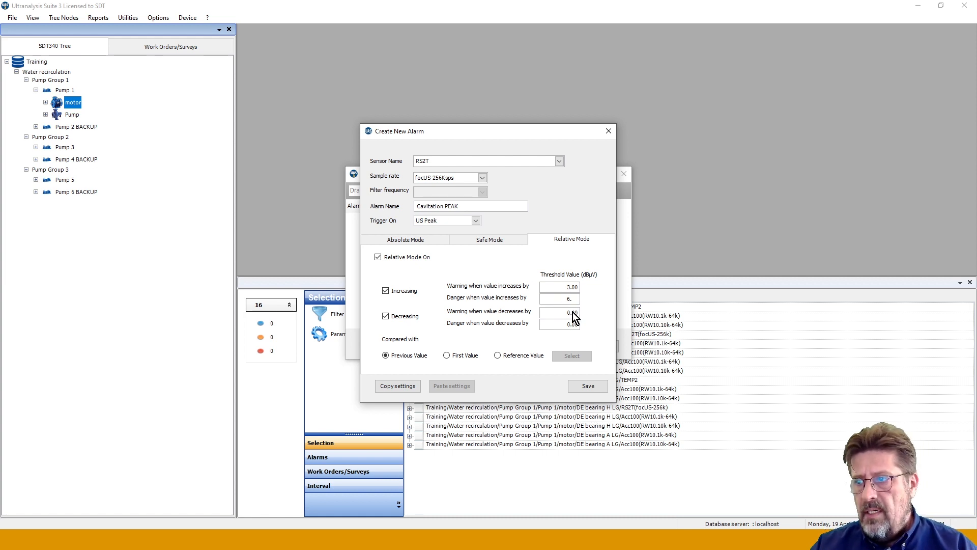
left_click(572, 312)
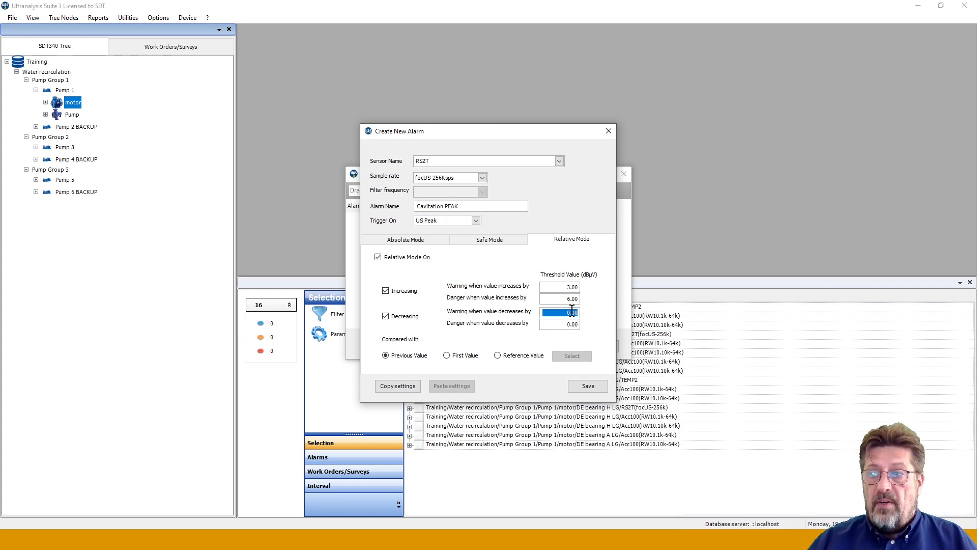
left_click(377, 258)
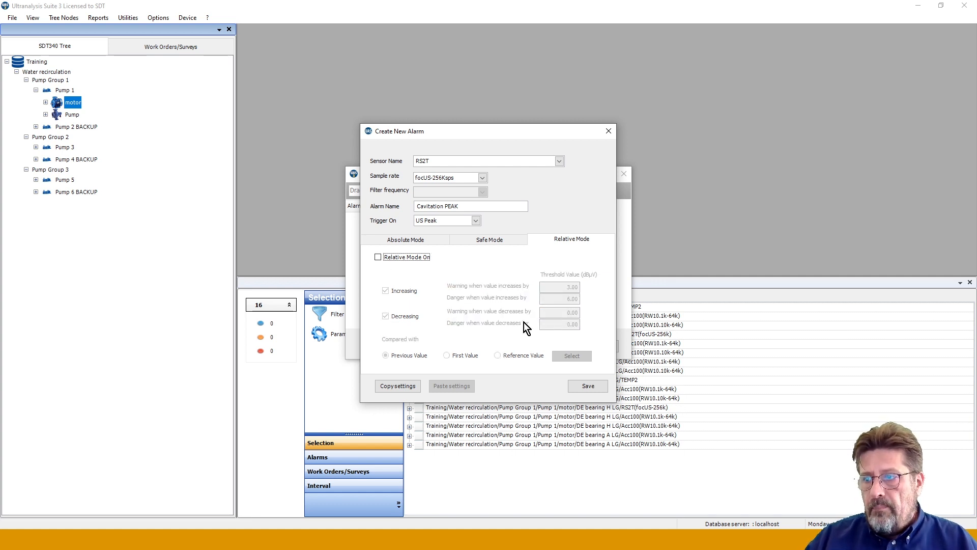
Review the Safe Mode and Absolute Mode settings of the Cavitation PEAK alarm and save it
left_click(479, 238)
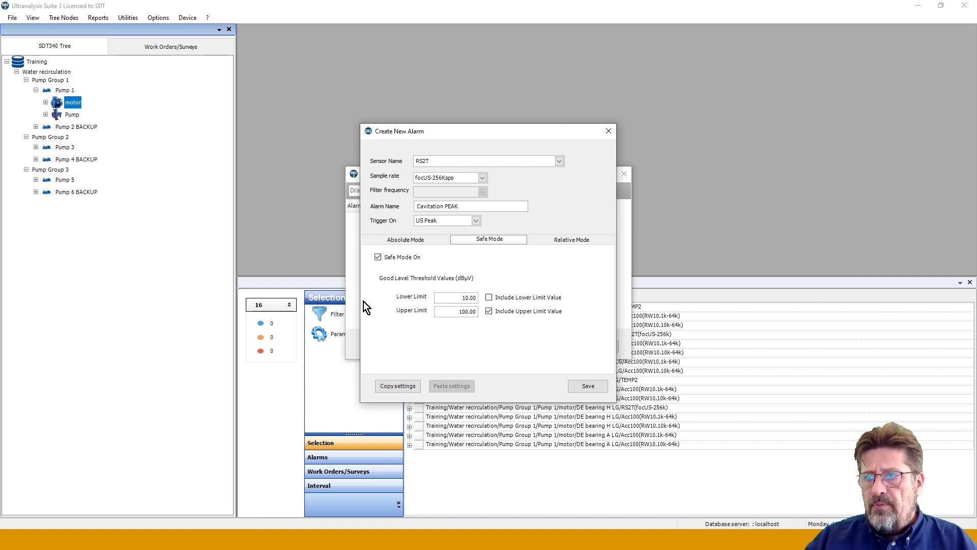
left_click(399, 241)
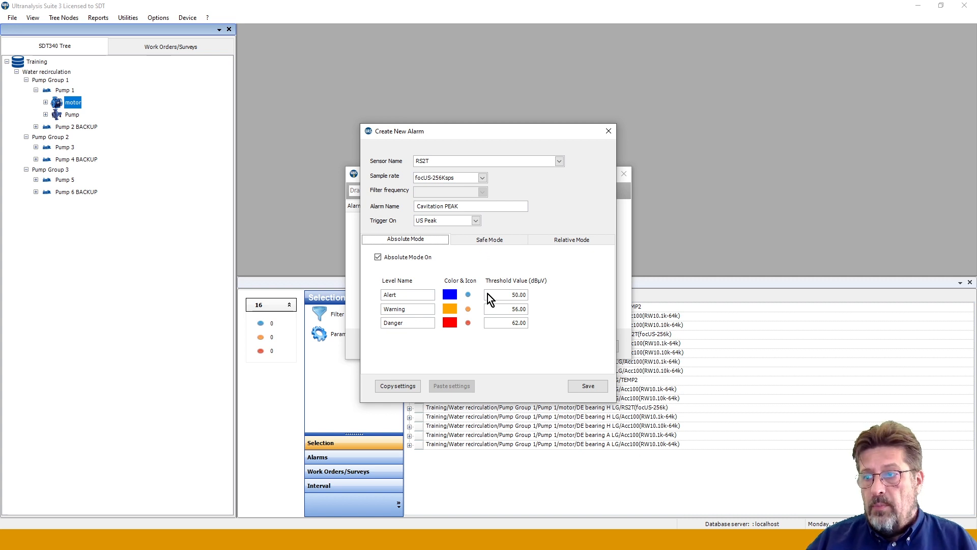
left_click(585, 384)
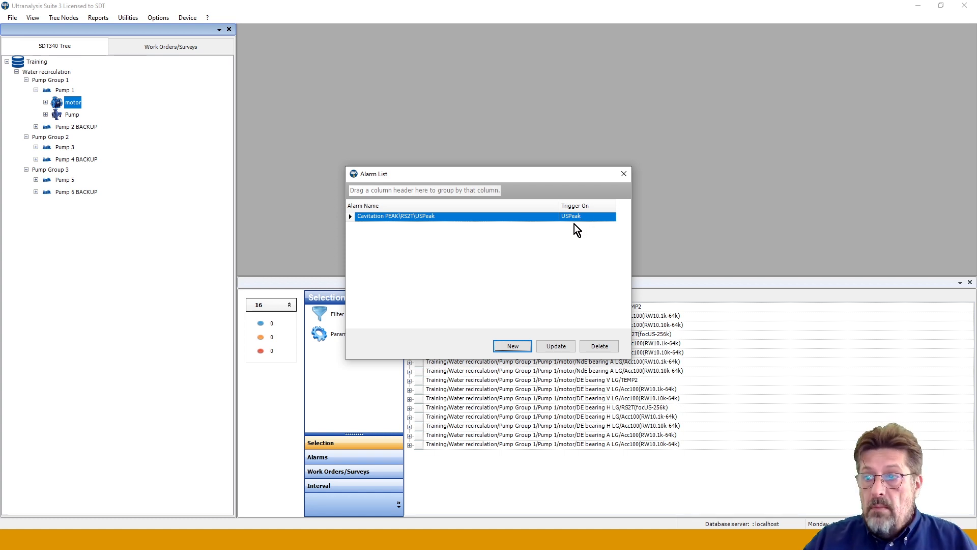
Start a new alarm for the Acc100 sensor with sample rate RW 64Ksps and filter frequency 10 - 1000 Hz
left_click(511, 348)
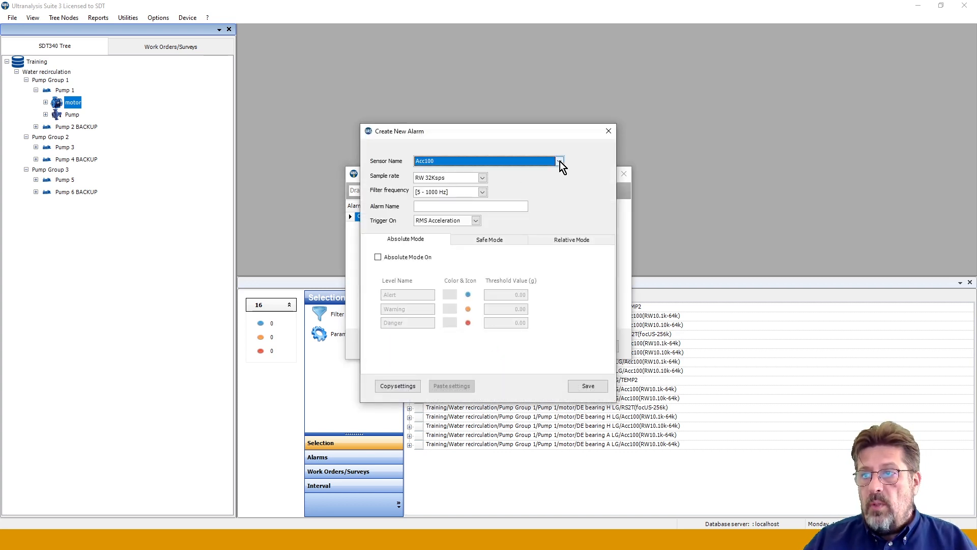
left_click(560, 161)
left_click(560, 161)
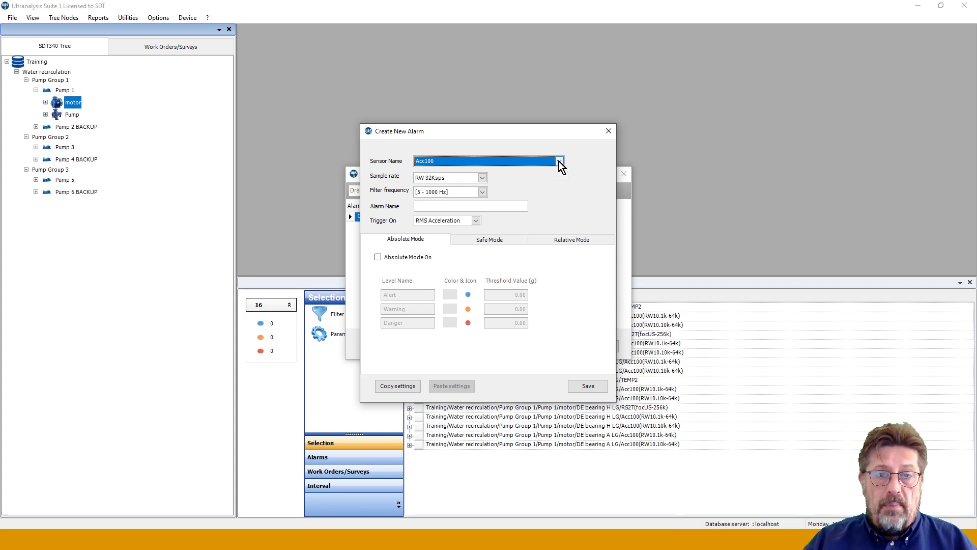
left_click(482, 178)
left_click(441, 195)
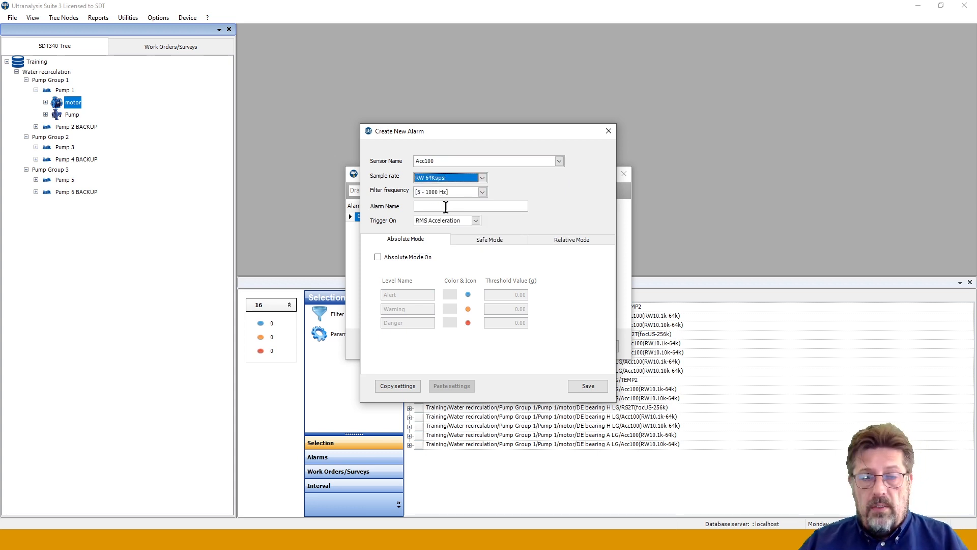
left_click(482, 192)
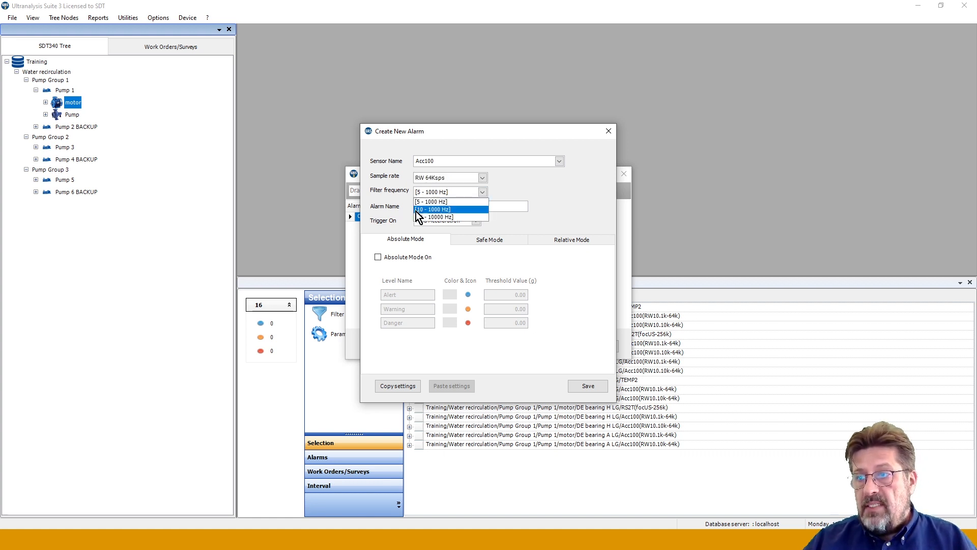
left_click(426, 209)
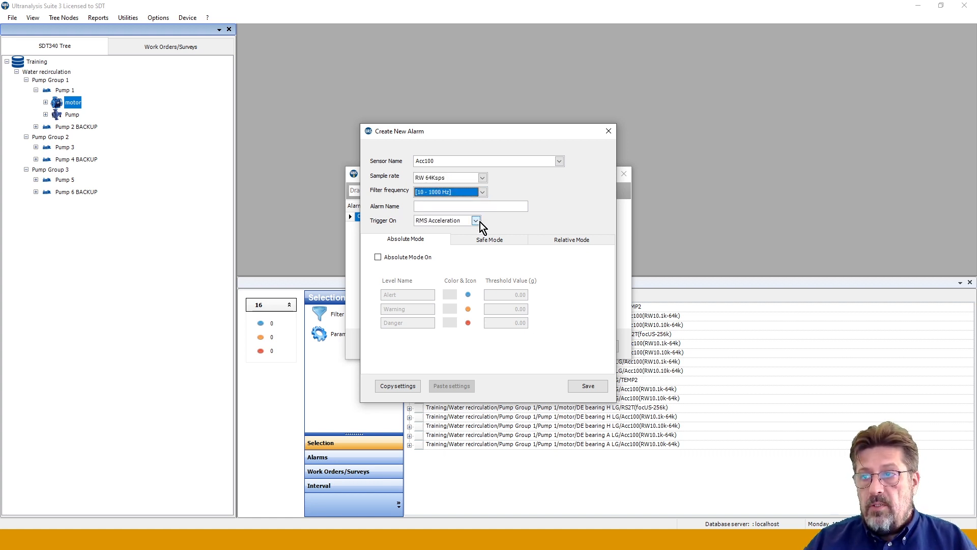
Name the new Acc100 alarm "Vib motor NdE"
left_click(425, 205)
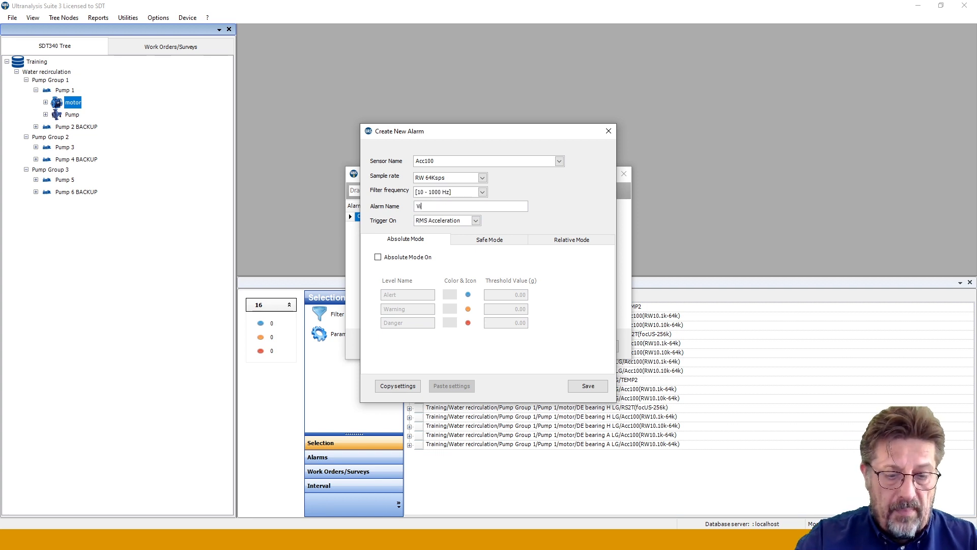
type("Vib 1")
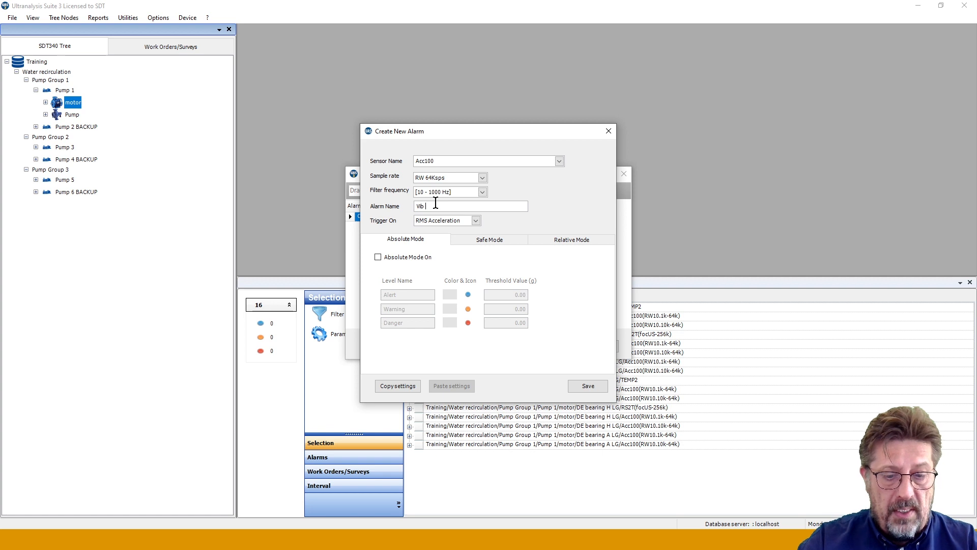
type("not")
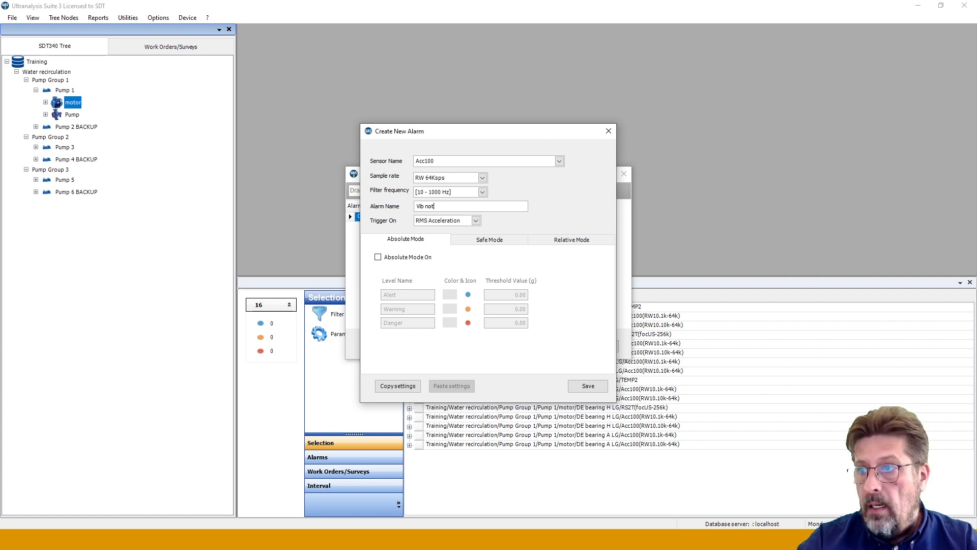
key("BackSpace")
key("BackSpace")
key("BackSpace")
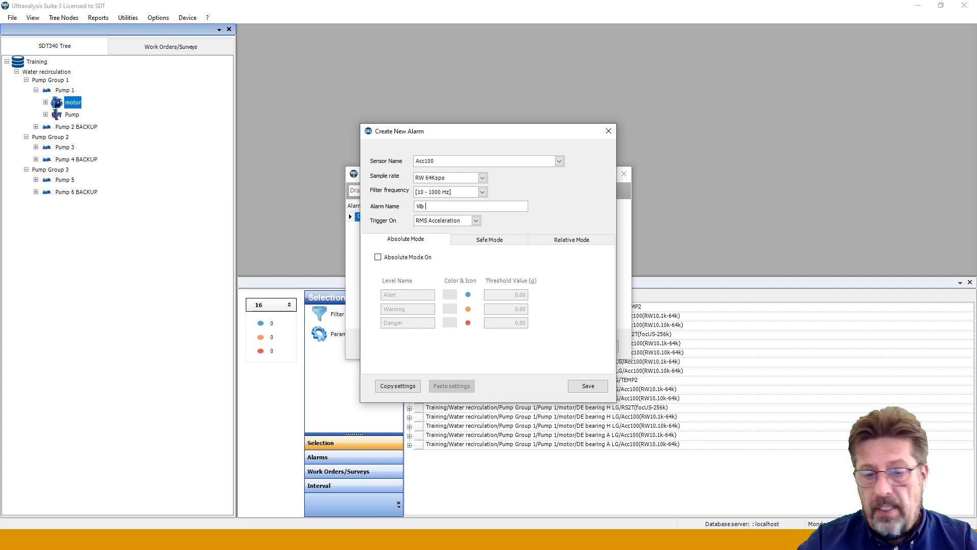
type("motor")
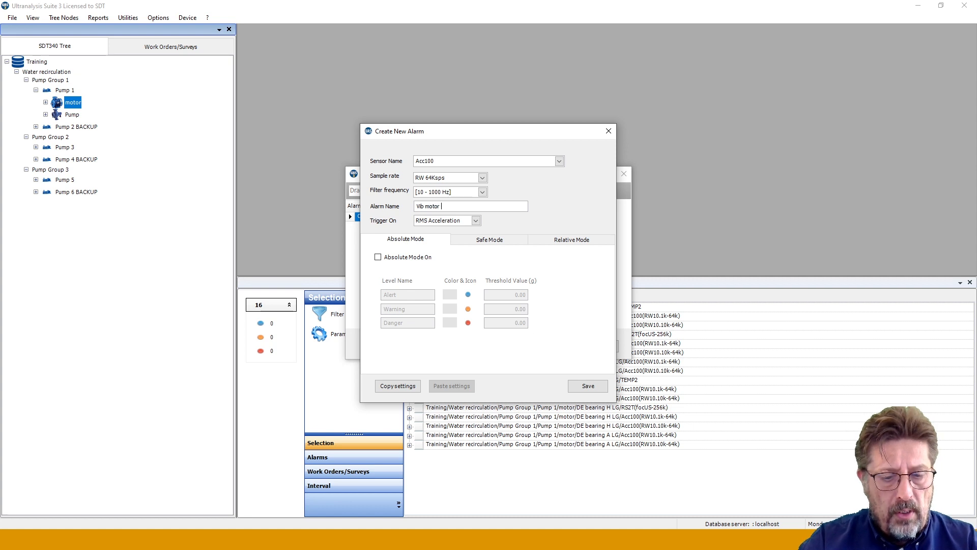
type(" NdE")
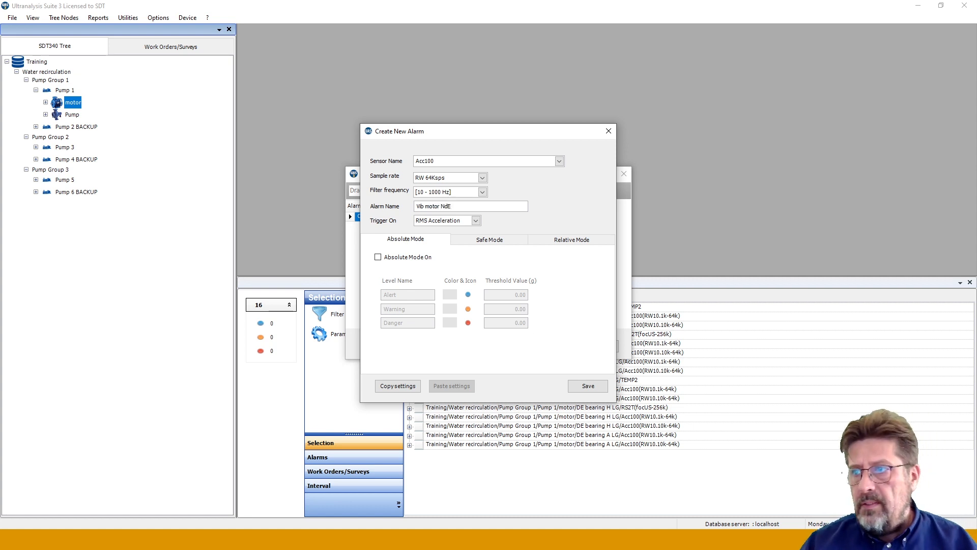
Set the alarm to trigger on Peak Acceleration and turn on Absolute Mode
left_click(475, 220)
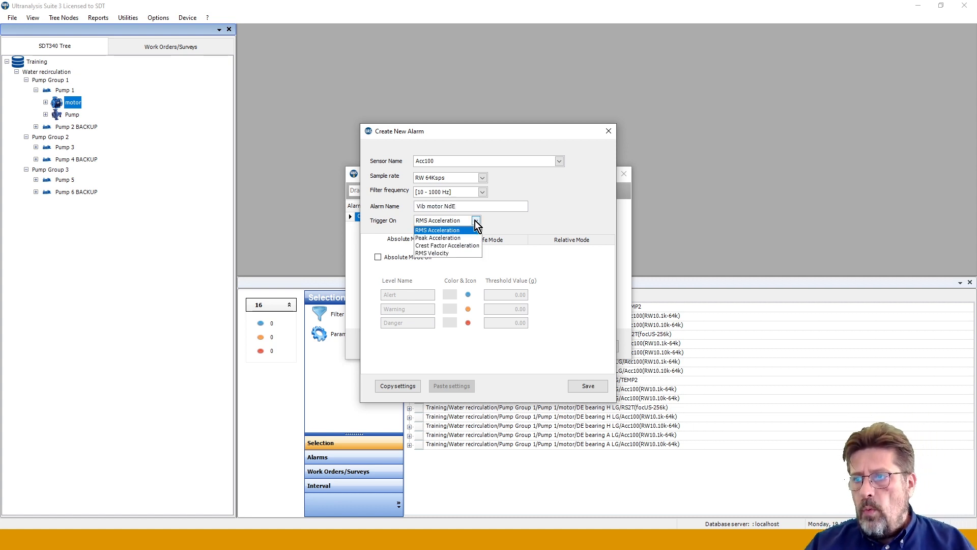
left_click(445, 238)
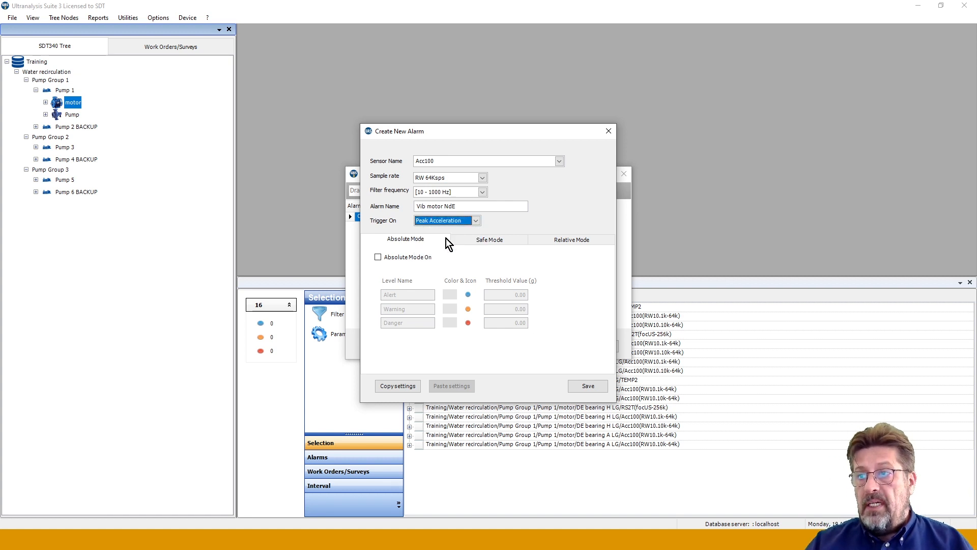
left_click(378, 257)
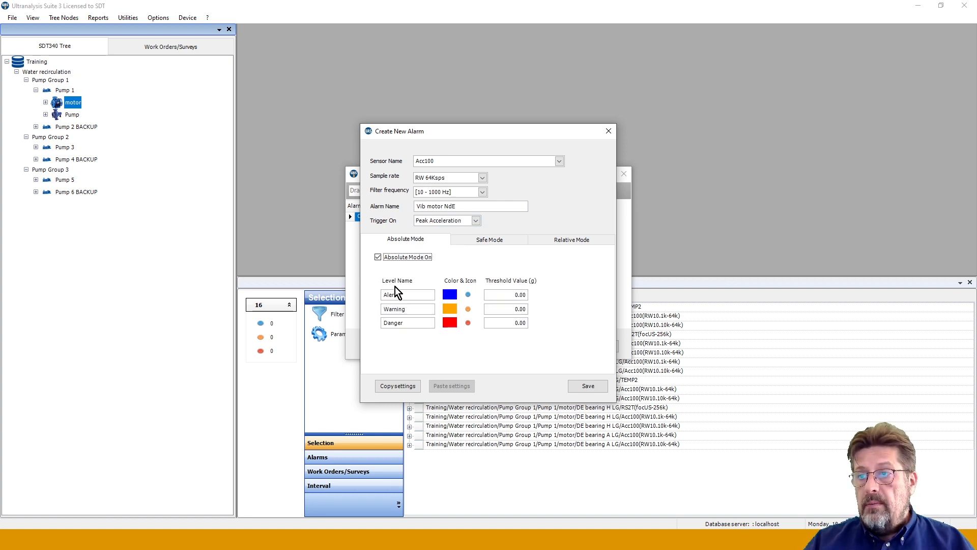
Set the Absolute Mode thresholds to 2 g for Alert, 3 g for Warning and 4 g for Danger
left_click(520, 294)
type("2")
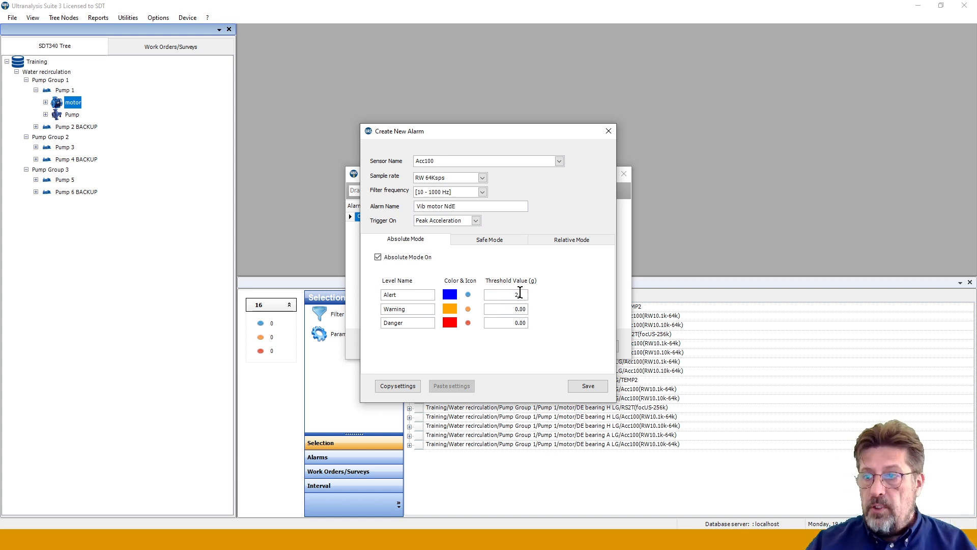
left_click(522, 310)
type("3")
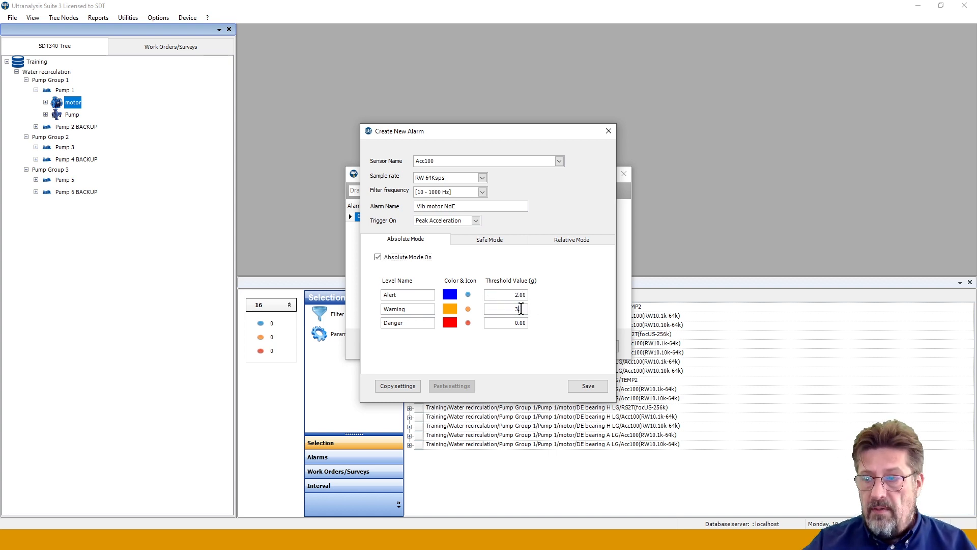
type(".")
type("4")
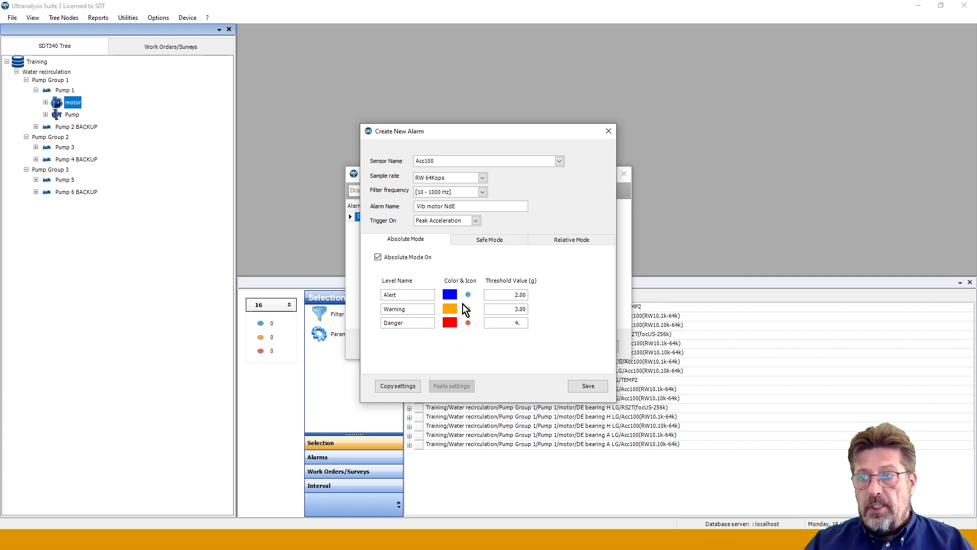
Turn on Safe Mode with a lower limit of 0.5 g and an upper limit of 25 g
left_click(473, 239)
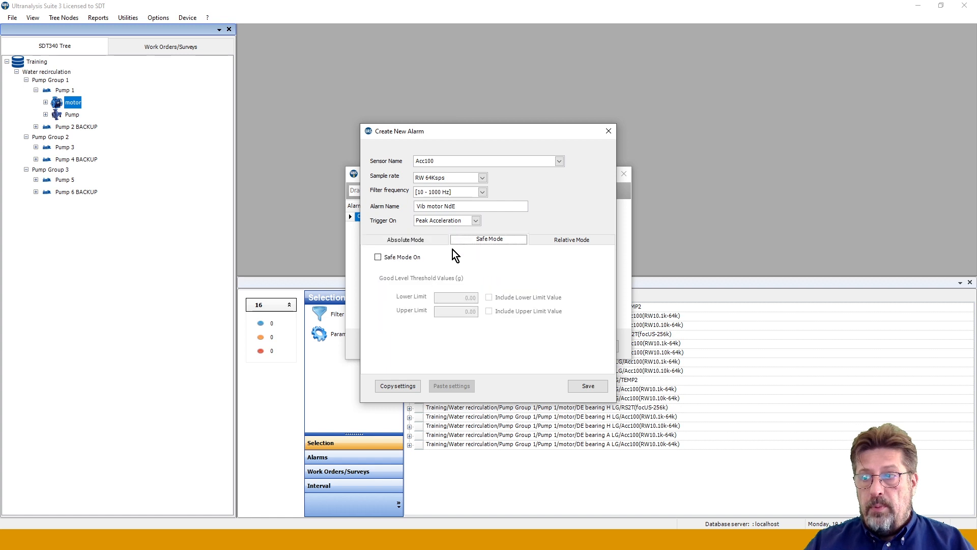
left_click(377, 257)
left_click(469, 298)
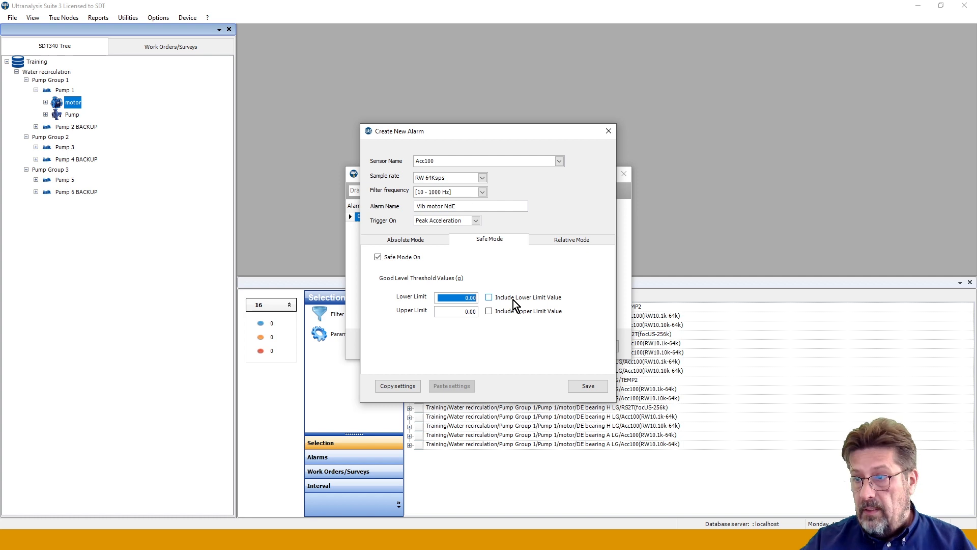
type("0.5")
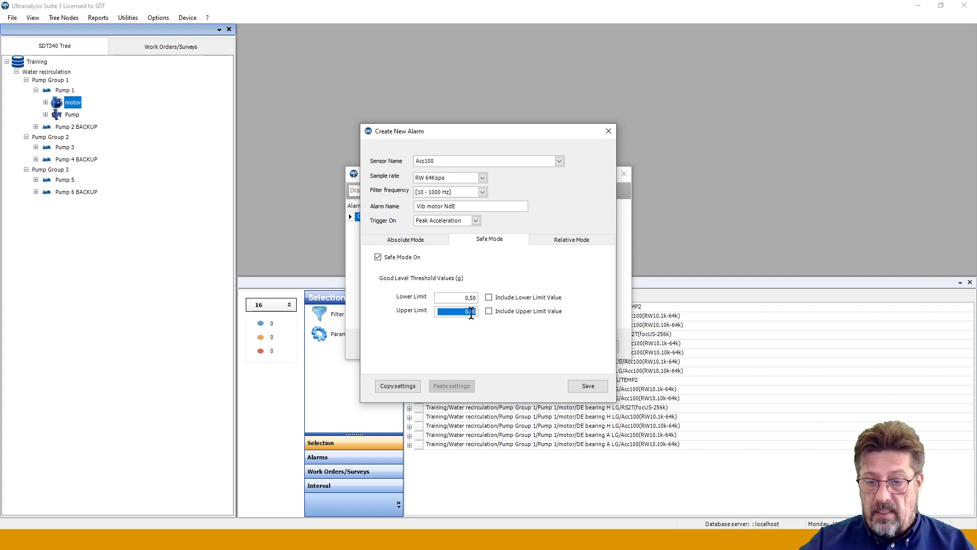
type("25")
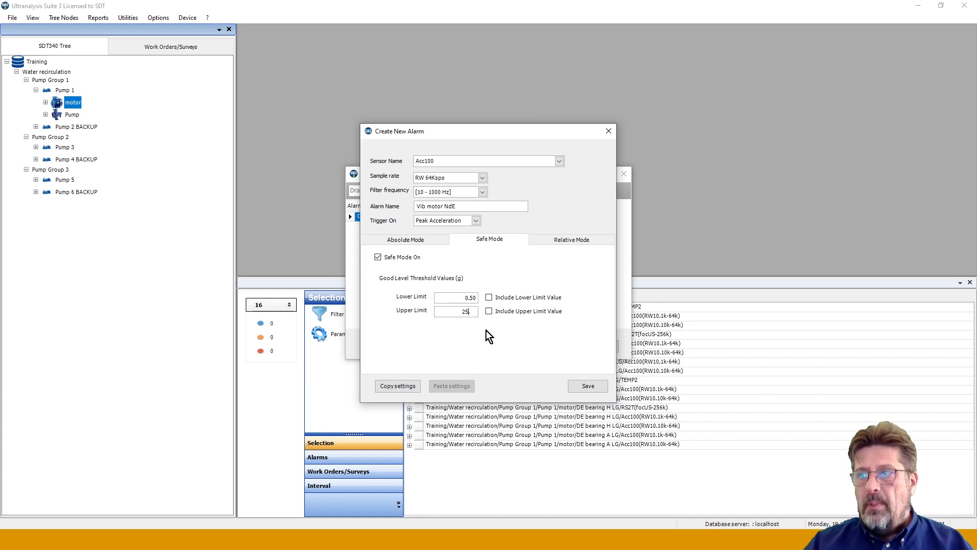
Review the Relative Mode and Absolute Mode settings, save the alarm, and select it in the alarm list
left_click(557, 239)
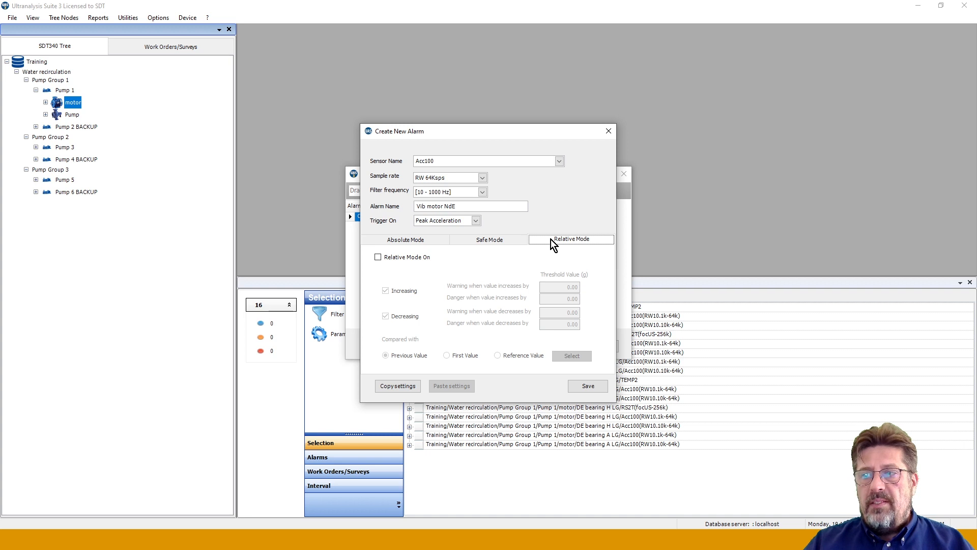
left_click(392, 242)
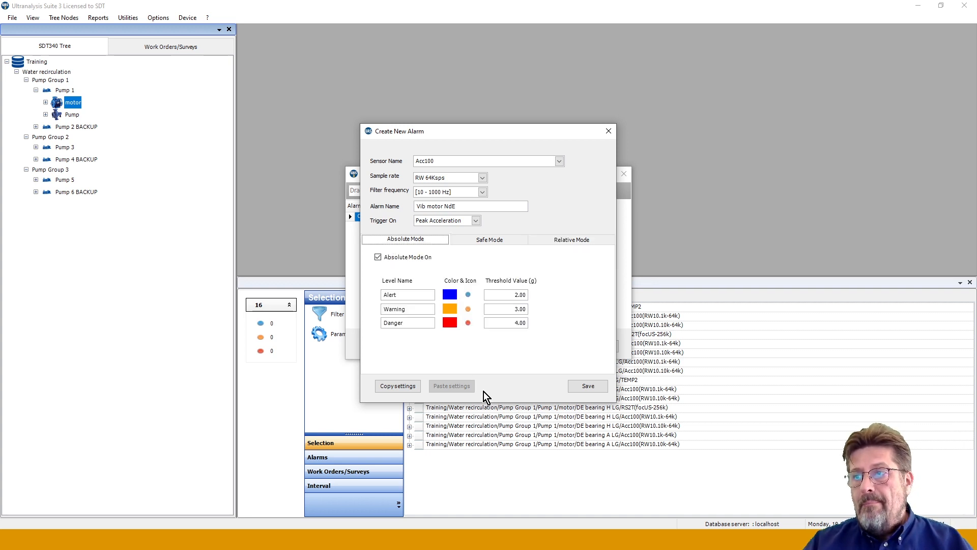
left_click(587, 386)
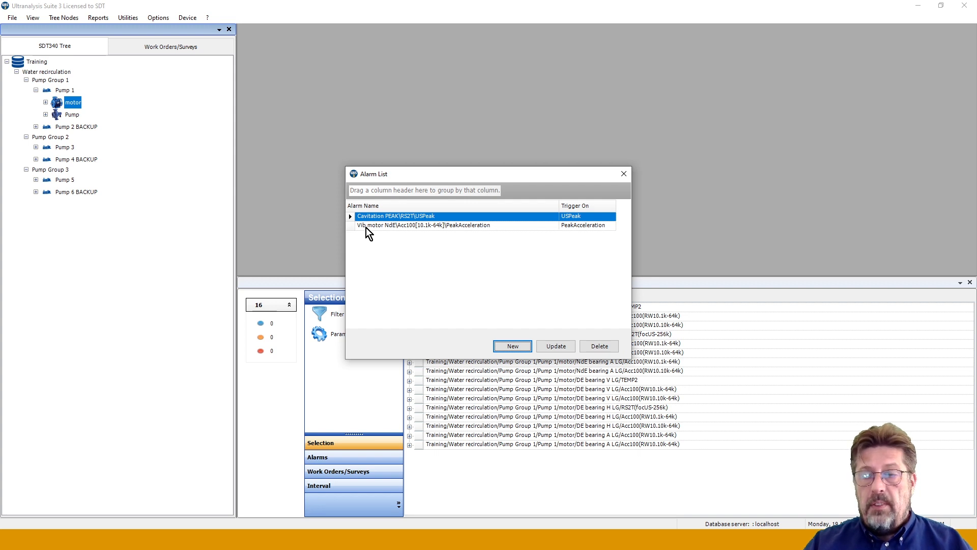
left_click(411, 226)
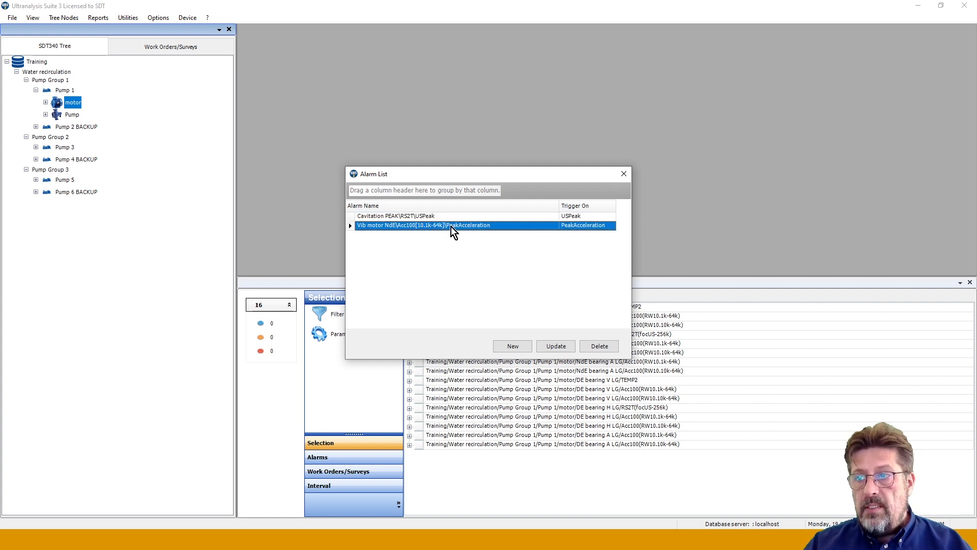
Start another alarm for the Acc100 sensor with sample rate RW 64Ksps and filter frequency 10 - 1000 Hz
left_click(508, 346)
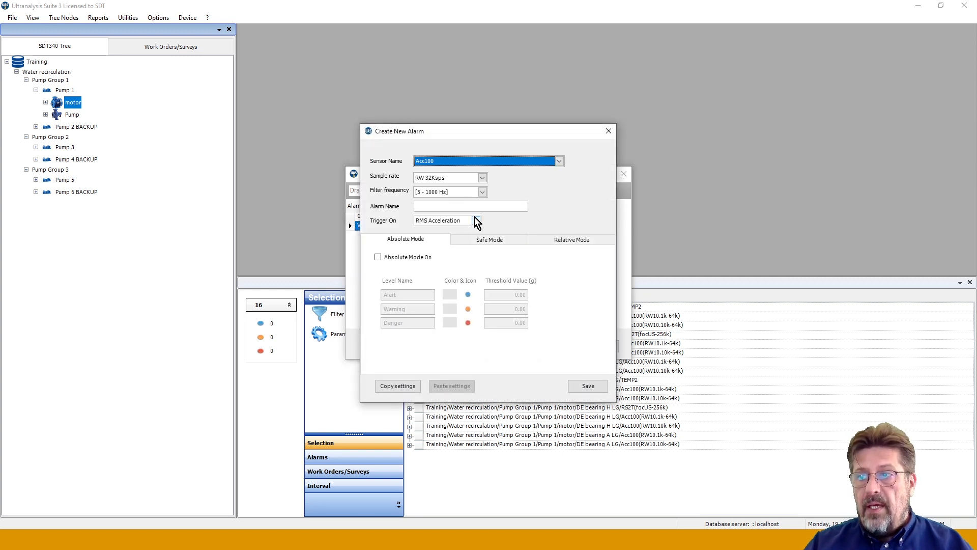
left_click(482, 179)
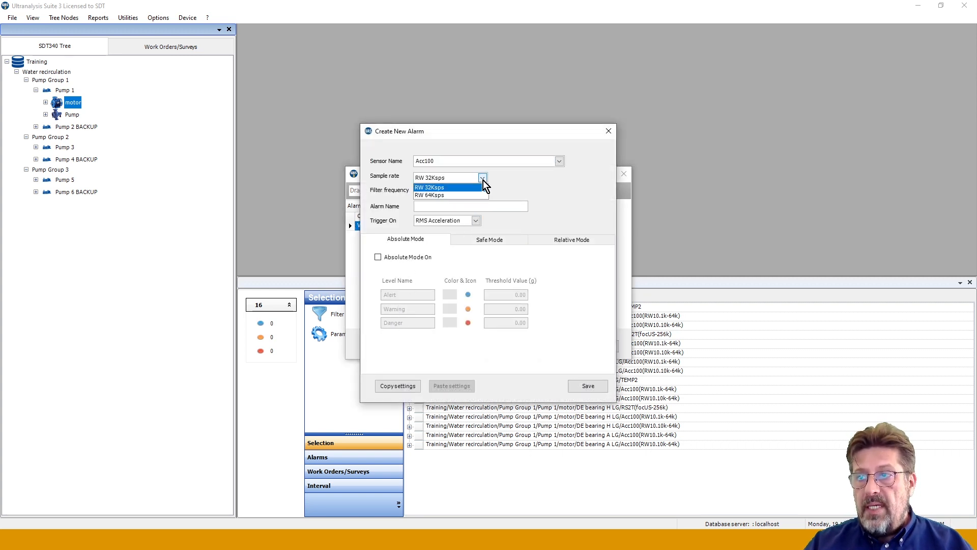
left_click(447, 196)
left_click(481, 193)
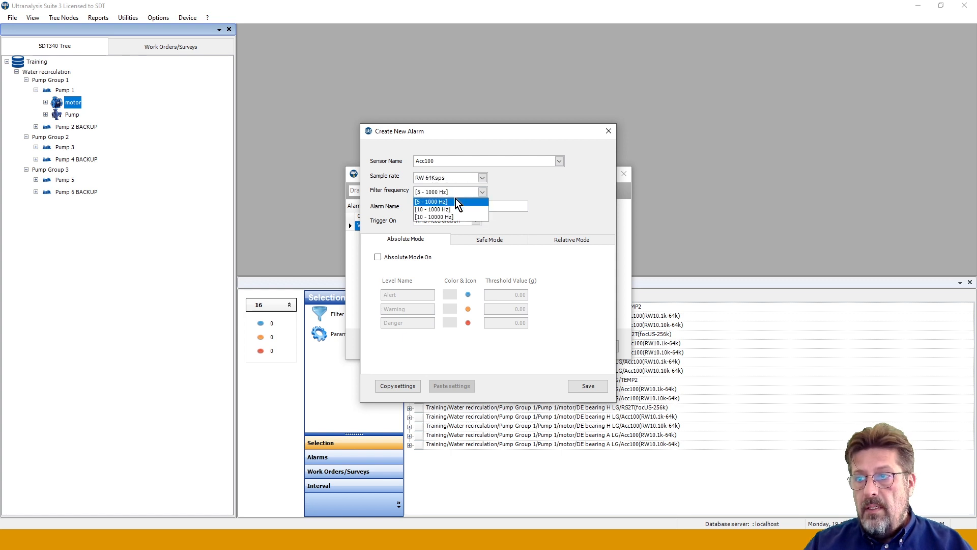
left_click(426, 209)
Enter "Vib motor NdE" as the name of the RMS Acceleration alarm
left_click(425, 206)
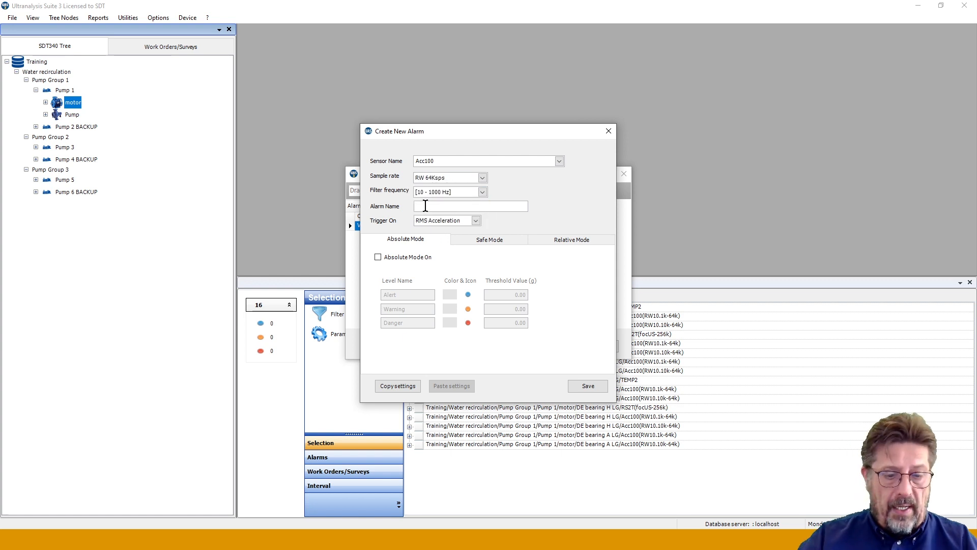
type("C")
type("V")
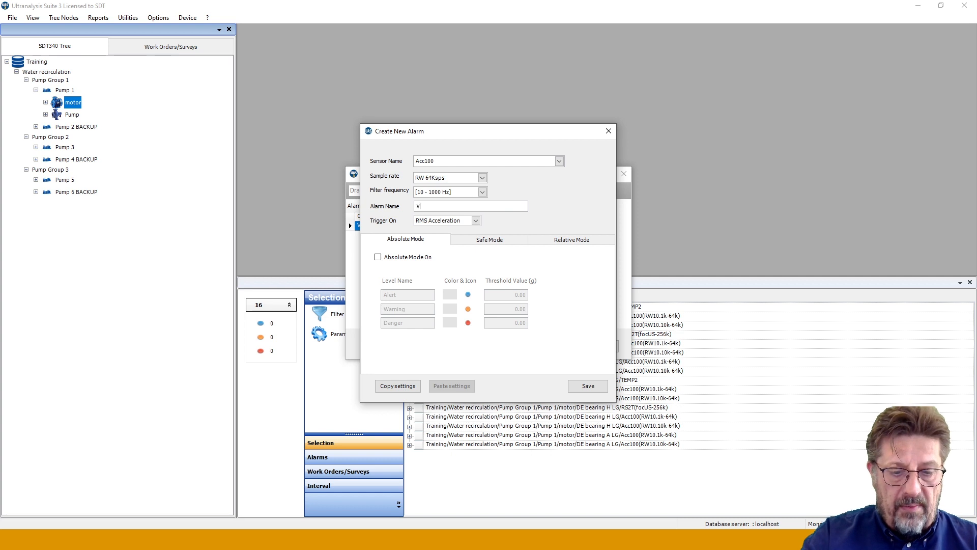
type("ib m")
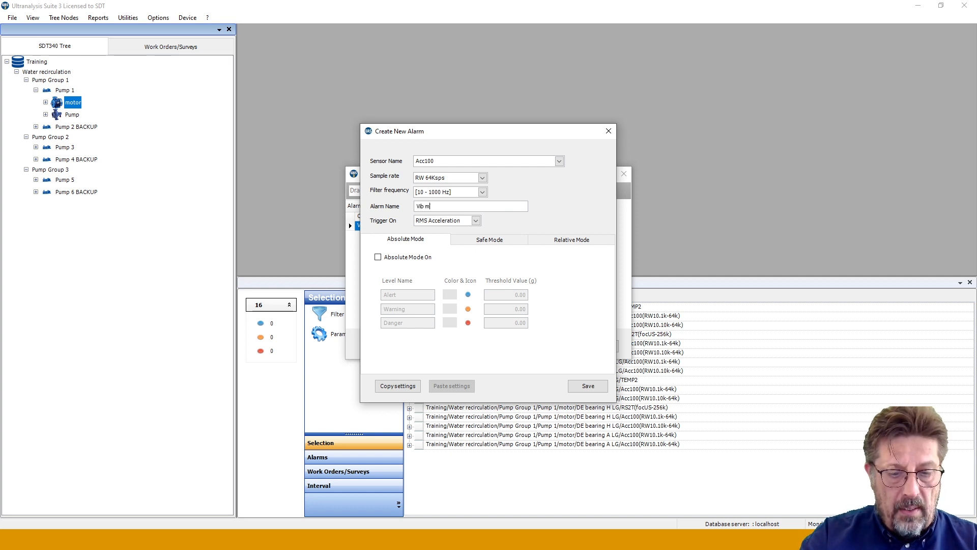
type("otor NdE")
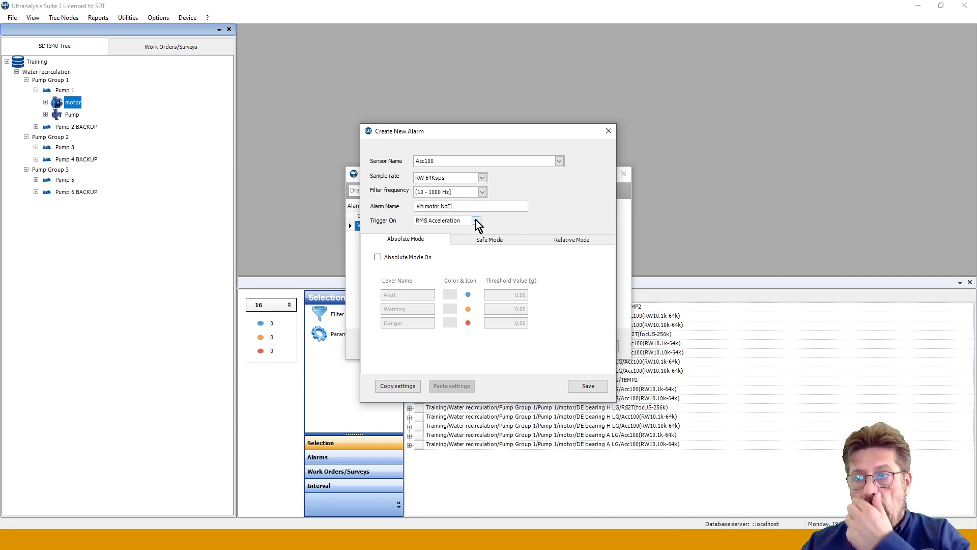
Turn on Absolute Mode with thresholds of 1 g for Alert, 2 g for Warning and 3 g for Danger
left_click(377, 257)
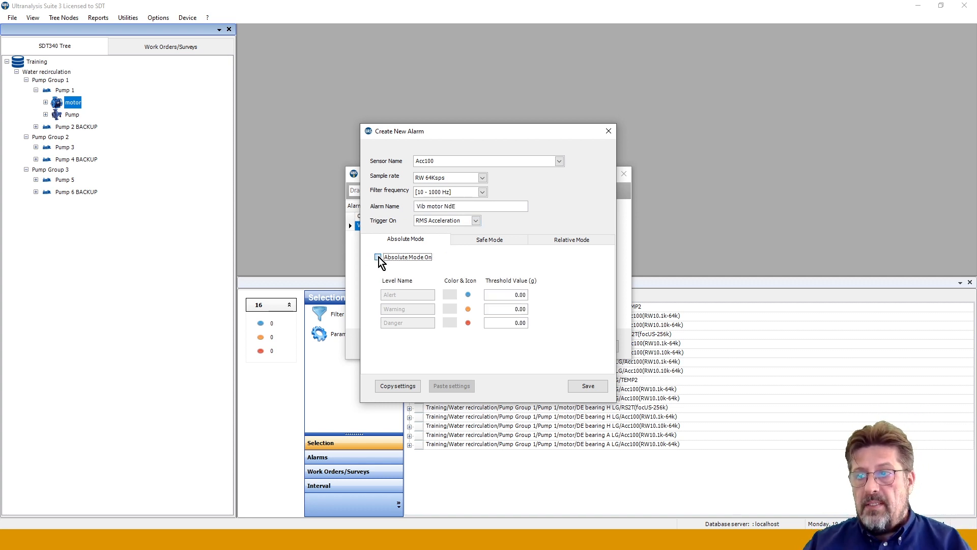
left_click(515, 292)
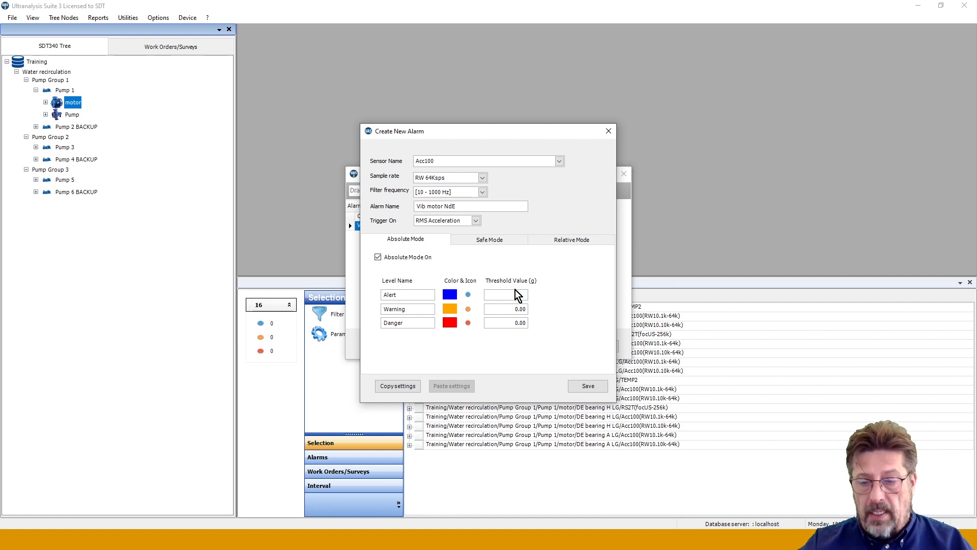
type("1.")
left_click(515, 308)
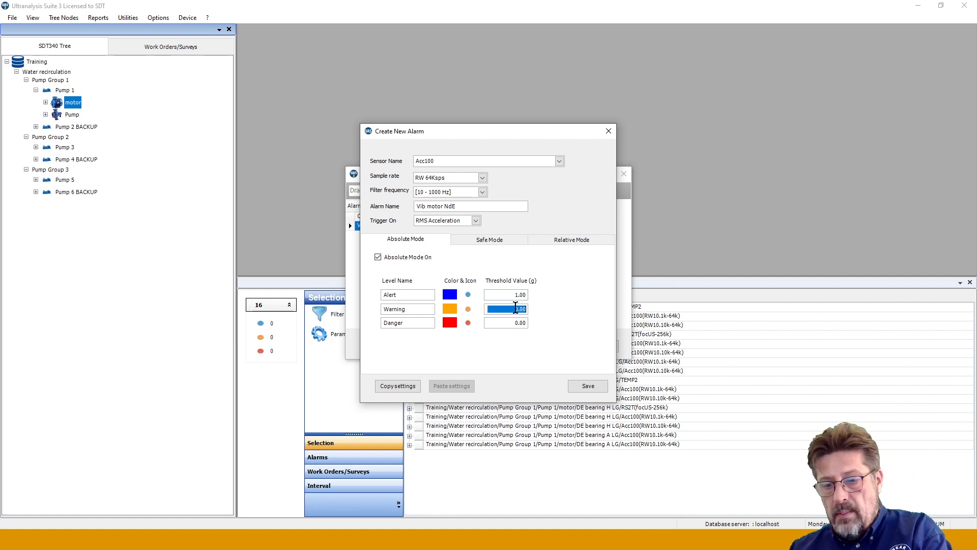
type("2")
left_click(517, 322)
type("3")
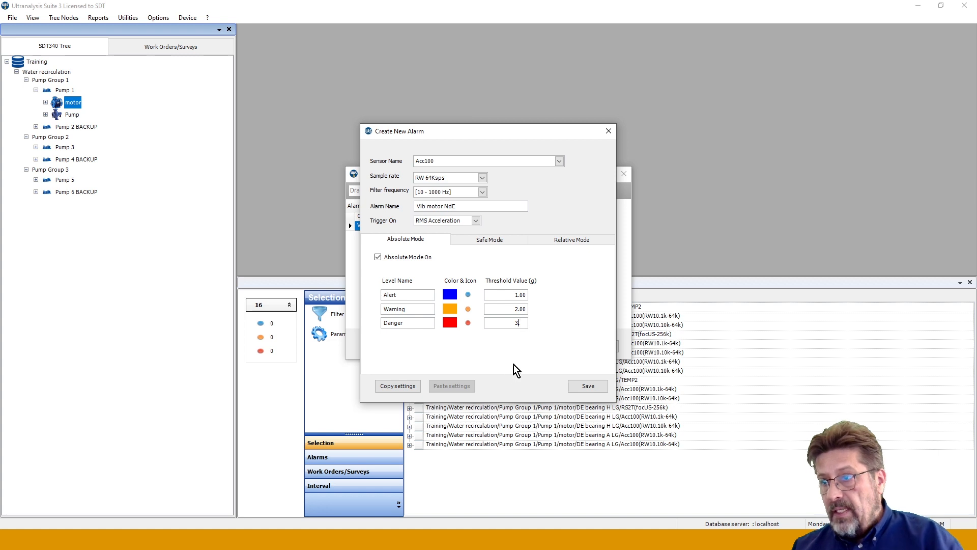
Rename the RMS Acceleration alarm to "Vib motor NdE RMS" and save it
left_click(588, 386)
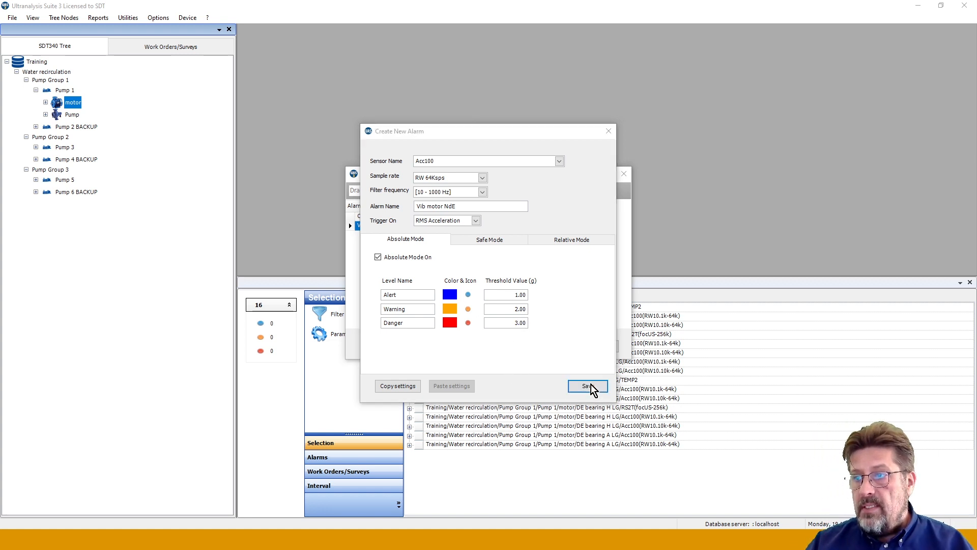
left_click(544, 306)
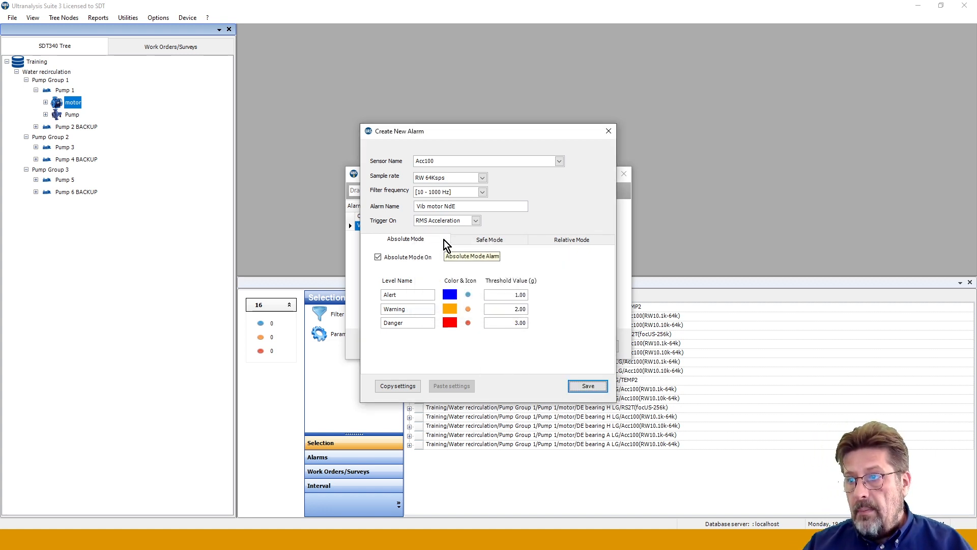
left_click(460, 205)
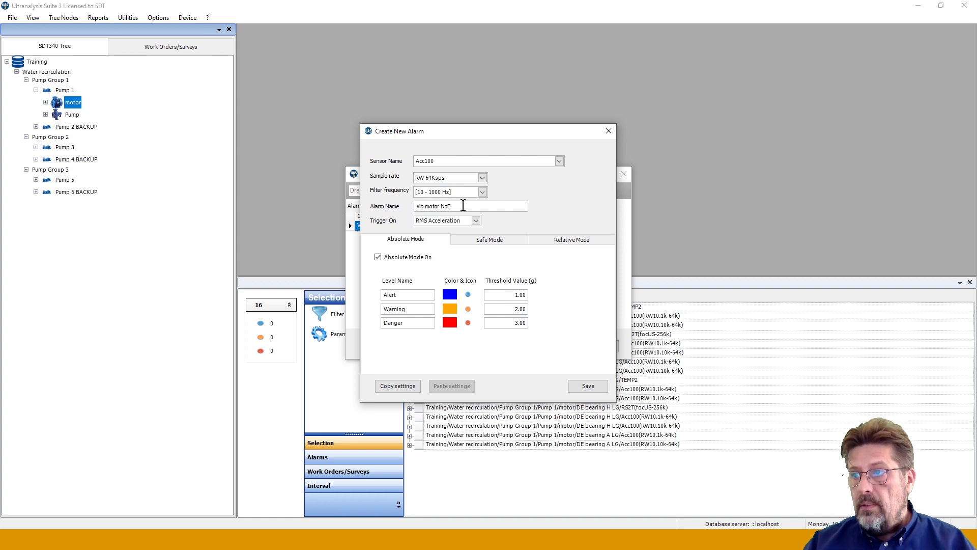
type("RMS")
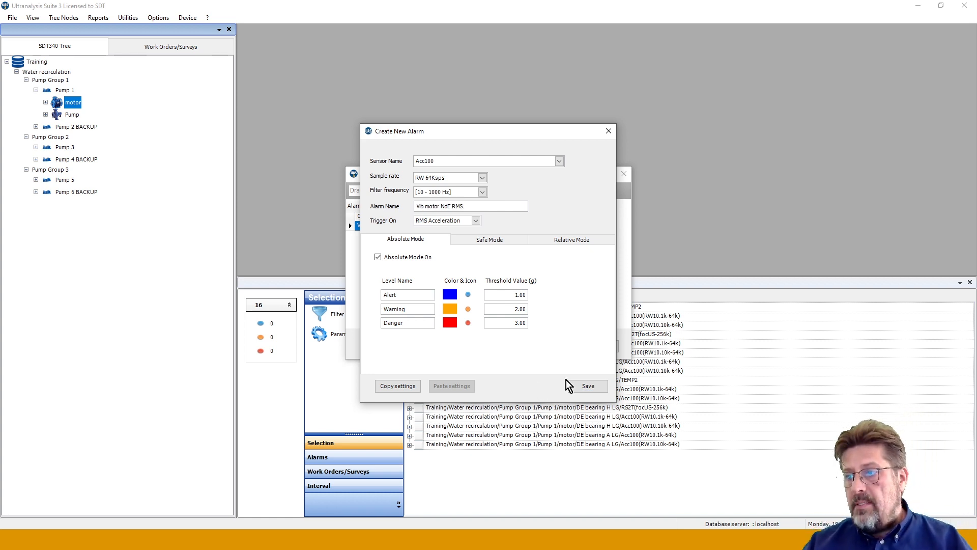
left_click(580, 389)
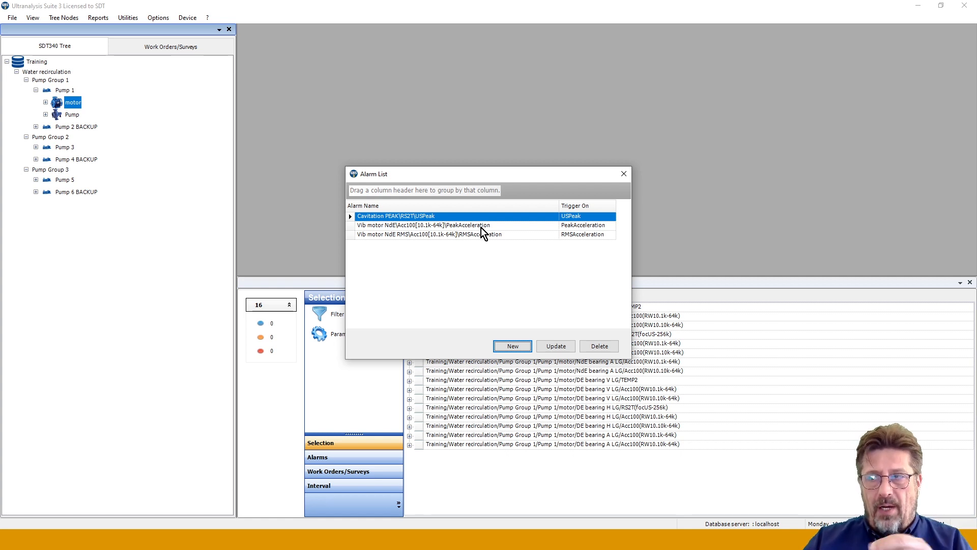
Examine the trigger options and alarm modes in a blank new alarm, then discard it and close the alarm list
left_click(513, 346)
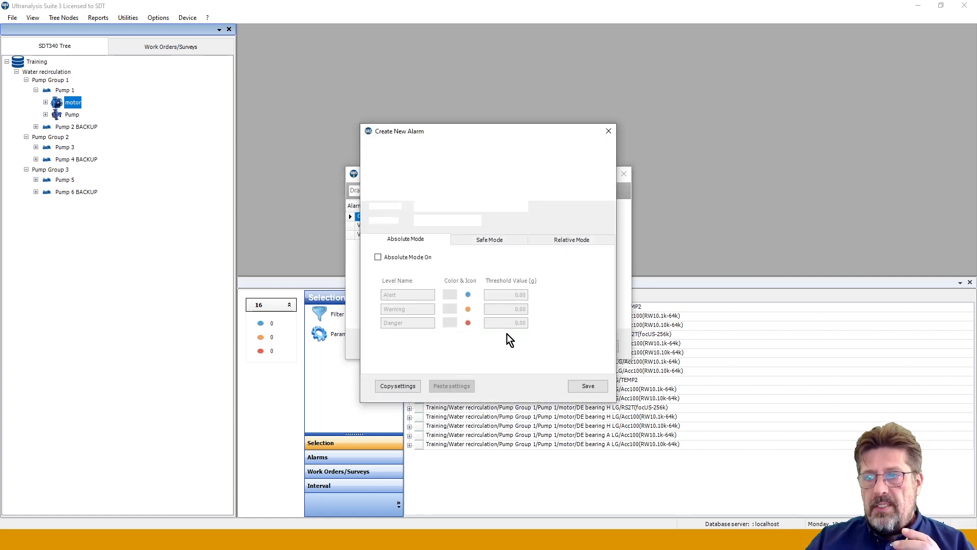
left_click(476, 220)
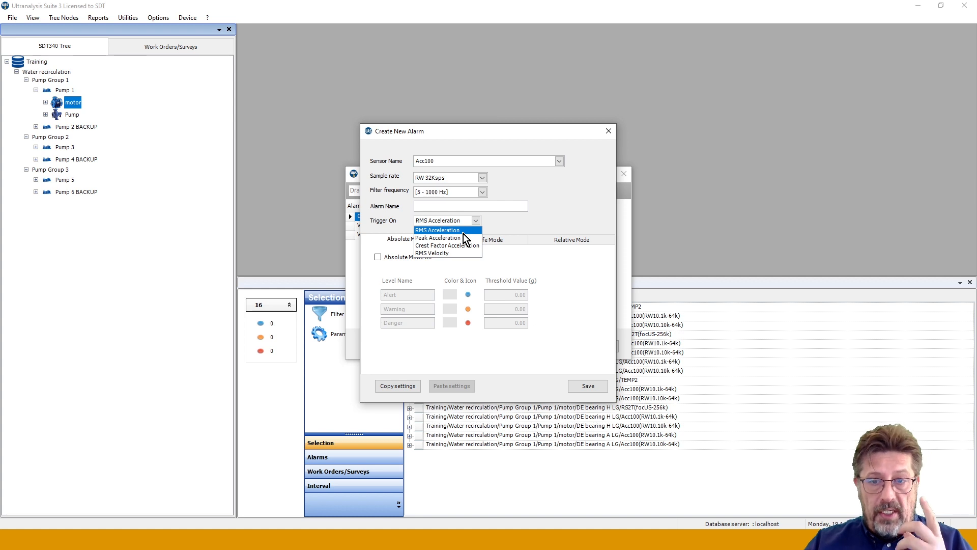
left_click(499, 222)
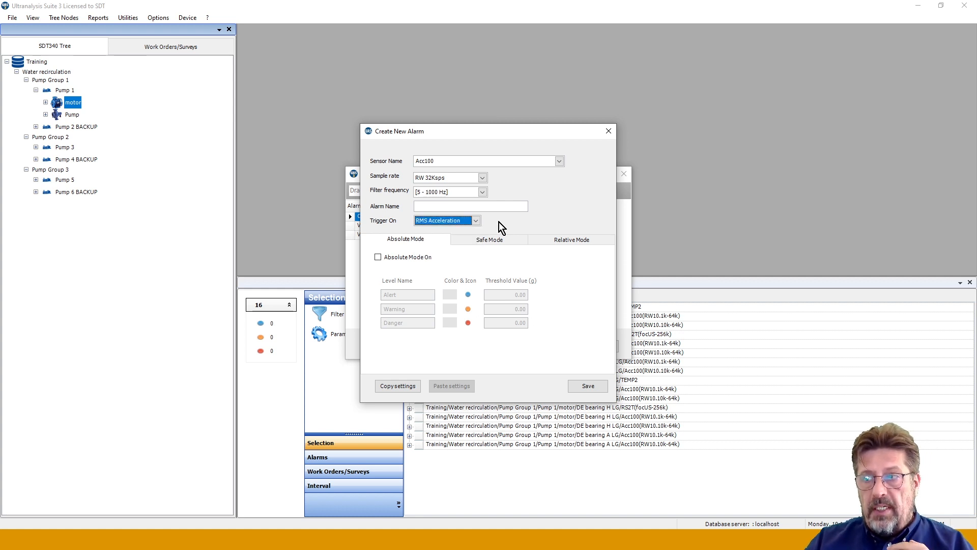
left_click(379, 258)
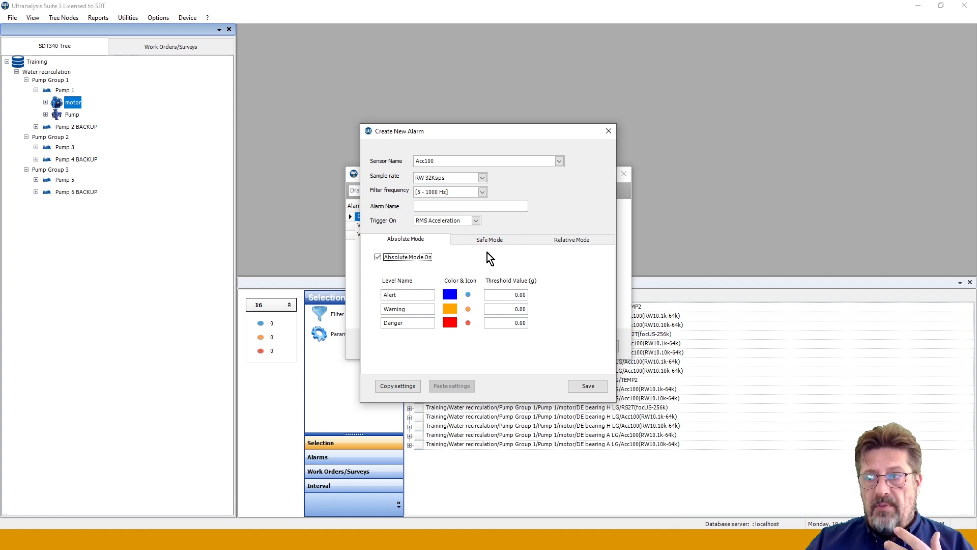
left_click(487, 239)
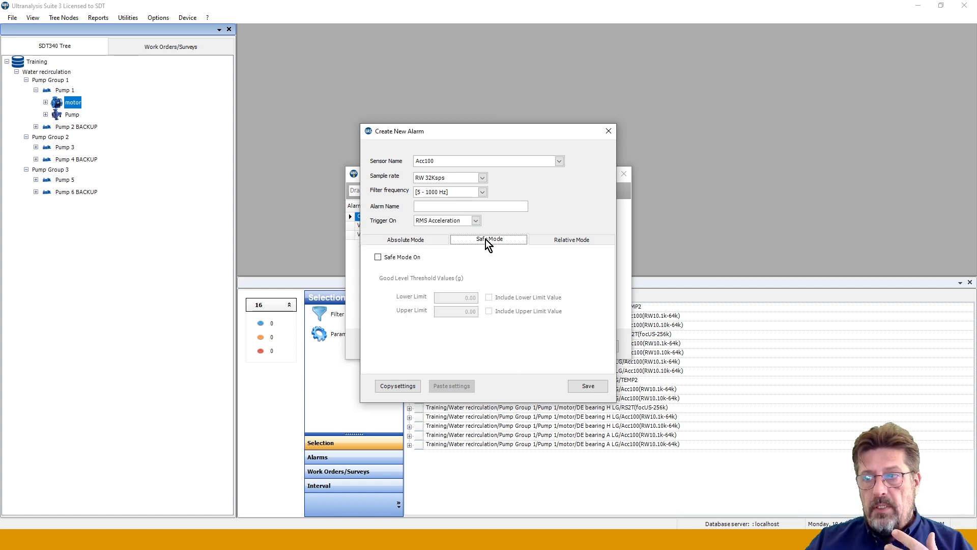
left_click(563, 238)
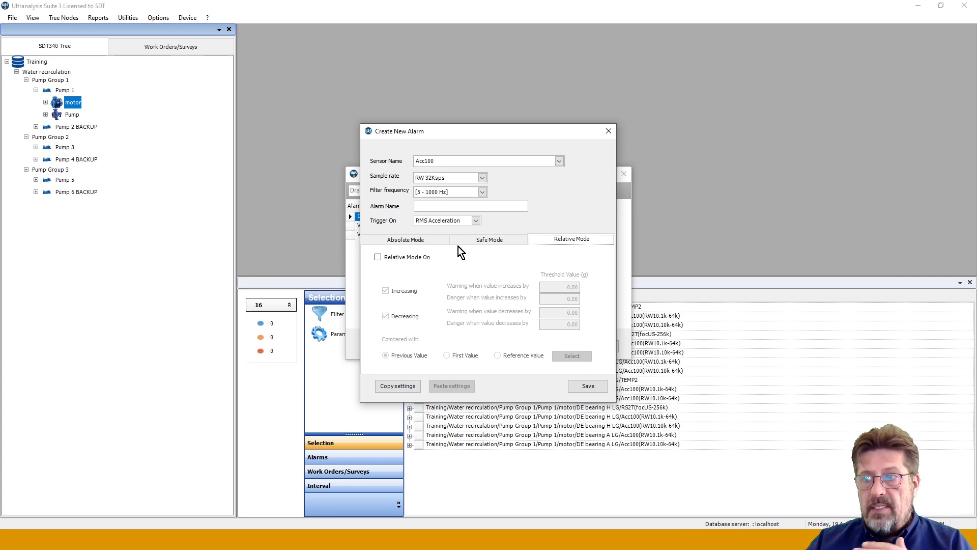
left_click(609, 131)
left_click(530, 305)
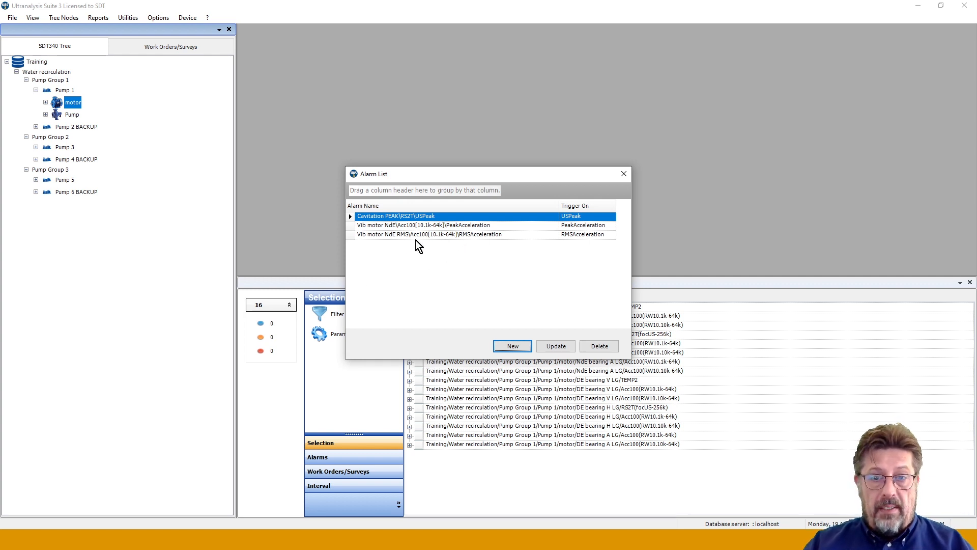
left_click(627, 176)
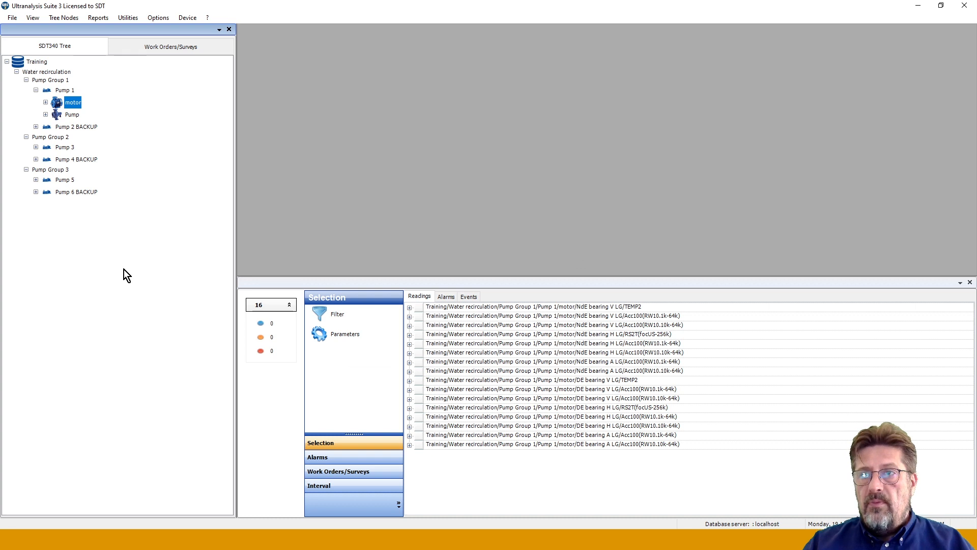
Attach the existing Cavitation PEAK alarm template to the RS2T(focUS-256k) reading under the Volute of Pump 1's Pump
left_click(45, 114)
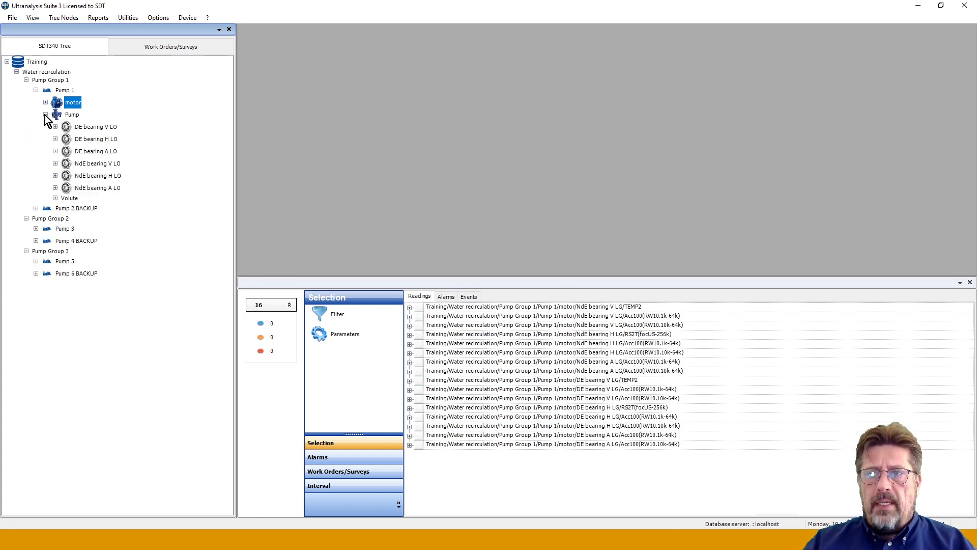
left_click(55, 198)
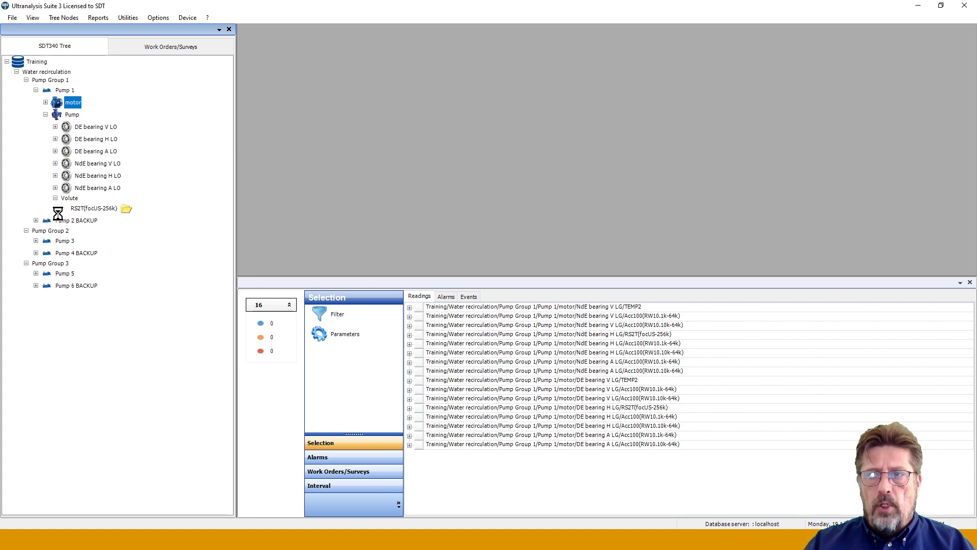
right_click(82, 209)
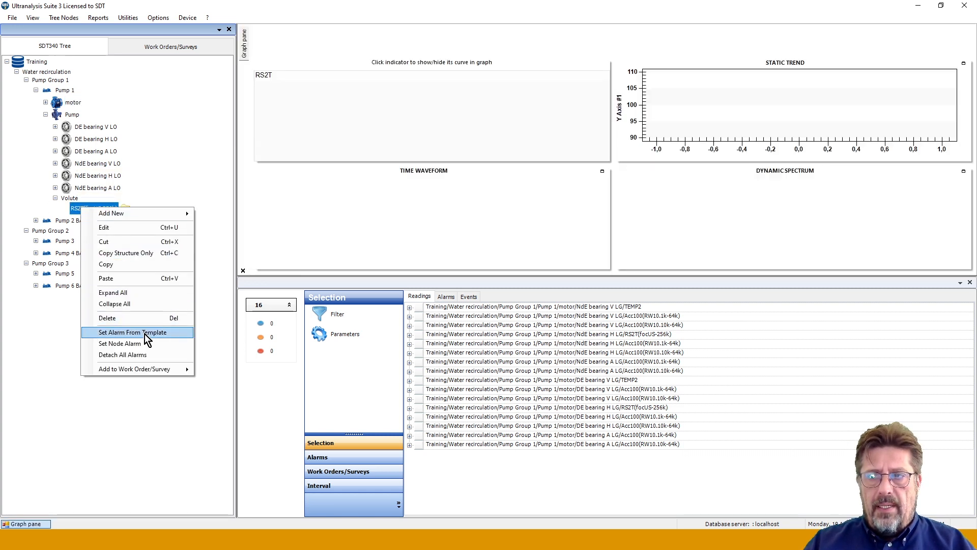
left_click(131, 396)
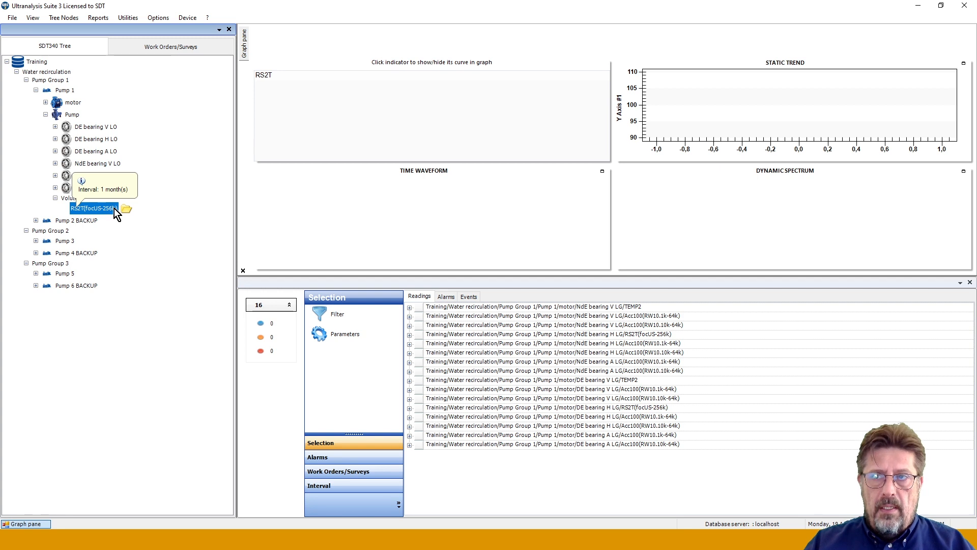
right_click(81, 209)
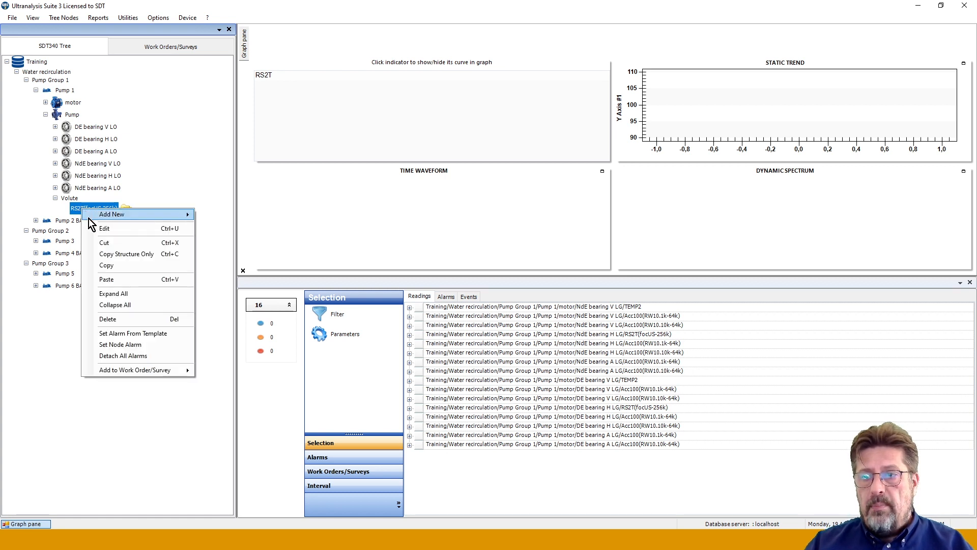
left_click(139, 328)
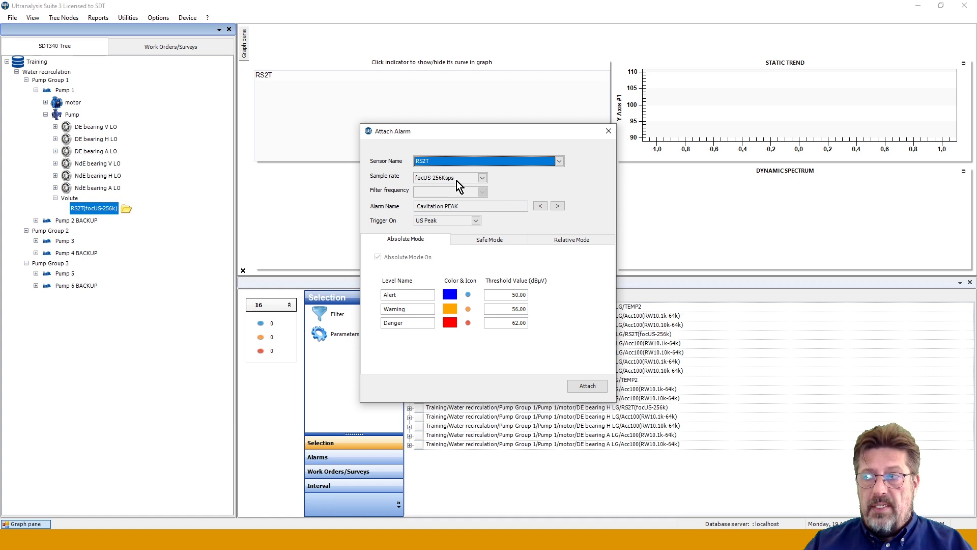
left_click(558, 207)
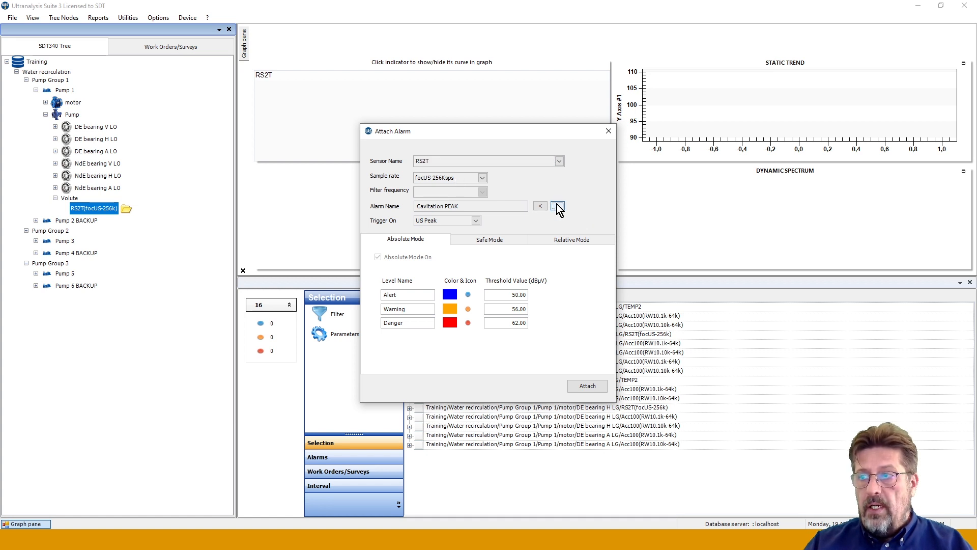
left_click(540, 207)
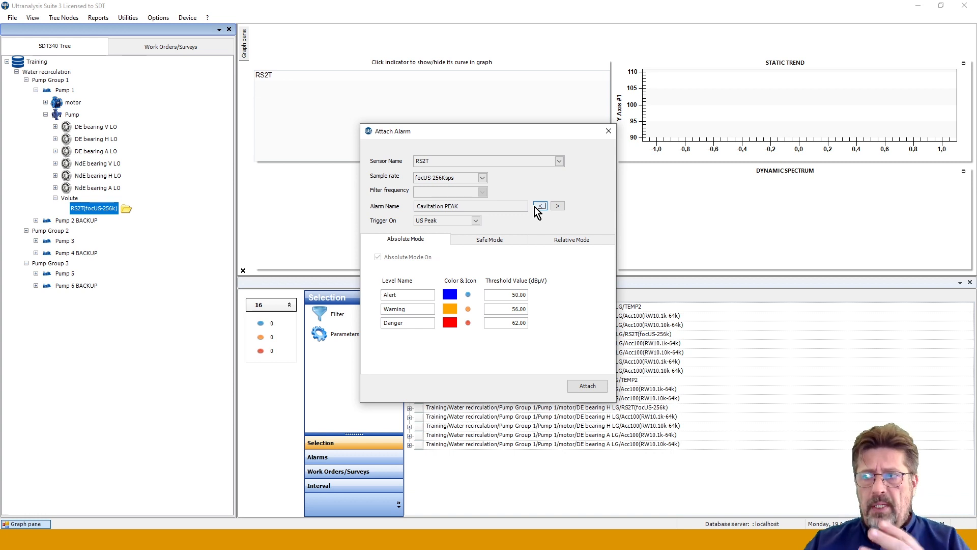
left_click(558, 207)
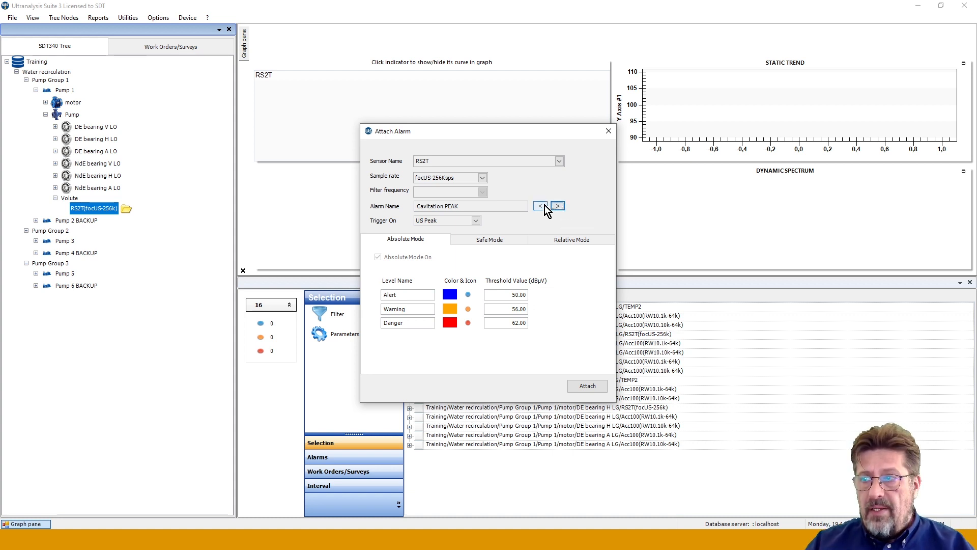
left_click(541, 207)
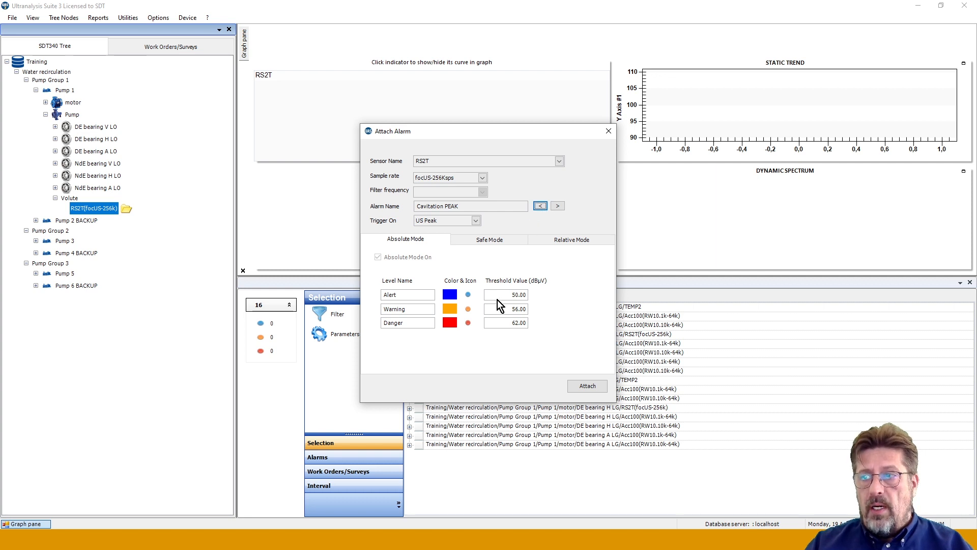
left_click(590, 386)
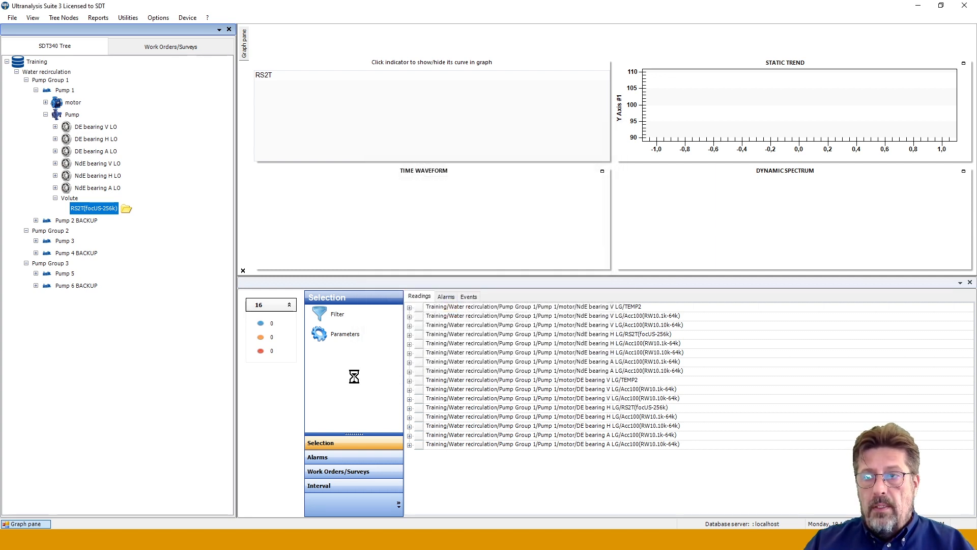
Inspect the alarm attached to the Volute RS2T reading, including its level thresholds and safe range
double_click(94, 207)
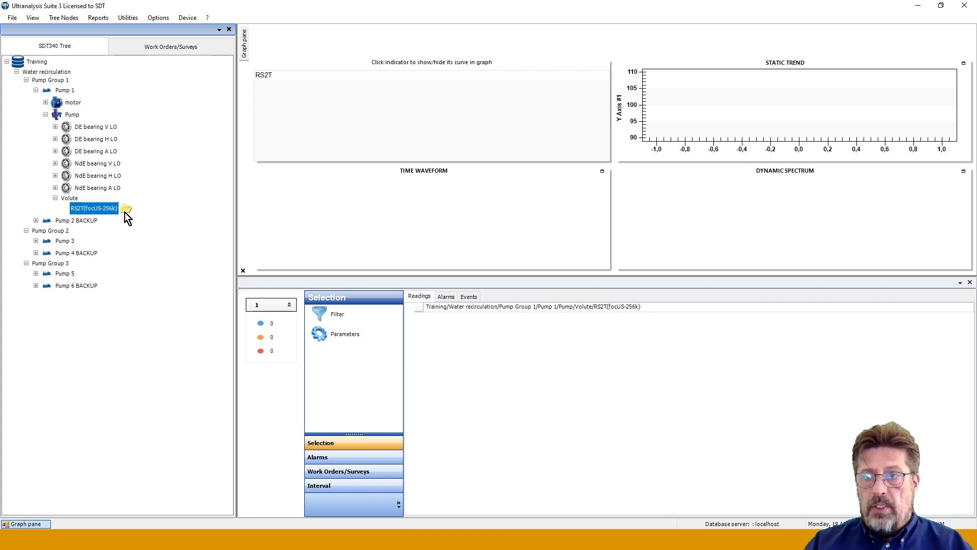
mouse_move(134, 204)
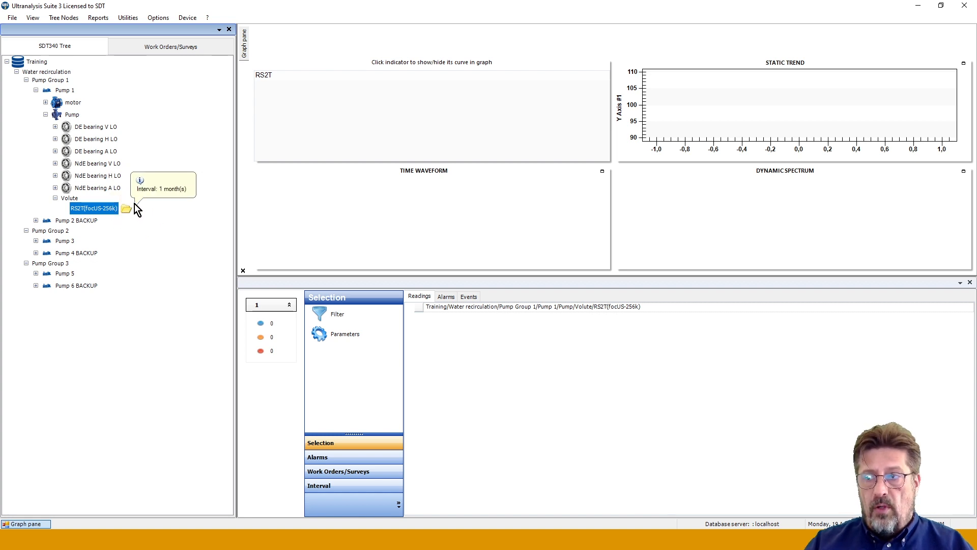
left_click(446, 297)
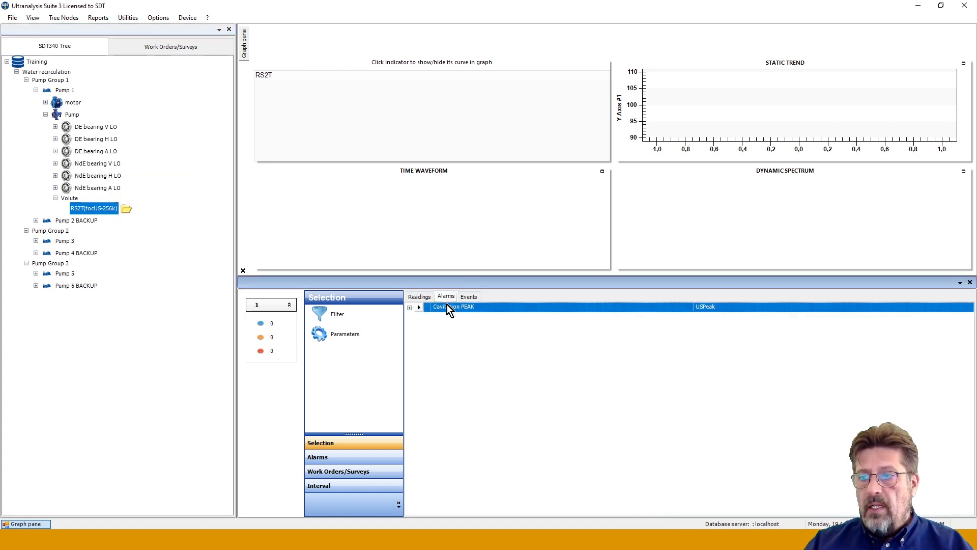
left_click(410, 307)
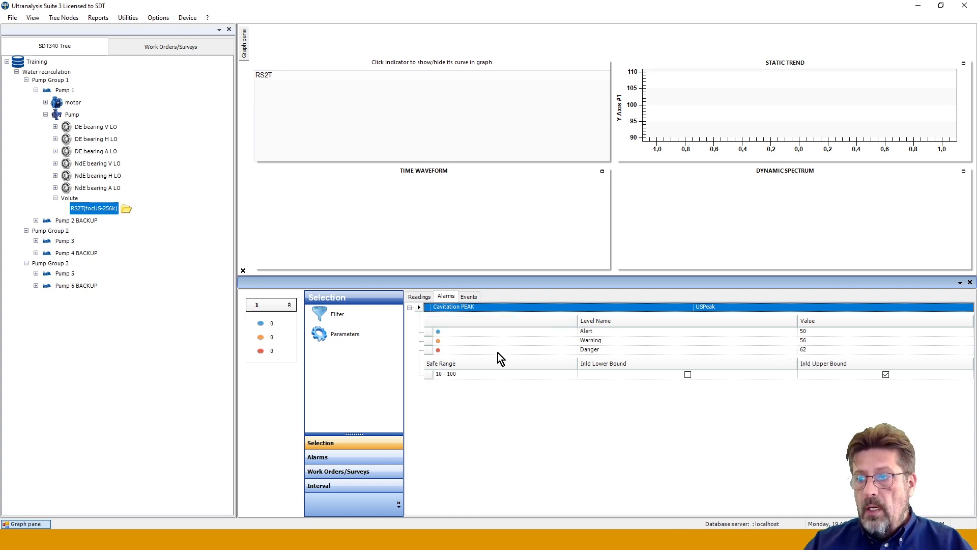
left_click(437, 365)
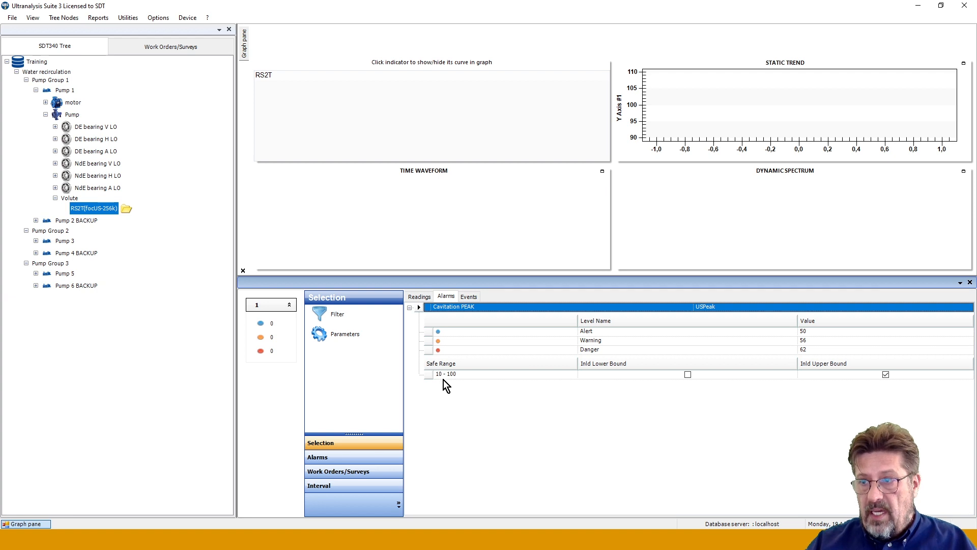
left_click(409, 308)
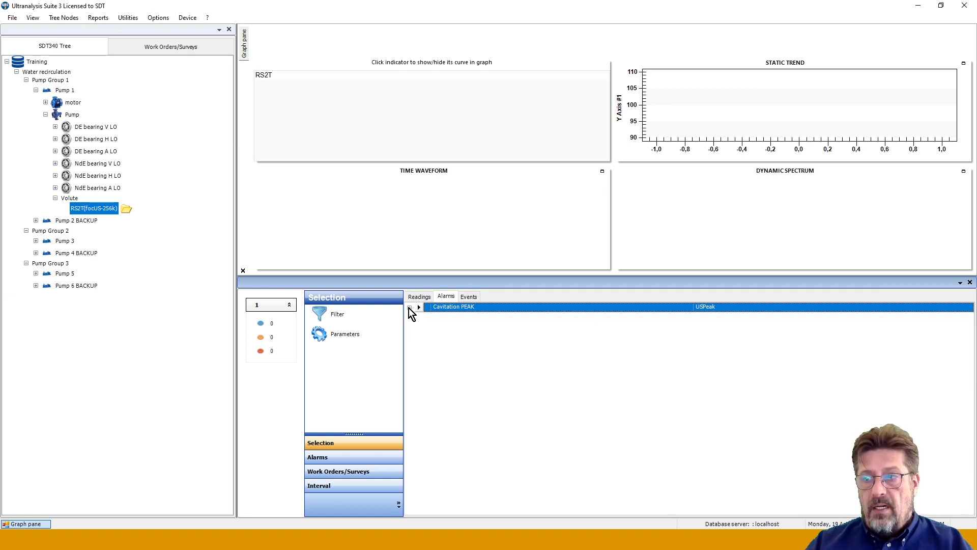
left_click(418, 298)
Detach all alarms from Pump 1's Volute RS2T reading and check the reading's alarms
mouse_move(89, 210)
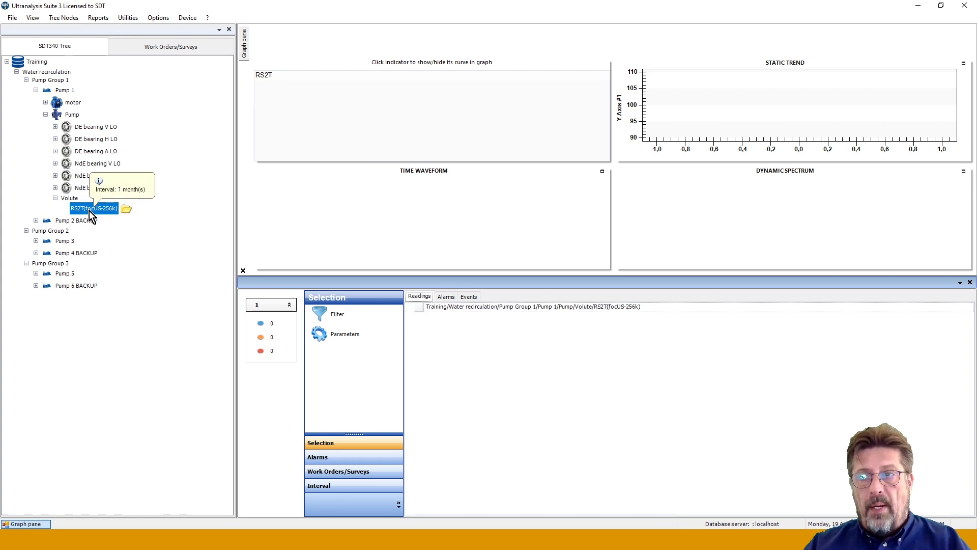
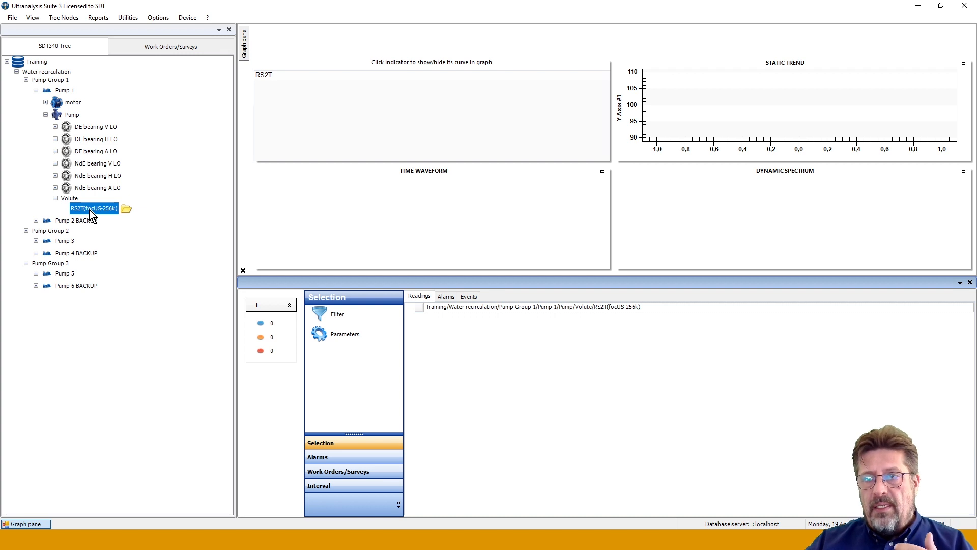
right_click(90, 210)
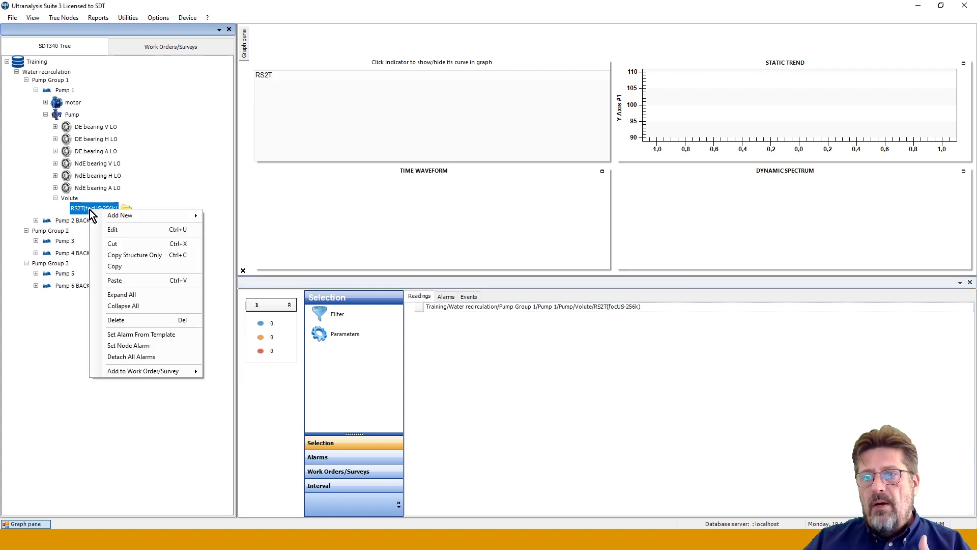
left_click(148, 356)
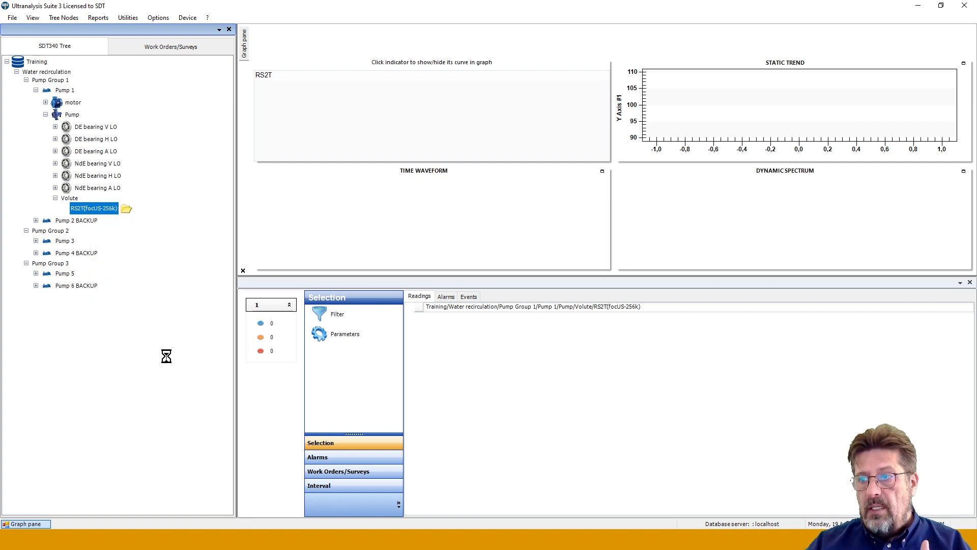
left_click(446, 298)
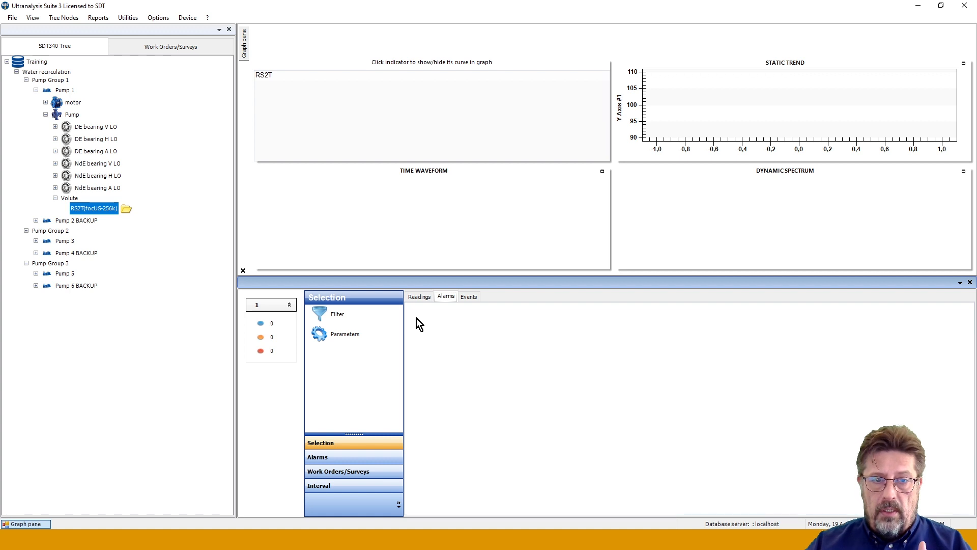
left_click(419, 297)
Review the alarm templates stored in the Alarm Functions list, and close it
left_click(122, 21)
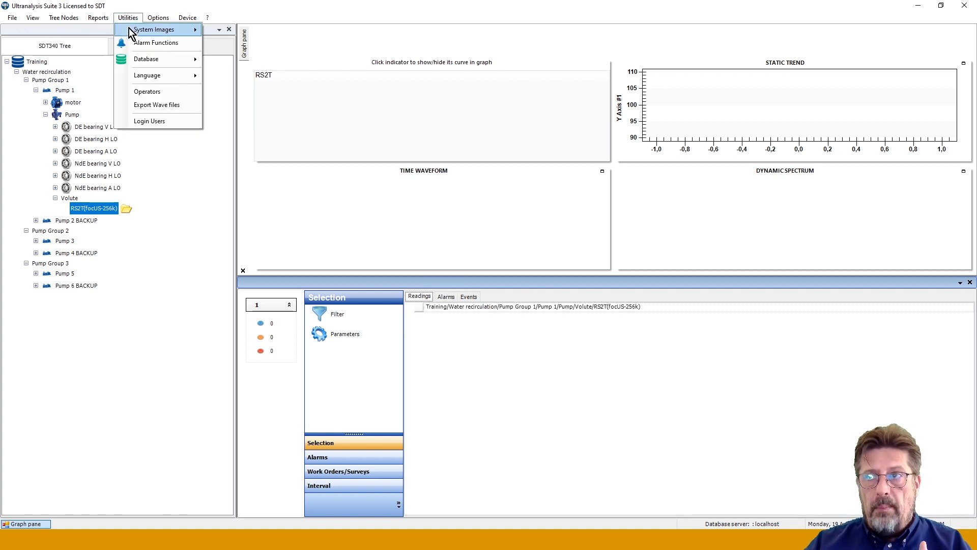
left_click(138, 45)
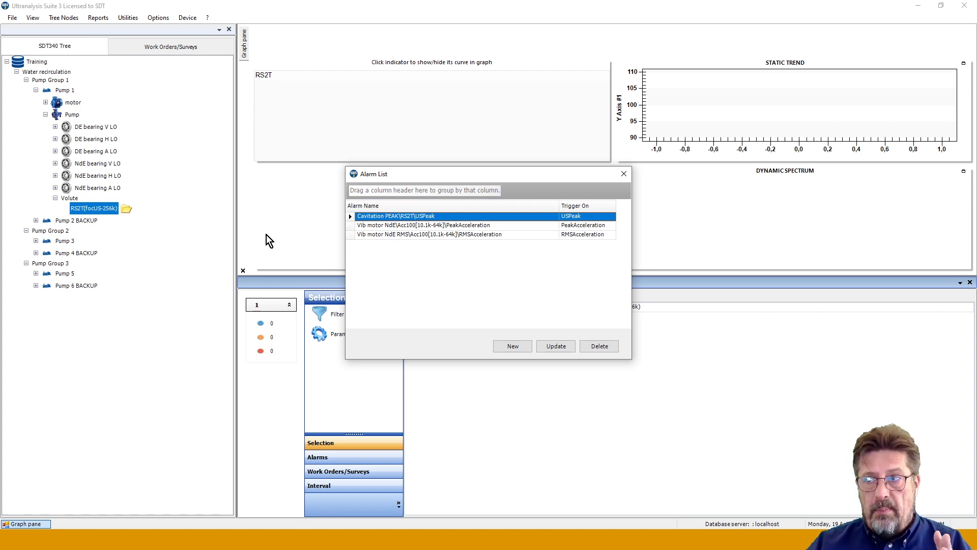
left_click(624, 174)
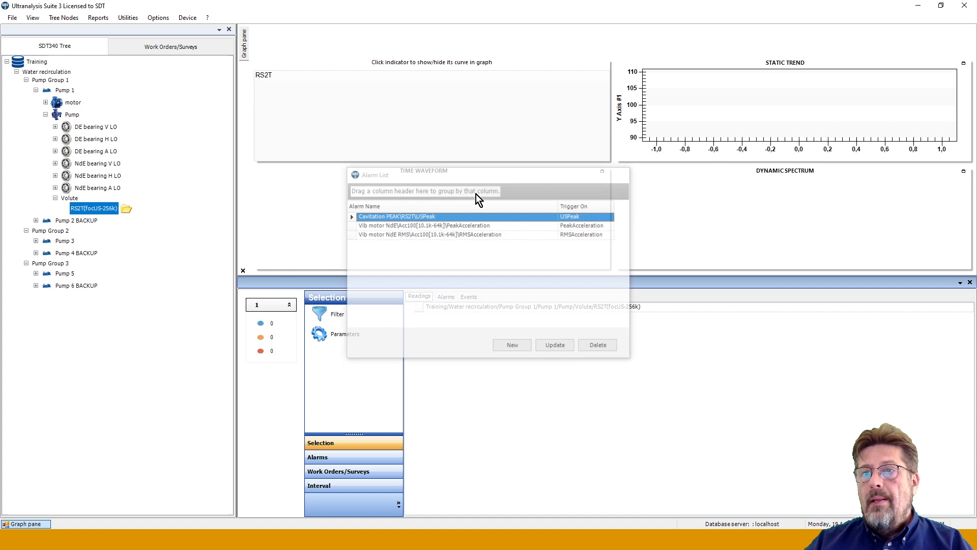
Filter the Water recirculation readings by "Volute" and select every matching RS2T reading from Pump 1 through Pump 6 BACKUP
left_click(55, 198)
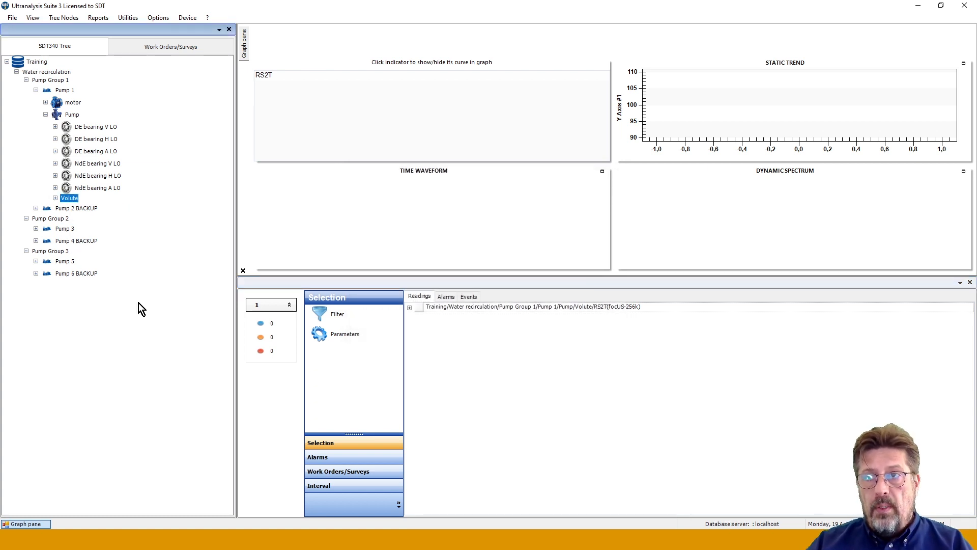
left_click(39, 72)
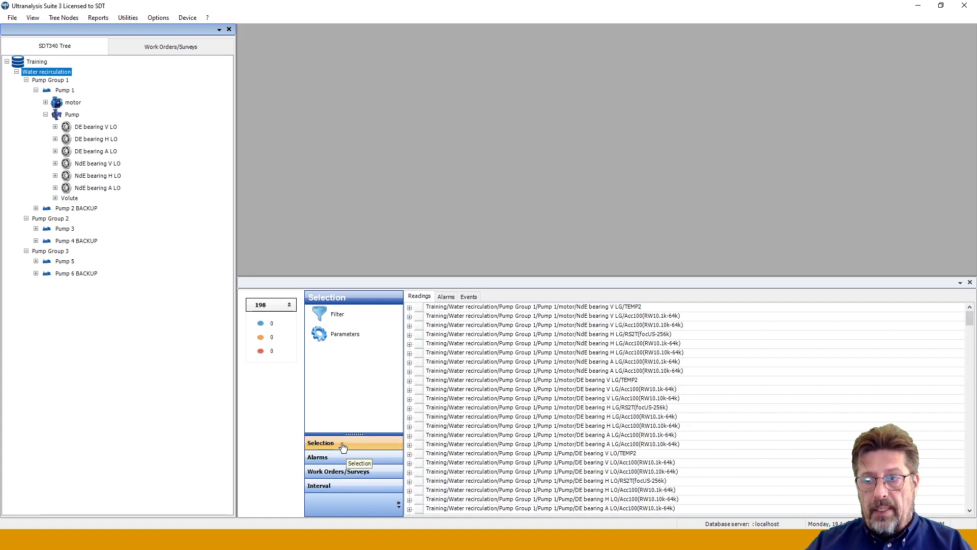
key("ctrl+f")
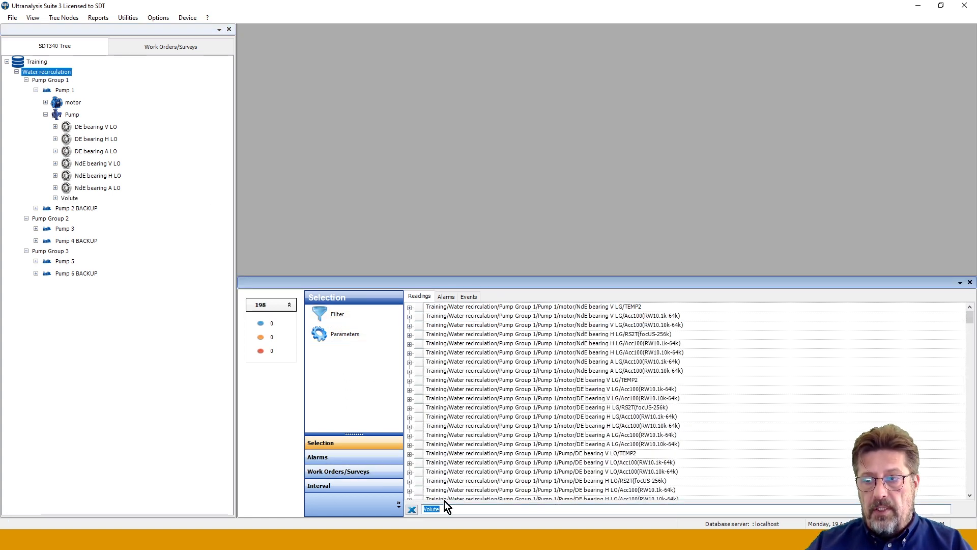
type("V")
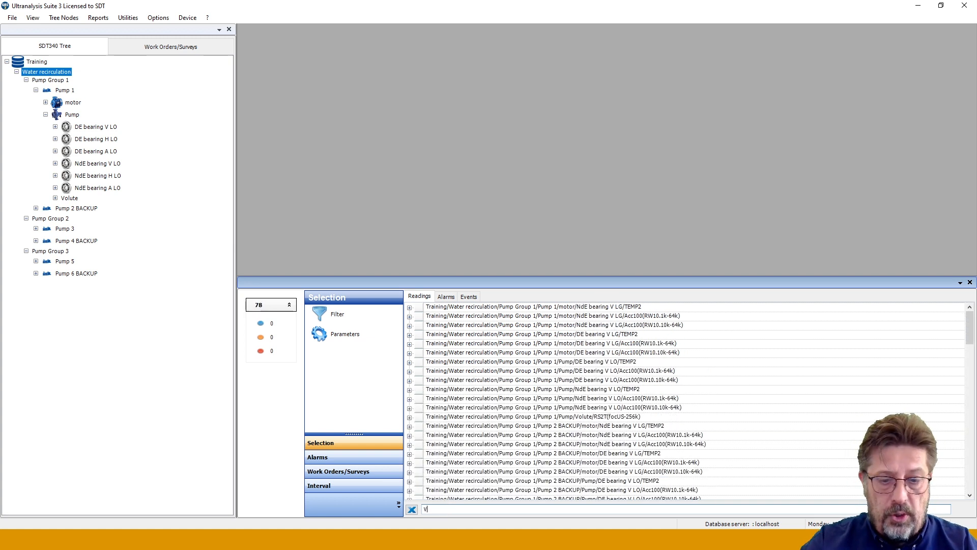
type("olute")
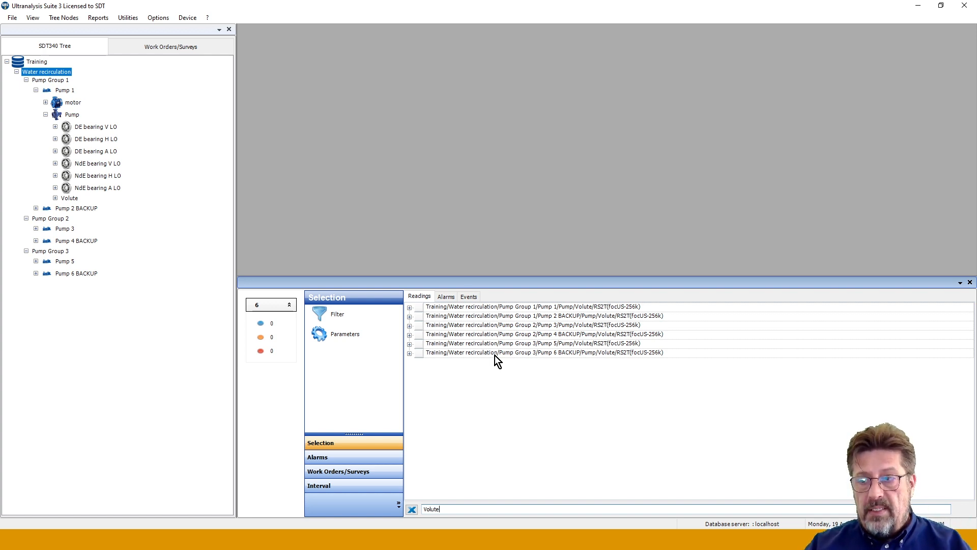
left_click(486, 308)
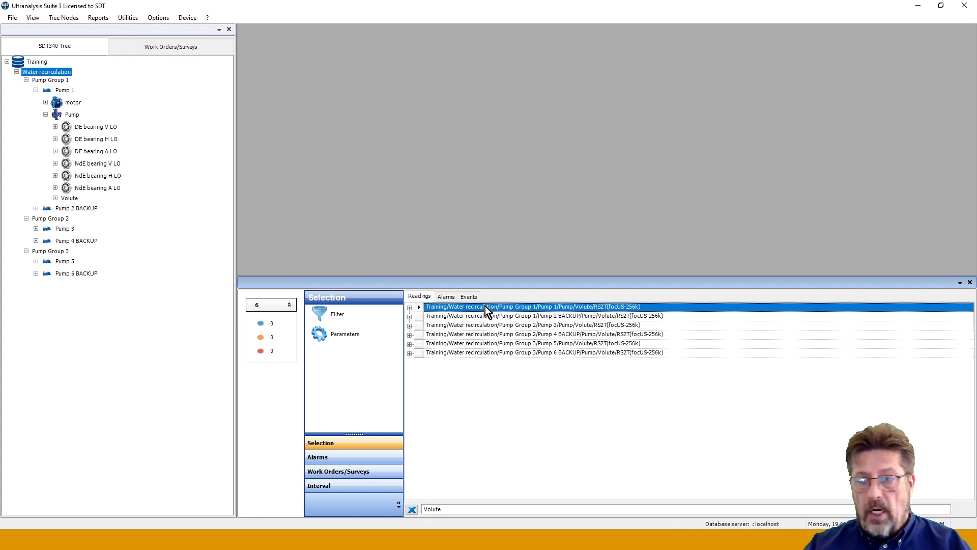
left_click(488, 350, "shift")
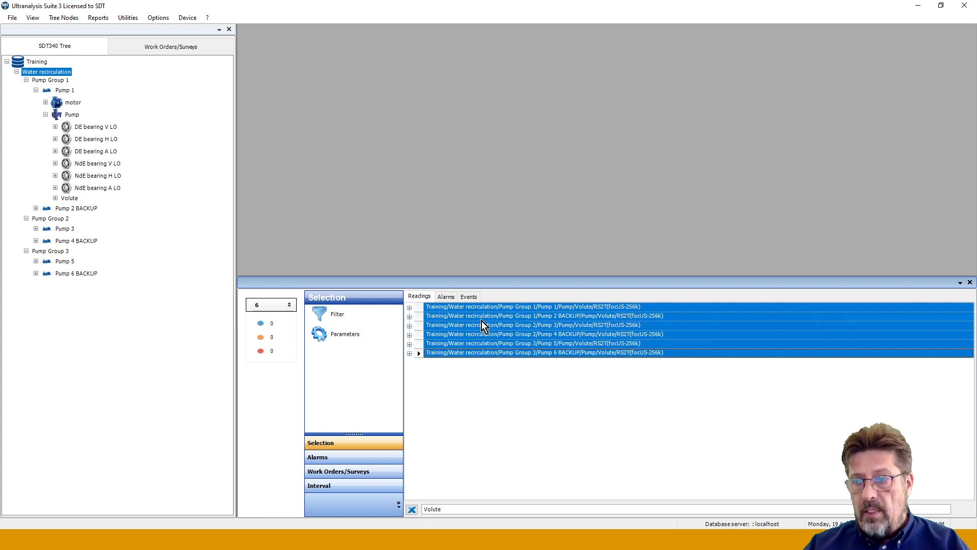
Attach the existing Cavitation PEAK alarm to all the selected Volute readings
left_click(360, 459)
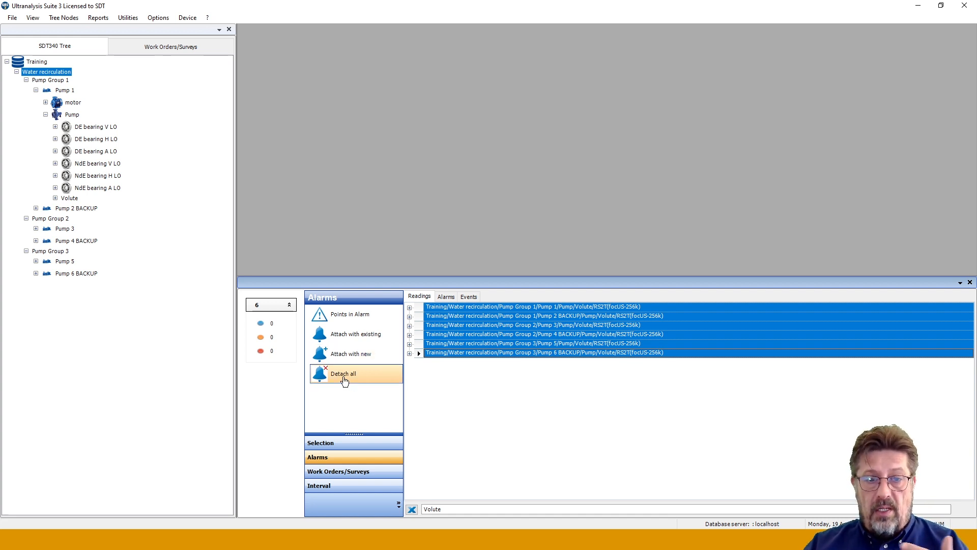
left_click(355, 340)
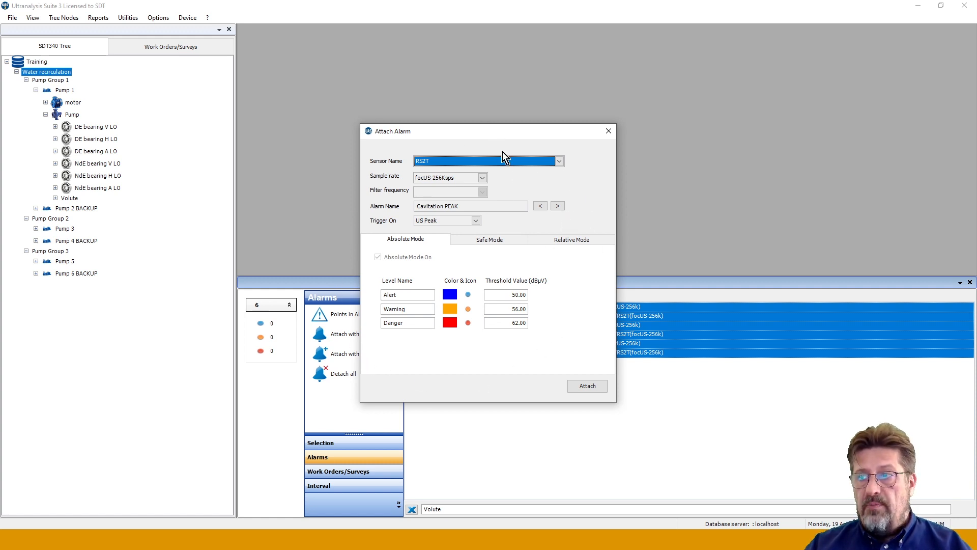
left_click(596, 384)
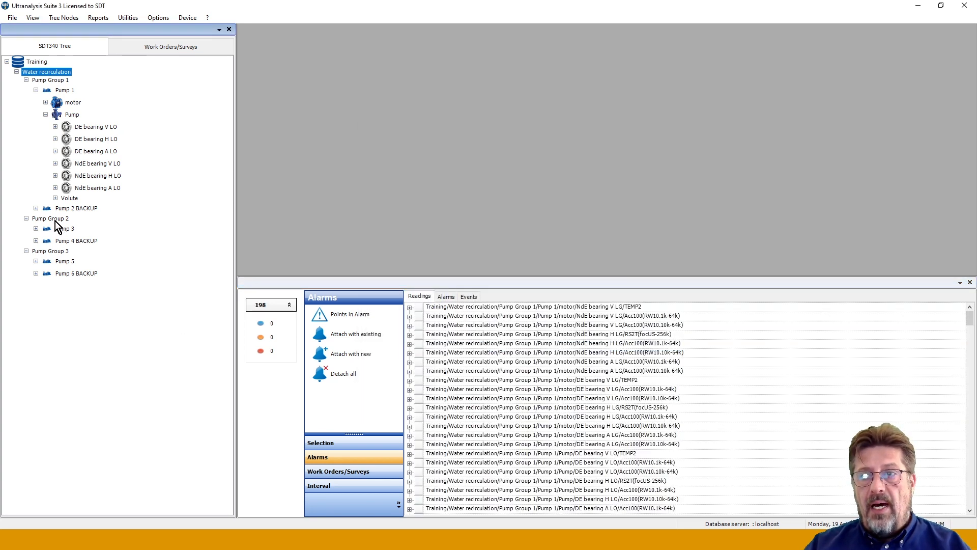
Check the Cavitation PEAK alarm's levels and safe range on the Volute RS2T reading of Pump 4 BACKUP, and collapse that Volute
left_click(35, 241)
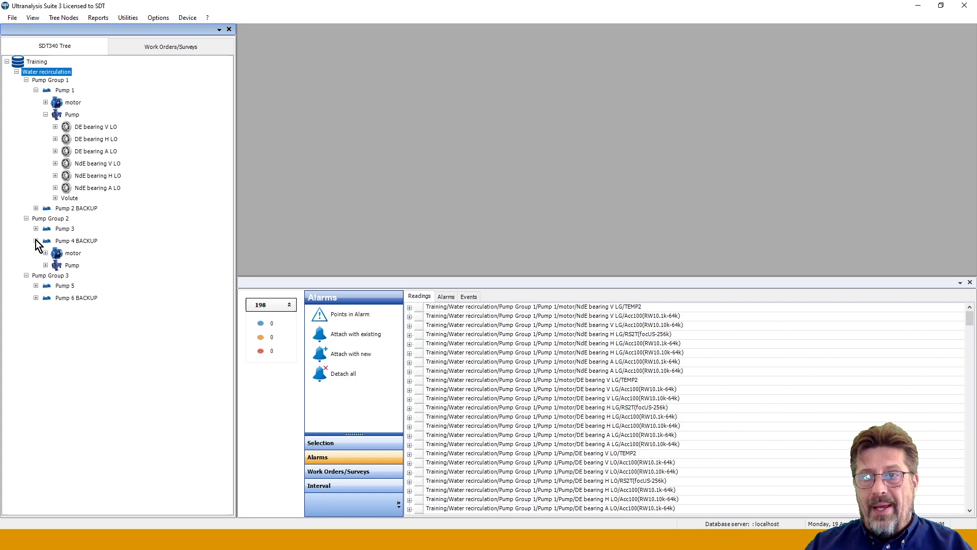
left_click(45, 265)
left_click(55, 348)
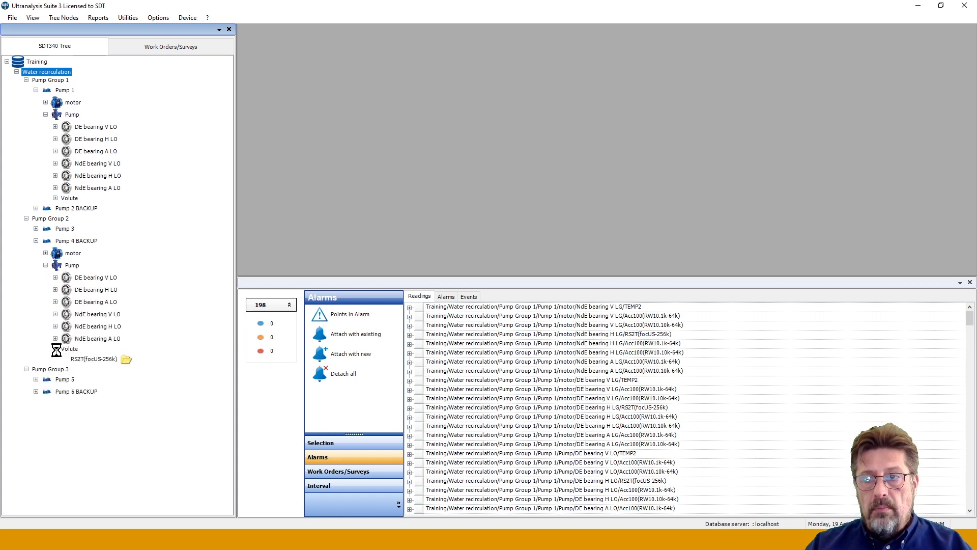
double_click(92, 360)
left_click(92, 359)
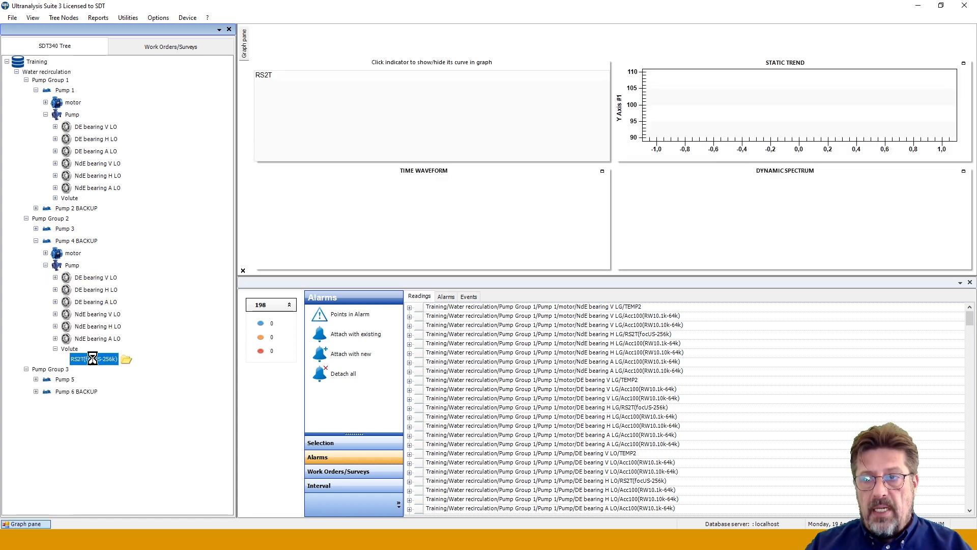
left_click(446, 297)
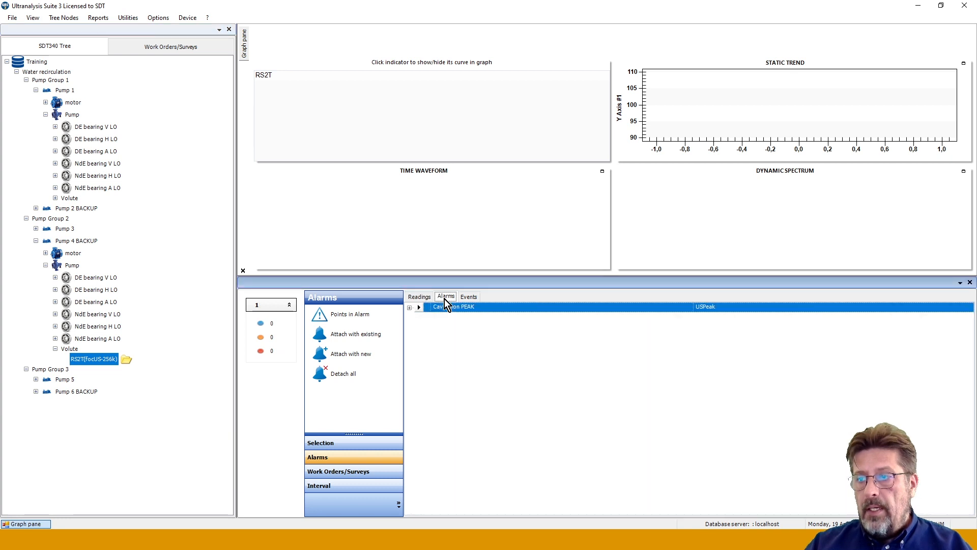
left_click(417, 305)
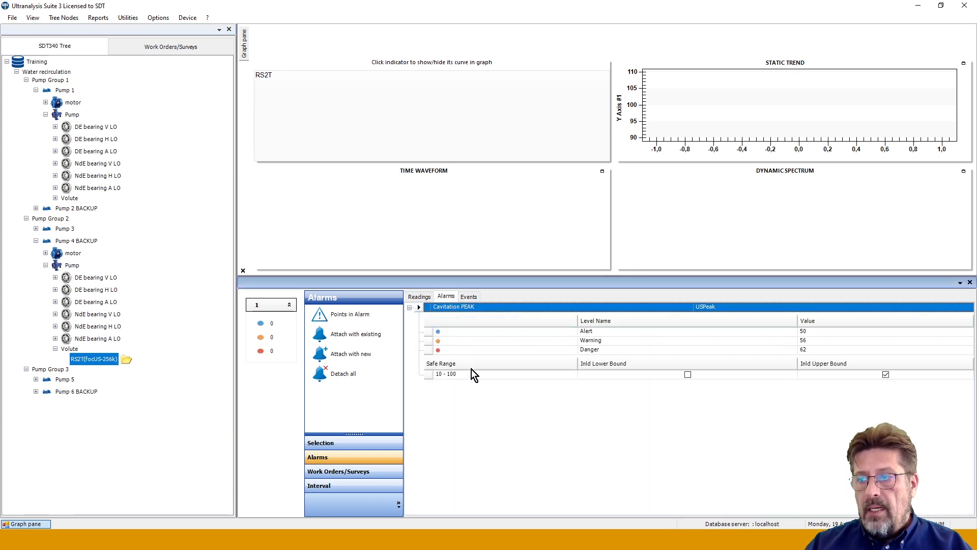
left_click(410, 308)
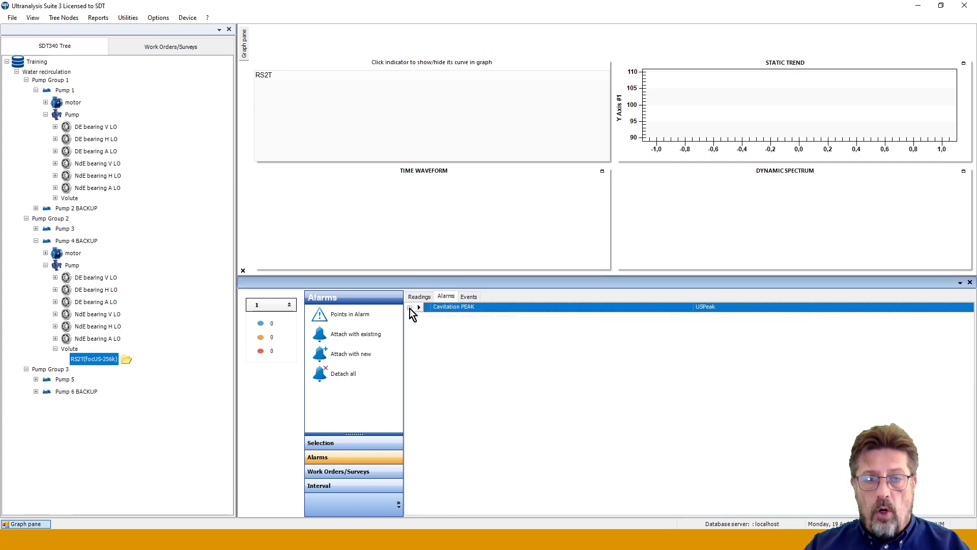
left_click(55, 349)
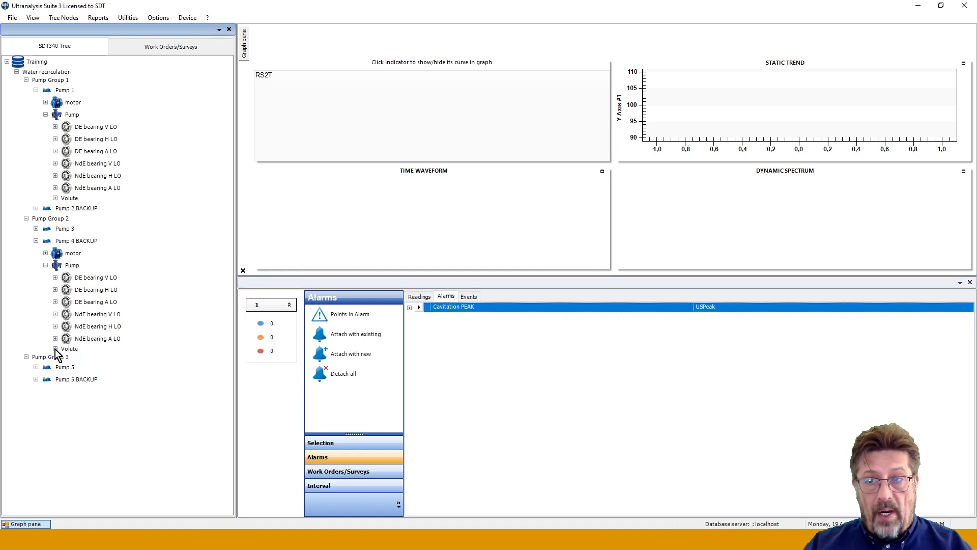
Look at the reading under Pump 1's Volute and collapse the whole Pump 1 branch
left_click(54, 198)
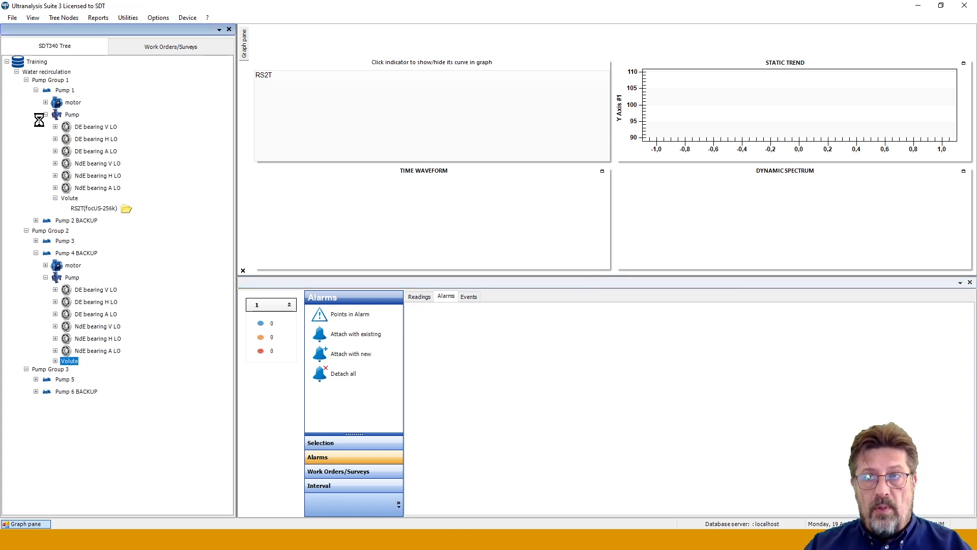
left_click(55, 198)
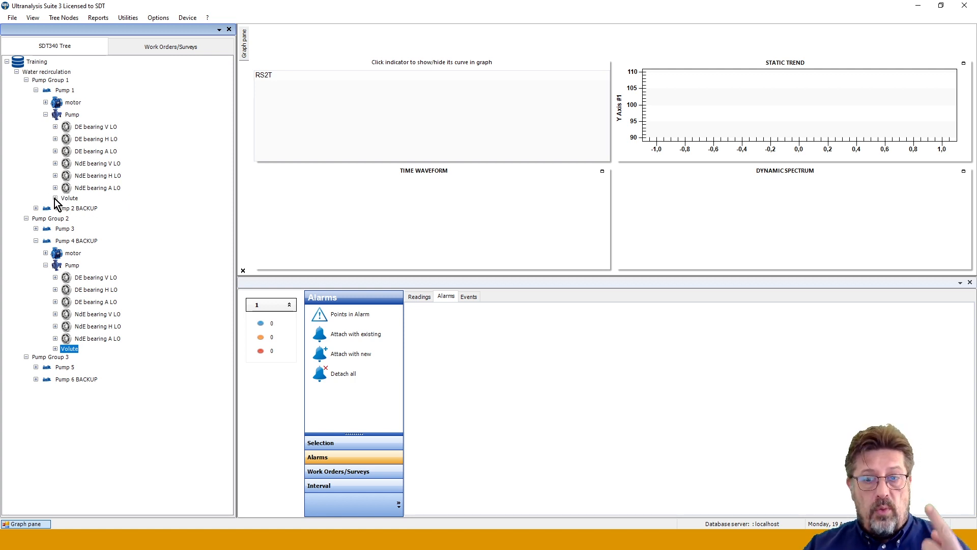
left_click(45, 115)
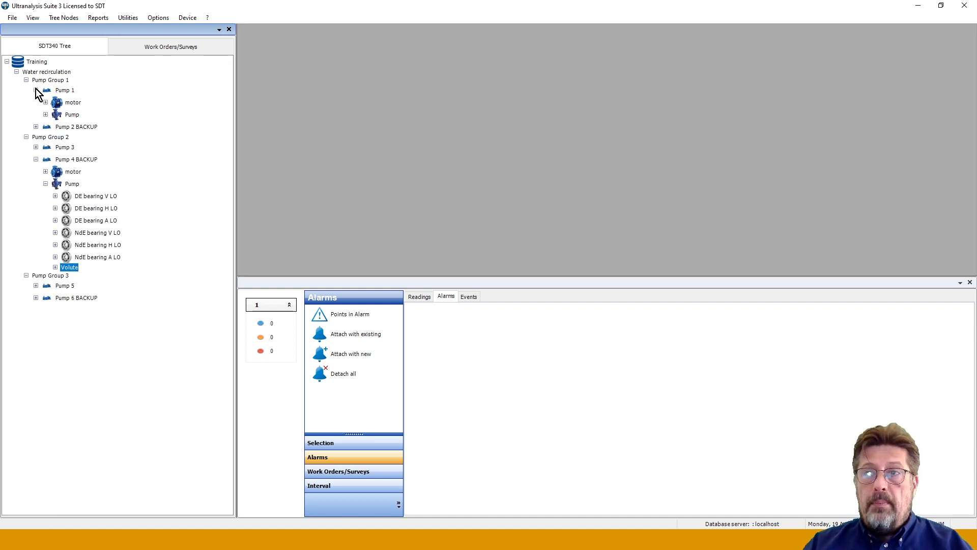
left_click(36, 90)
List all the readings of the Water recirculation node, briefly comparing them with those of Pump 1
left_click(38, 73)
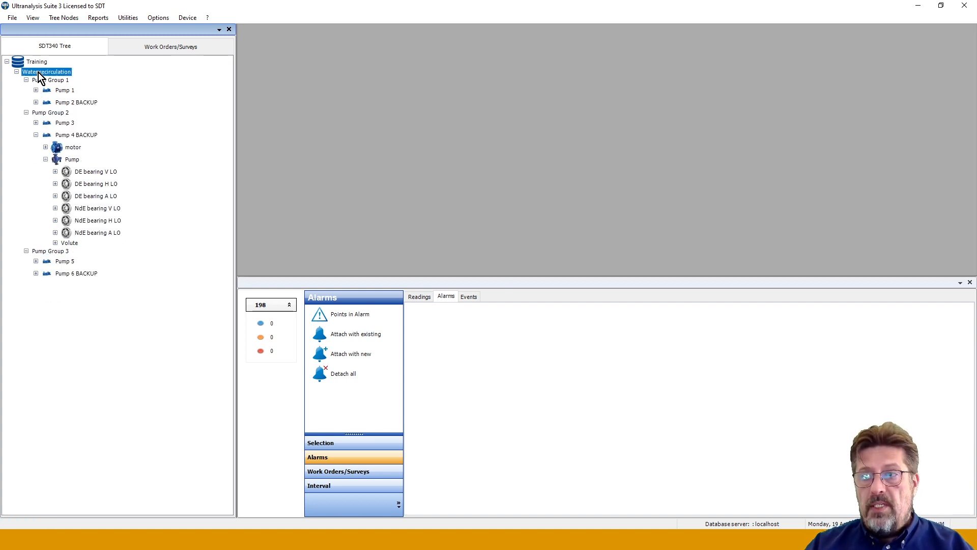
left_click(417, 297)
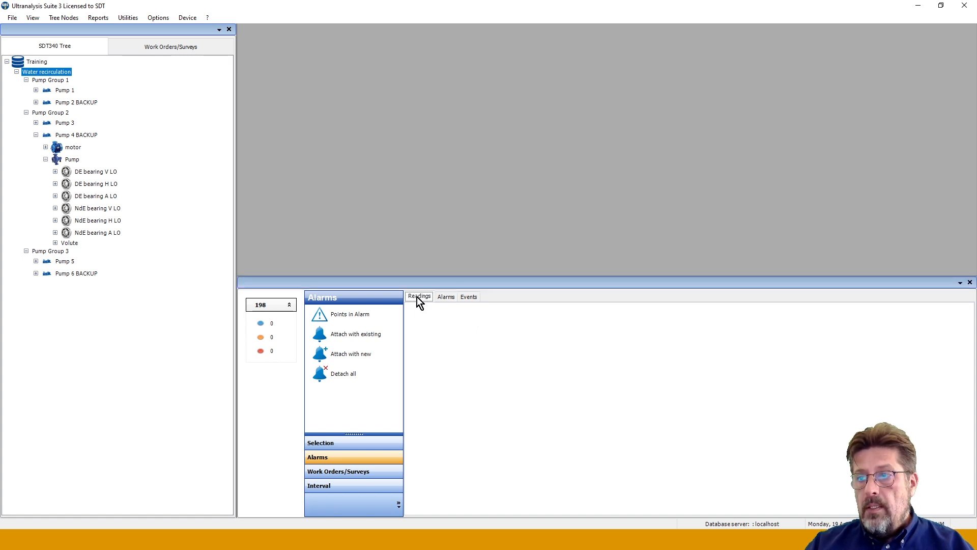
left_click(55, 73)
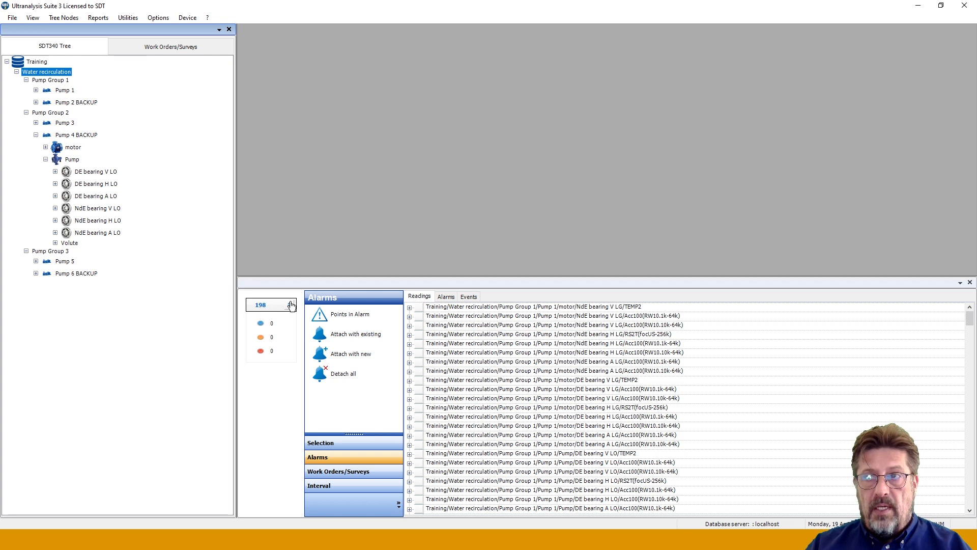
left_click(64, 91)
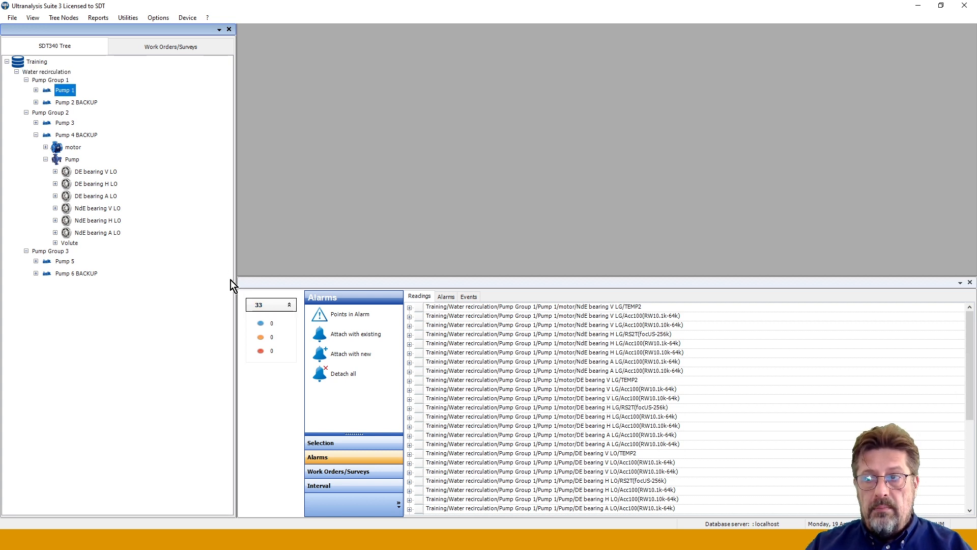
left_click(41, 73)
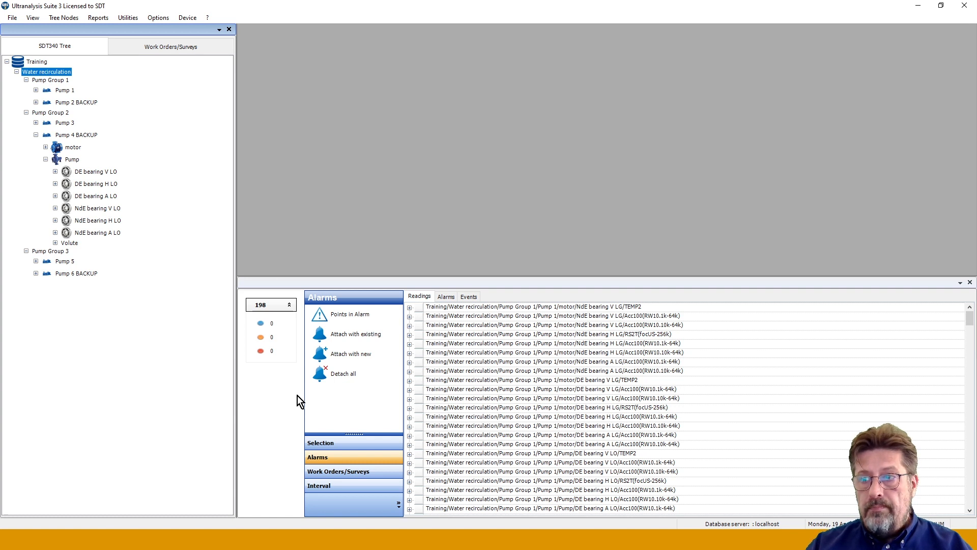
Filter the Water recirculation readings by "Volute" and select all the matching RS2T readings, from Pump 1 to Pump 6 BACKUP
left_click(338, 443)
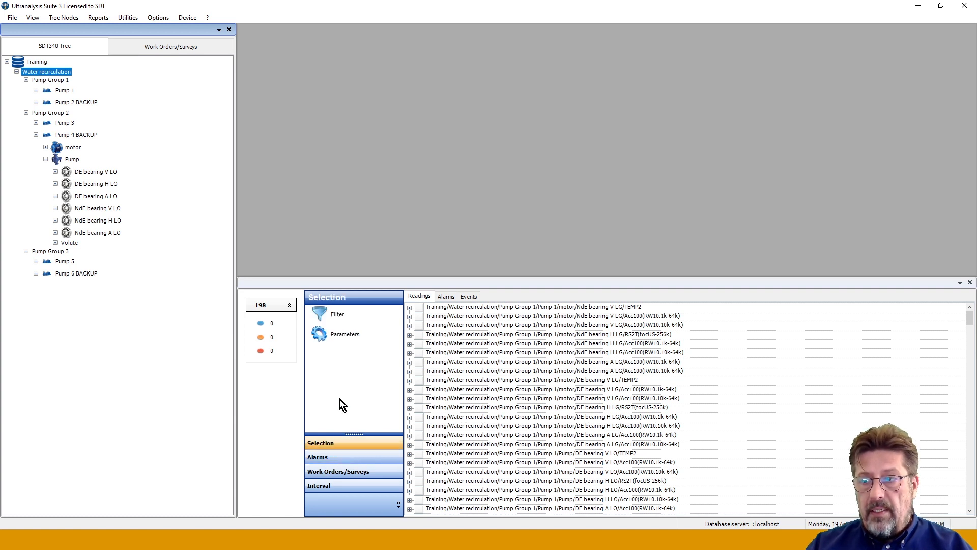
left_click(336, 316)
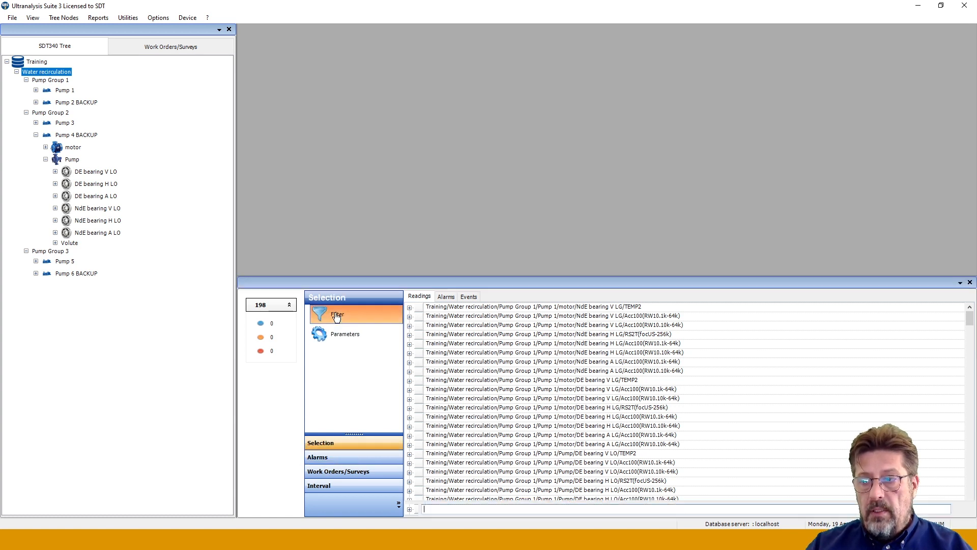
left_click(433, 509)
type("Vol")
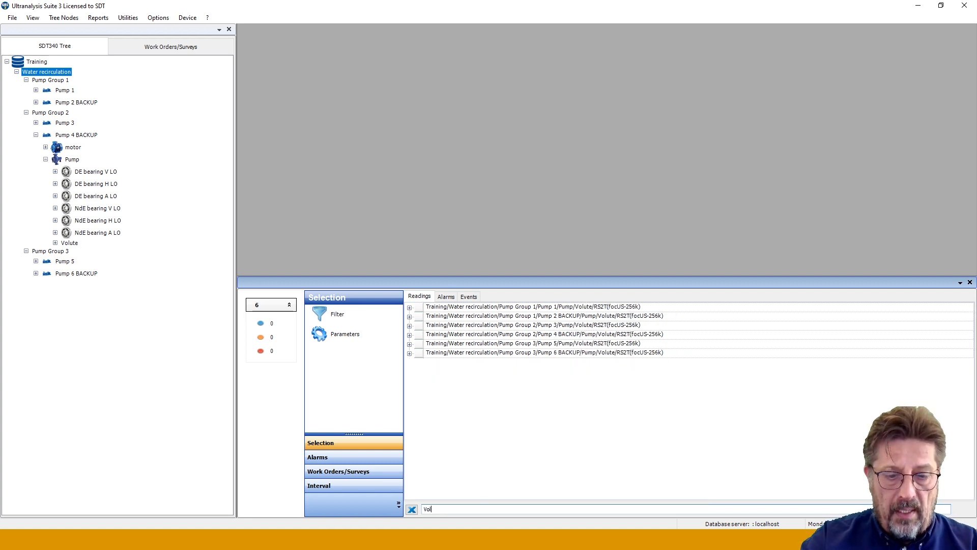
type("ute")
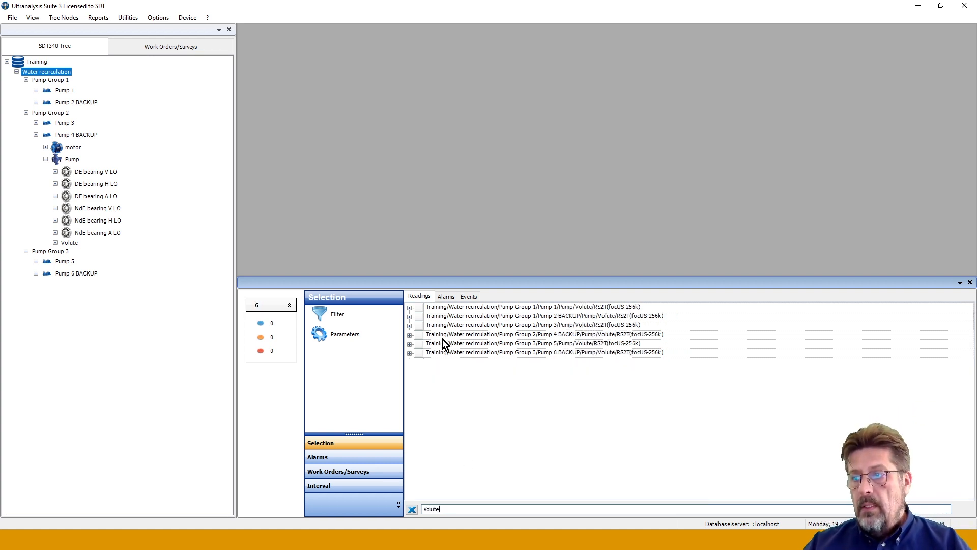
left_click(465, 307)
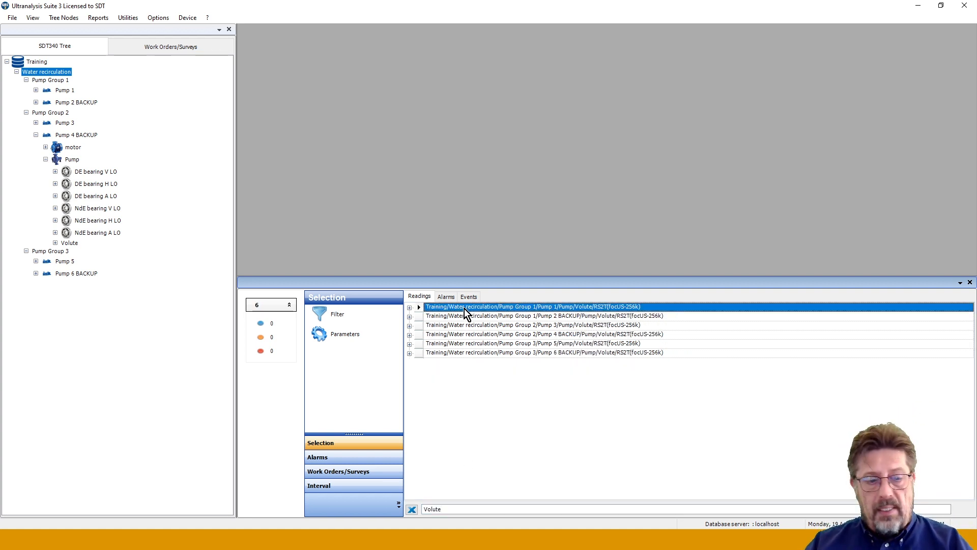
left_click(476, 352, "shift")
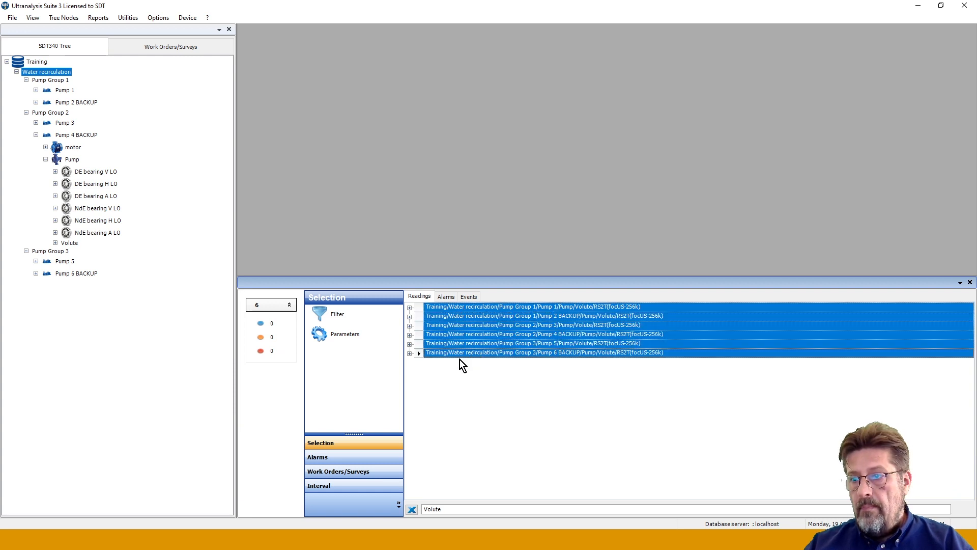
Start a new alarm for the selected Volute readings, named "Cavitation CF" and triggered on US Crest Factor
left_click(334, 459)
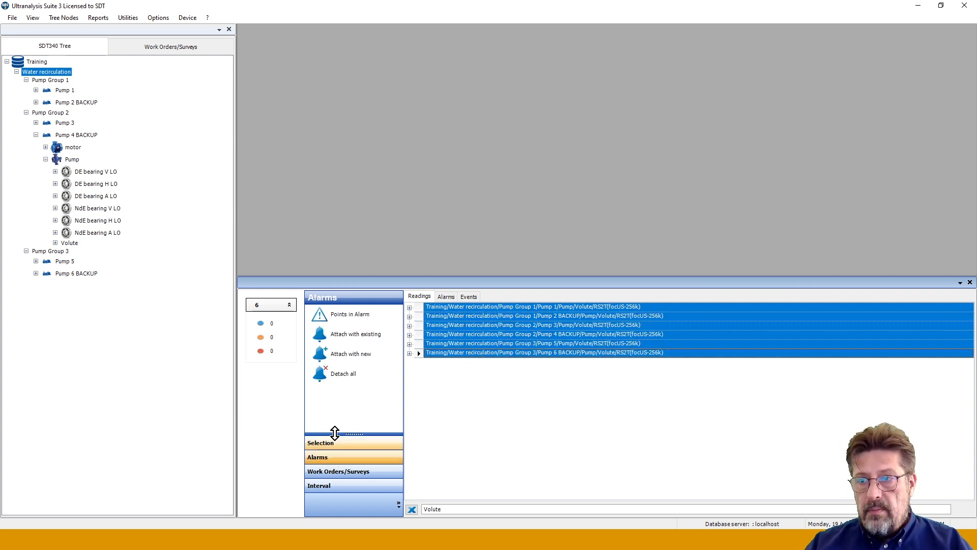
left_click(352, 359)
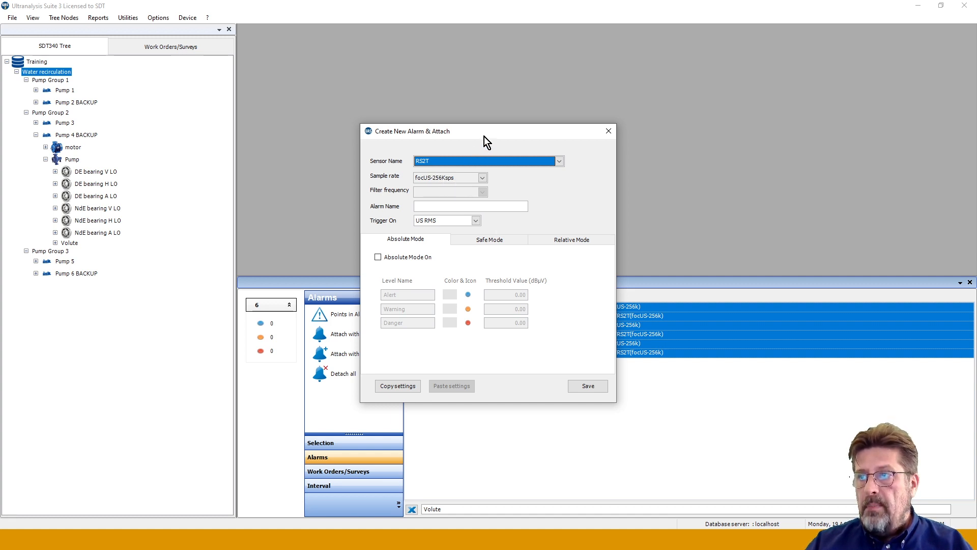
left_click_drag(484, 137, 317, 100)
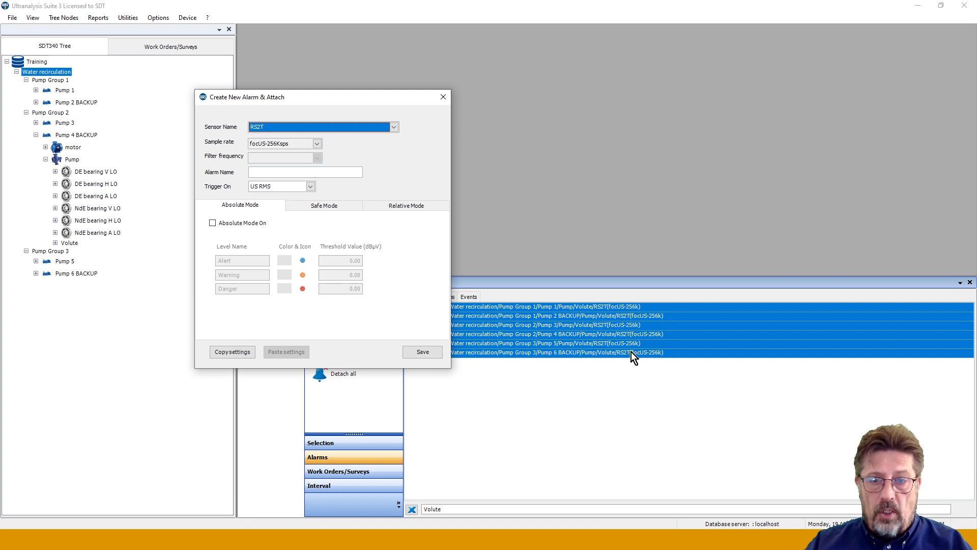
left_click_drag(315, 96, 457, 103)
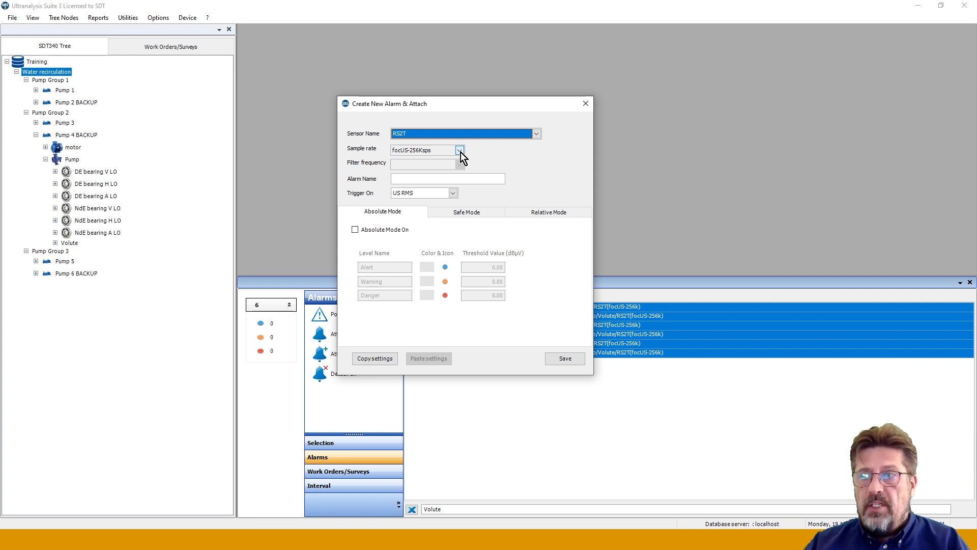
left_click(399, 178)
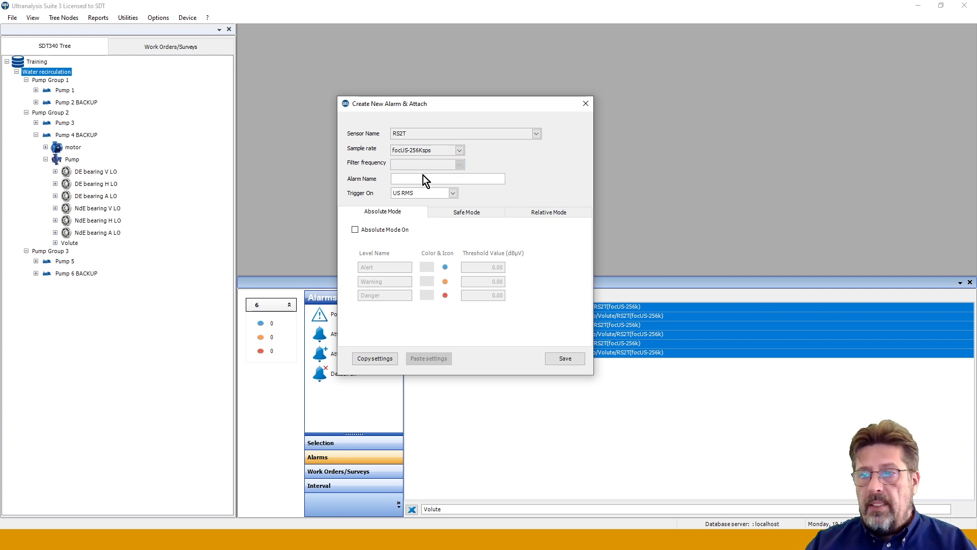
type("Cavi")
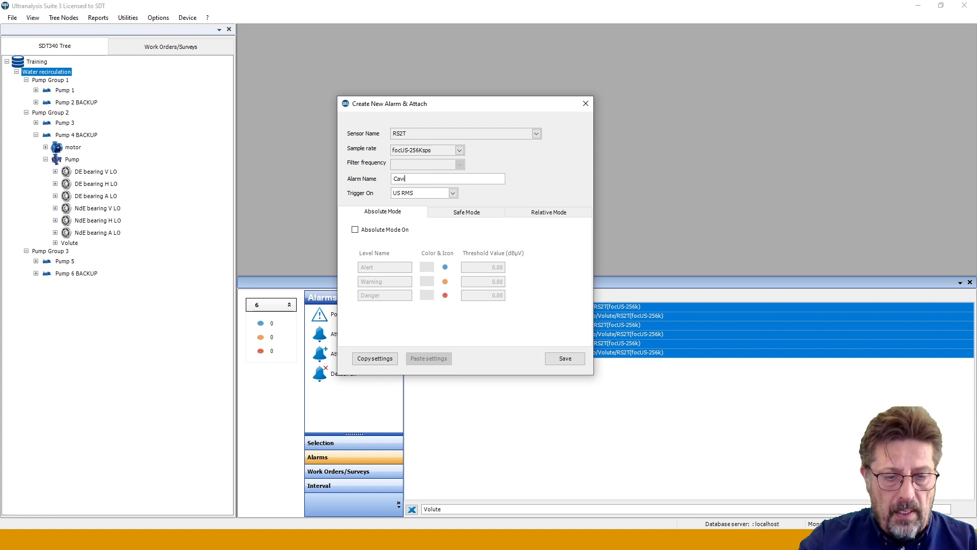
type("tation")
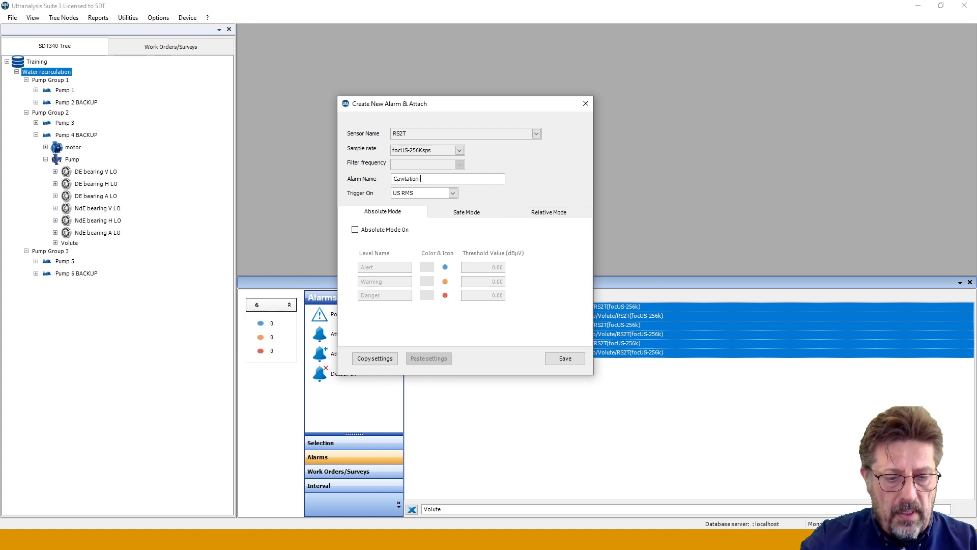
type(" CF")
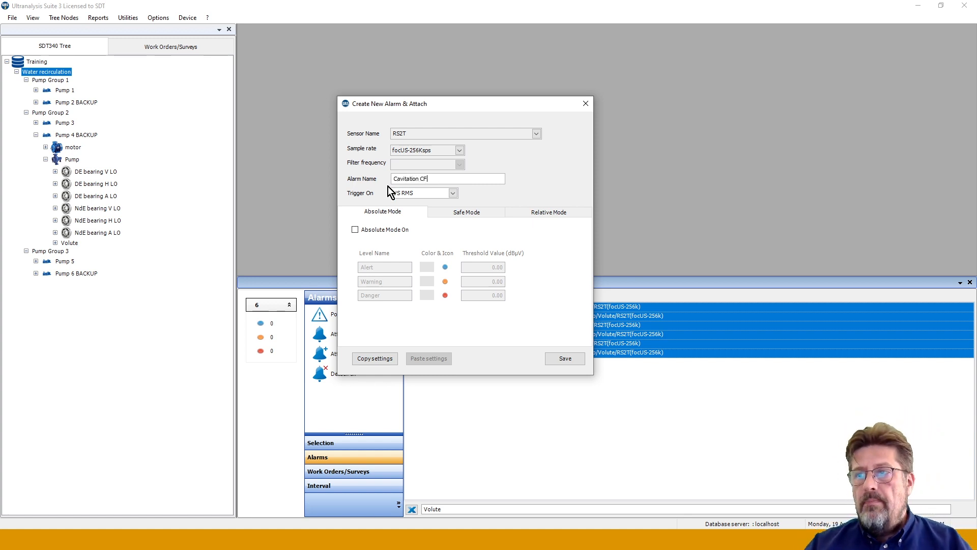
left_click(453, 193)
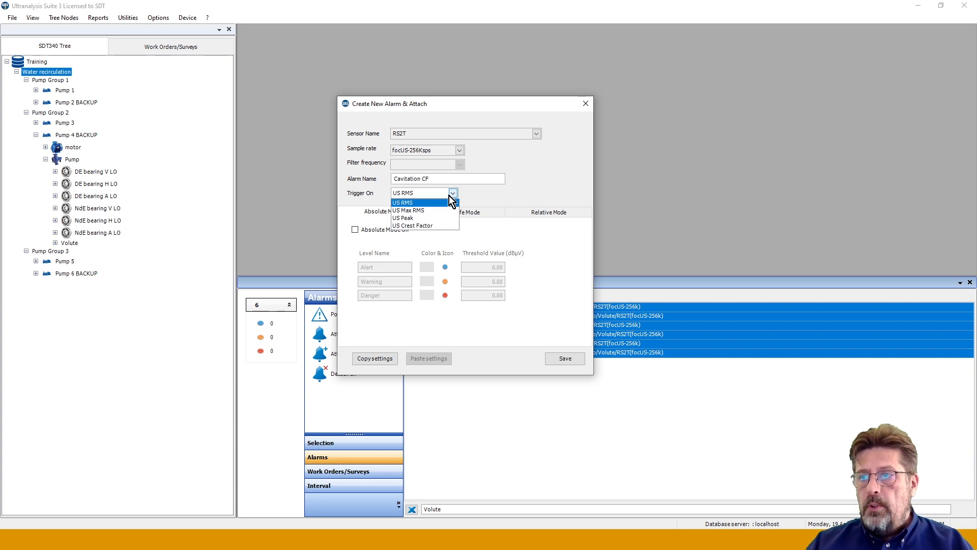
left_click(417, 226)
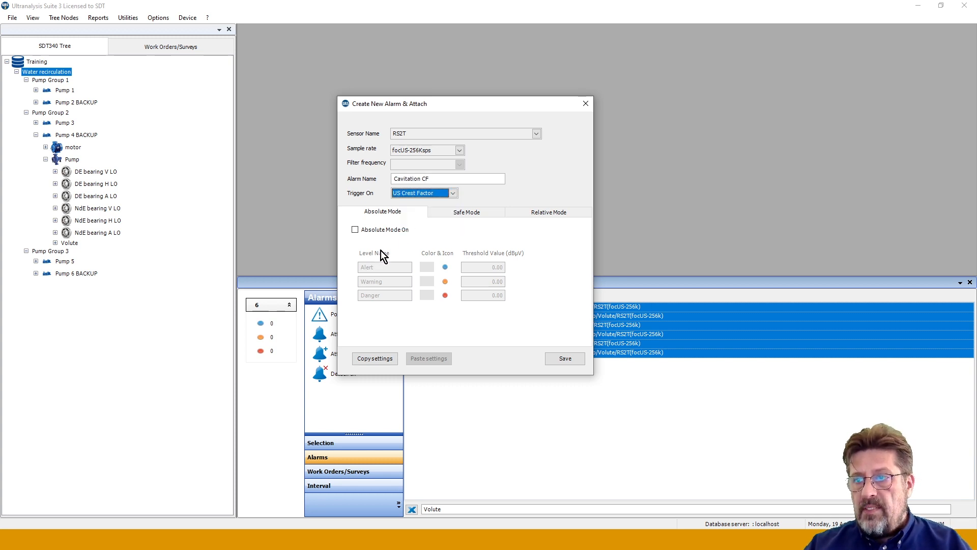
Turn on Absolute Mode for the Cavitation CF alarm with thresholds Alert 7, Warning 10 and Danger 13
left_click(355, 230)
left_click(495, 267)
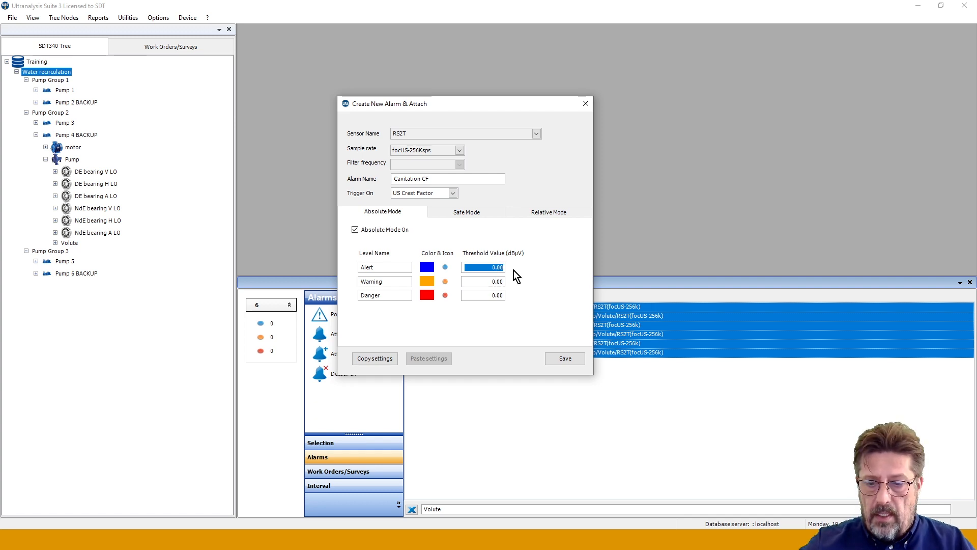
type("7")
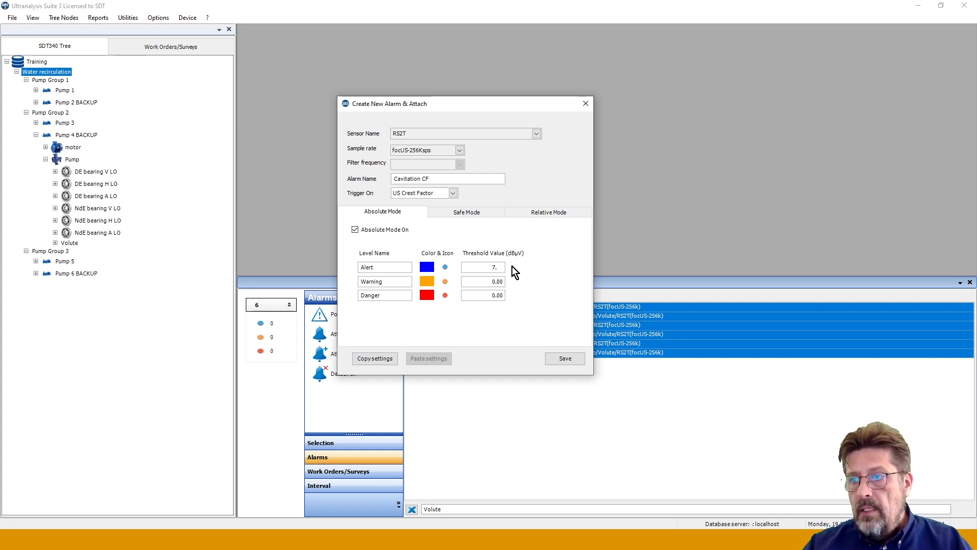
left_click(501, 281)
type("10")
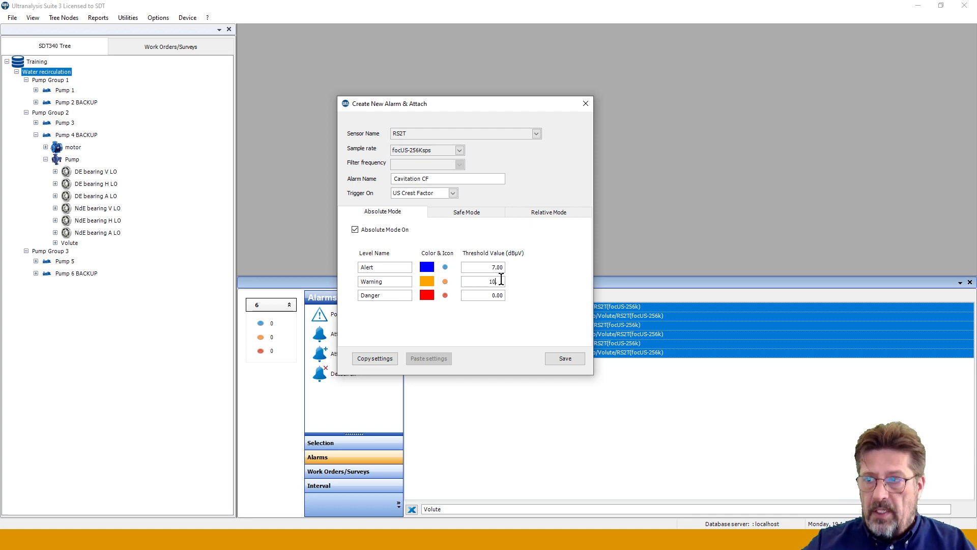
left_click(501, 295)
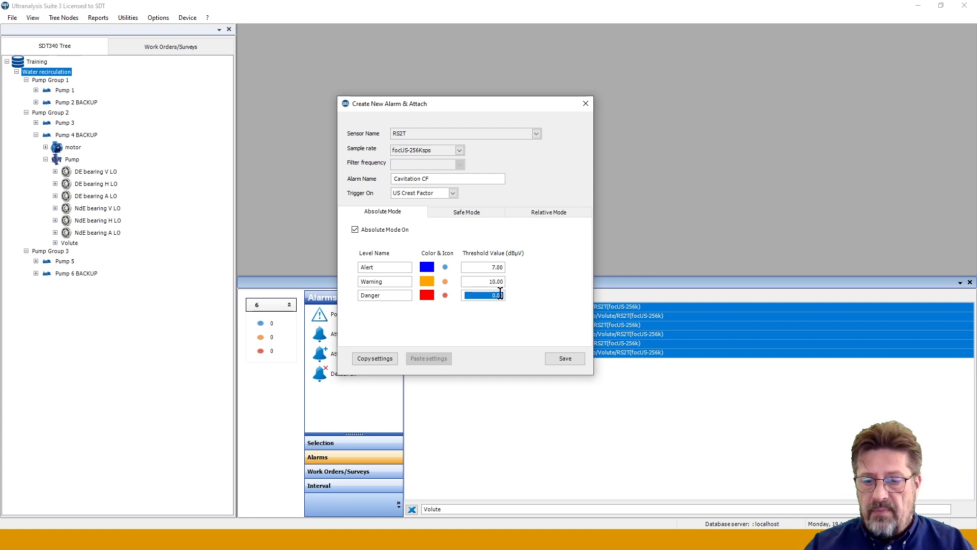
type("13")
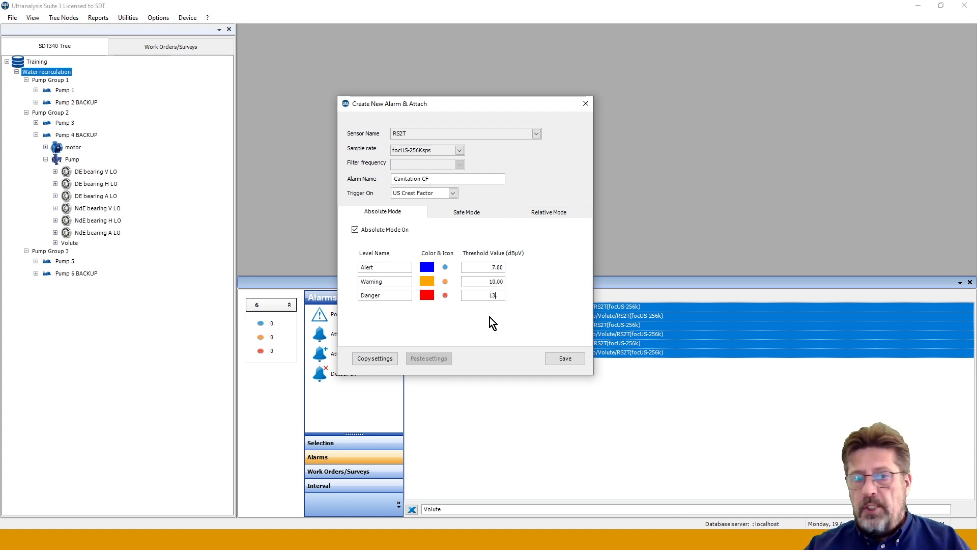
Turn on Safe Mode for the Cavitation CF alarm with a lower limit of 3 and an upper limit of 60
left_click(471, 214)
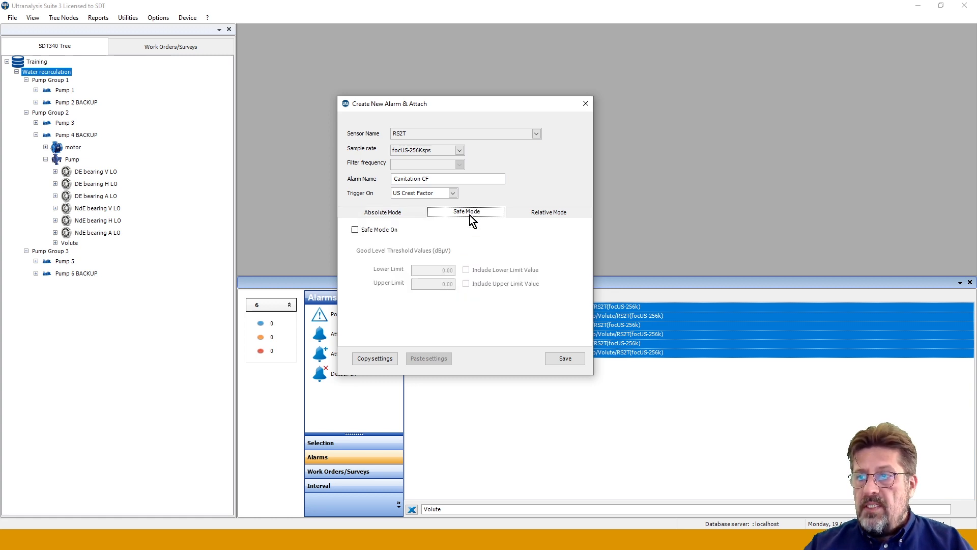
left_click(356, 230)
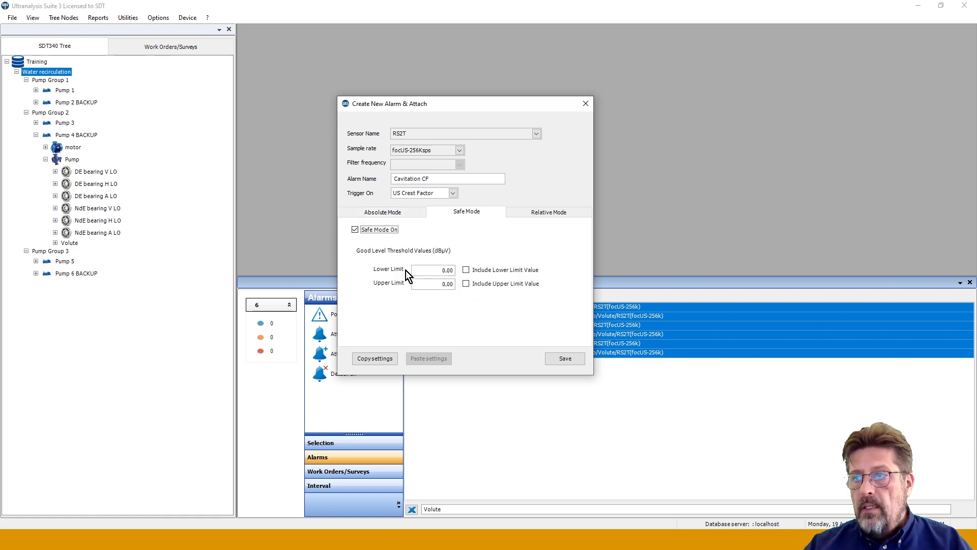
left_click(448, 271)
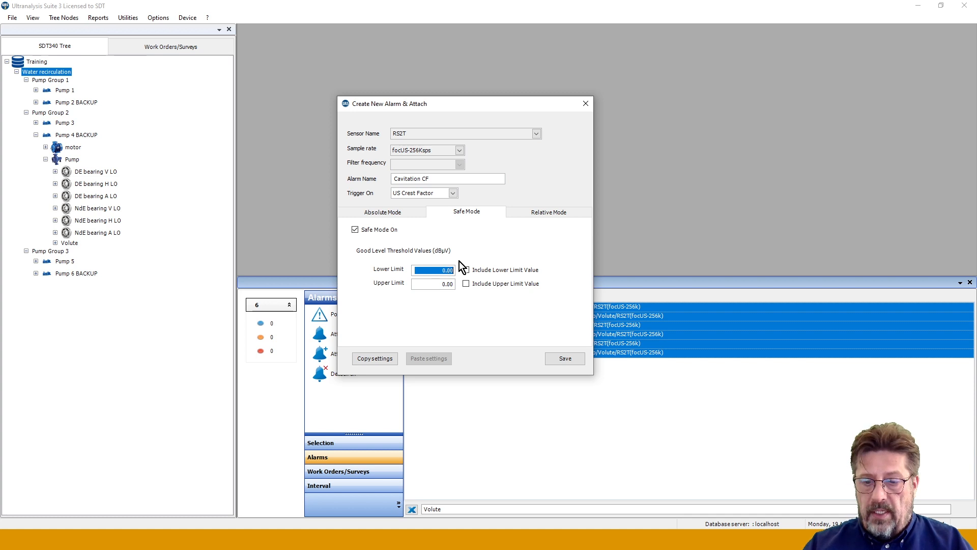
type("1.")
key("BackSpace")
key("BackSpace")
type("3.")
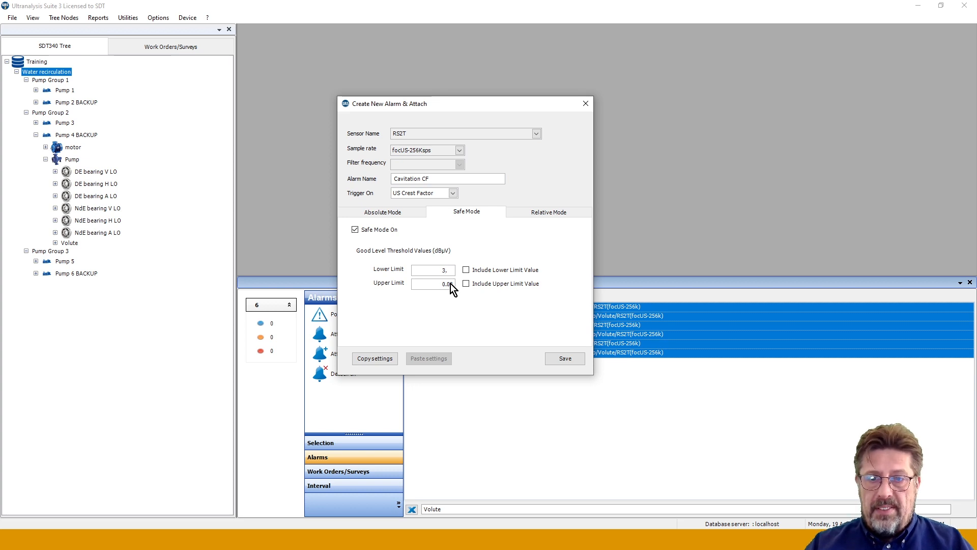
key("BackSpace")
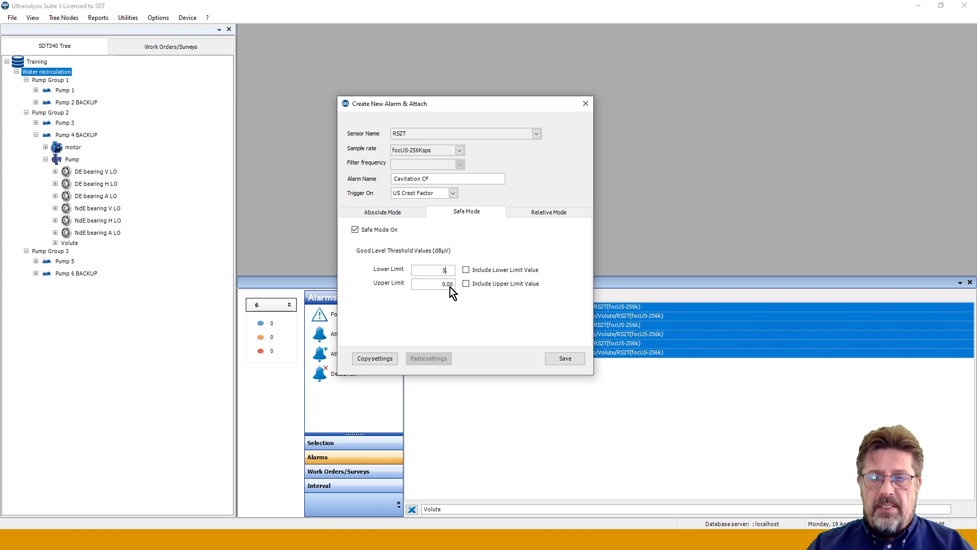
key("Tab")
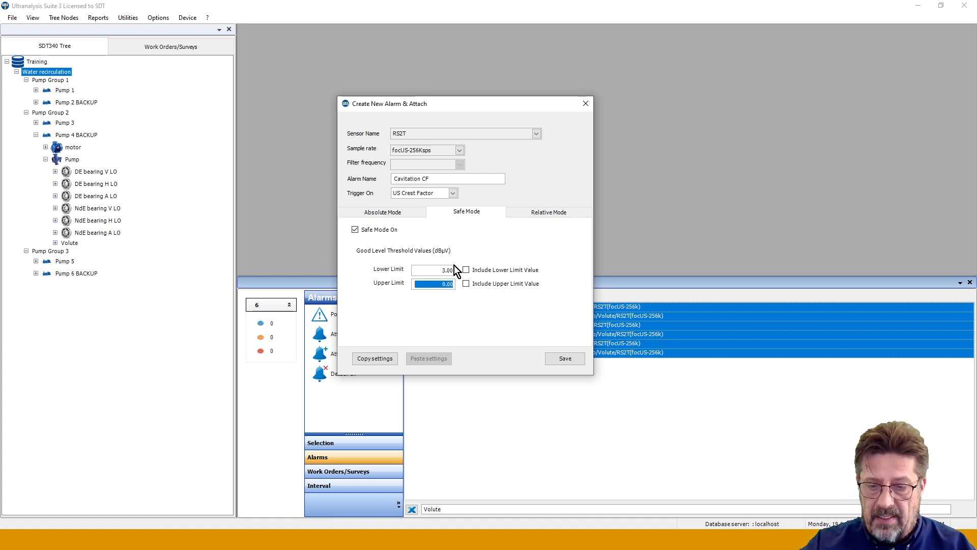
type("60")
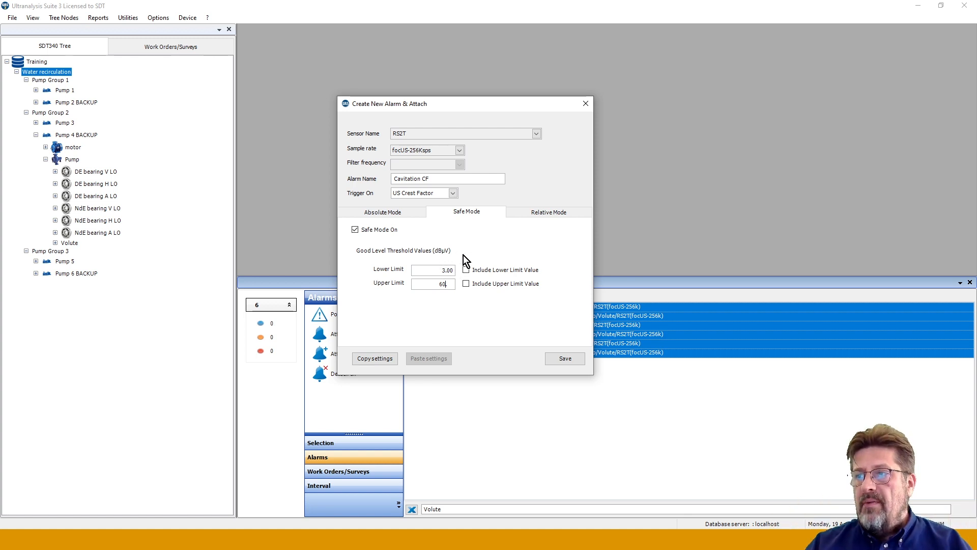
Review the alarm's Relative and Absolute Mode settings and the selected Volute readings, and save the Cavitation CF alarm
left_click(533, 214)
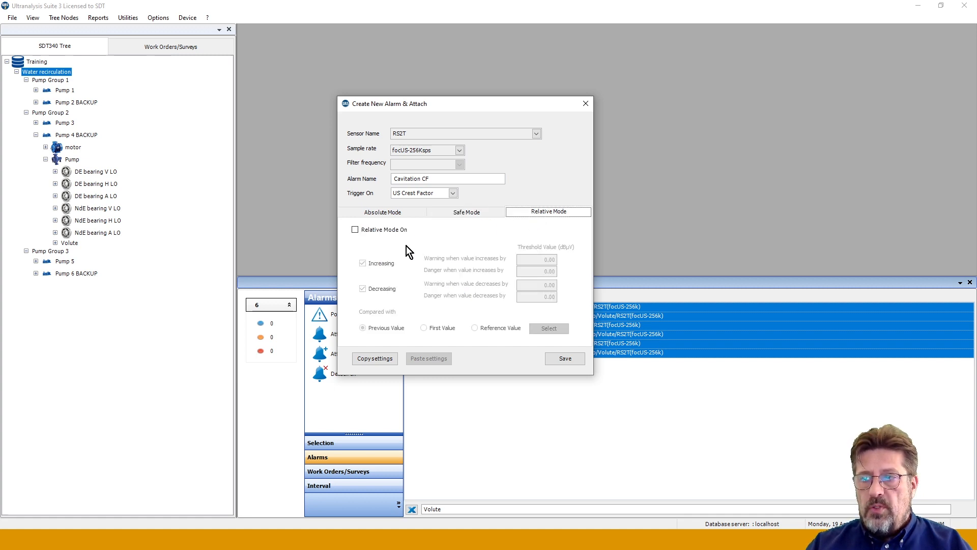
left_click(389, 212)
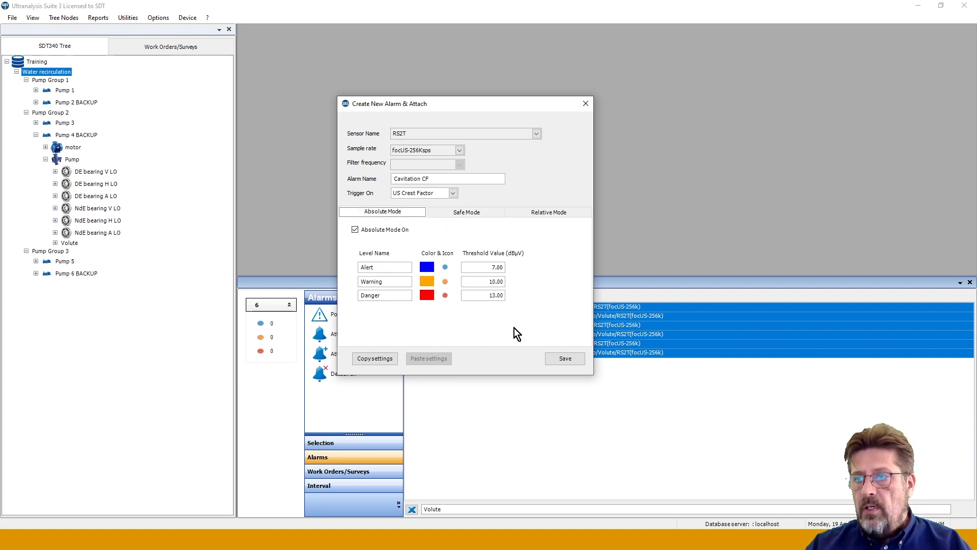
left_click_drag(444, 106, 207, 35)
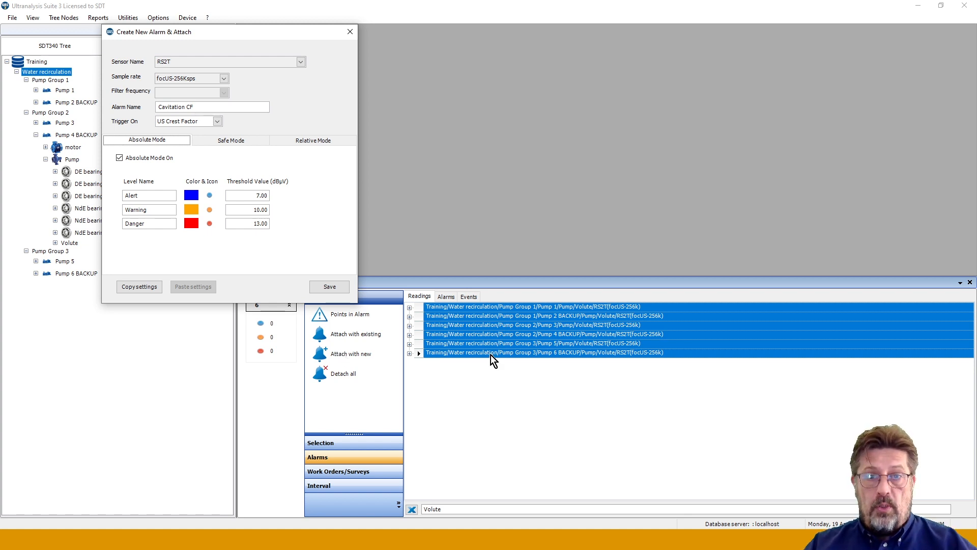
left_click_drag(219, 30, 501, 39)
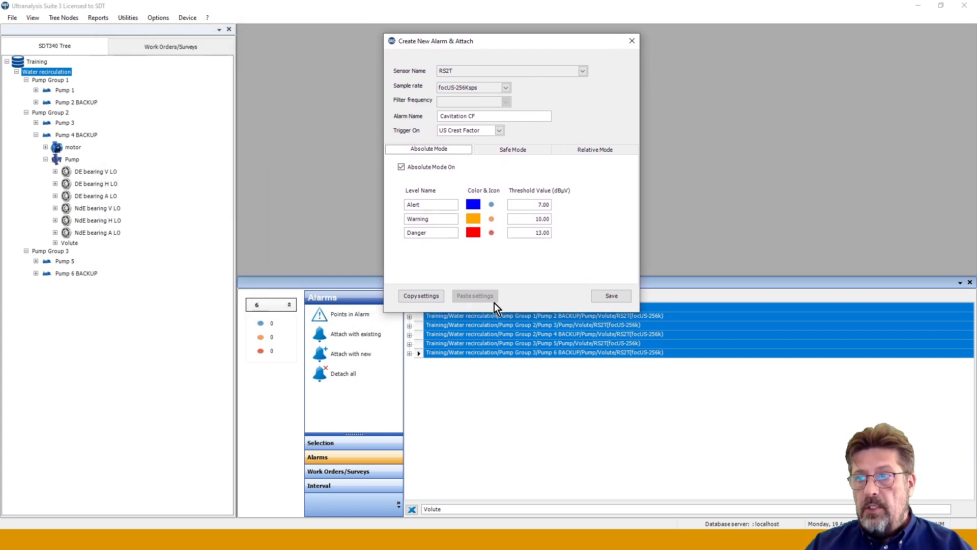
left_click(604, 296)
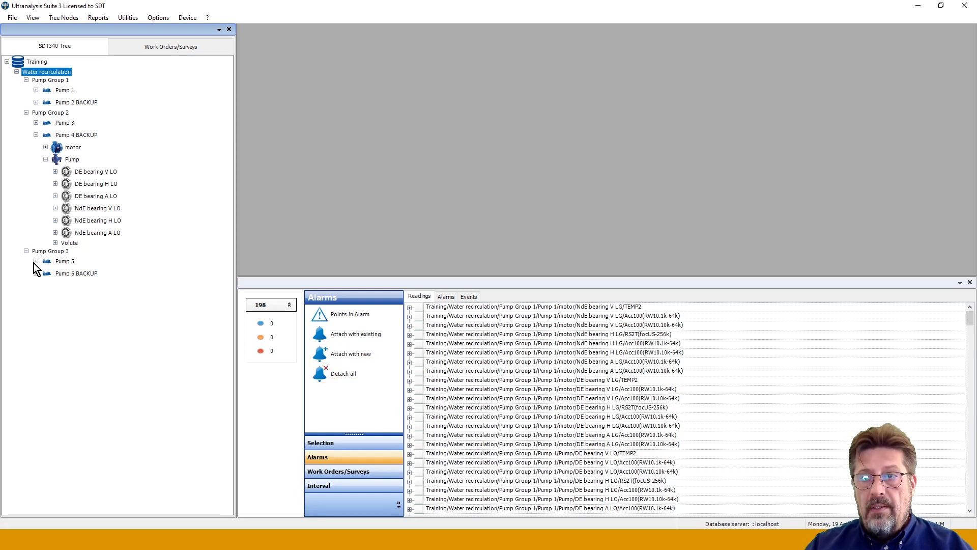
Check the levels and safe ranges of the Cavitation CF and Cavitation PEAK alarms on Pump 4 BACKUP's Volute reading
left_click(55, 243)
left_click(86, 253)
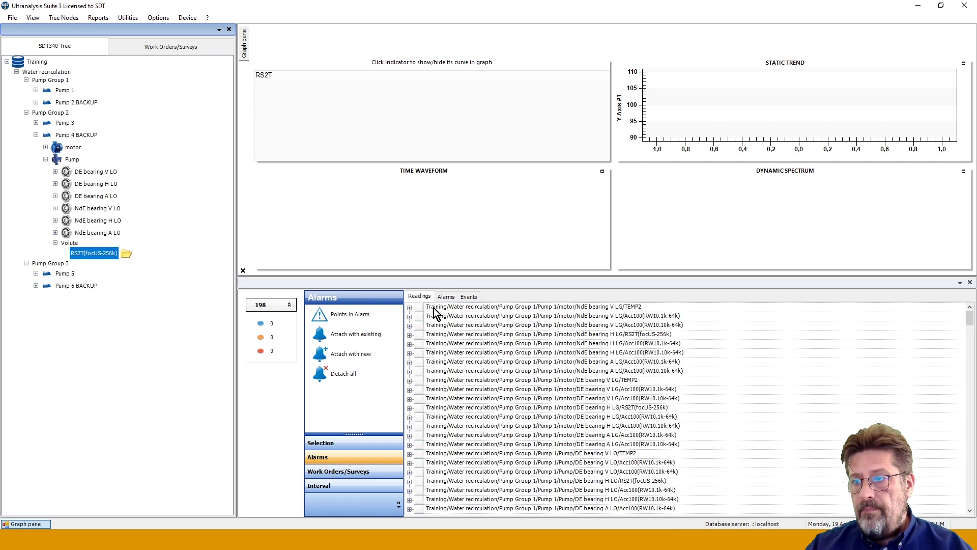
left_click(446, 297)
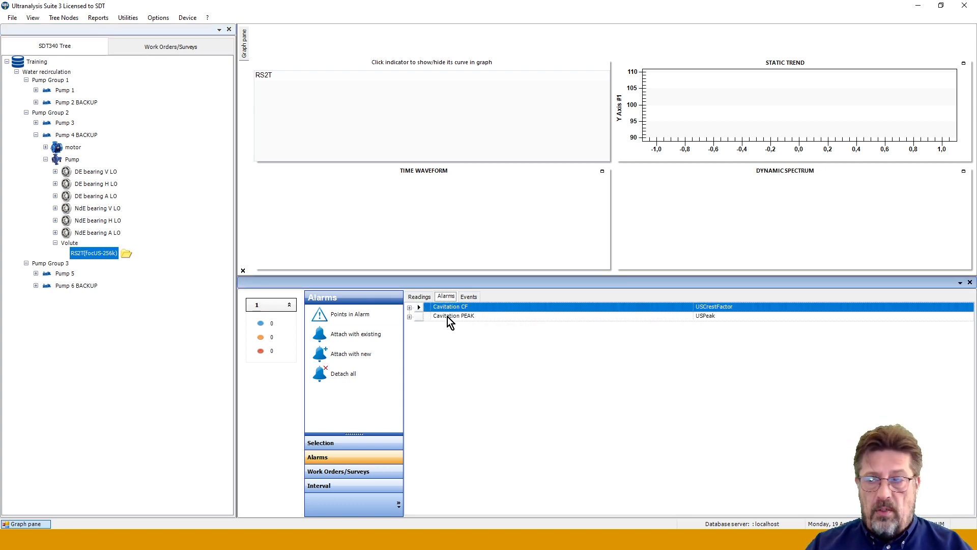
left_click(410, 308)
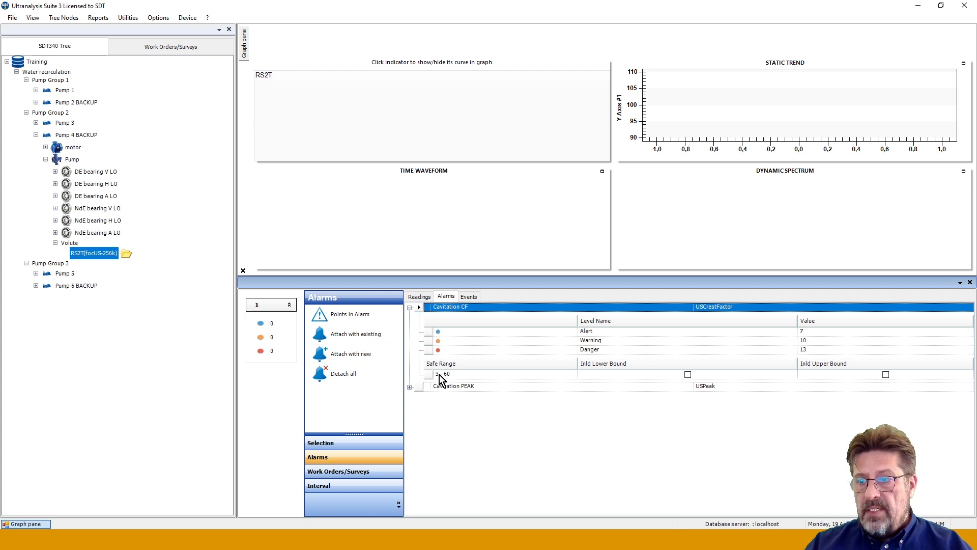
left_click(409, 387)
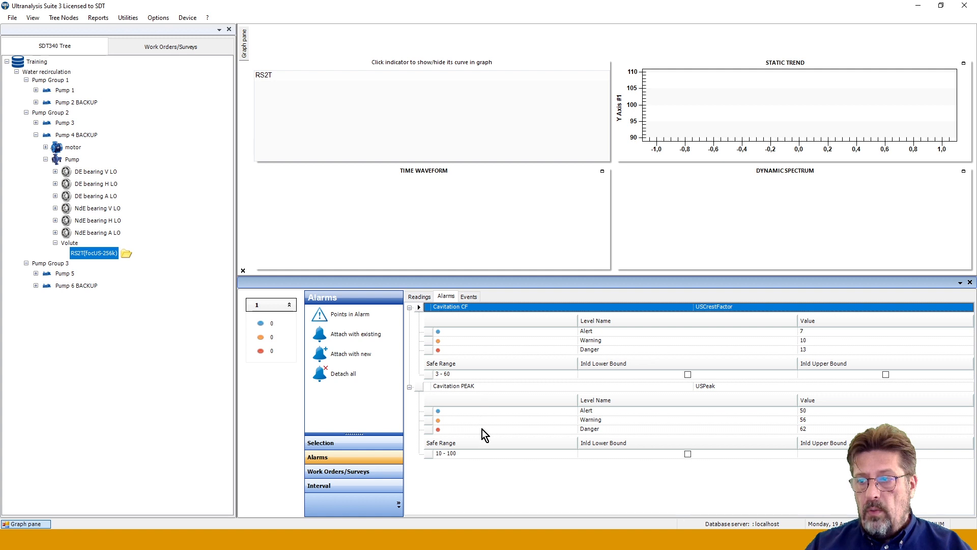
left_click(409, 307)
left_click(409, 317)
left_click(421, 297)
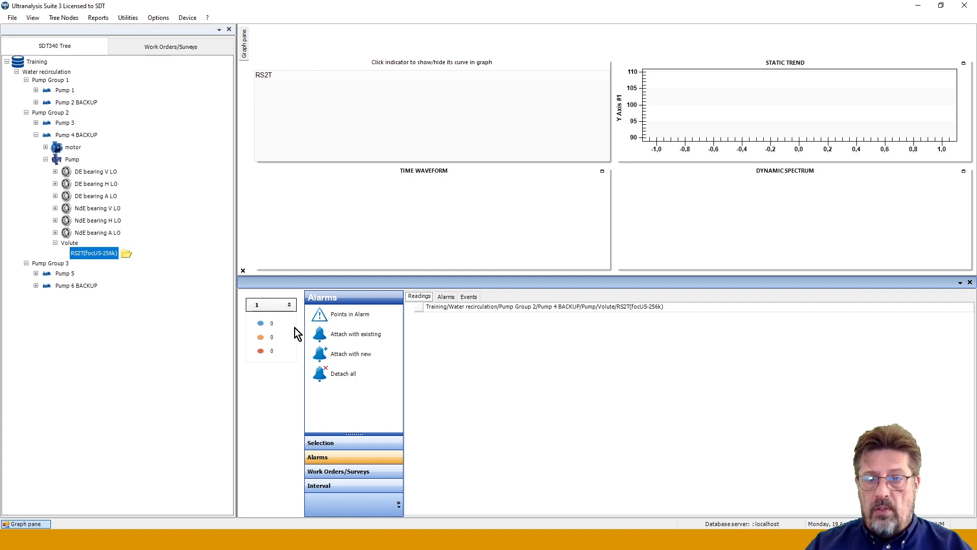
Attach the Vib motor NdE alarm template to the Acc100(RW10.1k-64k) reading of Pump 1's motor NdE bearing V LG and list its alarms
left_click(55, 243)
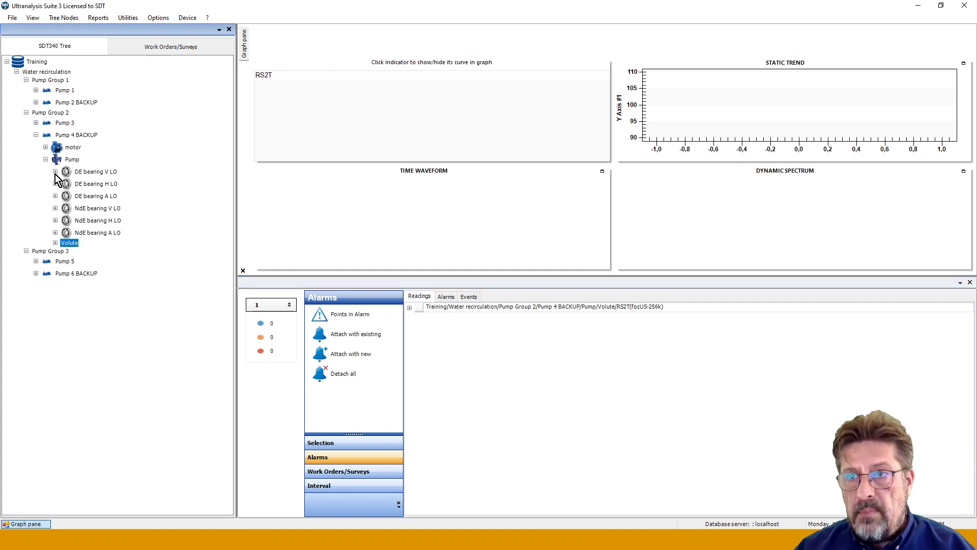
left_click(25, 112)
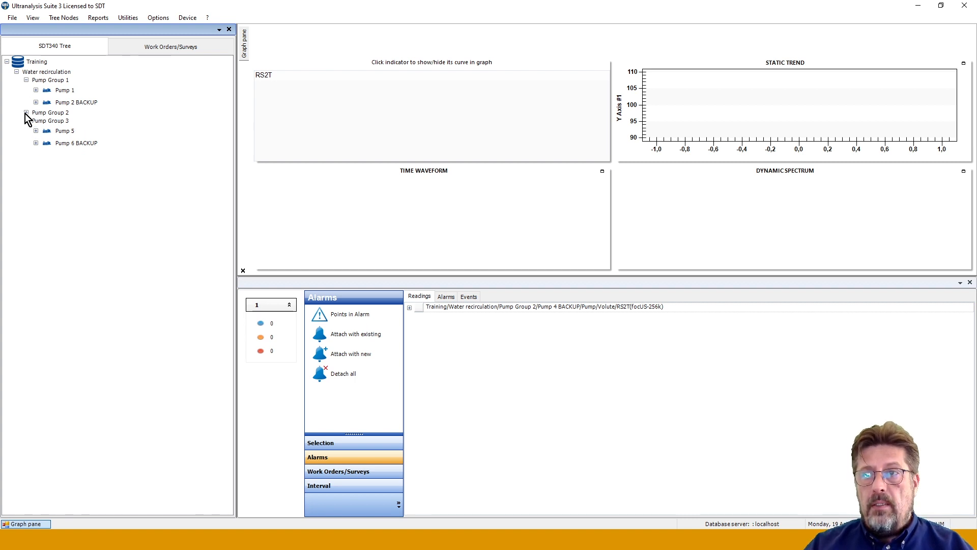
left_click(35, 90)
left_click(46, 103)
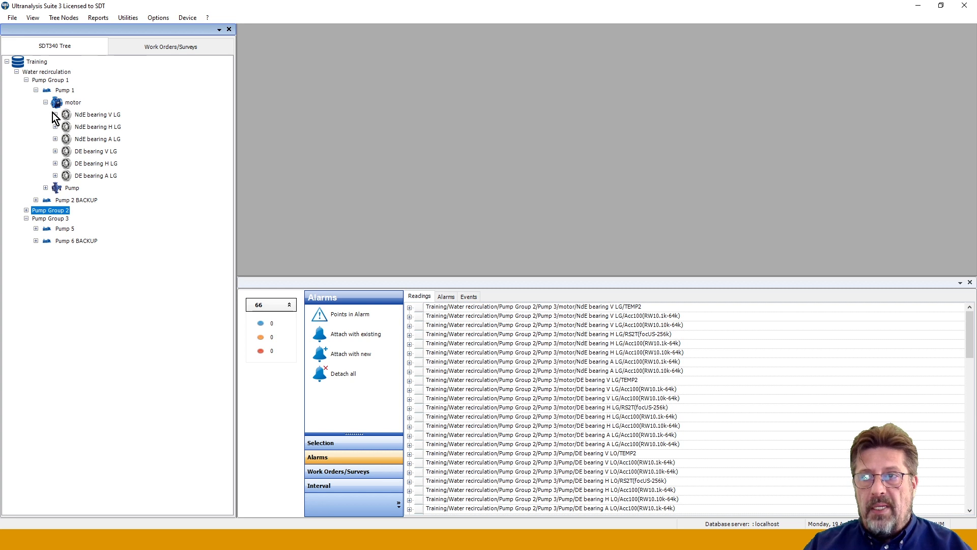
left_click(55, 114)
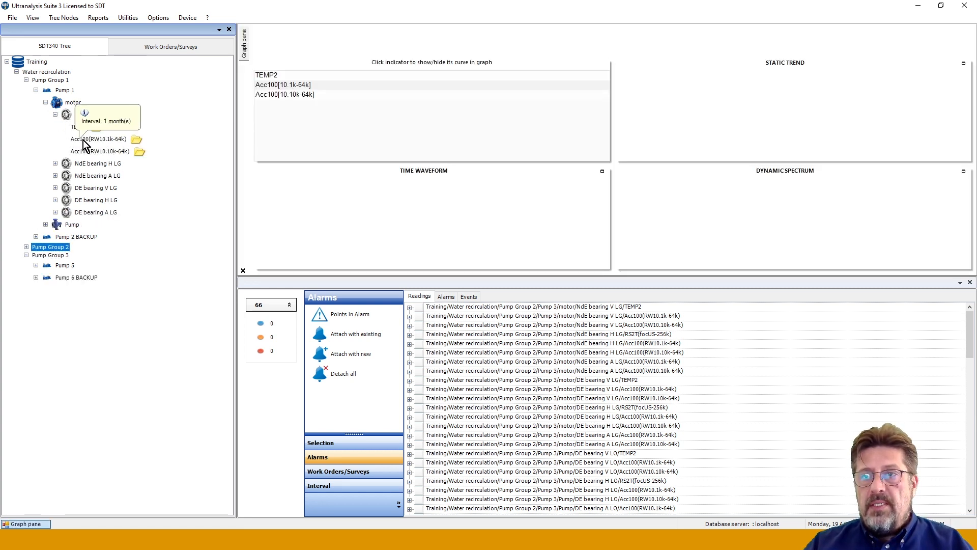
left_click(113, 139)
right_click(113, 140)
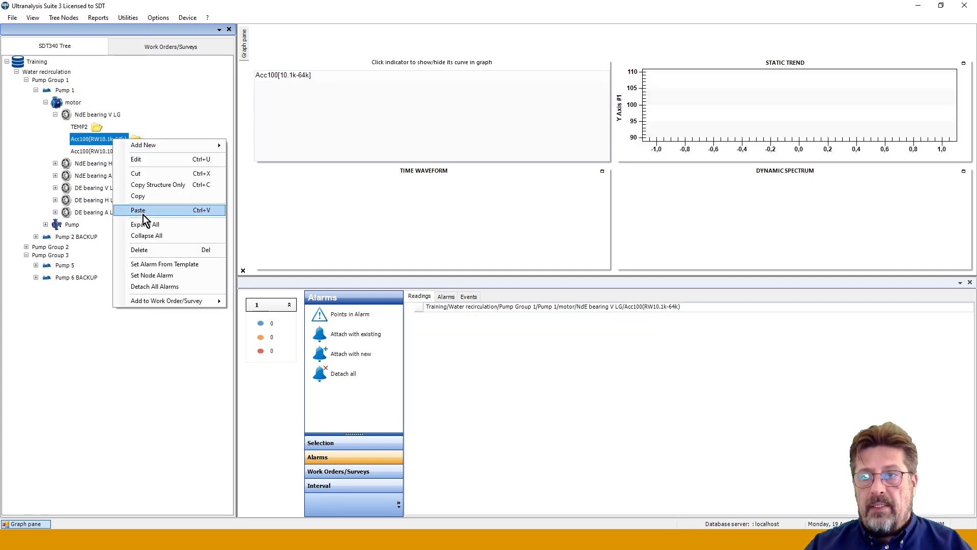
left_click(151, 264)
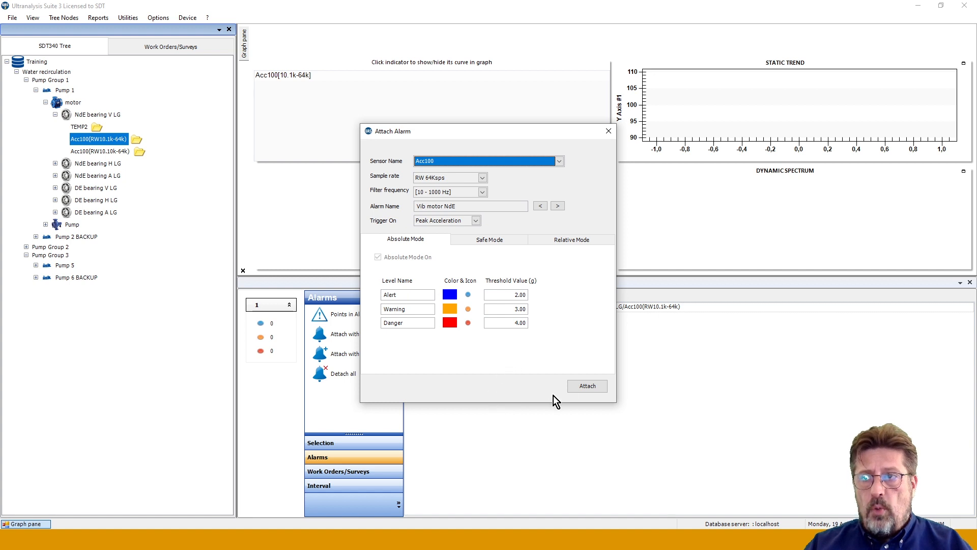
left_click(580, 386)
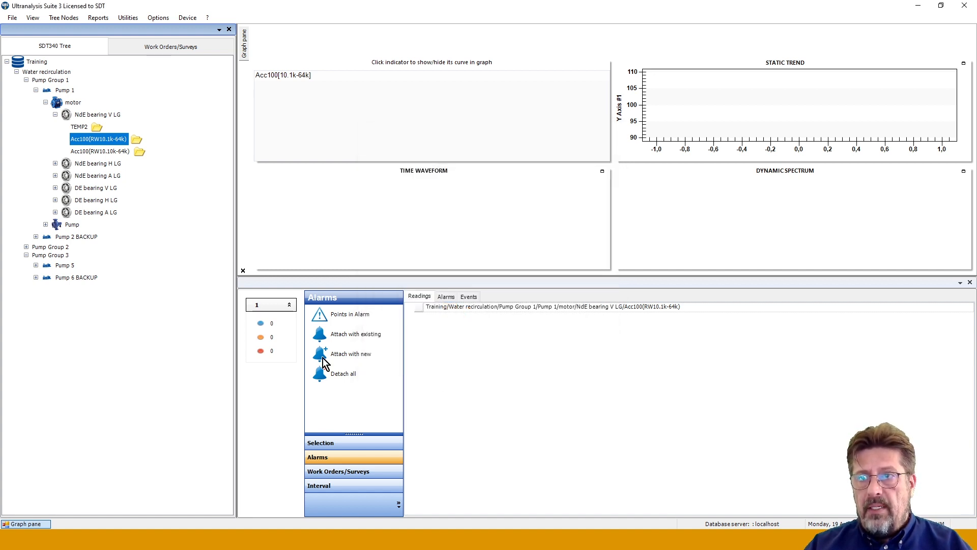
left_click(444, 299)
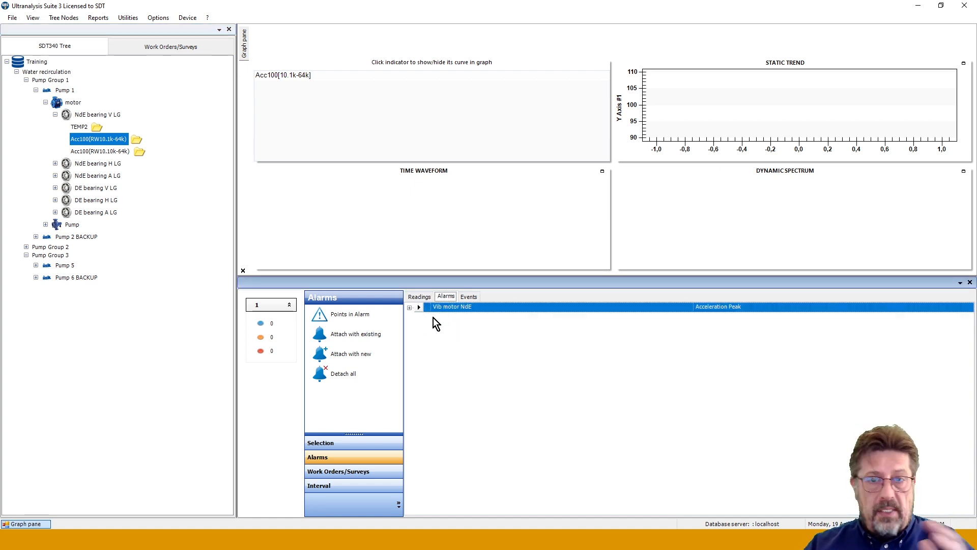
Try to set an alarm from template on the Acc100(RW10.10k-64k) reading of the same NdE bearing V LG
mouse_move(98, 148)
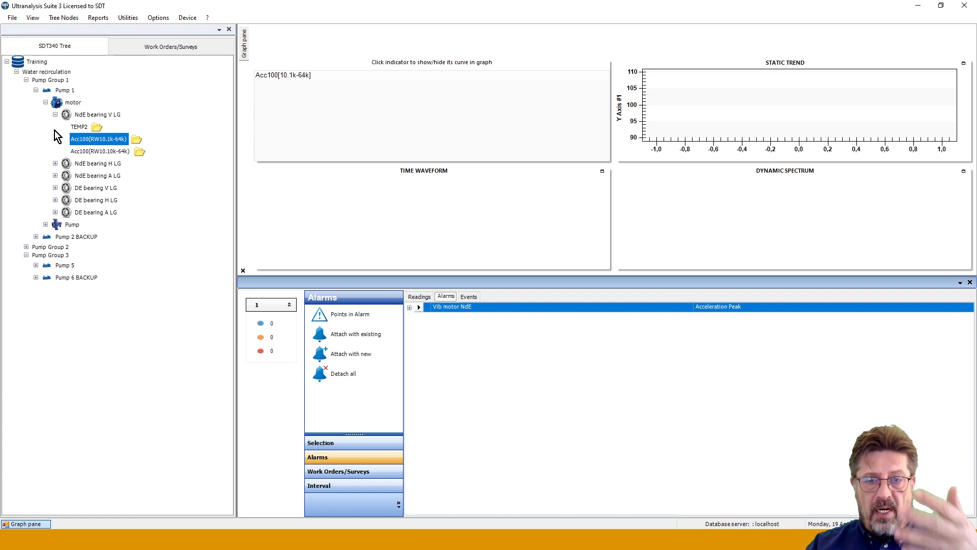
right_click(104, 151)
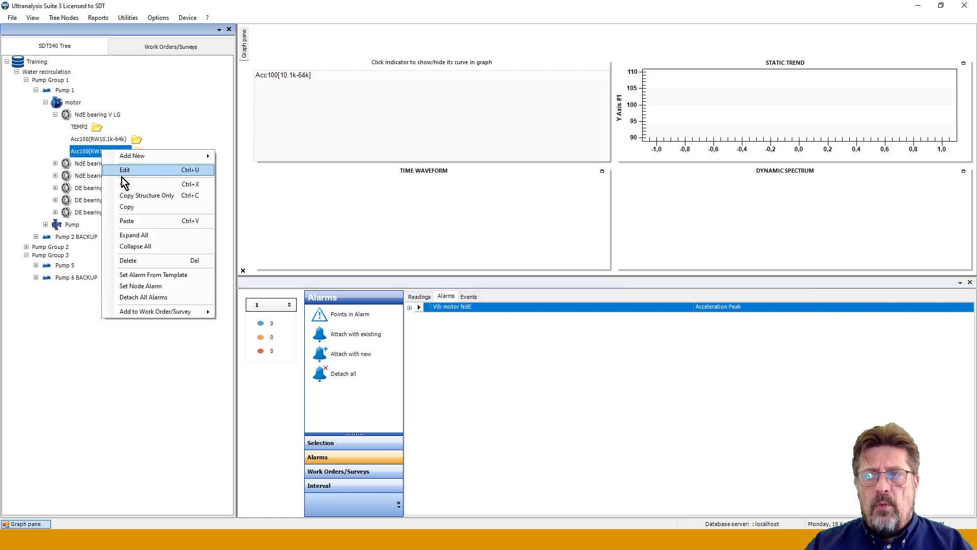
left_click(151, 275)
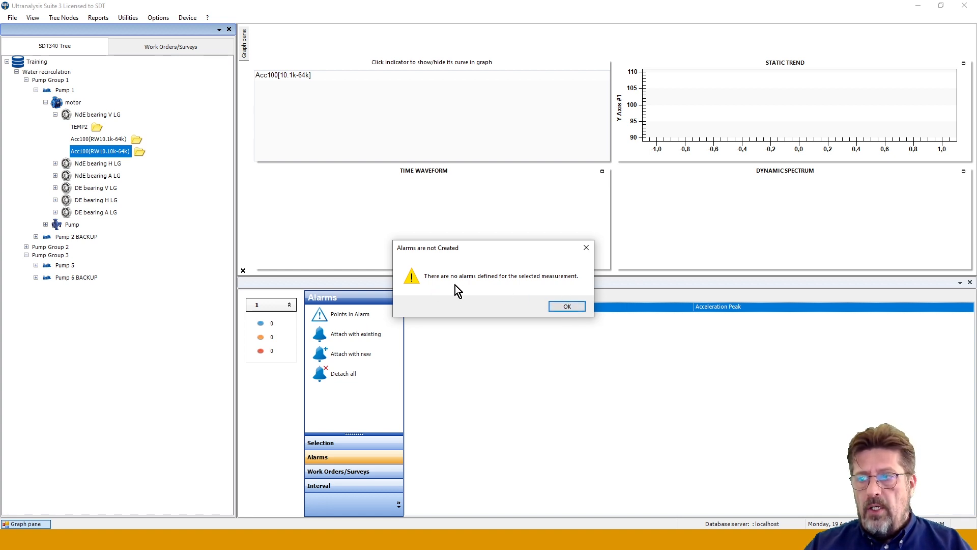
left_click(555, 306)
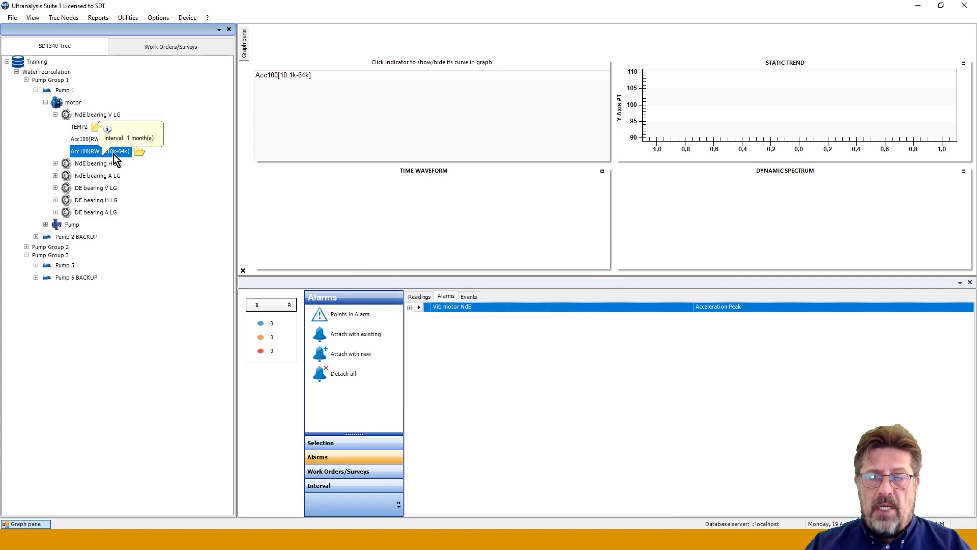
Review the alarm templates in the alarm list, close it and show the selected Acc100 reading
left_click(125, 16)
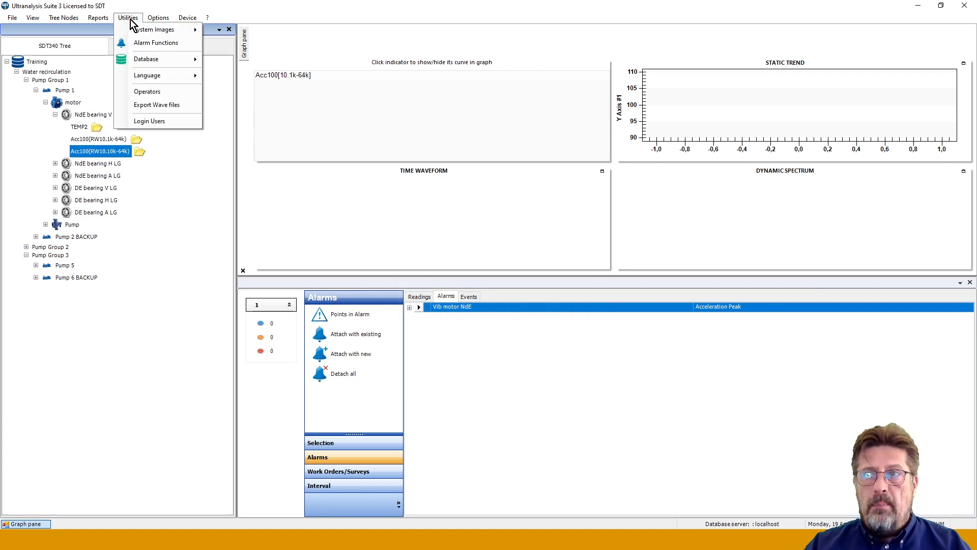
left_click(156, 42)
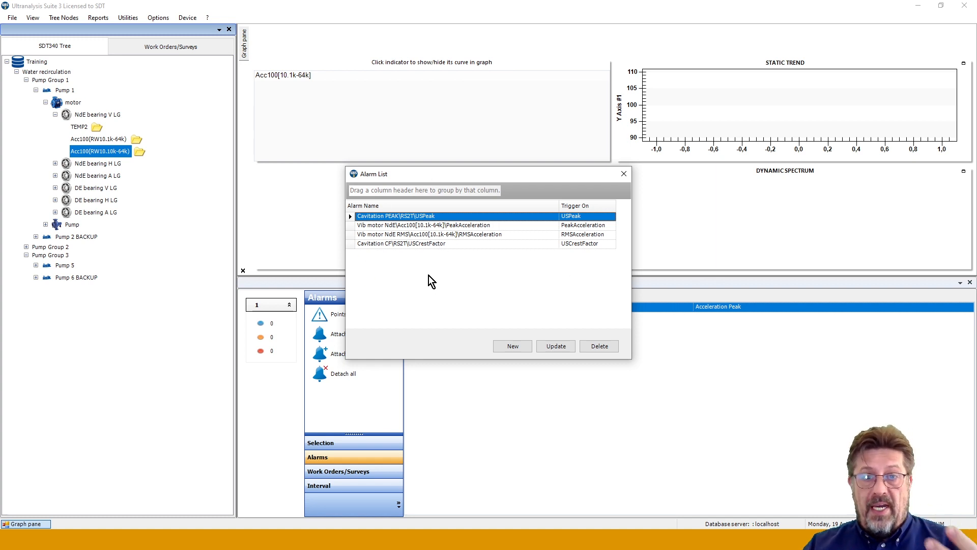
left_click(623, 175)
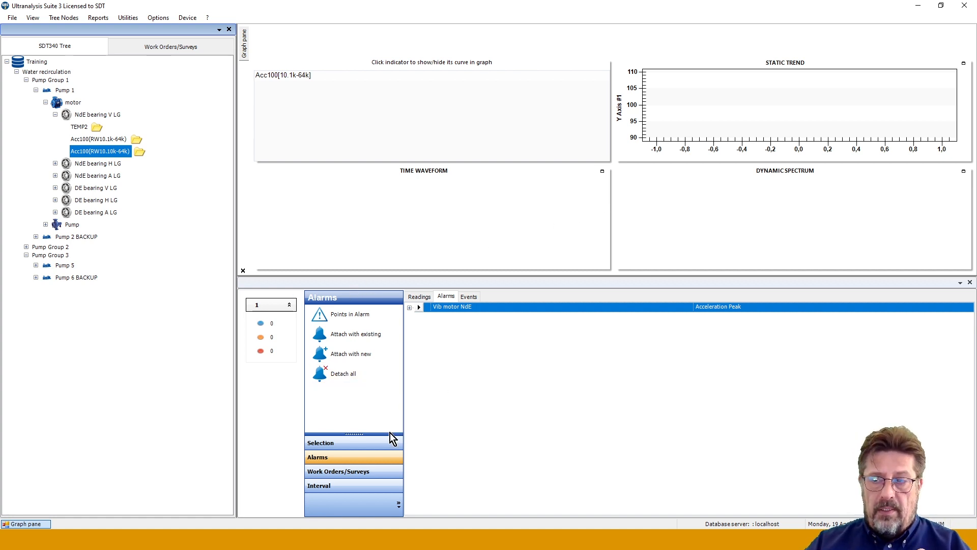
left_click(418, 296)
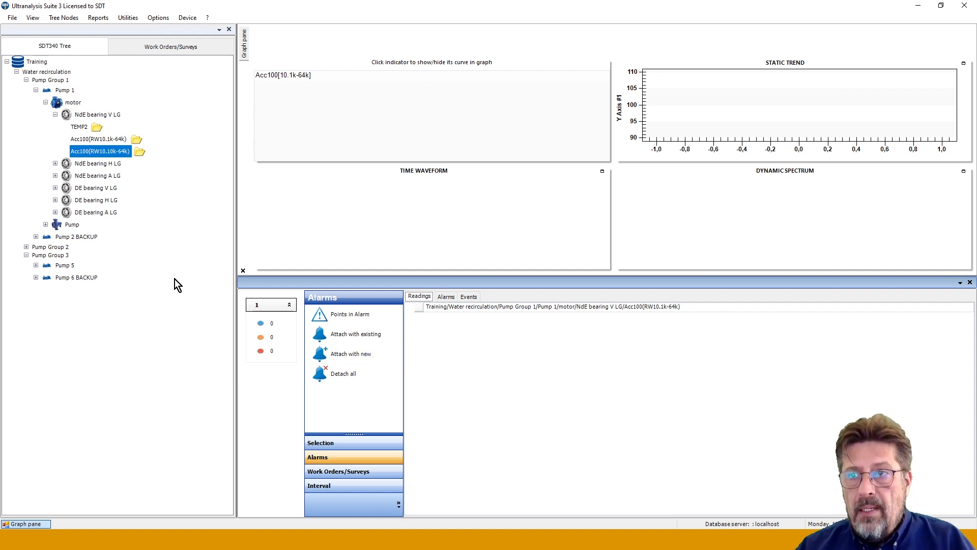
List the alarms attached to the RS2T(focUS-256k) reading of the Volute under Pump 1's Pump
left_click(46, 225)
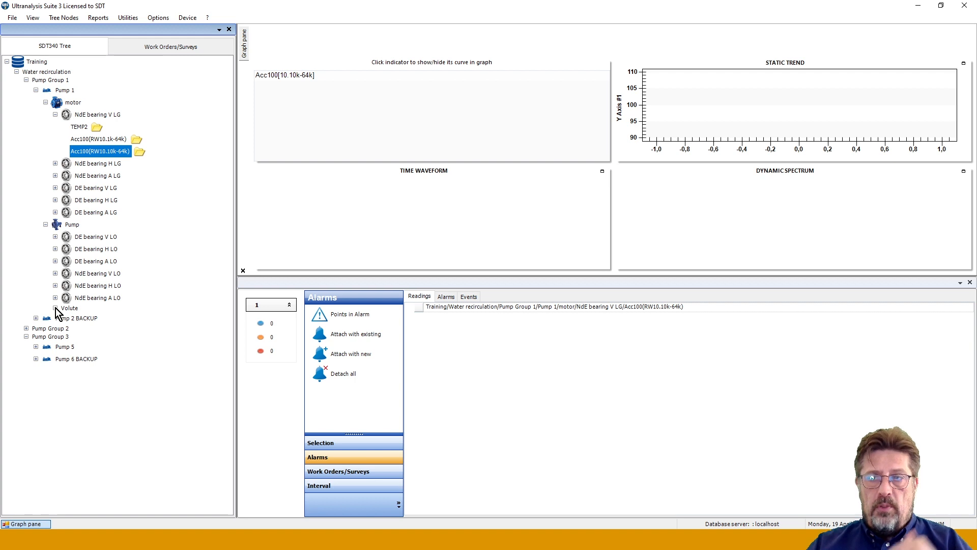
left_click(55, 308)
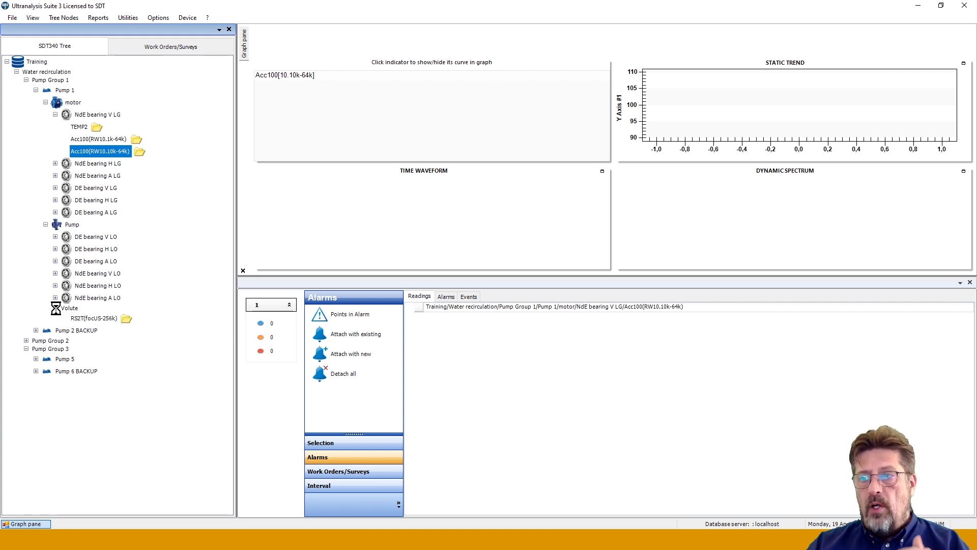
left_click(448, 298)
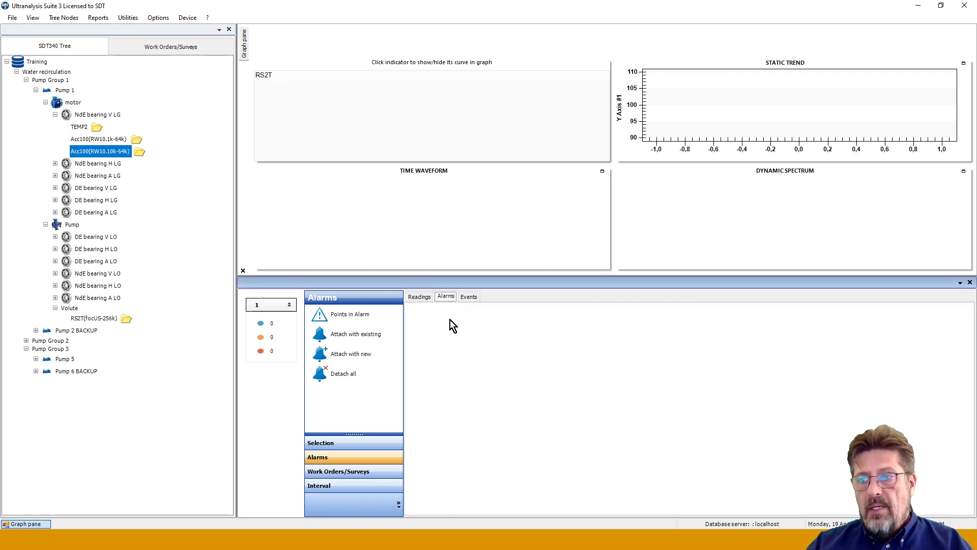
left_click(81, 318)
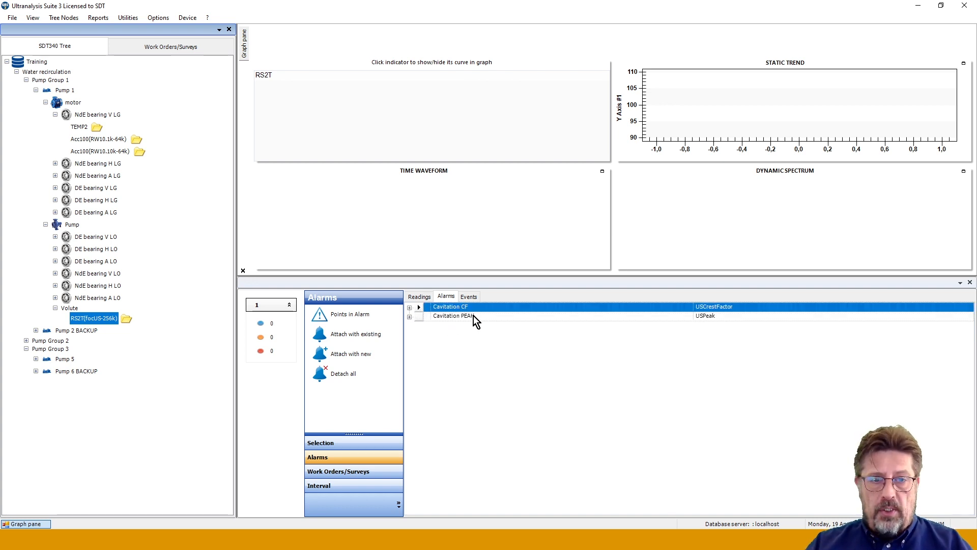
Attach a US RMS node alarm to the Volute's RS2T reading with absolute thresholds of 25 (Alert), 31 (Warning) and 37 dBµV (Danger)
right_click(98, 324)
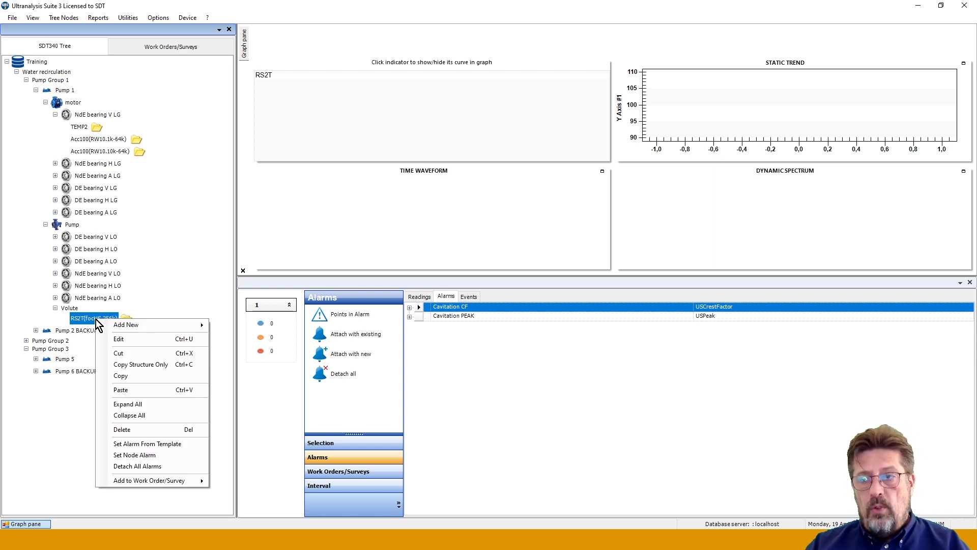
left_click(132, 455)
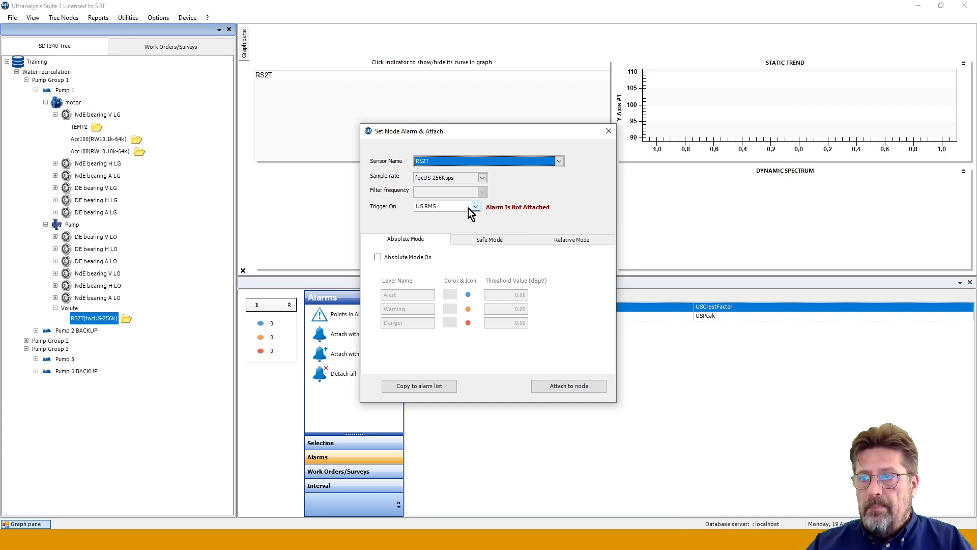
left_click(378, 257)
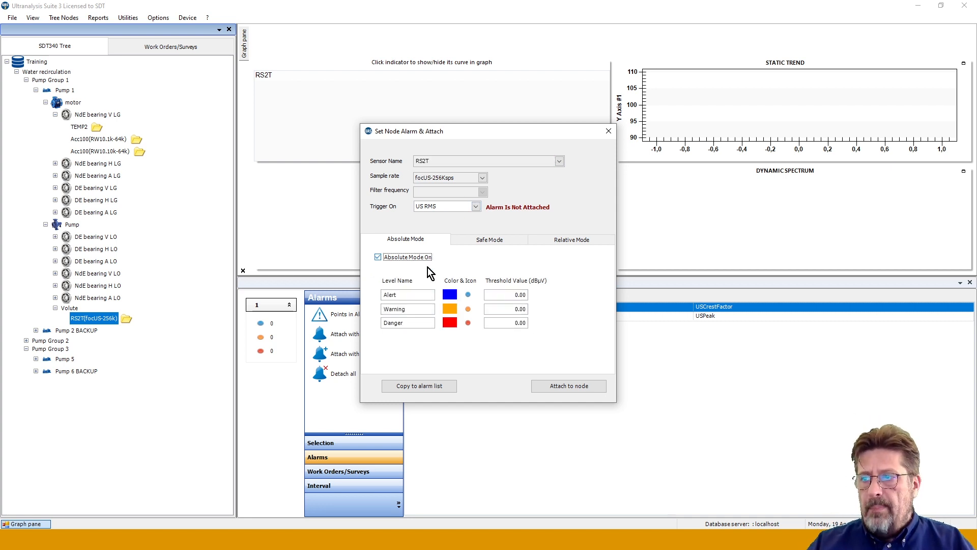
double_click(514, 294)
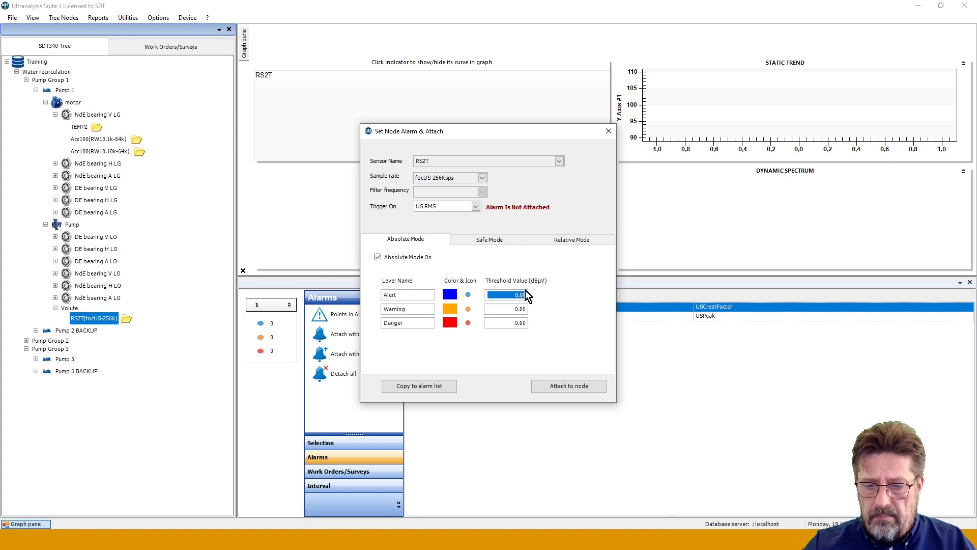
type("25.")
double_click(523, 309)
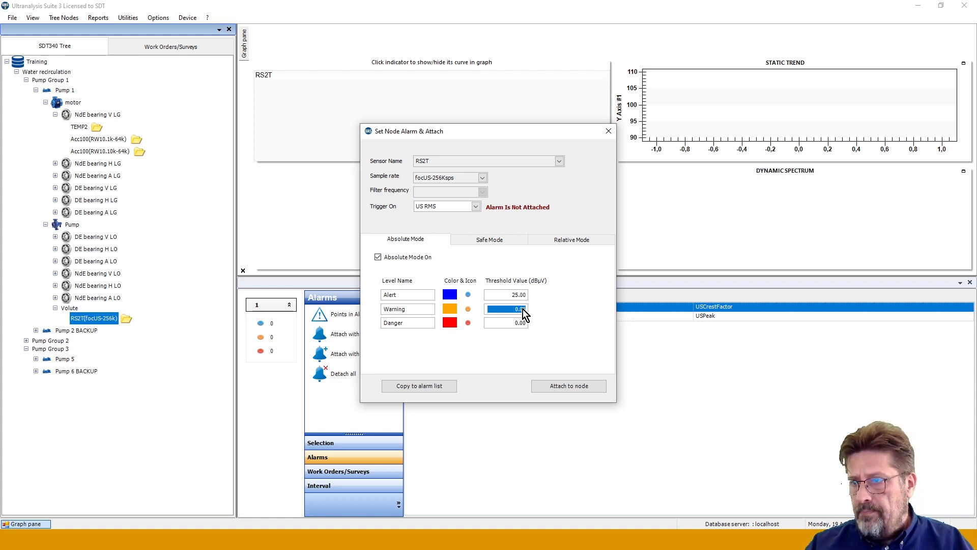
type("31.")
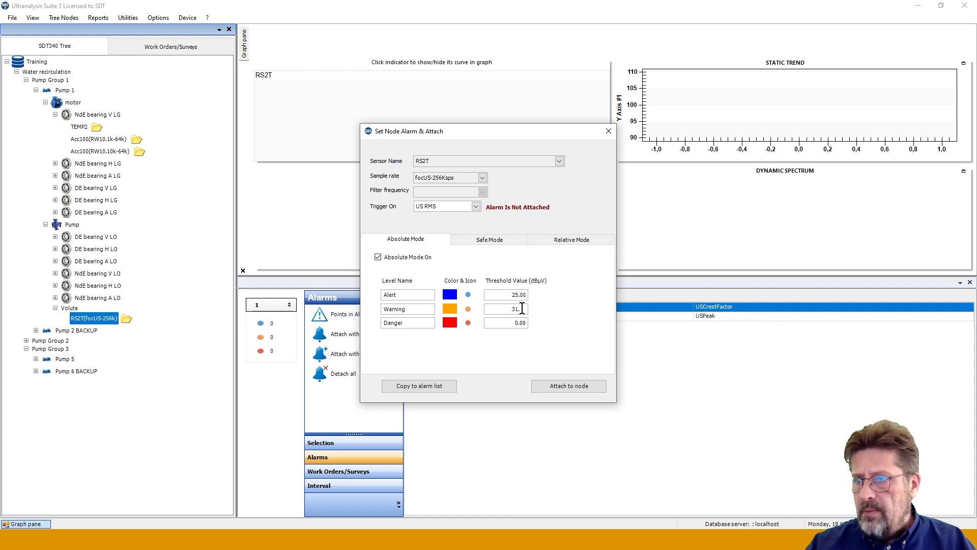
double_click(518, 321)
type("3")
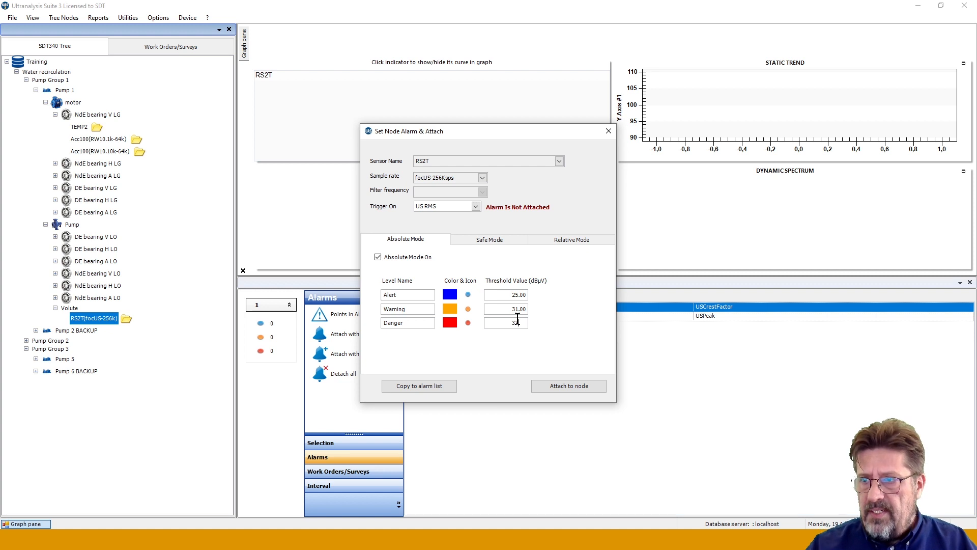
type("7.")
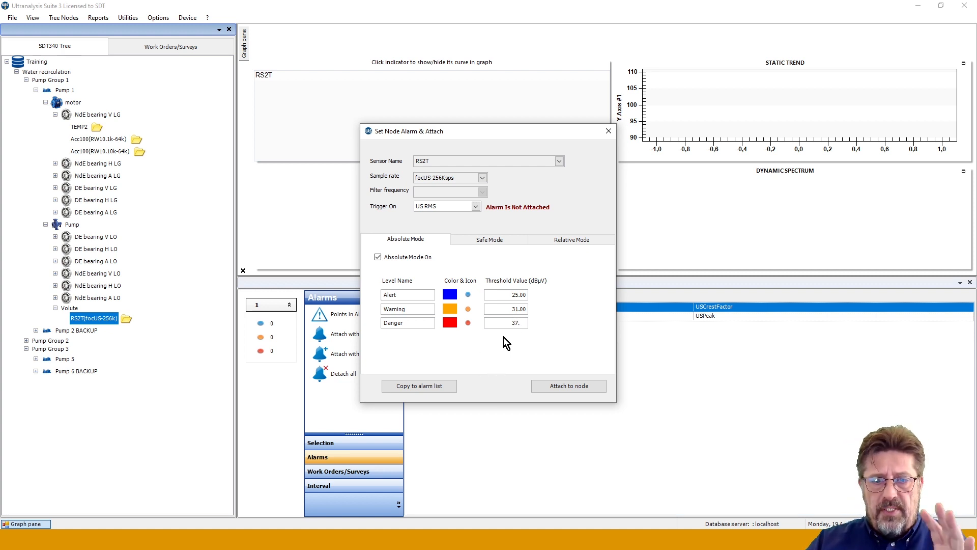
key("BackSpace")
key("BackSpace")
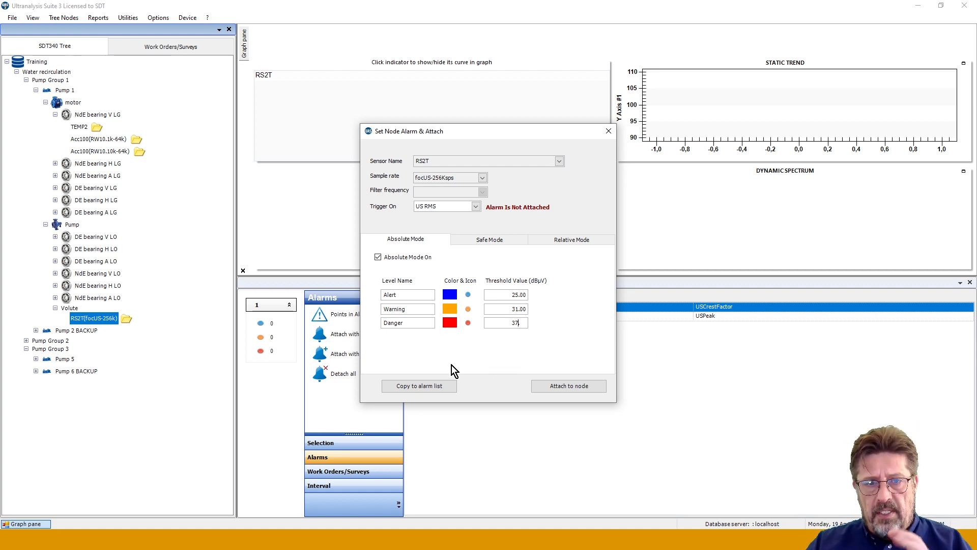
key("BackSpace")
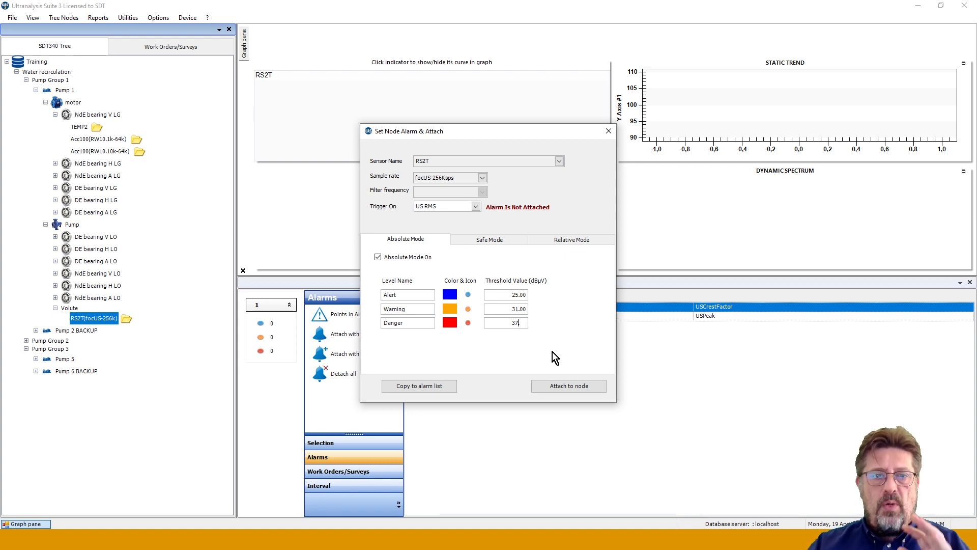
left_click(569, 386)
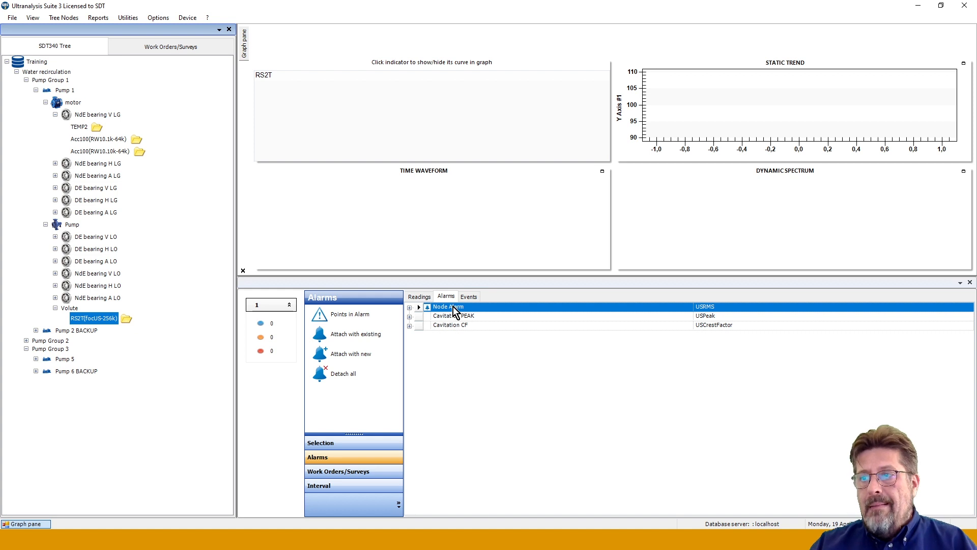
Look at the detach options for the node alarm, the whole RS2T reading and the Cavitation PEAK alarm without detaching anything
right_click(450, 308)
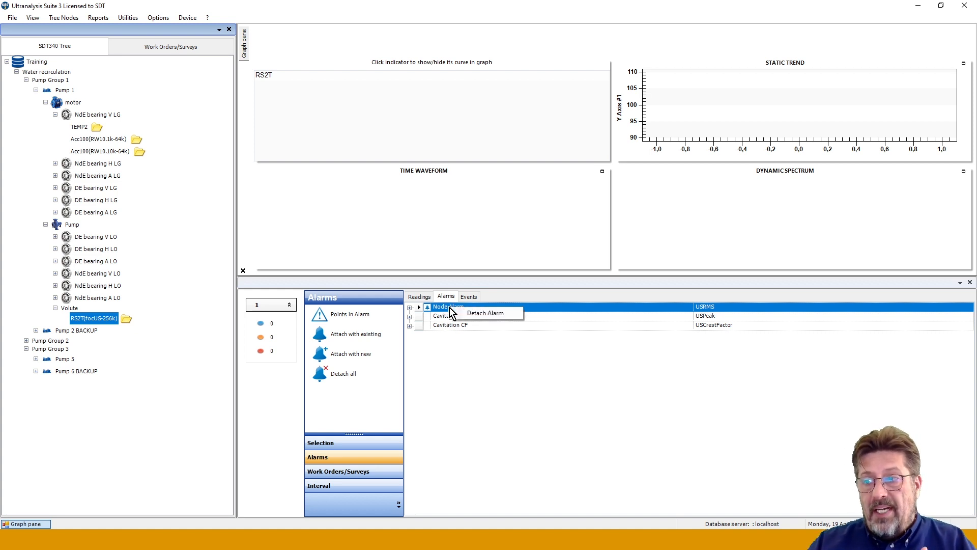
left_click(476, 315)
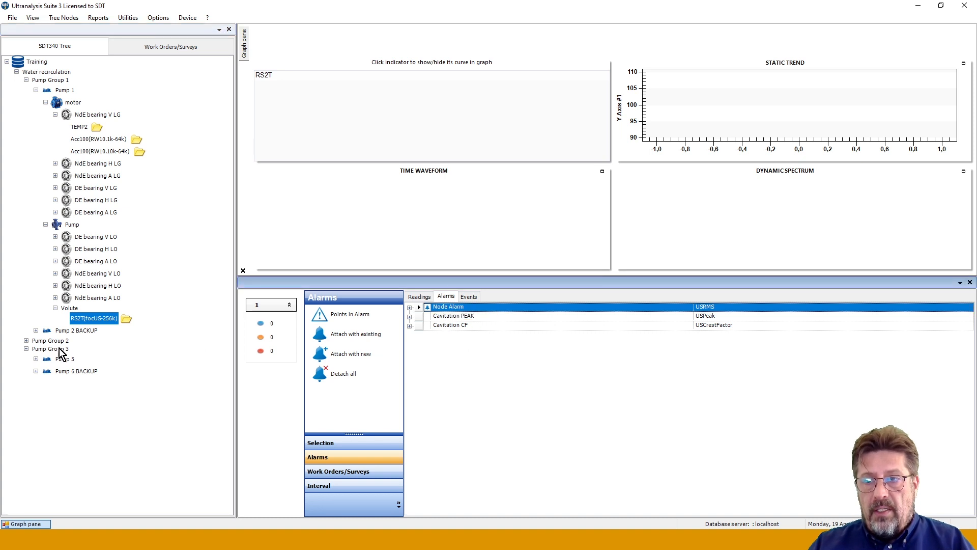
right_click(84, 319)
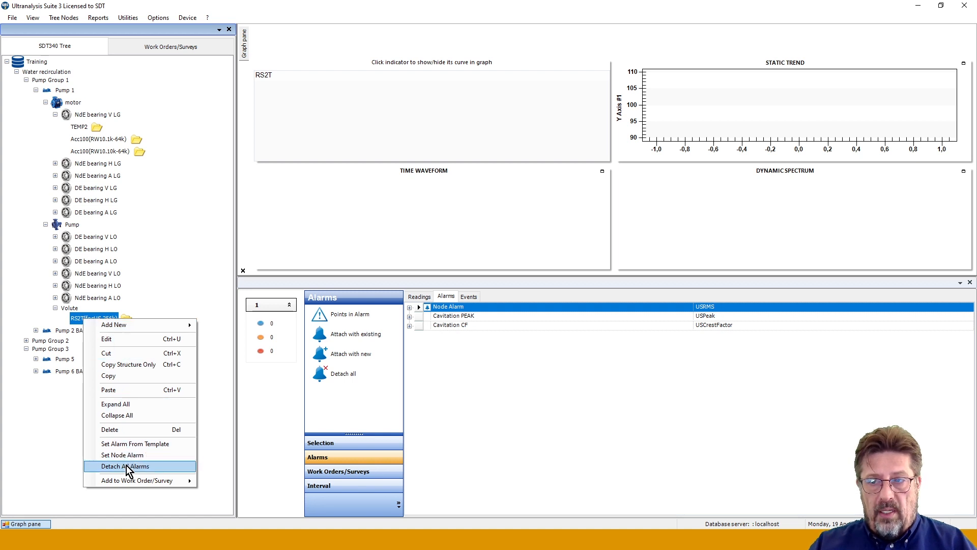
left_click(56, 429)
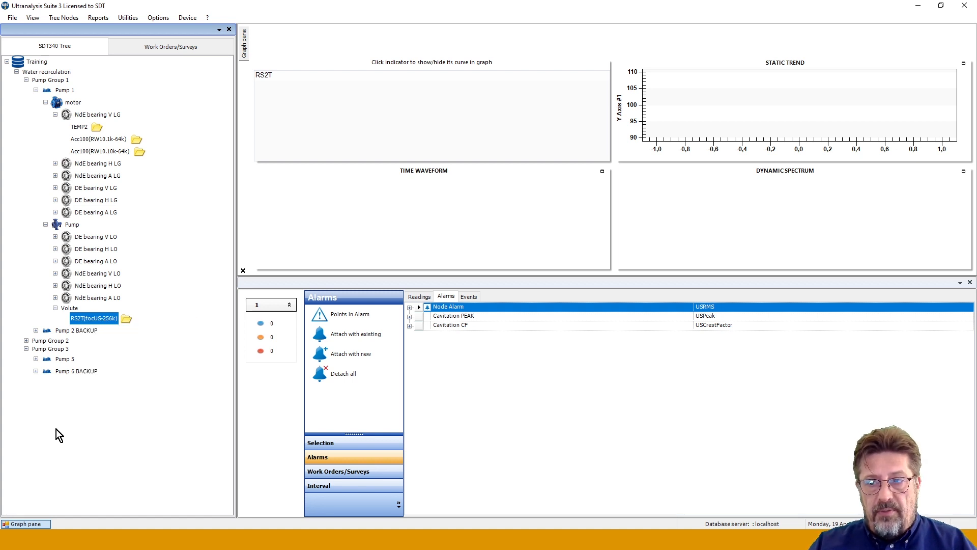
left_click(462, 316)
right_click(463, 316)
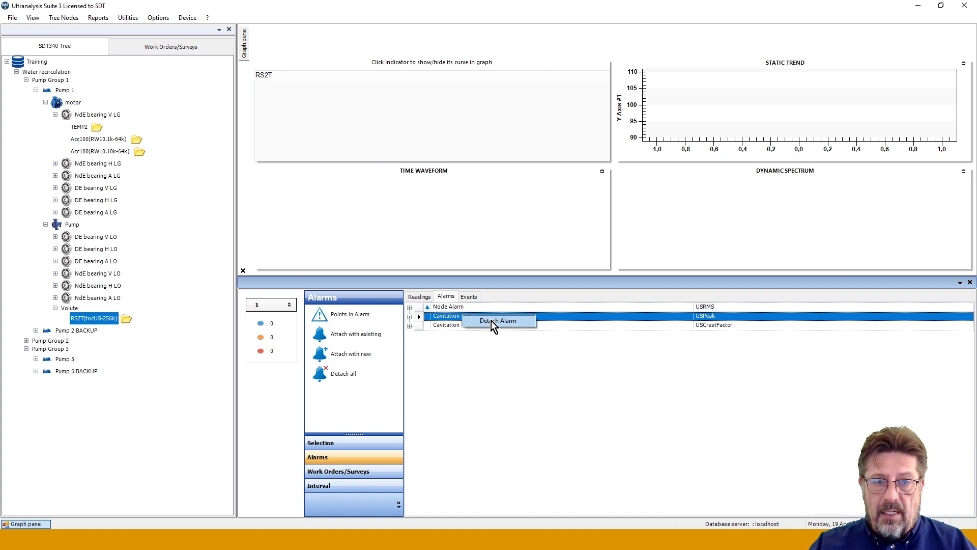
left_click(485, 347)
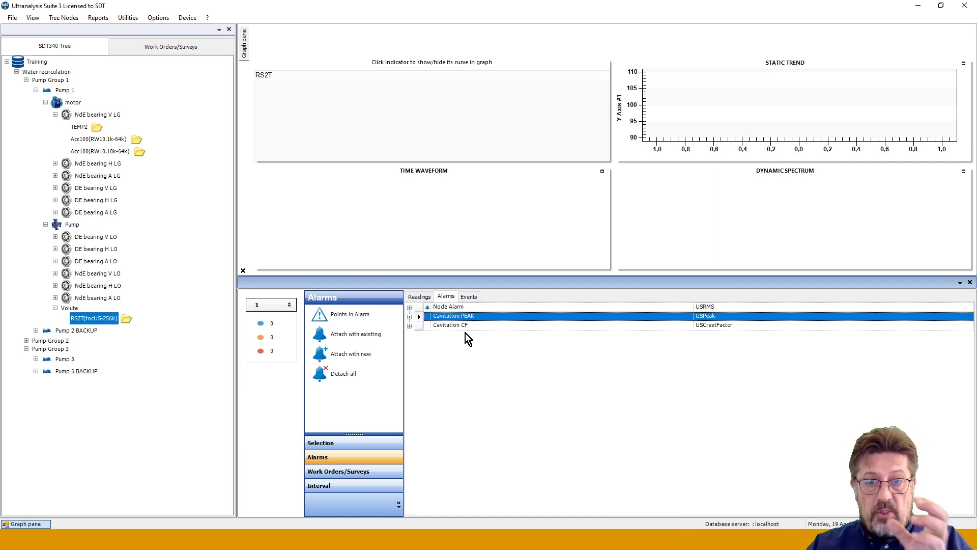
left_click(454, 307)
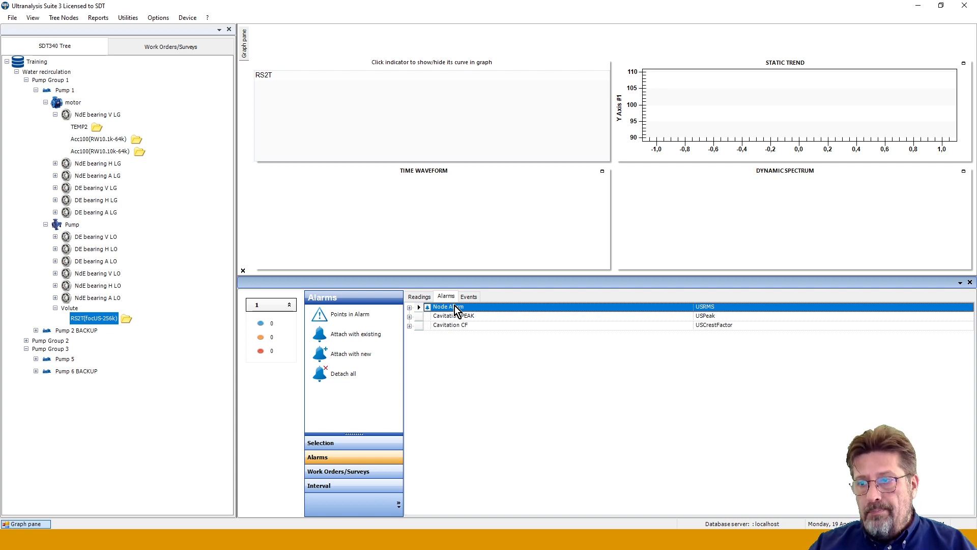
Copy the Volute reading's US RMS node alarm to the alarm list as "Volute RMS", save it and close the list
right_click(77, 318)
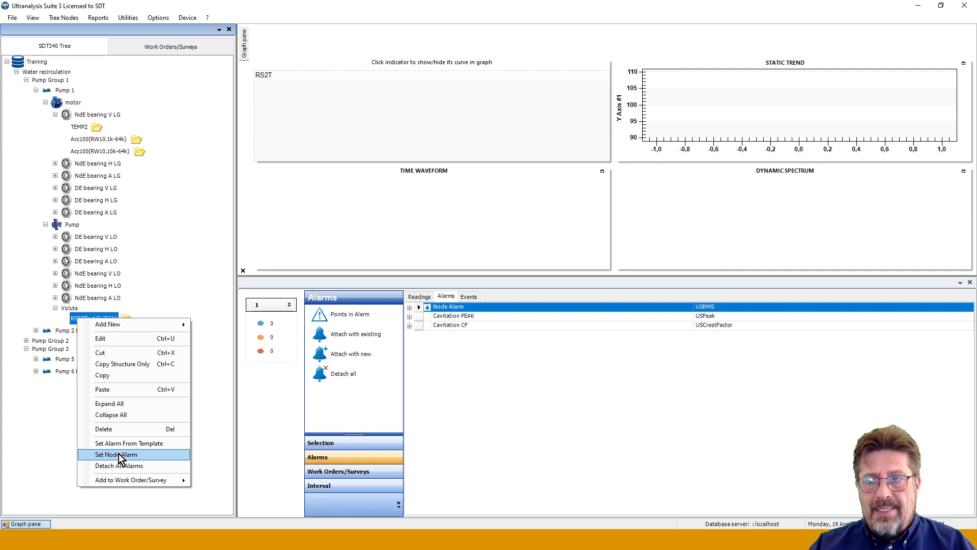
left_click(118, 453)
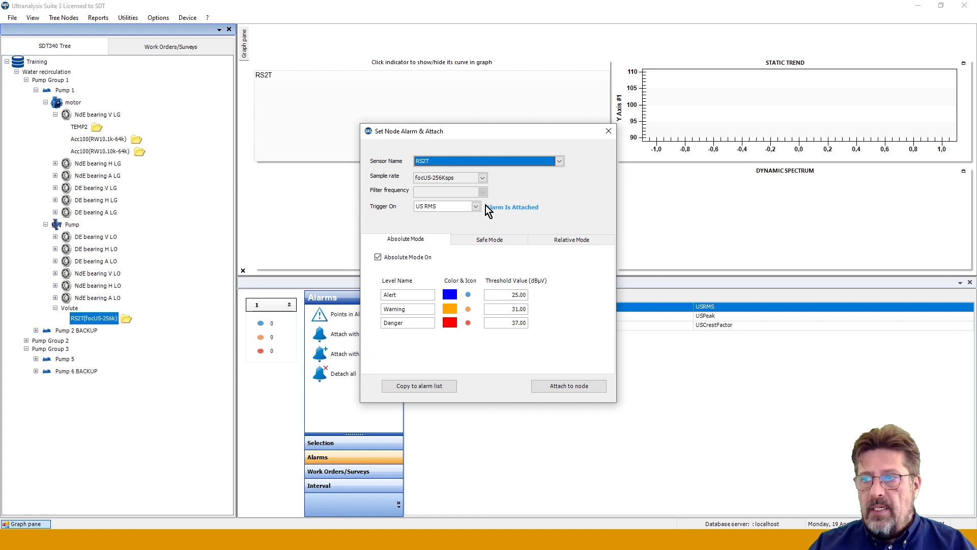
left_click_drag(480, 134, 465, 73)
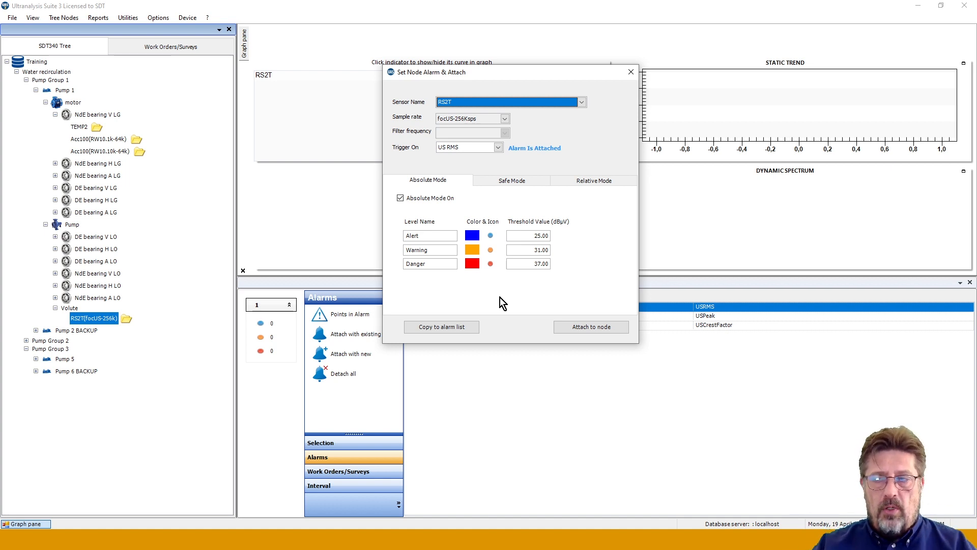
left_click(451, 329)
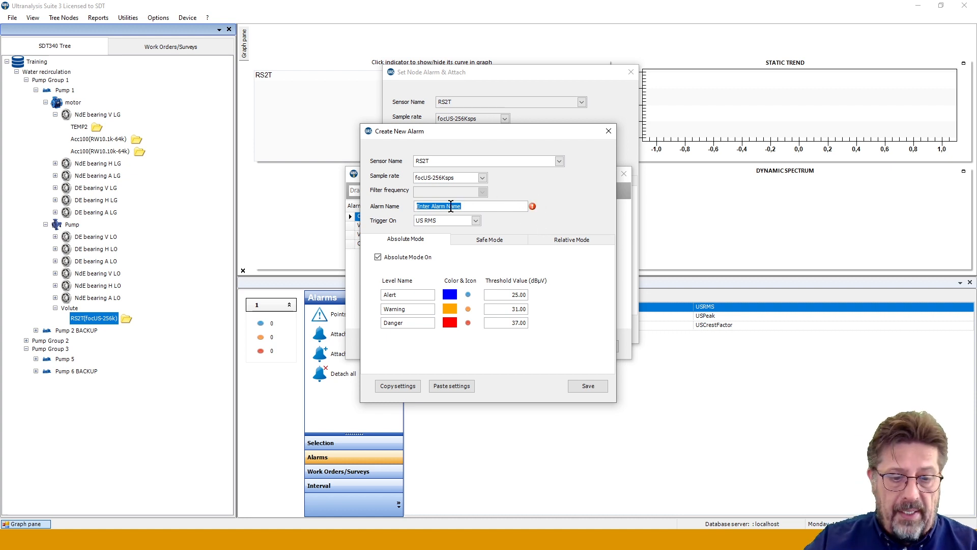
type("Volu")
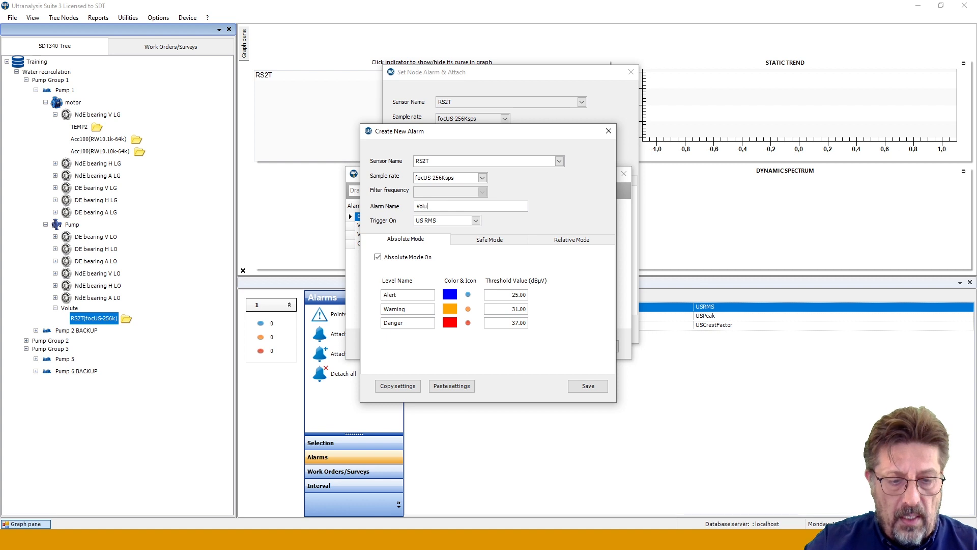
type("te RMS")
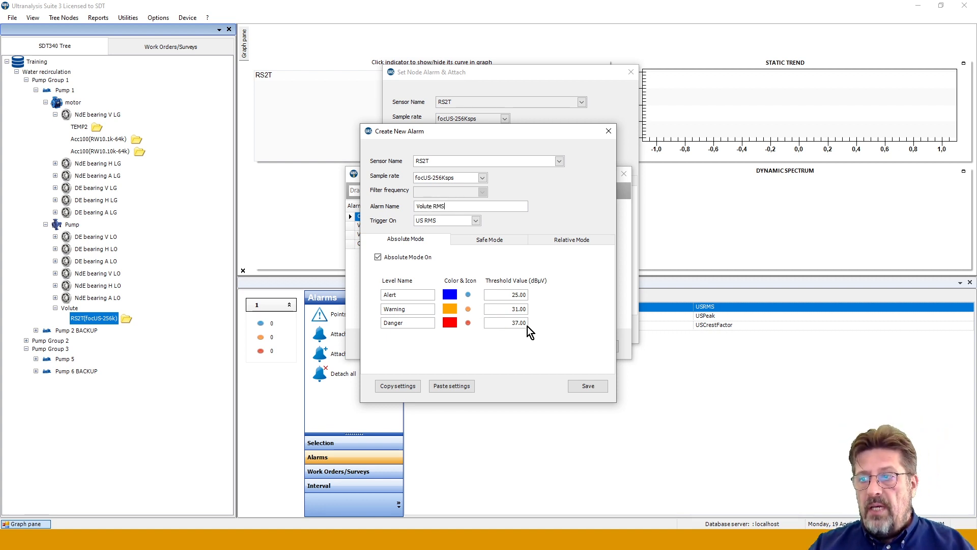
left_click(584, 387)
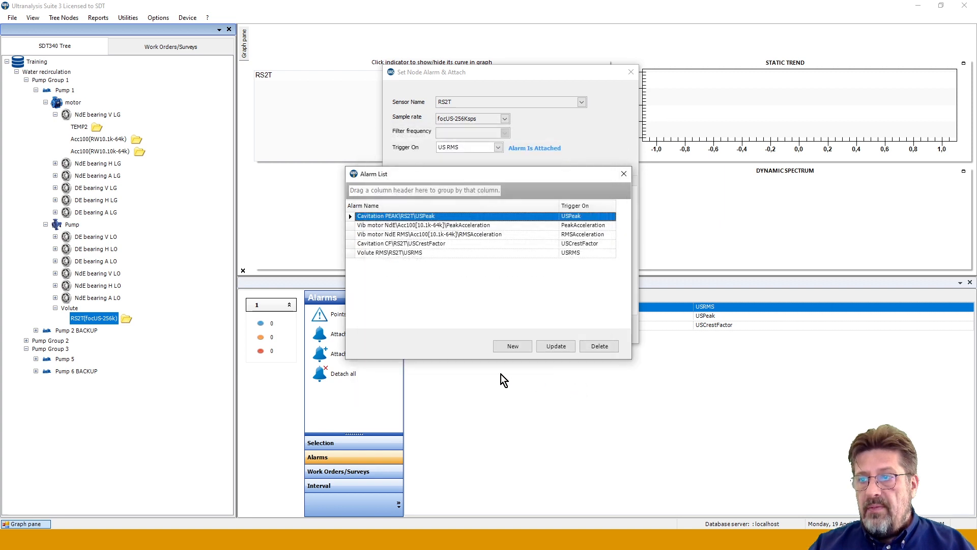
left_click(386, 253)
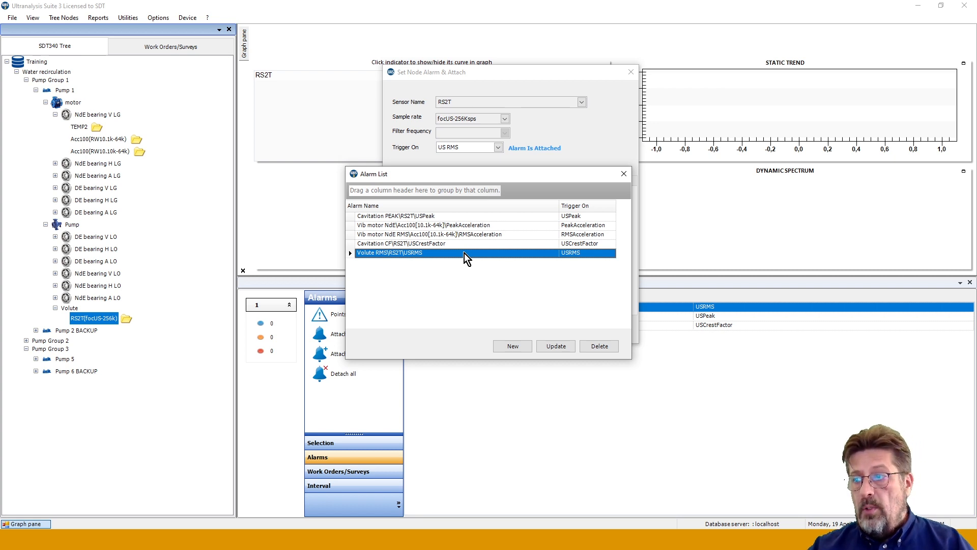
left_click(624, 174)
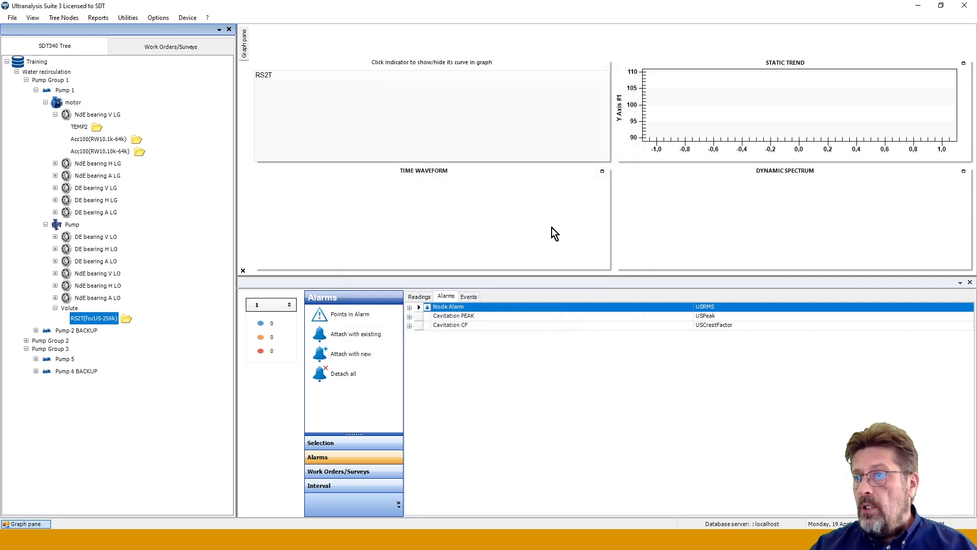
Try to attach the "Volute RMS" alarm template to the Volute's RS2T(focUS-256k) reading under Pump 1, and close the attachment dialog
left_click(460, 308)
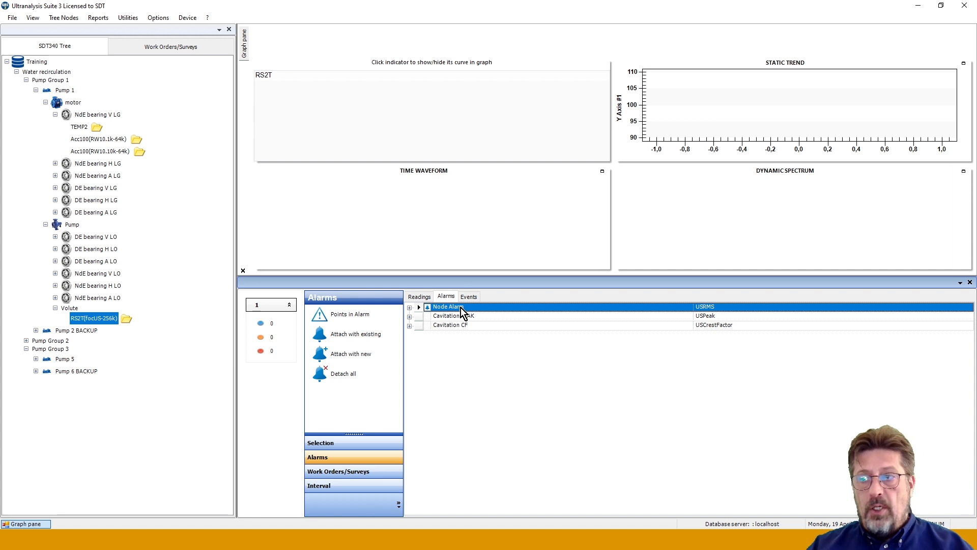
right_click(102, 316)
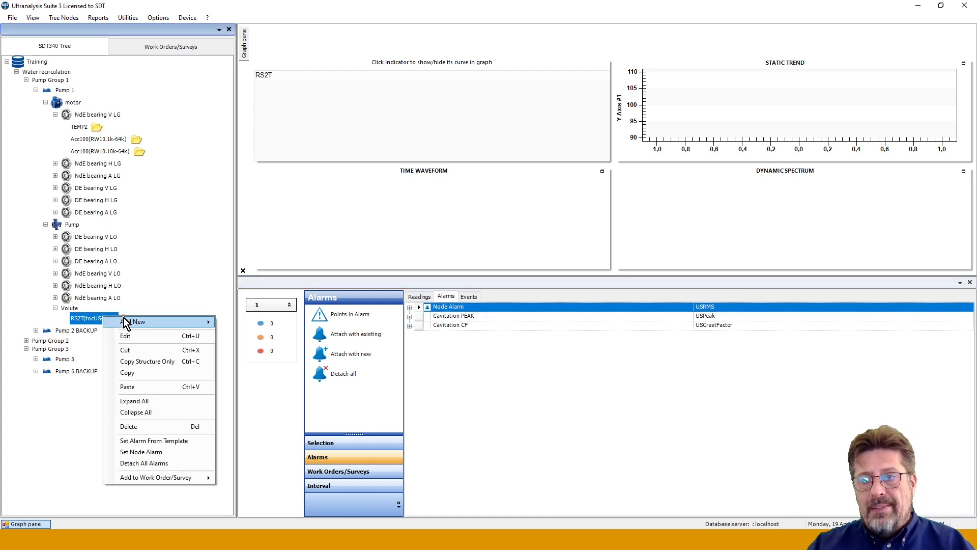
left_click(151, 441)
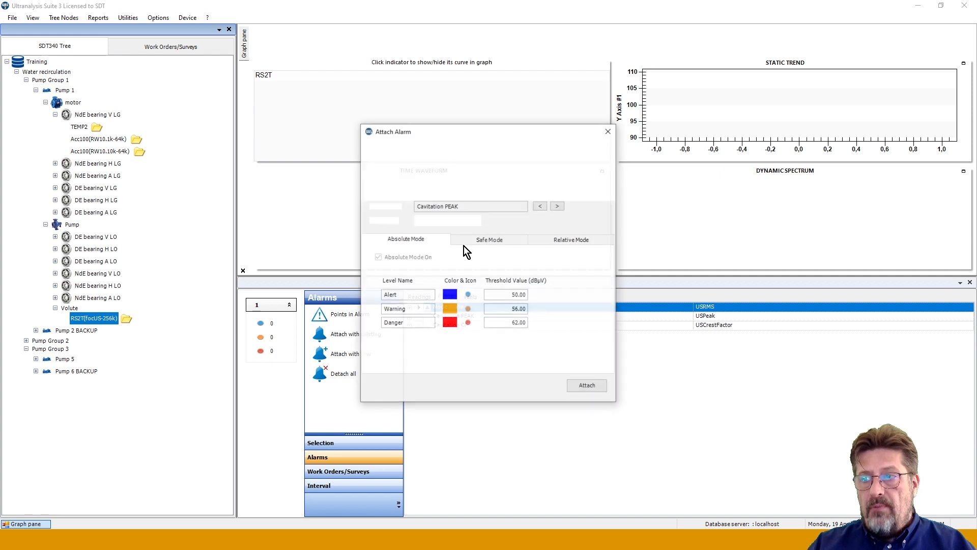
left_click(557, 206)
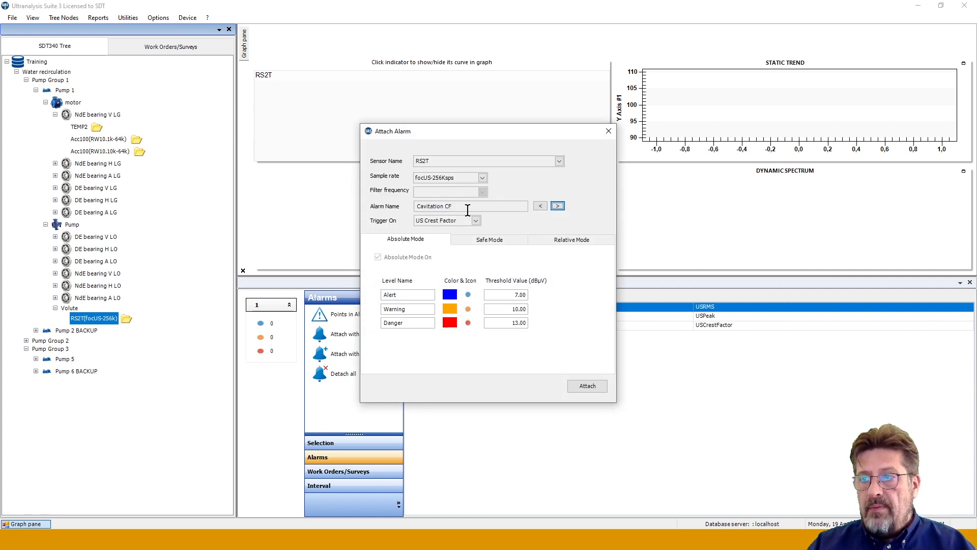
left_click(557, 205)
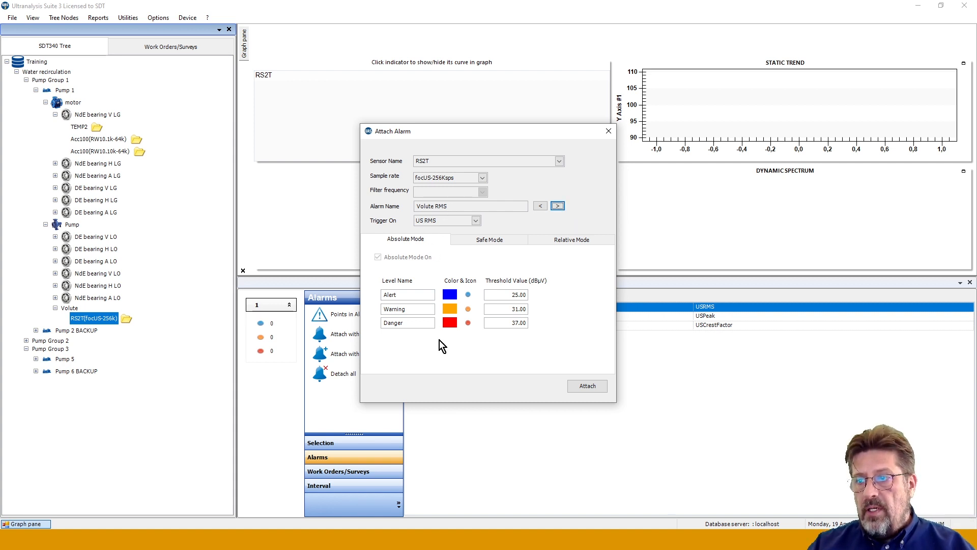
left_click(600, 386)
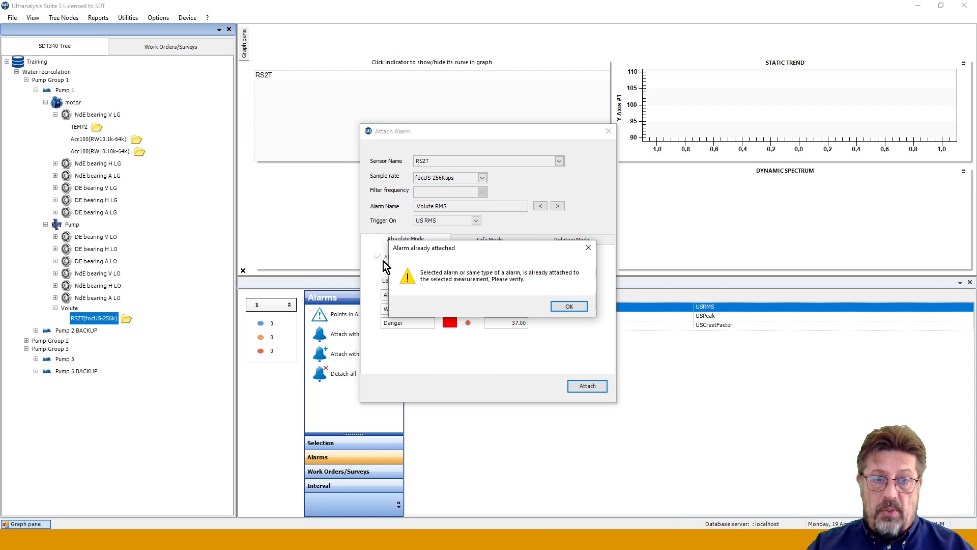
left_click(561, 307)
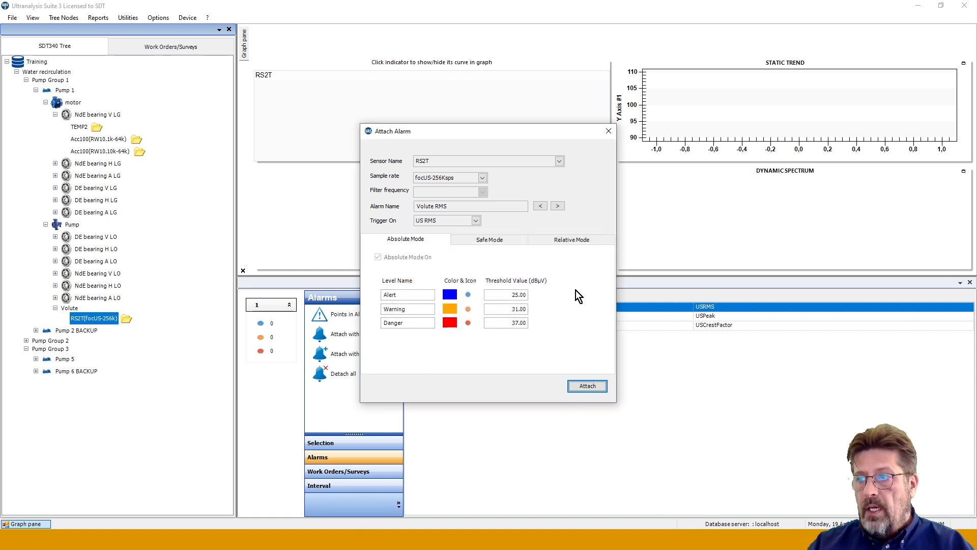
left_click(608, 131)
Detach the US RMS node alarm from Pump 1's Volute RS2T(focUS-256k) reading
right_click(488, 307)
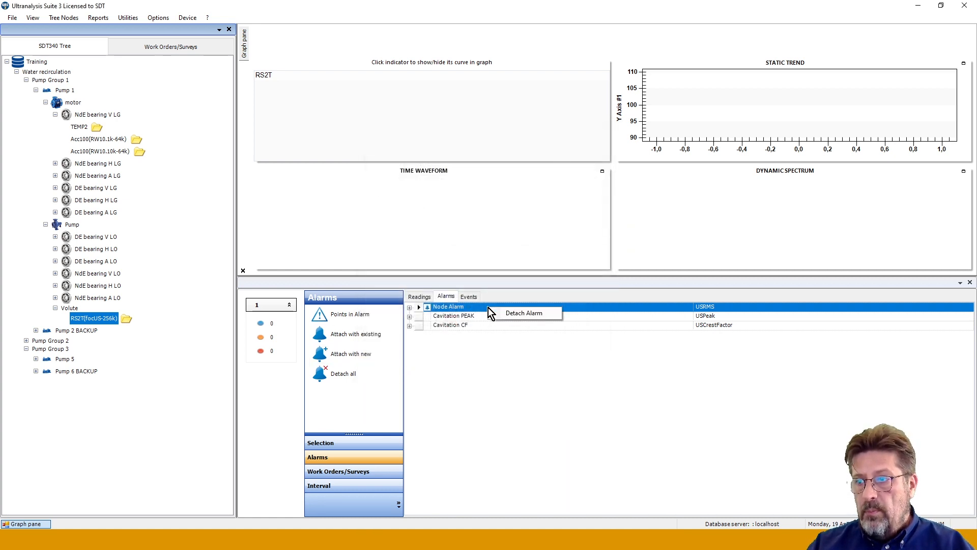
left_click(509, 313)
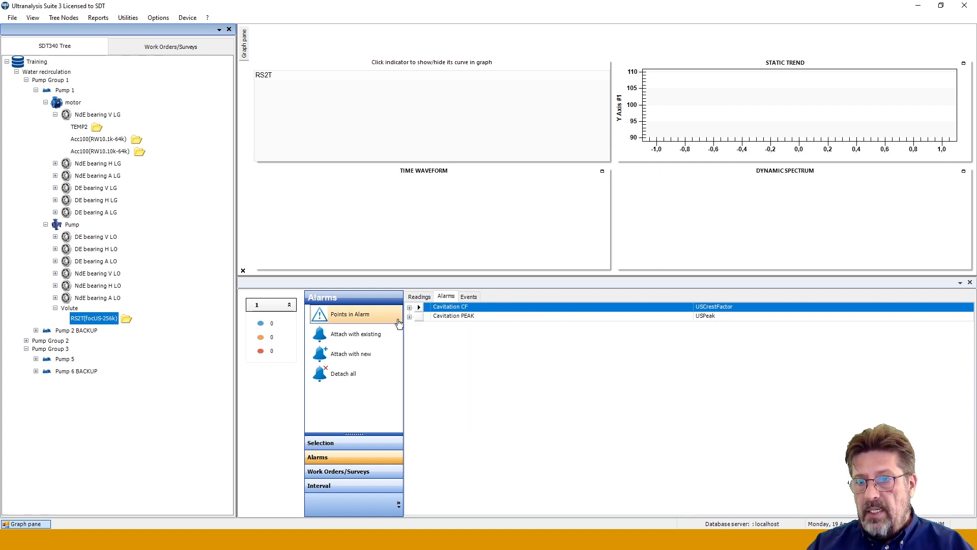
Filter the Water recirculation readings by "Volute" and select all the matching RS2T readings
left_click(40, 71)
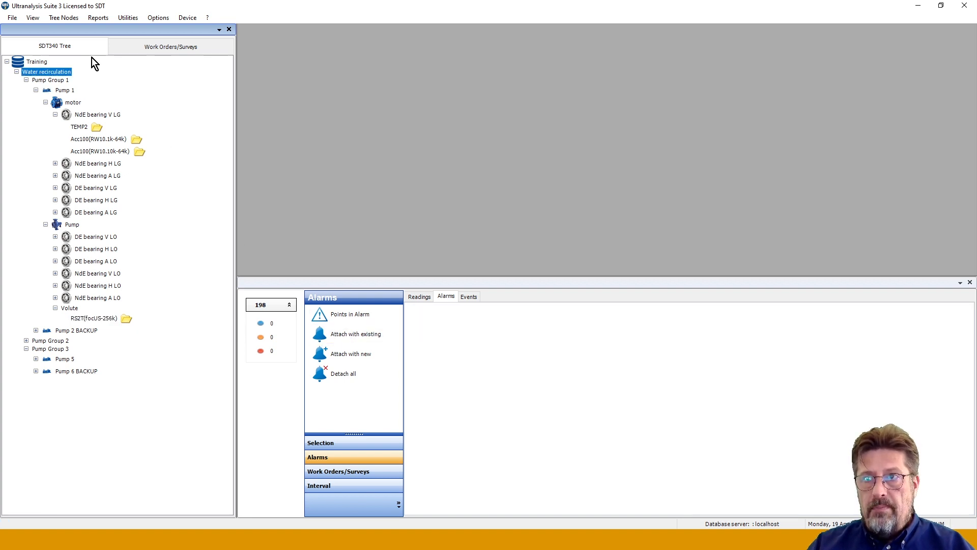
left_click(322, 443)
left_click(339, 317)
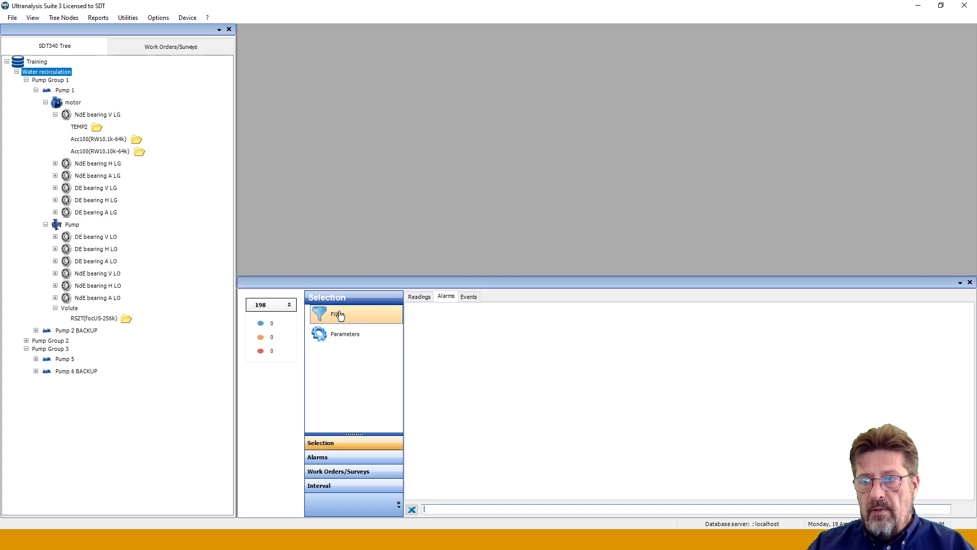
left_click(419, 298)
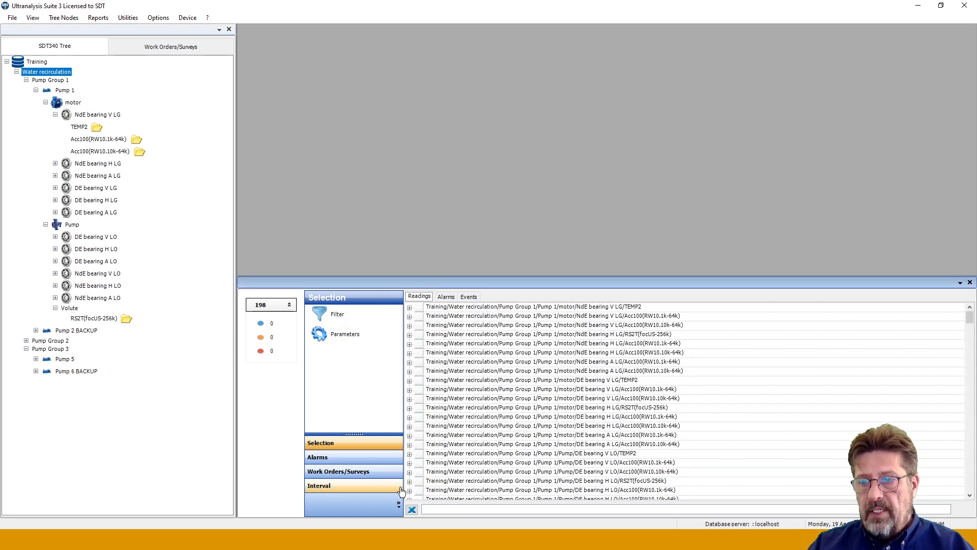
left_click(429, 509)
type("V")
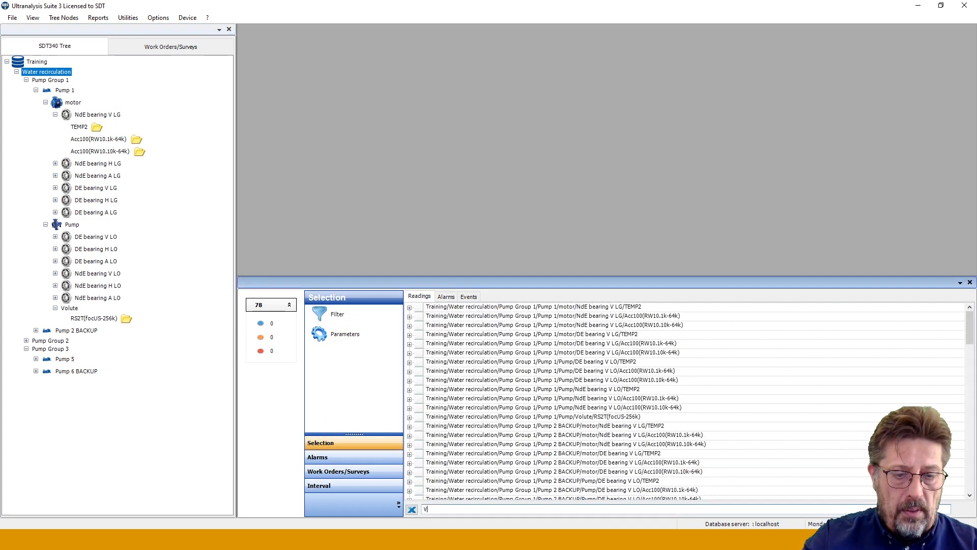
type("olute")
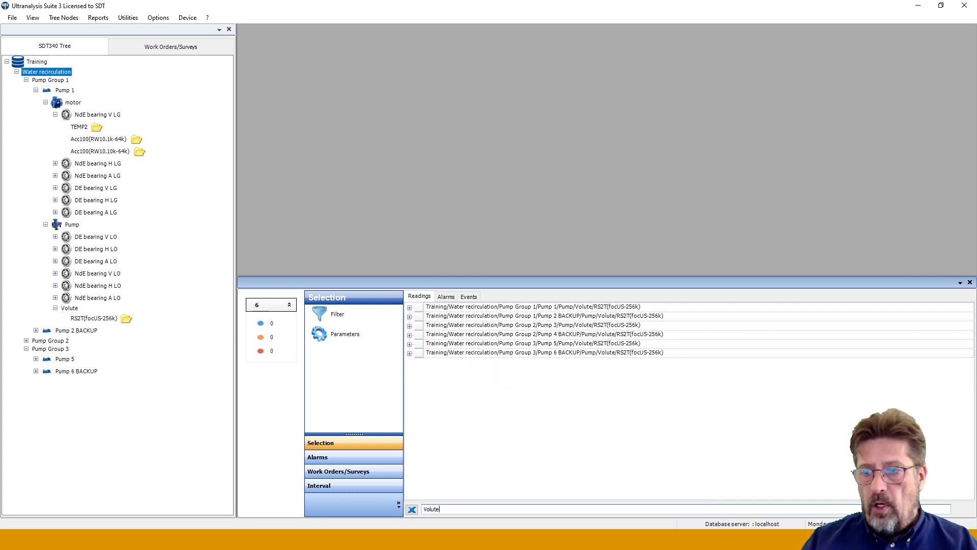
left_click(465, 307)
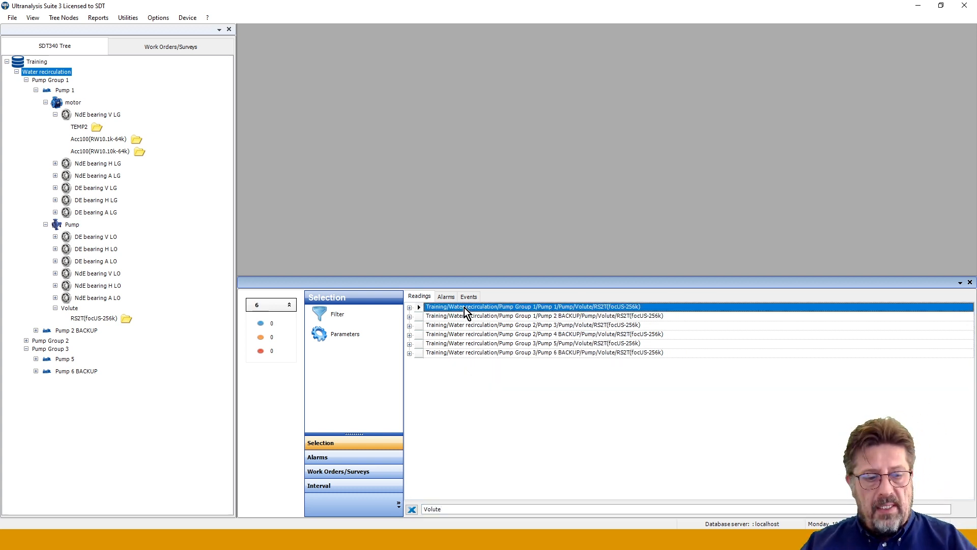
left_click(466, 353, "shift")
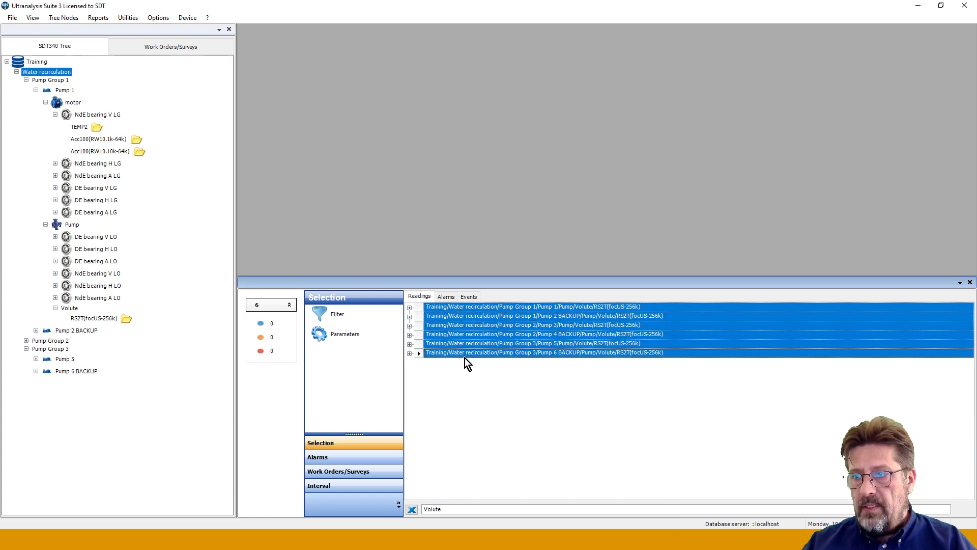
Try to attach the existing "Volute RMS" alarm to all the selected Volute readings at once, and close the attachment dialog
left_click(336, 458)
left_click(359, 338)
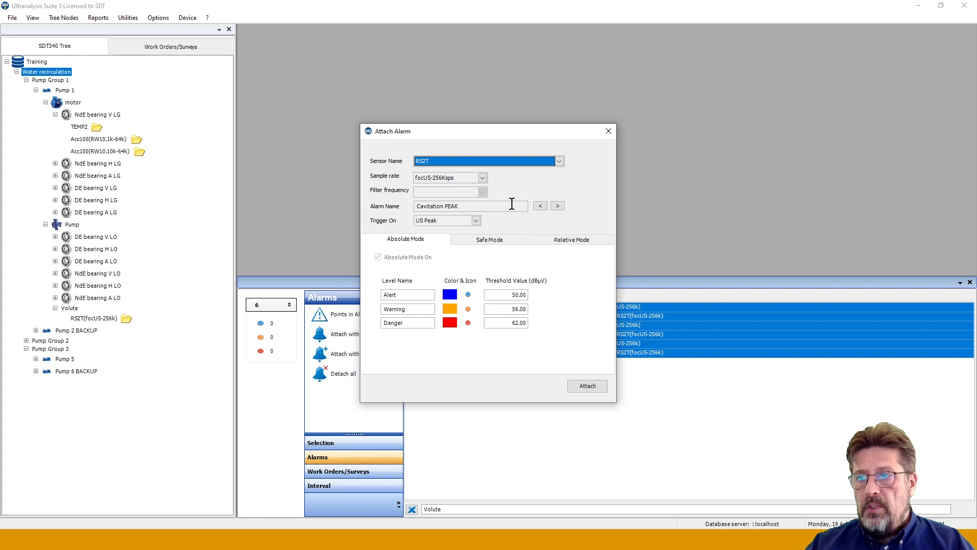
left_click(557, 206)
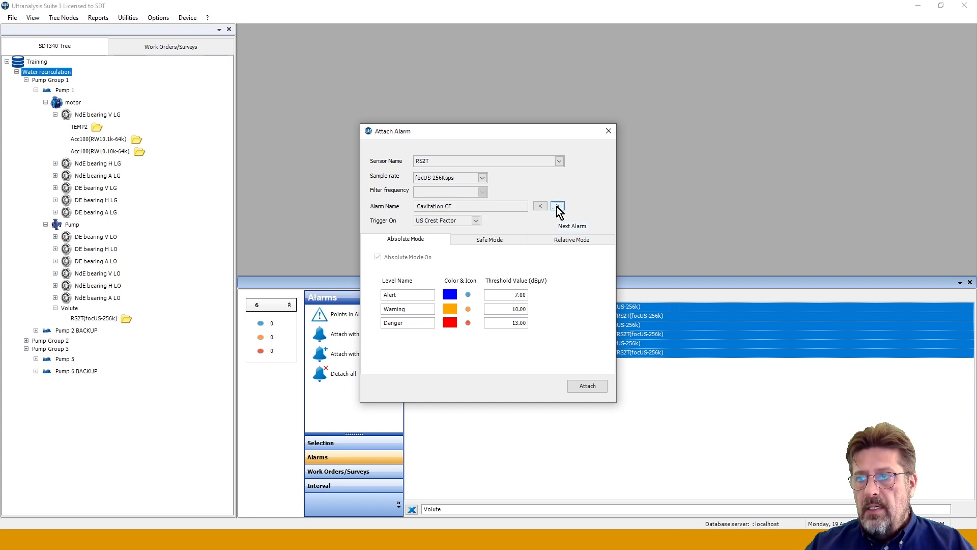
left_click(557, 206)
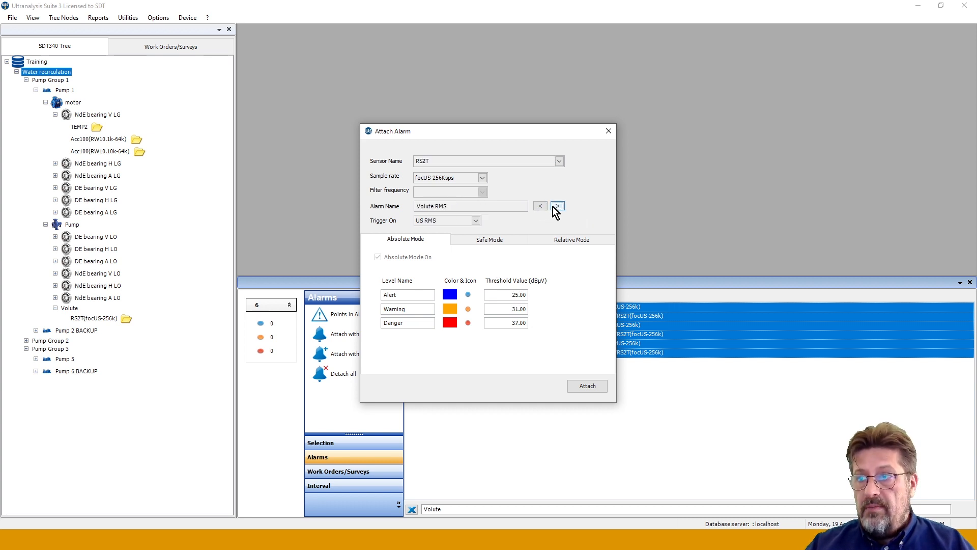
left_click(589, 386)
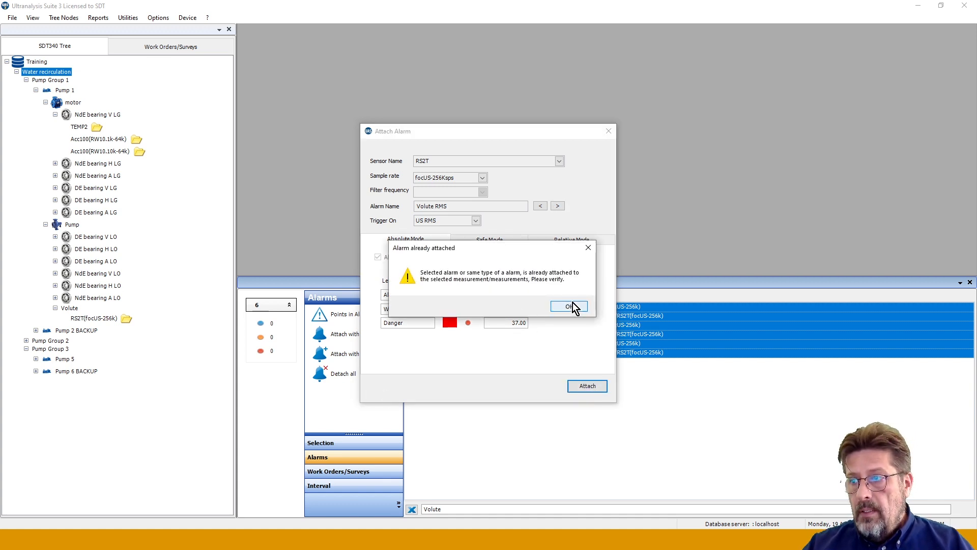
left_click(574, 307)
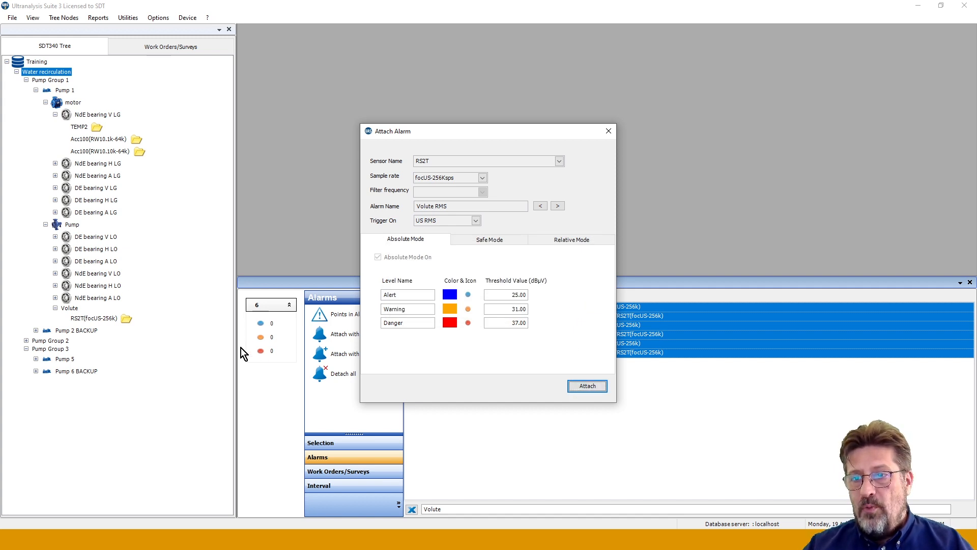
left_click(589, 386)
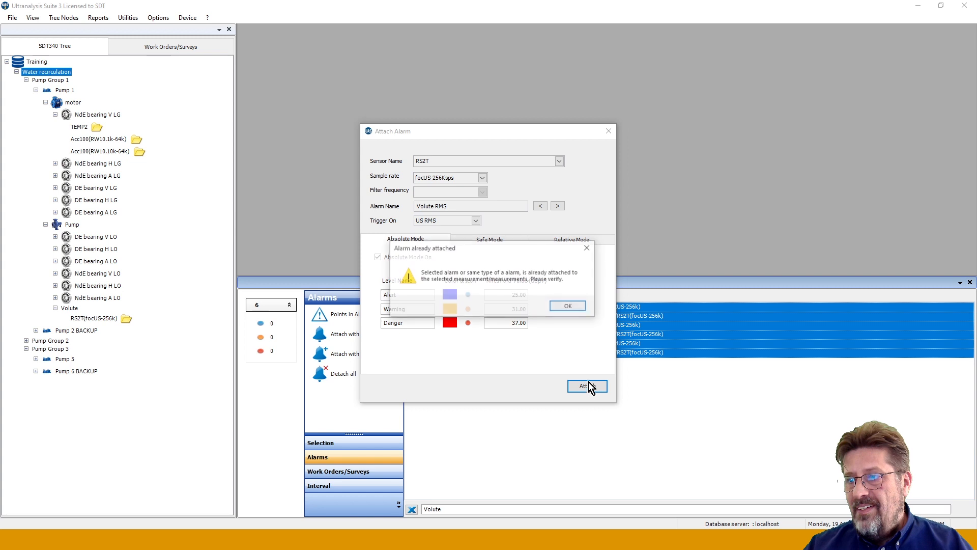
left_click(570, 306)
left_click(609, 131)
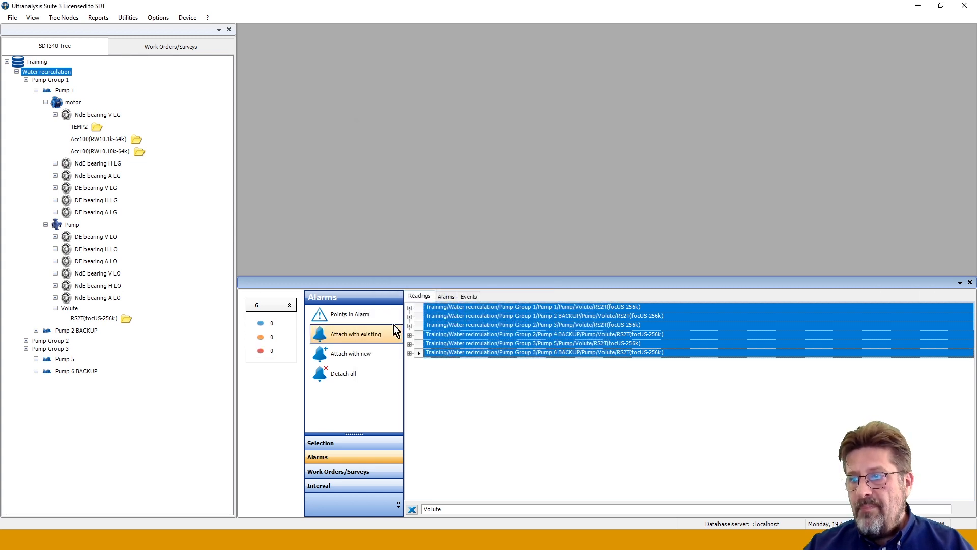
Check which alarms are attached to the Volute RS2T readings of Pump 1 and Pump 2 BACKUP, and list the latter's reading path
left_click(443, 297)
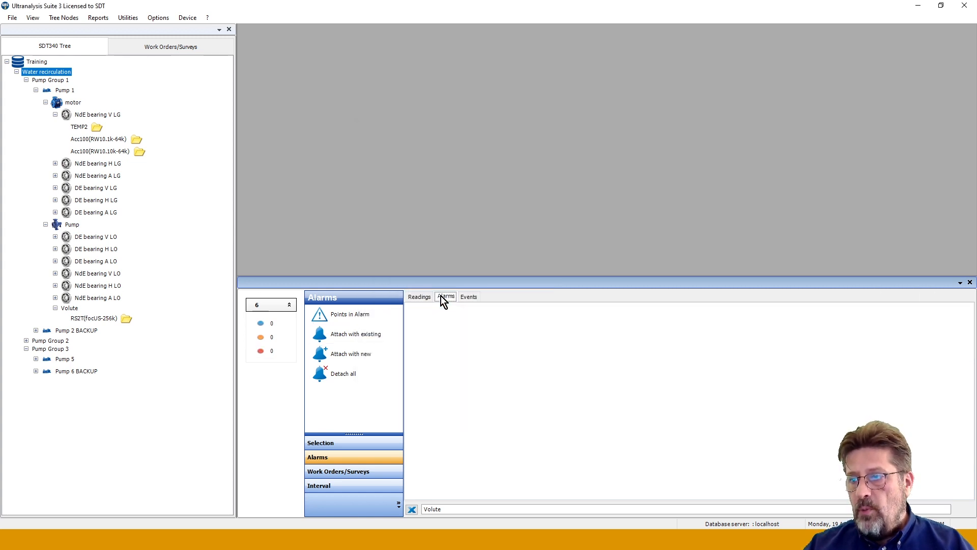
left_click(94, 317)
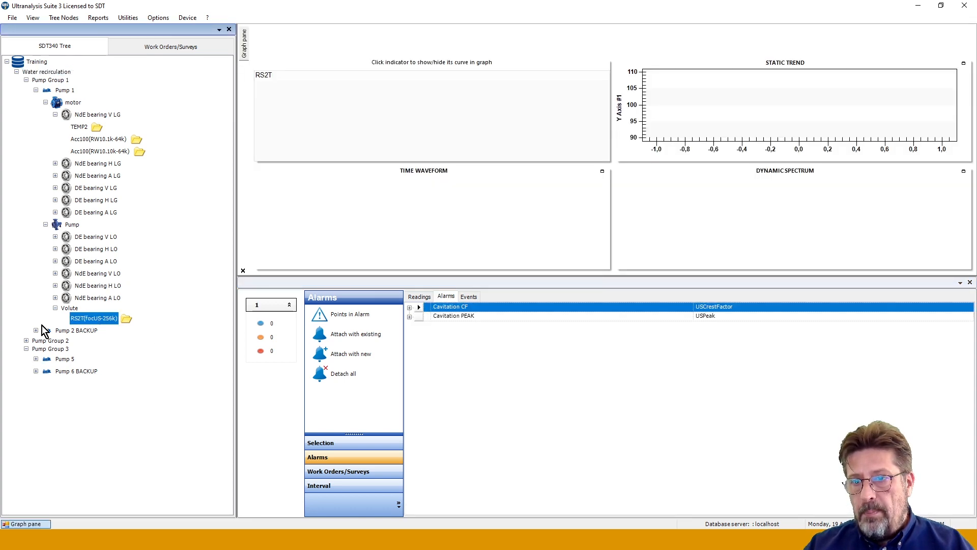
left_click(55, 115)
left_click(35, 293)
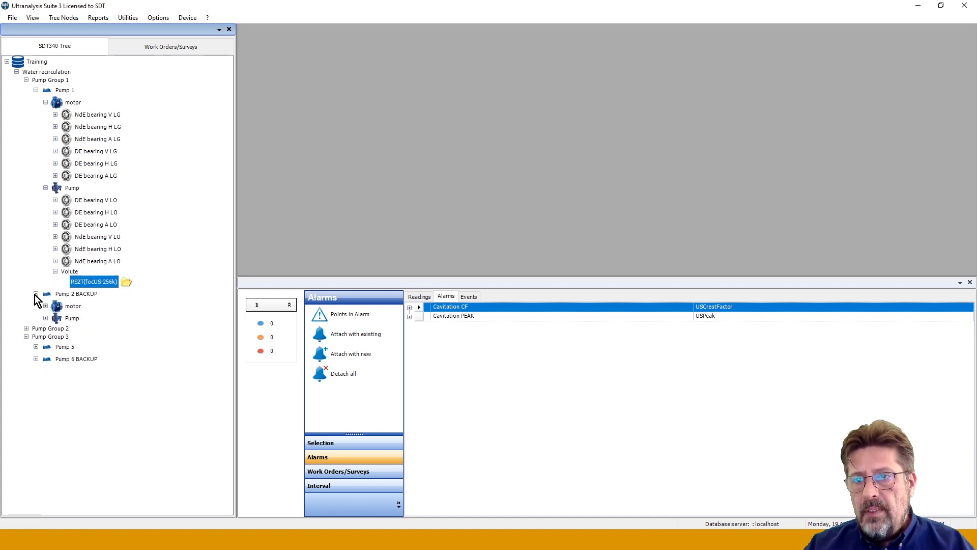
left_click(45, 318)
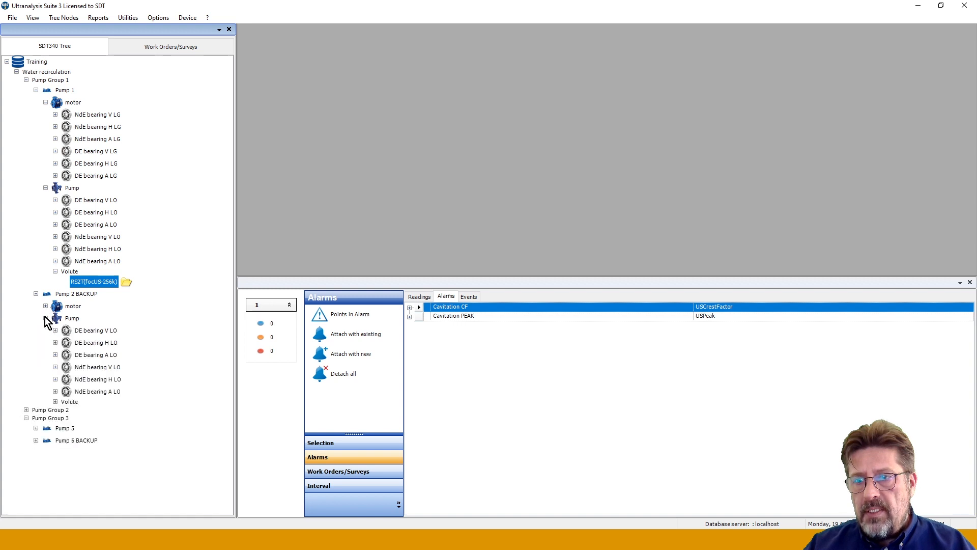
left_click(55, 402)
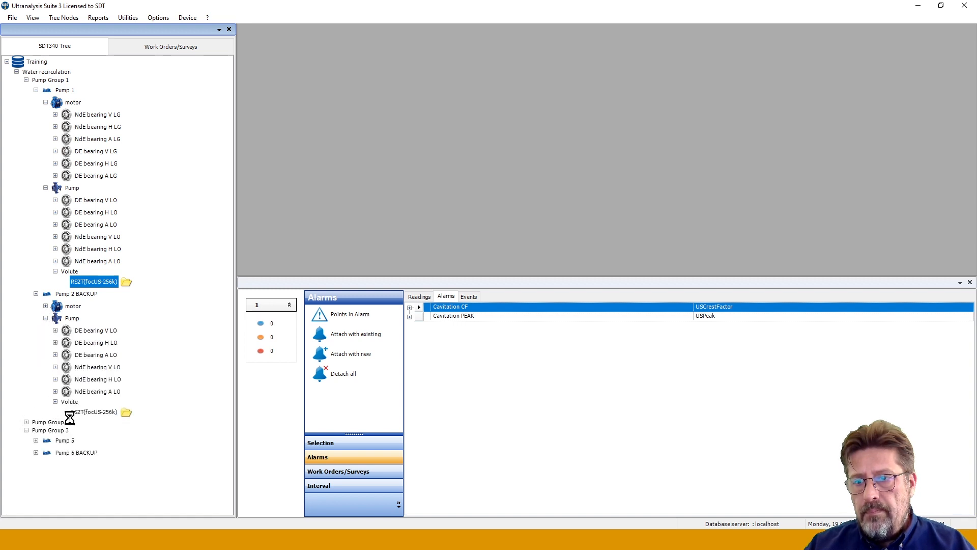
left_click(104, 414)
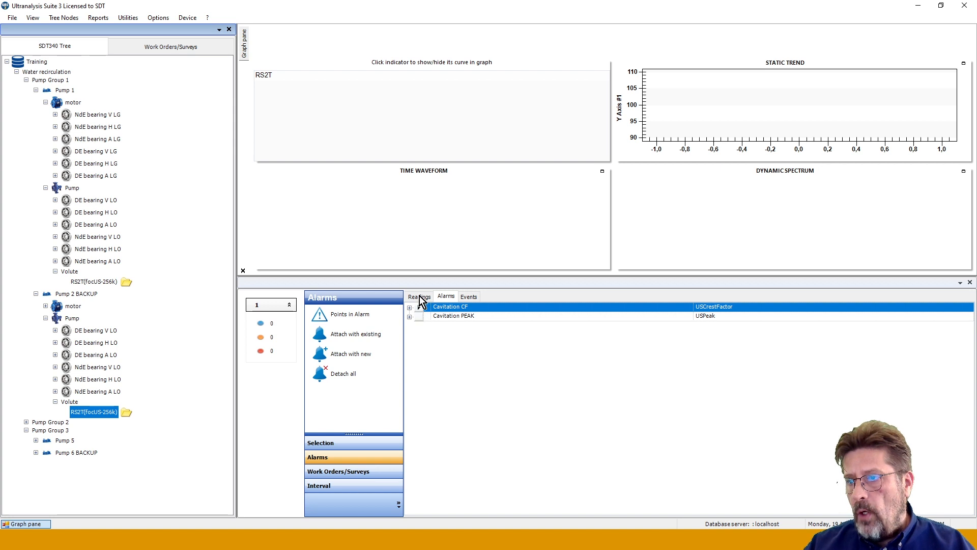
left_click(420, 297)
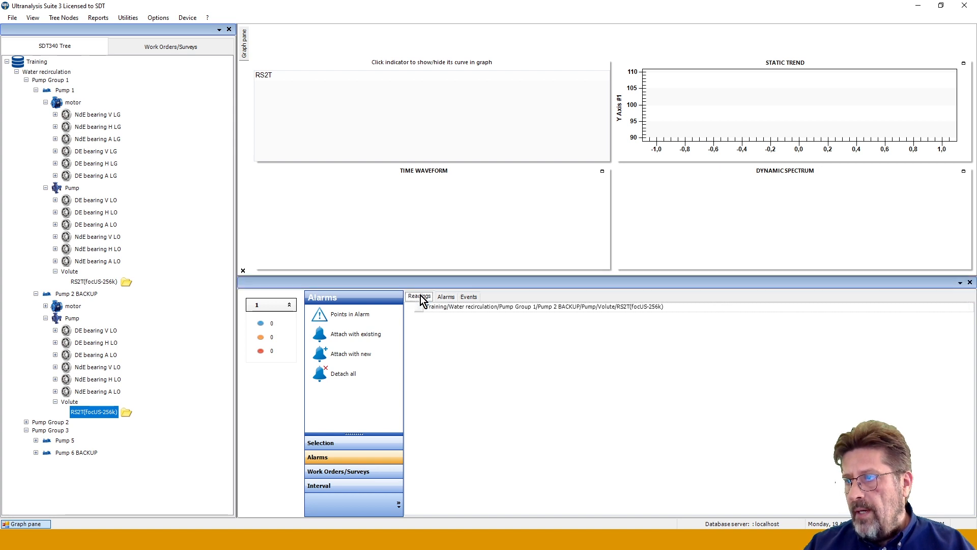
Collapse the Pump 1 and Pump 2 BACKUP branches in Pump Group 1, including their expanded motor, pump and Volute nodes
left_click(55, 402)
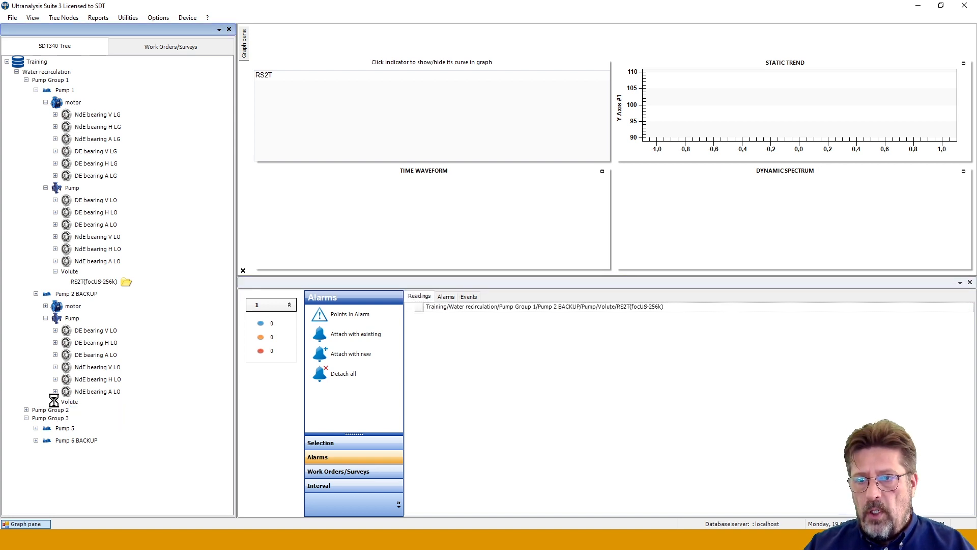
left_click(46, 318)
left_click(46, 187)
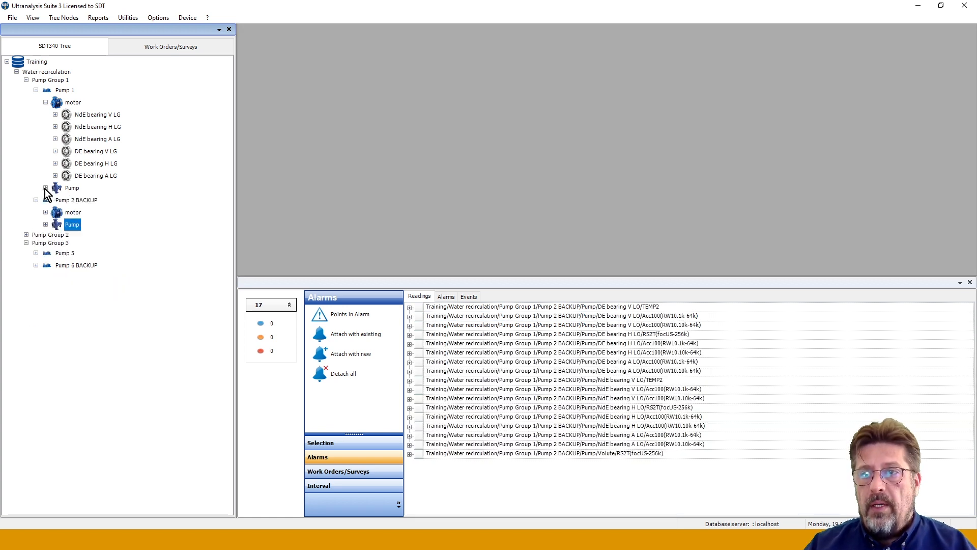
left_click(45, 102)
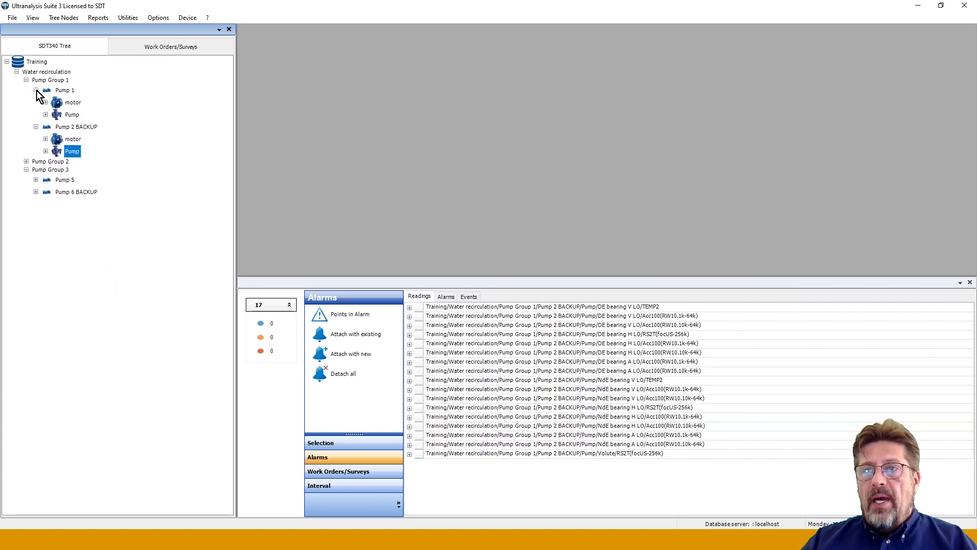
left_click(36, 91)
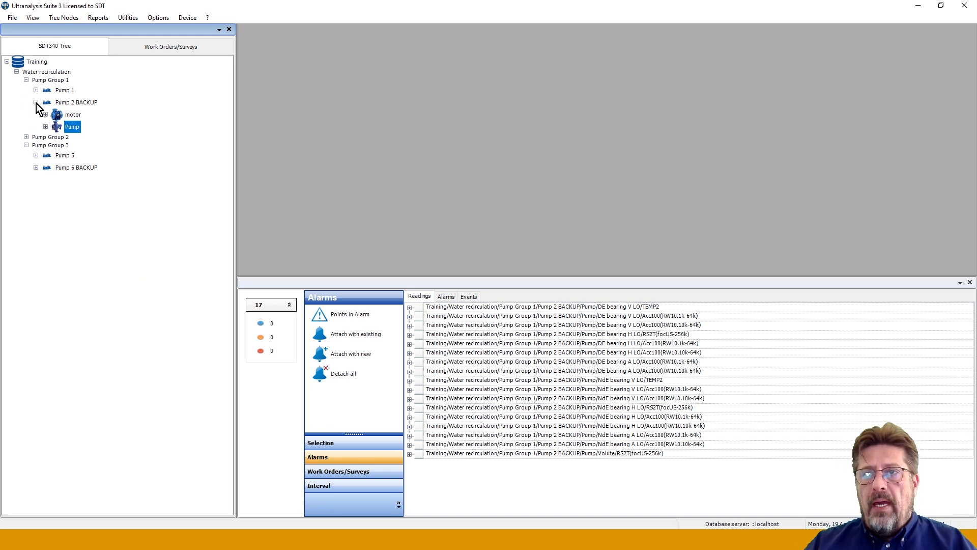
left_click(35, 102)
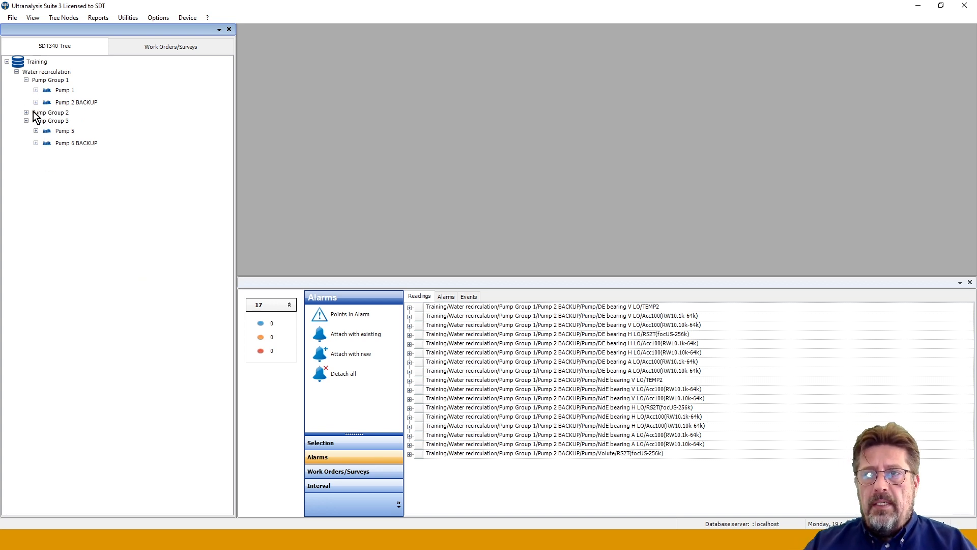
Collapse Pump Group 3 and expand Pump Group 1 down to the bearing nodes of Pump 1's motor
left_click(26, 80)
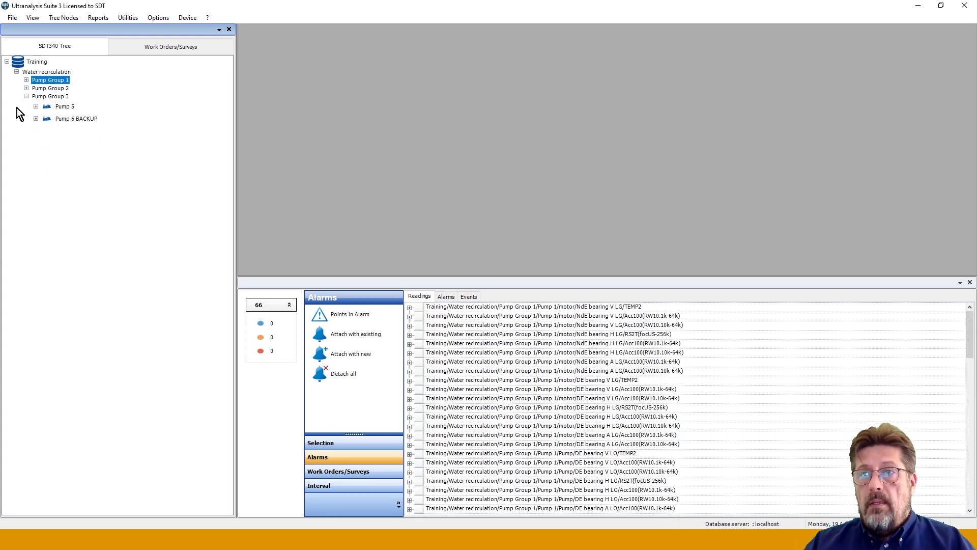
left_click(28, 96)
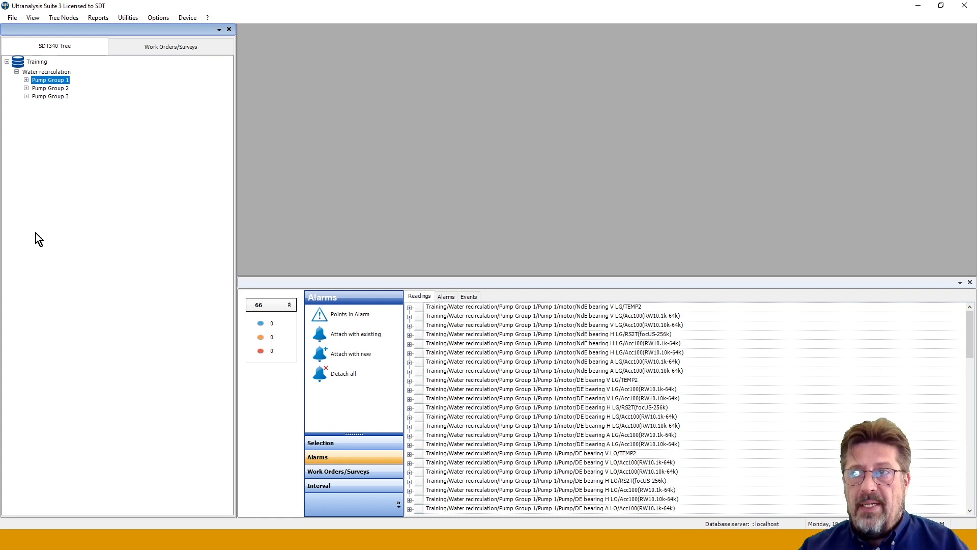
left_click(26, 80)
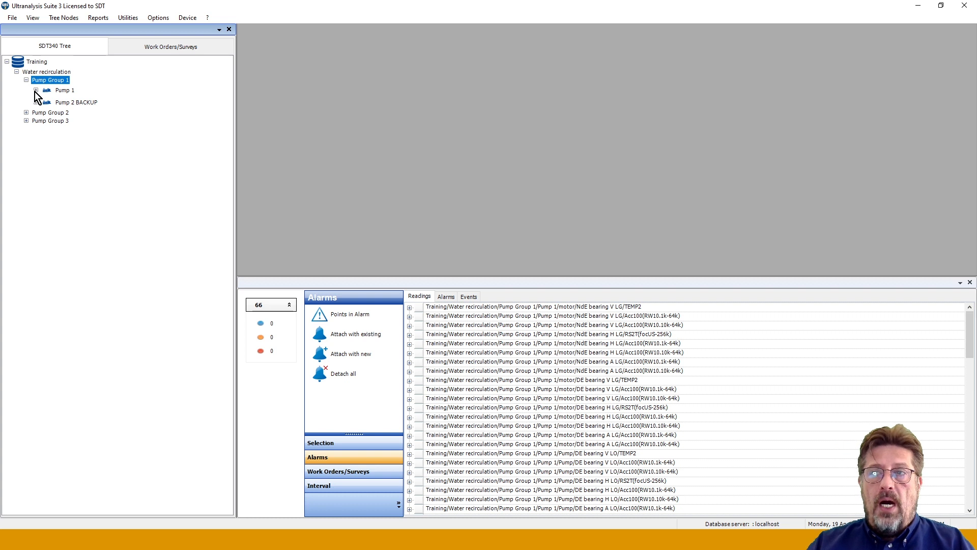
left_click(36, 90)
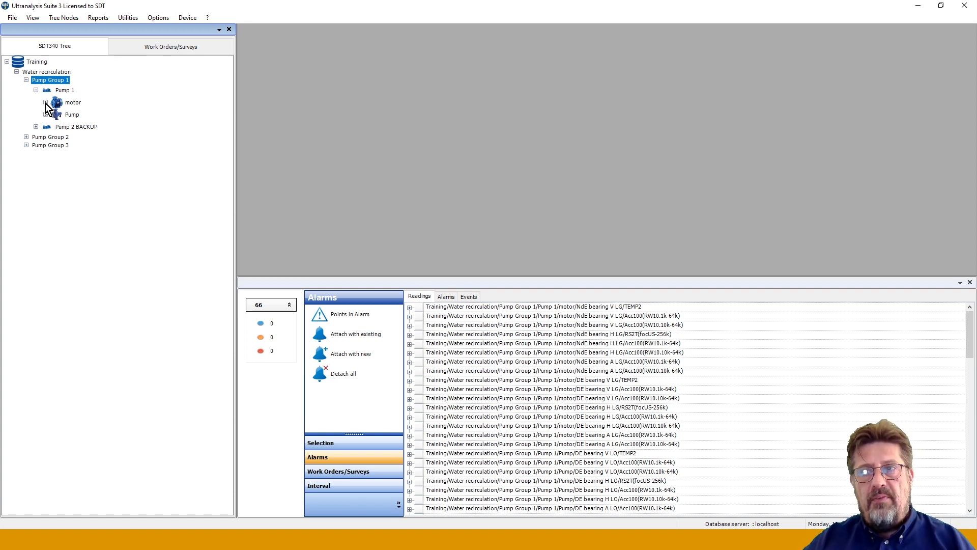
left_click(45, 103)
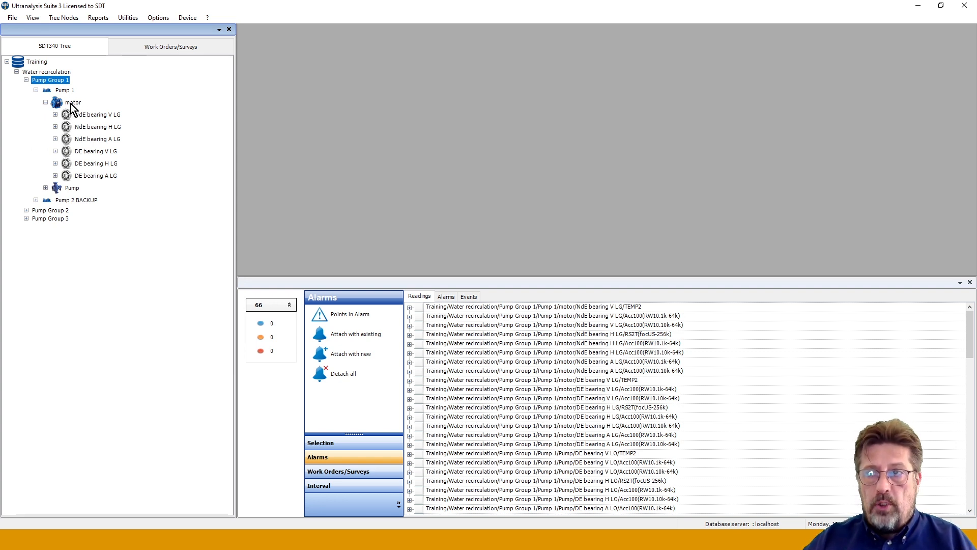
Add an event described as "Motor repaired" and "Bearings replaced" on two lines to Pump 1's motor, and list the motor's events
right_click(71, 104)
mouse_move(149, 111)
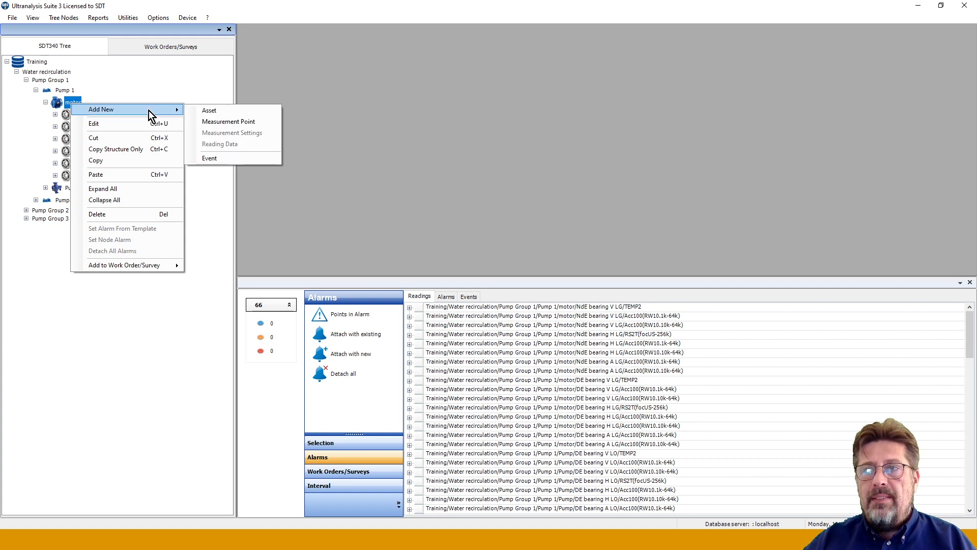
left_click(209, 158)
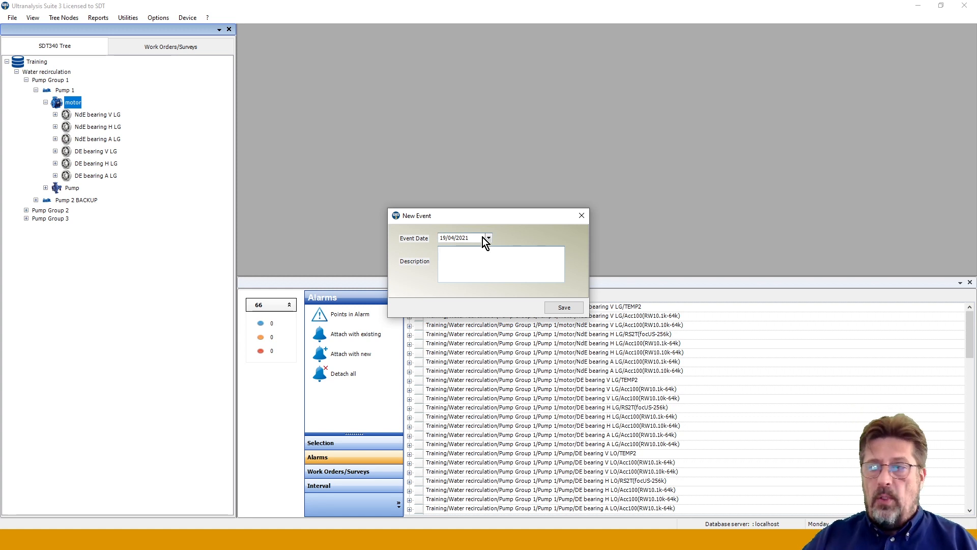
type("M")
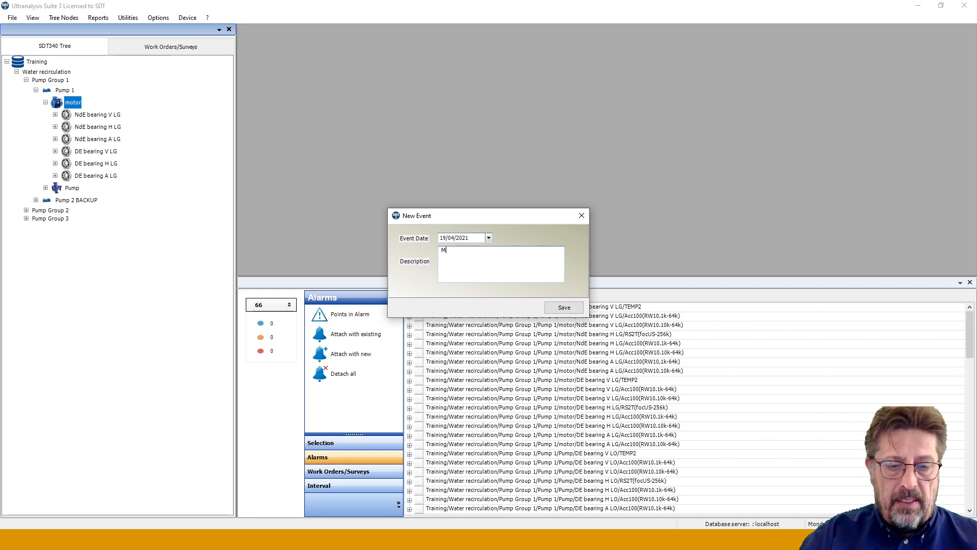
type("otor repaired ")
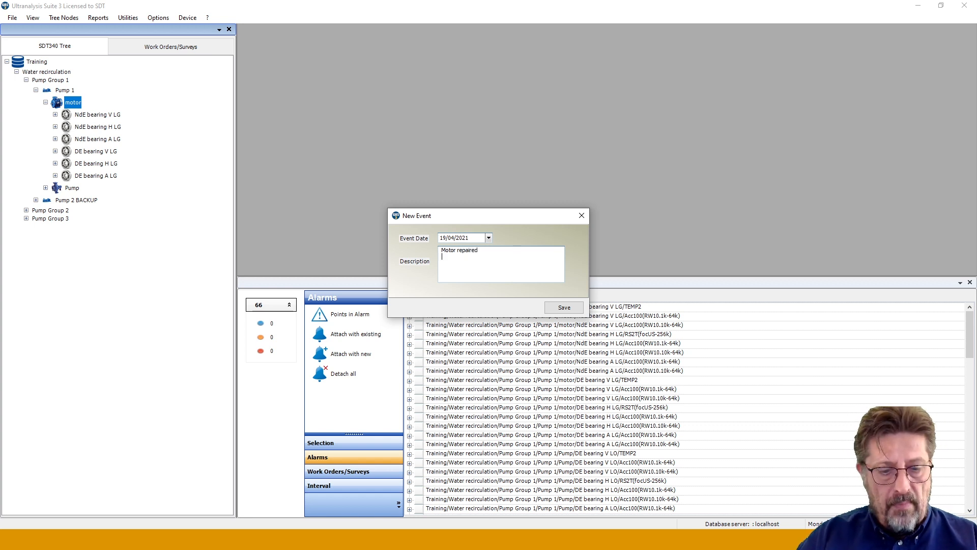
type("Bearing")
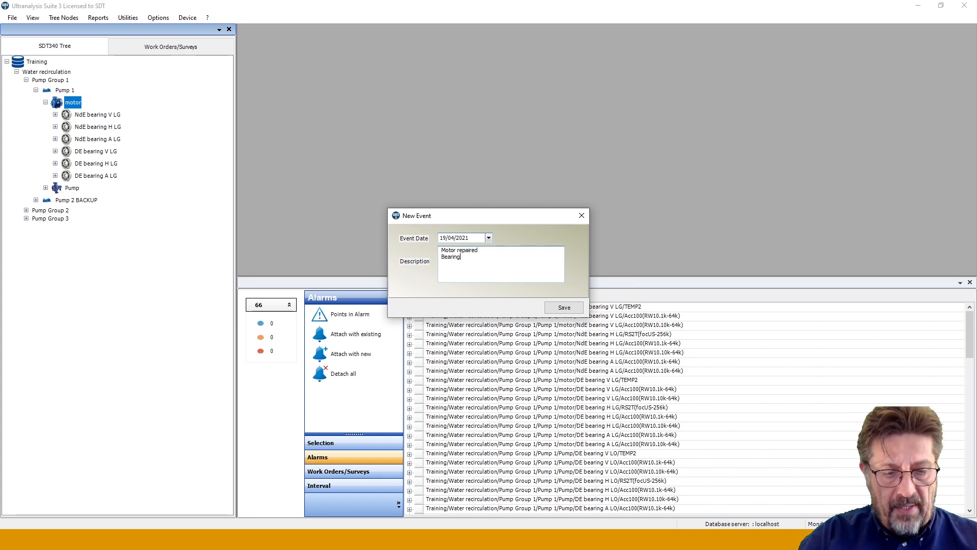
type("s replaced")
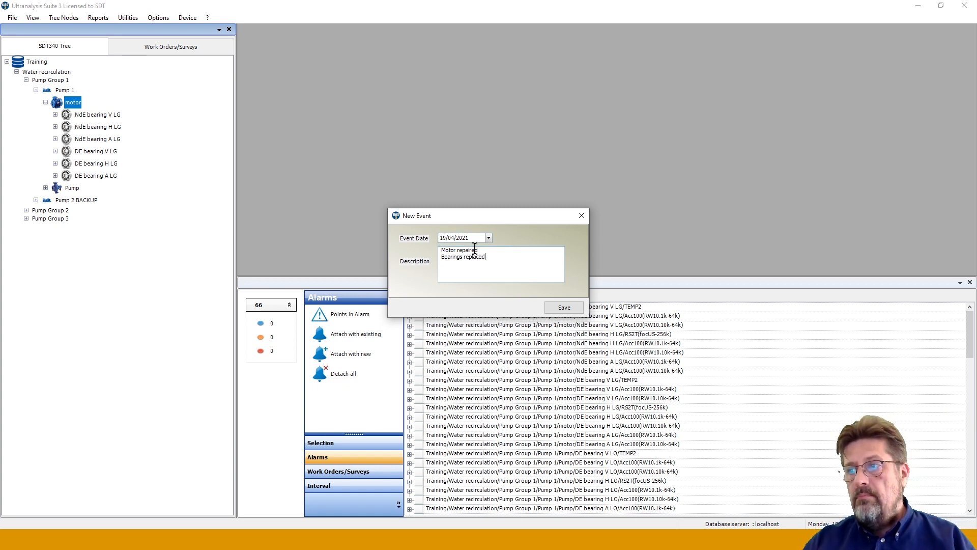
left_click(563, 307)
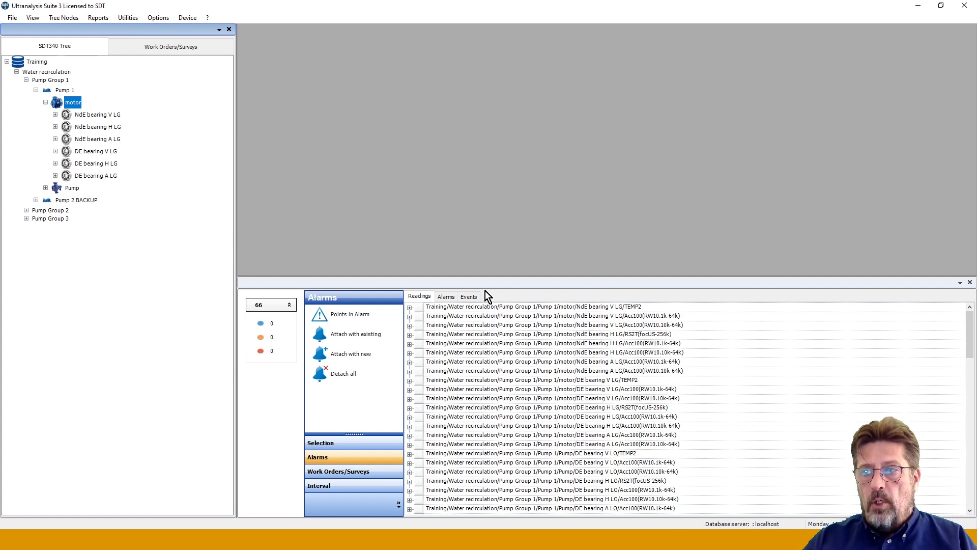
left_click(470, 297)
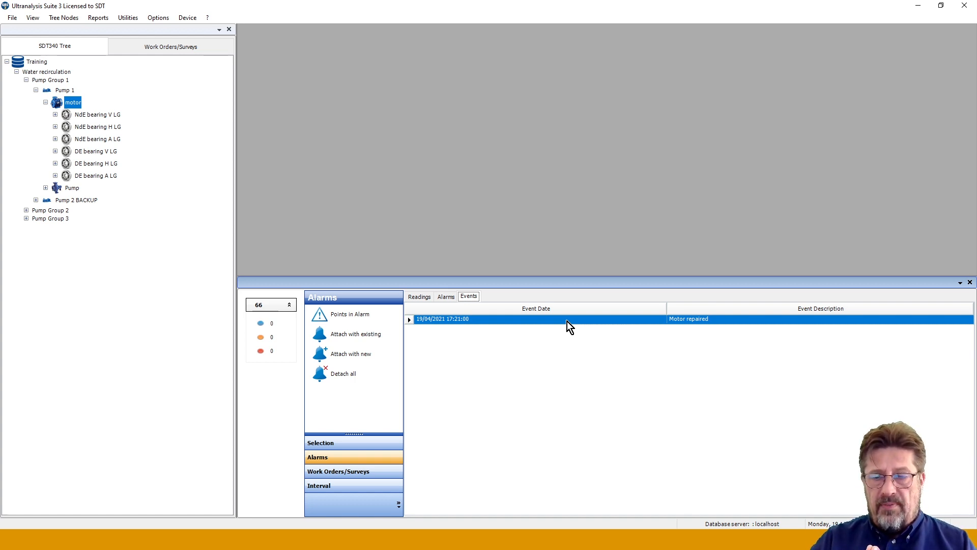
Expand the motor's NdE bearing V LG node and display the graphs of its Acc100(RW10.1k-64k) reading
left_click(56, 122)
left_click(54, 115)
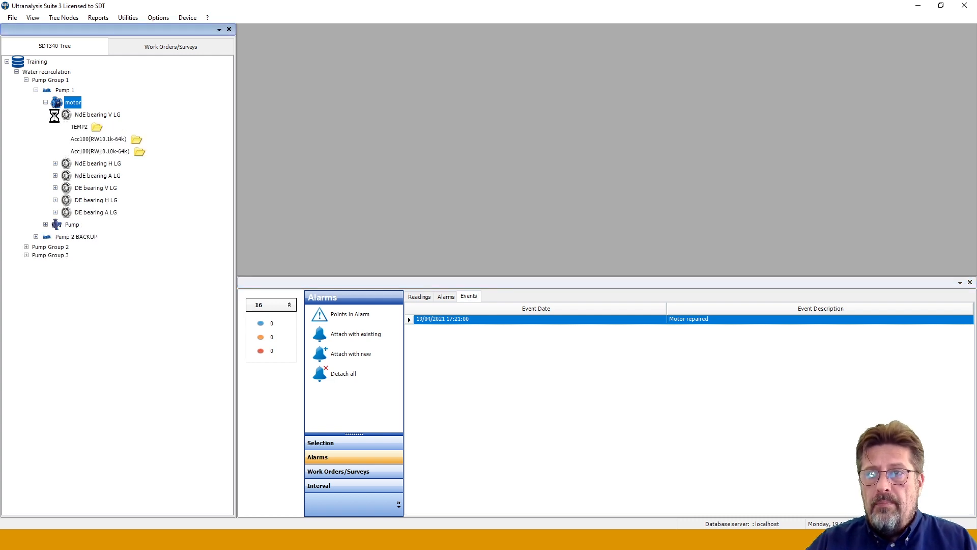
left_click(96, 139)
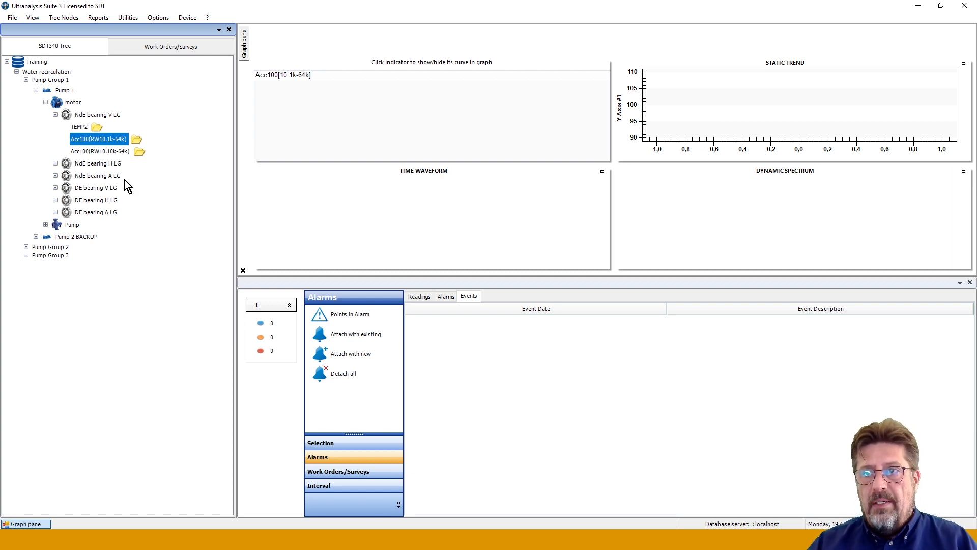
Check the events offered for filtering measurements in the measurement parameters, leave All Available Measurements selected, and collapse the NdE bearing V LG node
left_click(338, 443)
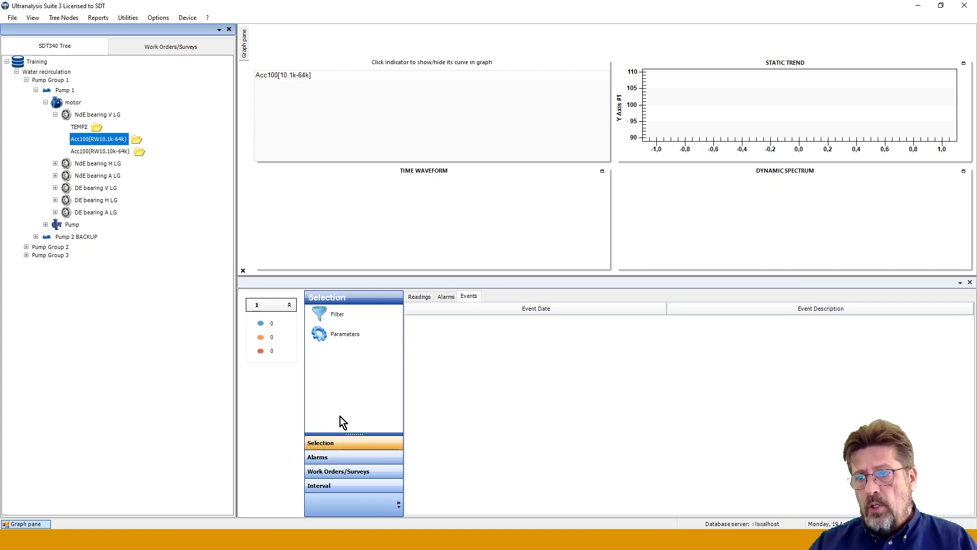
left_click(347, 336)
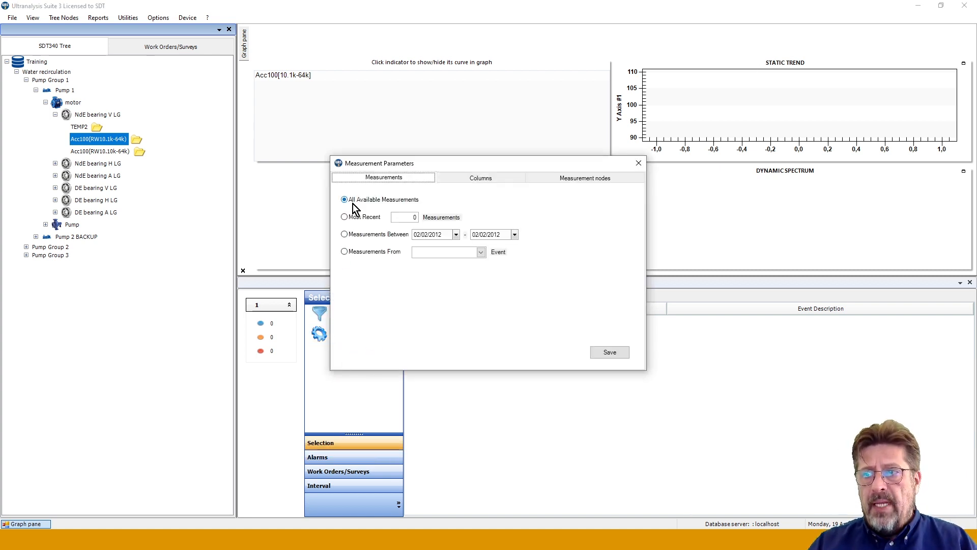
left_click(345, 252)
left_click(483, 253)
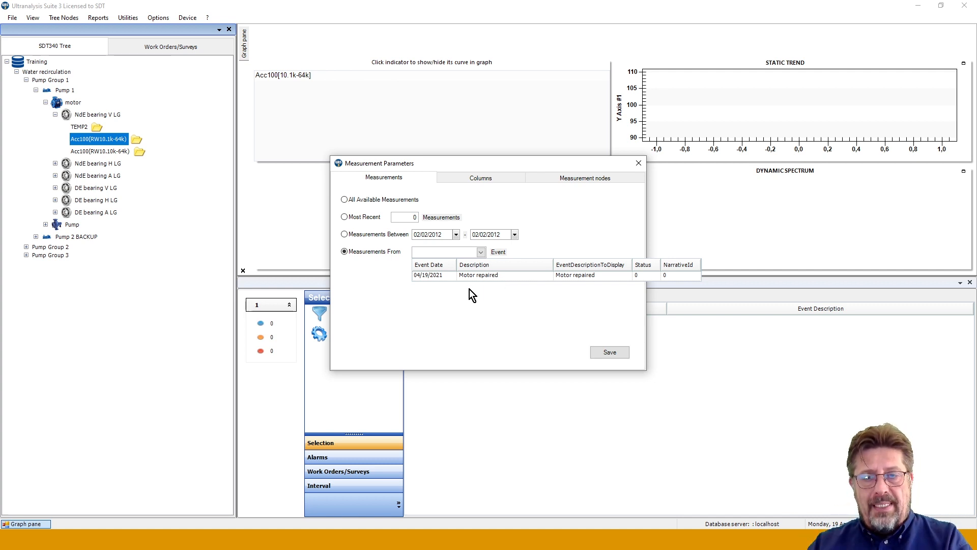
left_click(639, 164)
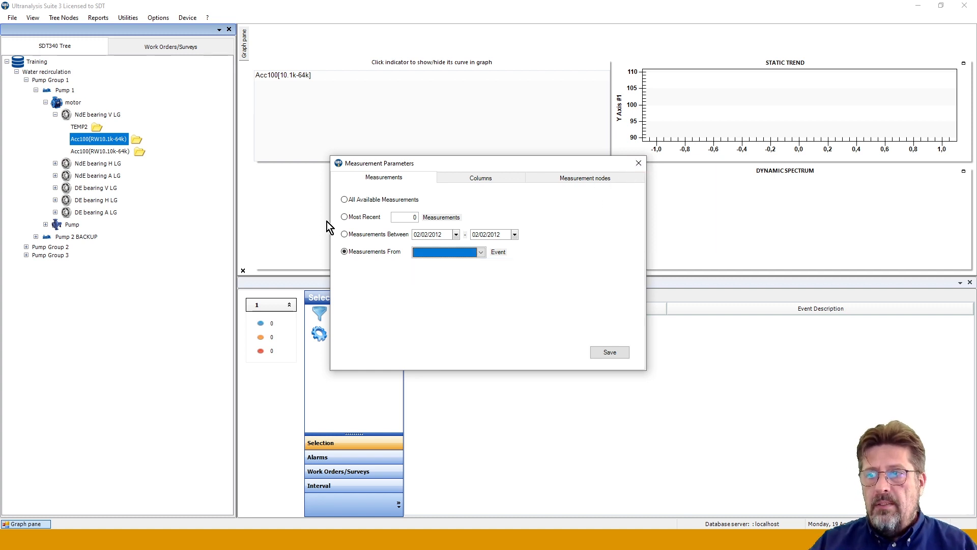
left_click(388, 200)
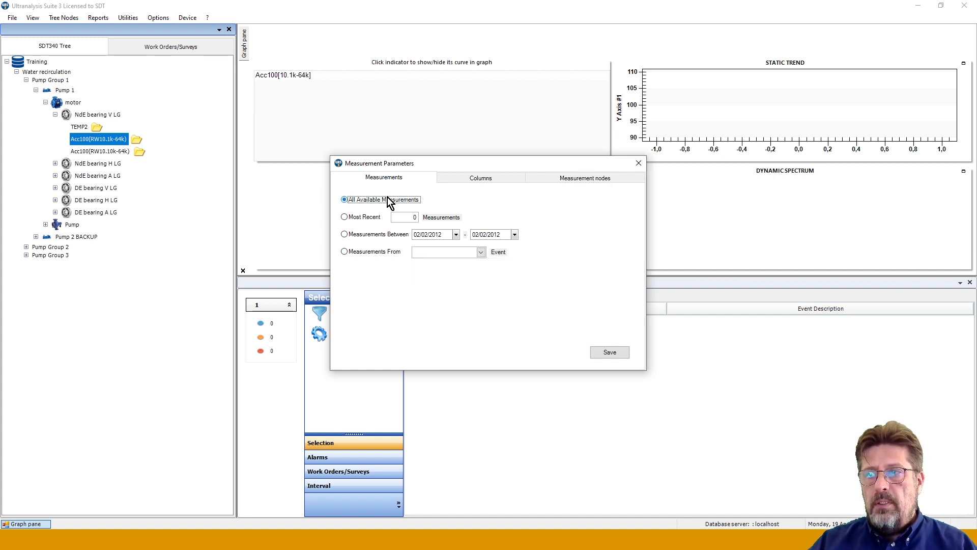
left_click(638, 163)
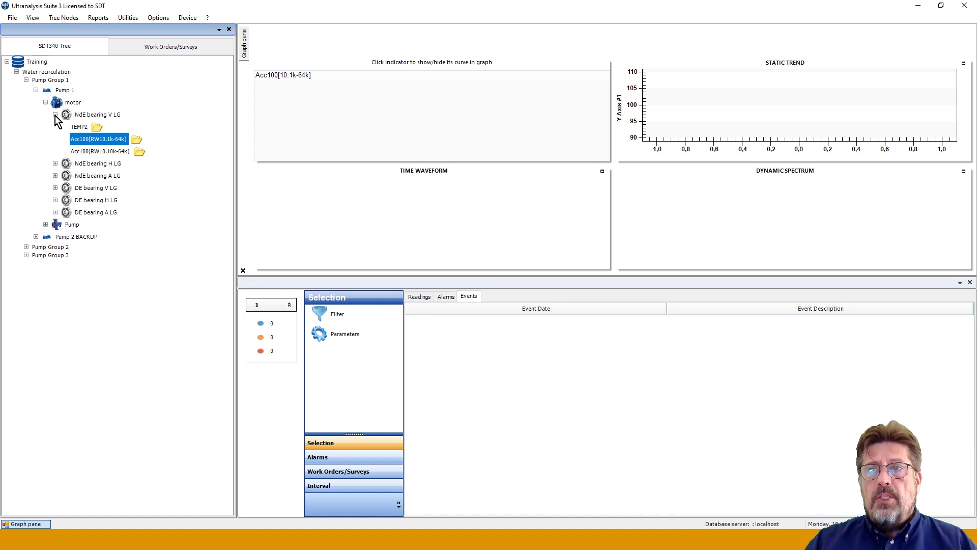
left_click(55, 115)
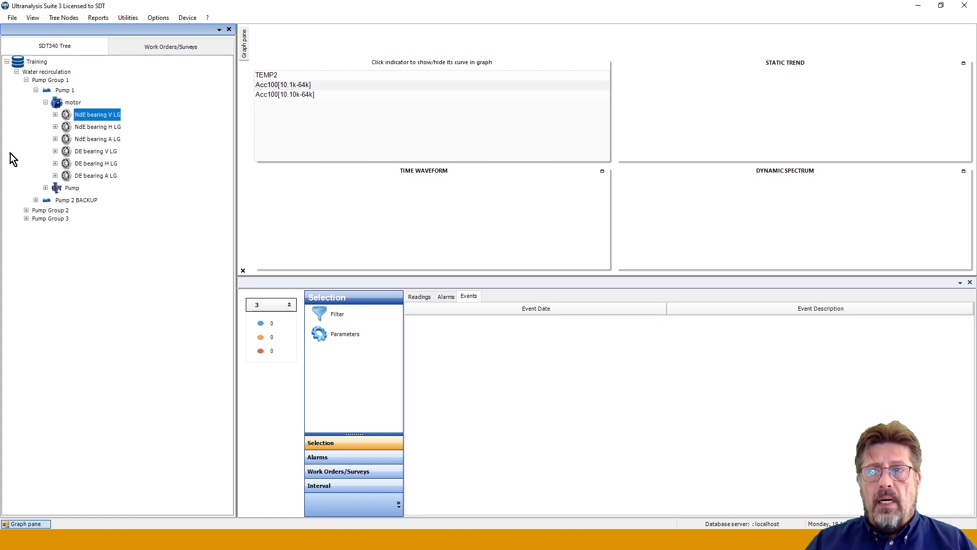
Show the work orders and surveys, and view the list of existing alarms before returning to the readings list
left_click(166, 49)
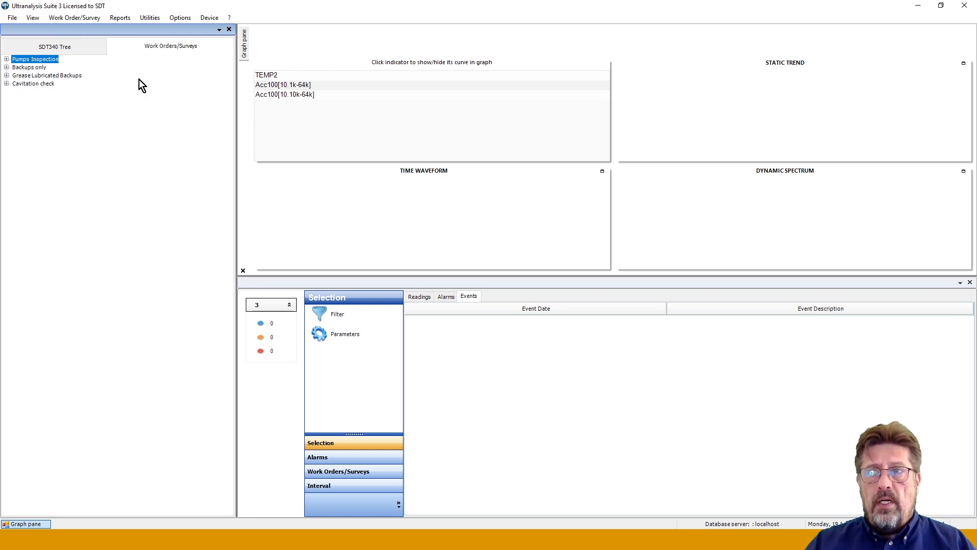
left_click(148, 18)
left_click(162, 42)
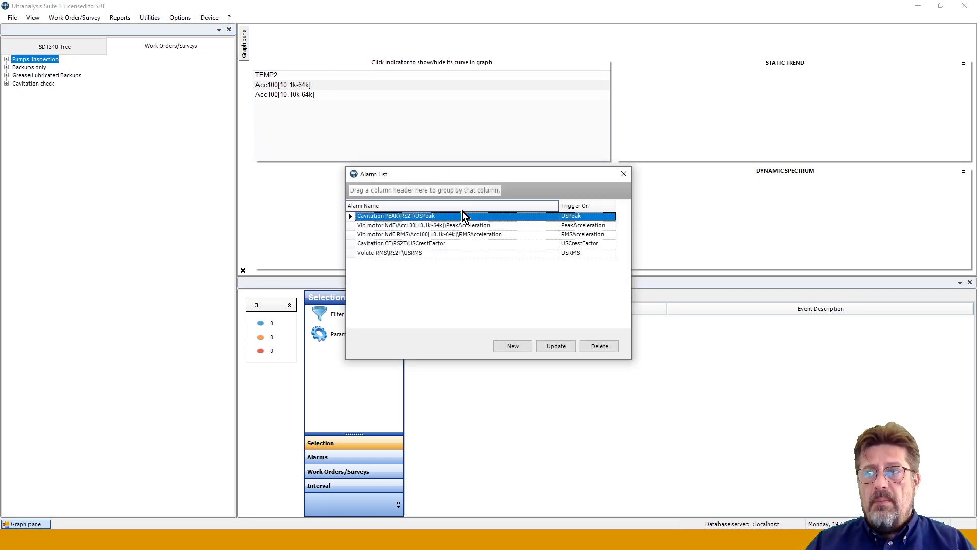
left_click(622, 177)
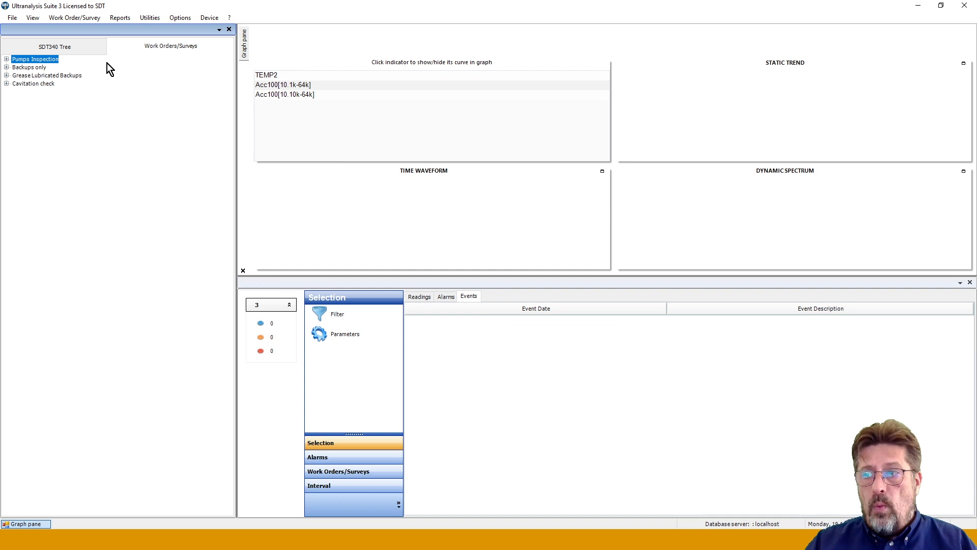
left_click(420, 297)
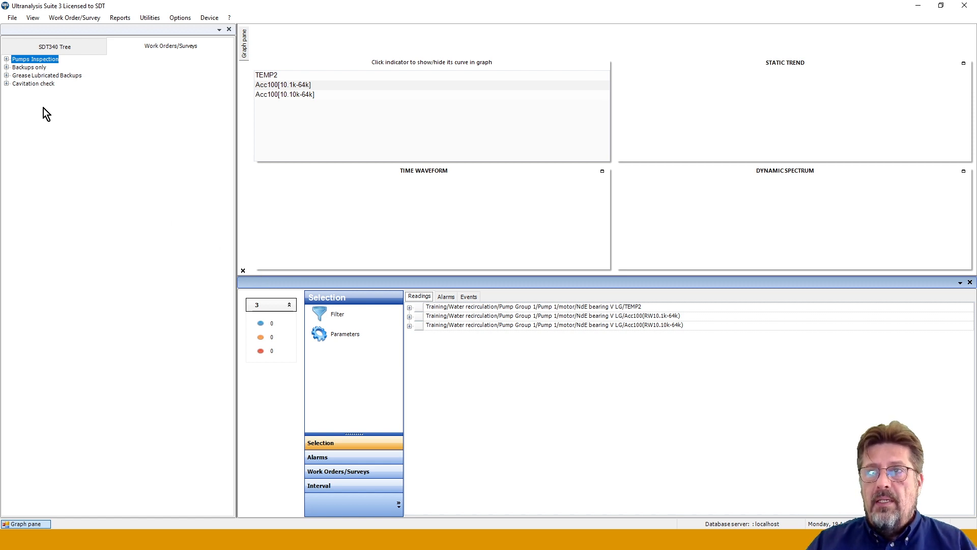
Open the To Do list for the work orders and surveys
left_click(65, 19)
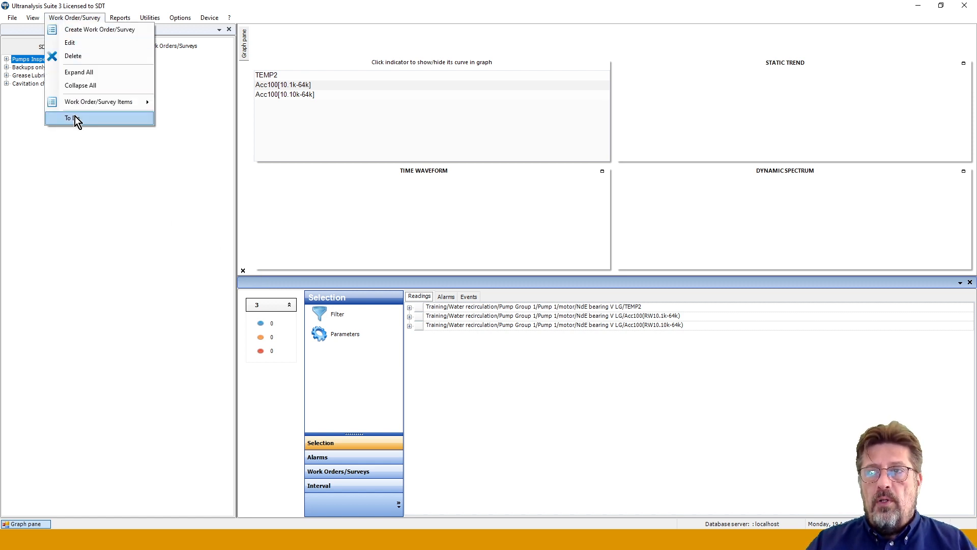
left_click(70, 133)
left_click(158, 45)
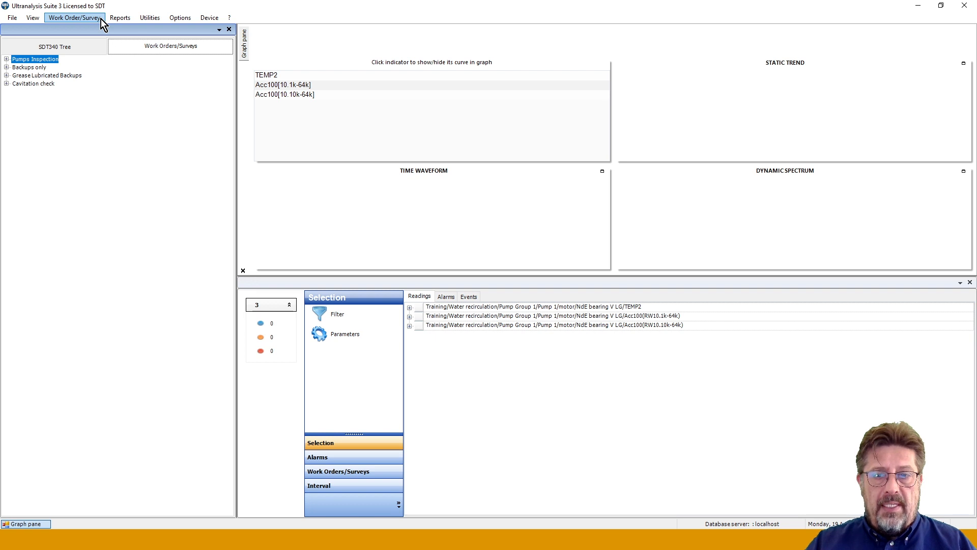
left_click(68, 16)
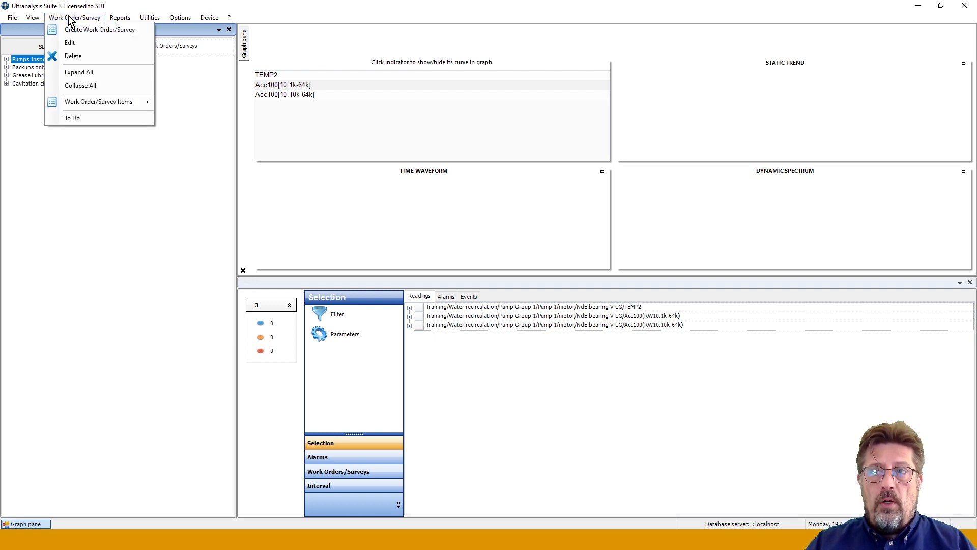
left_click(83, 120)
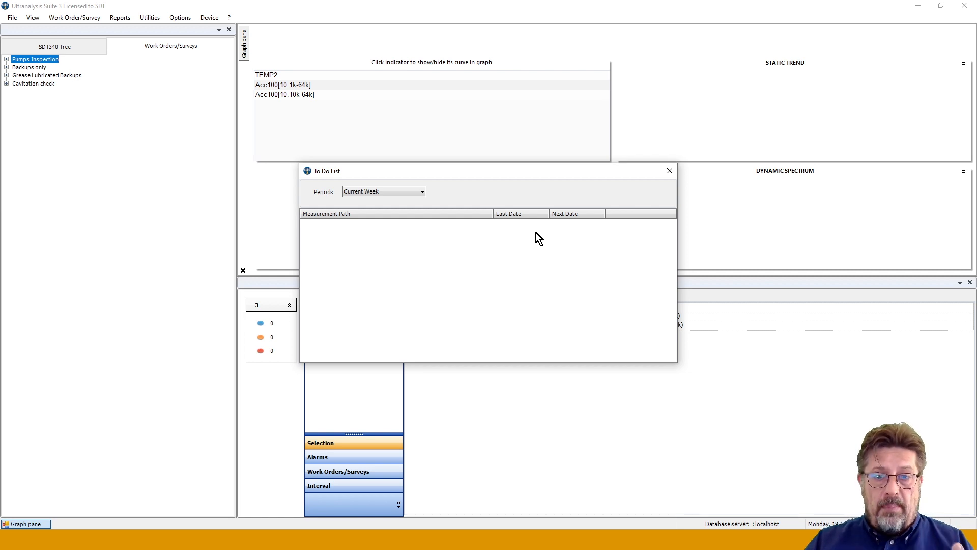
Review the To Do list for the Next Month, Current Week and Missed measurements periods
left_click(423, 191)
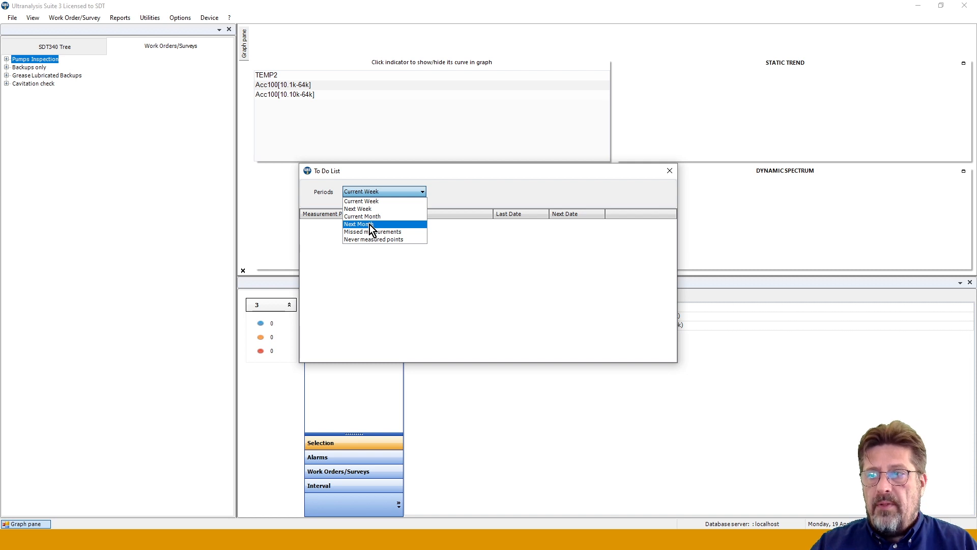
left_click(370, 225)
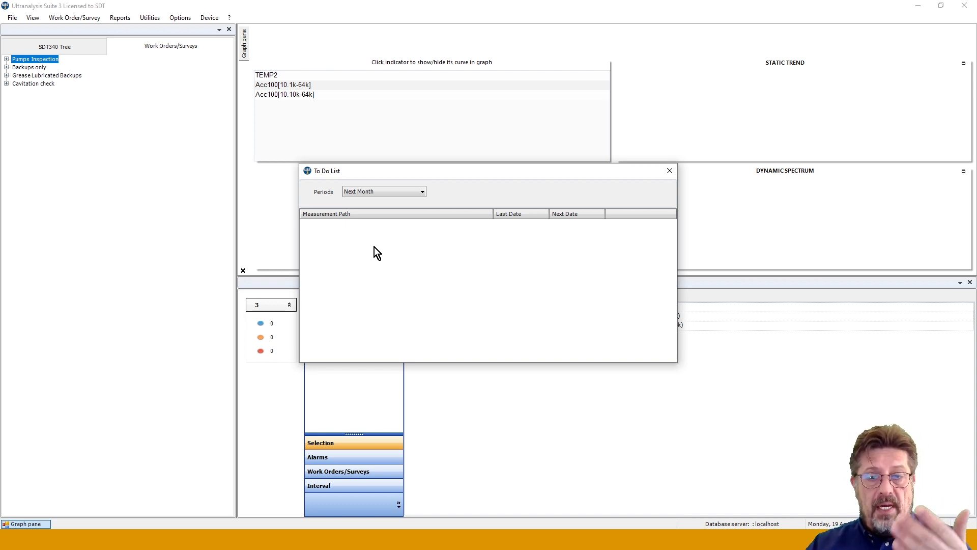
left_click(421, 192)
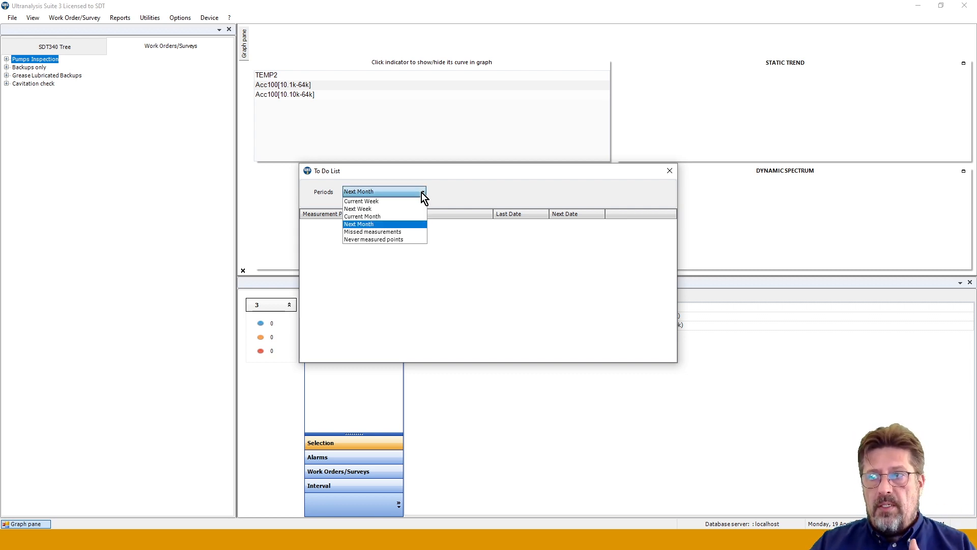
left_click(367, 202)
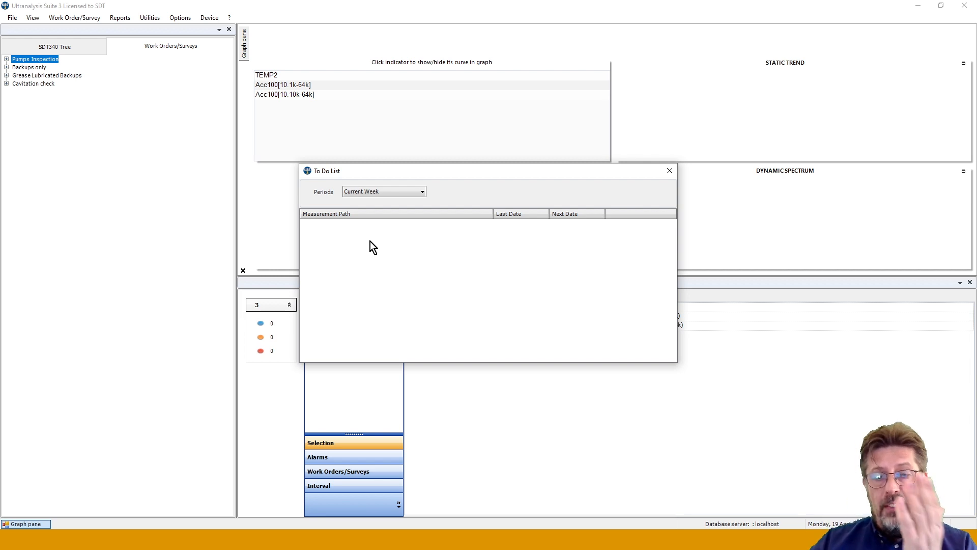
left_click(422, 192)
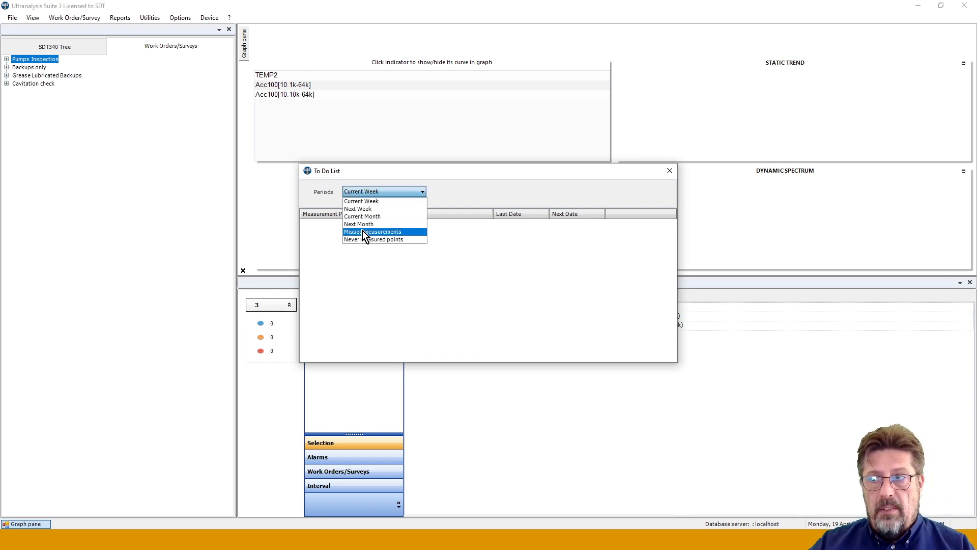
left_click(362, 231)
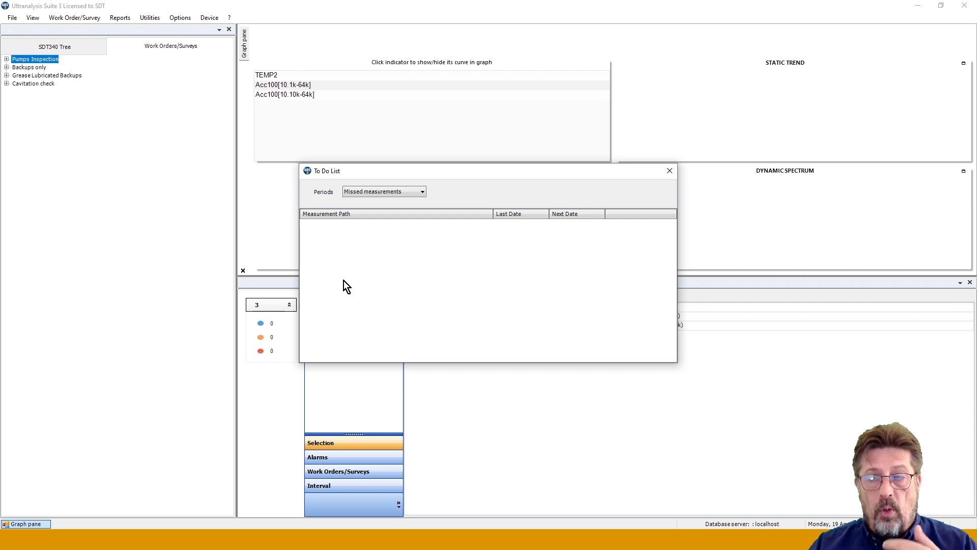
List the never measured points in the To Do list
left_click(422, 191)
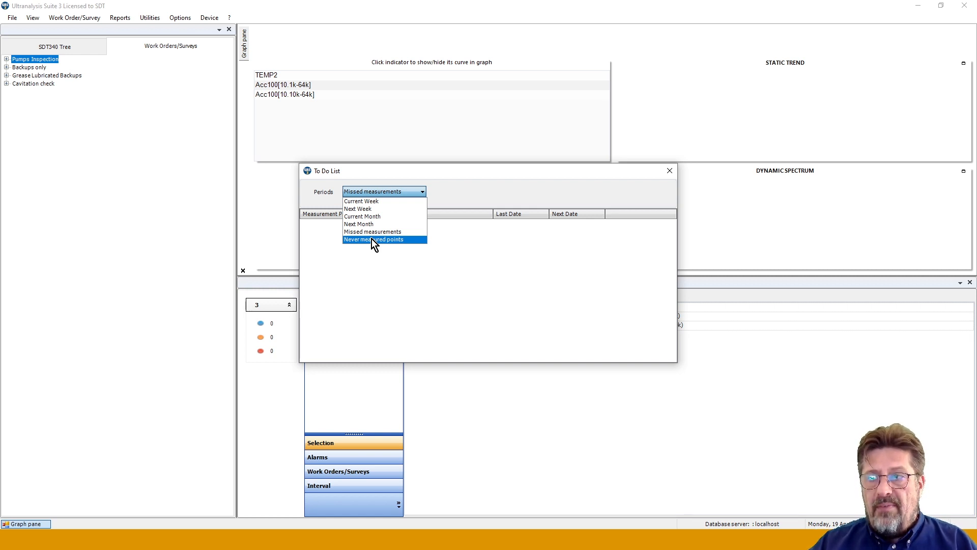
left_click(372, 239)
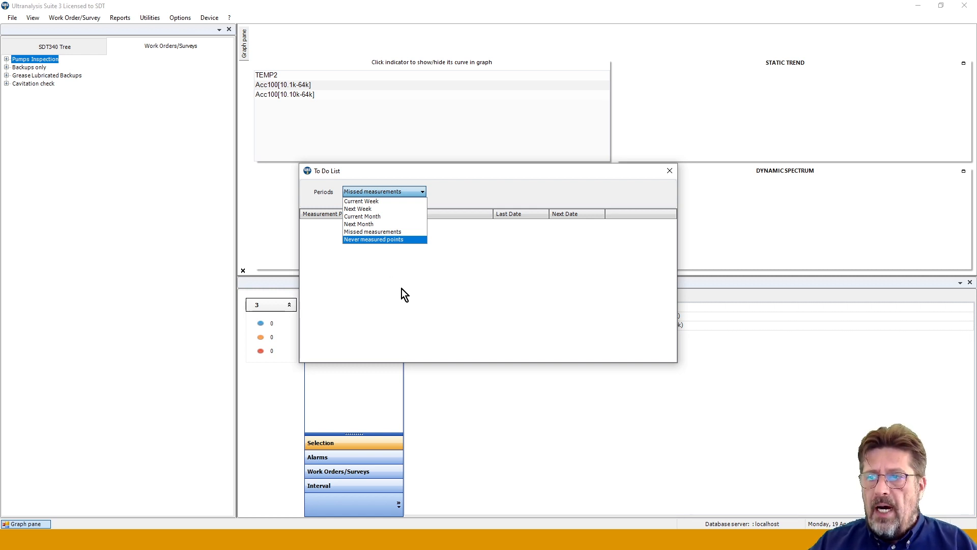
mouse_move(673, 223)
left_mouse_down()
mouse_move(671, 349)
mouse_move(681, 298)
mouse_move(676, 220)
left_mouse_up()
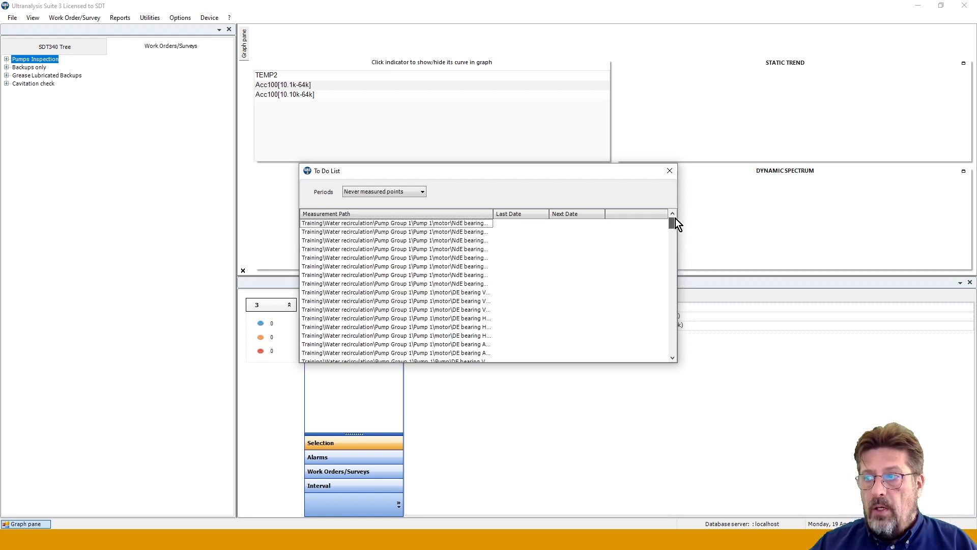
Create a new SDT340 survey named URGENT!! from eight never measured NdE and DE bearing points of Pump 1's motor, and select it among the surveys
left_click(367, 224)
left_click(370, 240, "ctrl")
left_click(371, 258, "ctrl")
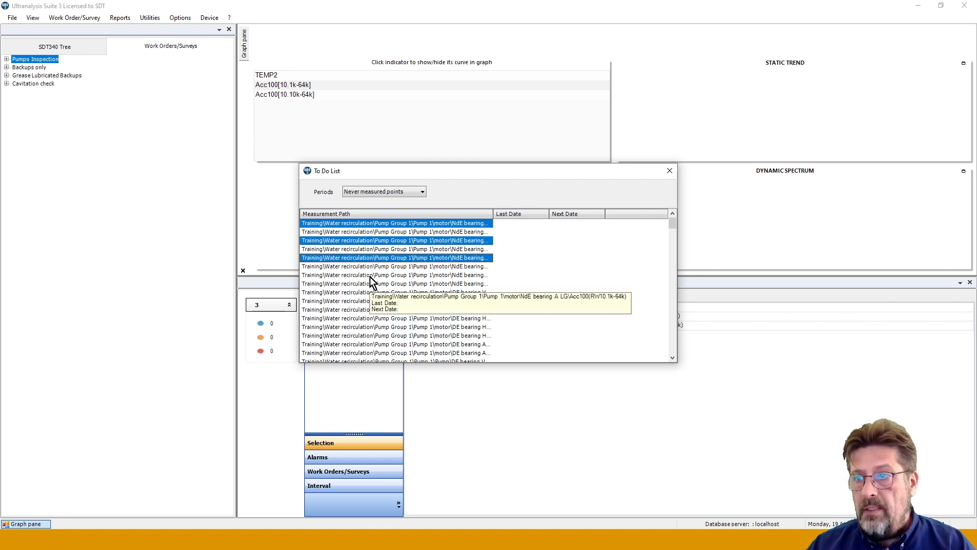
left_click(370, 276, "ctrl")
left_click(367, 309, "ctrl")
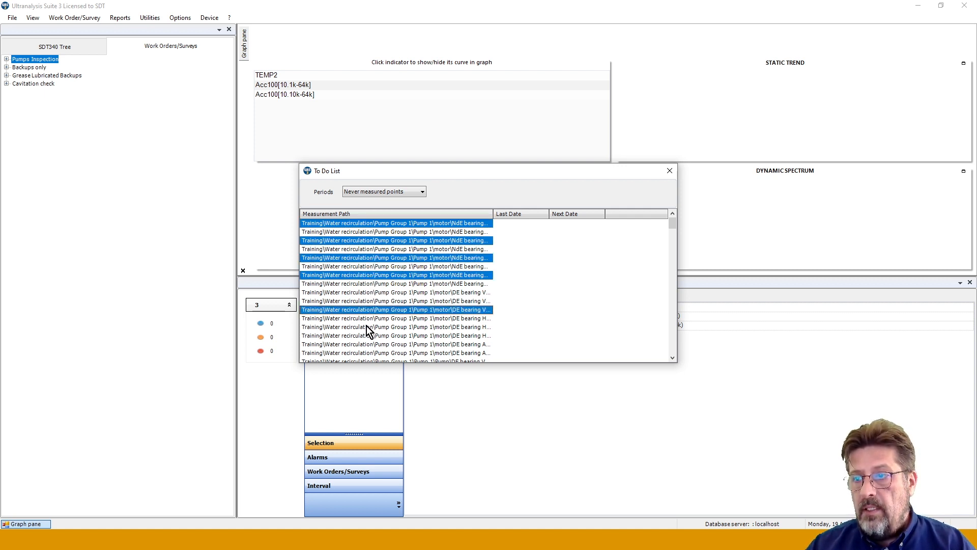
left_click(368, 318, "ctrl")
left_click(370, 327, "ctrl")
left_click(374, 335, "ctrl")
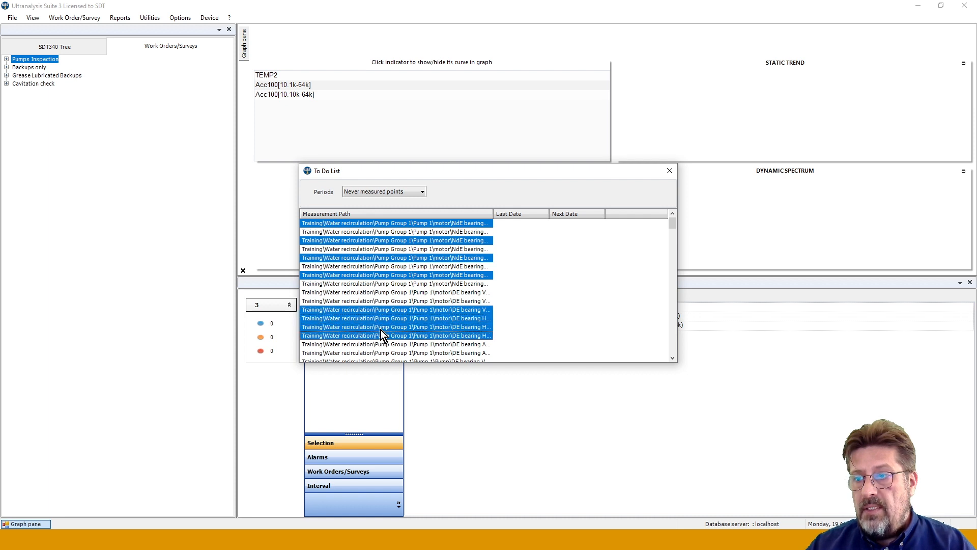
right_click(388, 311)
mouse_move(392, 313)
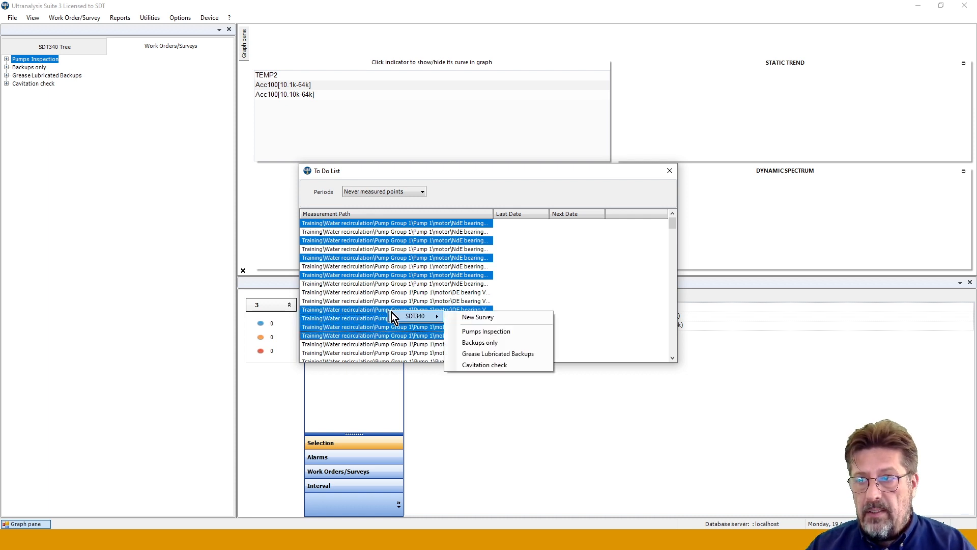
left_click(472, 317)
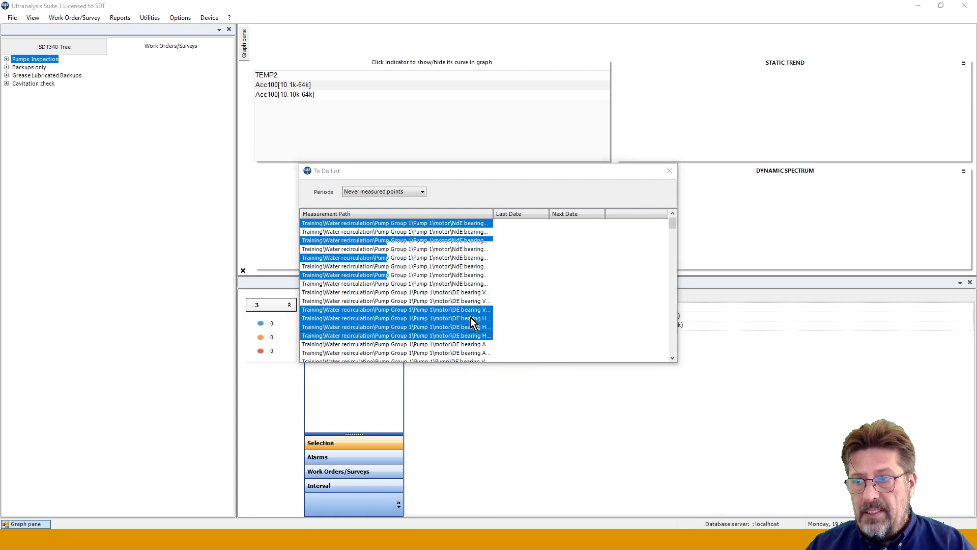
type("U")
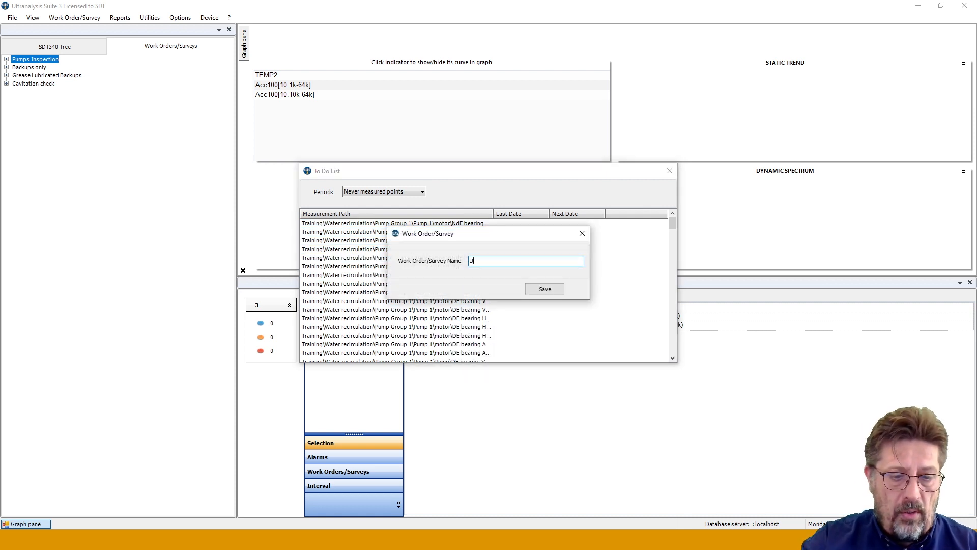
type("RGENT!!")
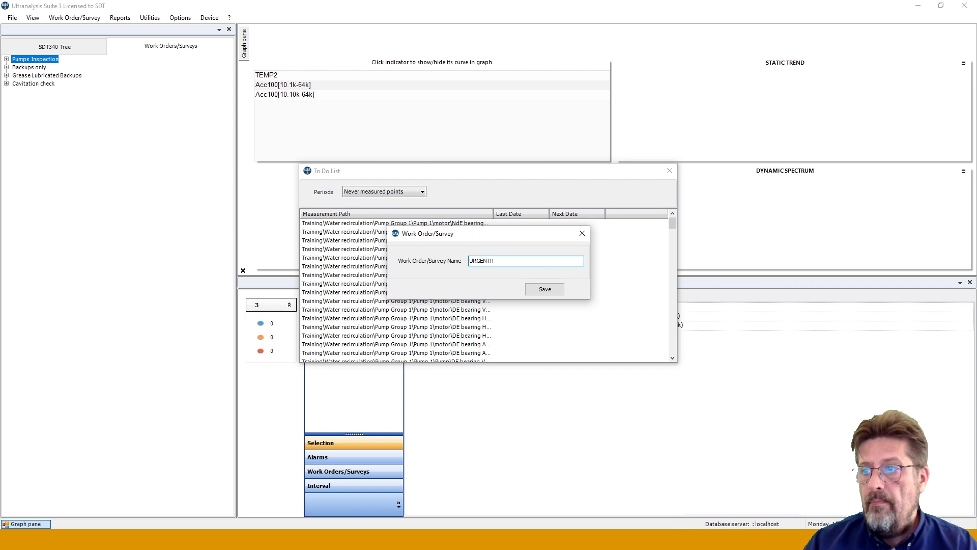
left_click(542, 291)
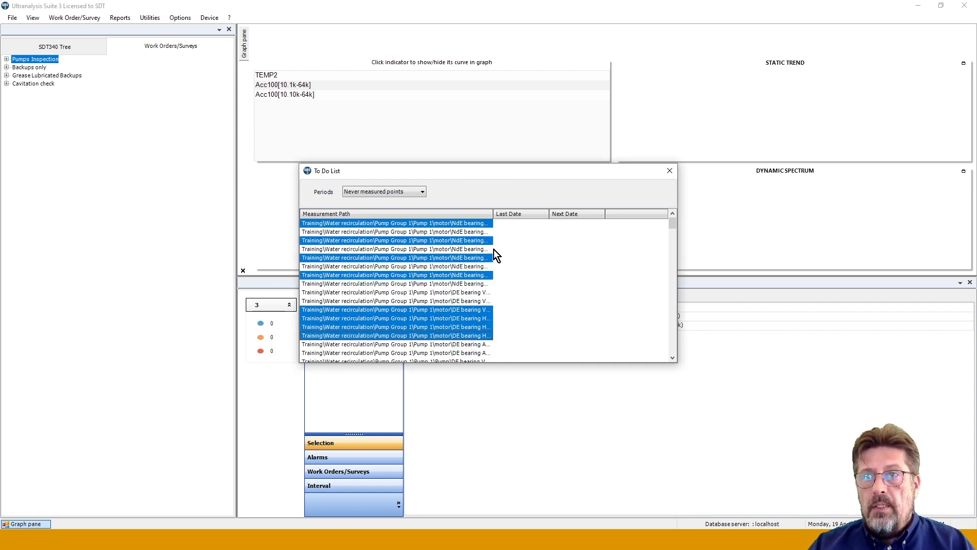
left_click(670, 171)
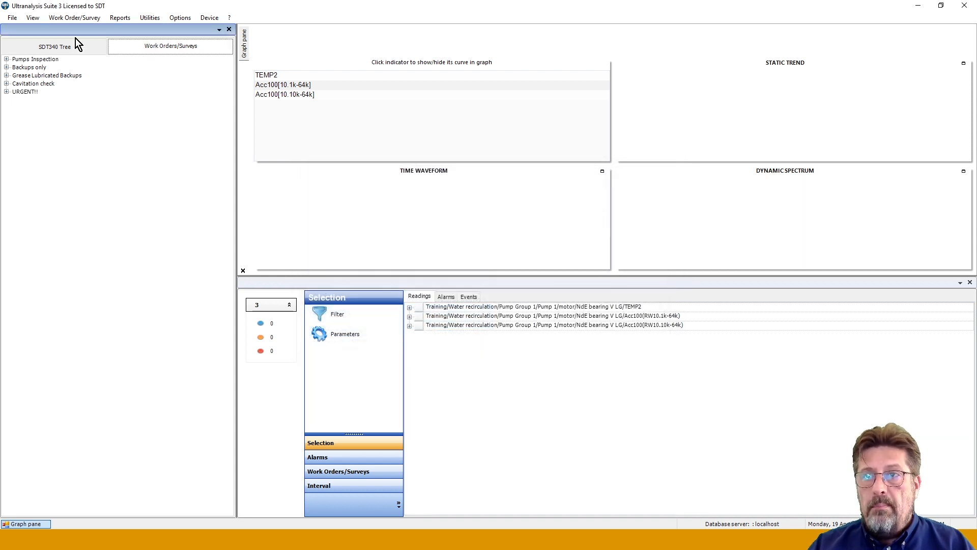
left_click(25, 93)
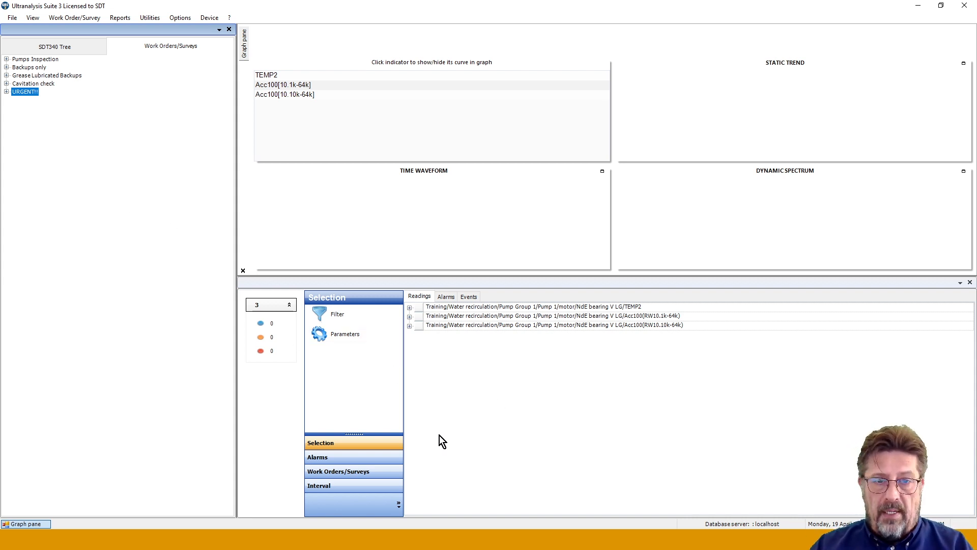
Return to the SDT340 tree and upload its data from the PC to the SDT340 device over USB
left_click(12, 44)
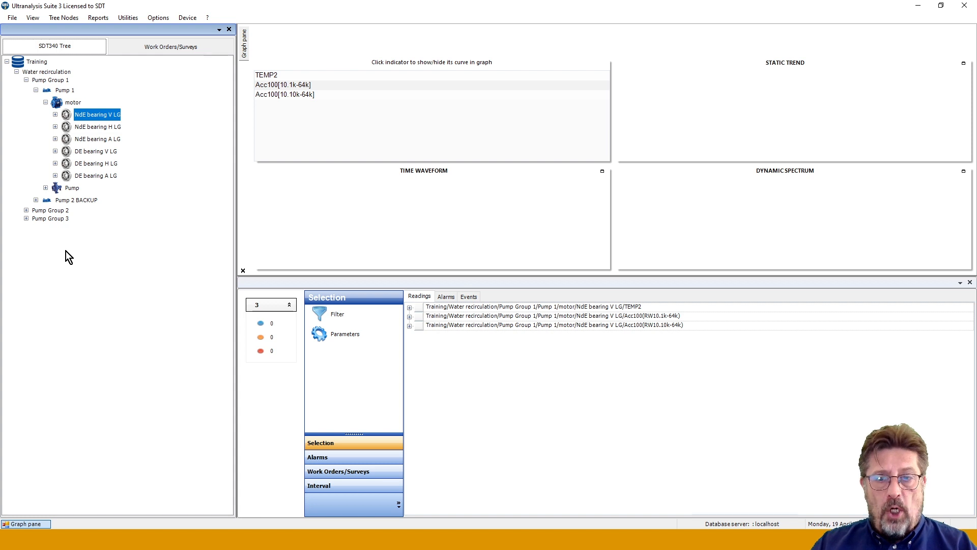
left_click(183, 19)
mouse_move(191, 27)
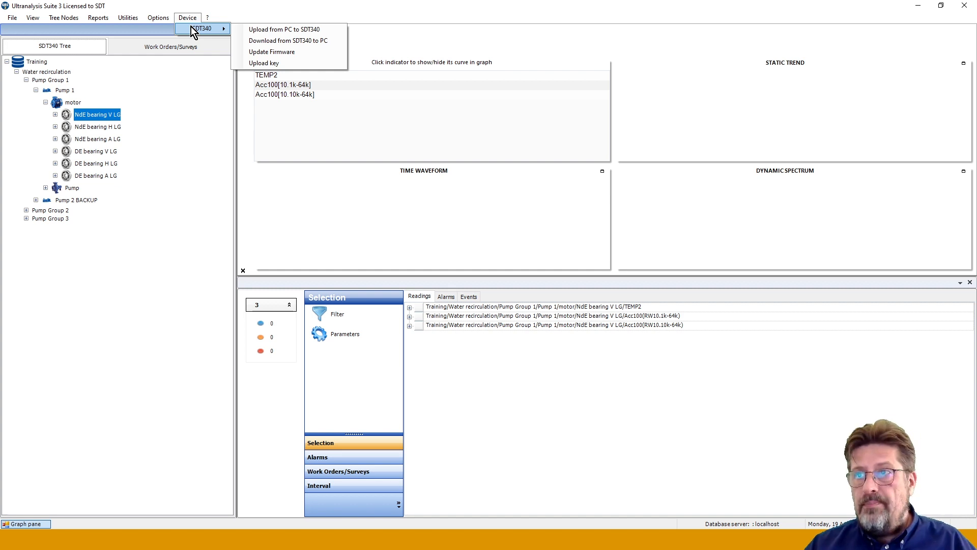
left_click(270, 31)
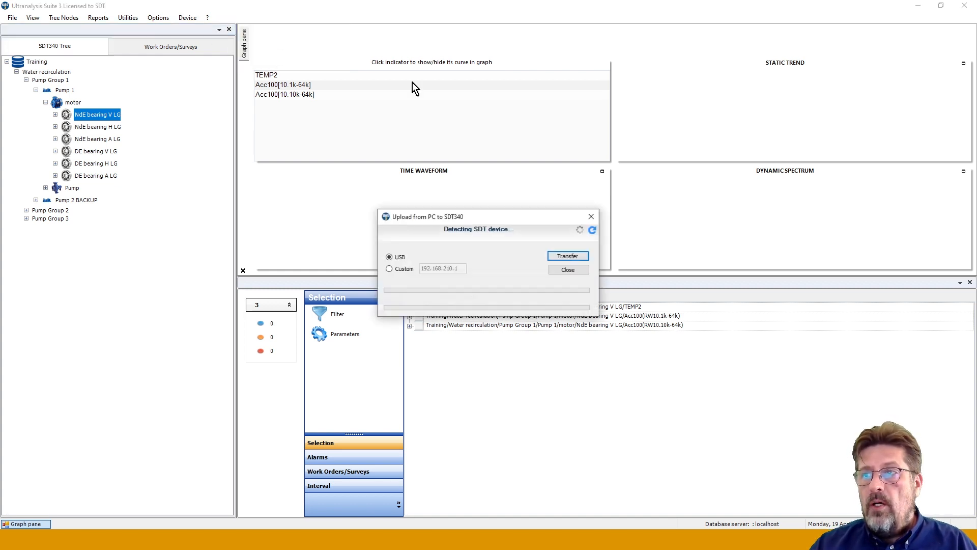
left_click(574, 257)
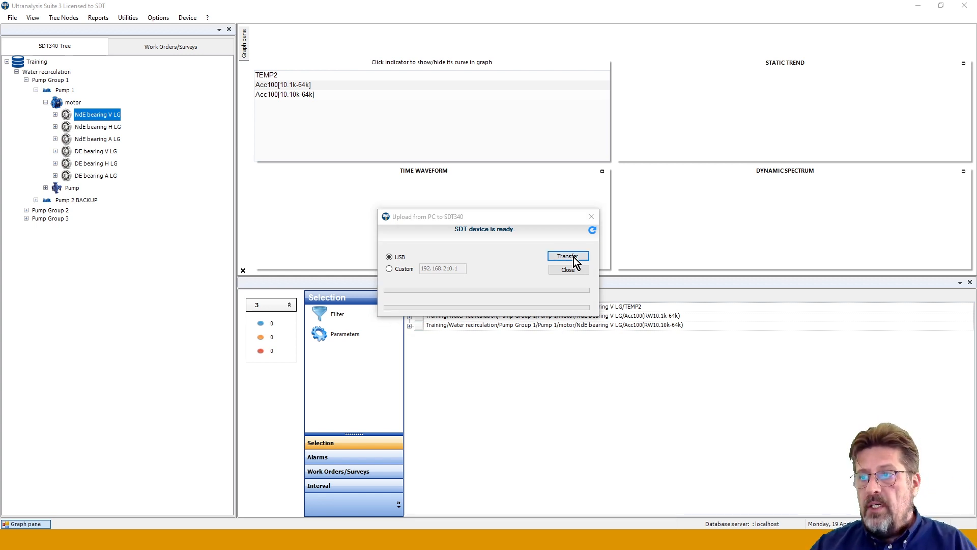
left_click(521, 318)
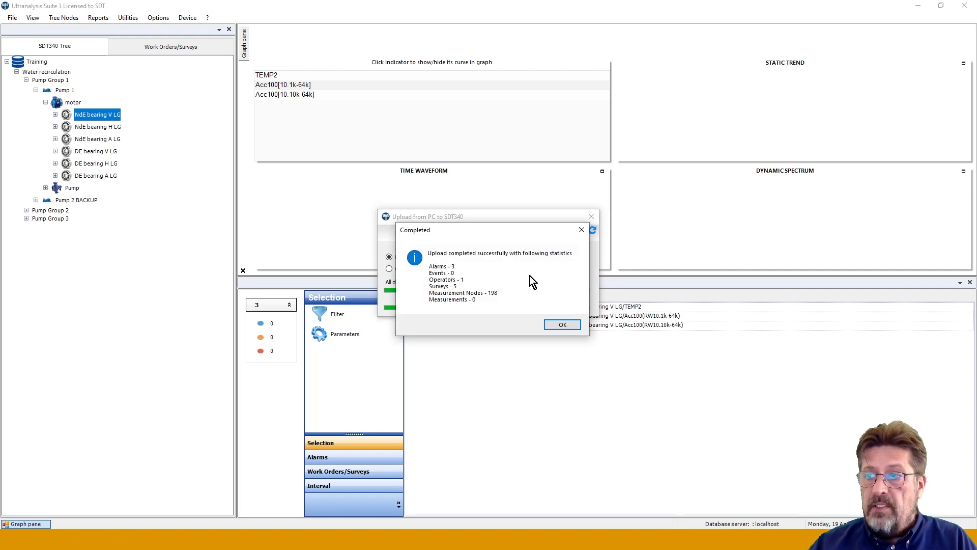
left_click(562, 325)
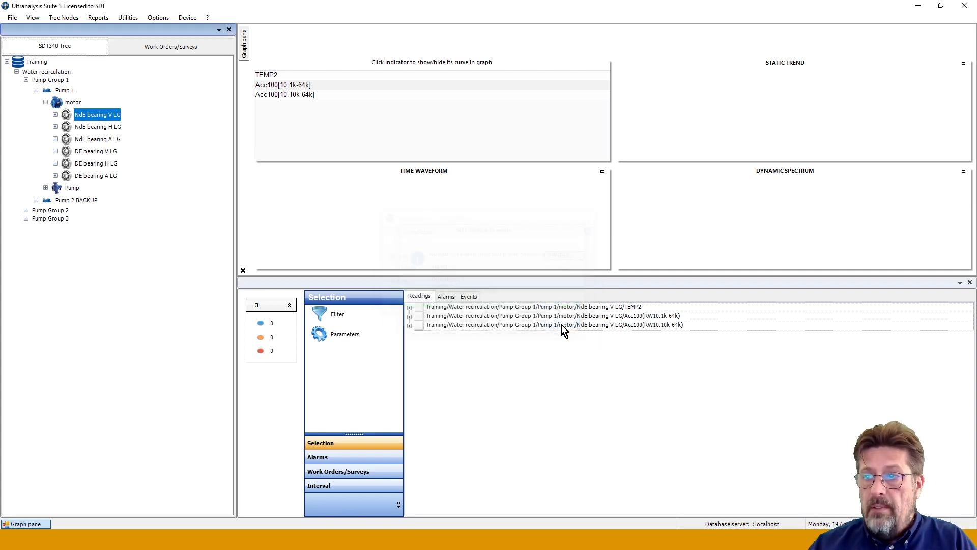